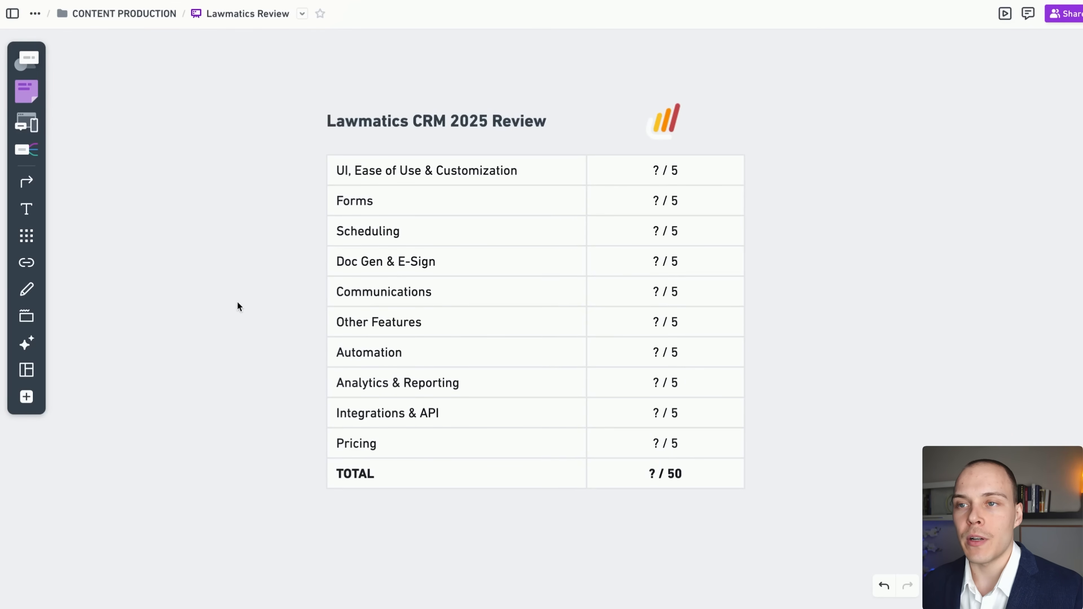
# Walk through the Lawmatics CRM 2025 Review scorecard, with all ten categories still at ? / 5.
pyautogui.moveTo(230, 323)
pyautogui.mouseDown()
pyautogui.moveTo(329, 181)
pyautogui.moveTo(388, 184)
pyautogui.mouseUp()
pyautogui.moveTo(230, 322); pyautogui.dragTo(290, 223)
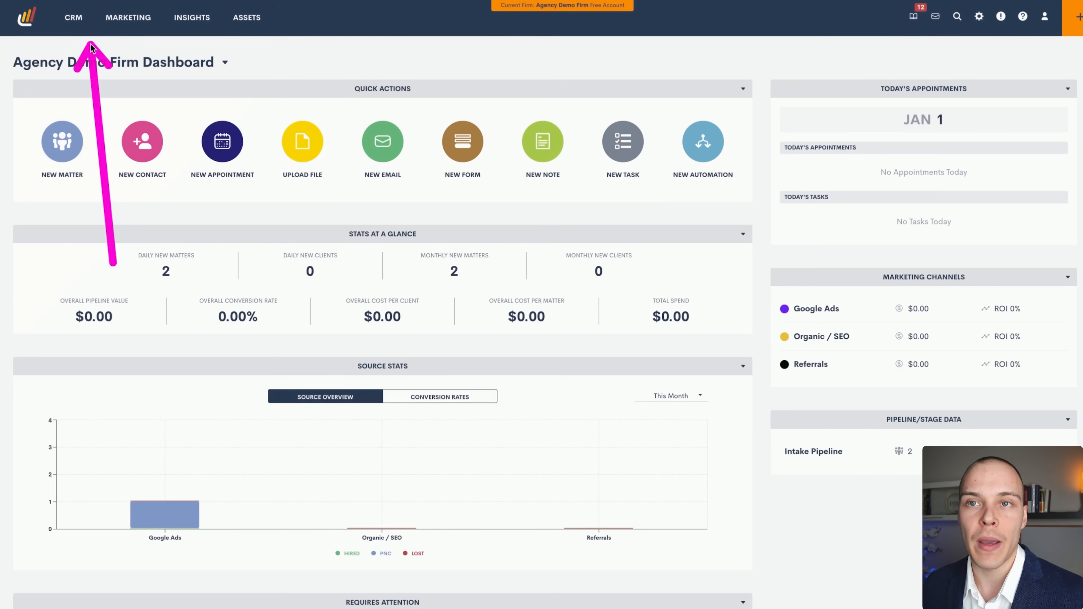
pyautogui.moveTo(80, 24)
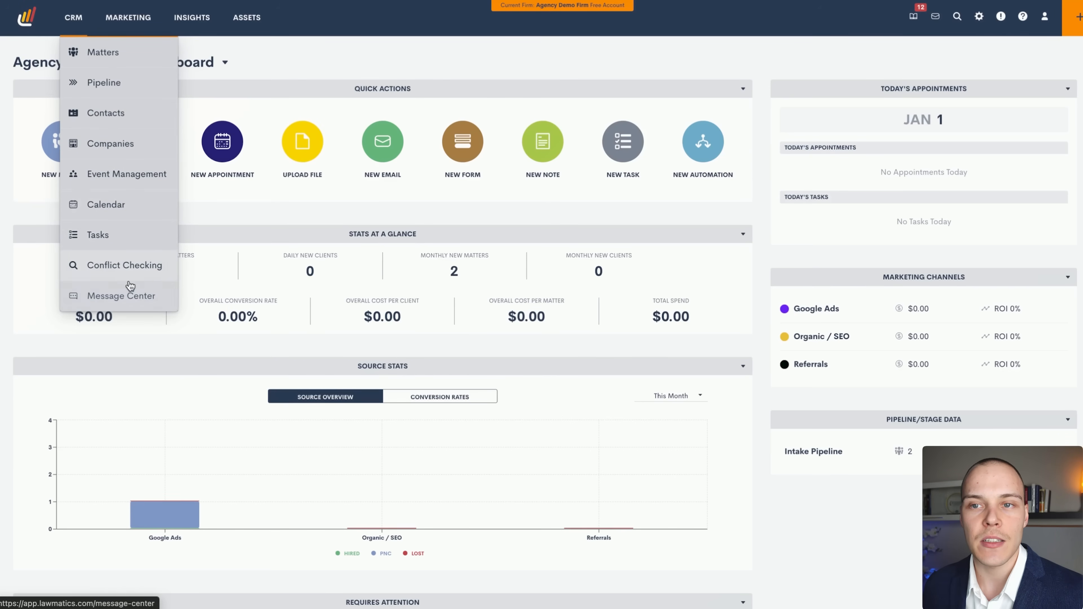
pyautogui.moveTo(140, 25)
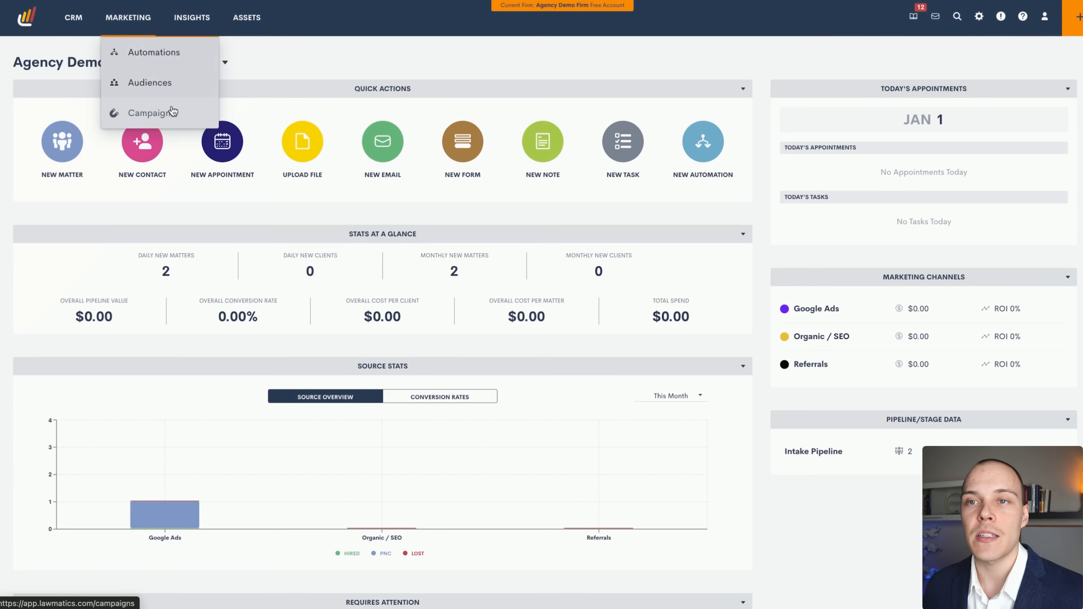
pyautogui.moveTo(194, 18)
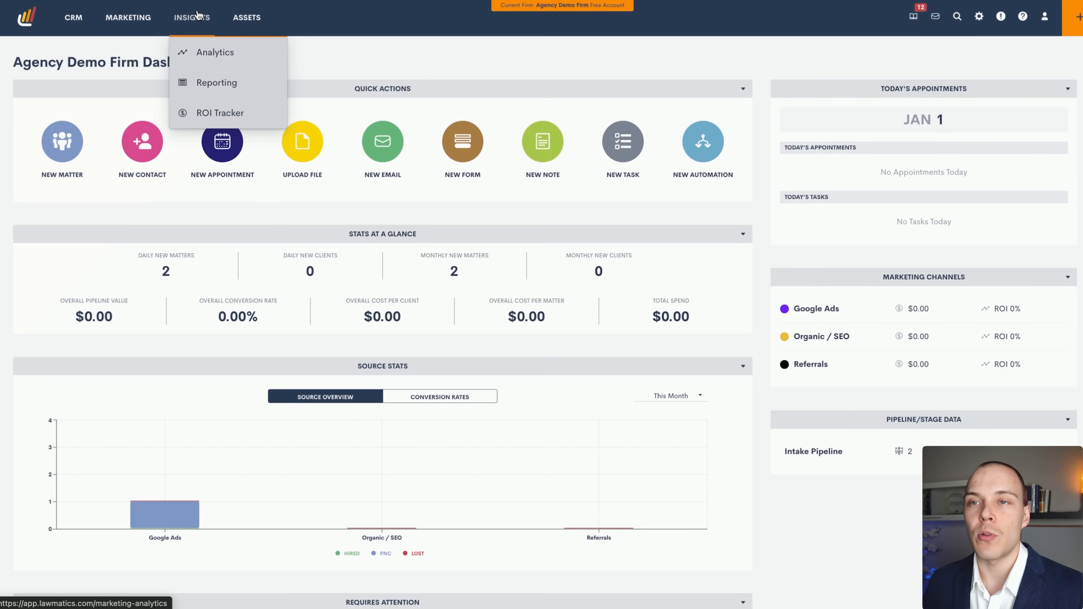
pyautogui.moveTo(249, 21)
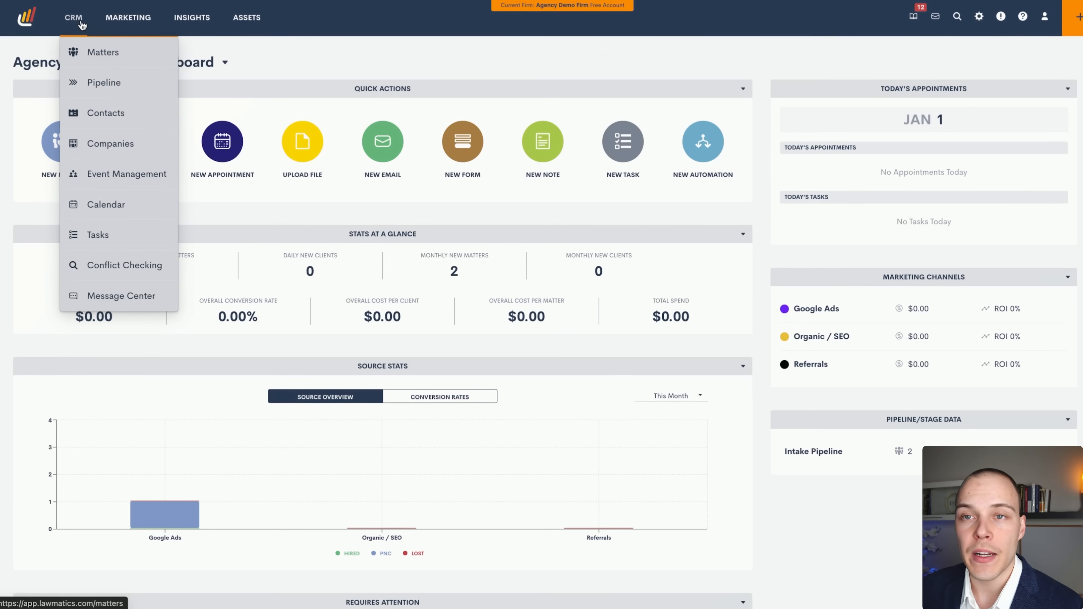
# Open the Intake Pipeline board and check the pipeline dropdown options without changing the selection.
pyautogui.click(99, 83)
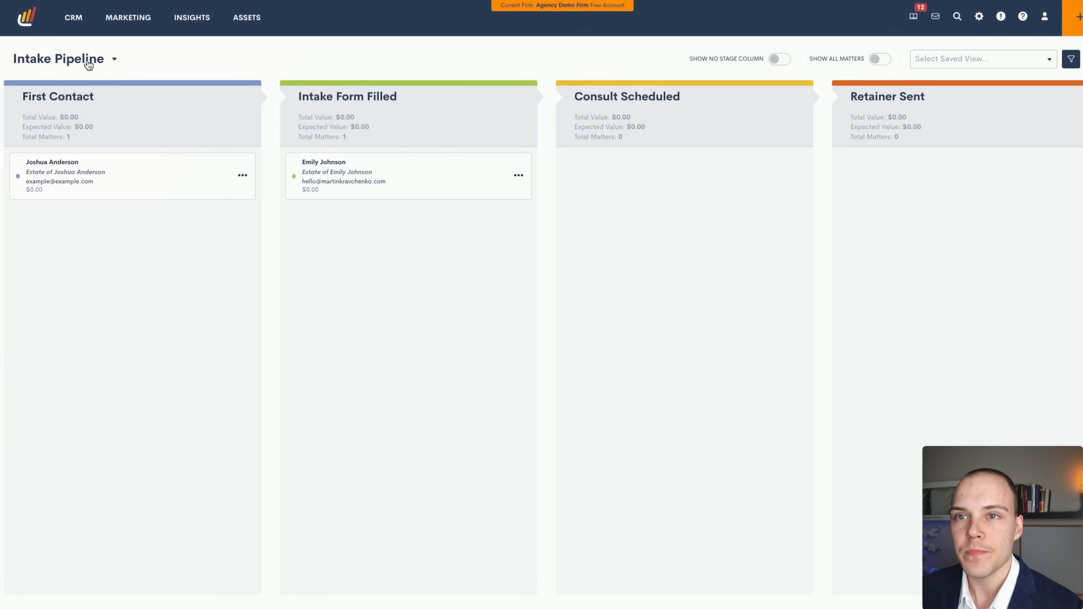
pyautogui.click(89, 64)
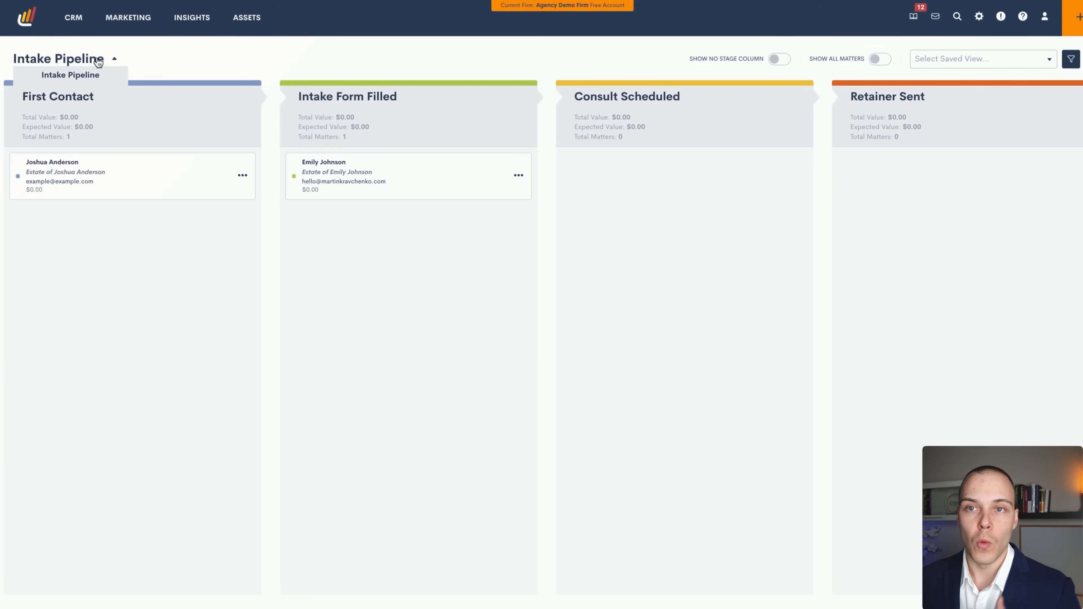
pyautogui.click(98, 62)
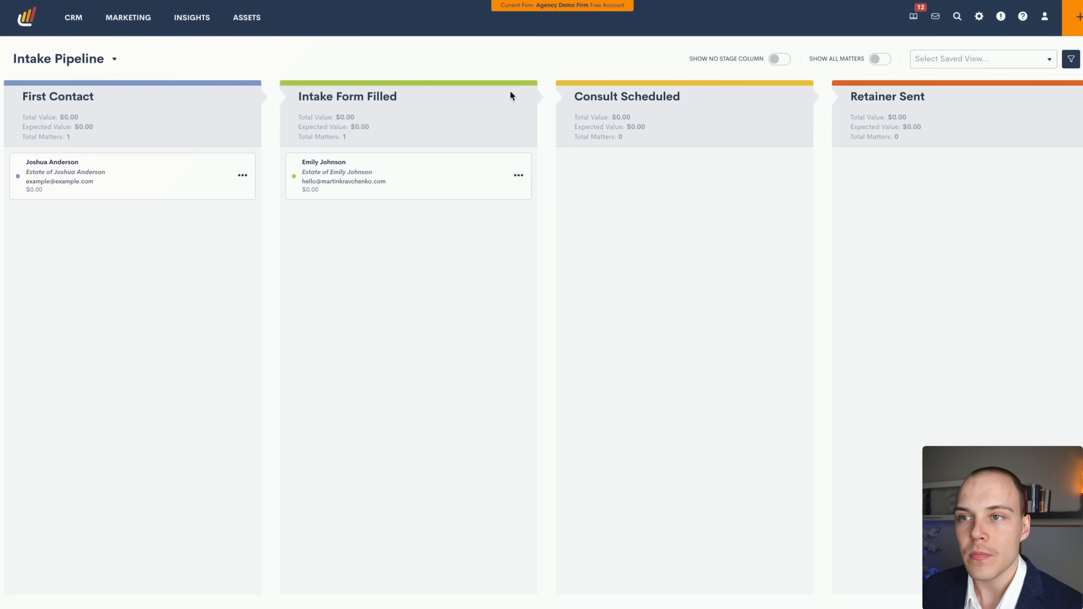
pyautogui.moveTo(403, 427); pyautogui.dragTo(474, 220)
pyautogui.press('Escape')
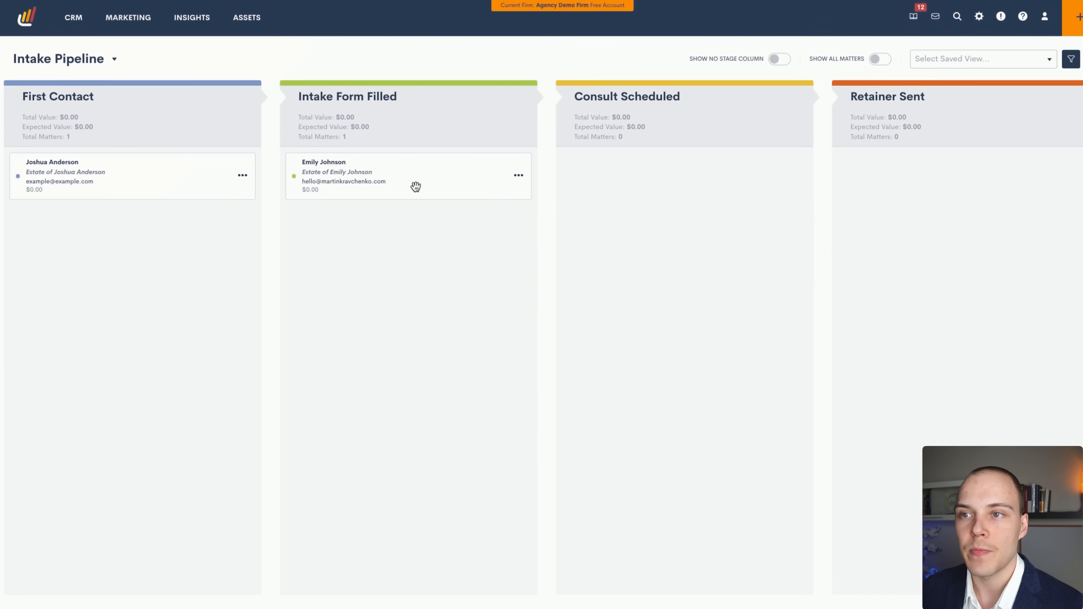
# Open the Estate Planning matter in Intake Form Filled and glance at its more-actions menu.
pyautogui.click(333, 165)
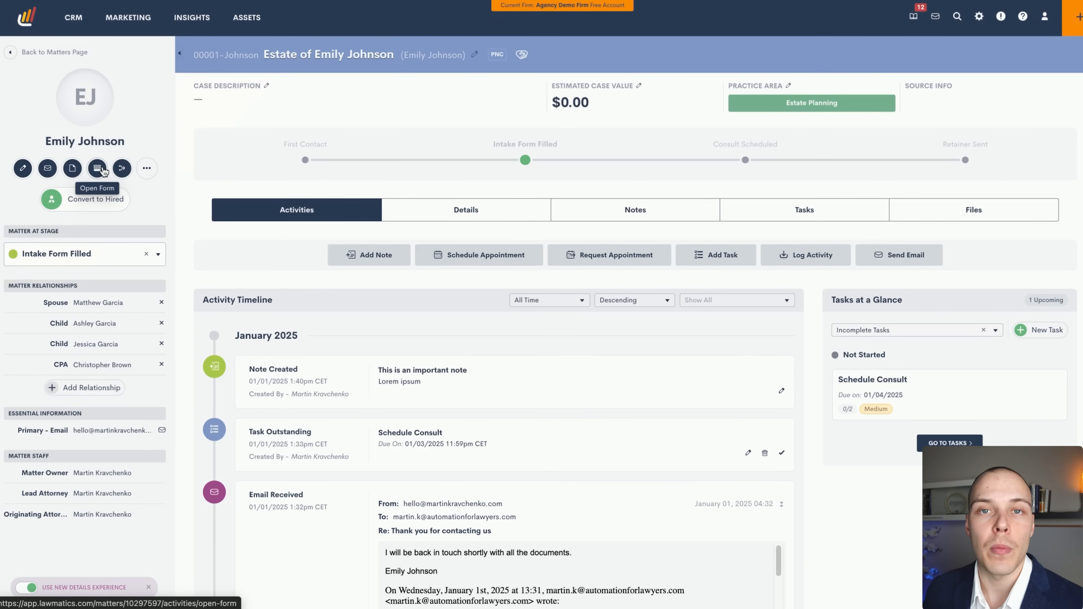
pyautogui.click(147, 168)
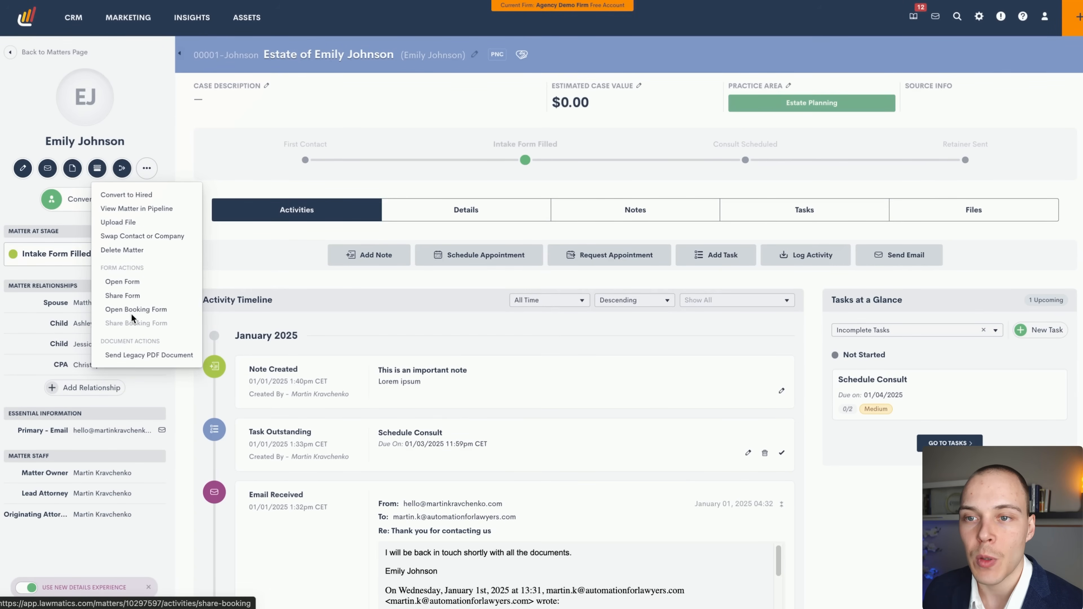
pyautogui.click(234, 244)
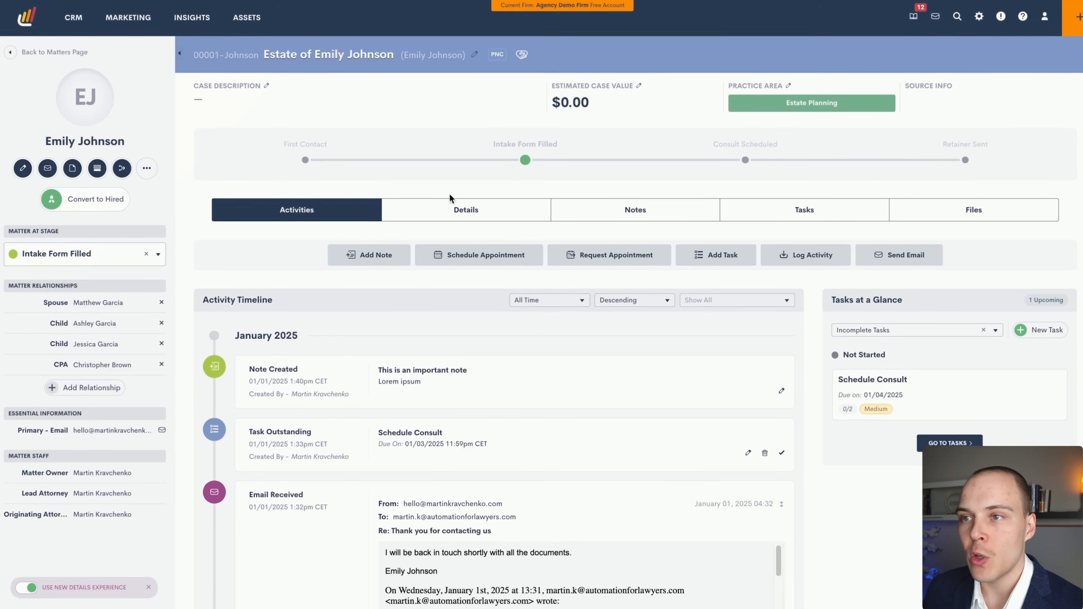
pyautogui.moveTo(324, 319)
pyautogui.mouseDown()
pyautogui.moveTo(325, 181)
pyautogui.moveTo(916, 147)
pyautogui.moveTo(848, 169)
pyautogui.moveTo(804, 105)
pyautogui.moveTo(770, 109)
pyautogui.moveTo(846, 110)
pyautogui.moveTo(916, 85)
pyautogui.moveTo(936, 107)
pyautogui.moveTo(914, 104)
pyautogui.mouseUp()
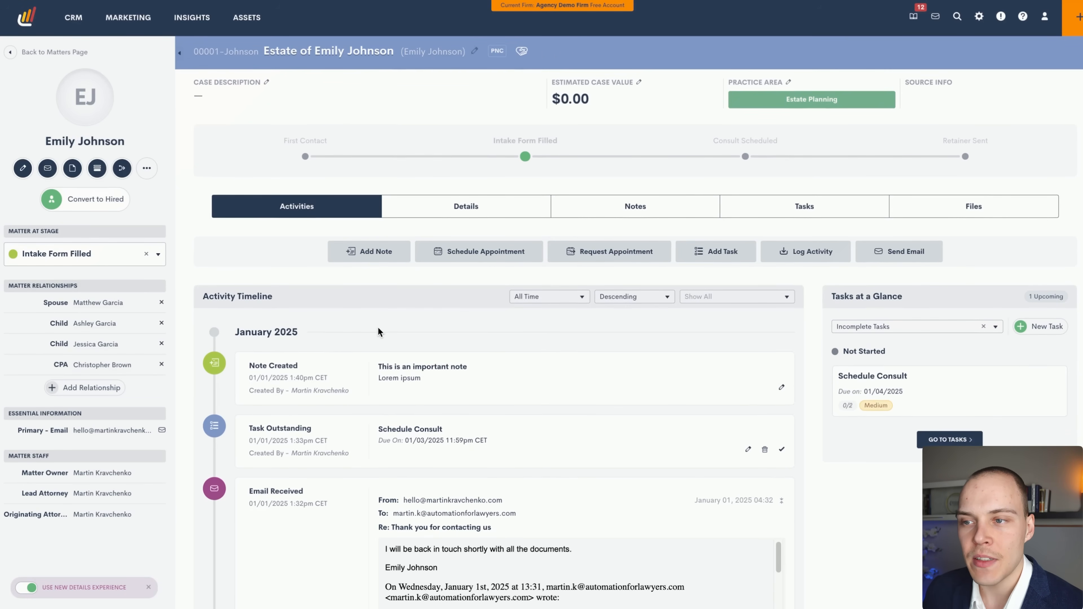
pyautogui.scroll(-3, 378, 326)
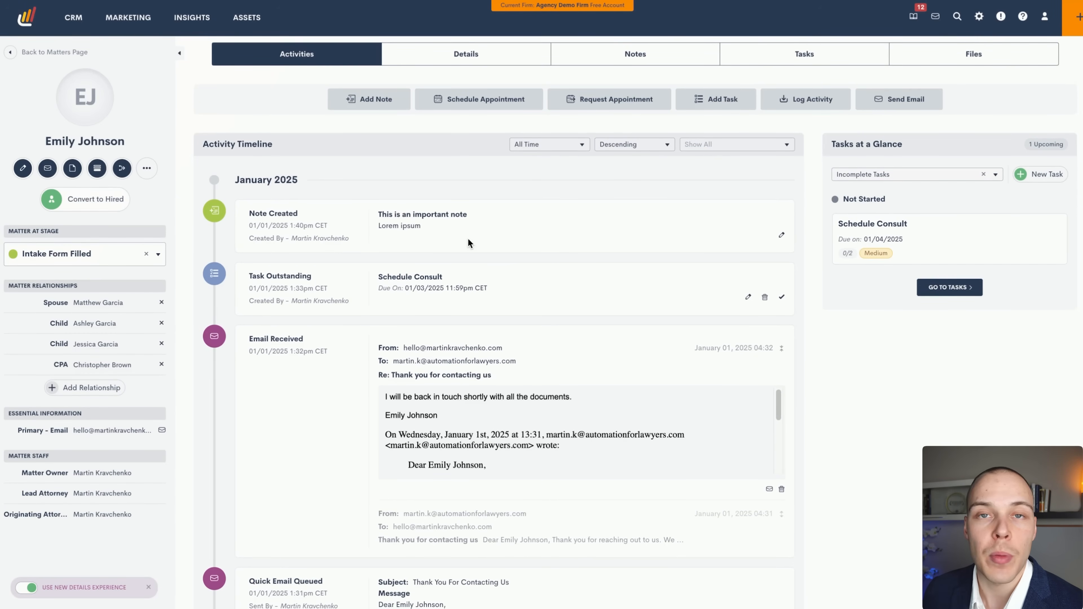
pyautogui.scroll(-1, 467, 243)
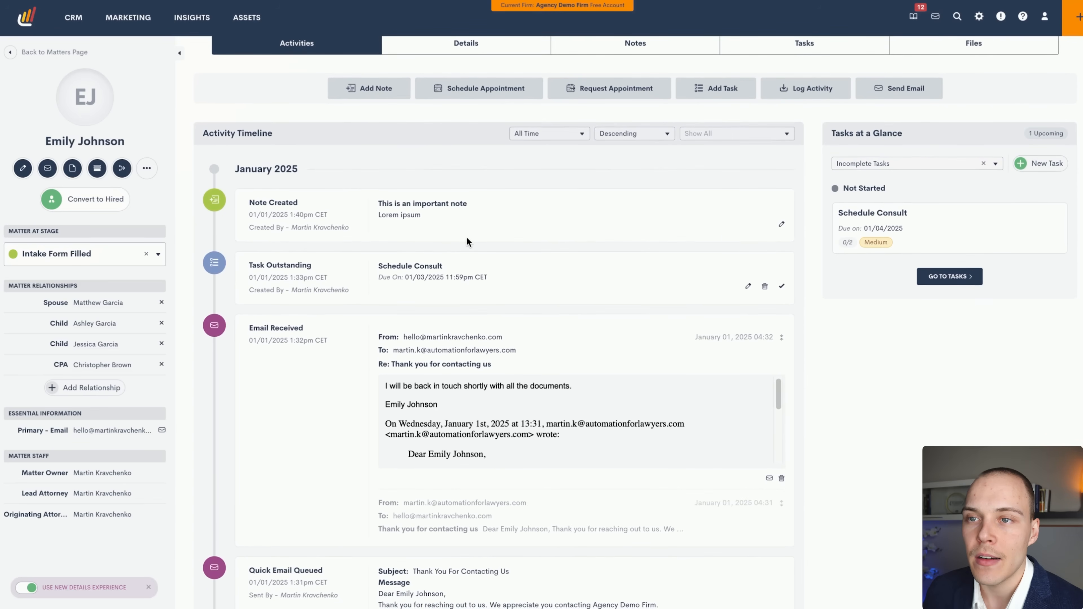
pyautogui.scroll(-1, 465, 239)
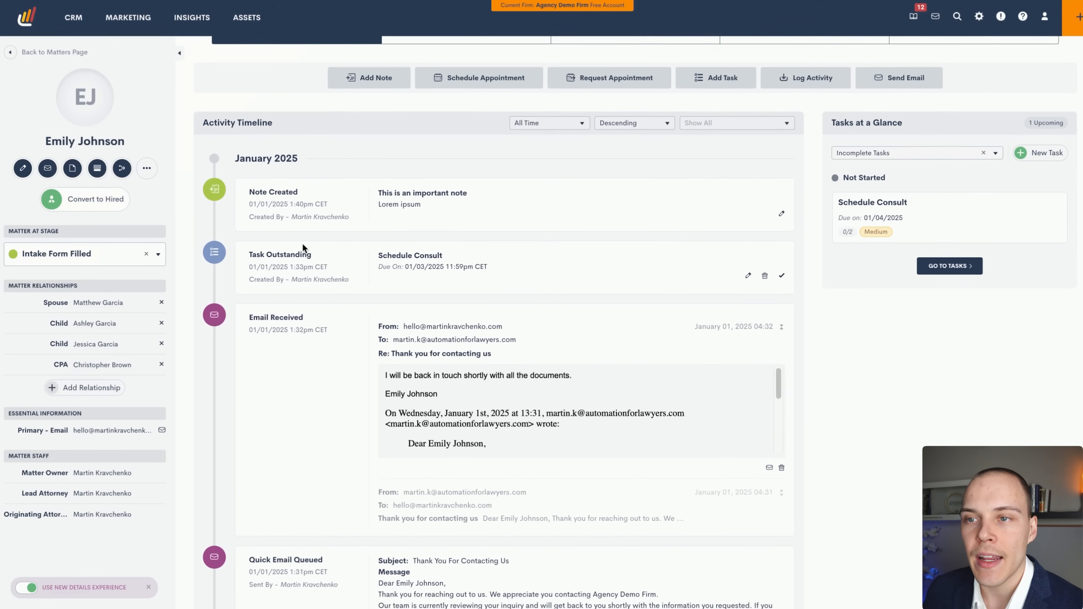
pyautogui.scroll(-1, 320, 273)
pyautogui.scroll(-3, 333, 294)
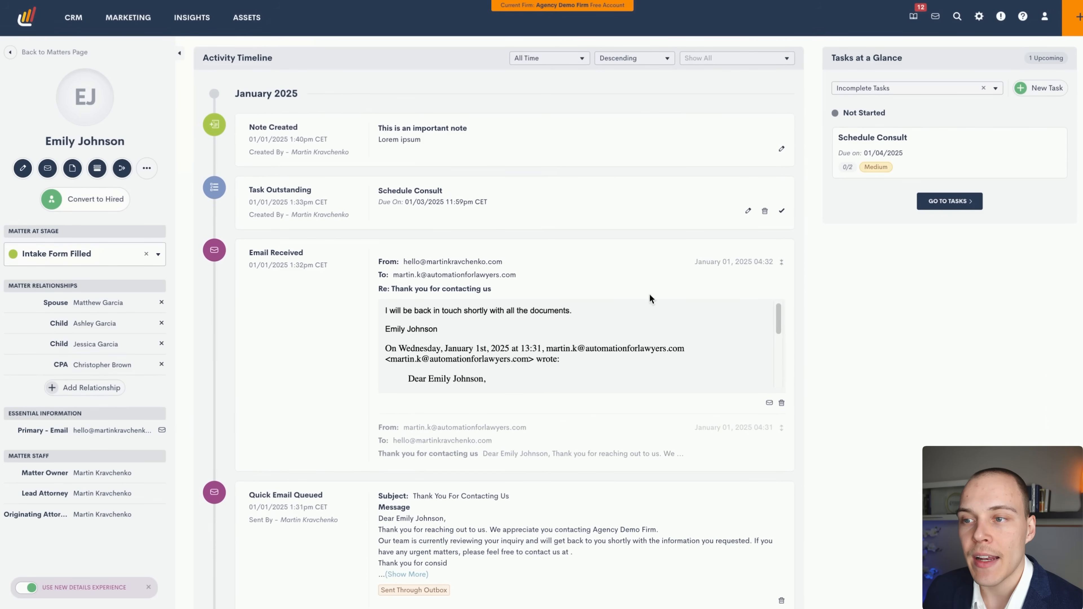
pyautogui.scroll(-5, 337, 388)
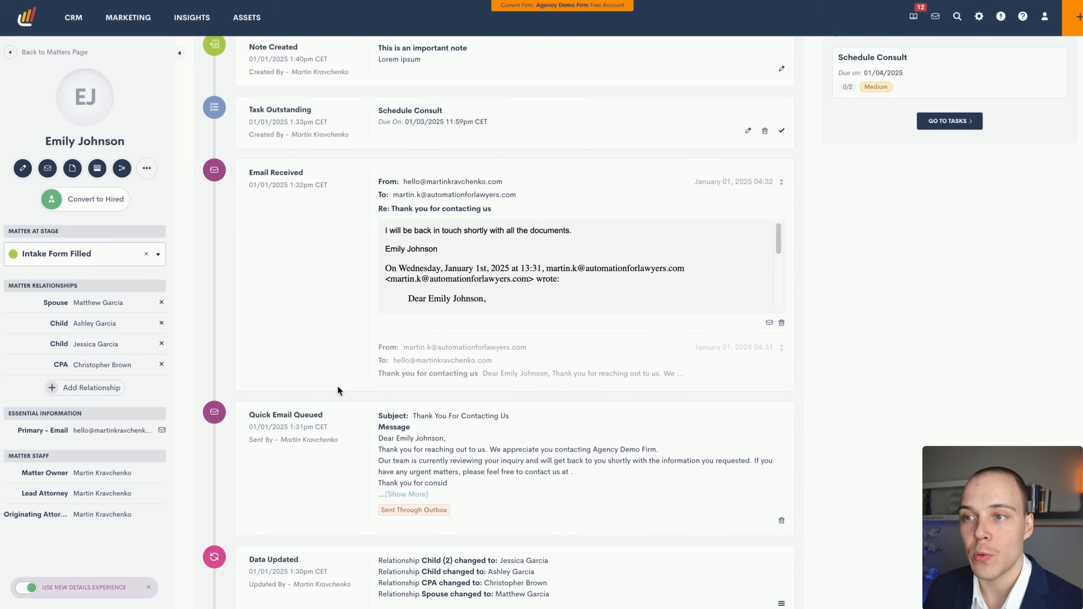
pyautogui.scroll(-4, 338, 386)
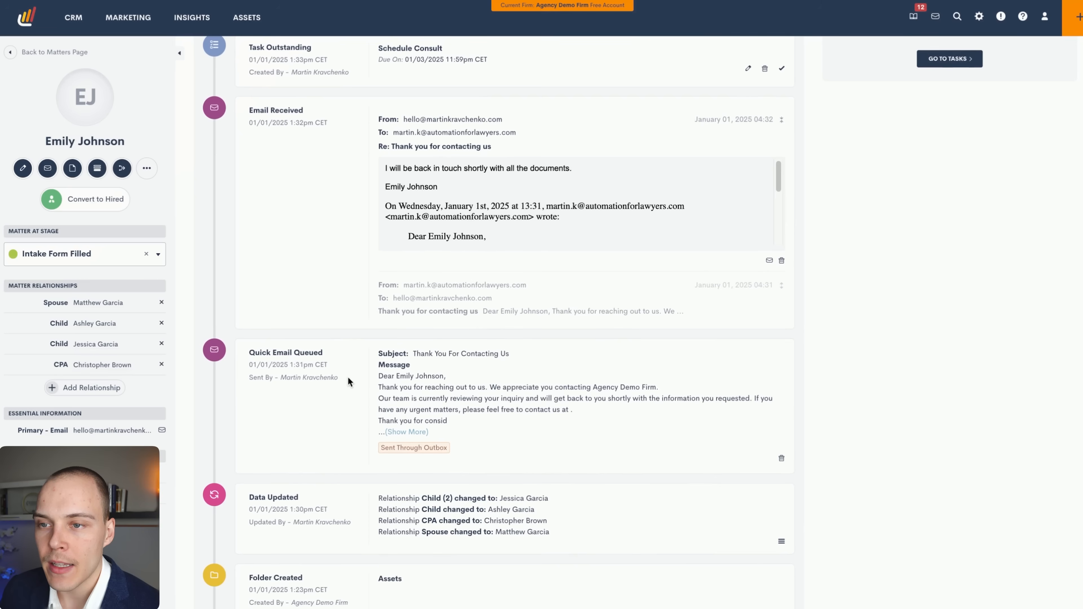
pyautogui.scroll(-10, 347, 380)
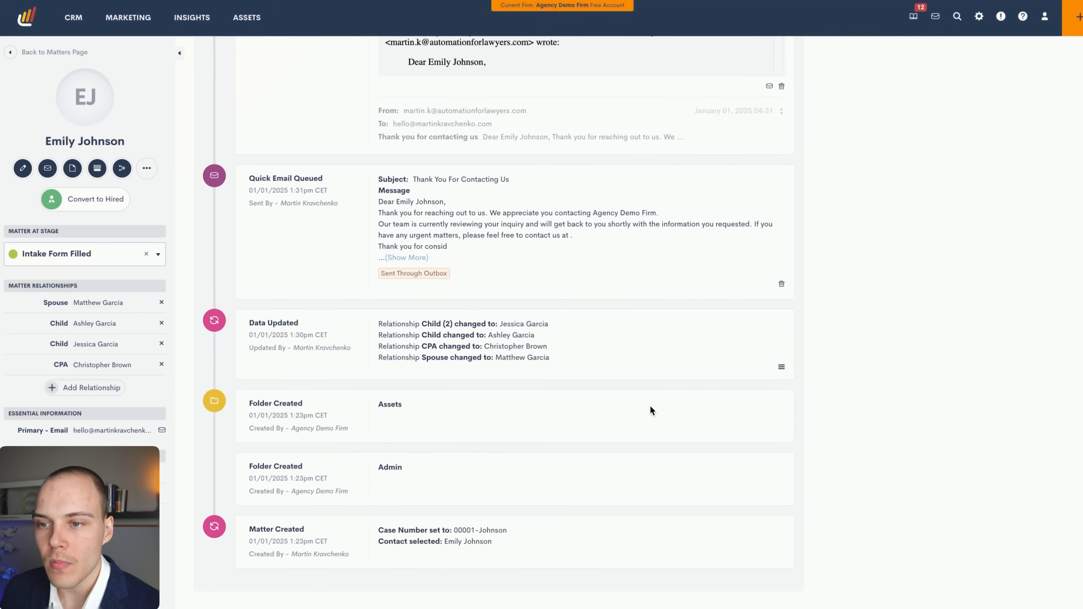
pyautogui.scroll(20, 495, 500)
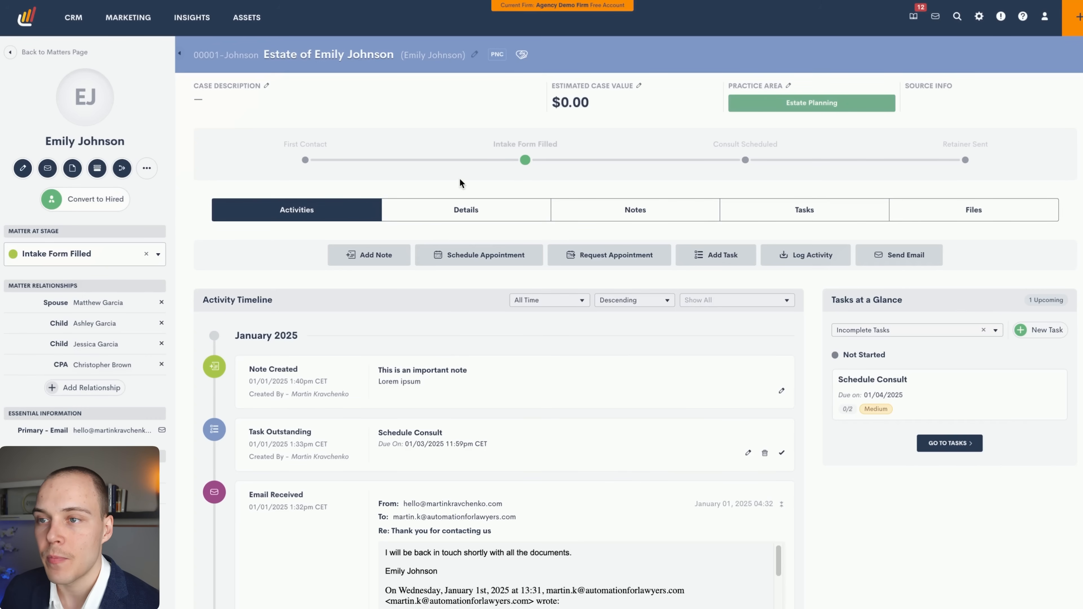
pyautogui.click(466, 209)
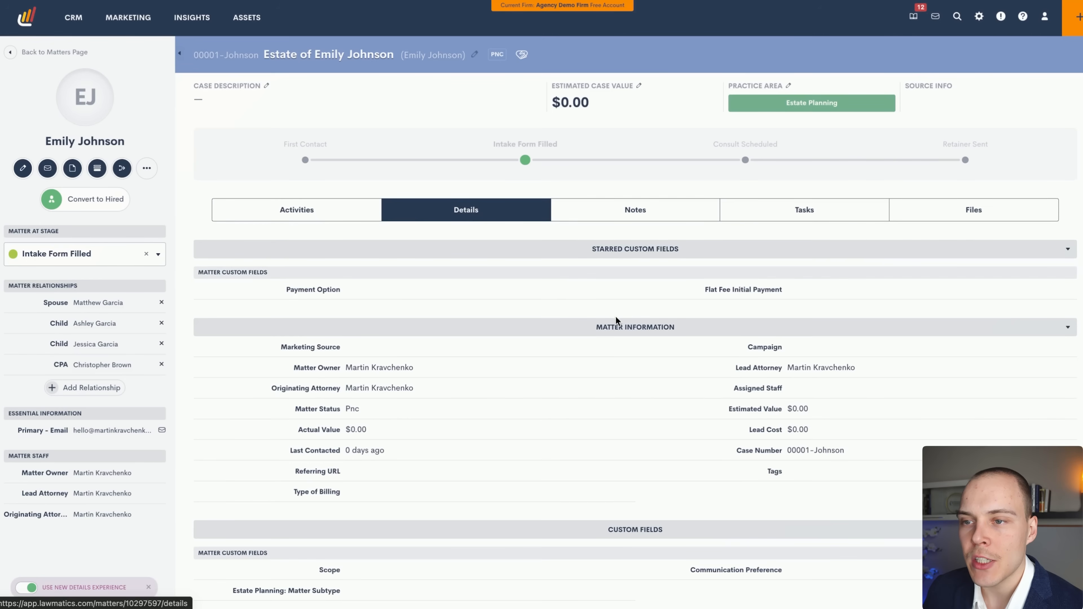
pyautogui.scroll(-2, 616, 320)
pyautogui.scroll(-1, 616, 319)
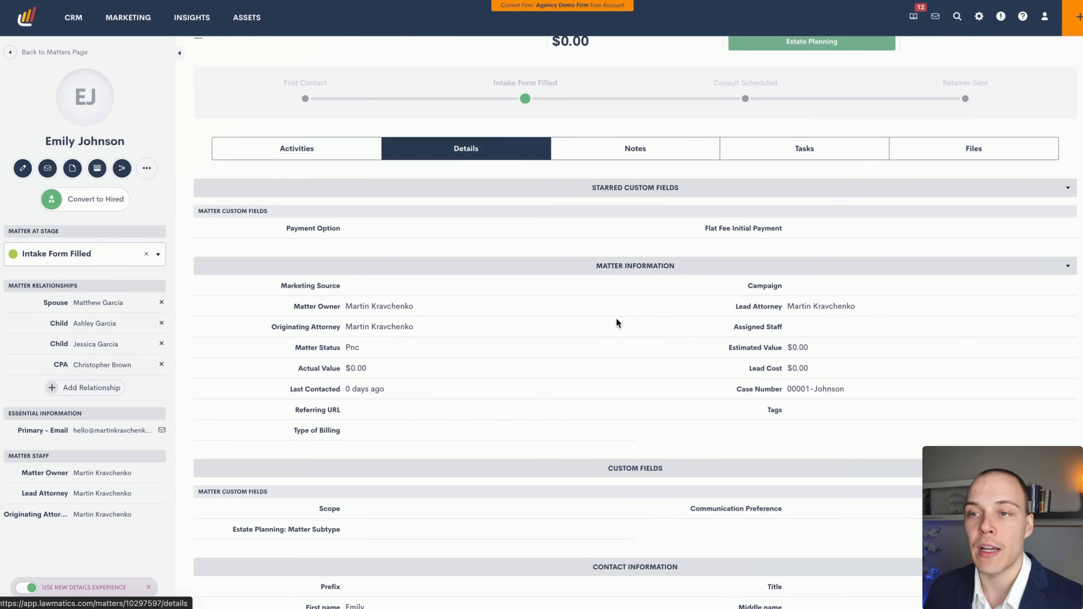
pyautogui.scroll(-1, 613, 322)
pyautogui.scroll(-3, 614, 327)
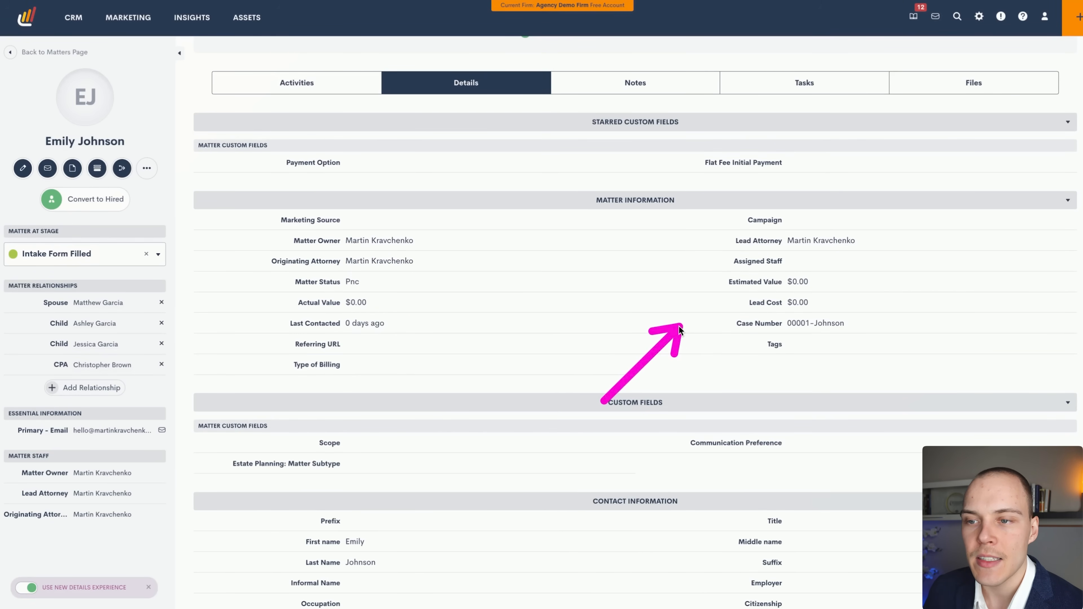
pyautogui.scroll(-3, 533, 294)
pyautogui.scroll(-1, 536, 290)
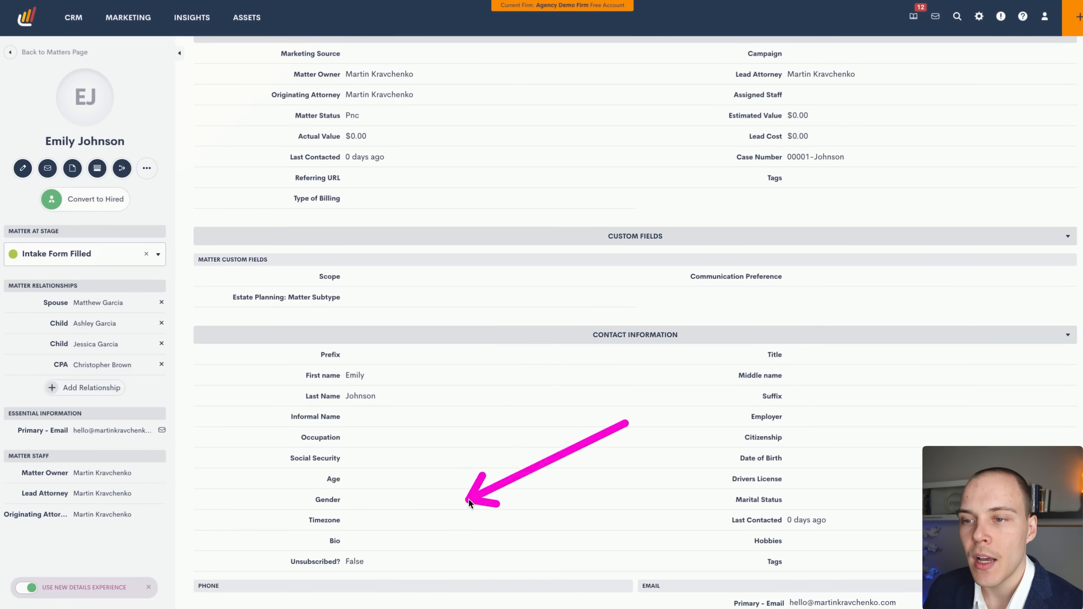
pyautogui.scroll(-2, 542, 331)
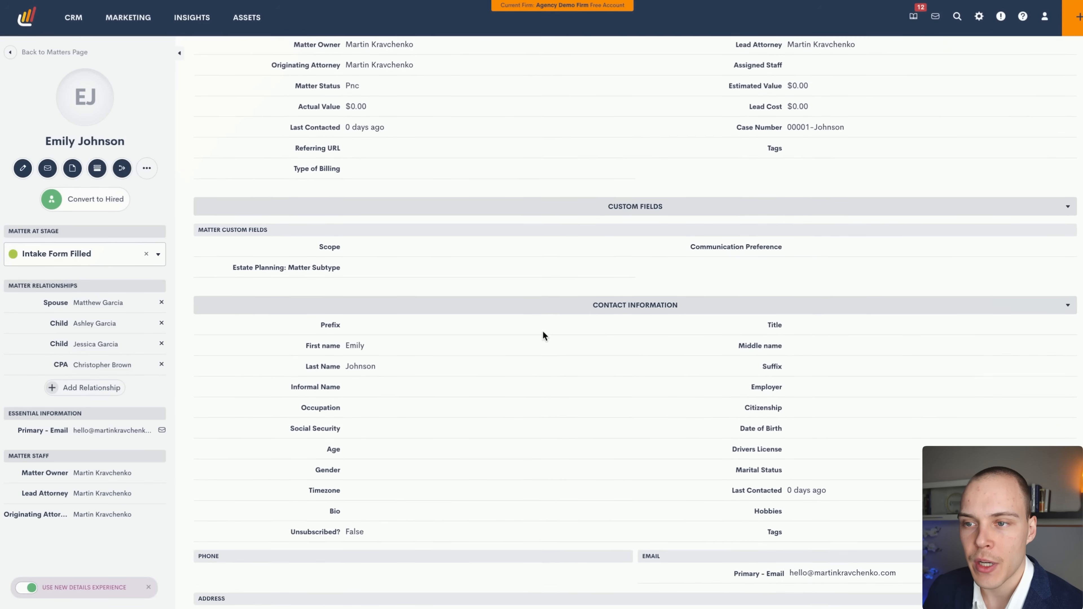
pyautogui.scroll(4, 548, 337)
pyautogui.scroll(5, 548, 337)
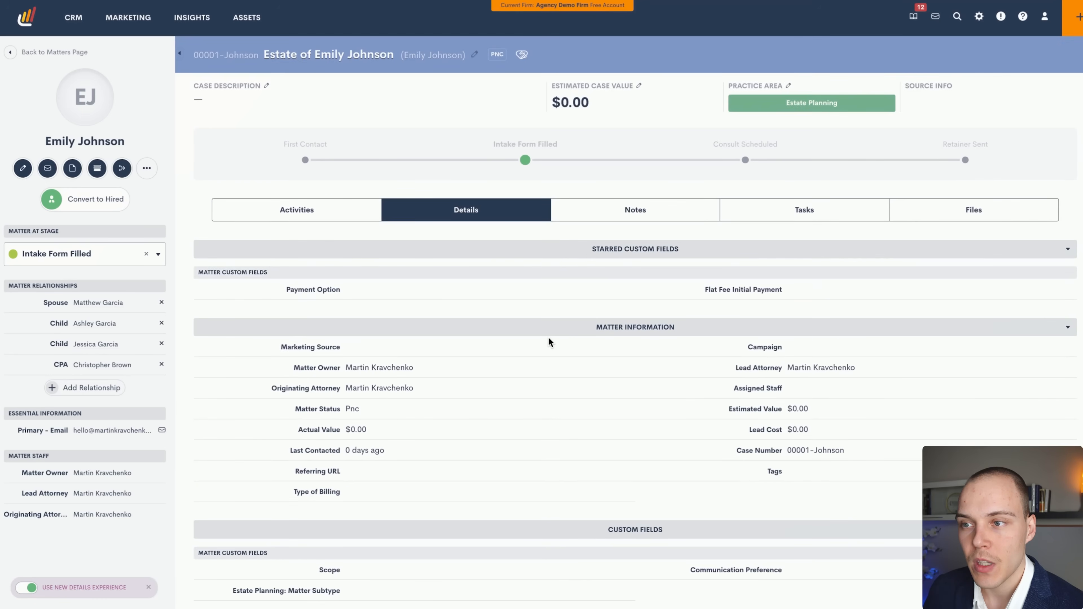
pyautogui.scroll(-1, 549, 337)
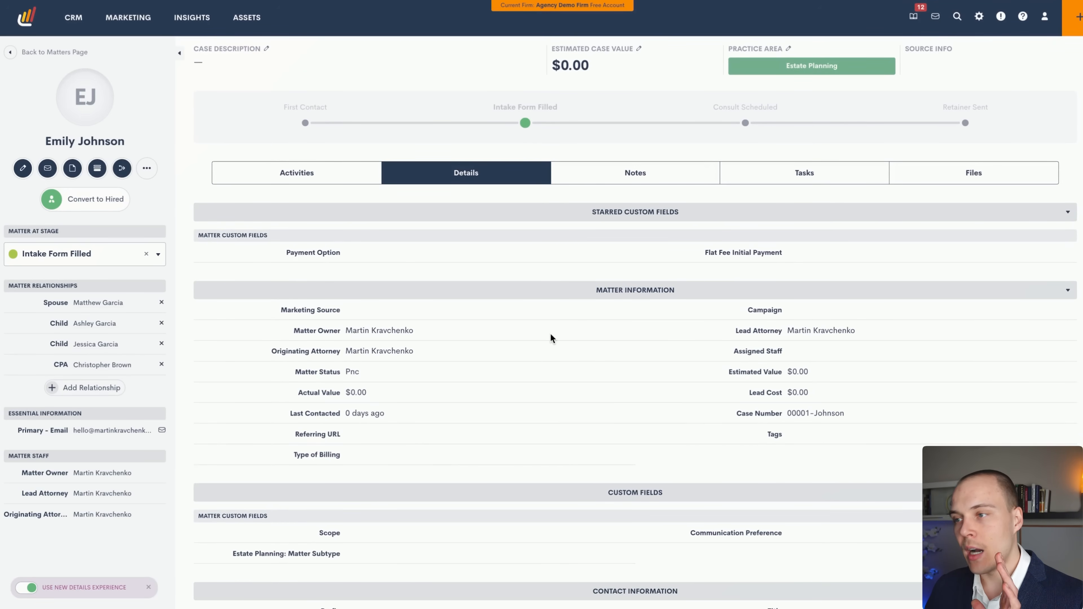
pyautogui.scroll(-2, 571, 338)
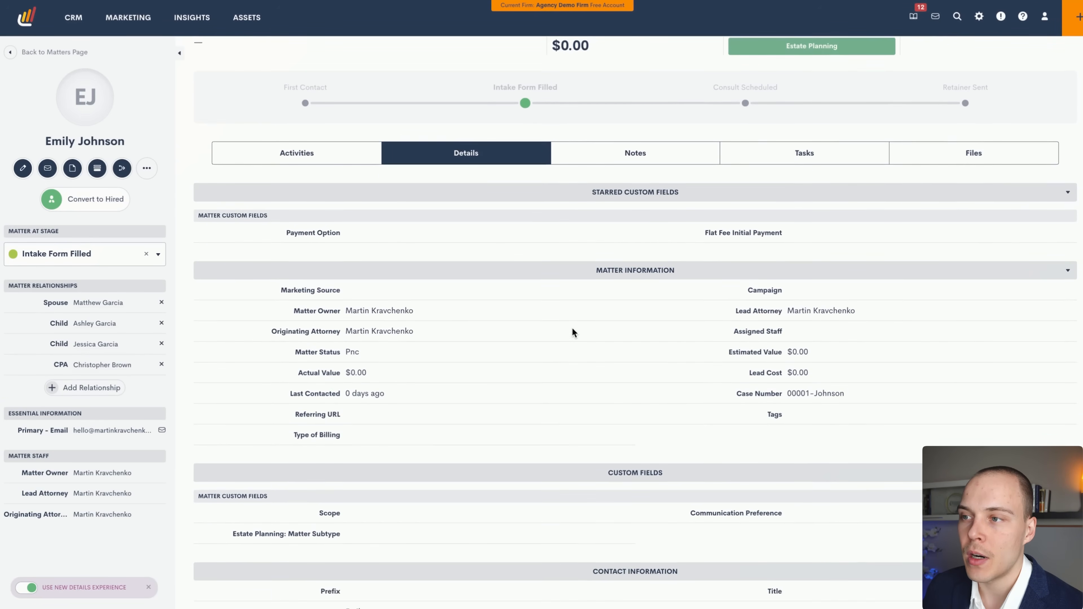
pyautogui.scroll(-1, 573, 343)
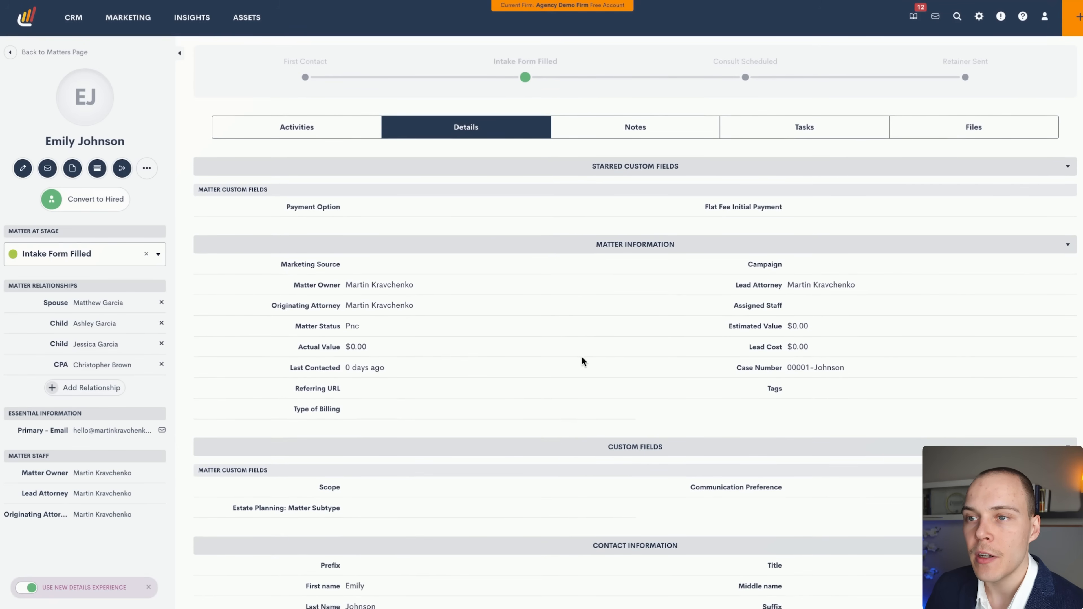
pyautogui.scroll(-1, 580, 363)
pyautogui.moveTo(573, 381)
pyautogui.mouseDown()
pyautogui.moveTo(488, 273)
pyautogui.moveTo(597, 177)
pyautogui.moveTo(644, 170)
pyautogui.moveTo(455, 213)
pyautogui.moveTo(309, 208)
pyautogui.moveTo(710, 211)
pyautogui.moveTo(366, 219)
pyautogui.moveTo(448, 222)
pyautogui.moveTo(437, 450)
pyautogui.moveTo(614, 459)
pyautogui.moveTo(617, 441)
pyautogui.mouseUp()
pyautogui.scroll(-5, 589, 405)
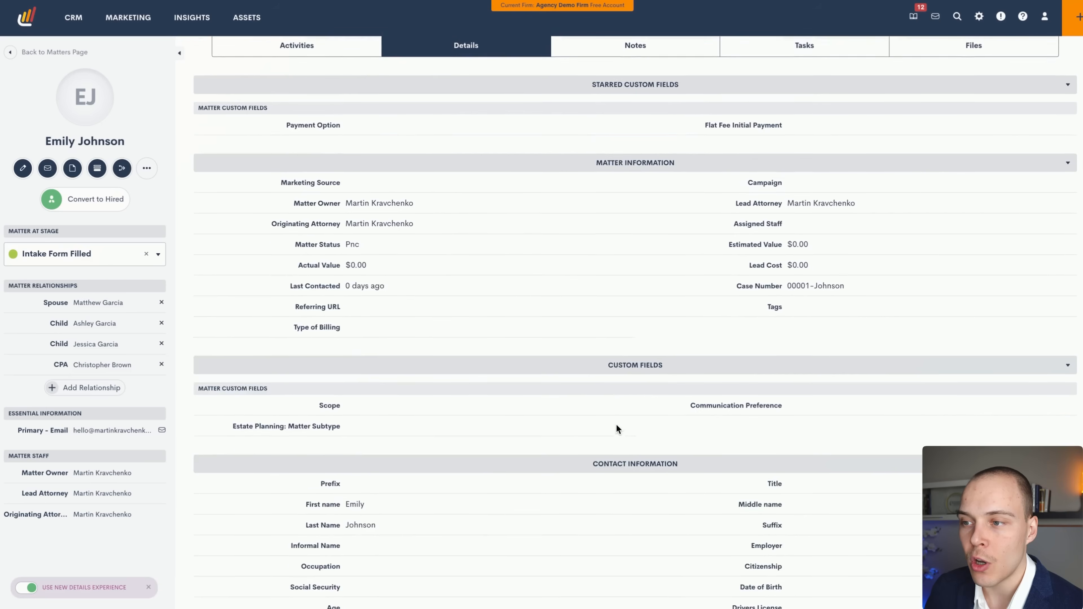
pyautogui.moveTo(422, 288)
pyautogui.mouseDown()
pyautogui.moveTo(368, 211)
pyautogui.moveTo(669, 188)
pyautogui.moveTo(397, 205)
pyautogui.moveTo(583, 282)
pyautogui.mouseUp()
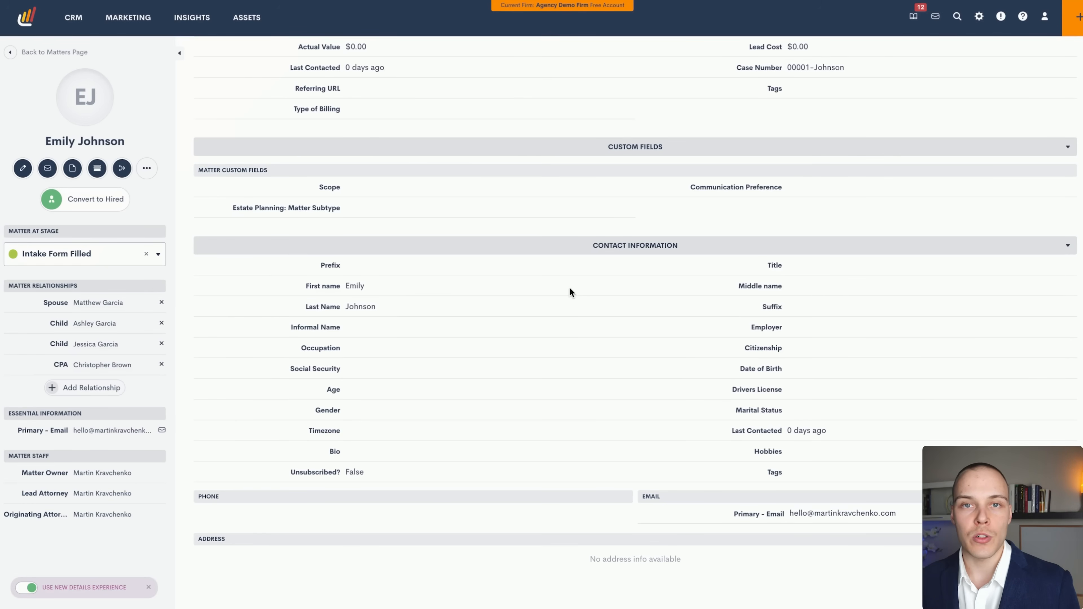
pyautogui.scroll(5, 569, 290)
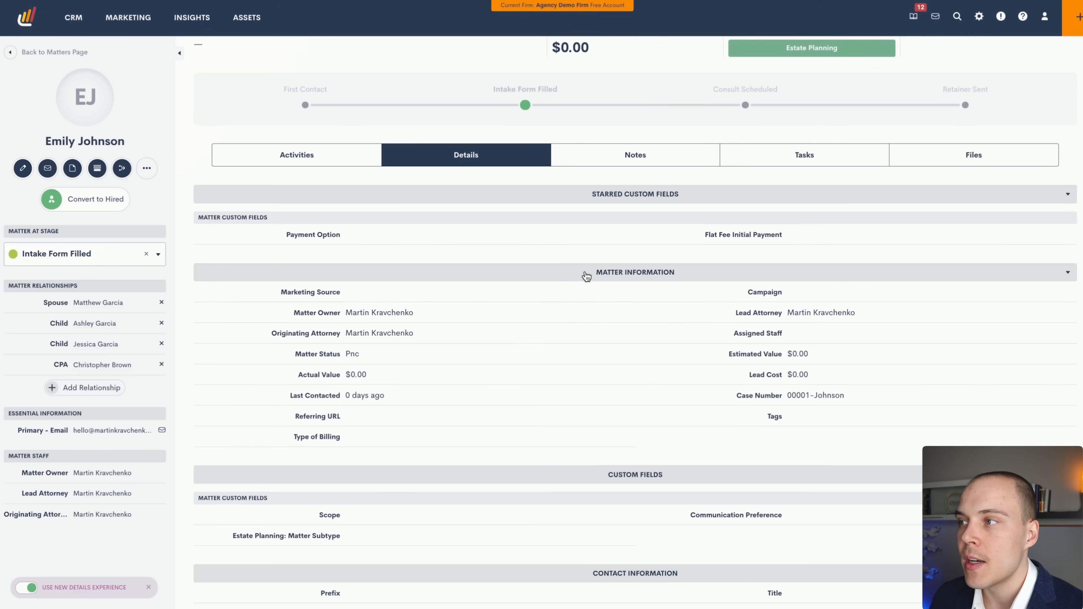
# Browse the matter's Notes, Tasks, Files and Activities tabs in turn.
pyautogui.click(625, 156)
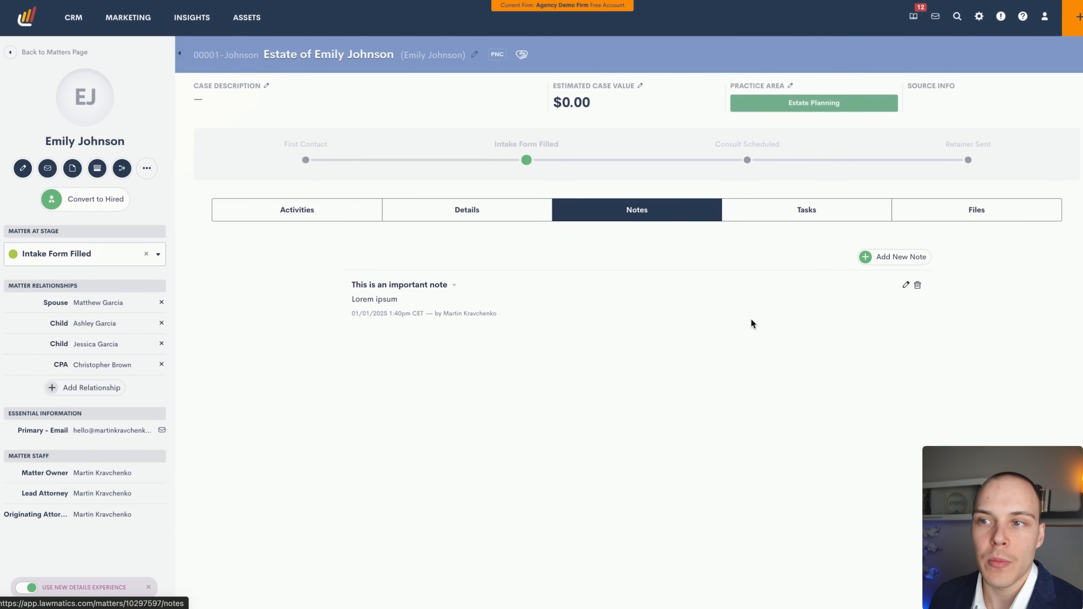
pyautogui.click(798, 209)
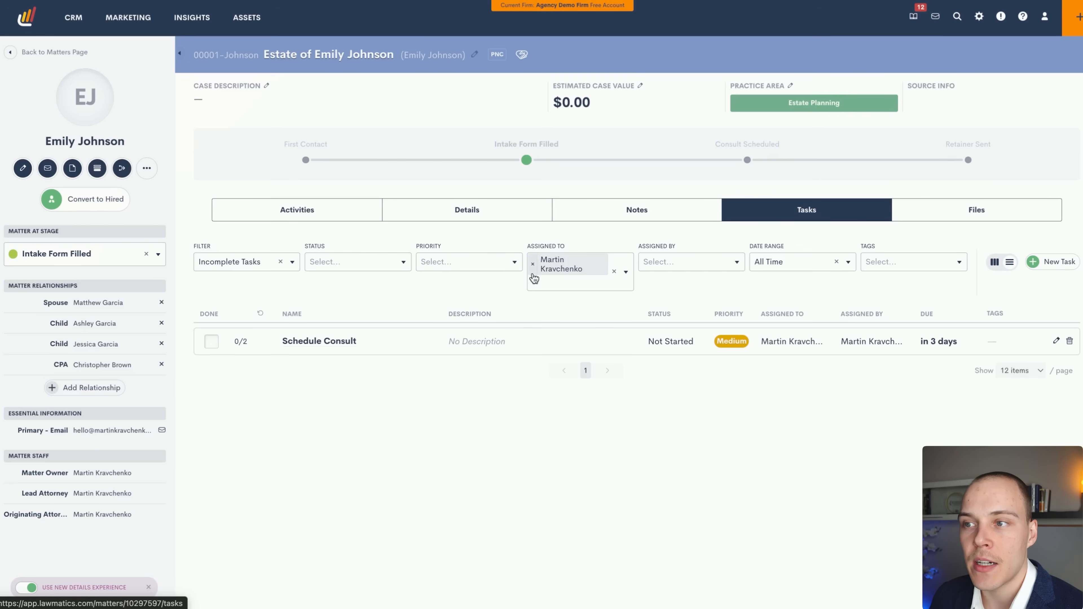
pyautogui.click(915, 214)
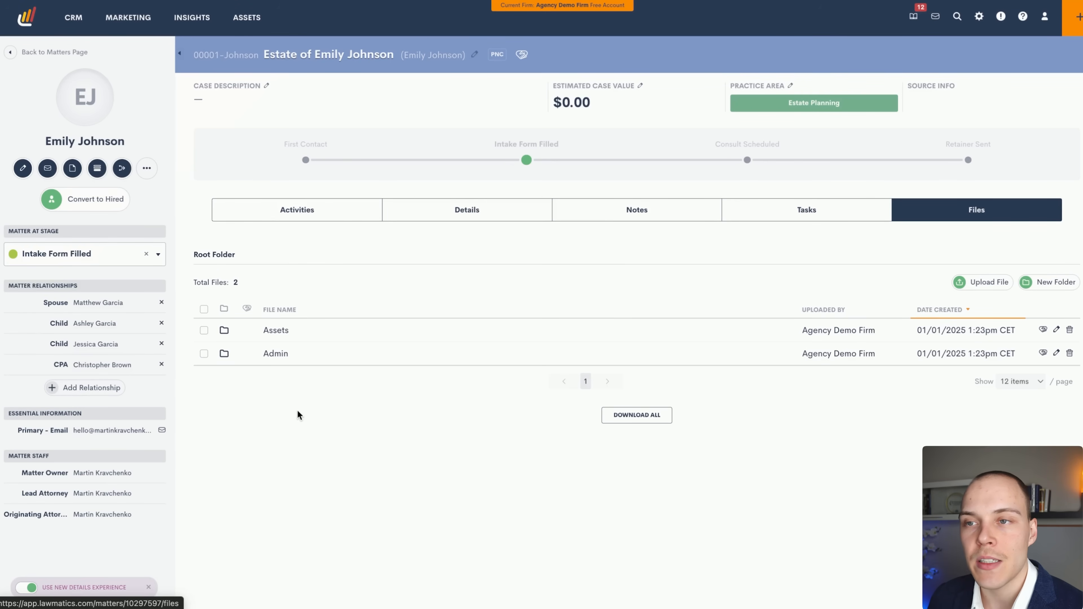
pyautogui.click(307, 204)
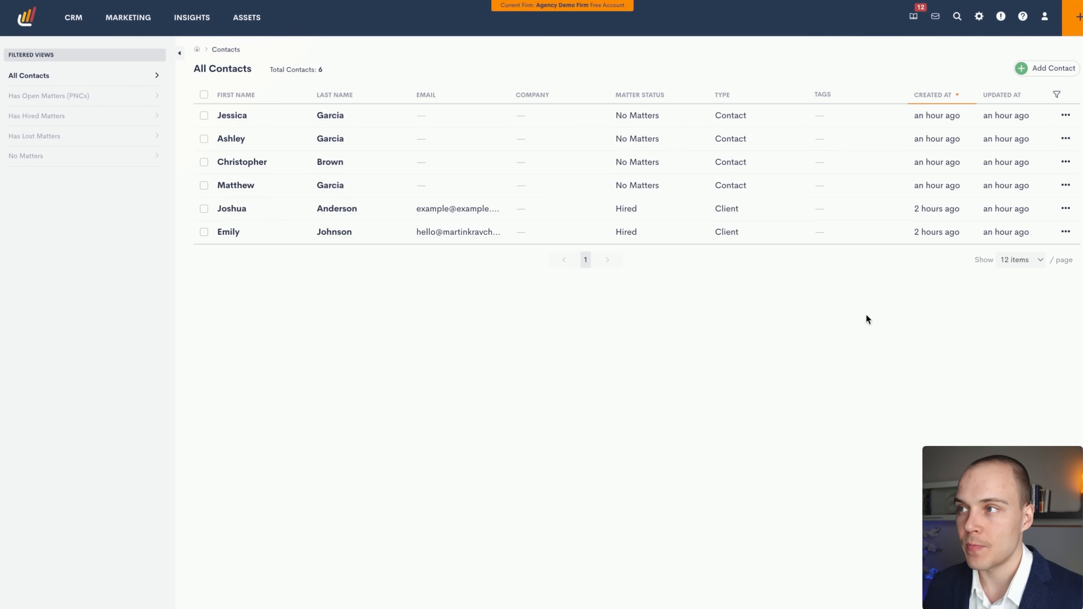
# Open My Settings from the gear menu to view the Personal Information profile page.
pyautogui.moveTo(980, 22)
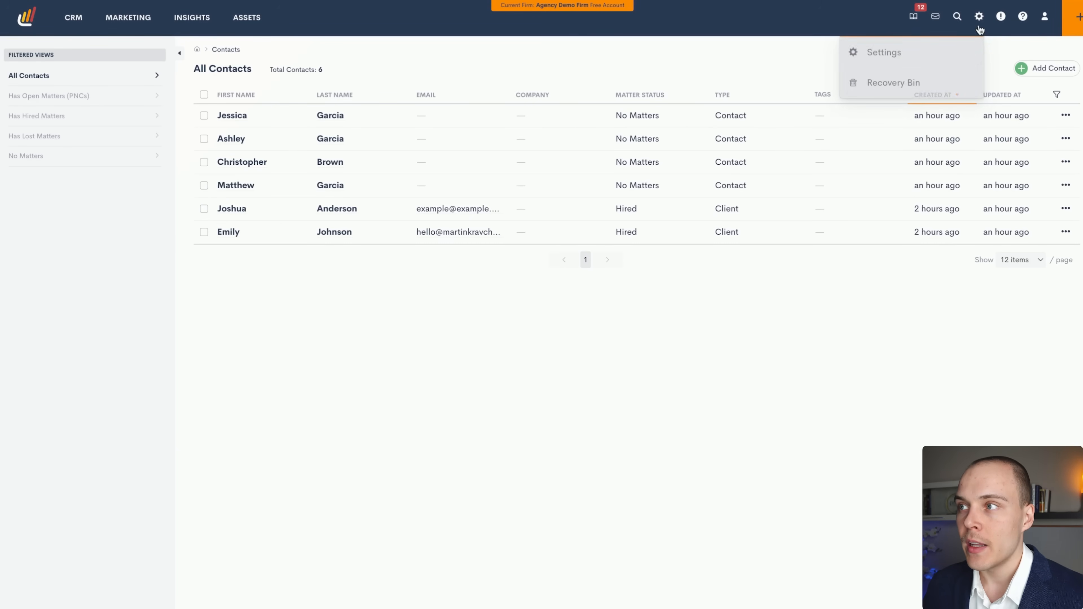
pyautogui.click(904, 53)
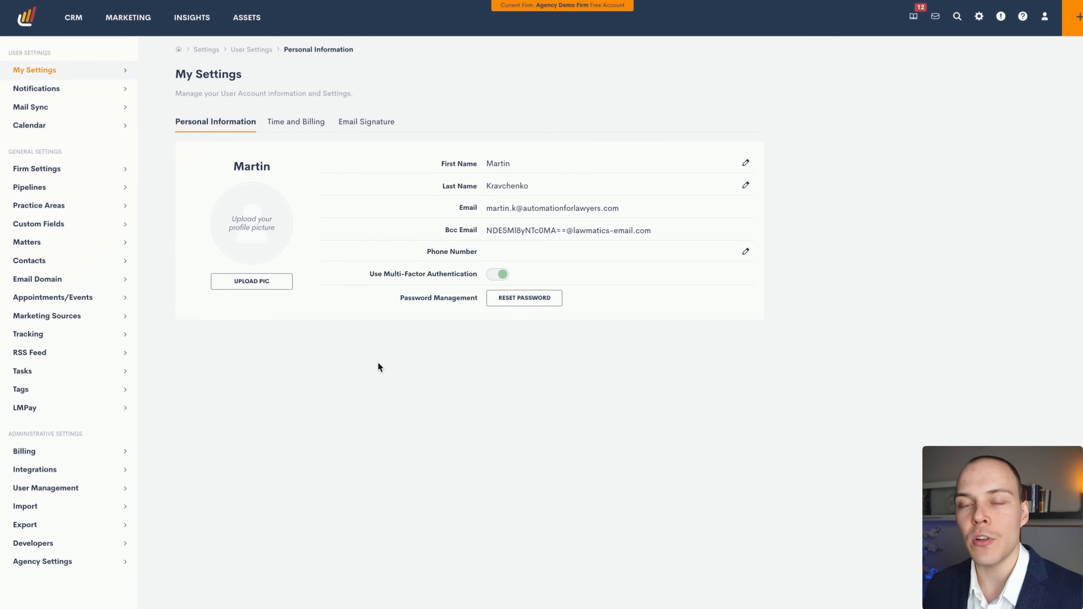
pyautogui.hotkey('ctrl', 'a')
pyautogui.moveTo(278, 314)
pyautogui.mouseDown()
pyautogui.moveTo(145, 102)
pyautogui.moveTo(87, 59)
pyautogui.moveTo(67, 59)
pyautogui.moveTo(83, 149)
pyautogui.moveTo(74, 414)
pyautogui.moveTo(112, 429)
pyautogui.moveTo(111, 470)
pyautogui.moveTo(133, 511)
pyautogui.moveTo(201, 493)
pyautogui.moveTo(213, 468)
pyautogui.mouseUp()
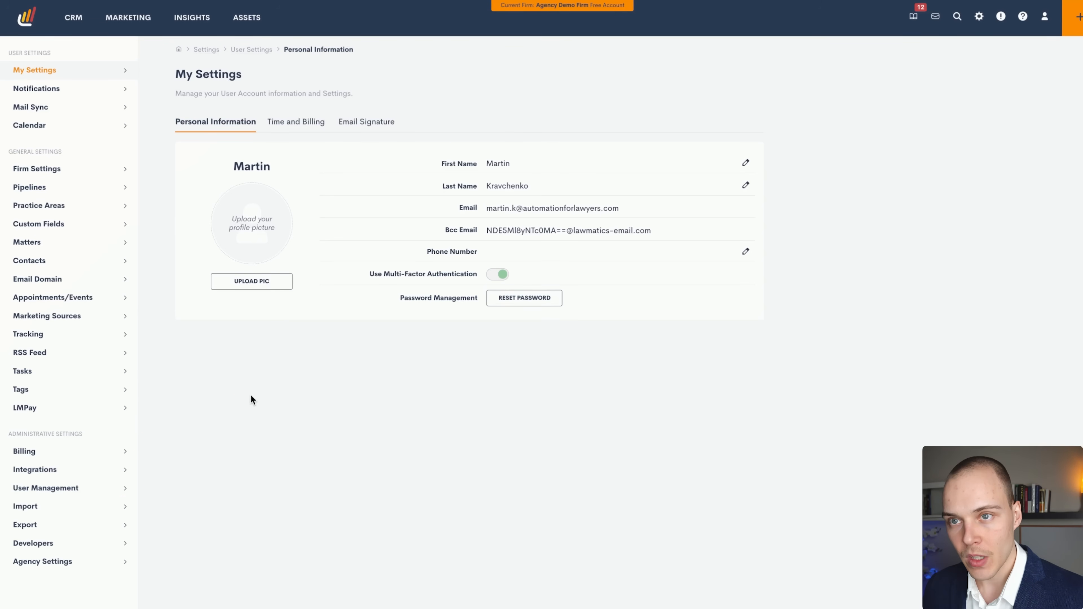
pyautogui.moveTo(359, 399)
pyautogui.mouseDown()
pyautogui.moveTo(102, 92)
pyautogui.moveTo(108, 77)
pyautogui.moveTo(255, 194)
pyautogui.moveTo(364, 204)
pyautogui.moveTo(439, 166)
pyautogui.moveTo(459, 277)
pyautogui.moveTo(435, 292)
pyautogui.mouseUp()
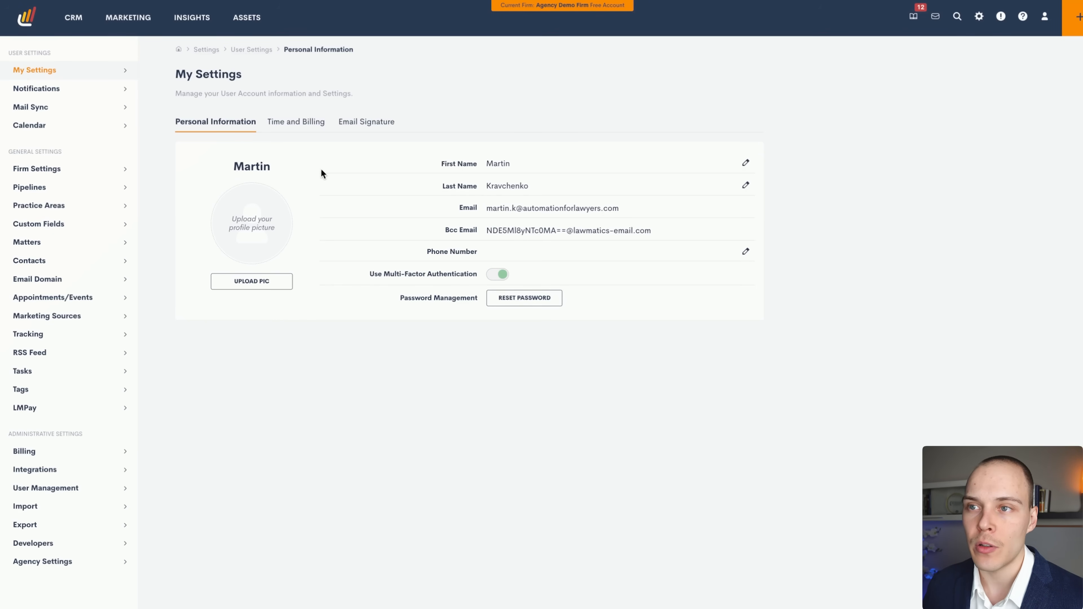
# Open Notification Settings and scroll through the in-app and email toggles, all switched off.
pyautogui.click(79, 91)
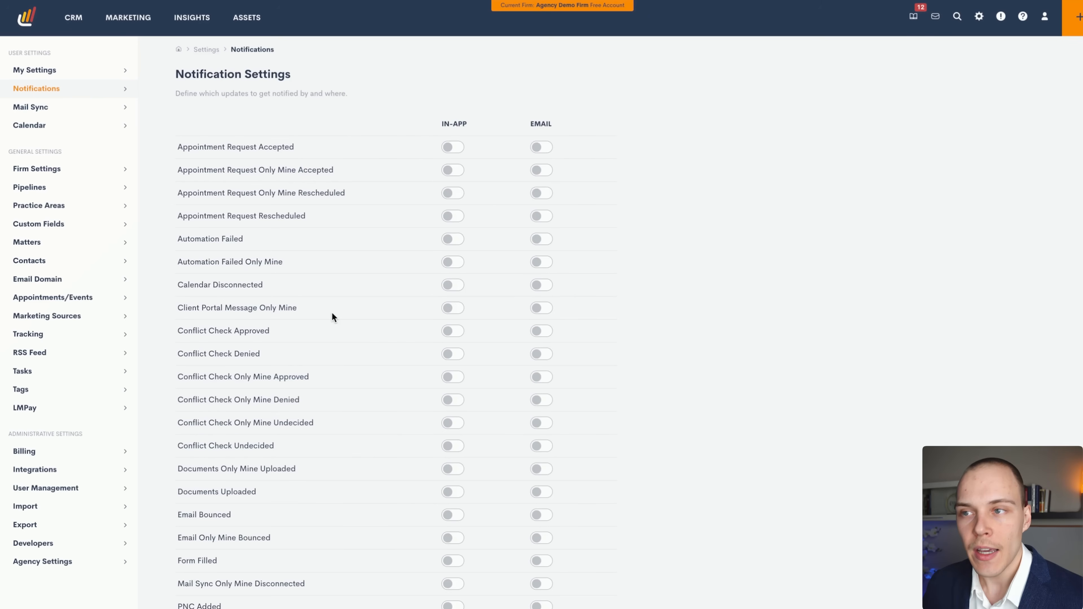
pyautogui.scroll(-5, 469, 300)
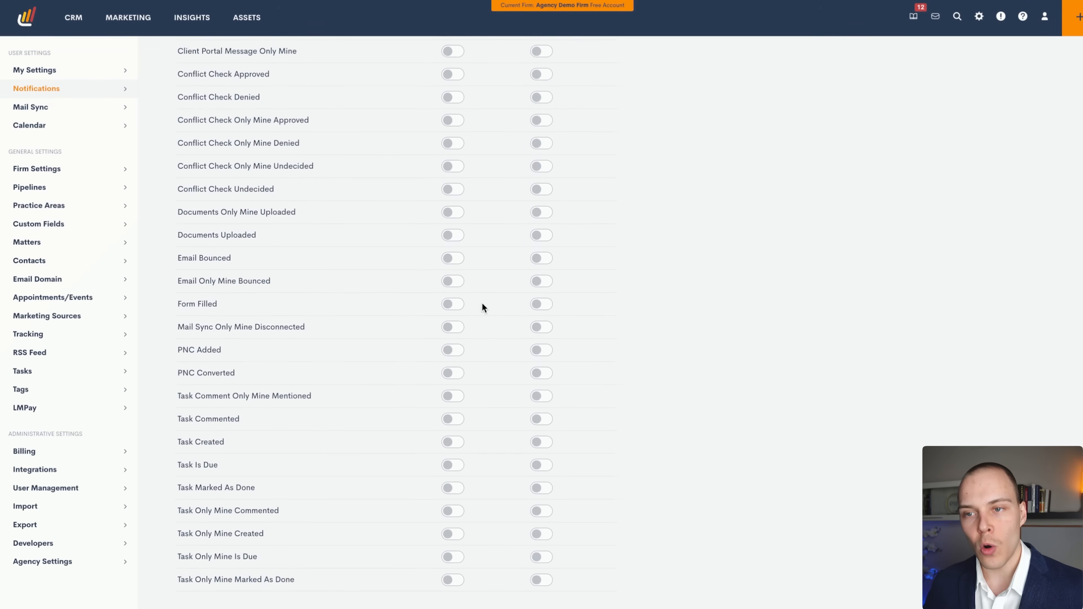
pyautogui.scroll(6, 482, 294)
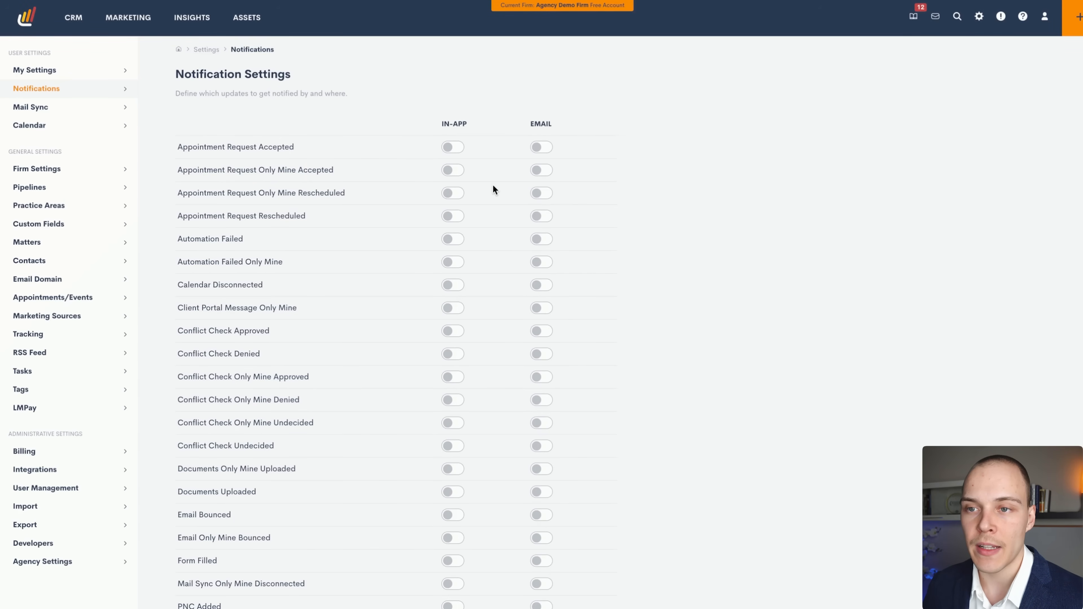
pyautogui.scroll(-2, 493, 186)
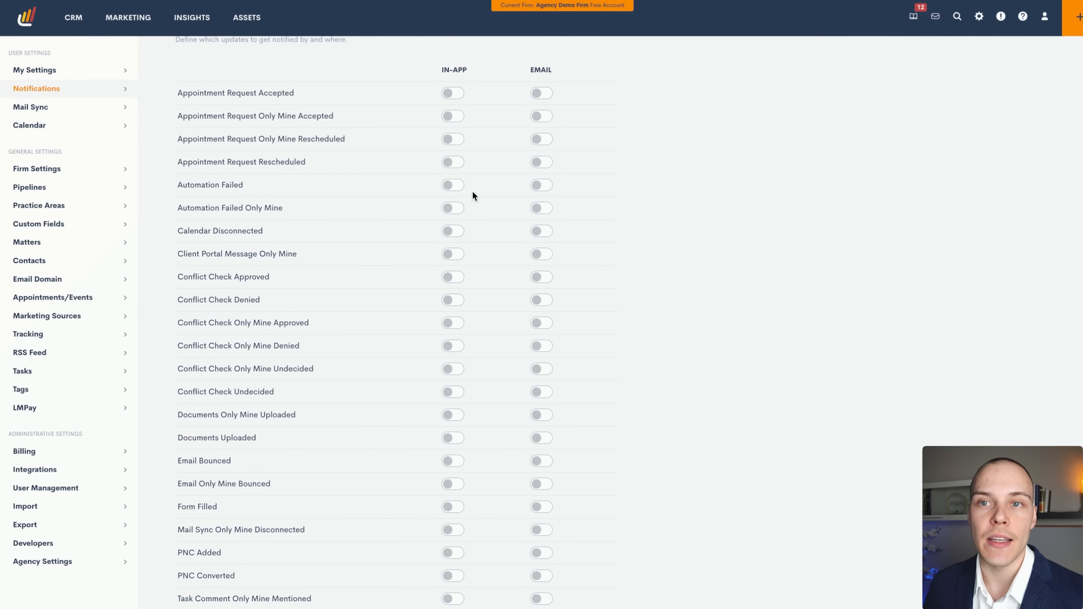
# Check Mail Sync and Calendar working hours, then view Firm Settings for Agency Demo Firm.
pyautogui.click(102, 110)
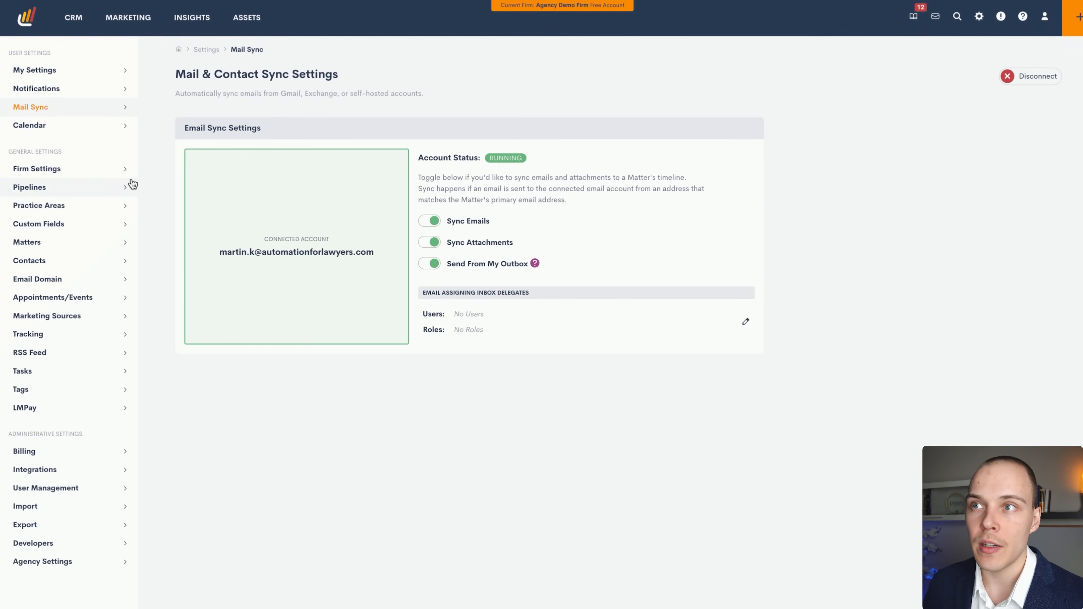
pyautogui.click(91, 129)
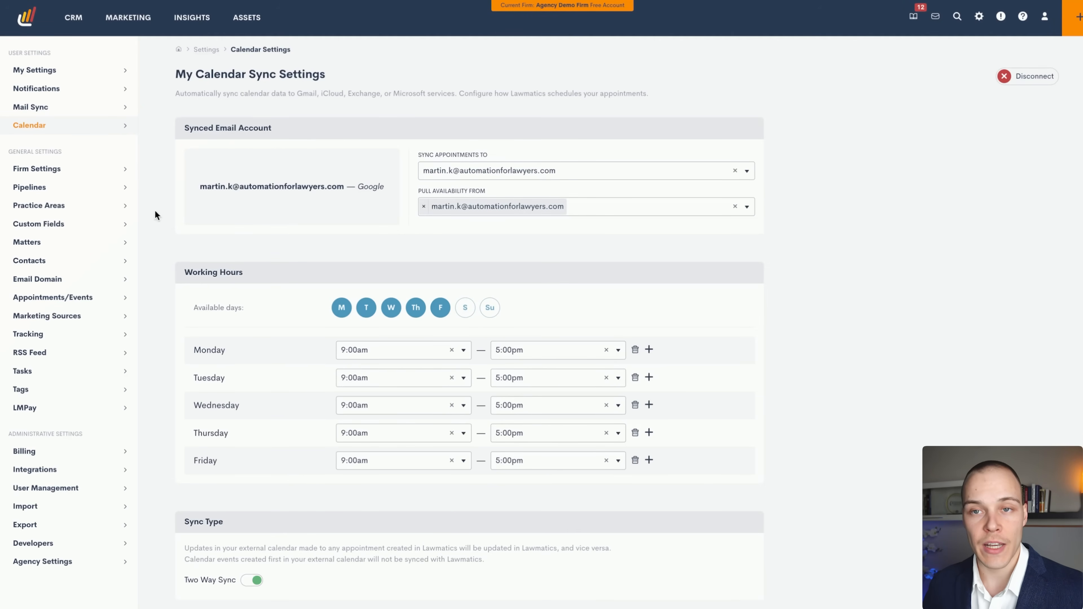
pyautogui.click(89, 171)
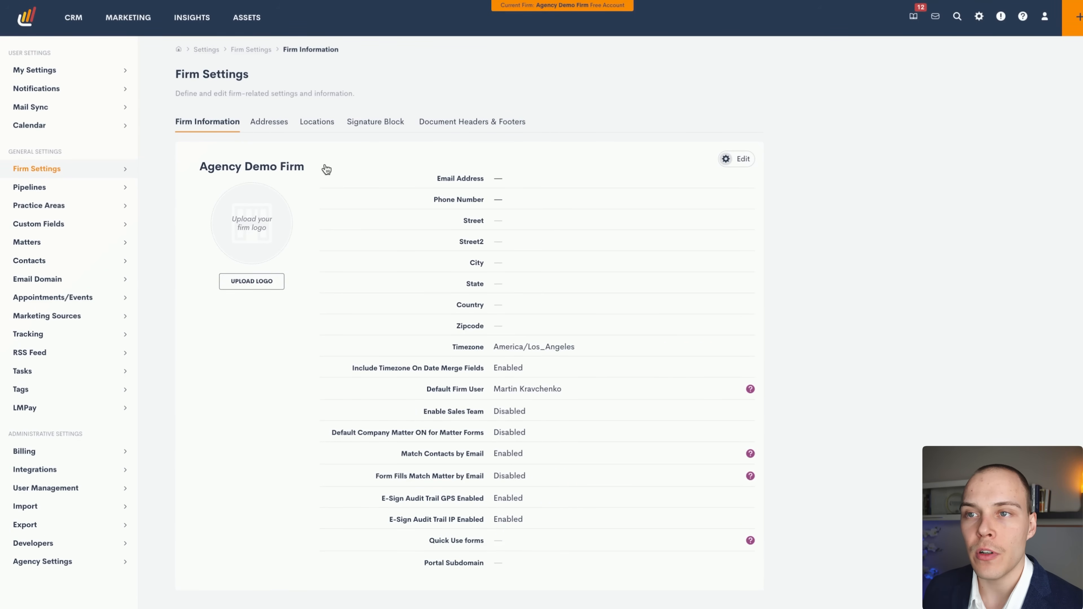
# Browse the firm's Addresses, Locations, Signature Block and Document Headers & Footers, then view Pipeline Settings.
pyautogui.click(275, 127)
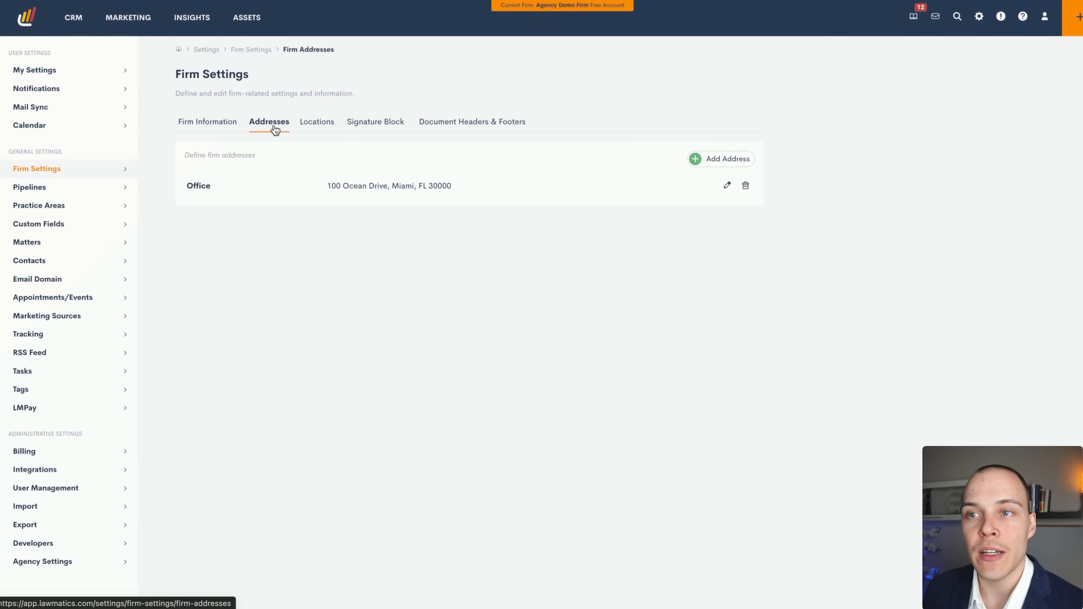
pyautogui.click(324, 127)
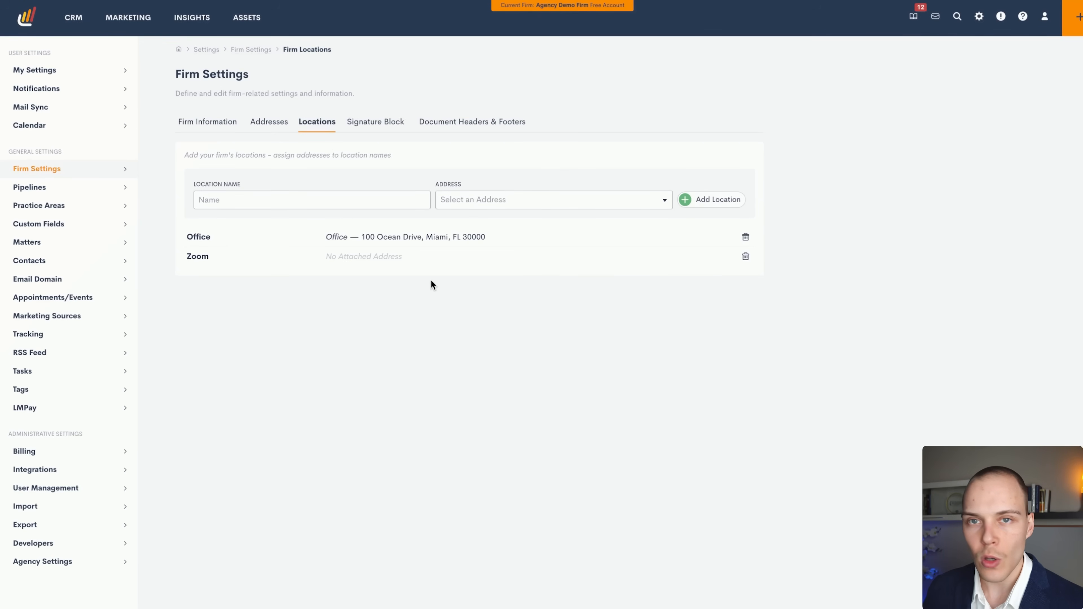
pyautogui.click(386, 124)
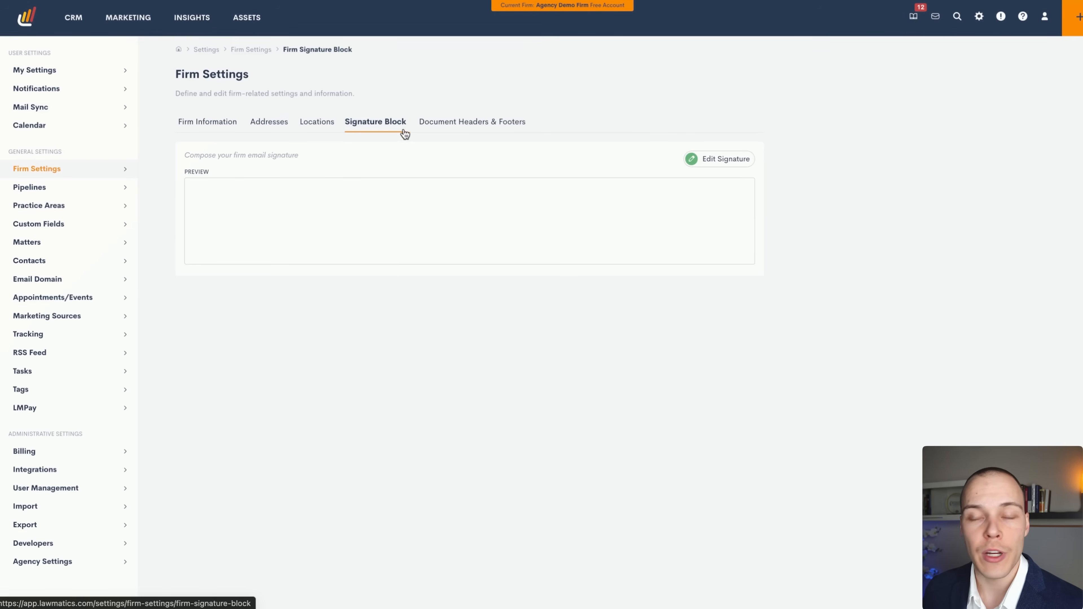
pyautogui.click(457, 127)
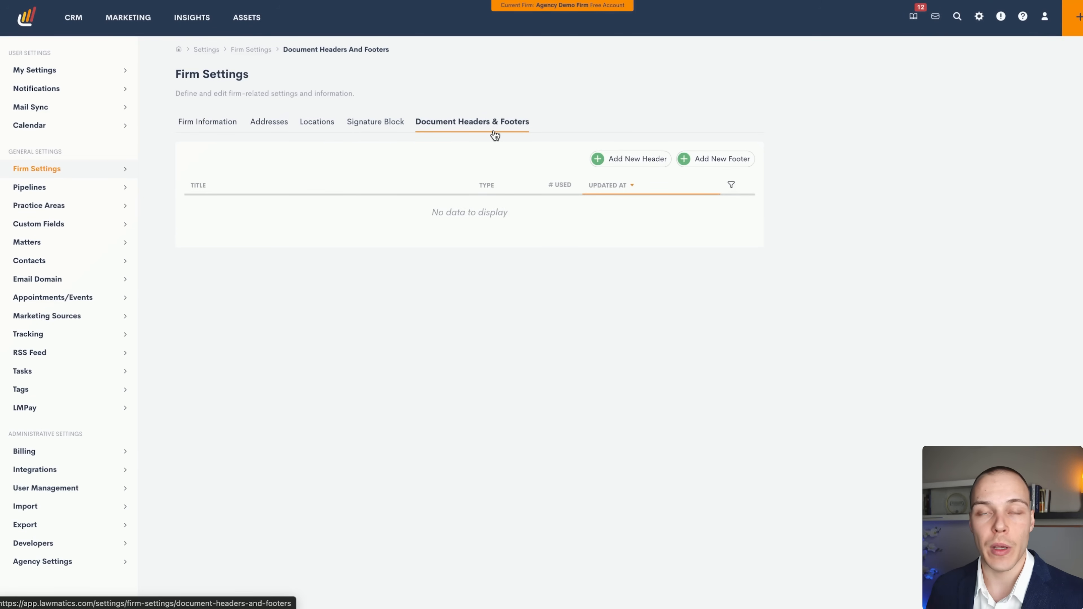
pyautogui.click(99, 188)
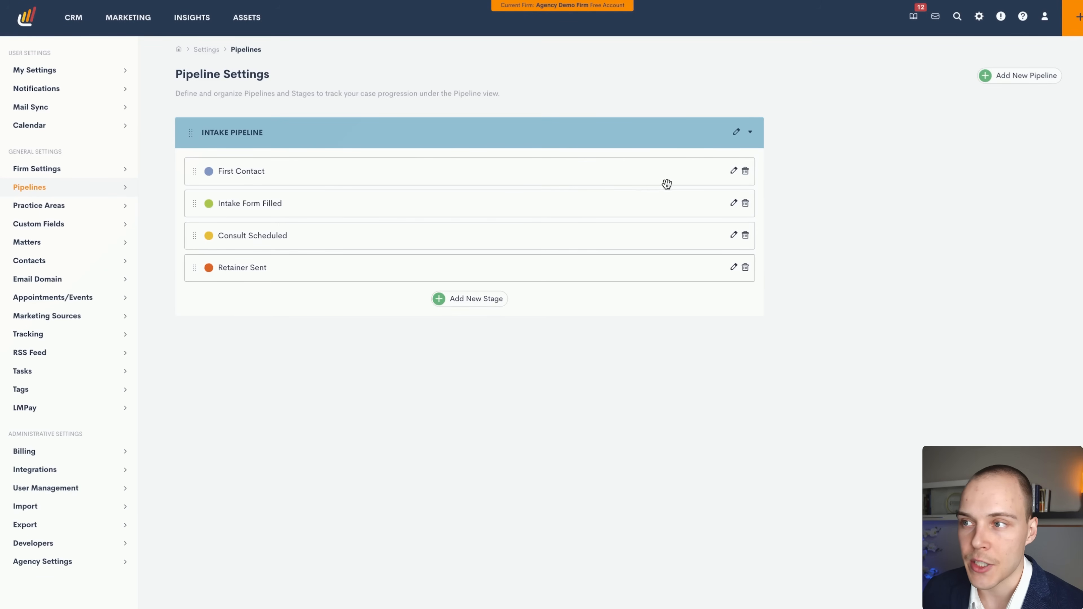
# Inspect the First Contact stage editor without saving, then view Practice Area Settings.
pyautogui.click(733, 171)
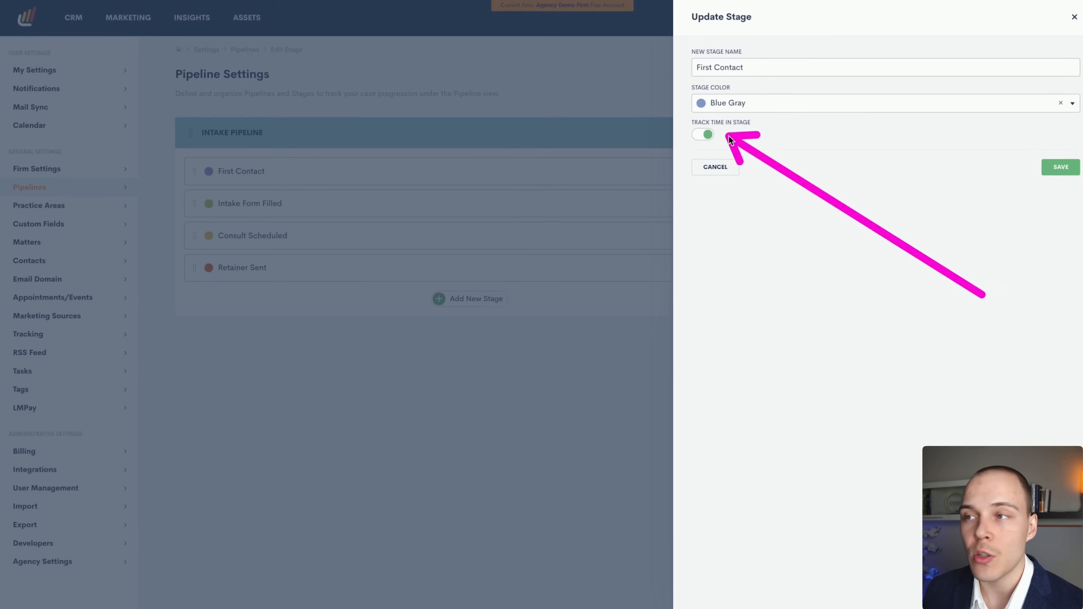
pyautogui.click(1074, 18)
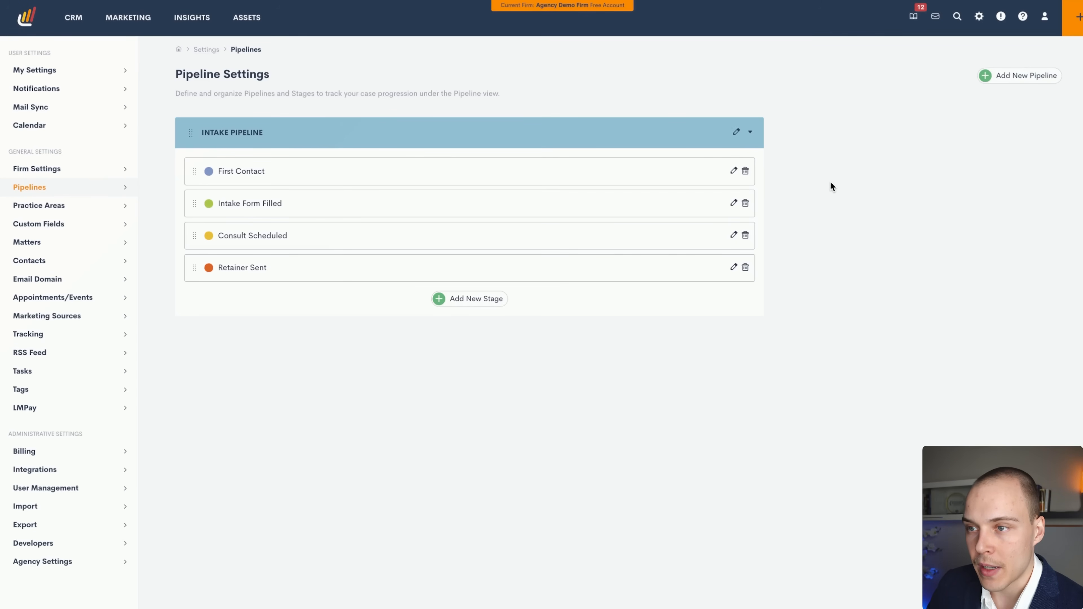
pyautogui.click(66, 207)
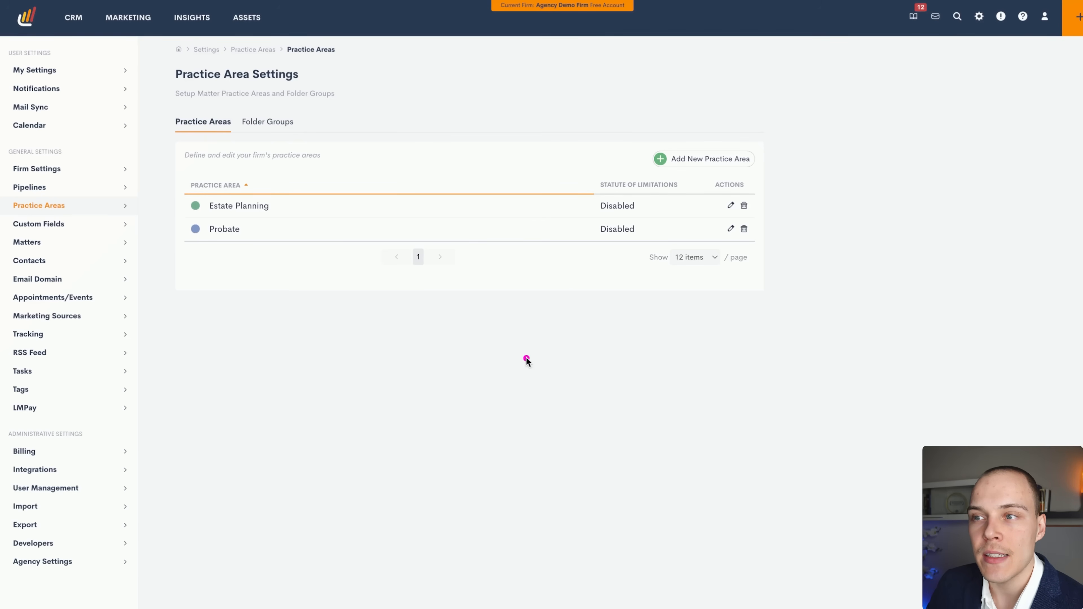
# Show the Default folder group with Admin and Assets folders for Estate Planning and Probate.
pyautogui.moveTo(526, 358)
pyautogui.mouseDown()
pyautogui.moveTo(636, 195)
pyautogui.moveTo(601, 197)
pyautogui.moveTo(602, 219)
pyautogui.mouseUp()
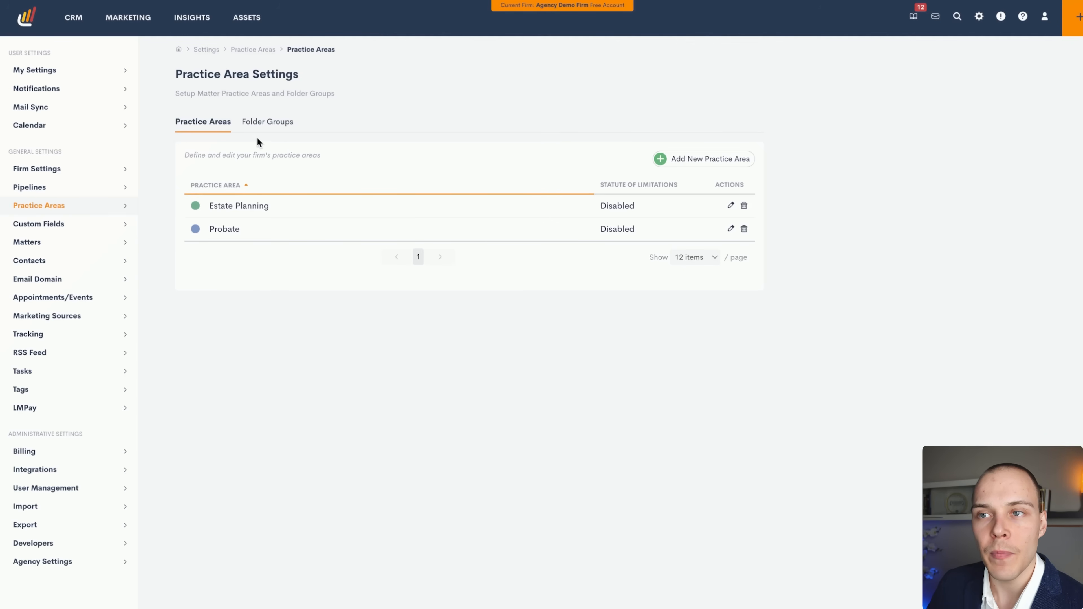
pyautogui.click(268, 125)
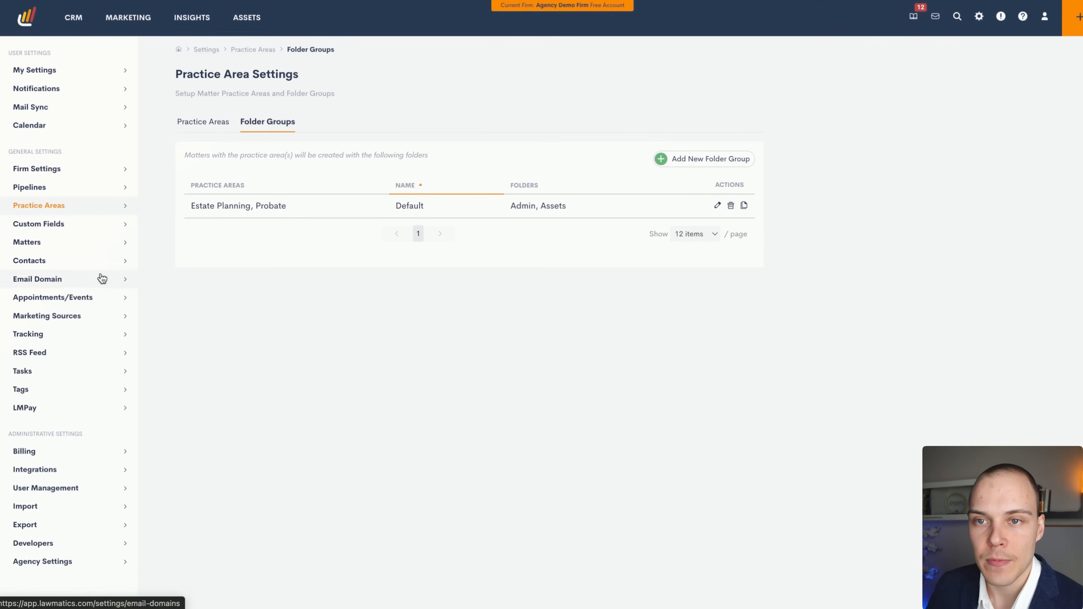
# Open Custom Fields, start a new matter field, and browse the field types, keeping Text.
pyautogui.click(82, 229)
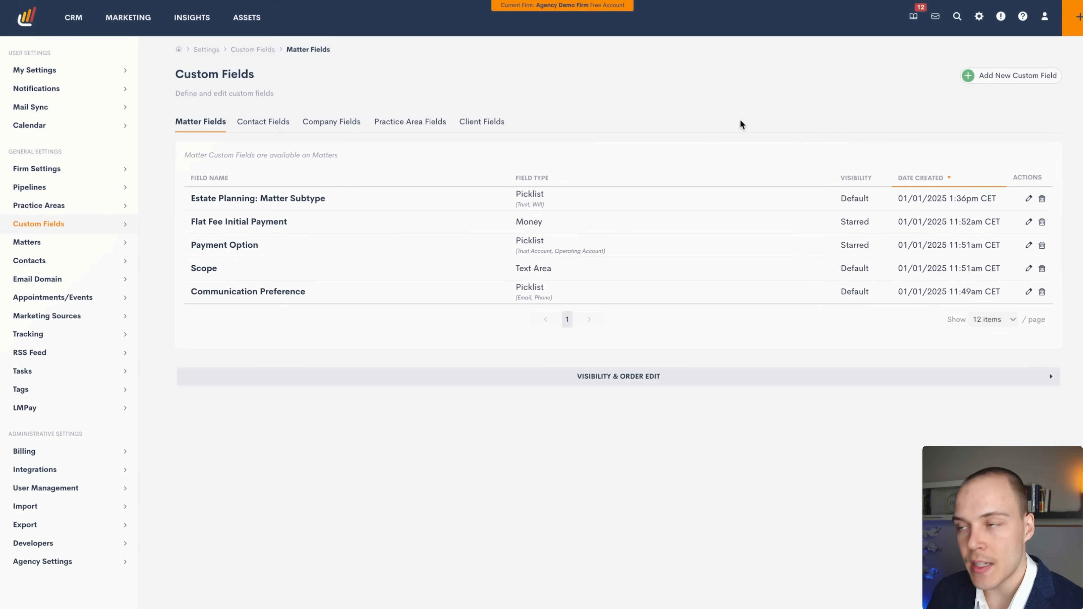
pyautogui.click(979, 77)
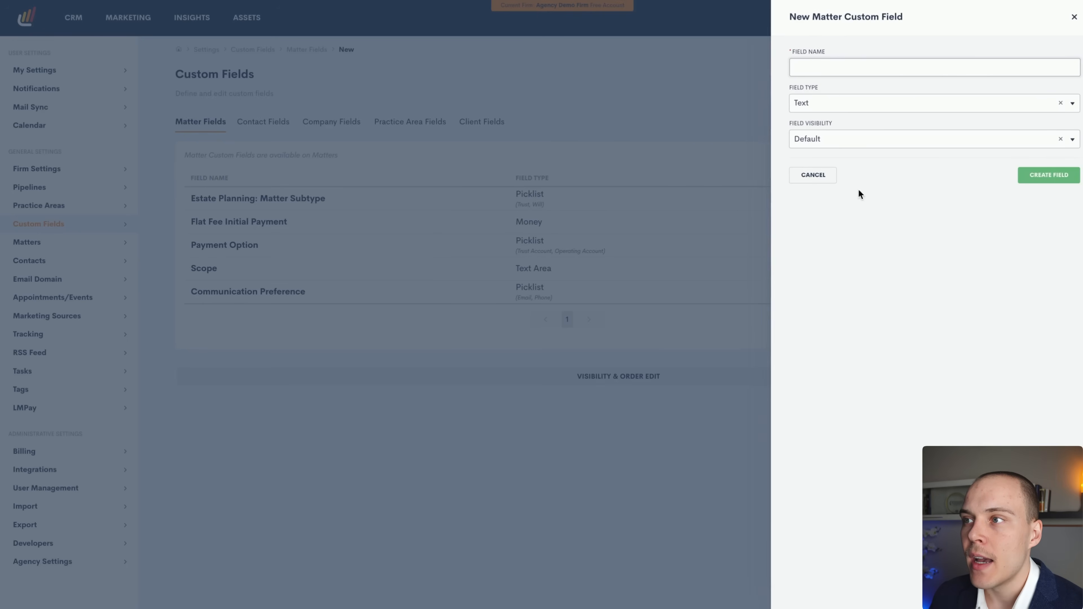
pyautogui.click(809, 109)
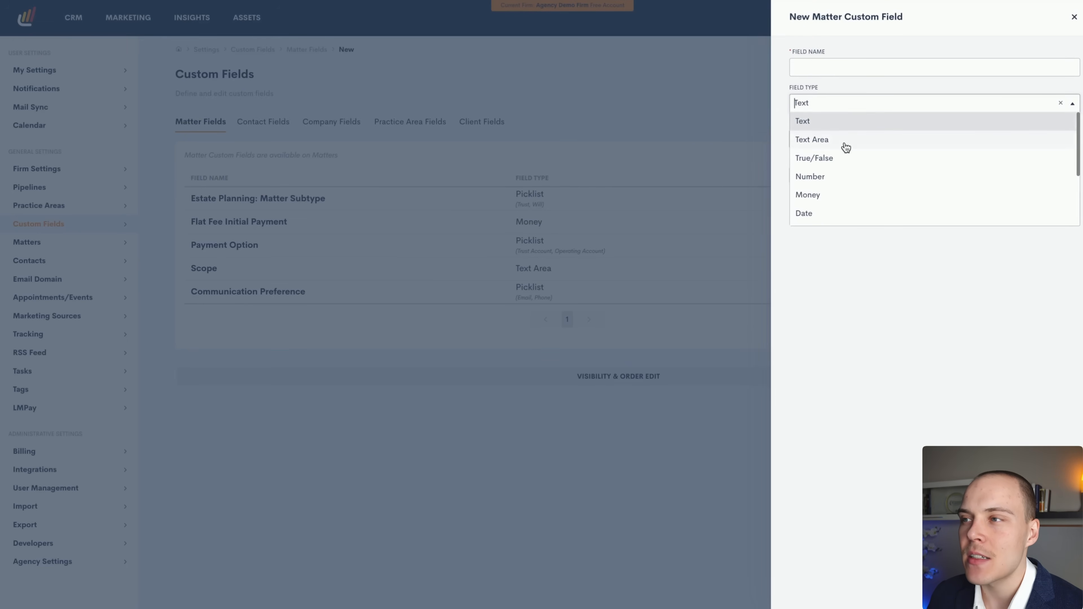
pyautogui.scroll(-1, 846, 158)
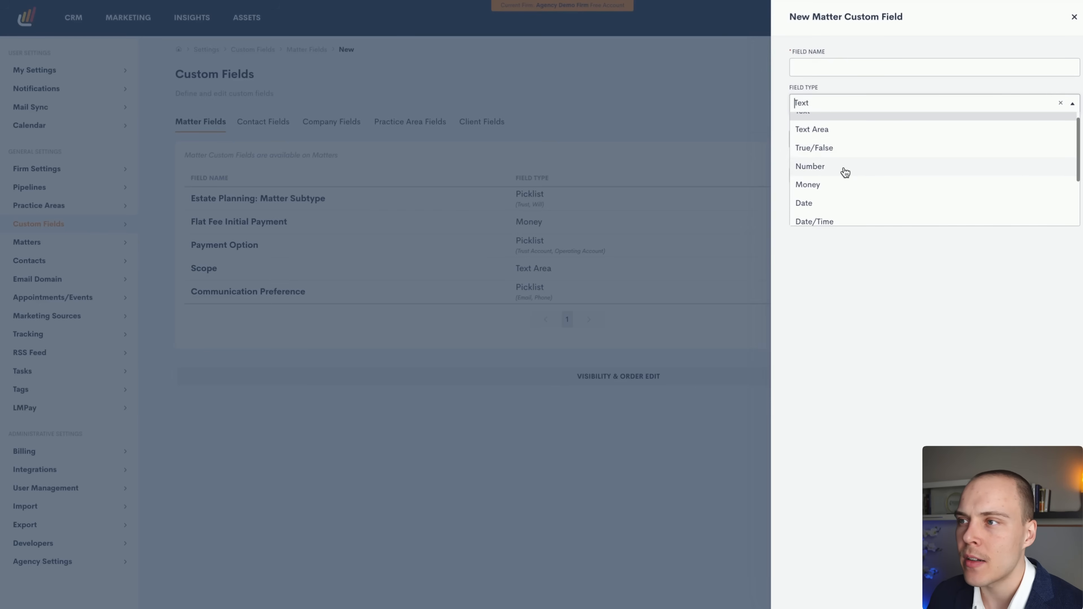
pyautogui.scroll(-3, 846, 171)
pyautogui.scroll(-1, 868, 177)
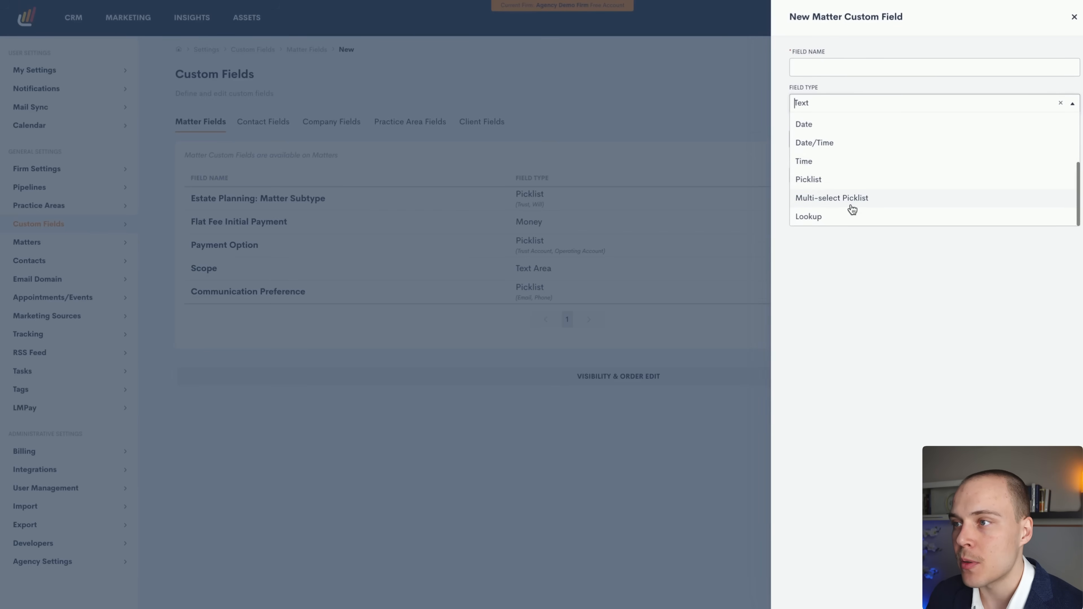
pyautogui.click(856, 251)
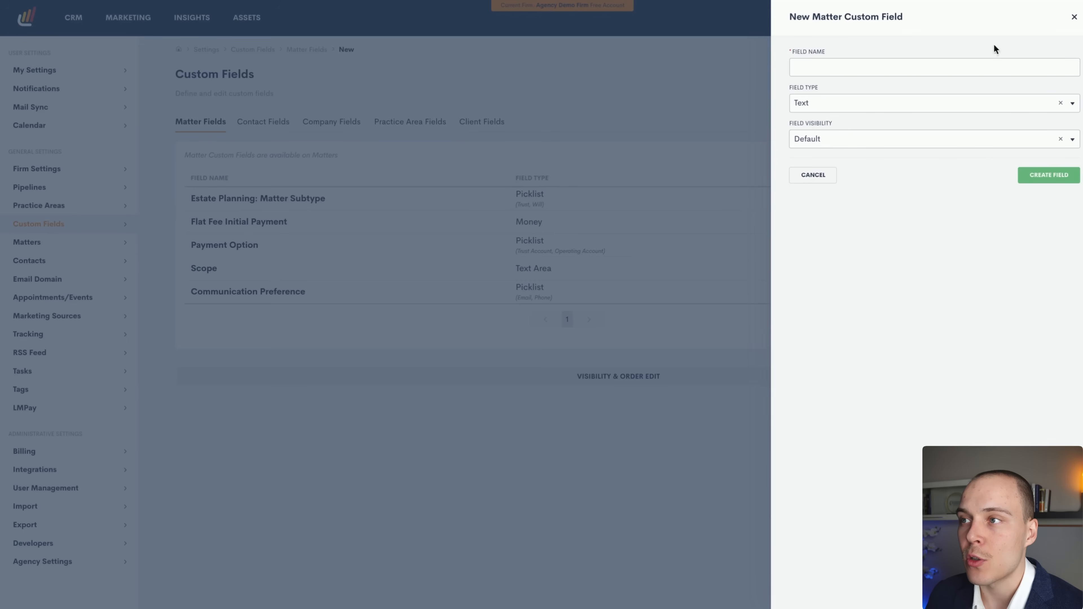
# Switch the type to Lookup, review Lookup Type and Field Visibility options, then close unsaved.
pyautogui.click(836, 105)
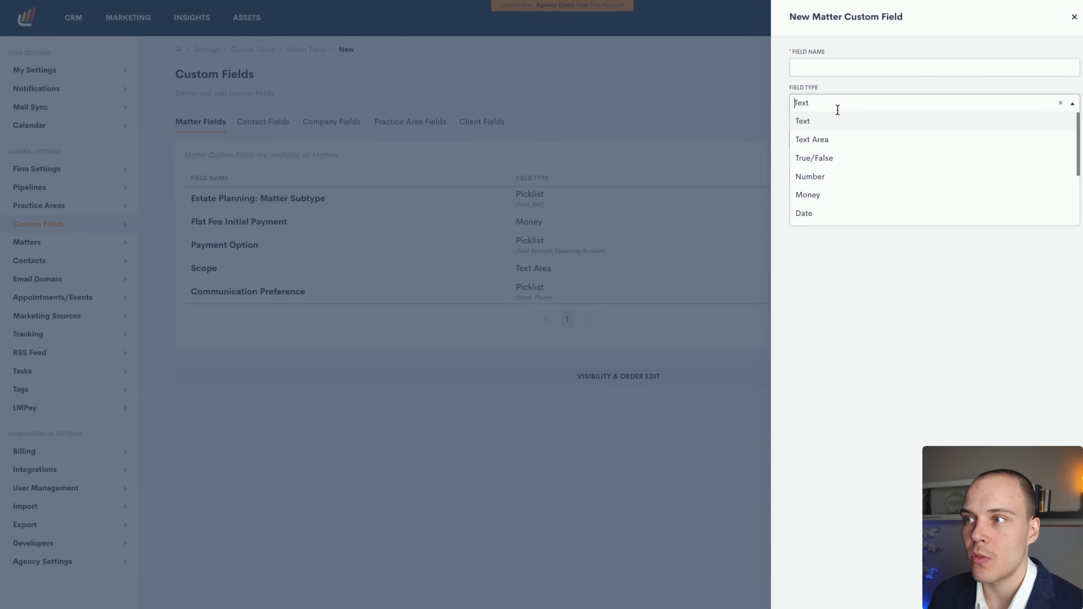
pyautogui.scroll(-1, 820, 222)
pyautogui.click(820, 223)
pyautogui.click(837, 144)
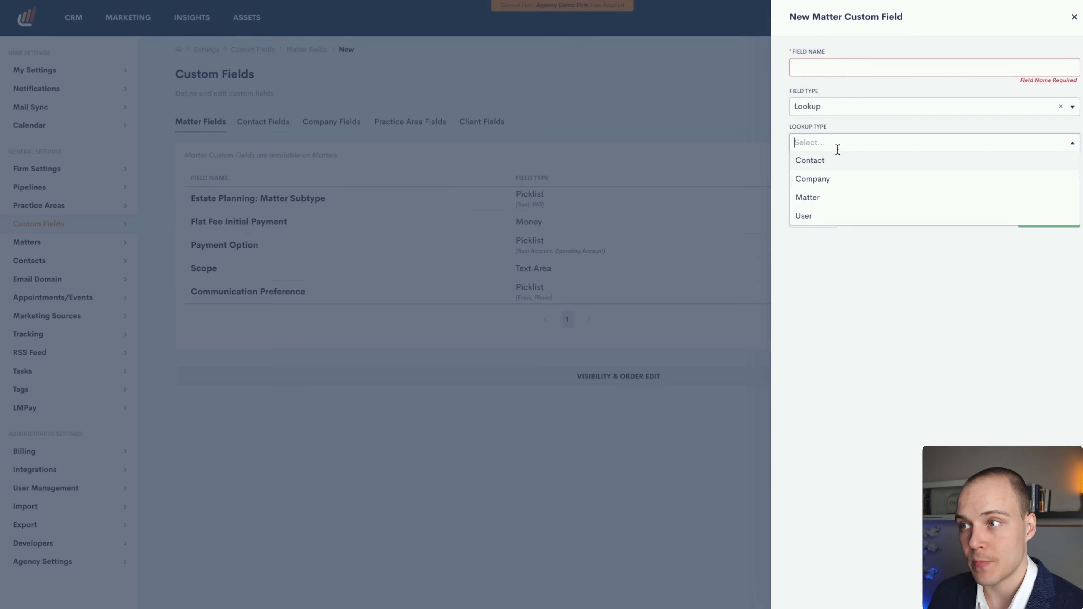
pyautogui.click(838, 241)
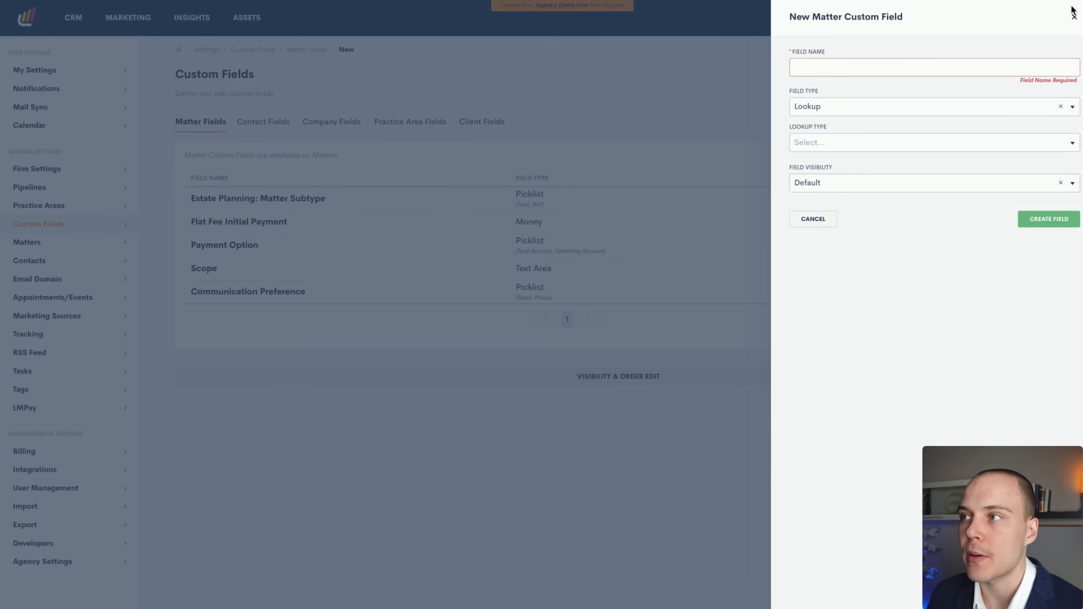
pyautogui.click(822, 183)
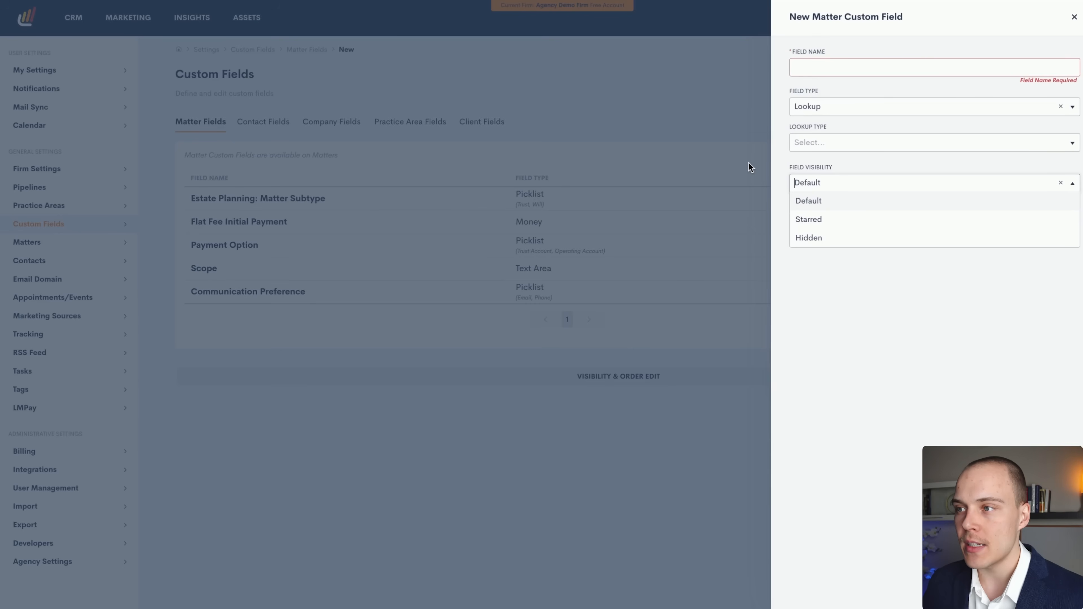
pyautogui.click(868, 278)
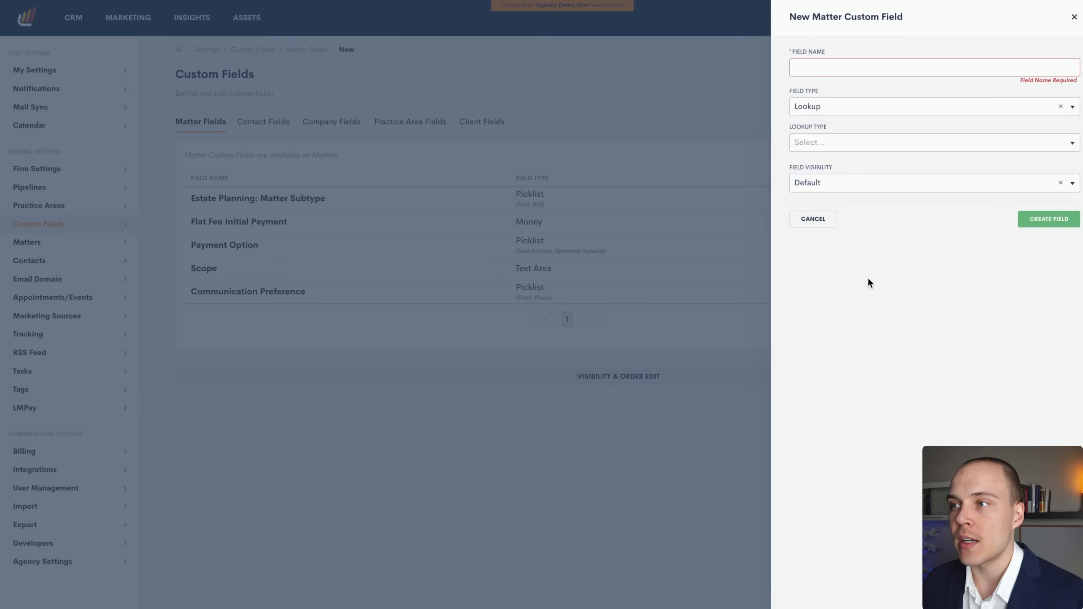
pyautogui.click(1074, 18)
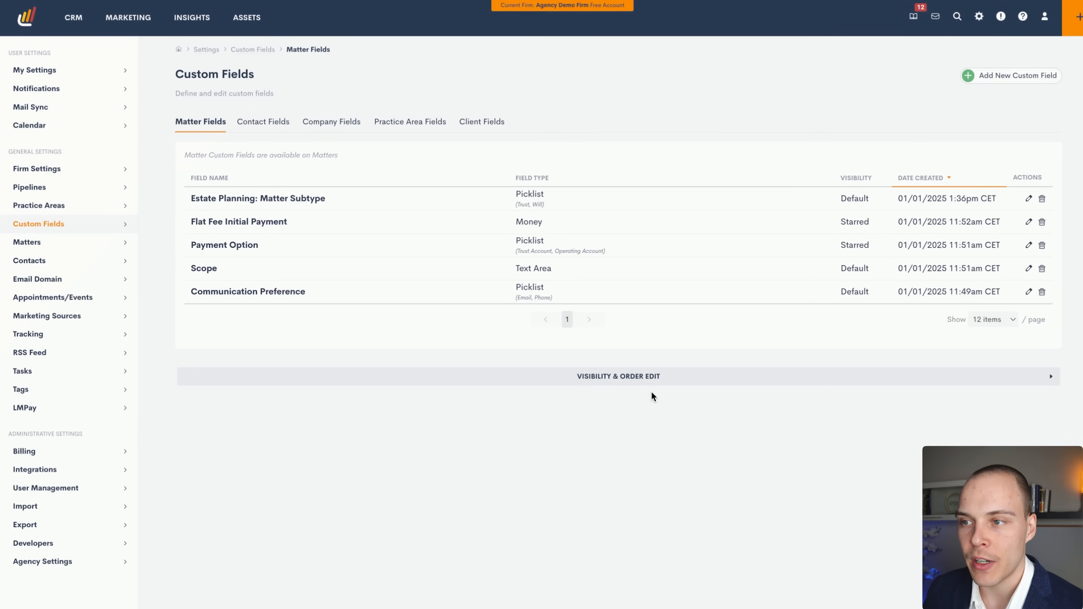
# Drag Payment Option and Scope between visibility groups, then view the Contact and Practice Area fields.
pyautogui.click(385, 375)
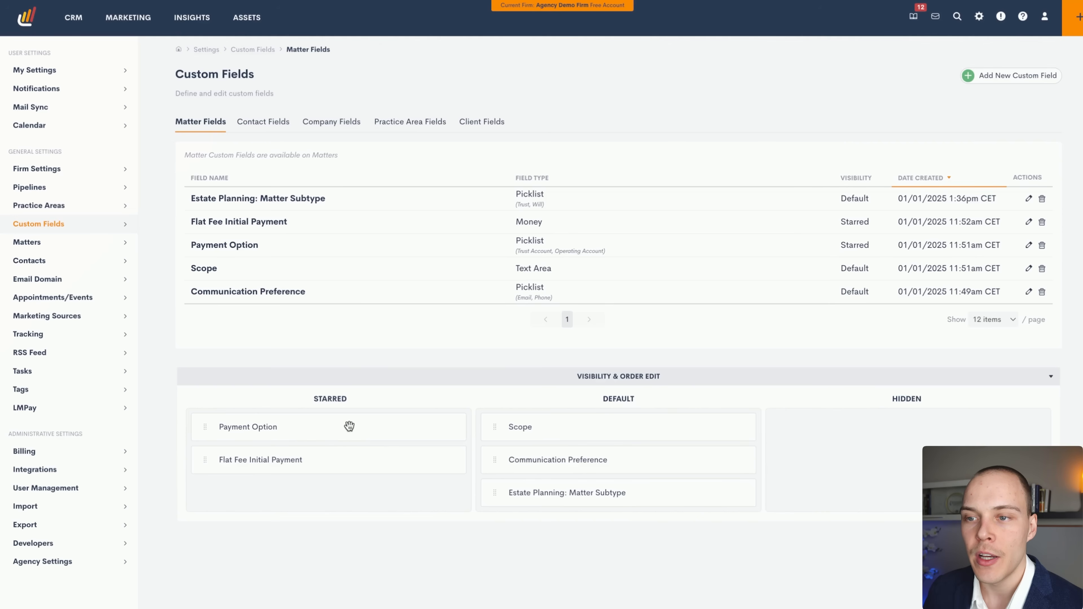
pyautogui.moveTo(326, 428); pyautogui.dragTo(595, 430)
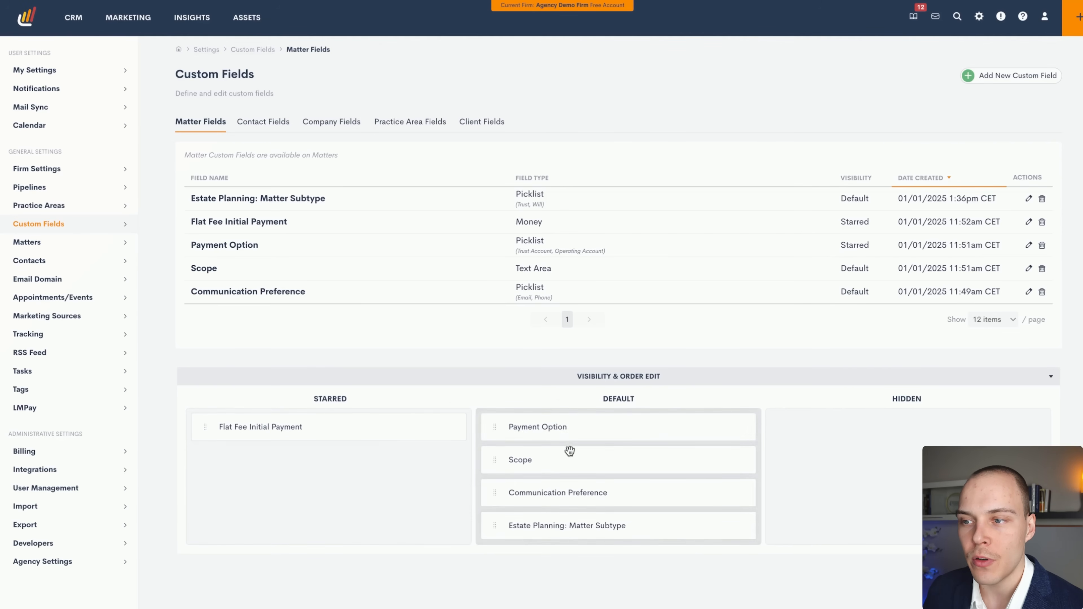
pyautogui.moveTo(548, 464); pyautogui.dragTo(290, 429)
pyautogui.click(619, 377)
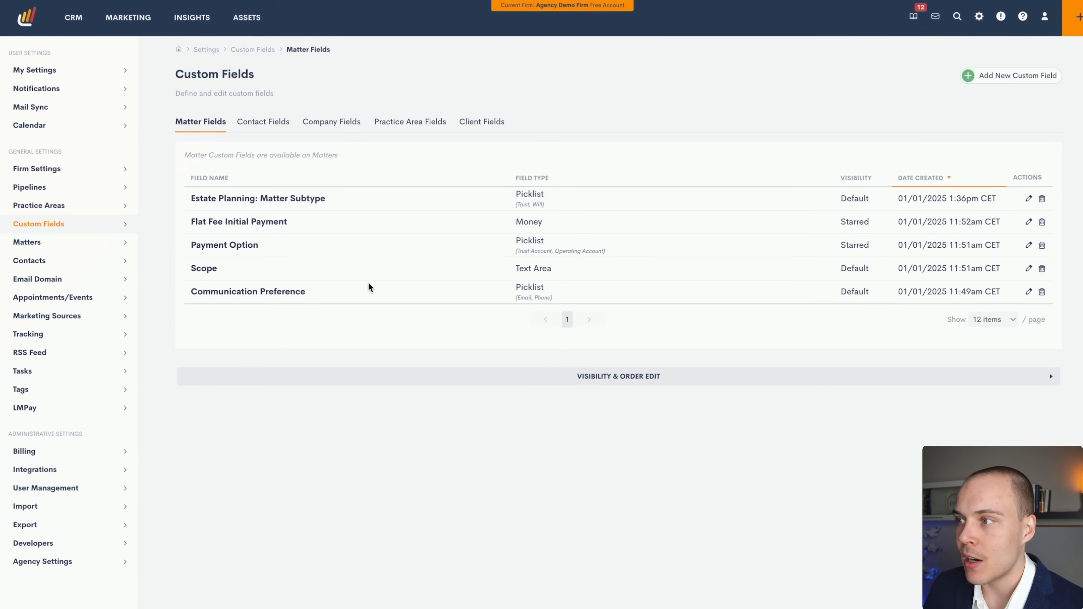
pyautogui.click(276, 124)
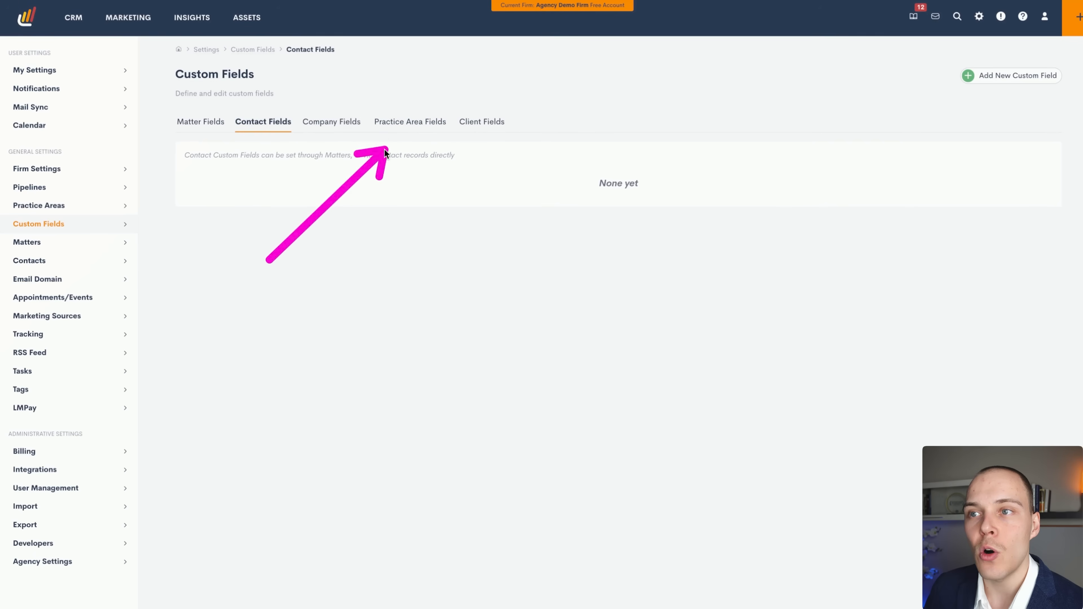
pyautogui.click(400, 126)
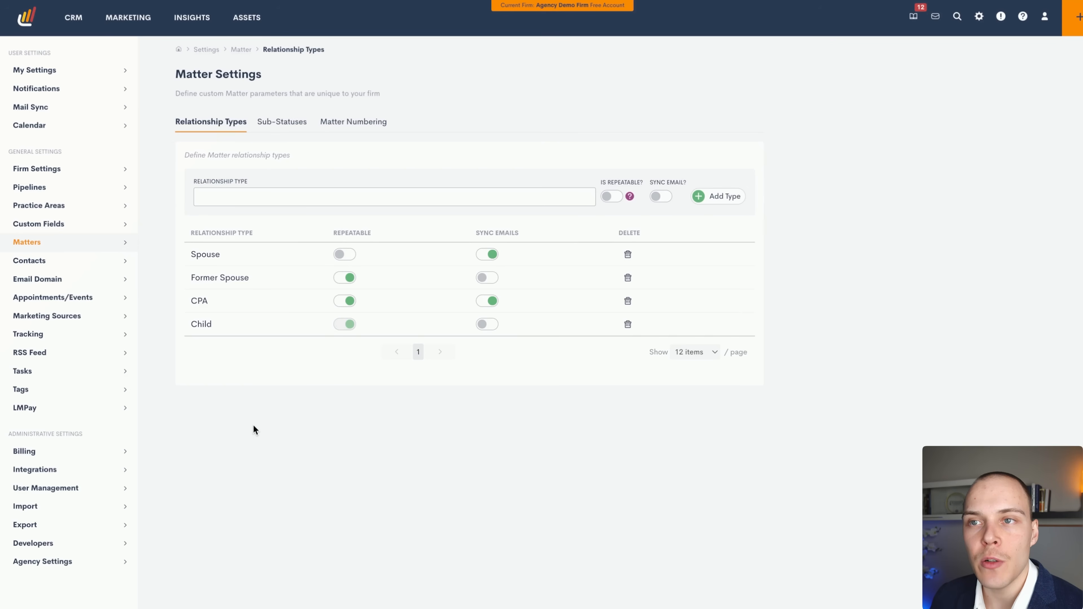
pyautogui.moveTo(186, 426)
pyautogui.mouseDown()
pyautogui.moveTo(188, 158)
pyautogui.moveTo(201, 135)
pyautogui.moveTo(210, 137)
pyautogui.moveTo(206, 339)
pyautogui.moveTo(241, 365)
pyautogui.mouseUp()
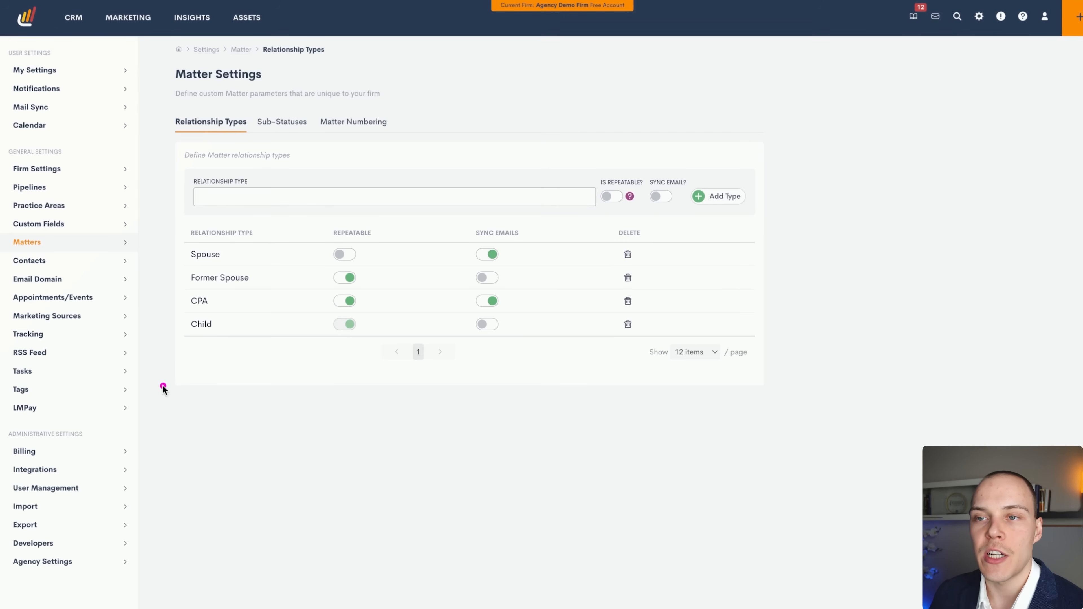
pyautogui.moveTo(163, 387)
pyautogui.mouseDown()
pyautogui.moveTo(187, 269)
pyautogui.moveTo(181, 313)
pyautogui.moveTo(184, 300)
pyautogui.moveTo(196, 312)
pyautogui.mouseUp()
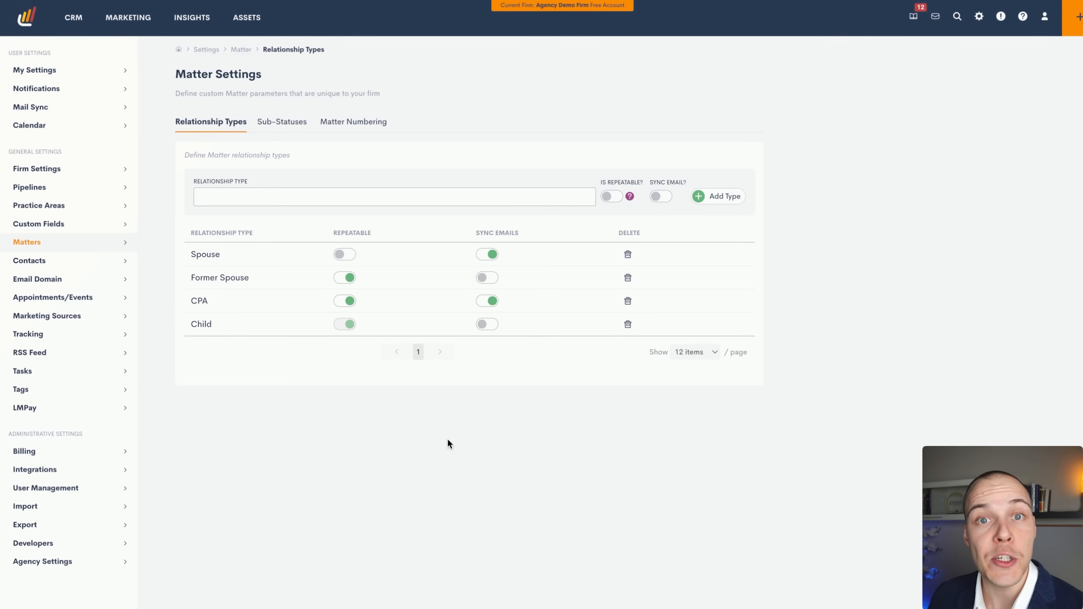
pyautogui.moveTo(515, 444)
pyautogui.mouseDown()
pyautogui.moveTo(363, 242)
pyautogui.moveTo(372, 285)
pyautogui.moveTo(342, 282)
pyautogui.moveTo(356, 288)
pyautogui.moveTo(319, 303)
pyautogui.moveTo(344, 306)
pyautogui.moveTo(363, 330)
pyautogui.moveTo(554, 319)
pyautogui.moveTo(488, 248)
pyautogui.moveTo(500, 320)
pyautogui.moveTo(485, 249)
pyautogui.moveTo(490, 298)
pyautogui.moveTo(204, 299)
pyautogui.moveTo(485, 301)
pyautogui.moveTo(490, 279)
pyautogui.moveTo(497, 301)
pyautogui.moveTo(484, 249)
pyautogui.moveTo(490, 310)
pyautogui.moveTo(503, 275)
pyautogui.moveTo(495, 307)
pyautogui.mouseUp()
# View the matter sub-statuses and the Status list's PNC, Hired and Lost options, leaving PNC.
pyautogui.click(292, 128)
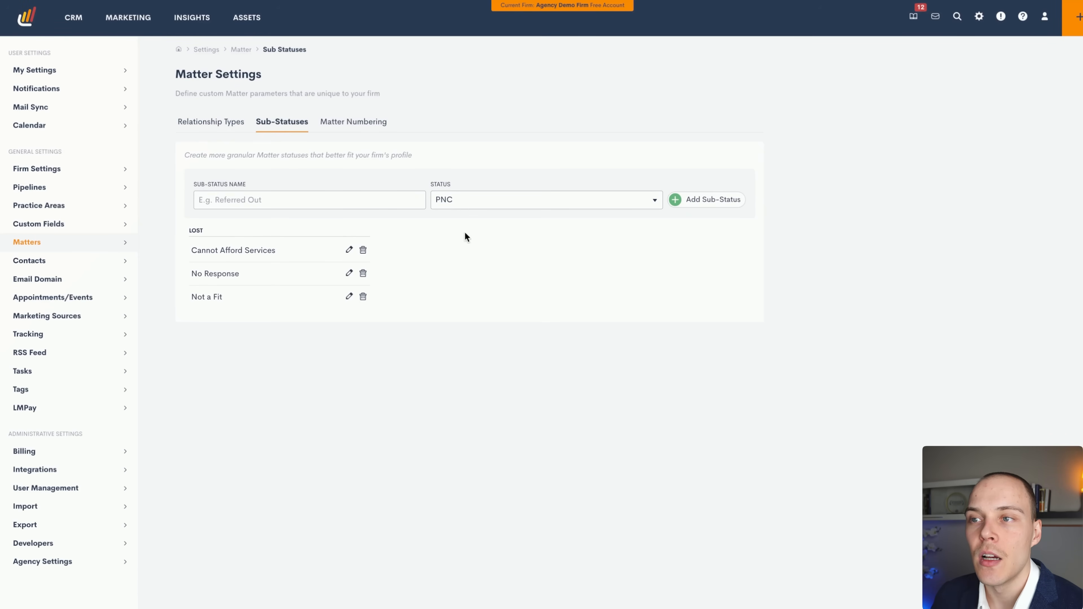
pyautogui.click(466, 199)
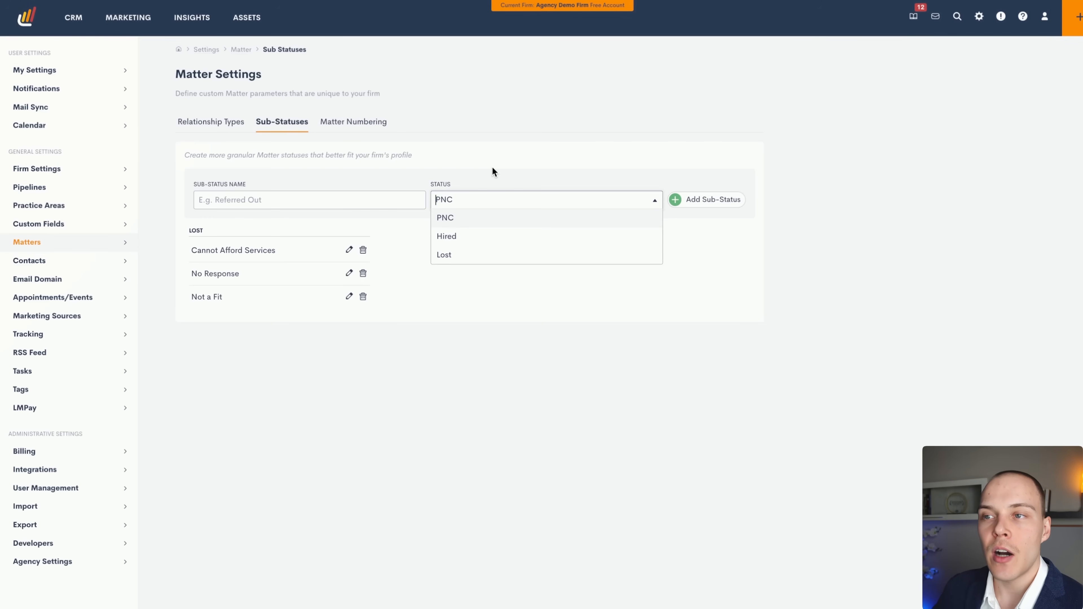
pyautogui.click(502, 160)
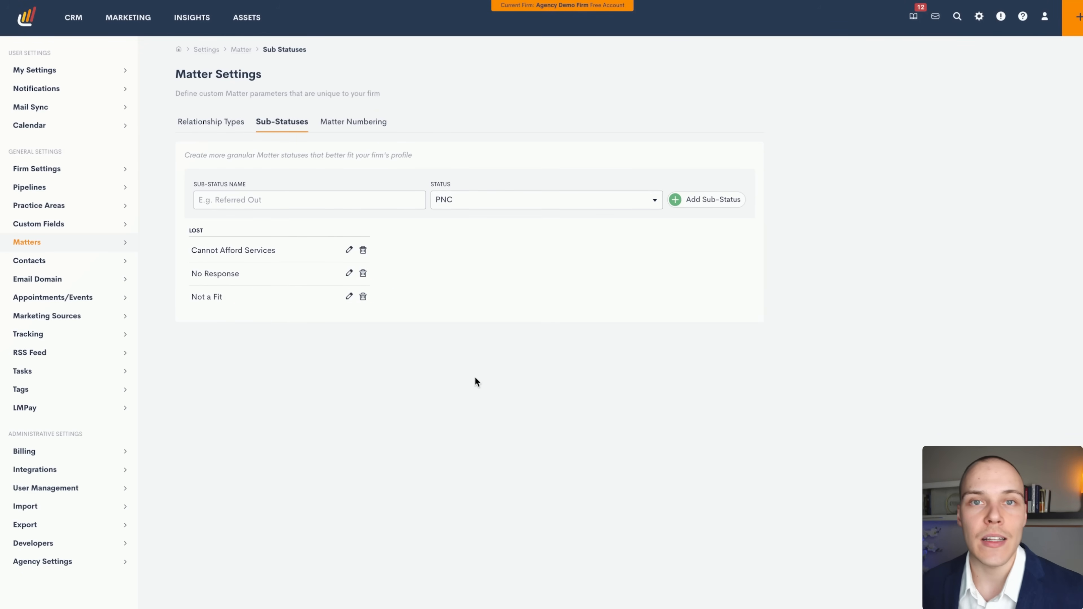
pyautogui.click(369, 129)
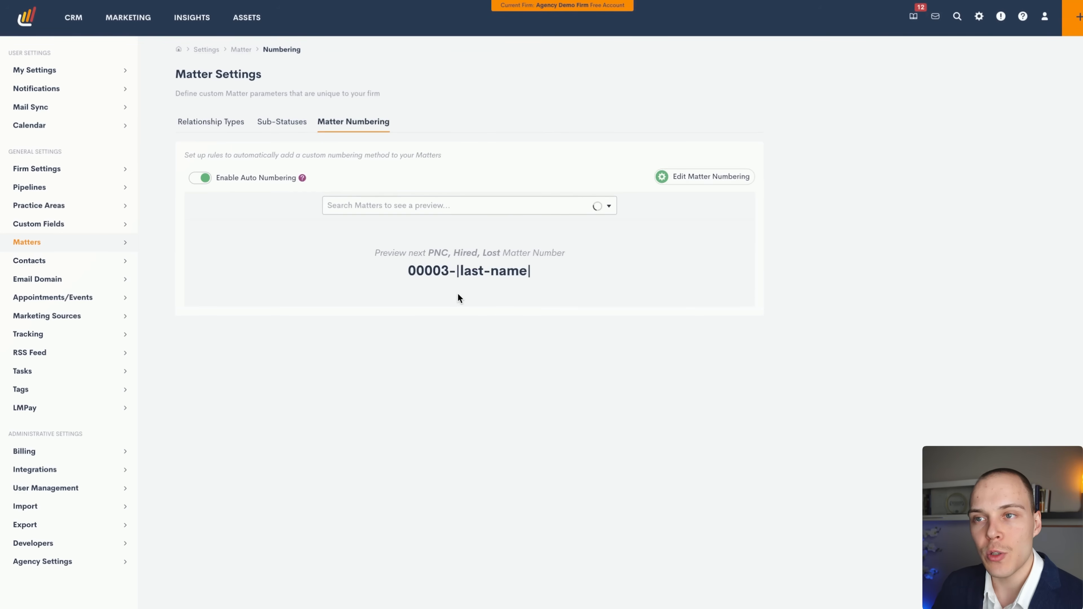
# Inspect the matter numbering pattern's insert options, then cancel the edit with numbering unchanged.
pyautogui.click(659, 181)
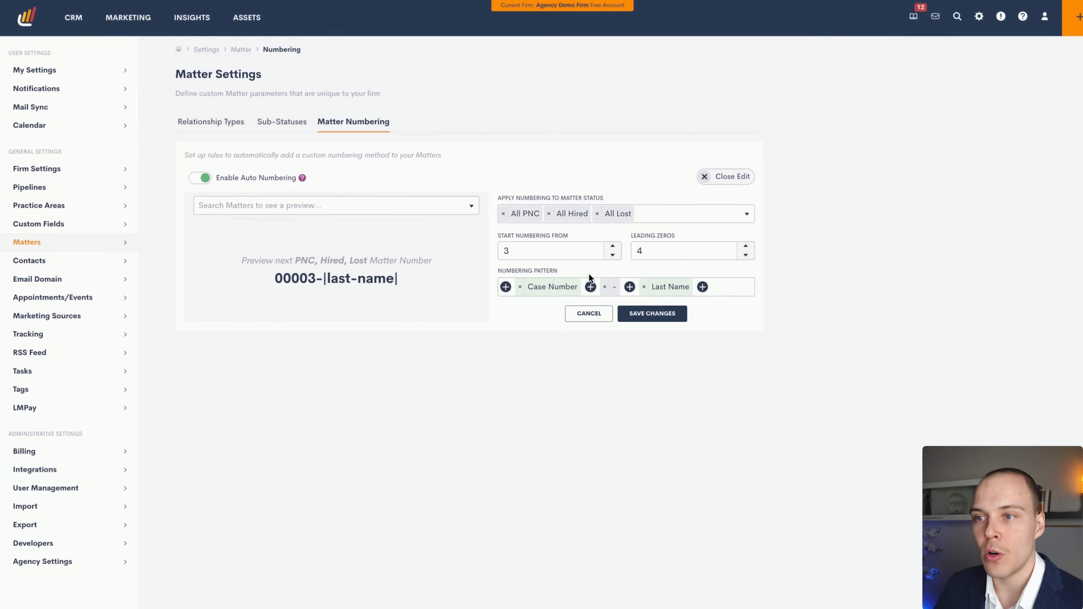
pyautogui.click(684, 287)
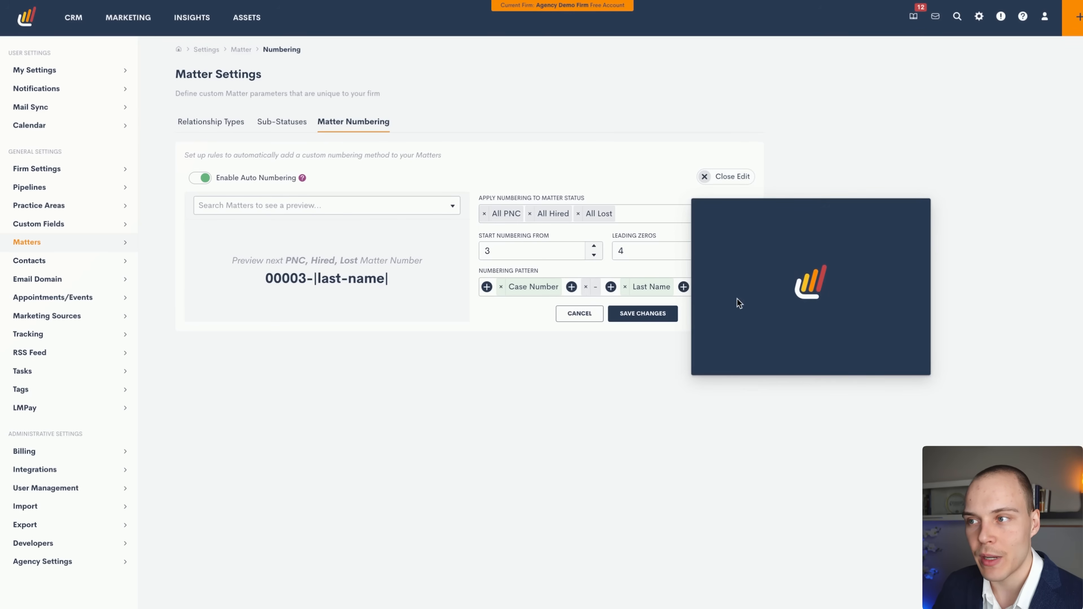
pyautogui.scroll(-4, 746, 283)
pyautogui.scroll(4, 763, 337)
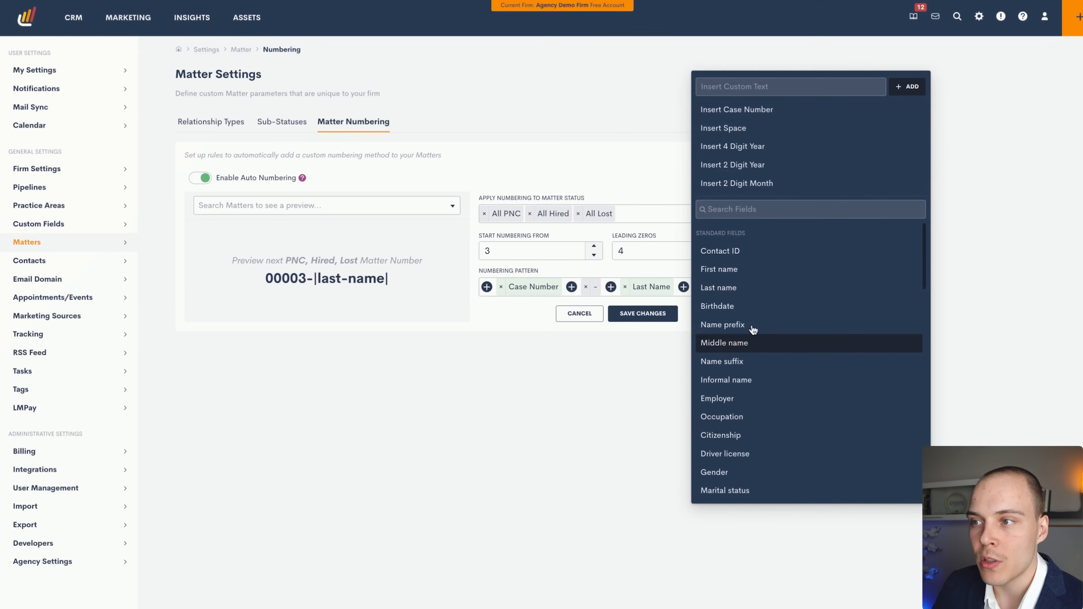
pyautogui.click(615, 363)
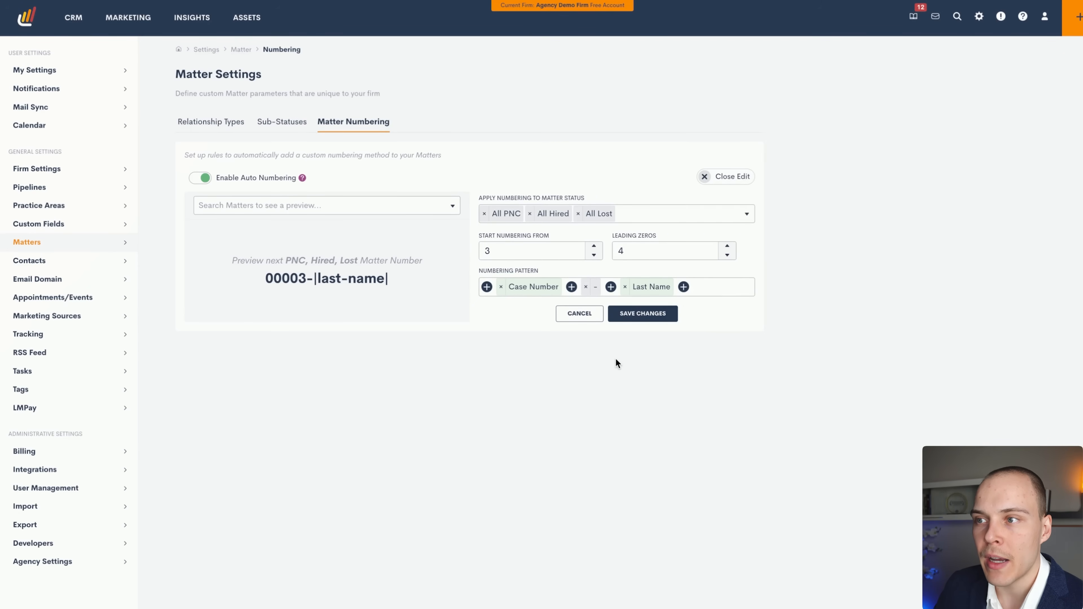
pyautogui.click(580, 316)
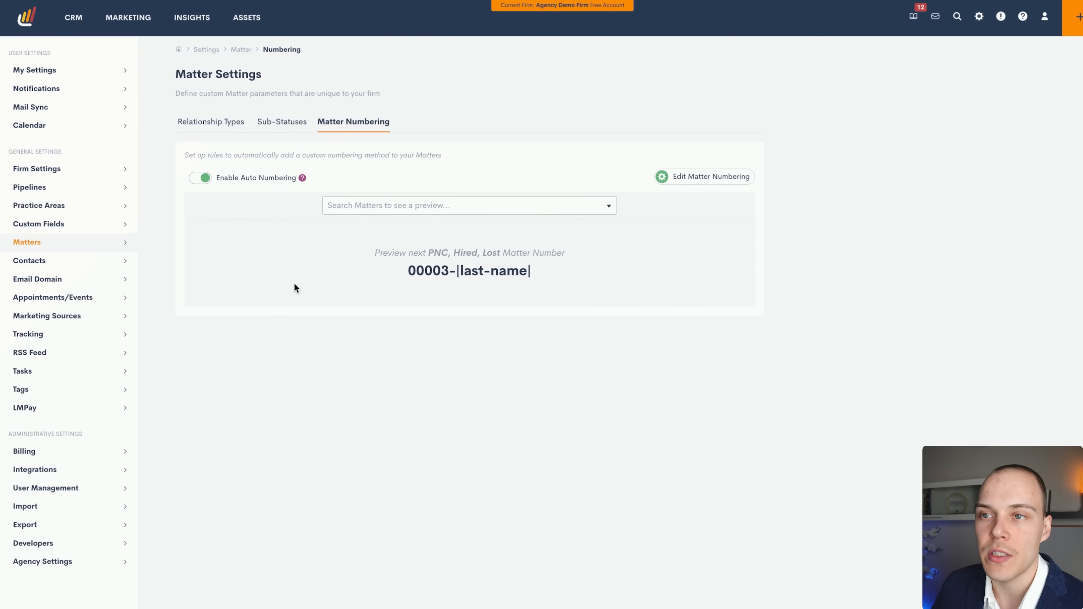
pyautogui.click(46, 259)
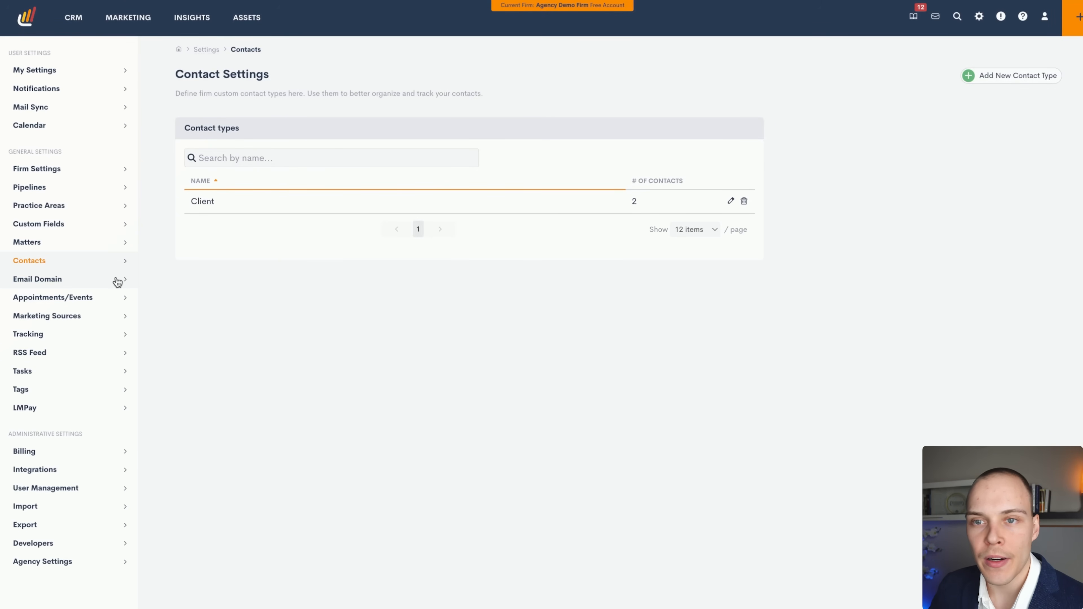
# Look through the Email Domain and Appointments/Events settings, ending on Marketing Sources.
pyautogui.click(104, 279)
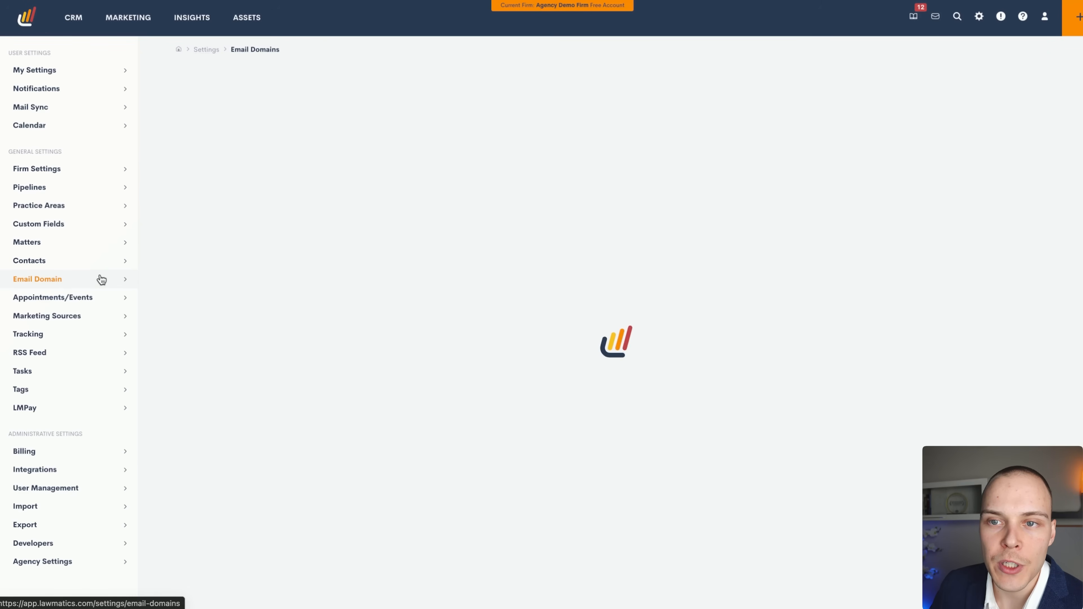
pyautogui.click(96, 302)
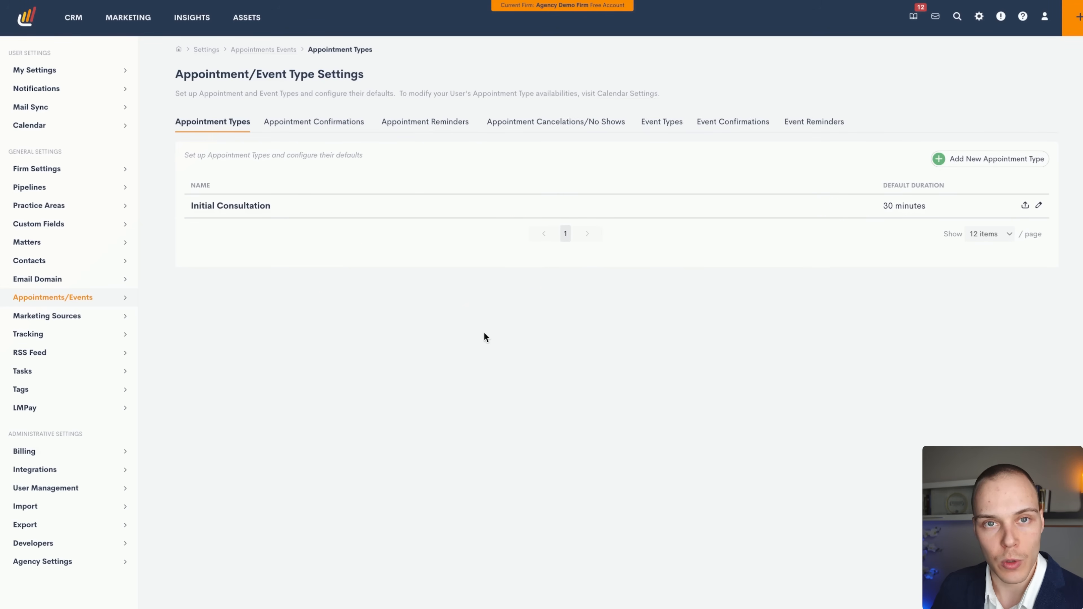
pyautogui.click(106, 319)
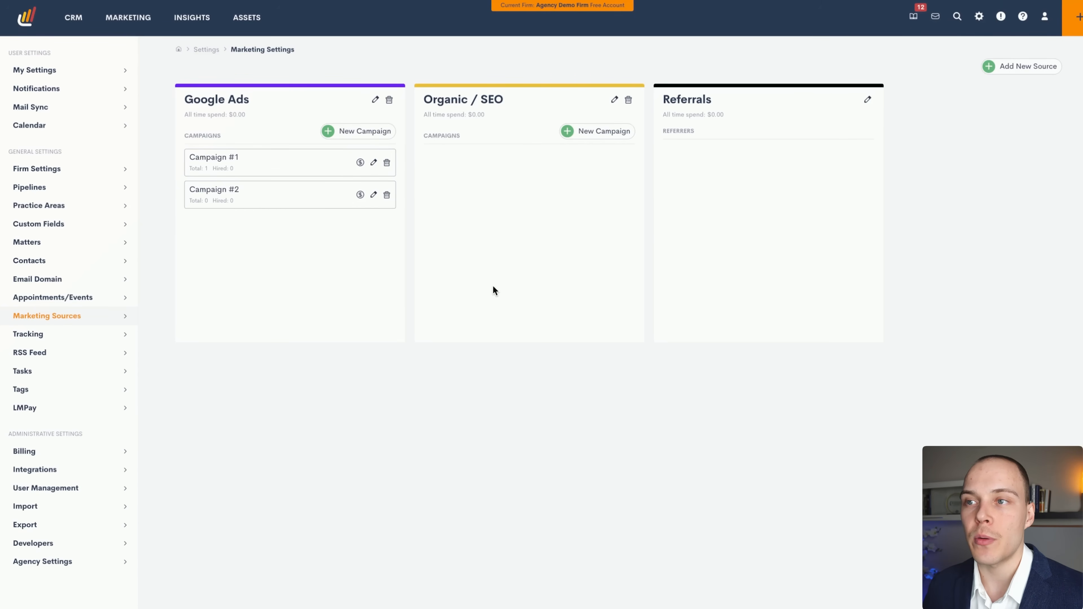
# Edit the Google Ads Campaign #1 marketing campaign and save its details.
pyautogui.moveTo(986, 298)
pyautogui.mouseDown()
pyautogui.moveTo(1022, 116)
pyautogui.moveTo(1015, 79)
pyautogui.moveTo(384, 112)
pyautogui.moveTo(313, 97)
pyautogui.moveTo(274, 175)
pyautogui.moveTo(299, 193)
pyautogui.moveTo(296, 170)
pyautogui.moveTo(302, 197)
pyautogui.moveTo(261, 105)
pyautogui.moveTo(369, 116)
pyautogui.moveTo(352, 197)
pyautogui.moveTo(362, 201)
pyautogui.moveTo(368, 138)
pyautogui.moveTo(301, 147)
pyautogui.moveTo(303, 194)
pyautogui.moveTo(422, 199)
pyautogui.mouseUp()
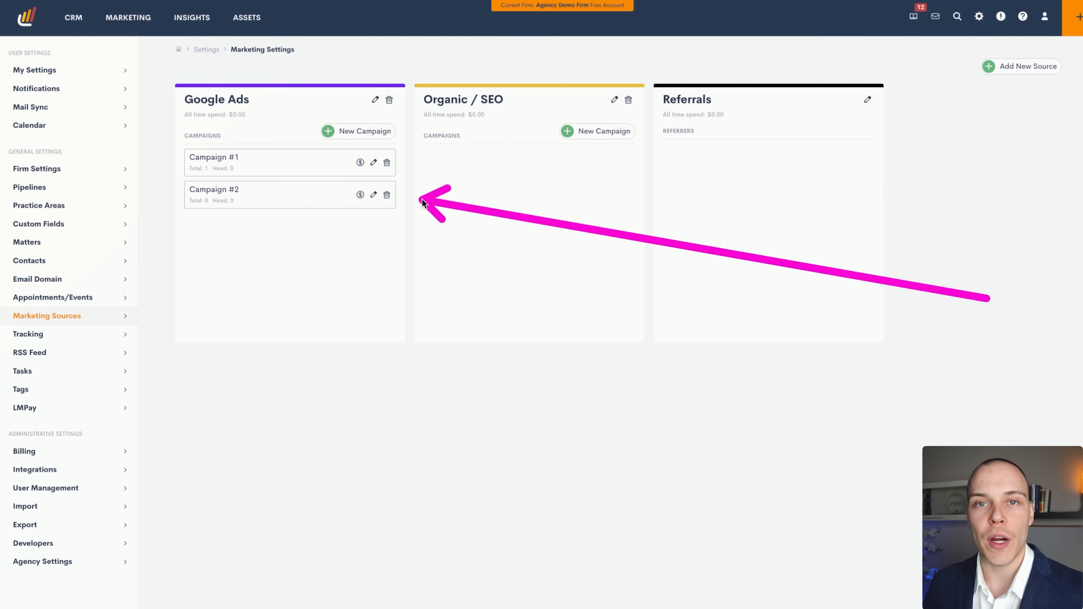
pyautogui.click(373, 162)
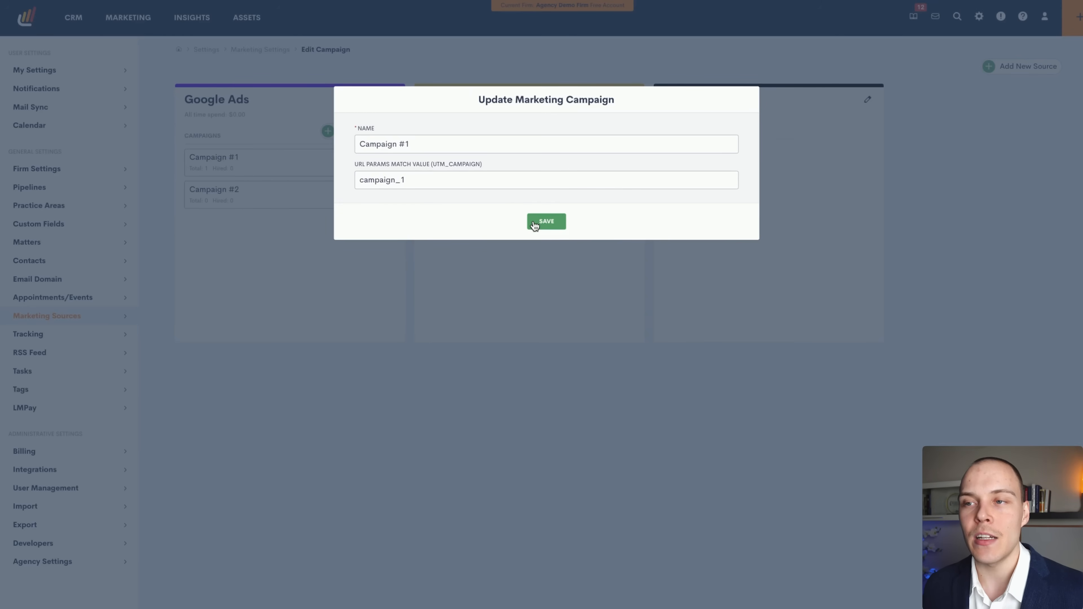
pyautogui.click(581, 298)
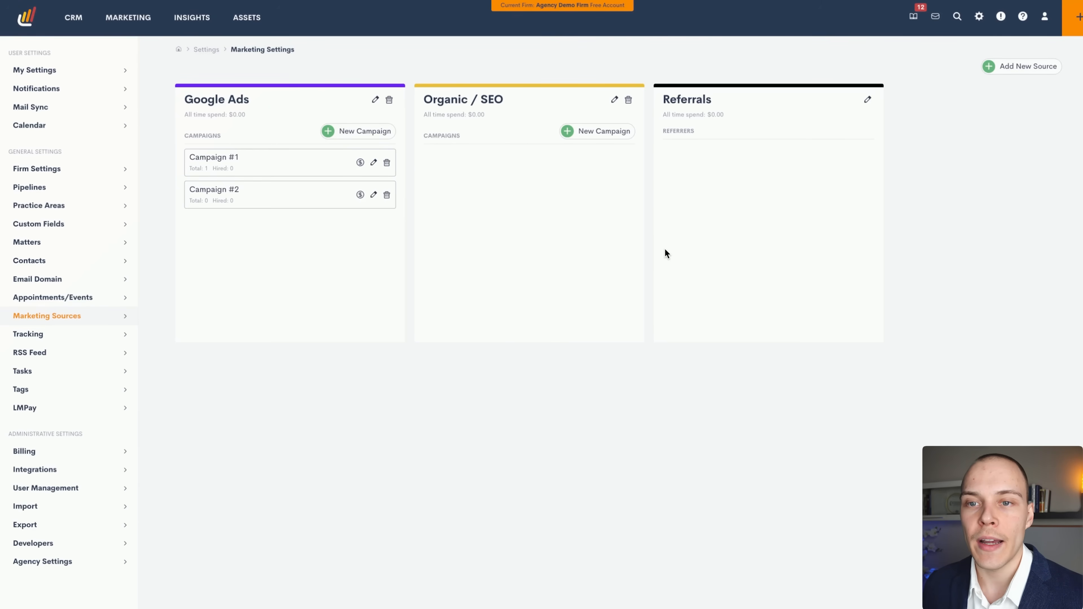
# Browse the Tracking, RSS Feed, Tasks and Tags settings pages.
pyautogui.click(66, 336)
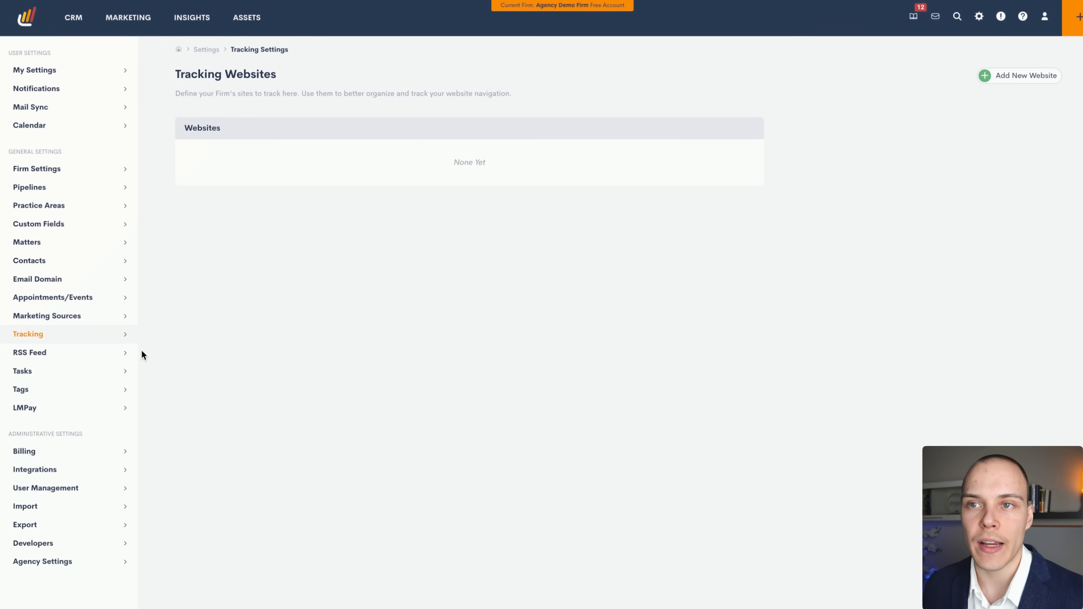
pyautogui.click(65, 354)
pyautogui.click(70, 374)
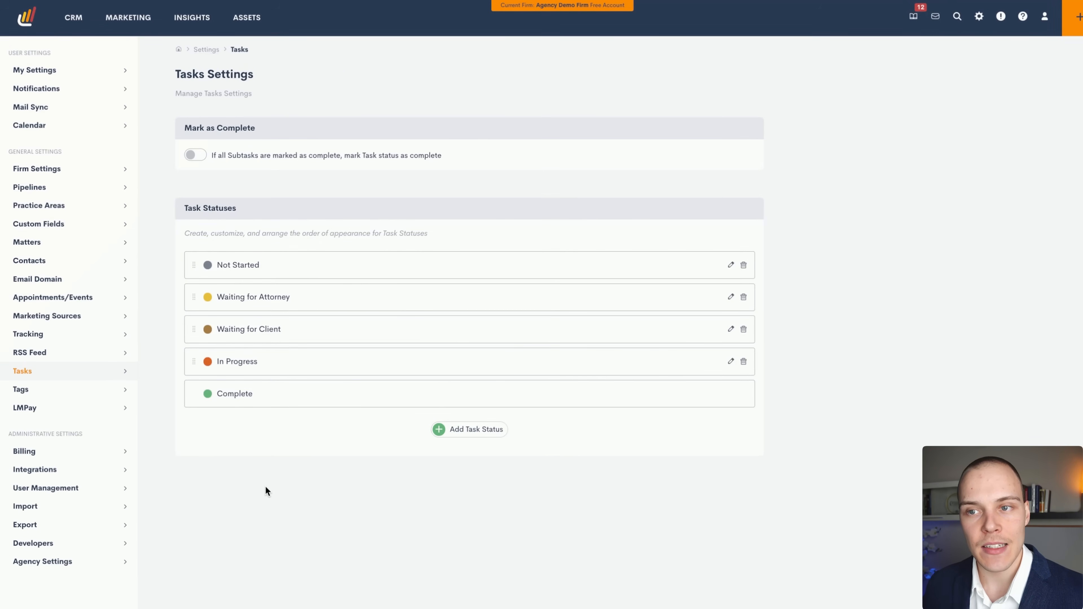
pyautogui.click(78, 388)
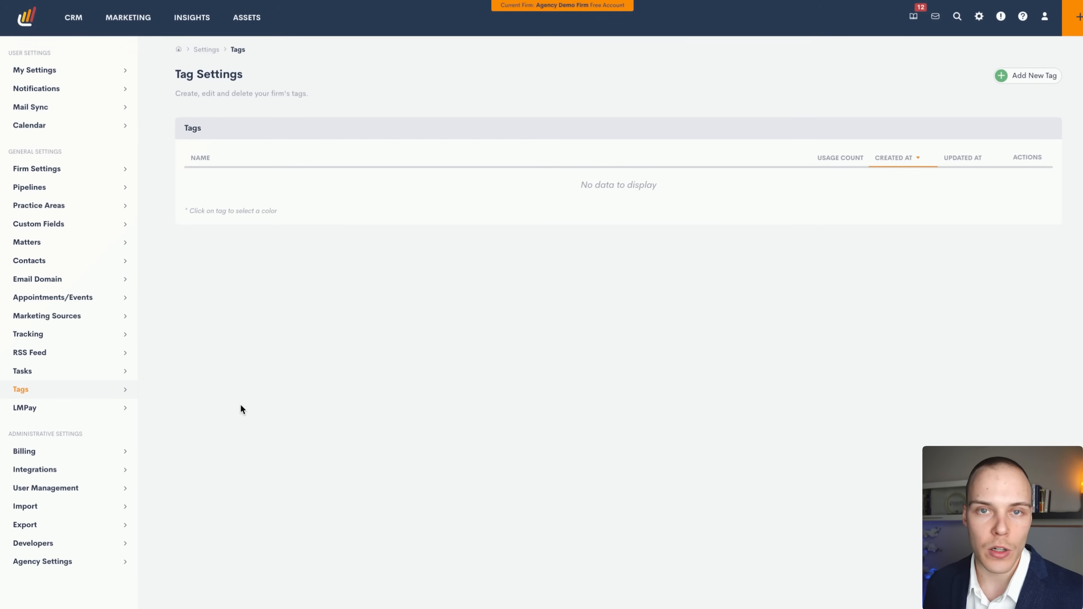
pyautogui.rightClick(191, 419)
pyautogui.press('Escape')
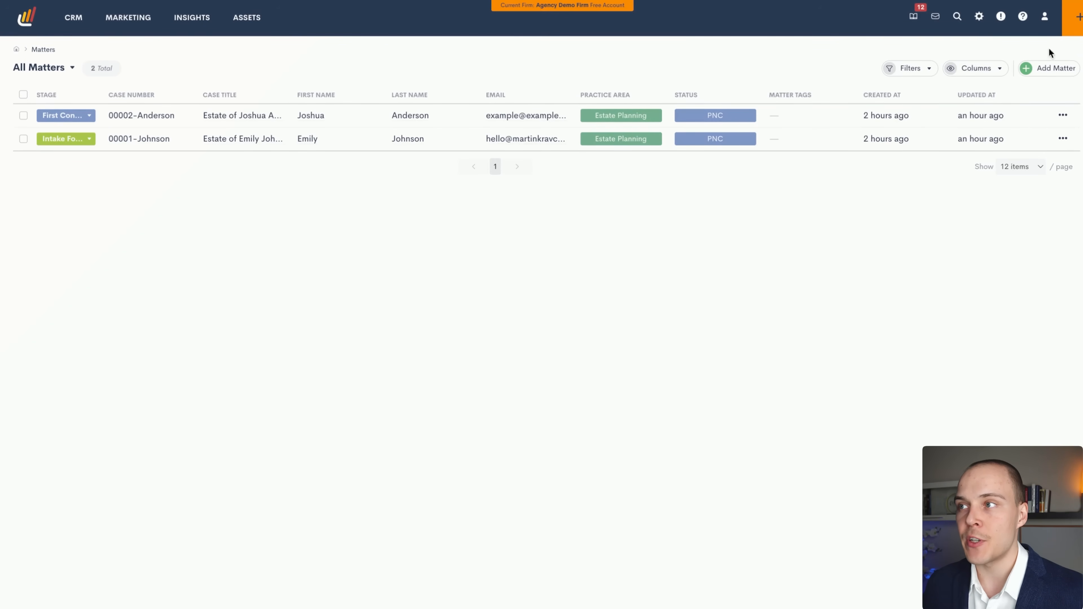
# Check the orange quick-add menu for creating new records, then head toward the CRM menu.
pyautogui.click(1078, 19)
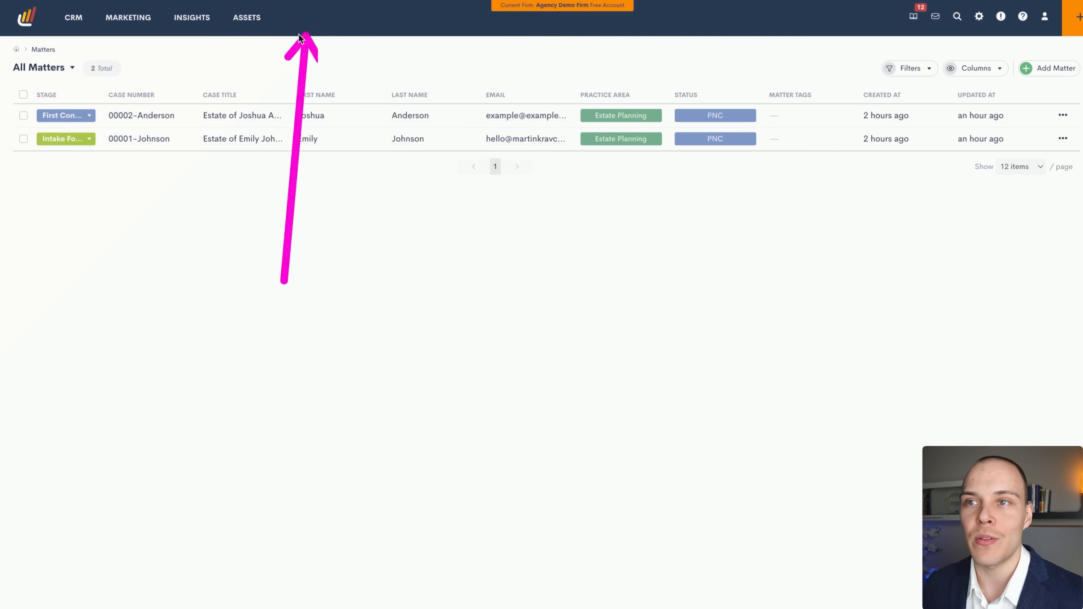
pyautogui.moveTo(72, 23)
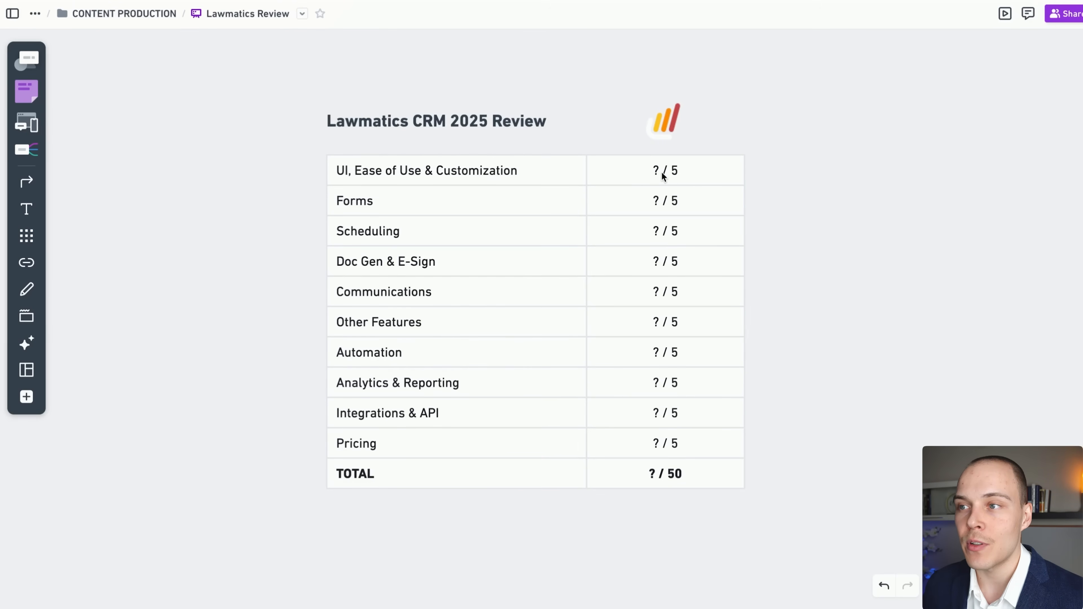
# Replace the ? score for UI, Ease of Use & Customization with 4.5.
pyautogui.click(659, 171)
pyautogui.press('BackSpace')
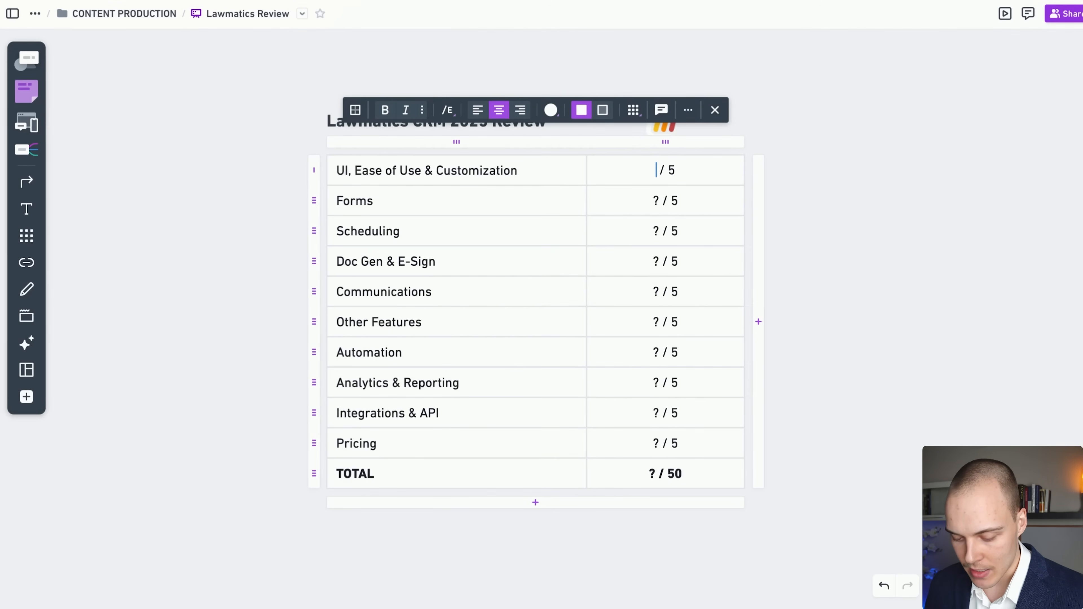
pyautogui.write('4.5')
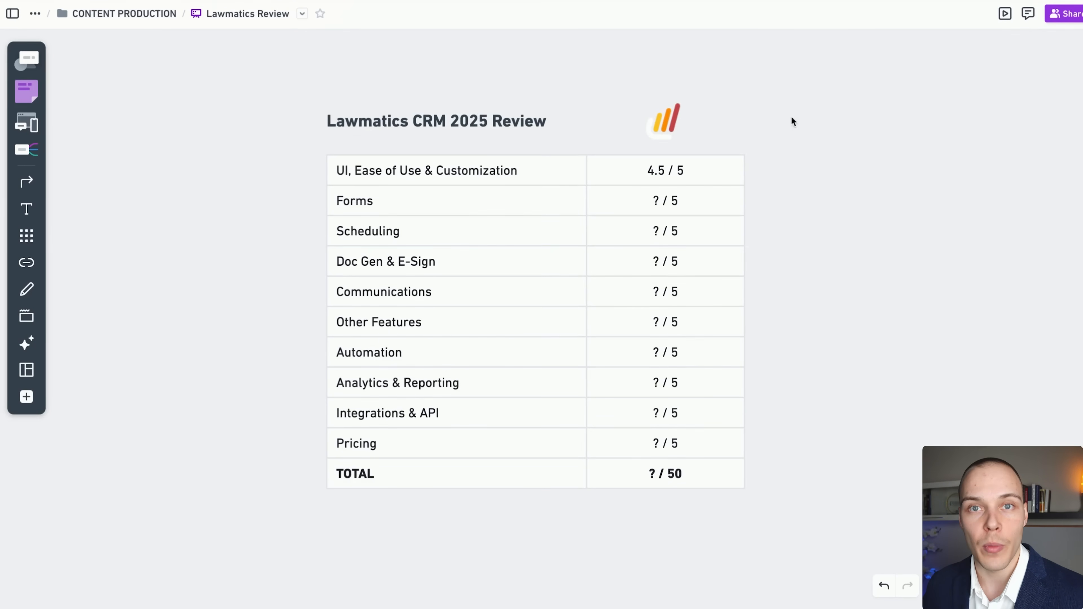
pyautogui.click(791, 118)
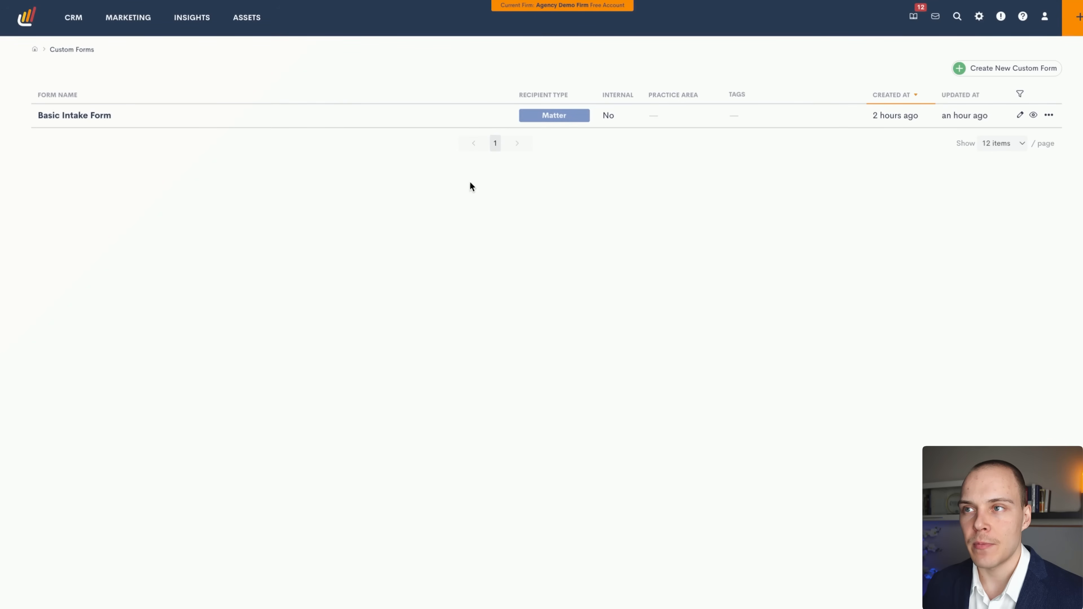
# Open the Basic Intake Form from Assets > Custom Forms in the form editor.
pyautogui.moveTo(255, 19)
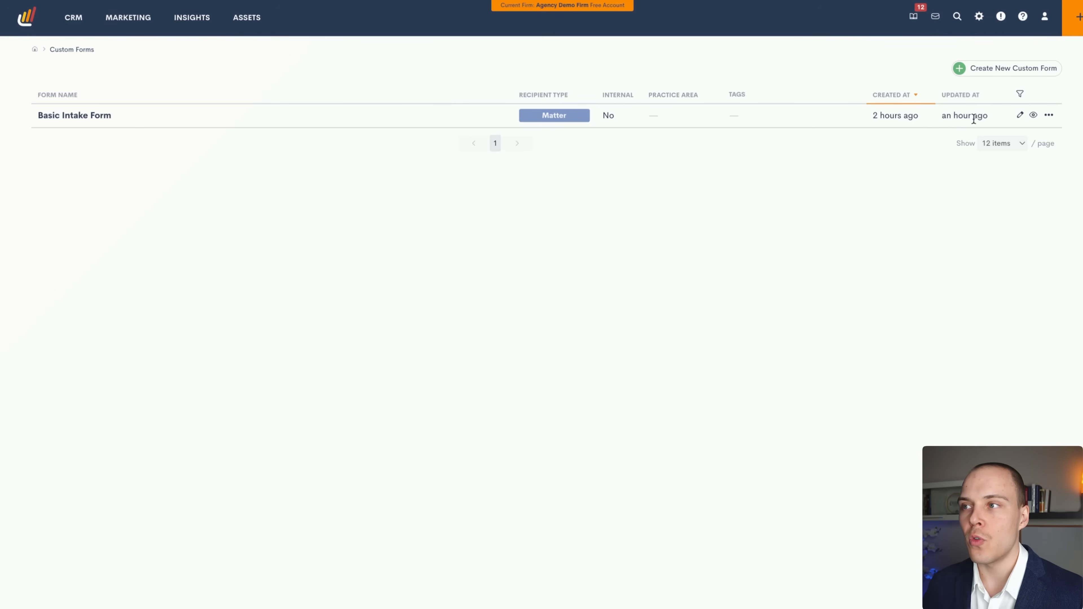
pyautogui.click(1017, 117)
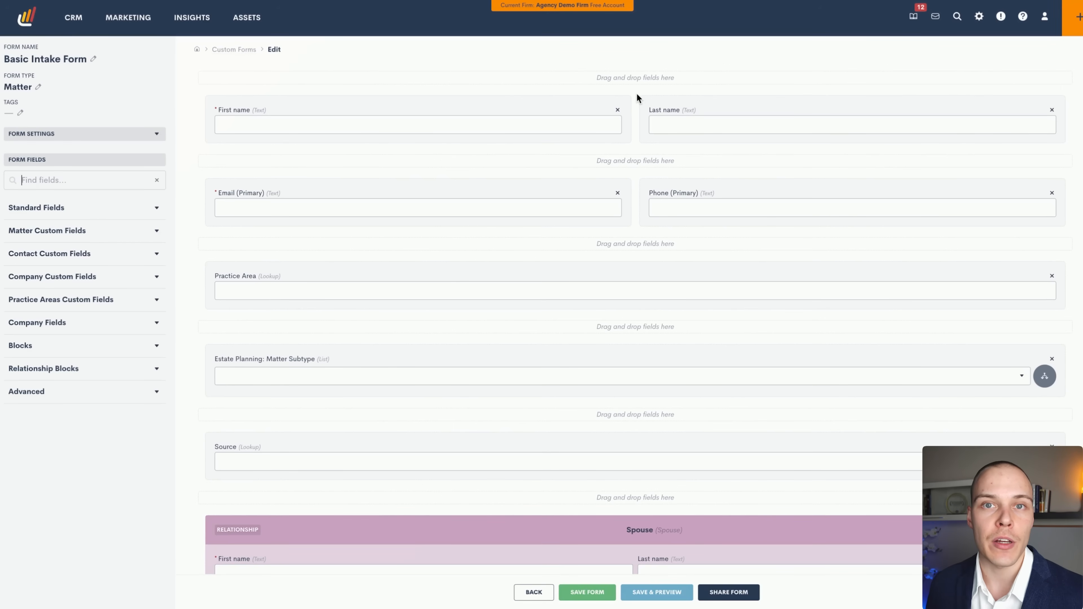
pyautogui.click(128, 136)
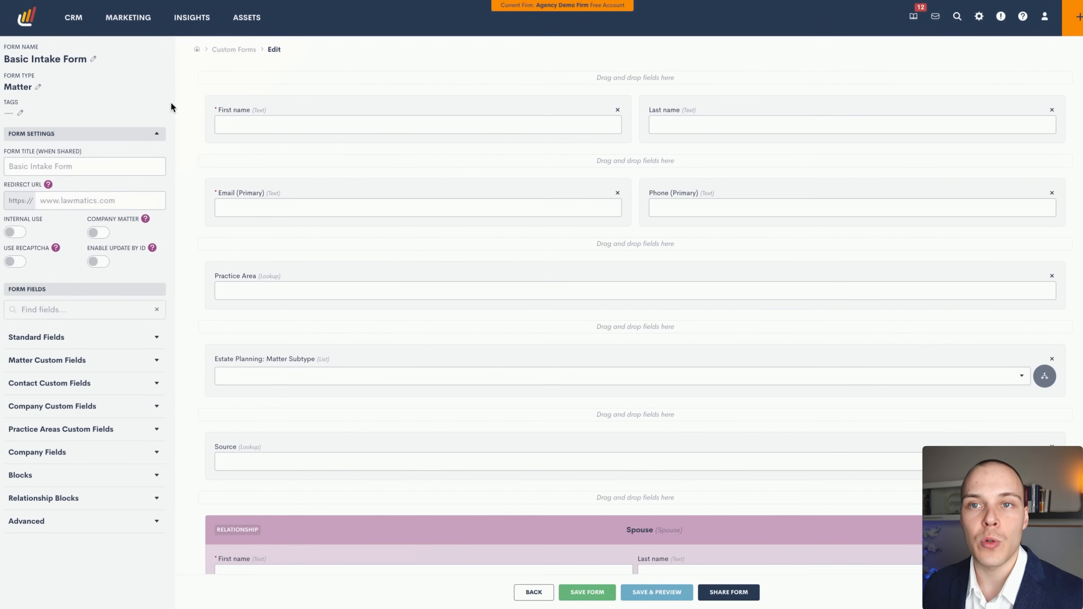
pyautogui.click(38, 87)
pyautogui.click(67, 87)
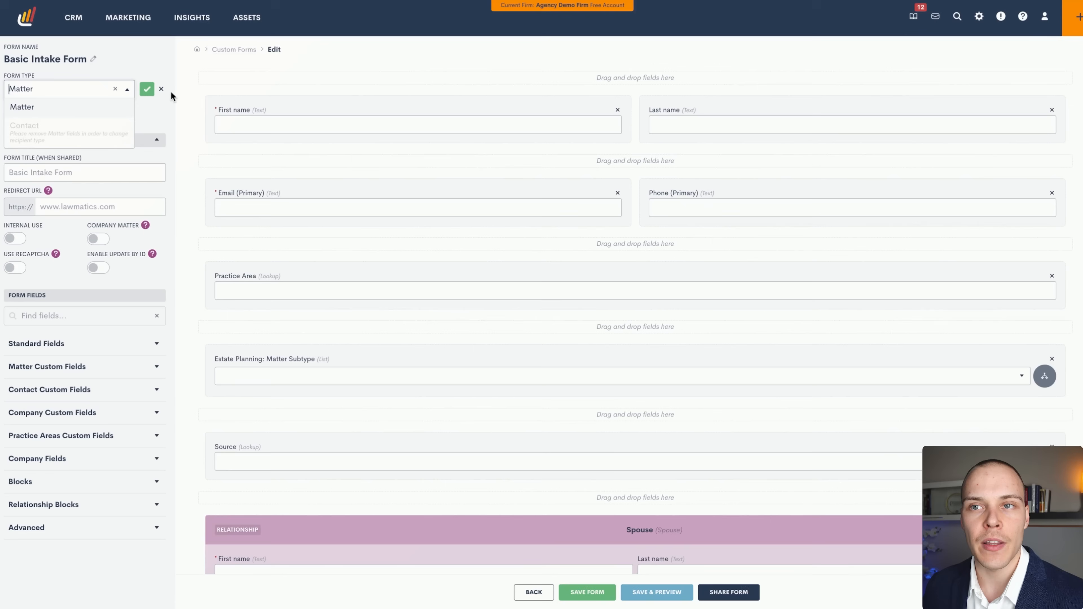
pyautogui.click(161, 89)
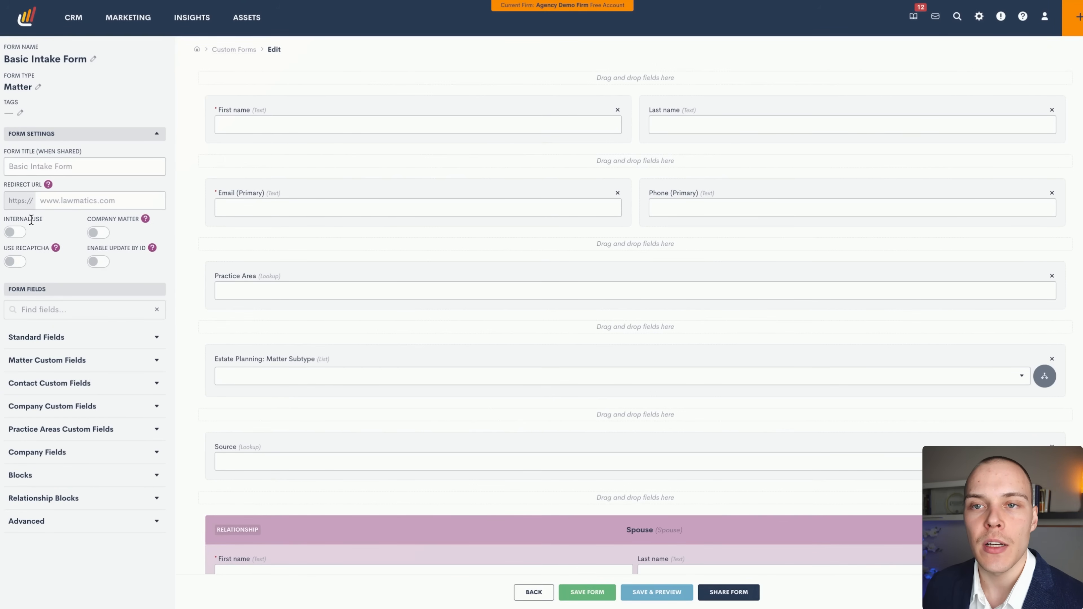
pyautogui.moveTo(55, 250)
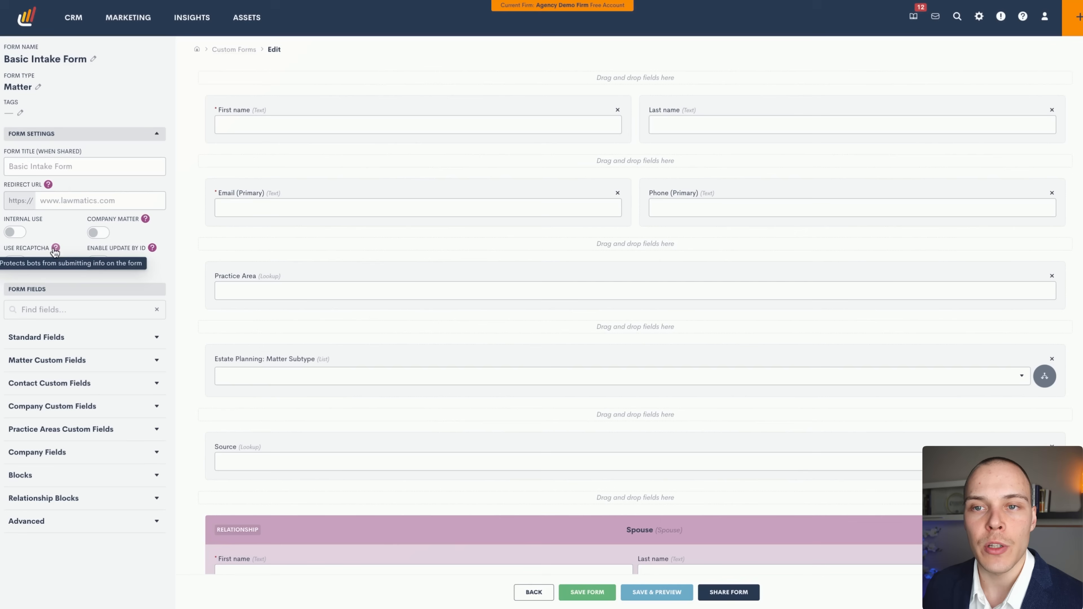
pyautogui.moveTo(15, 248); pyautogui.dragTo(44, 247)
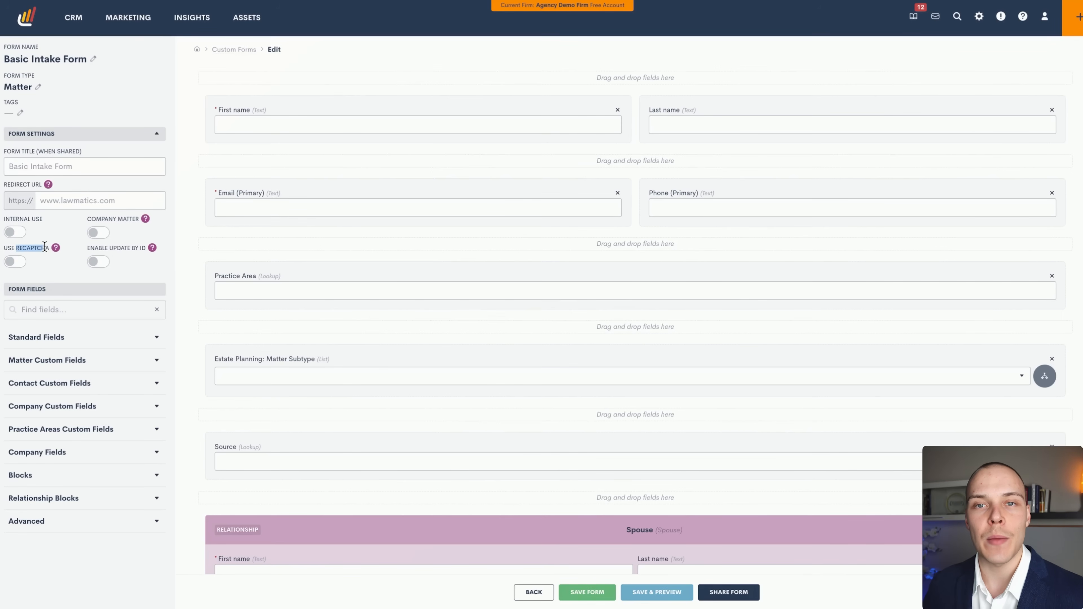
pyautogui.click(44, 247)
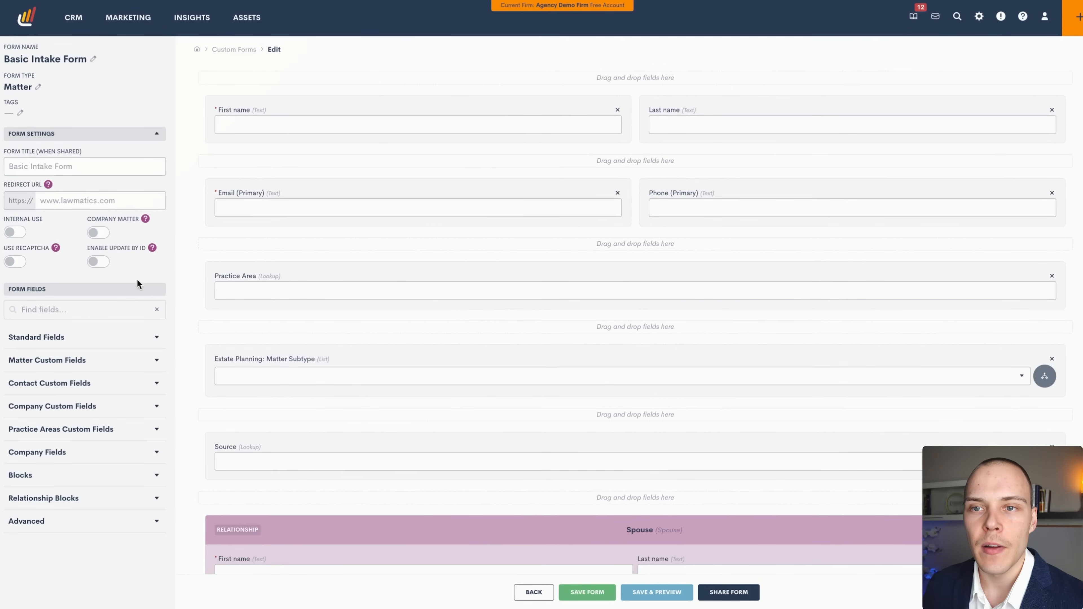
pyautogui.click(152, 133)
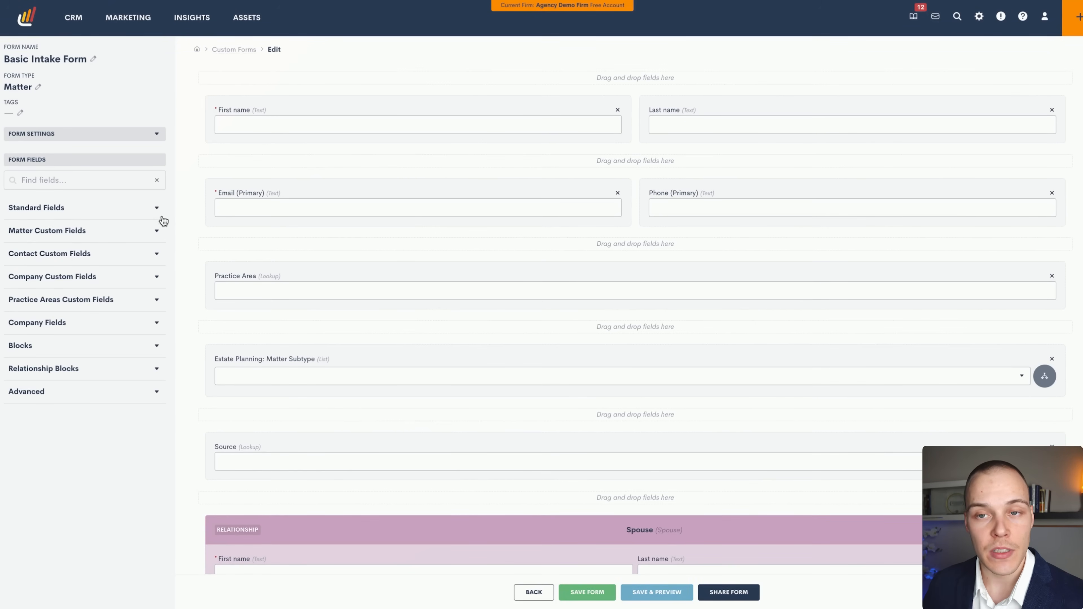
# Browse the standard fields, blocks, relationship blocks and advanced field types in the form builder sidebar.
pyautogui.click(114, 209)
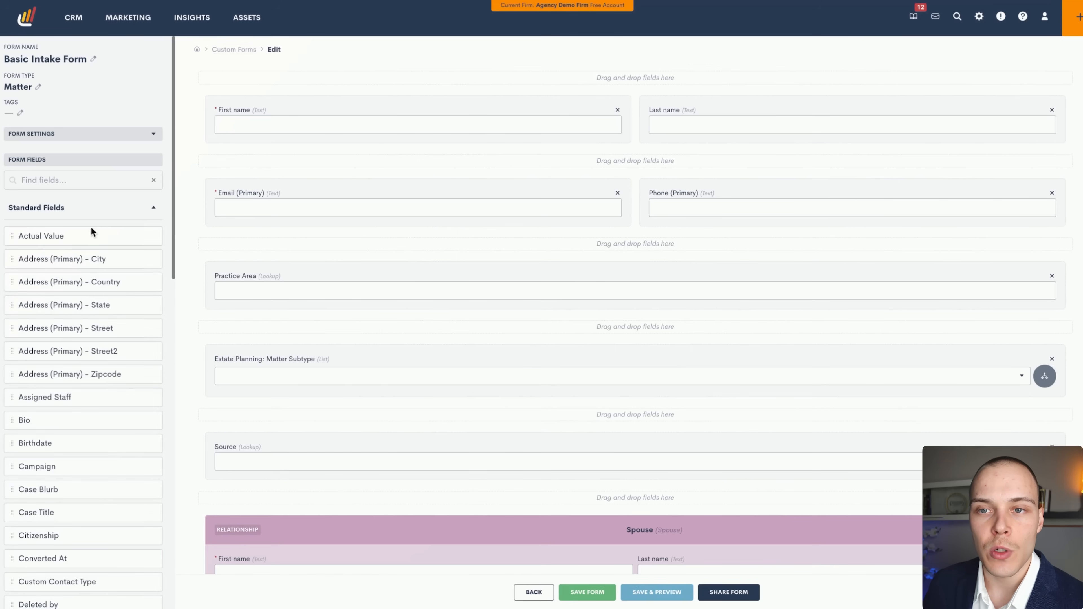
pyautogui.click(105, 212)
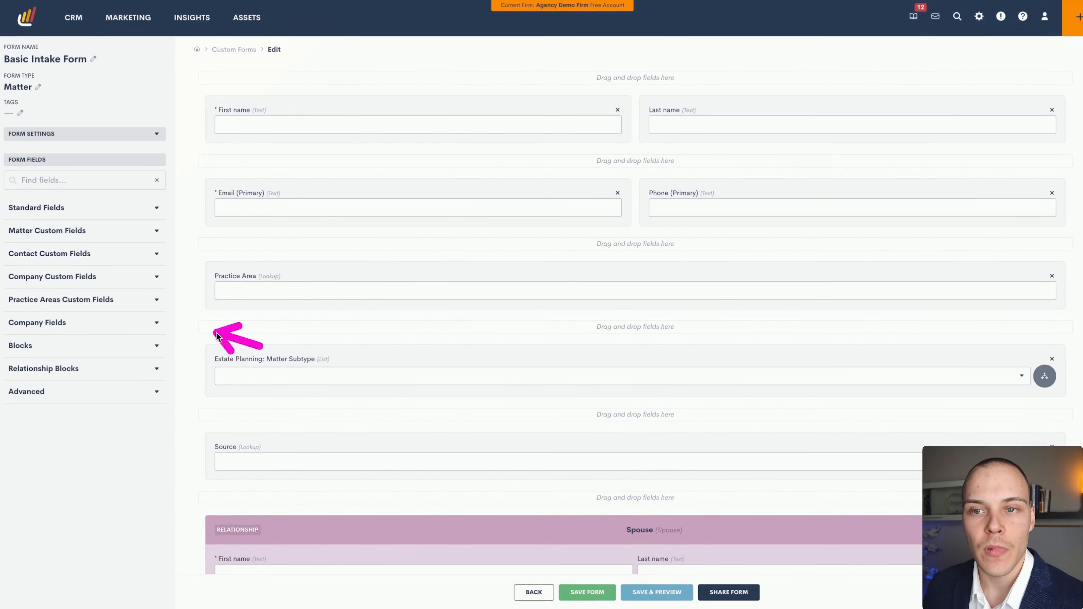
pyautogui.click(129, 346)
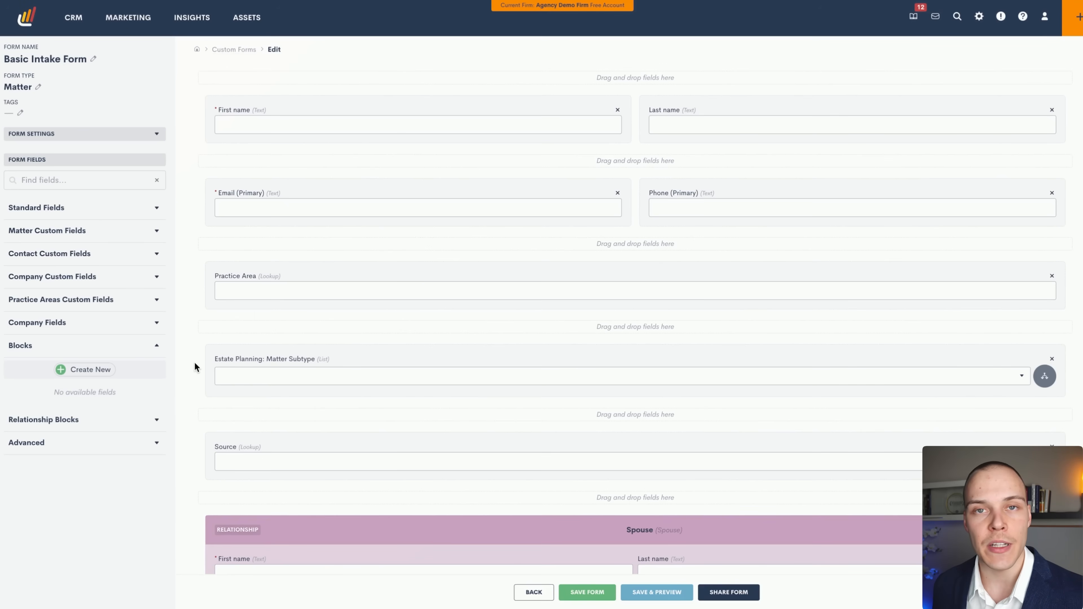
pyautogui.click(81, 348)
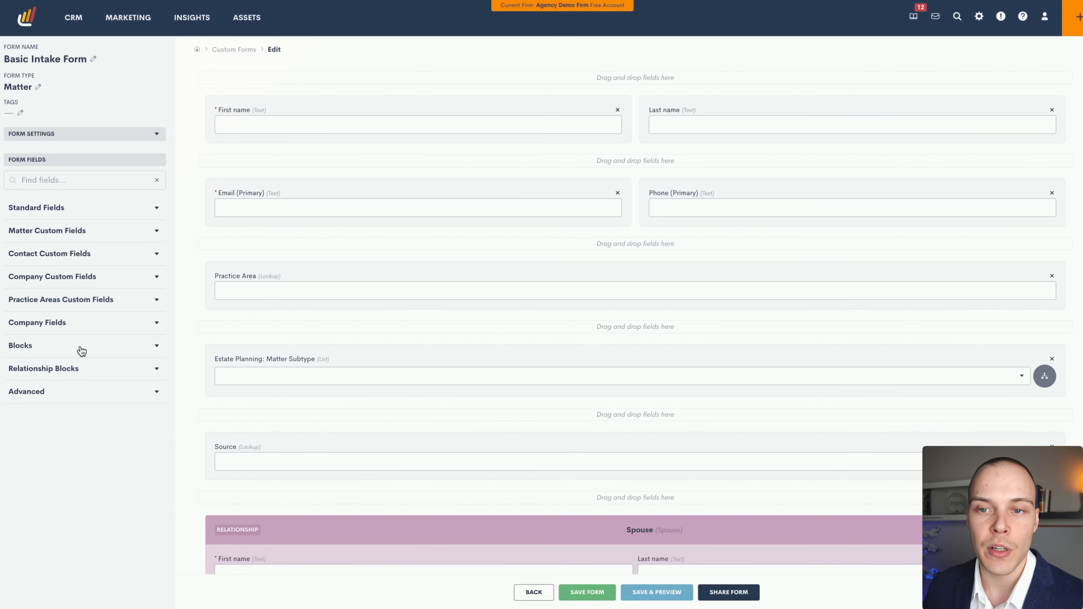
pyautogui.click(98, 369)
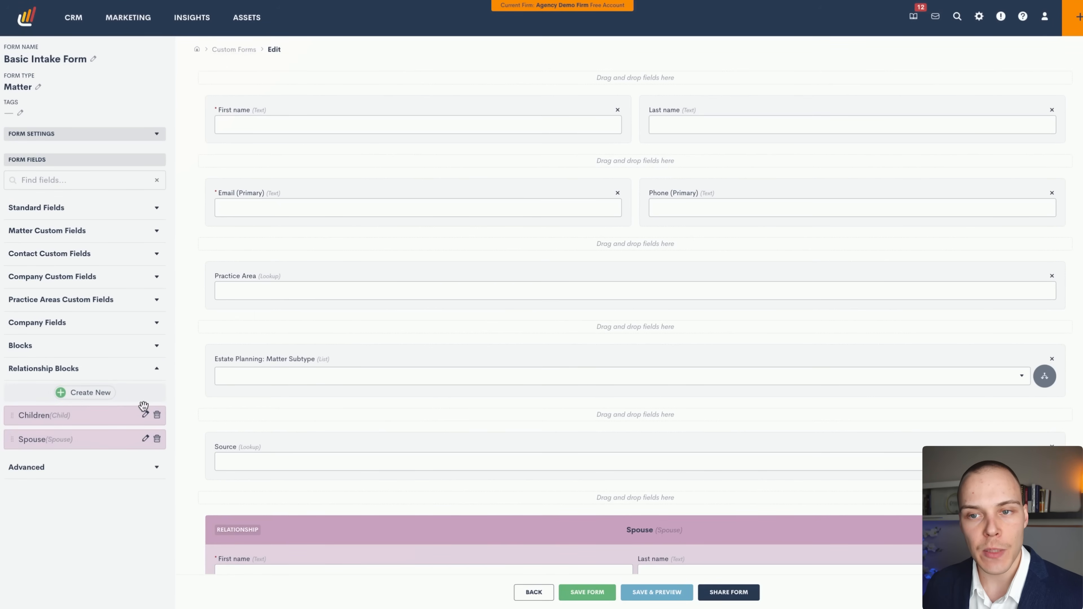
pyautogui.scroll(-3, 274, 403)
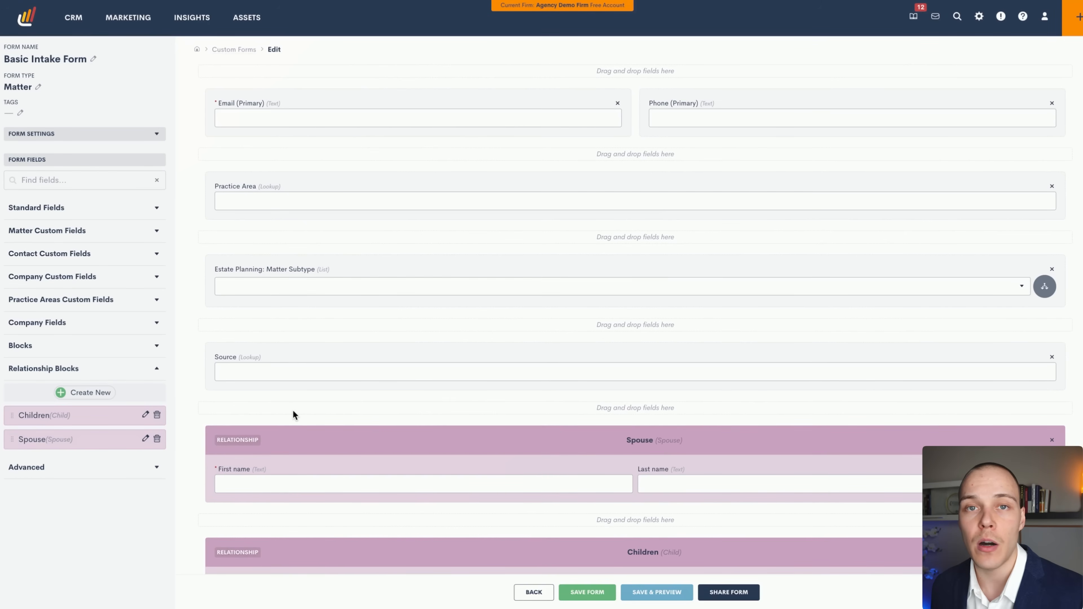
pyautogui.click(136, 375)
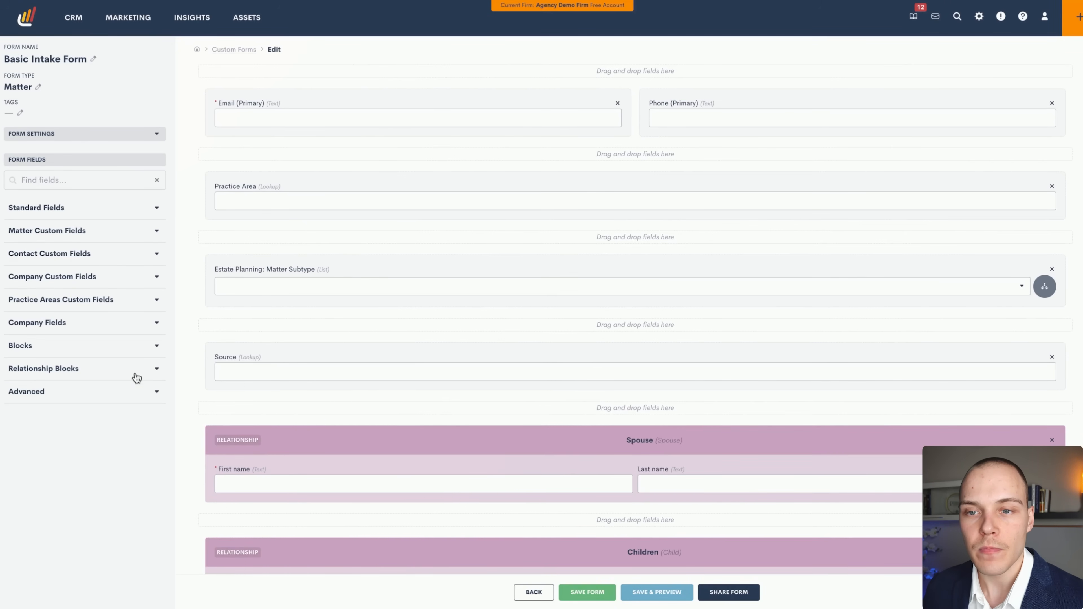
pyautogui.click(92, 401)
pyautogui.scroll(-1, 143, 403)
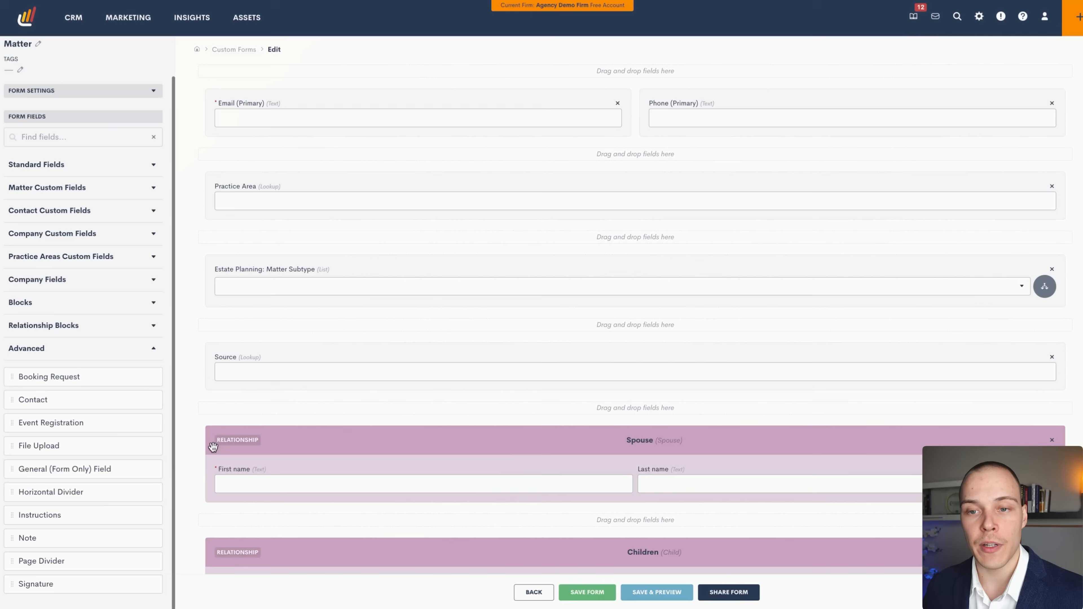
pyautogui.moveTo(255, 381)
pyautogui.mouseDown()
pyautogui.moveTo(47, 461)
pyautogui.moveTo(117, 465)
pyautogui.mouseUp()
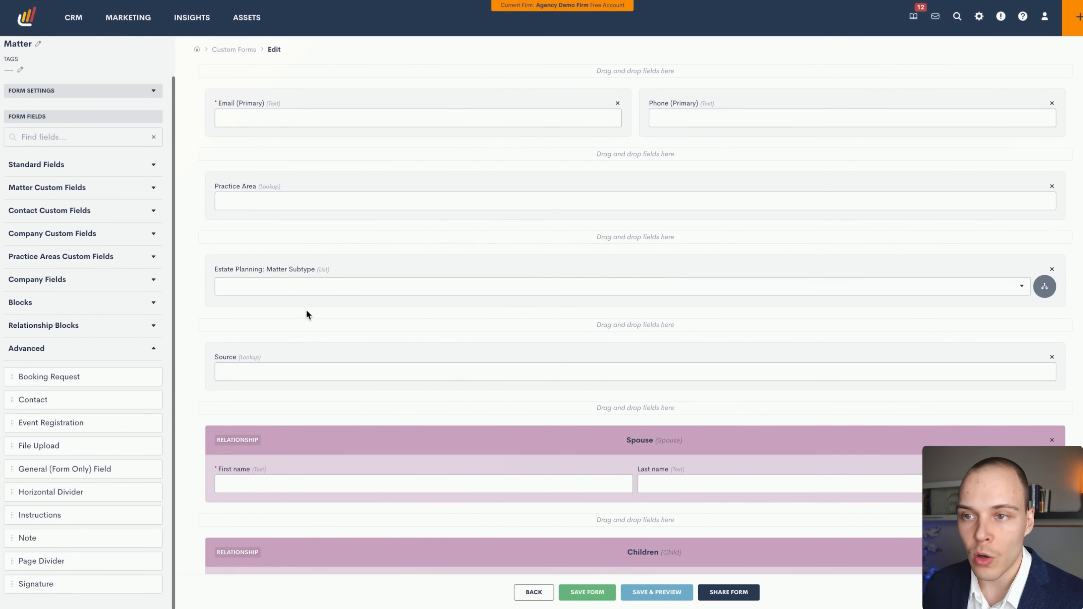
# Place Actual Value beside Last name, then remove it so the name fields fill the top row.
pyautogui.scroll(2, 313, 308)
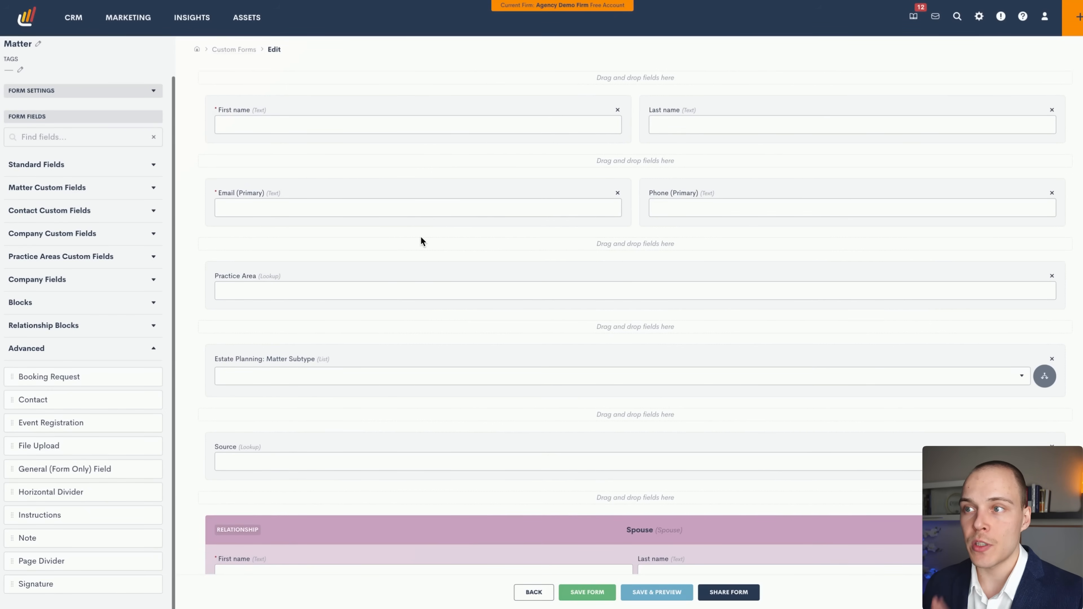
pyautogui.scroll(-1, 419, 222)
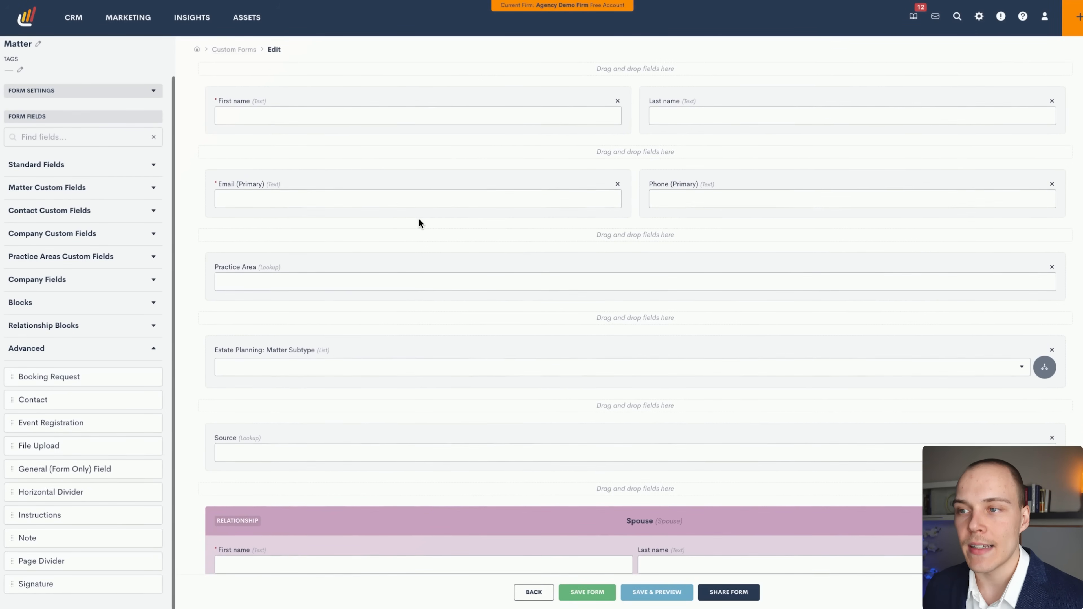
pyautogui.scroll(1, 419, 222)
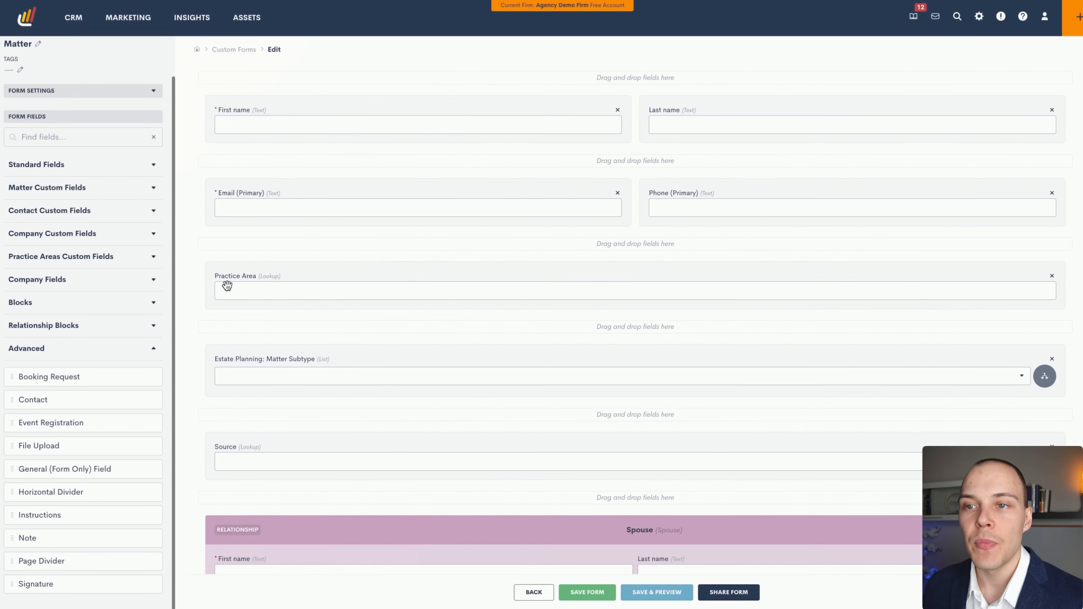
pyautogui.click(96, 166)
pyautogui.moveTo(68, 200); pyautogui.dragTo(981, 119)
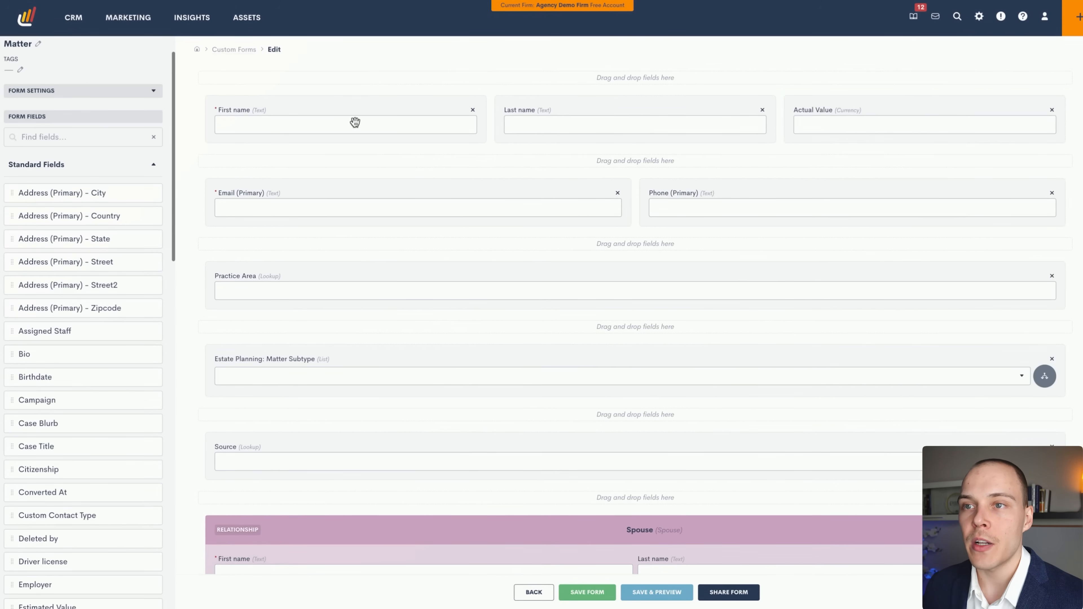
pyautogui.click(1052, 110)
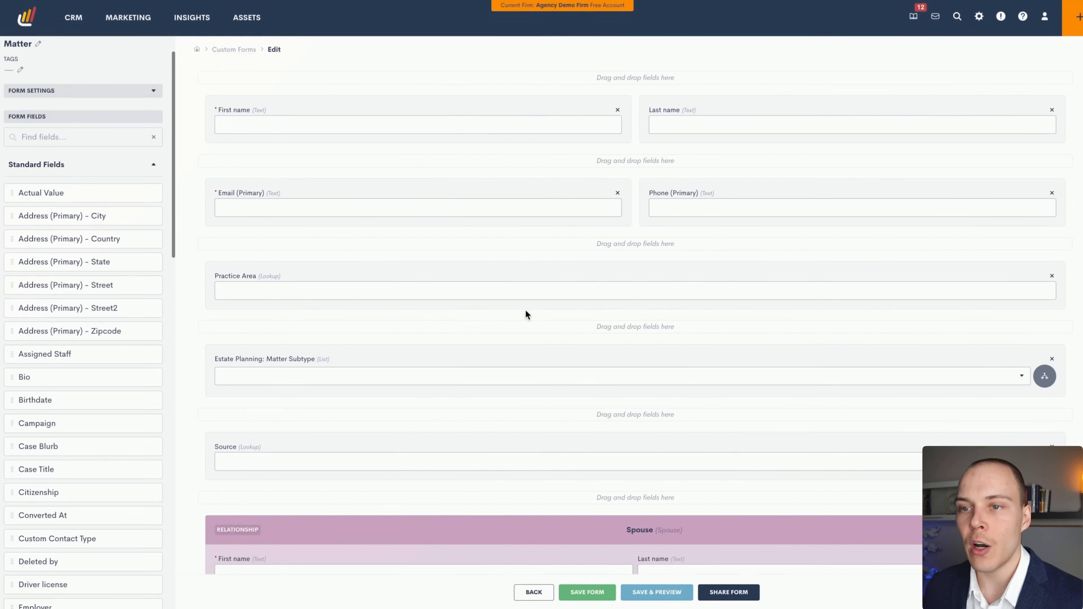
pyautogui.scroll(-3, 528, 313)
# Open the Estate Planning: Matter Subtype field's options, showing its Practice Area condition.
pyautogui.scroll(3, 423, 213)
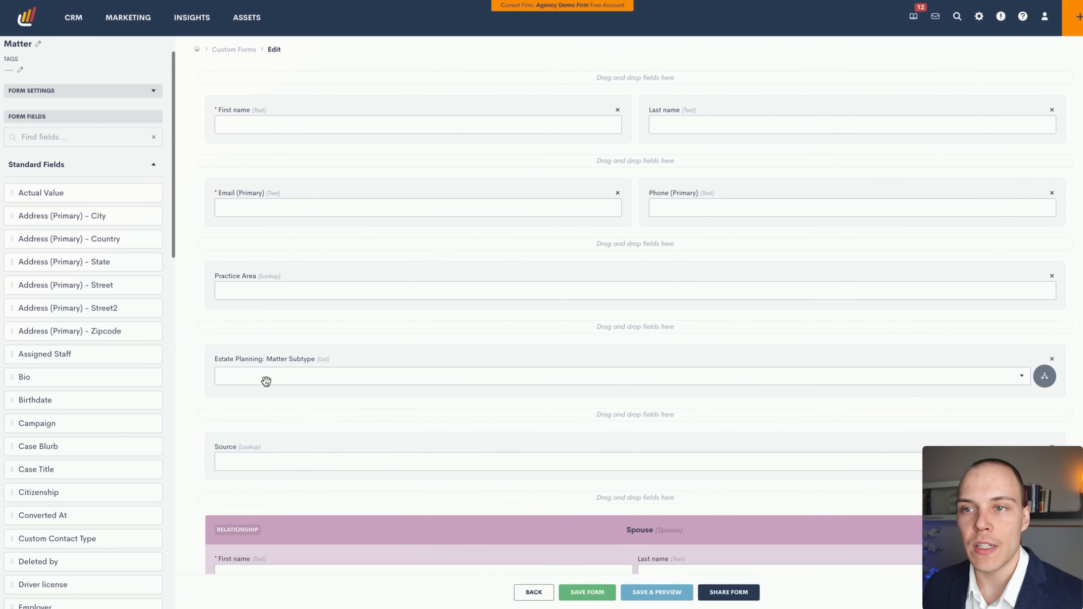
pyautogui.scroll(-3, 526, 424)
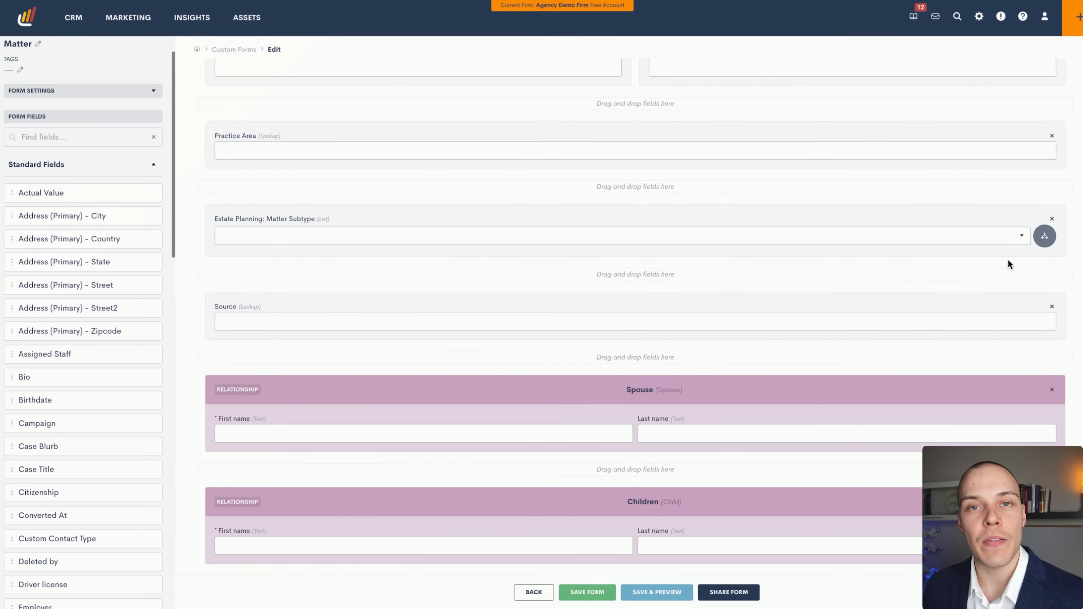
pyautogui.click(562, 220)
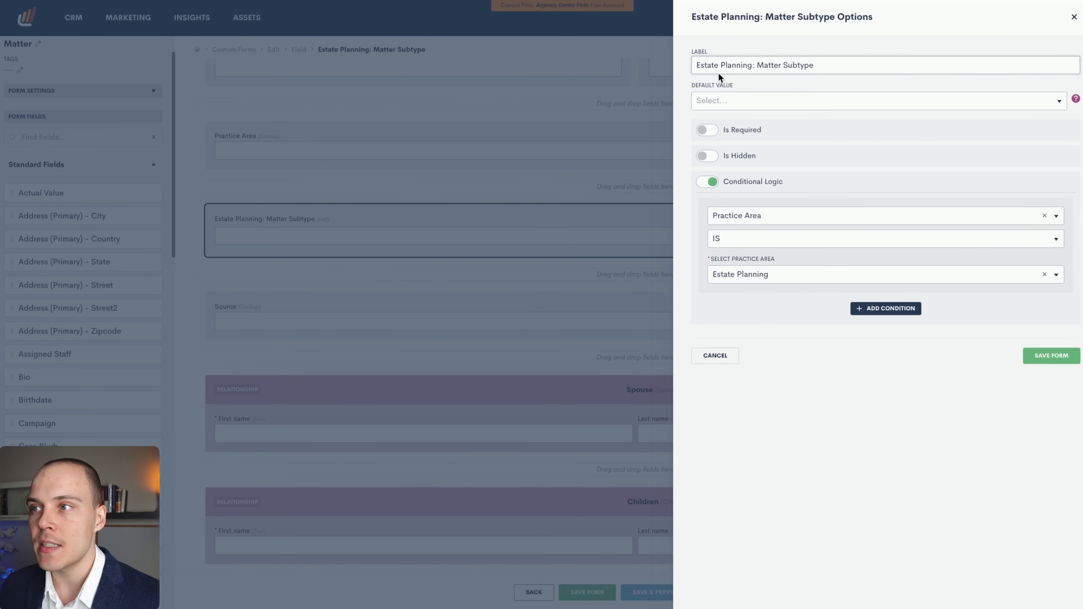
# Inspect the field label and the Practice Area condition choices without changing them.
pyautogui.moveTo(704, 66); pyautogui.dragTo(788, 61)
pyautogui.click(818, 63)
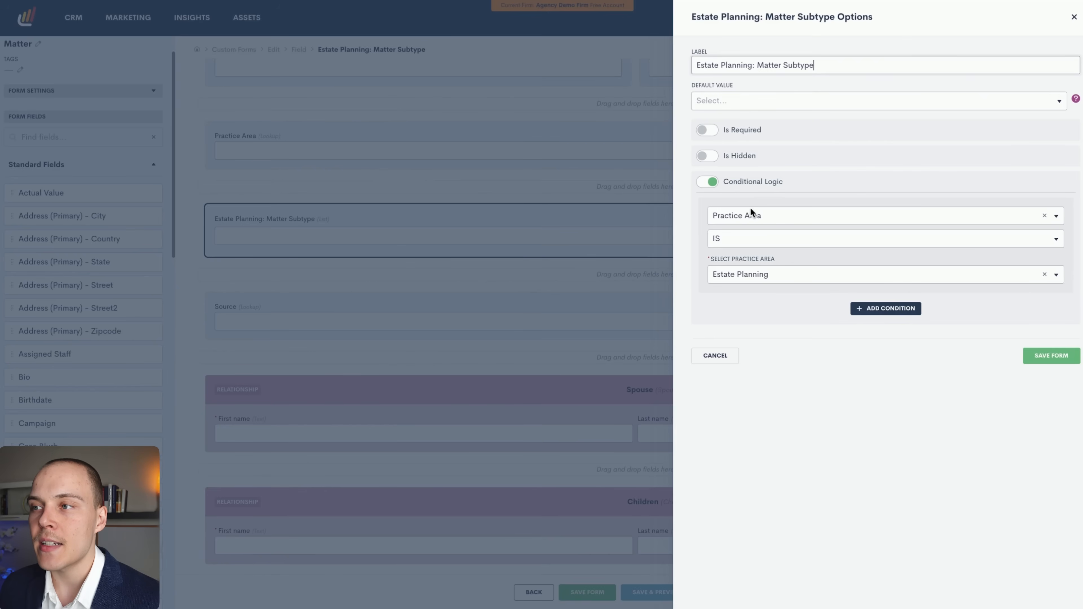
pyautogui.click(728, 213)
pyautogui.click(727, 211)
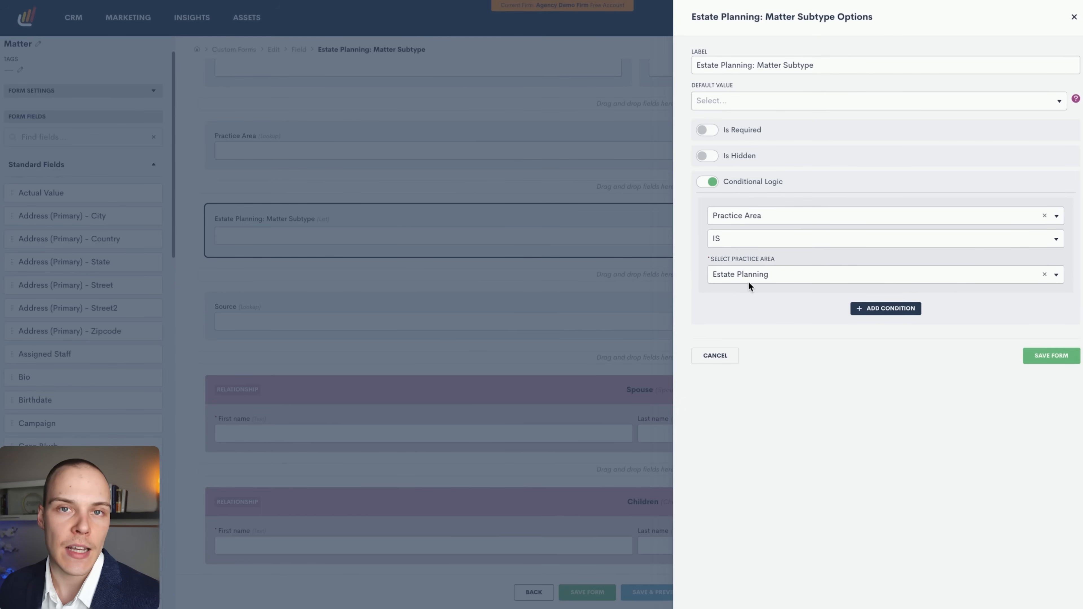
# Try extra conditions and AND/OR, remove the empty ones, and close the Matter Subtype settings.
pyautogui.click(875, 309)
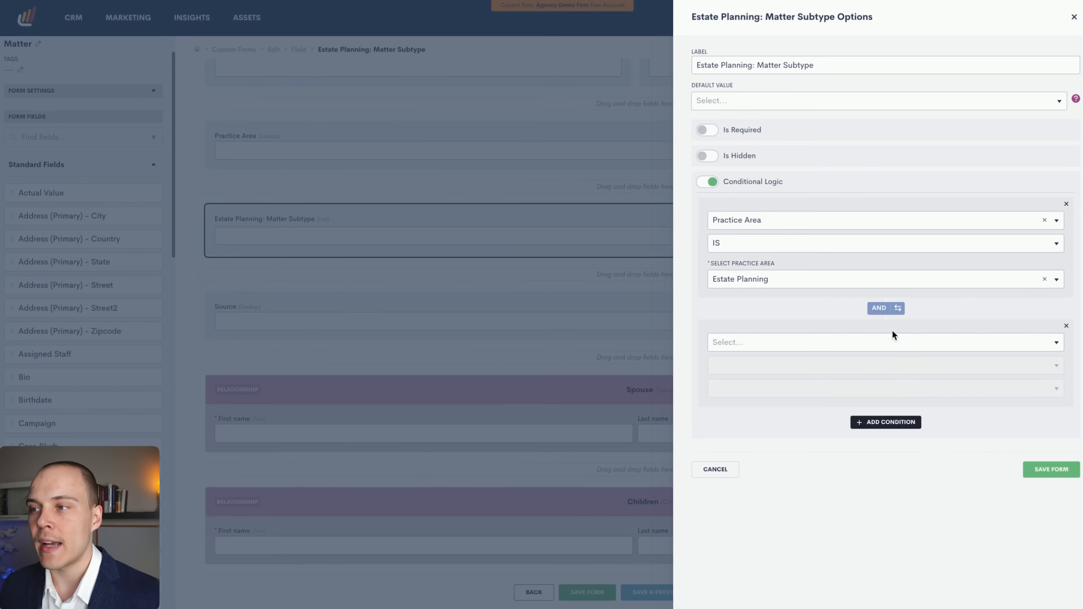
pyautogui.click(1065, 326)
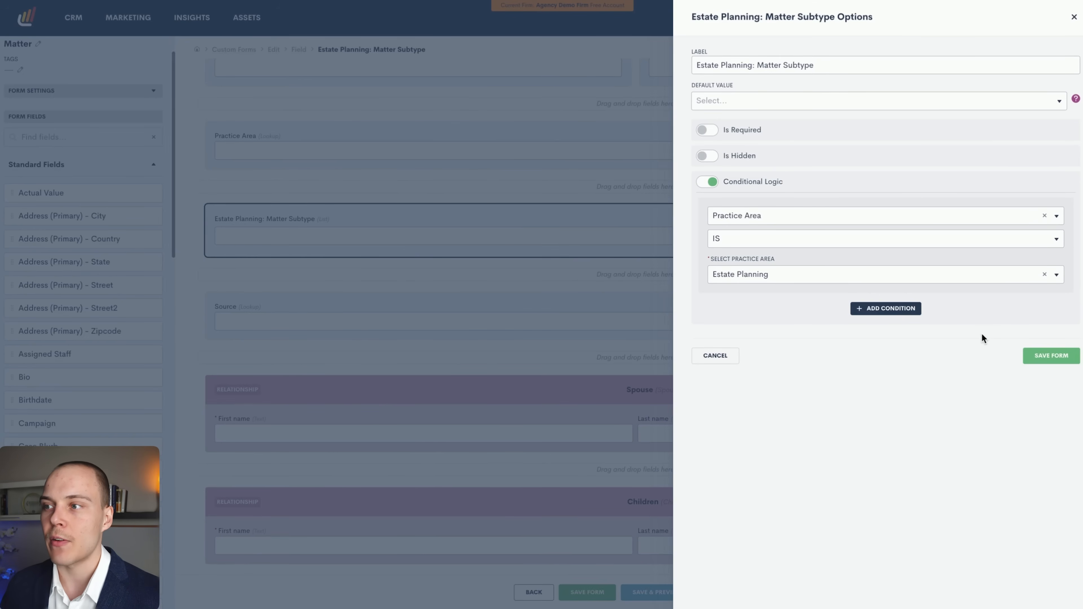
pyautogui.click(878, 309)
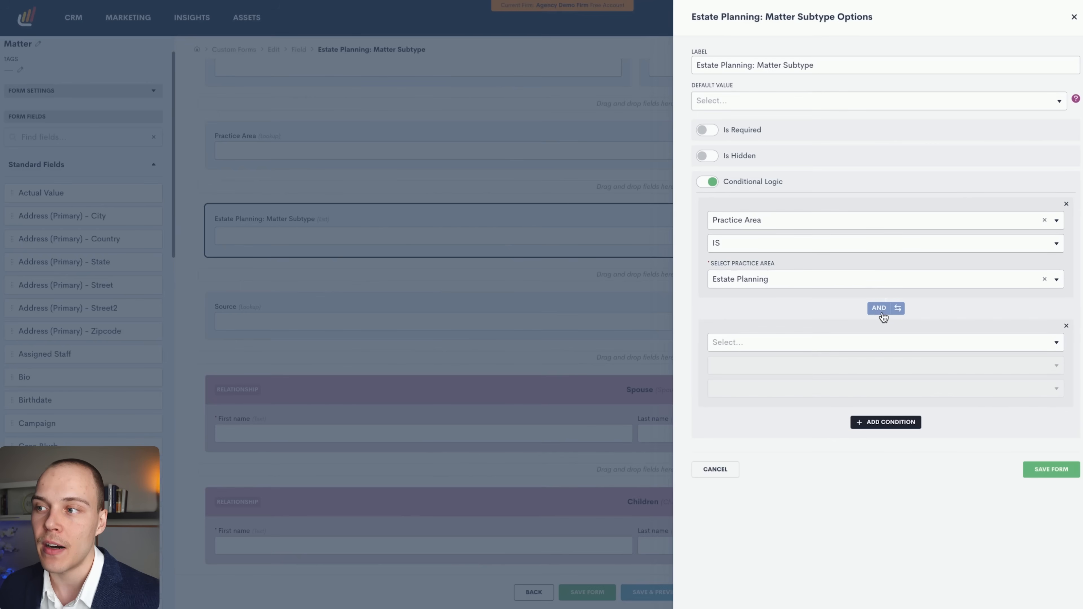
pyautogui.click(892, 431)
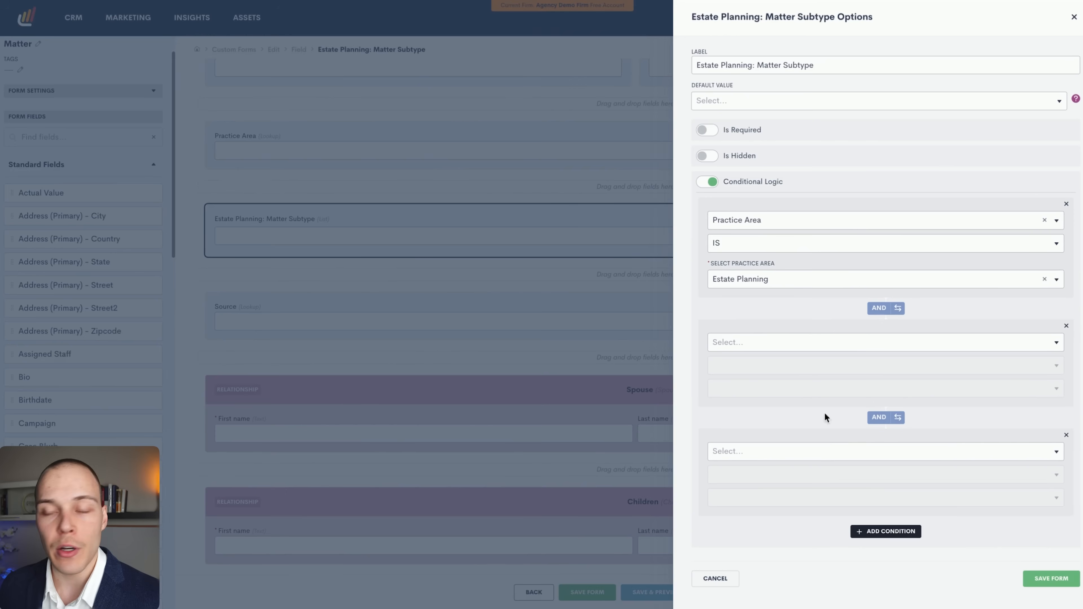
pyautogui.click(885, 309)
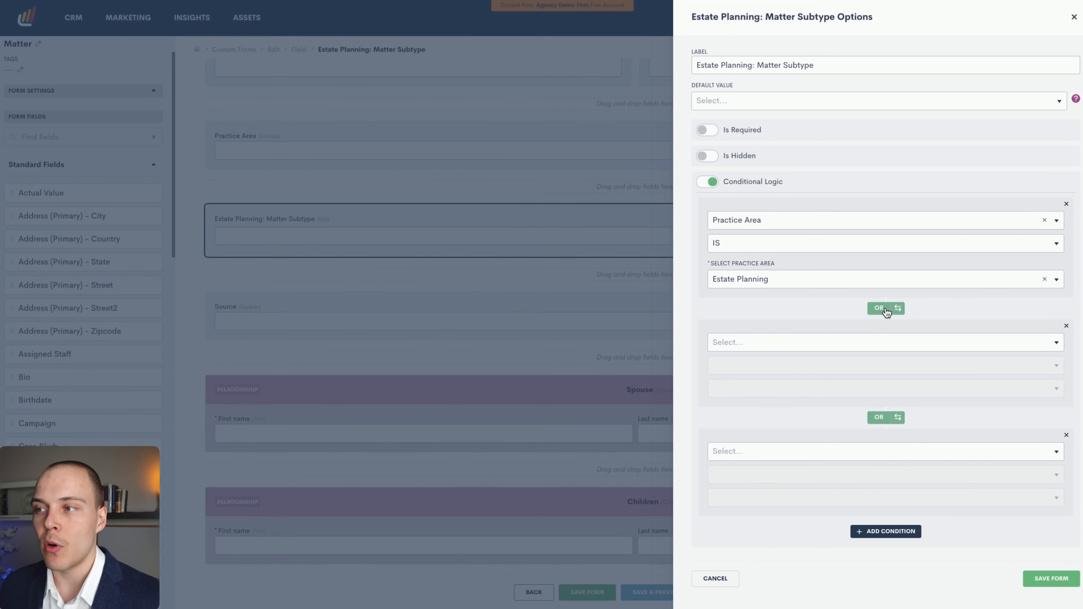
pyautogui.click(885, 308)
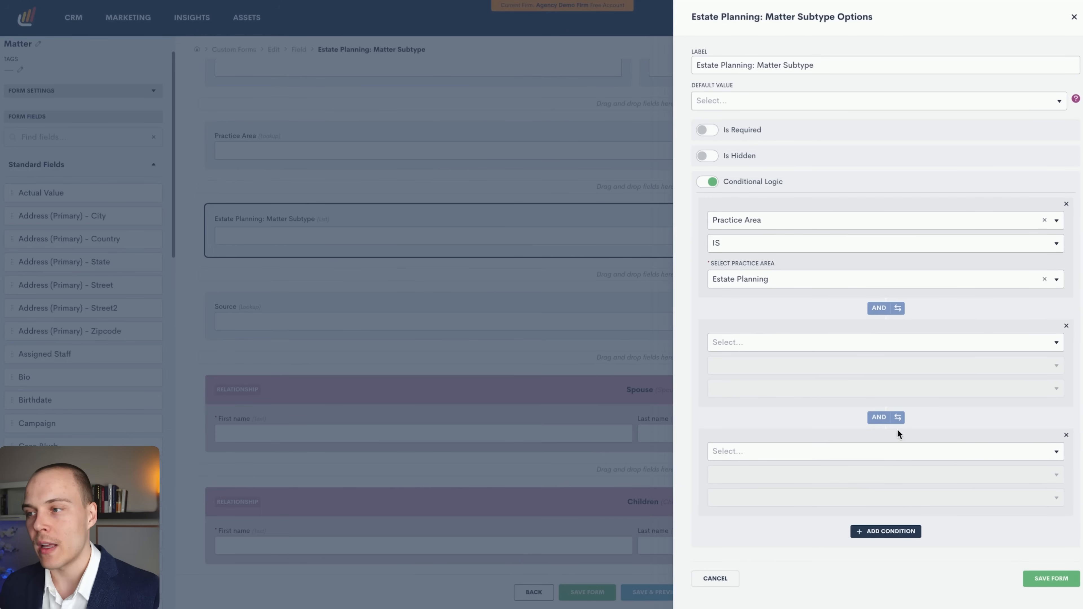
pyautogui.click(1066, 328)
pyautogui.click(1066, 327)
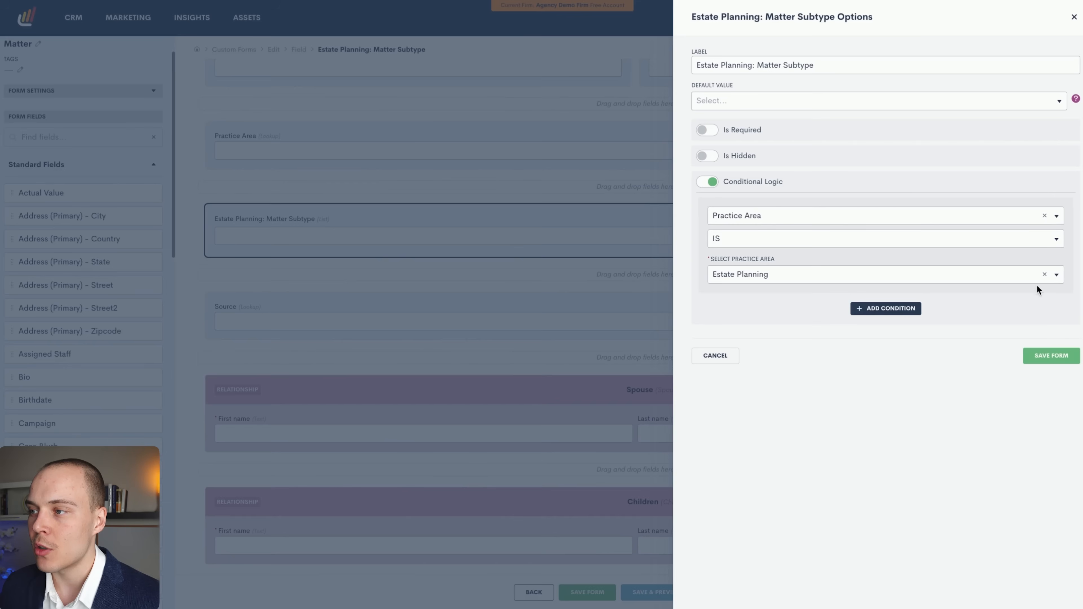
pyautogui.click(1074, 17)
# Scroll to the bottom of the form and open the Additional Comments field's options.
pyautogui.scroll(-6, 610, 312)
pyautogui.scroll(3, 609, 324)
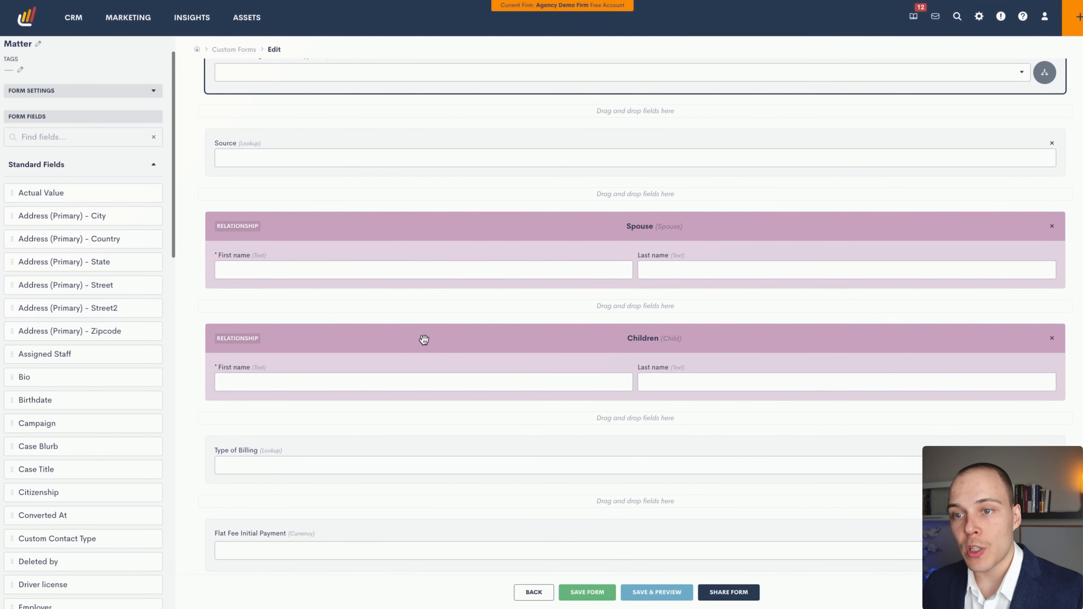
pyautogui.scroll(-1, 425, 340)
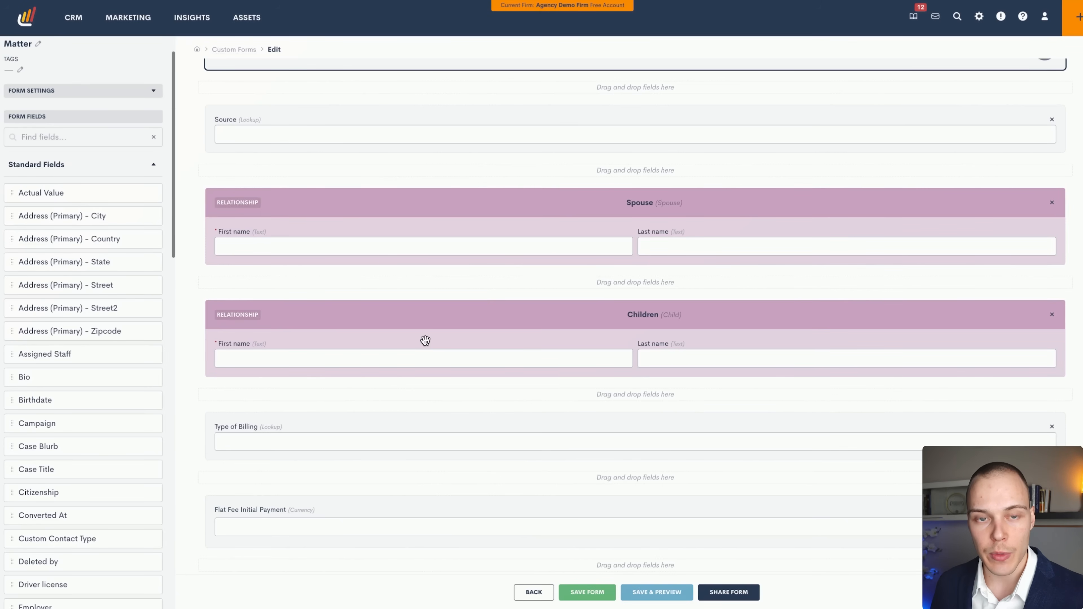
pyautogui.scroll(-5, 425, 340)
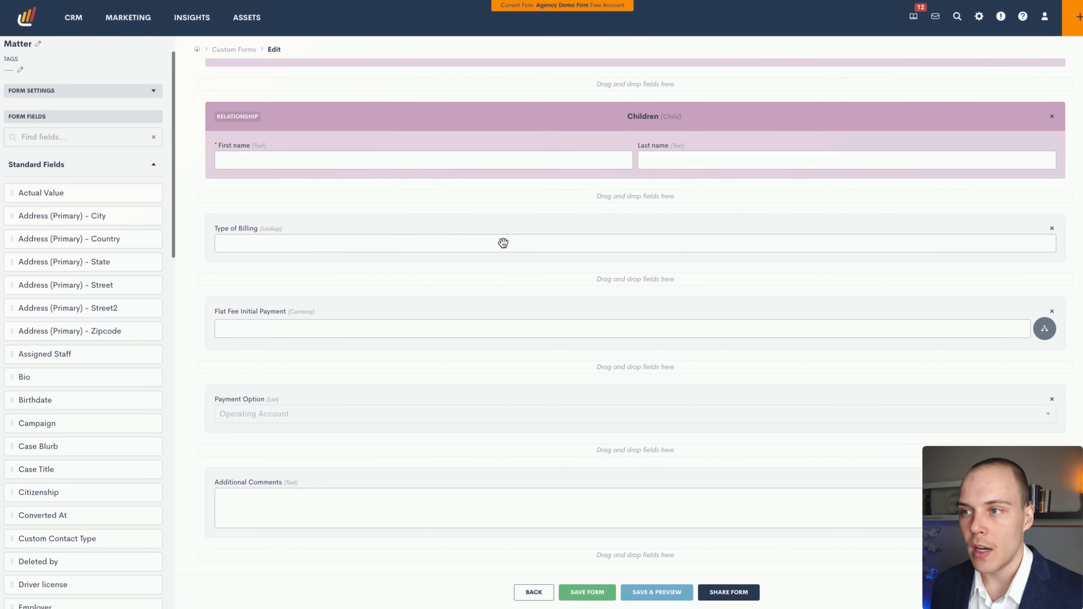
pyautogui.click(281, 490)
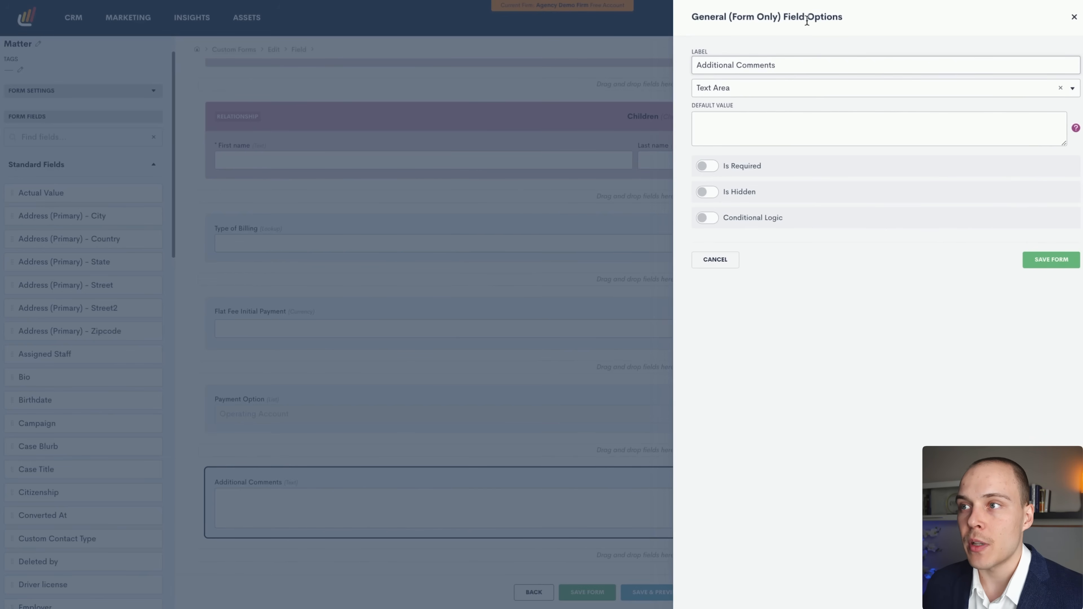
# Keep Additional Comments as a Text Area and close its field options.
pyautogui.click(757, 91)
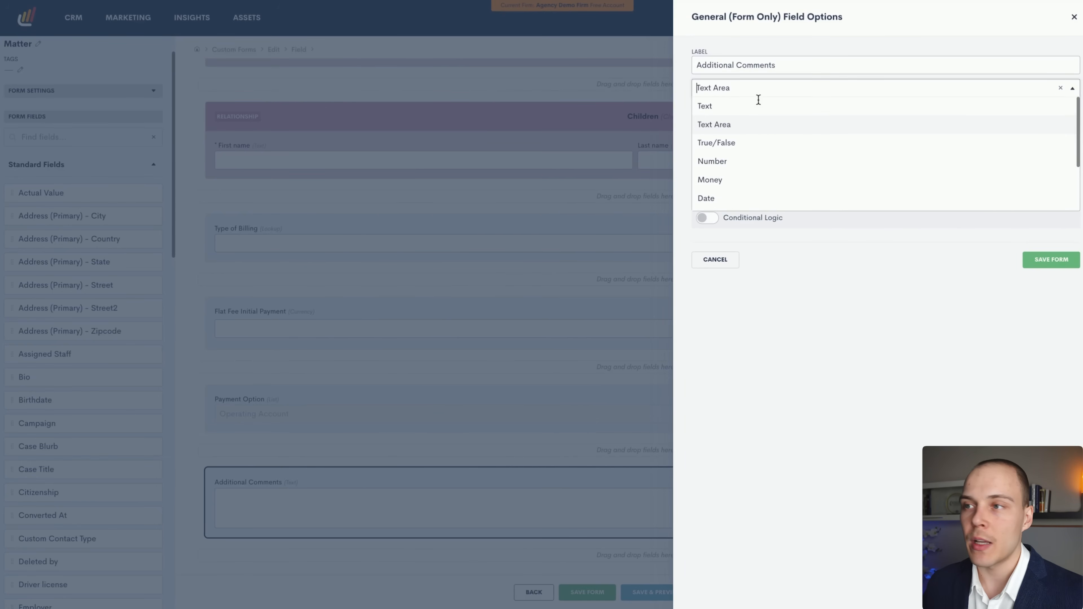
pyautogui.click(793, 248)
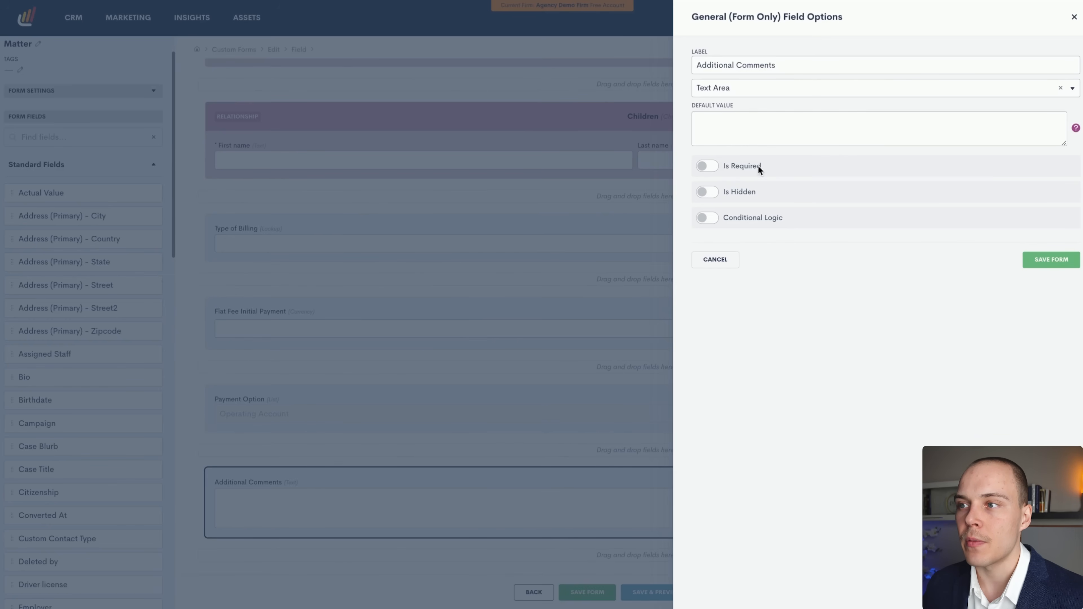
pyautogui.click(1074, 19)
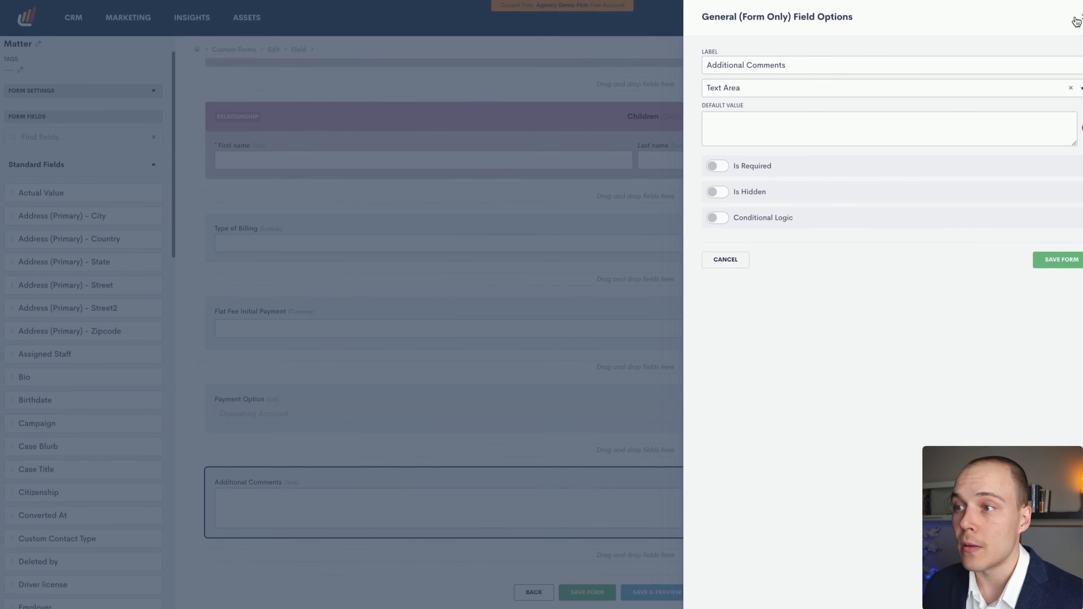
pyautogui.scroll(10, 718, 377)
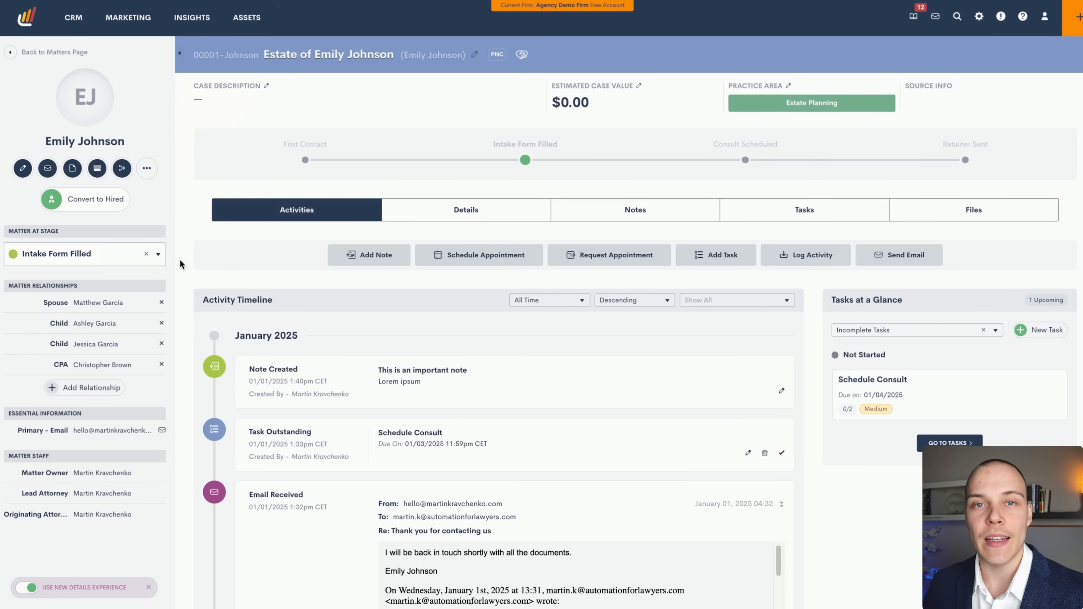
# Open the Basic Intake Form prefilled for the estate matter from the custom form picker.
pyautogui.click(98, 167)
pyautogui.click(746, 67)
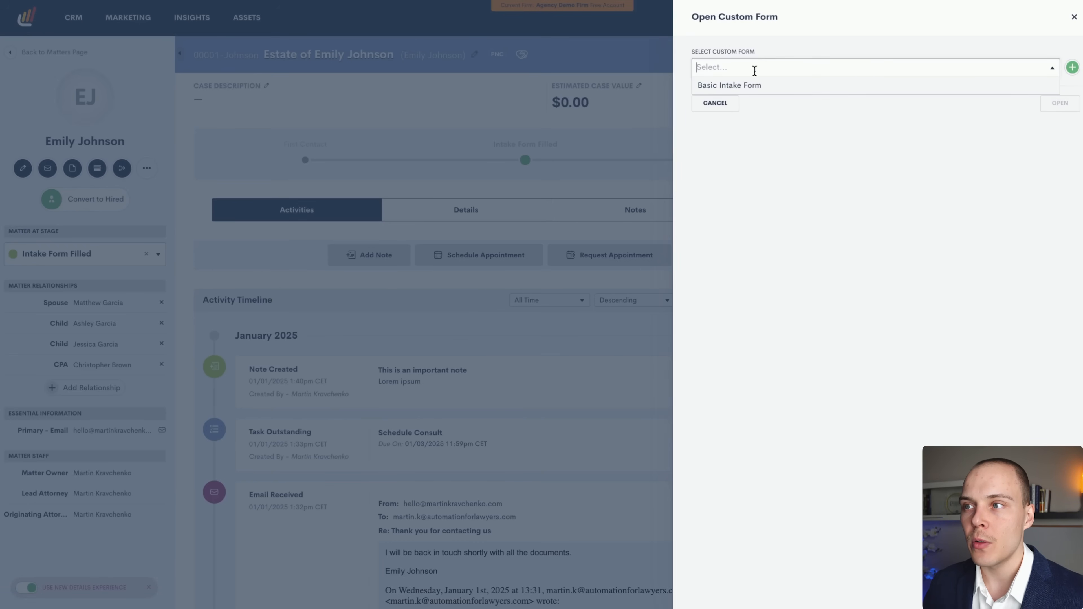
pyautogui.click(751, 86)
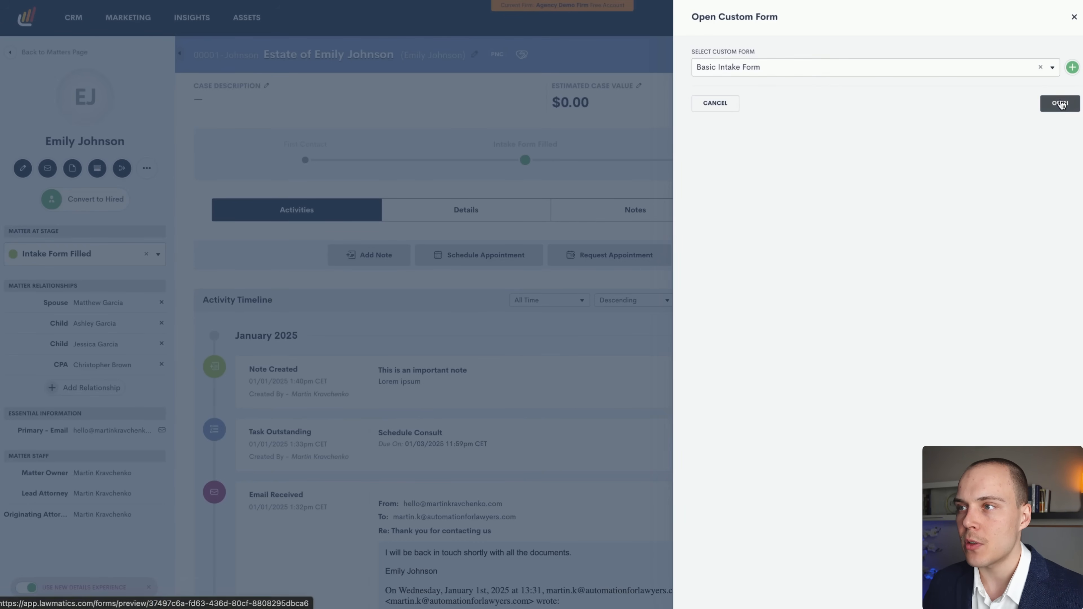
pyautogui.click(1059, 103)
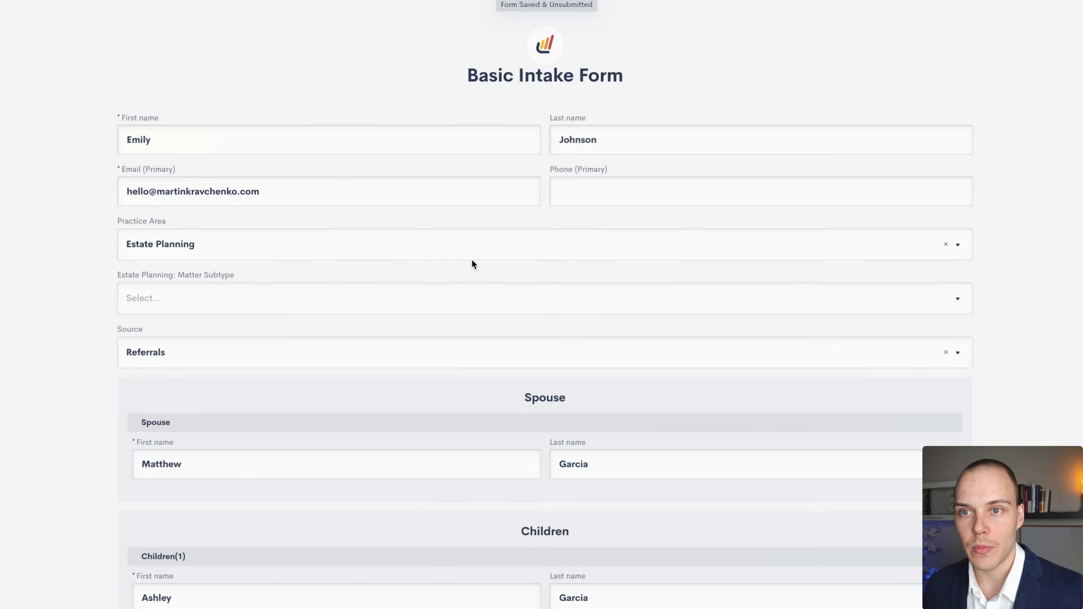
# Set the Estate Planning matter subtype to Trust.
pyautogui.click(147, 138)
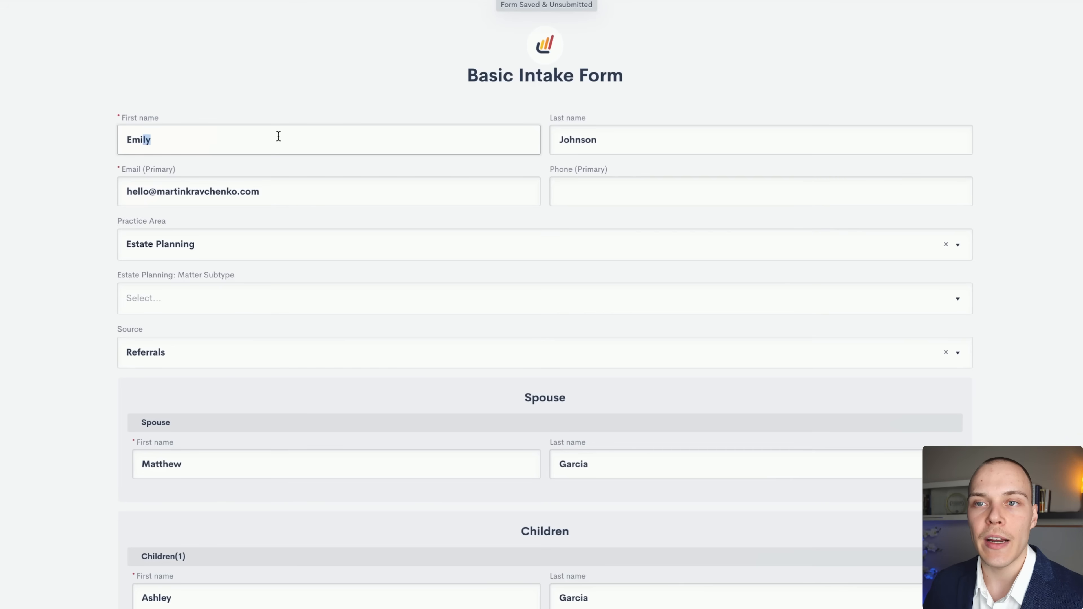
pyautogui.scroll(-6, 223, 229)
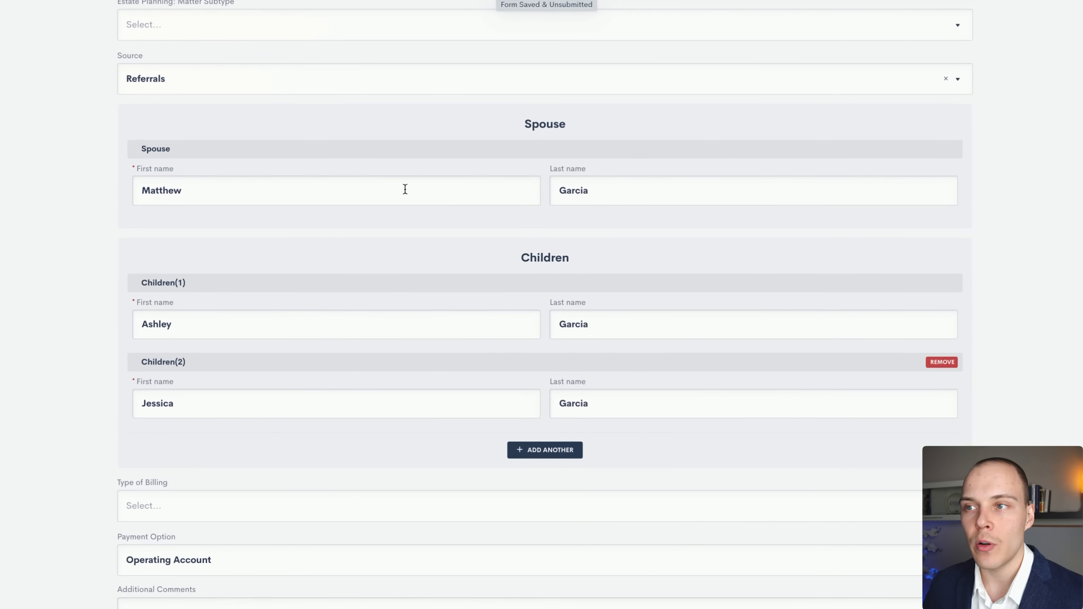
pyautogui.scroll(-2, 485, 420)
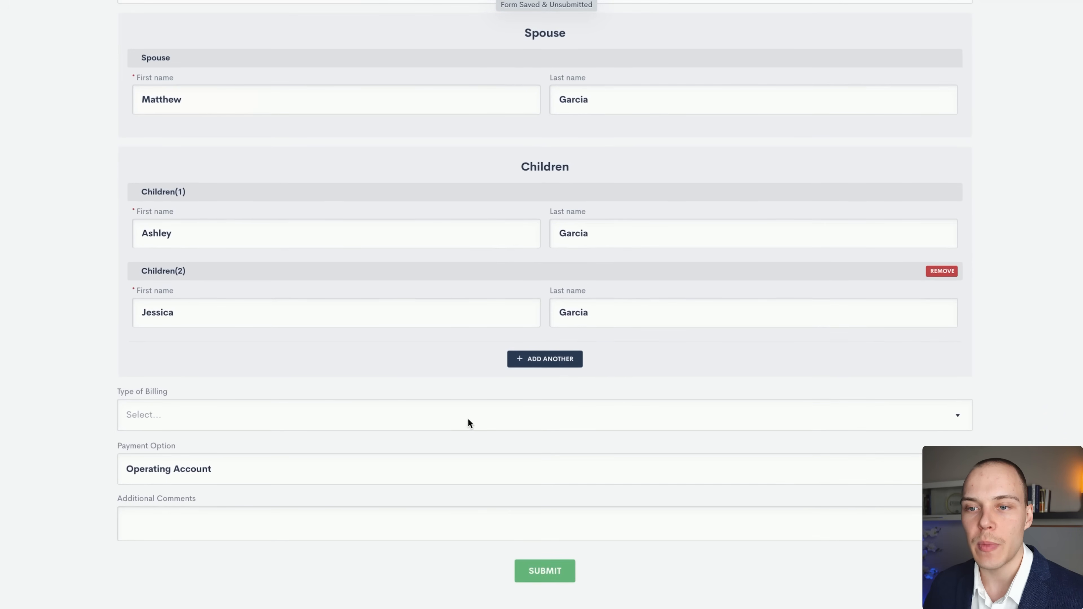
pyautogui.scroll(8, 467, 423)
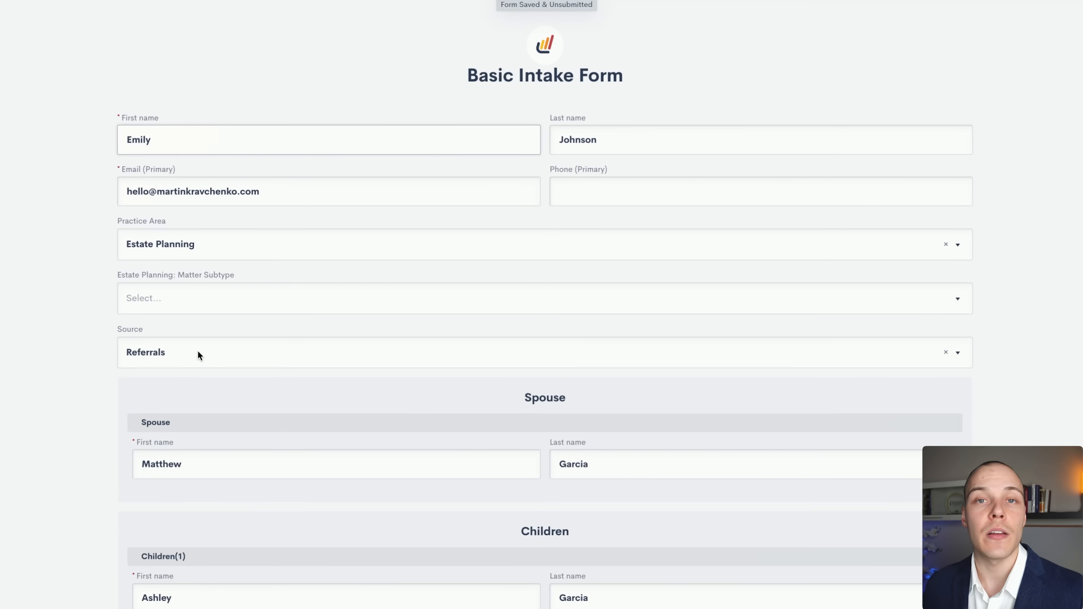
pyautogui.click(187, 299)
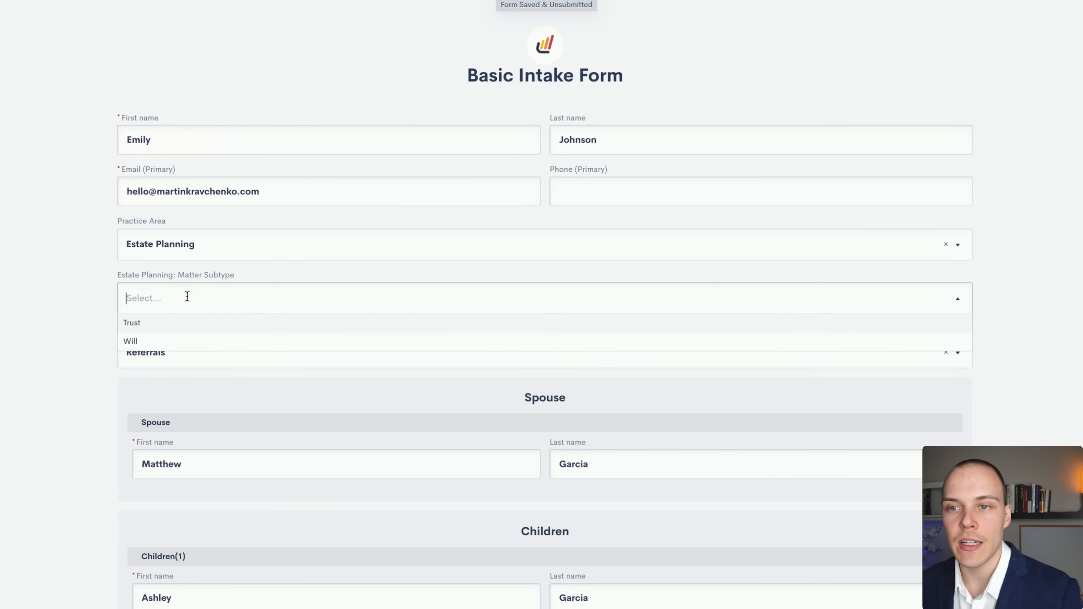
pyautogui.click(172, 325)
# Set the billing type to Flat Fee with a 5000 initial payment.
pyautogui.scroll(-8, 311, 323)
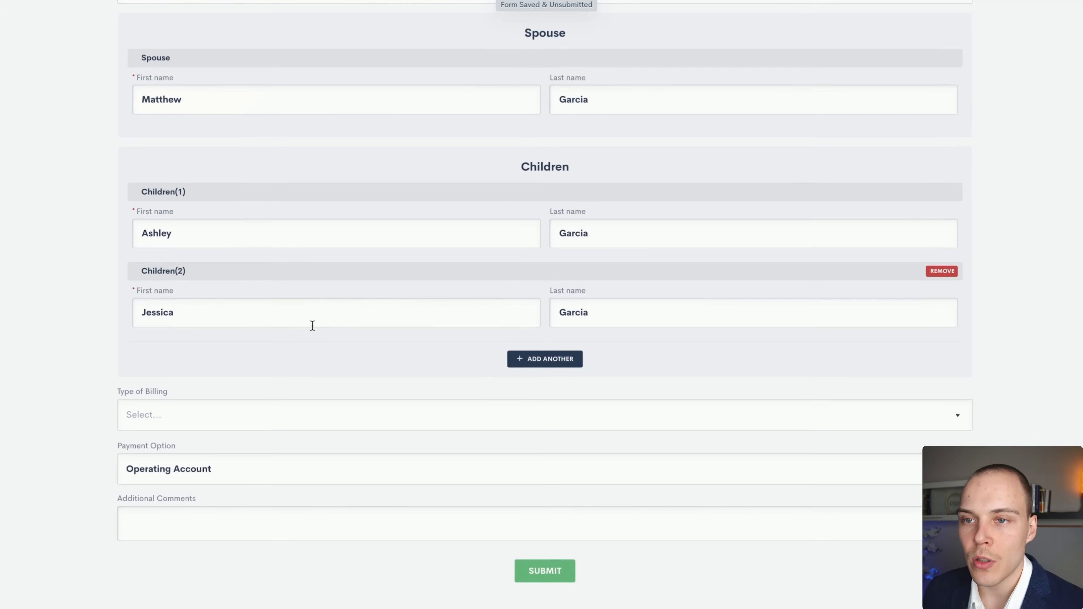
pyautogui.click(139, 408)
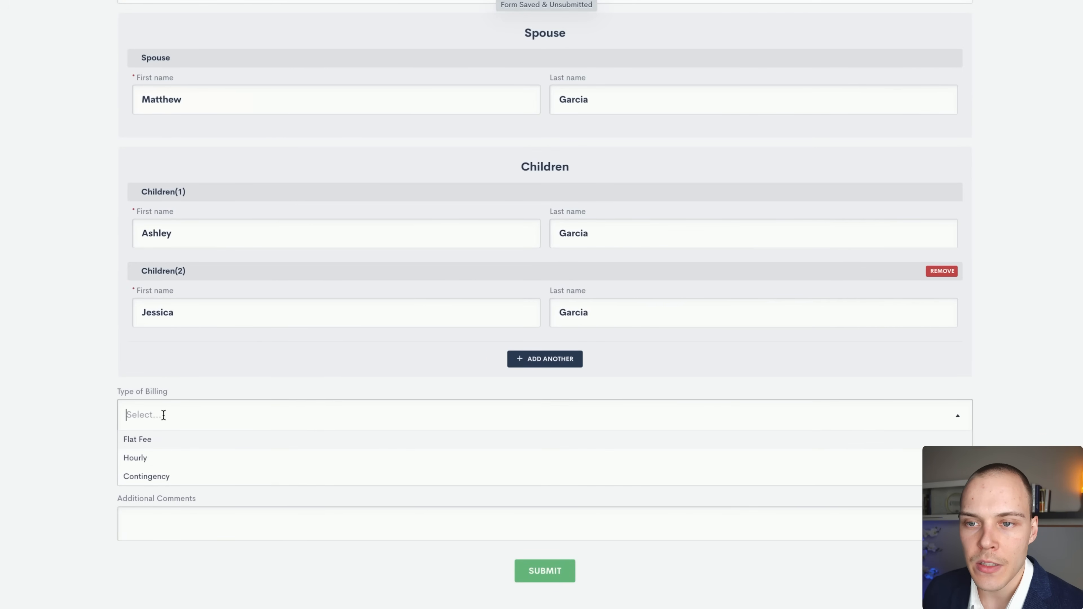
pyautogui.click(153, 438)
pyautogui.scroll(-1, 192, 368)
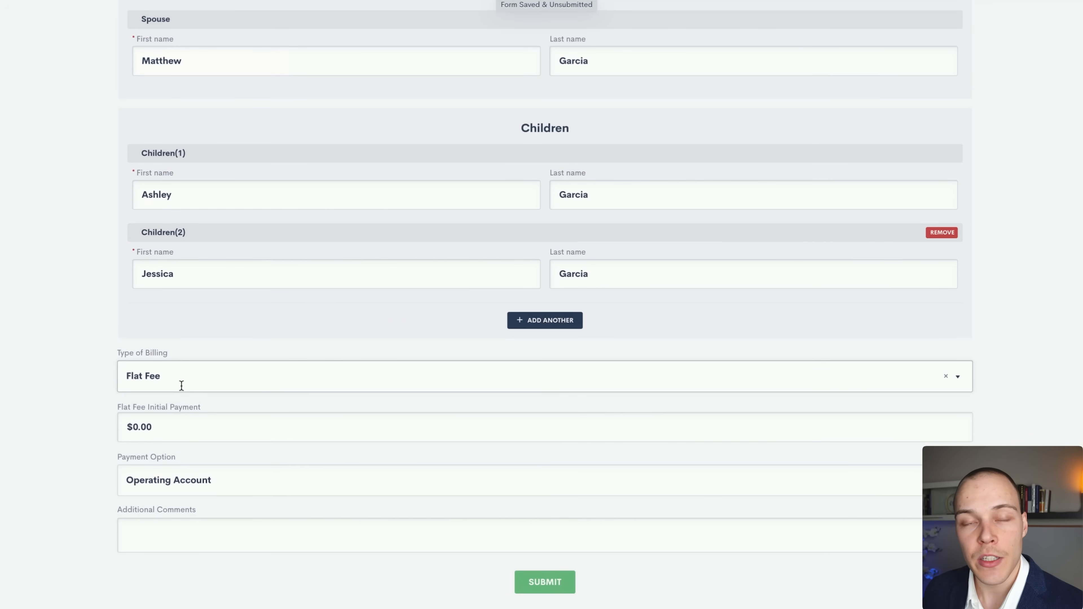
pyautogui.click(182, 375)
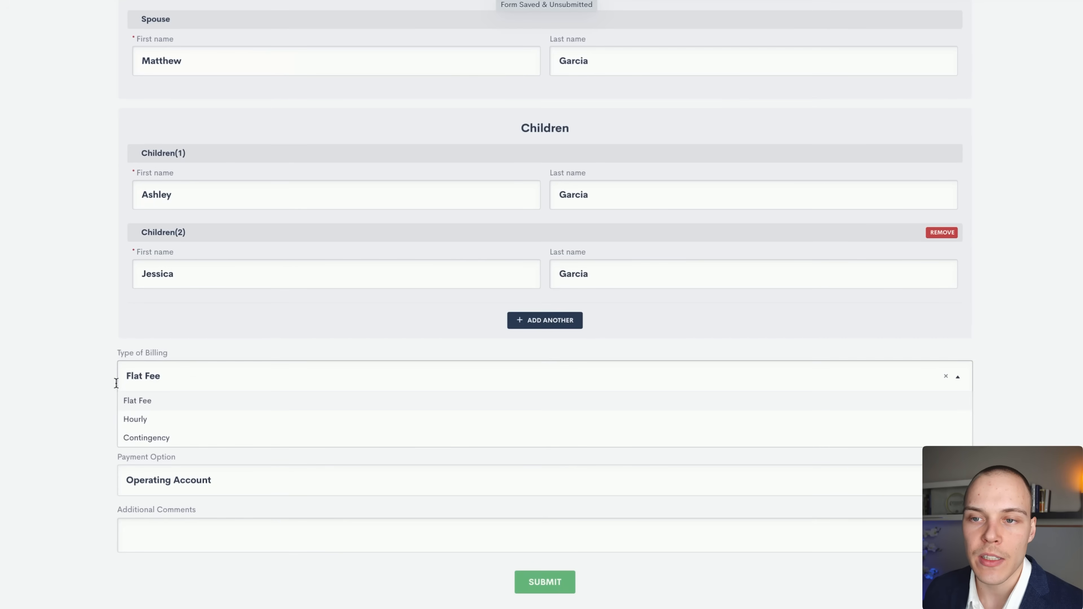
pyautogui.click(152, 403)
pyautogui.click(178, 432)
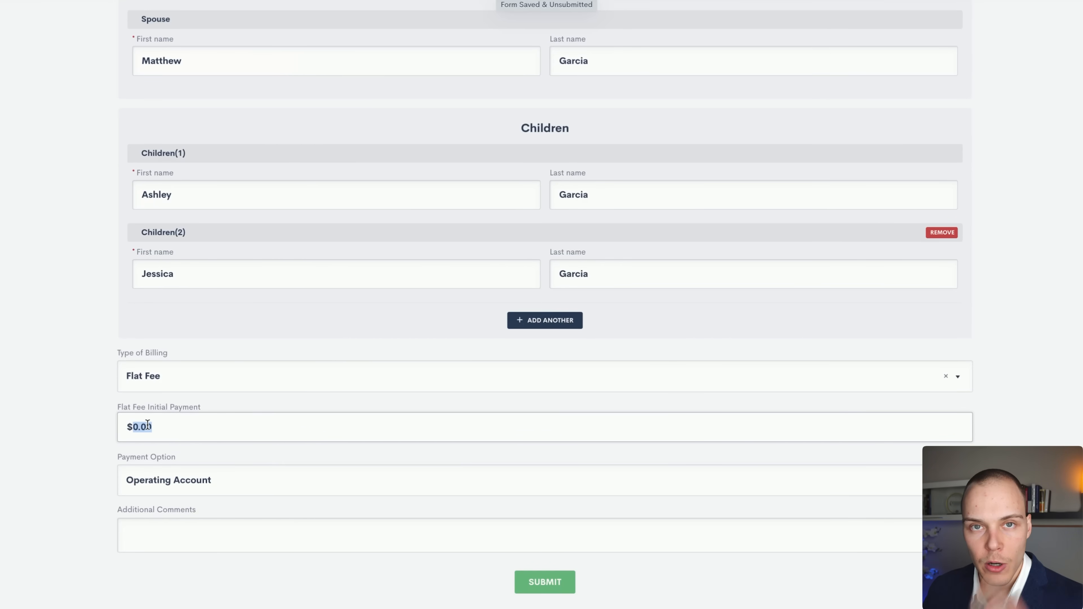
pyautogui.click(171, 389)
pyautogui.click(160, 417)
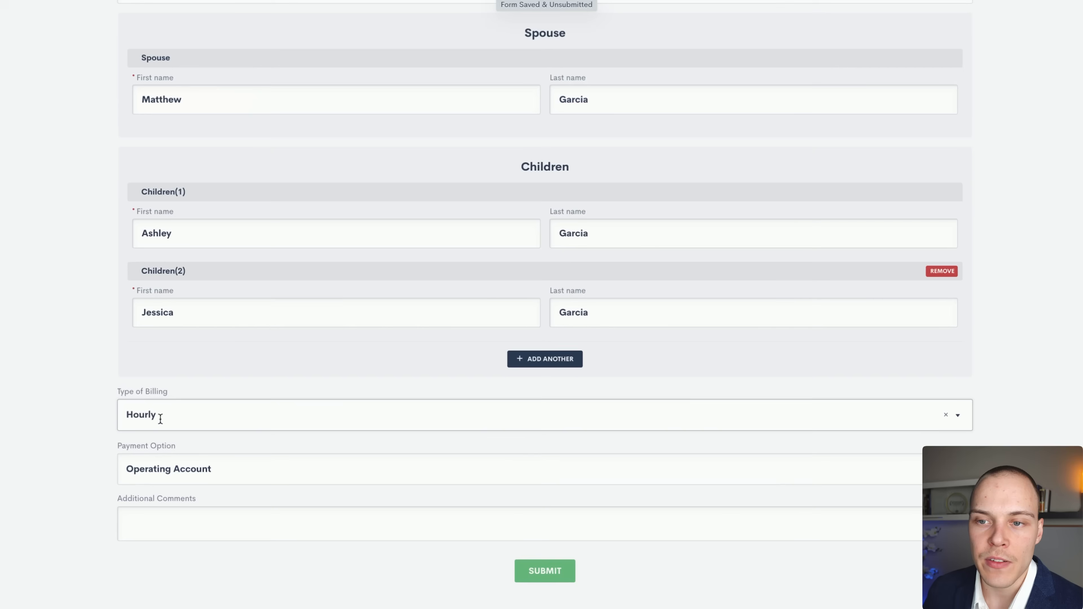
pyautogui.click(178, 419)
pyautogui.click(166, 438)
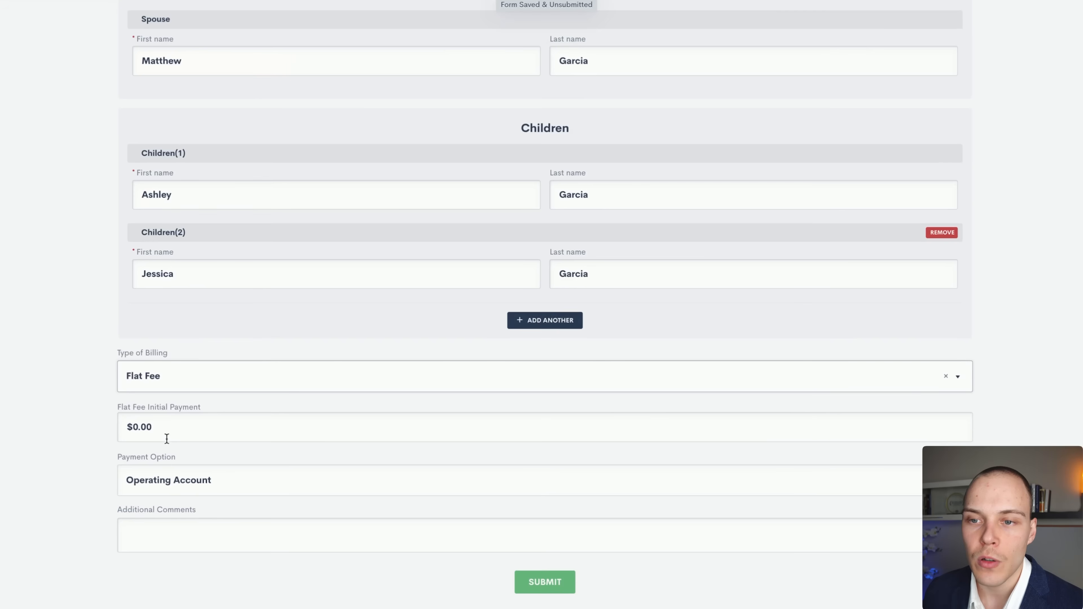
pyautogui.click(169, 435)
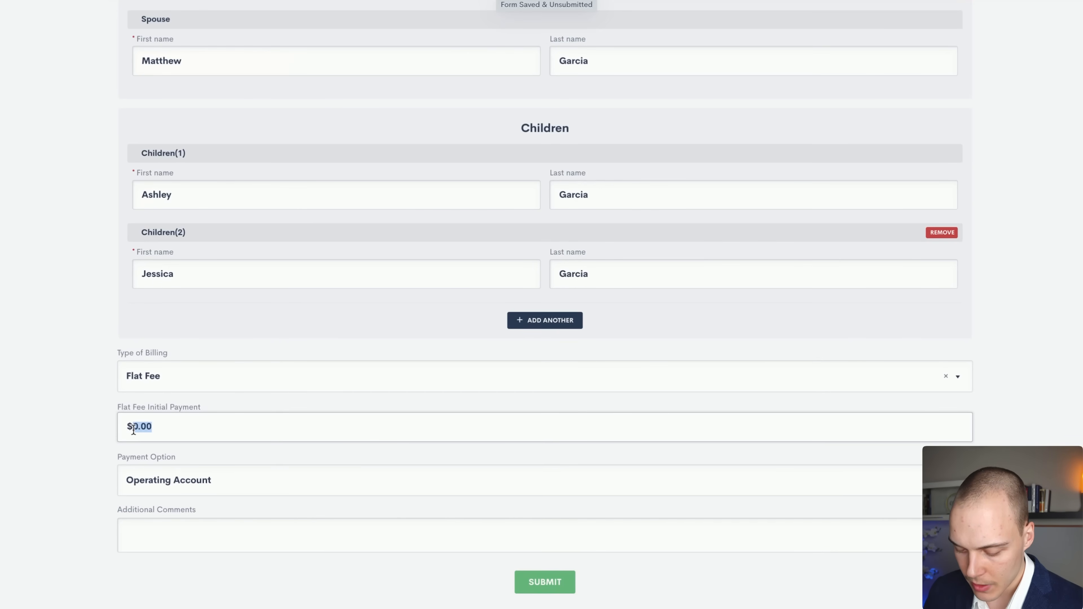
pyautogui.write('5000')
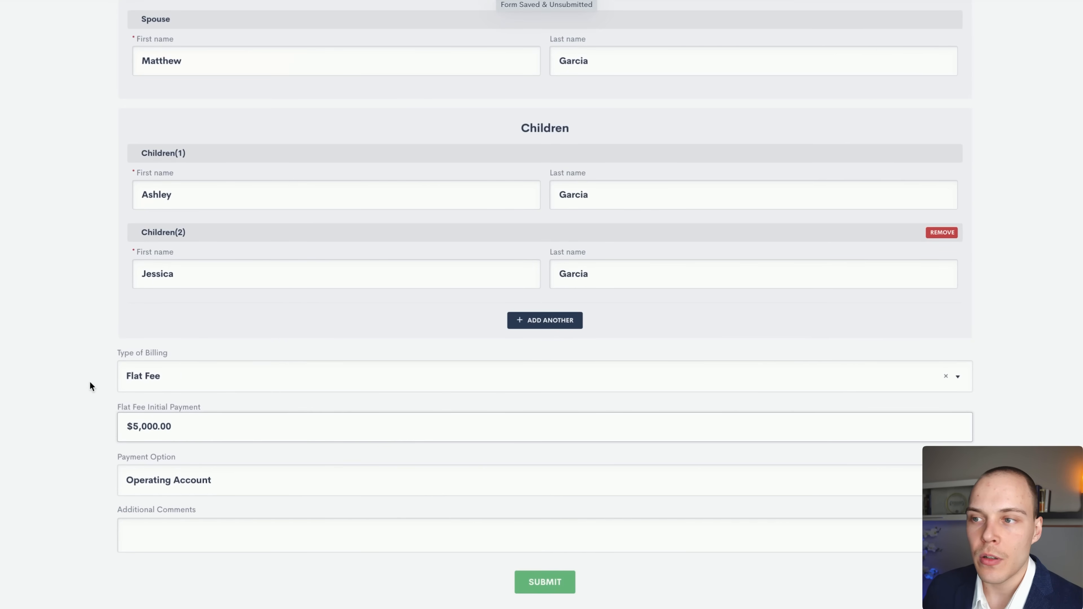
pyautogui.scroll(2, 102, 367)
# Add a third child entry and enter the child's first and last name.
pyautogui.click(563, 403)
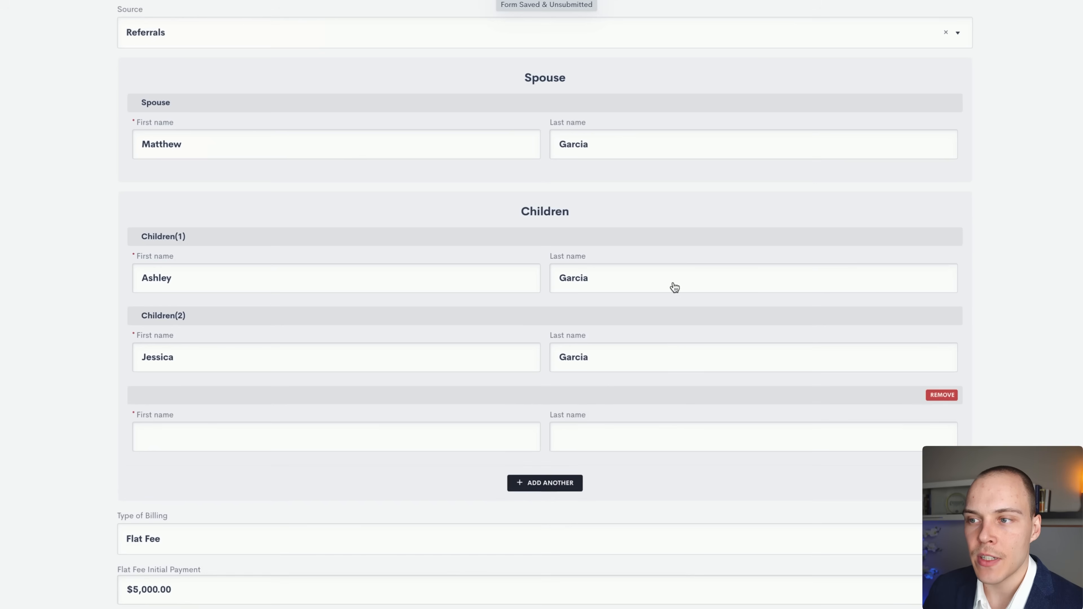
pyautogui.click(180, 432)
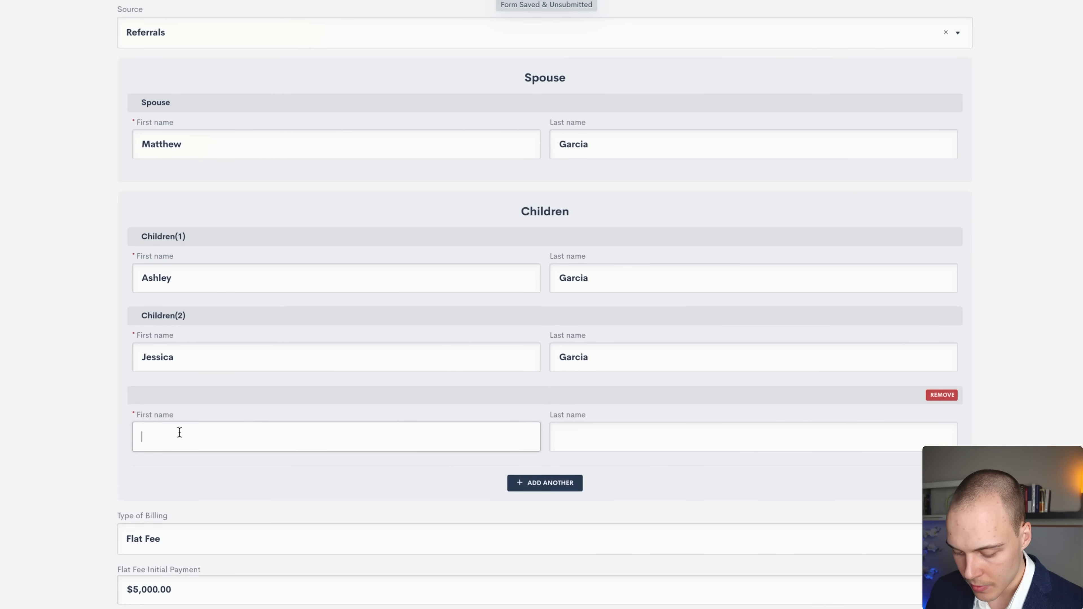
pyautogui.press('Tab')
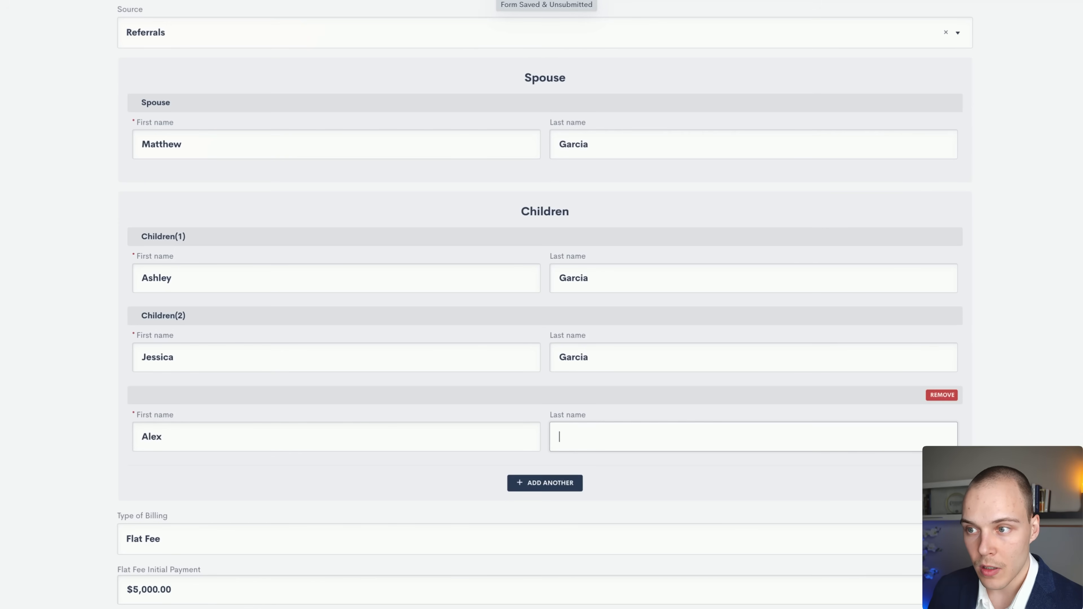
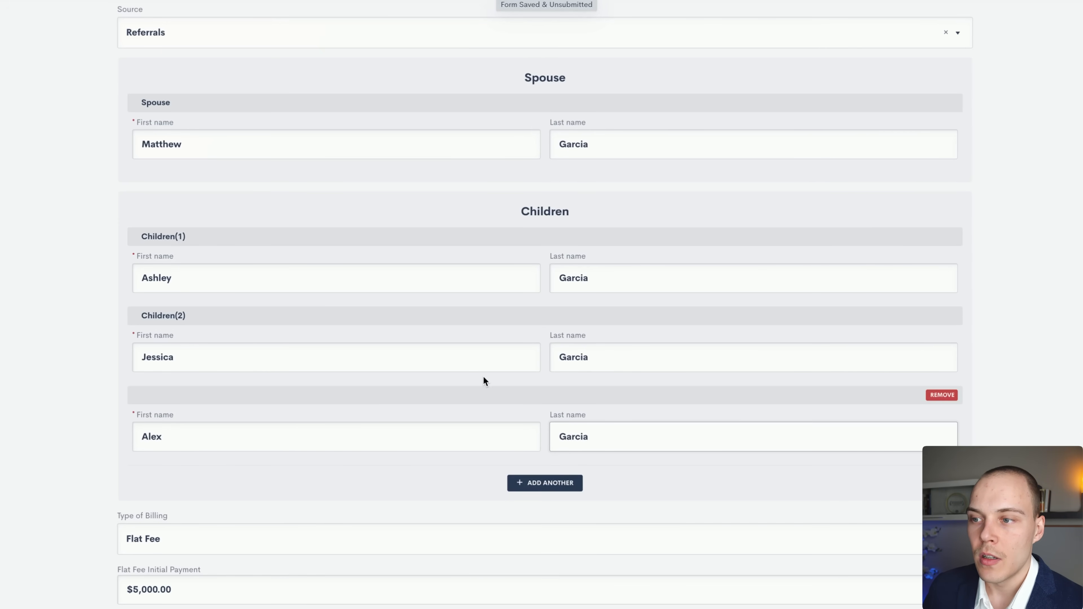
pyautogui.click(487, 378)
pyautogui.scroll(8, 500, 366)
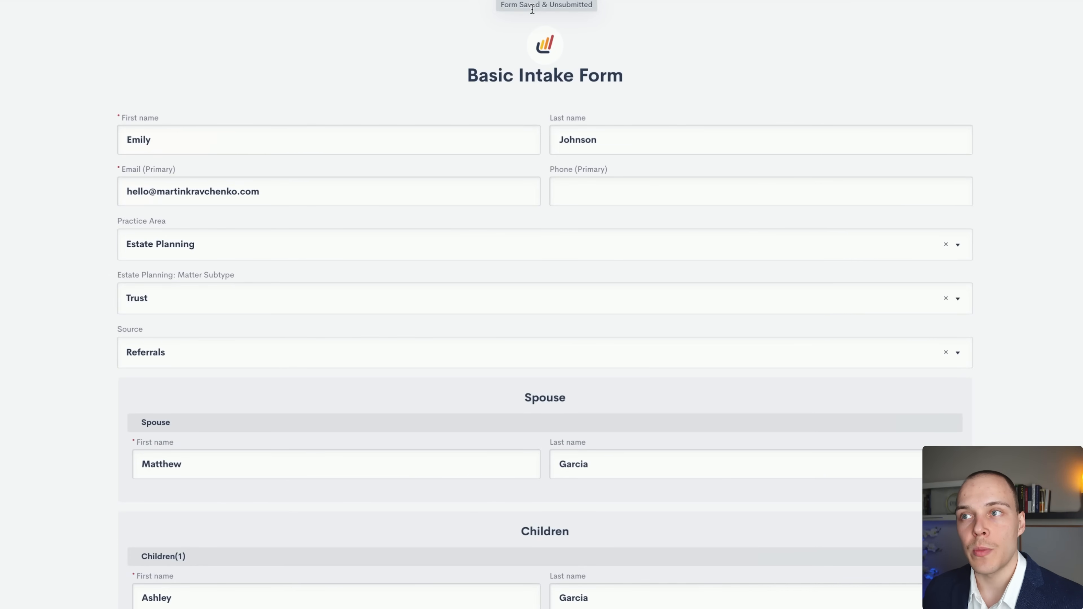
pyautogui.scroll(-12, 615, 148)
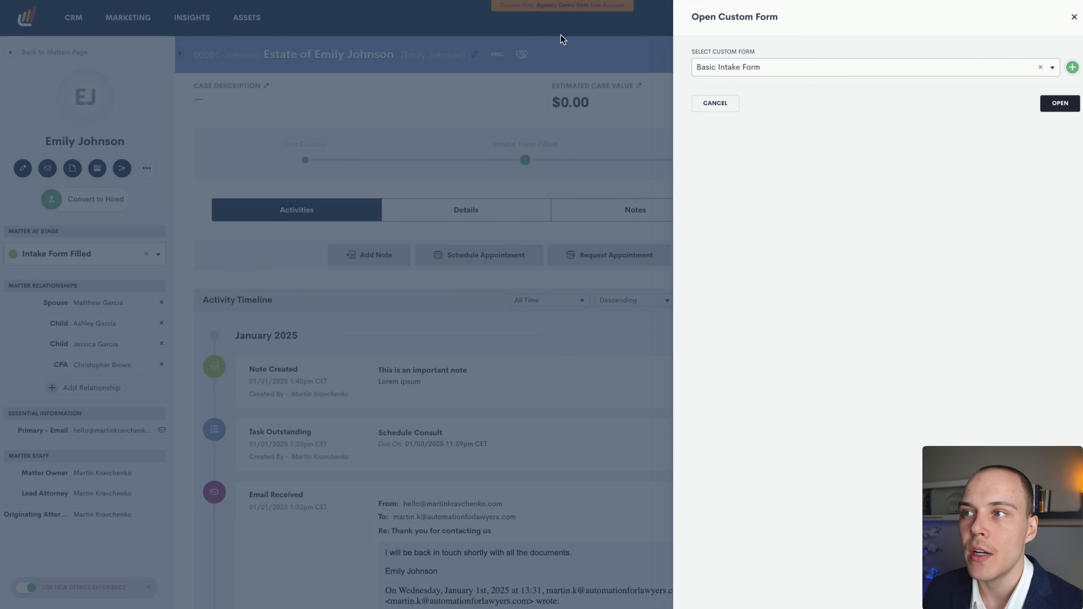
# Reopen the Basic Intake Form and add a third child with first and last name.
pyautogui.click(1059, 103)
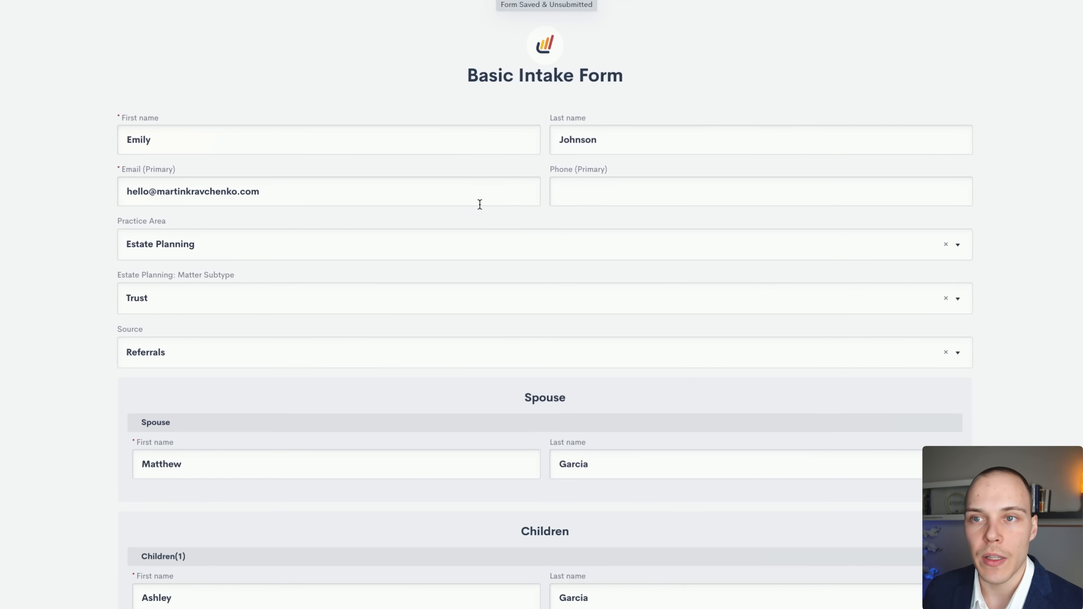
pyautogui.scroll(-10, 150, 302)
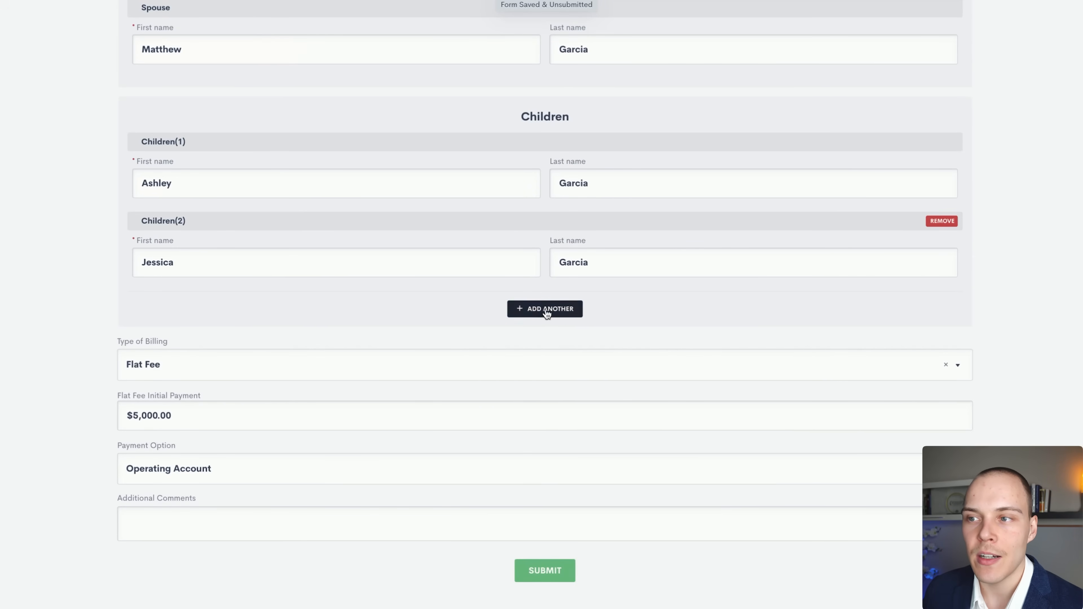
pyautogui.scroll(3, 547, 315)
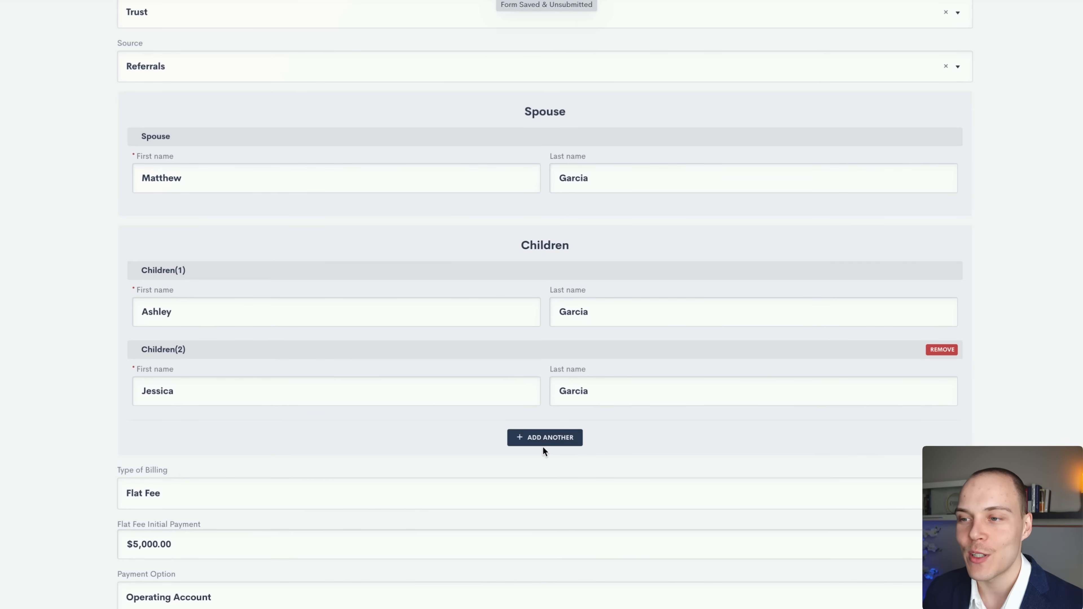
pyautogui.click(540, 442)
pyautogui.click(235, 459)
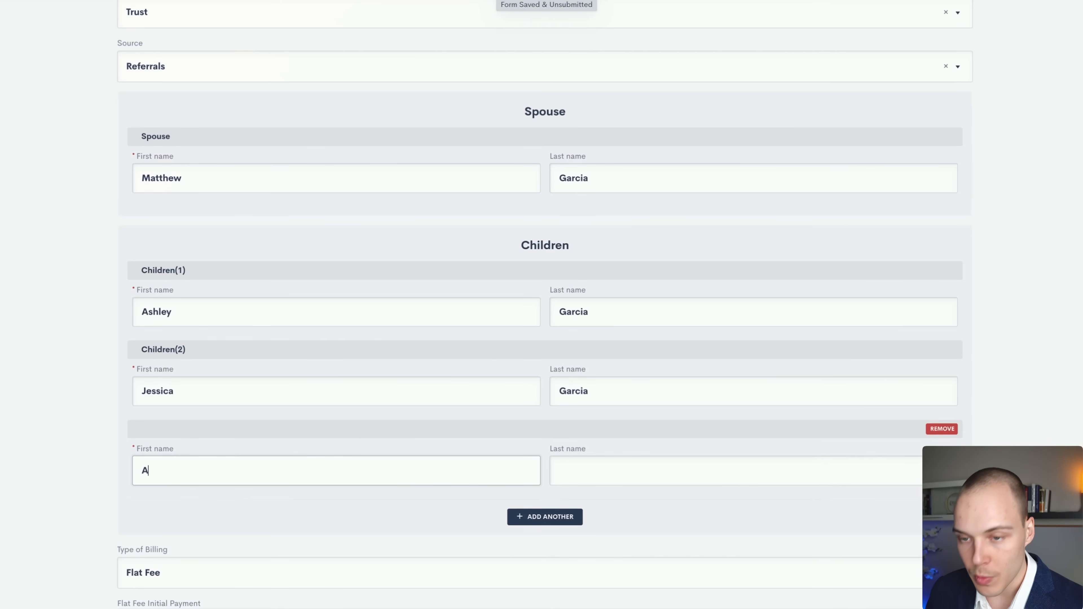
pyautogui.press('Tab')
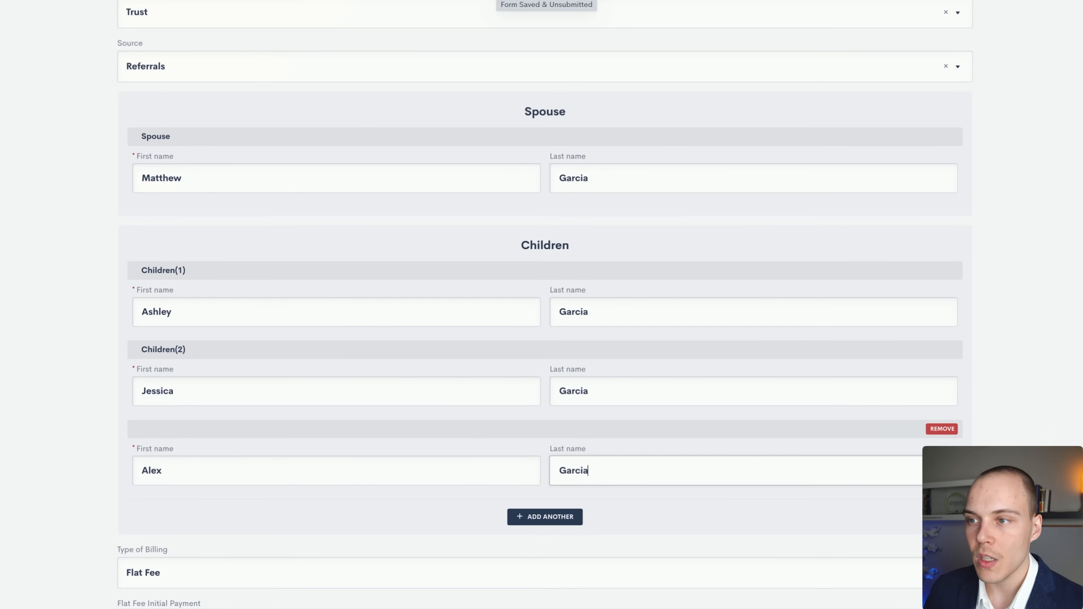
# Submit the intake form and close the custom form picker.
pyautogui.scroll(-5, 234, 460)
pyautogui.click(540, 571)
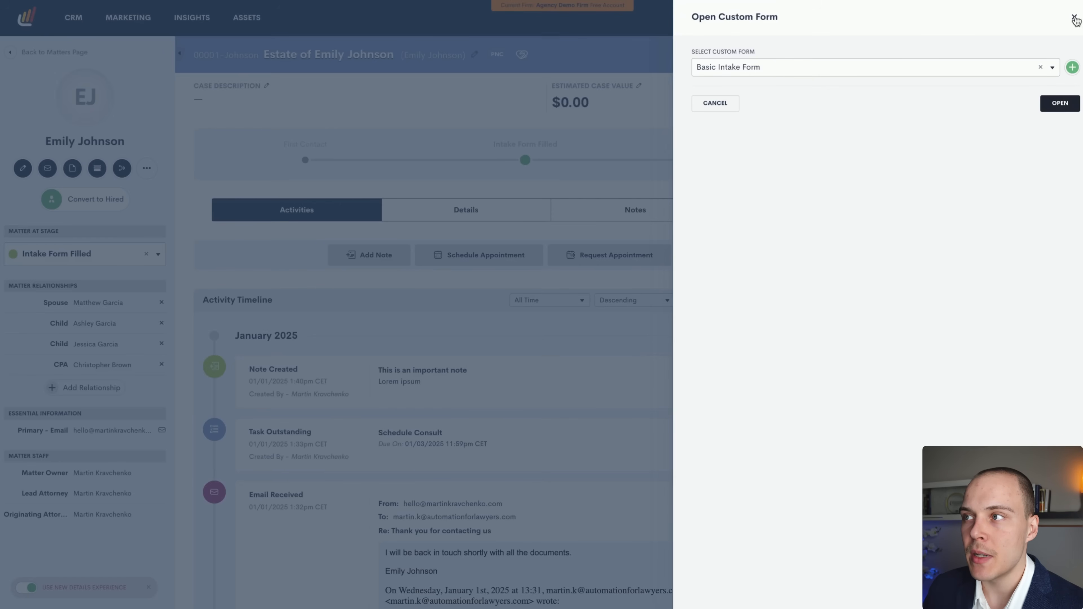
pyautogui.click(1072, 16)
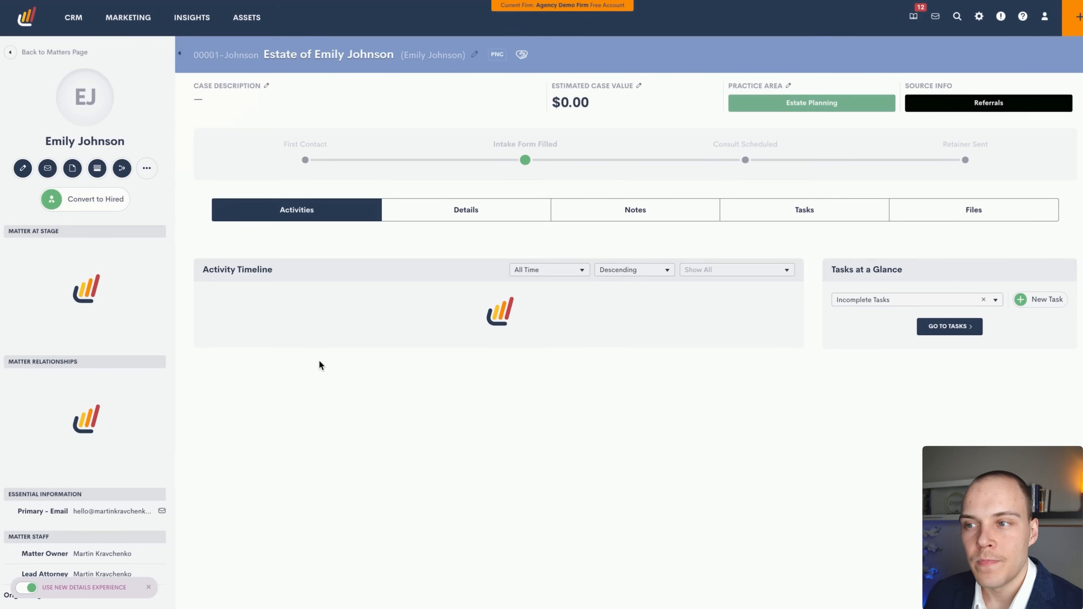
# Verify the matter details show Trust subtype and $5,000.00 Flat Fee billing, then reopen the form picker.
pyautogui.moveTo(308, 283); pyautogui.dragTo(106, 348)
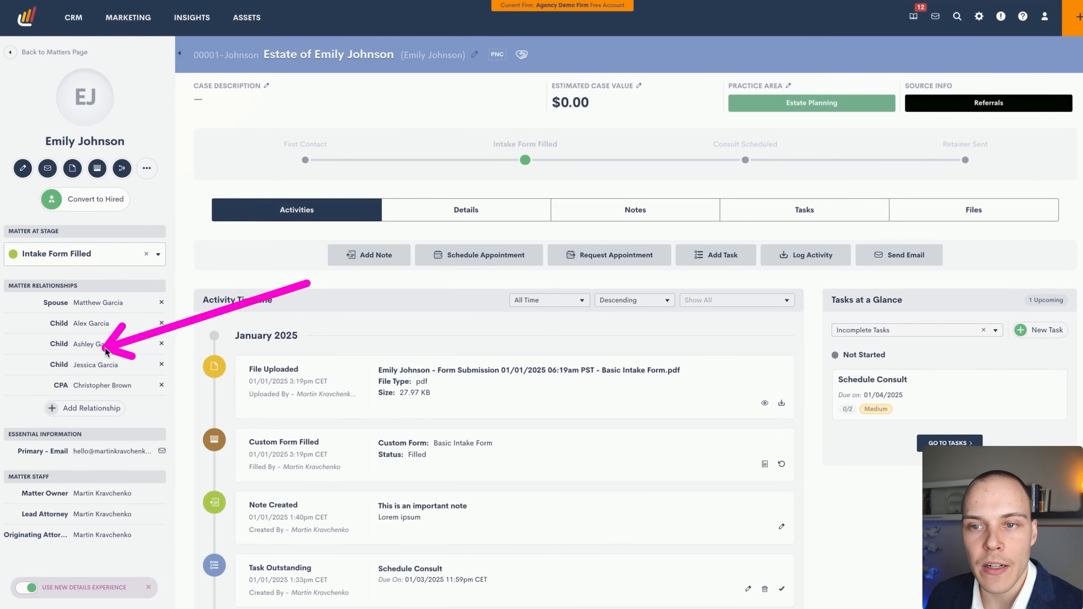
pyautogui.click(489, 219)
pyautogui.scroll(-5, 417, 310)
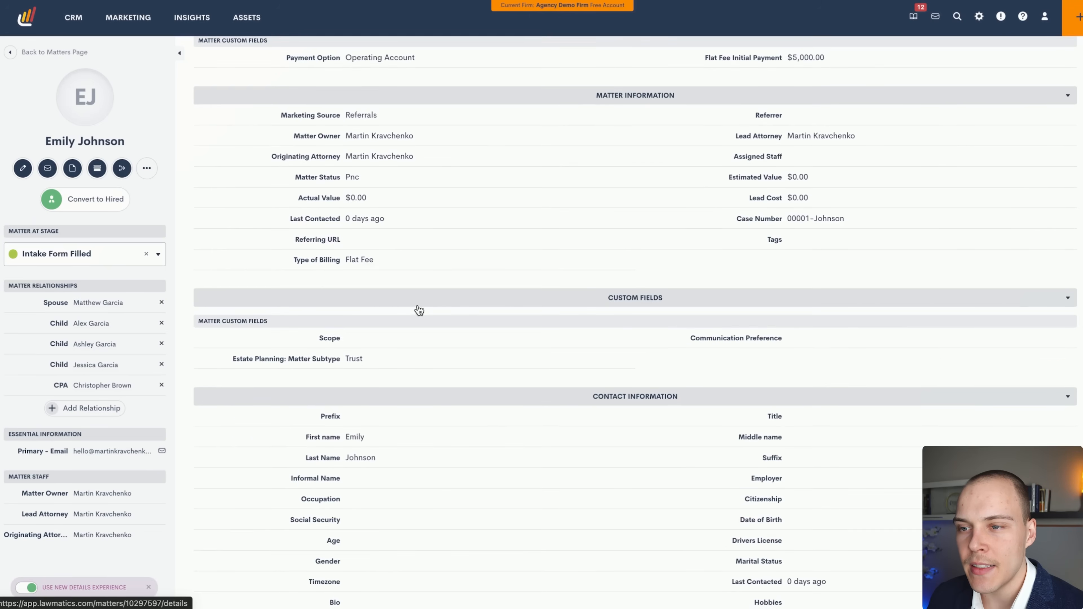
pyautogui.moveTo(557, 188); pyautogui.dragTo(357, 354)
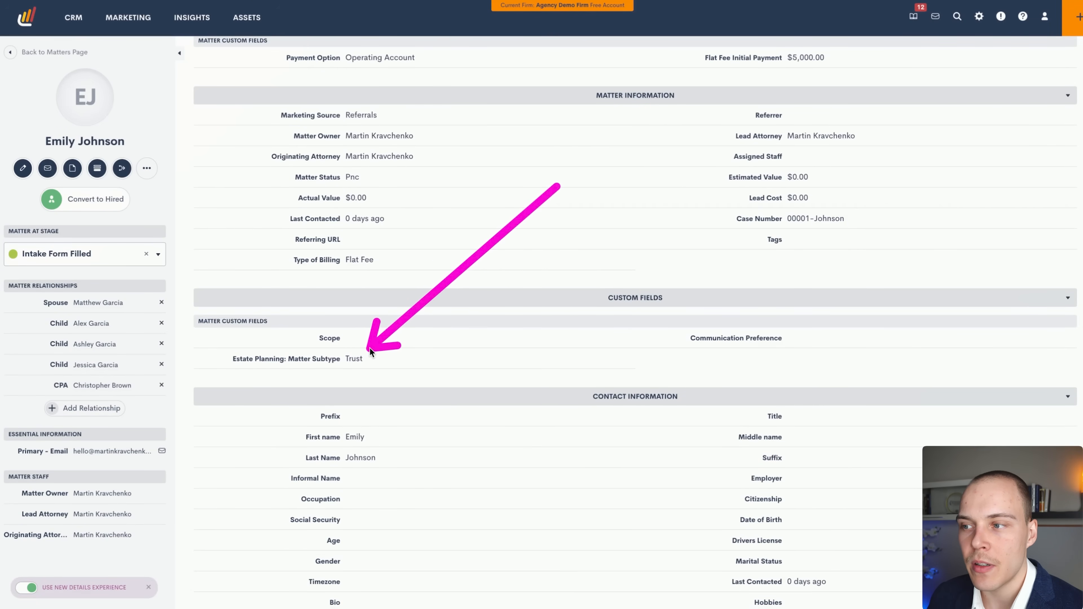
pyautogui.scroll(5, 459, 346)
pyautogui.moveTo(537, 412)
pyautogui.mouseDown()
pyautogui.moveTo(735, 301)
pyautogui.moveTo(789, 301)
pyautogui.mouseUp()
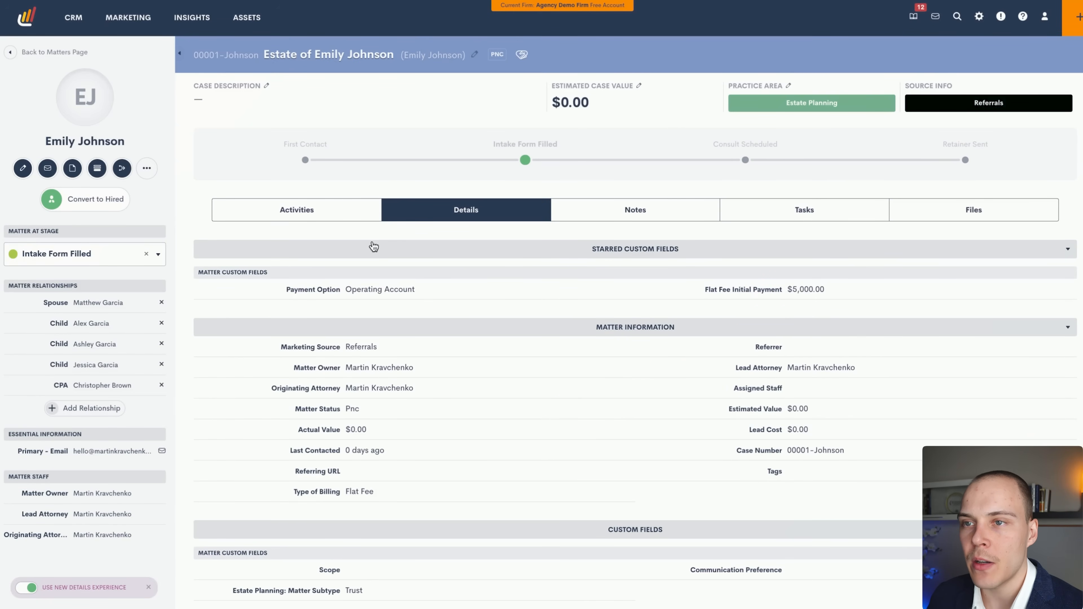
pyautogui.click(311, 214)
pyautogui.click(98, 169)
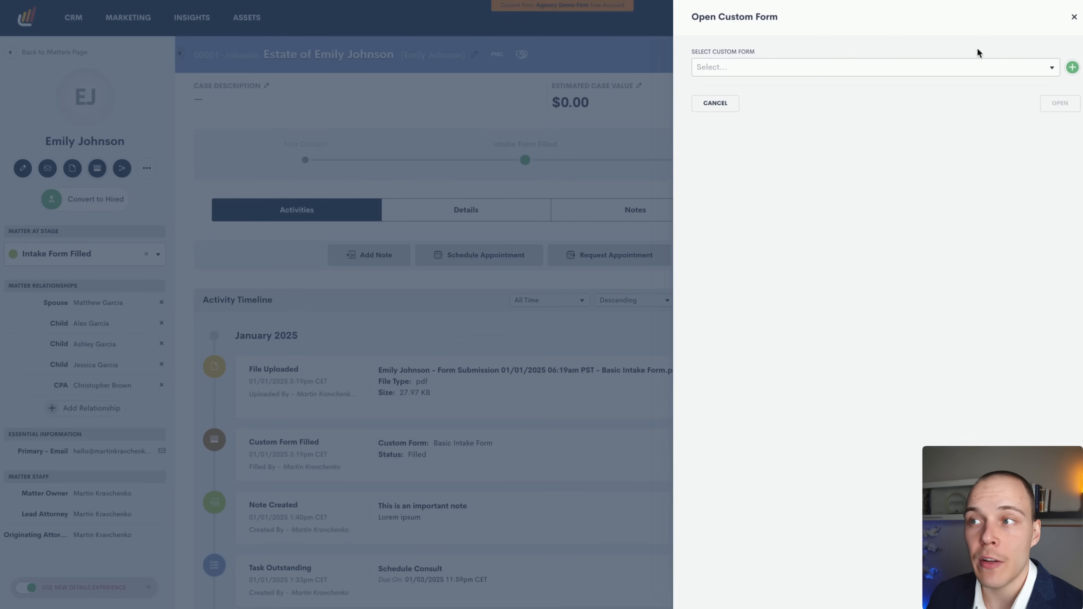
# Reopen the submitted Basic Intake Form to review its children, then close back to the matter timeline.
pyautogui.click(798, 73)
pyautogui.click(773, 88)
pyautogui.click(1065, 112)
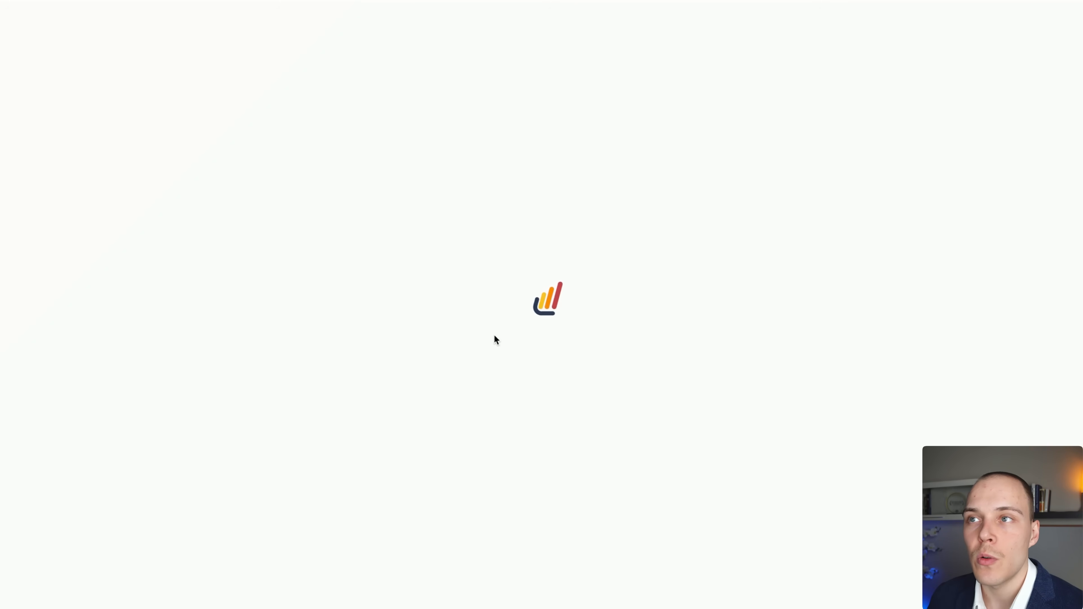
pyautogui.scroll(-10, 174, 382)
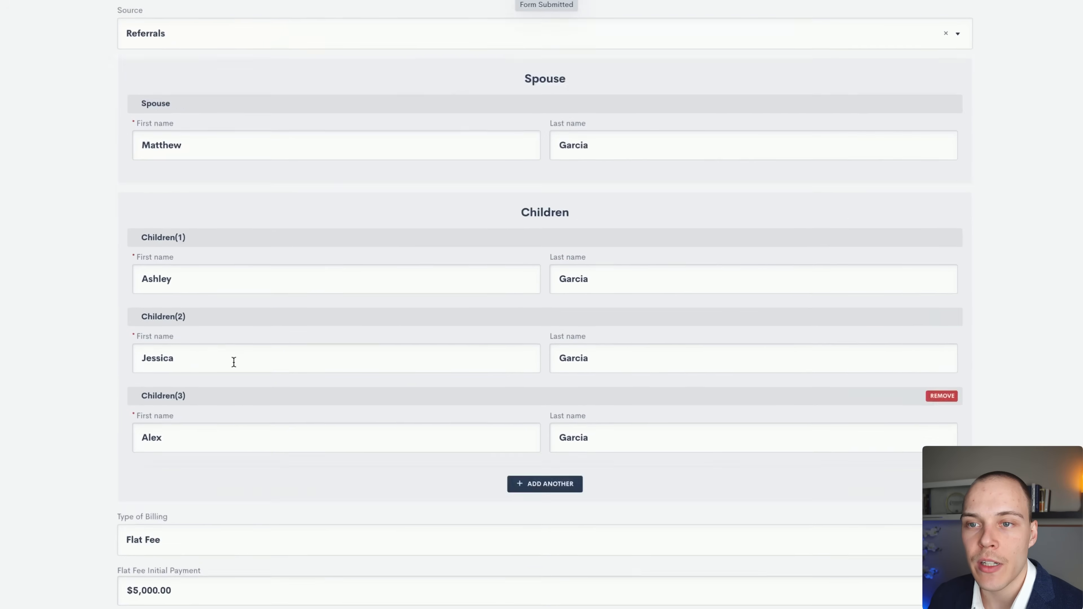
pyautogui.scroll(10, 339, 363)
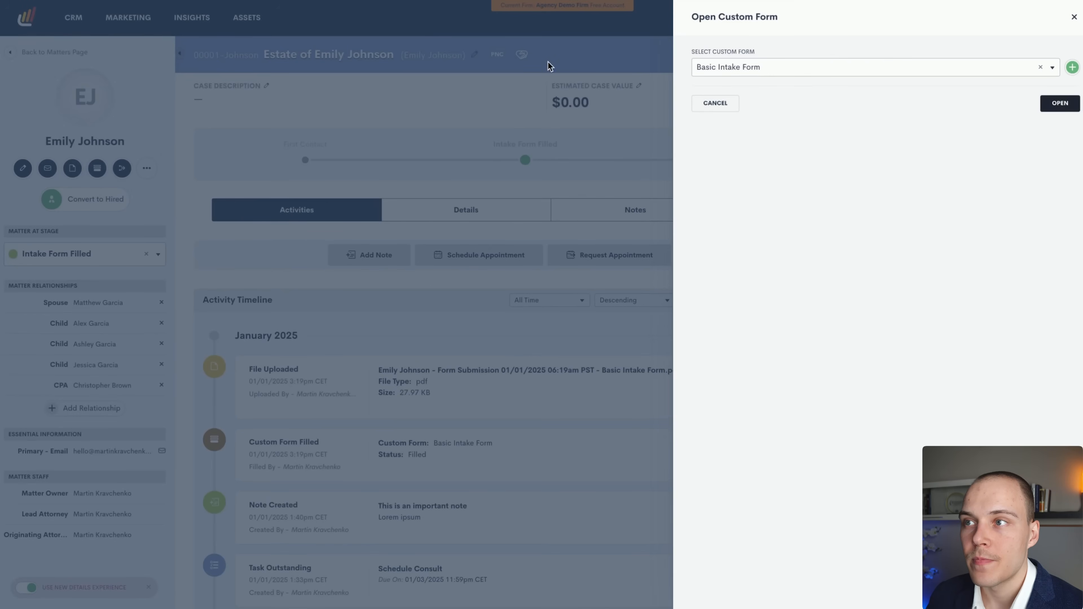
pyautogui.click(552, 68)
pyautogui.scroll(-2, 417, 433)
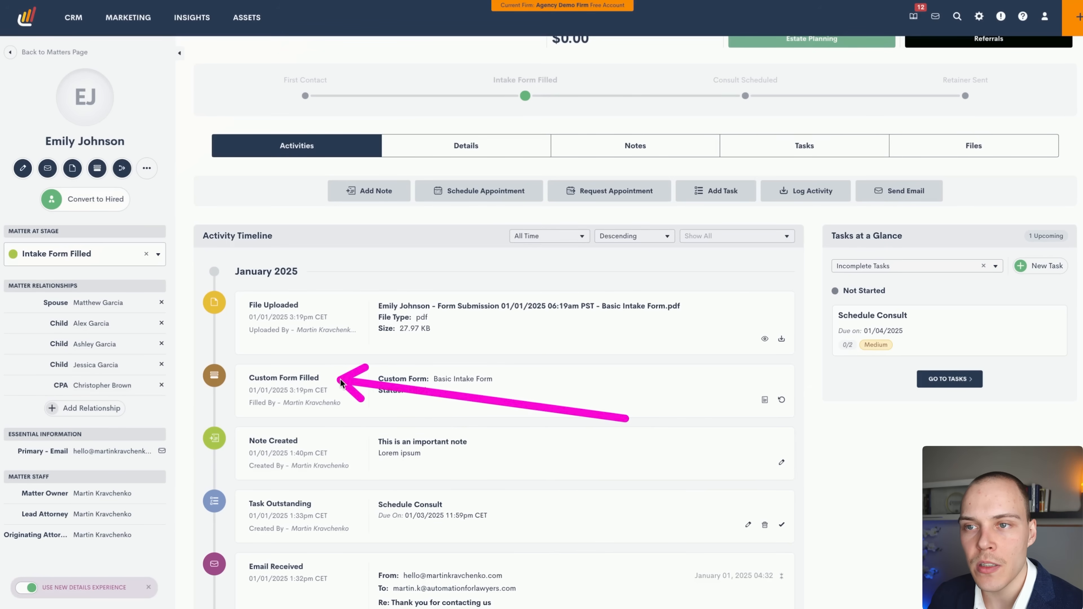
# Review the Basic Intake Form submission values, then switch back to the estate matter page.
pyautogui.click(766, 401)
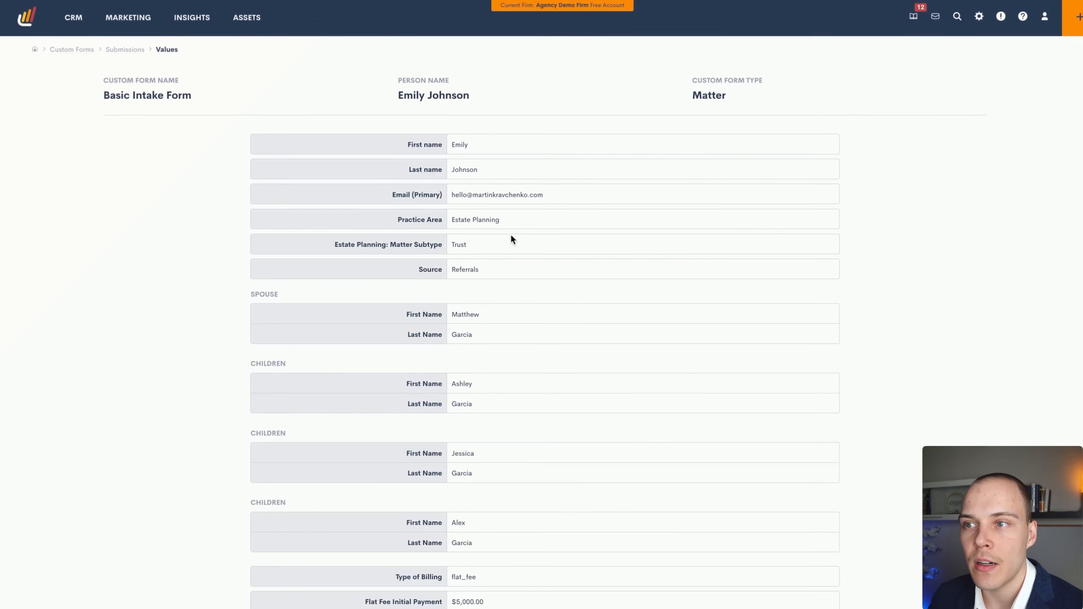
pyautogui.scroll(-1, 512, 188)
pyautogui.scroll(1, 515, 208)
pyautogui.press('super+w')
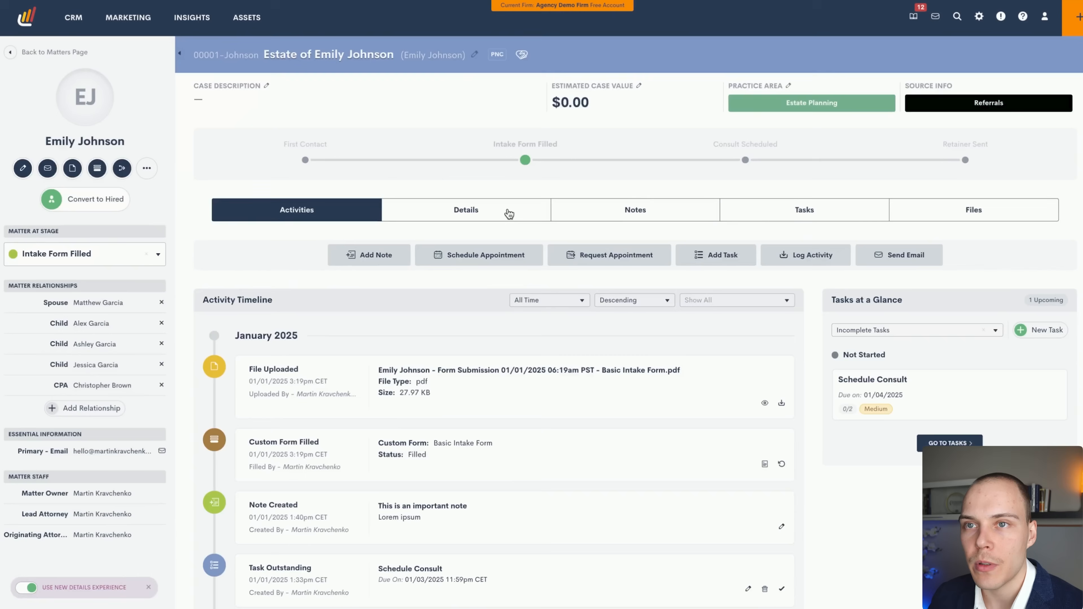
# Preview the intake form PDF in the matter's Files, then check Details and return to Activities.
pyautogui.click(929, 216)
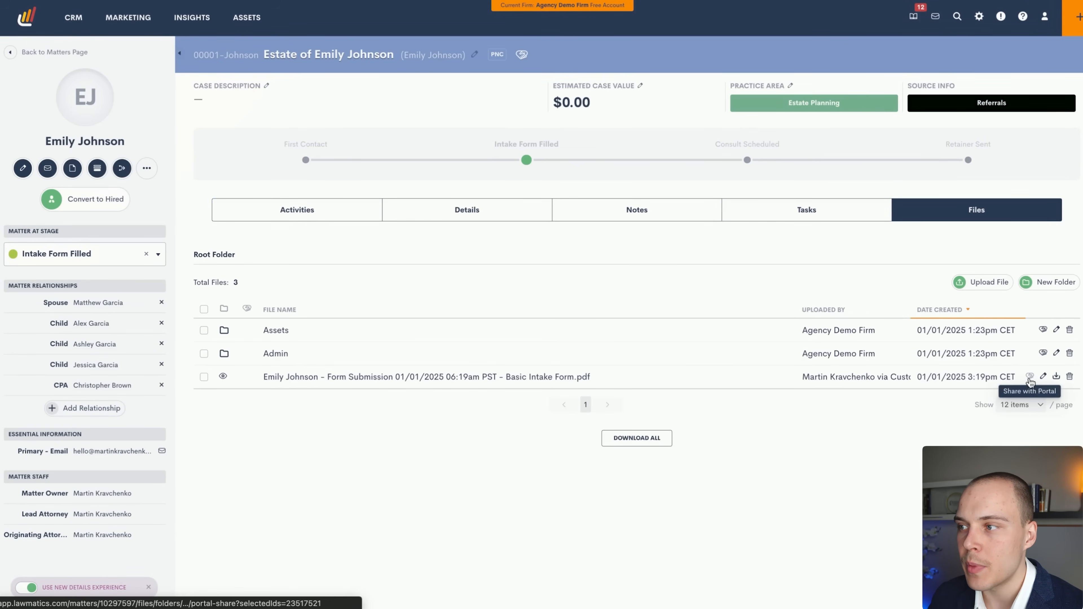
pyautogui.click(223, 376)
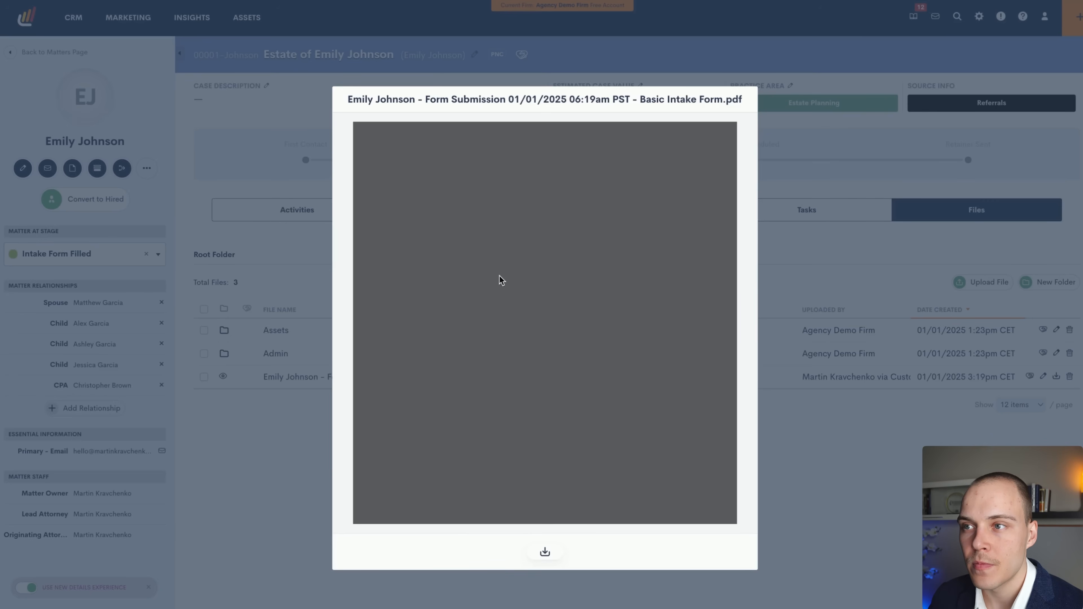
pyautogui.scroll(-2, 529, 272)
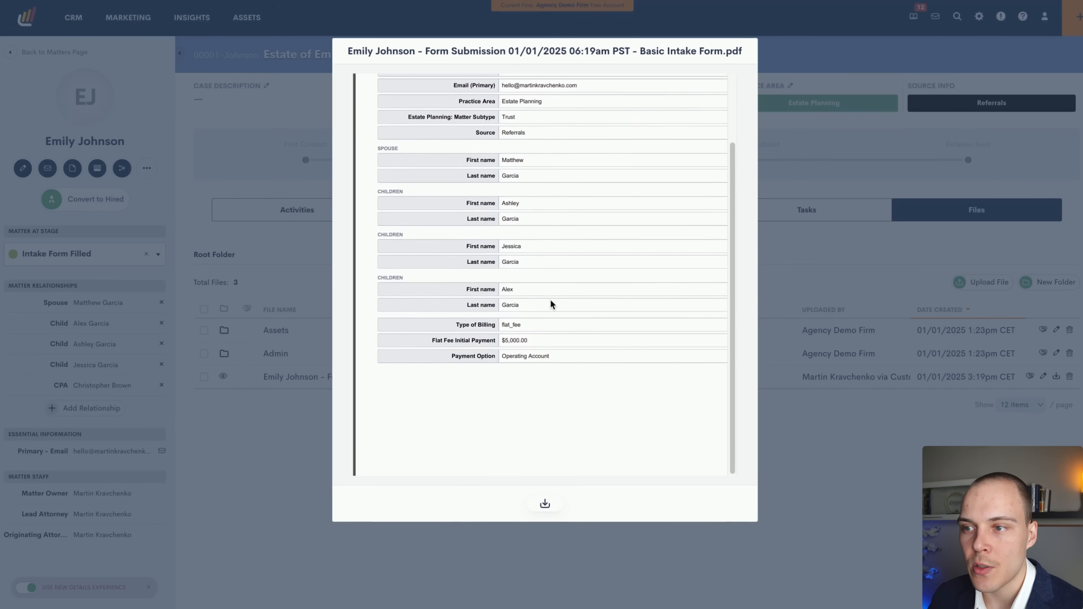
pyautogui.scroll(3, 554, 301)
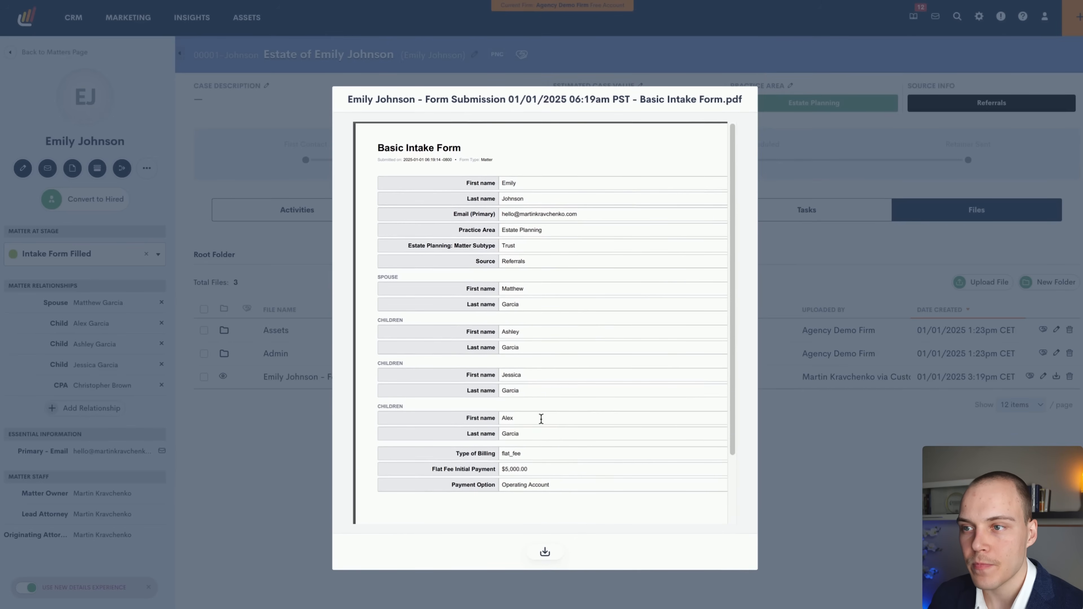
pyautogui.scroll(-2, 553, 309)
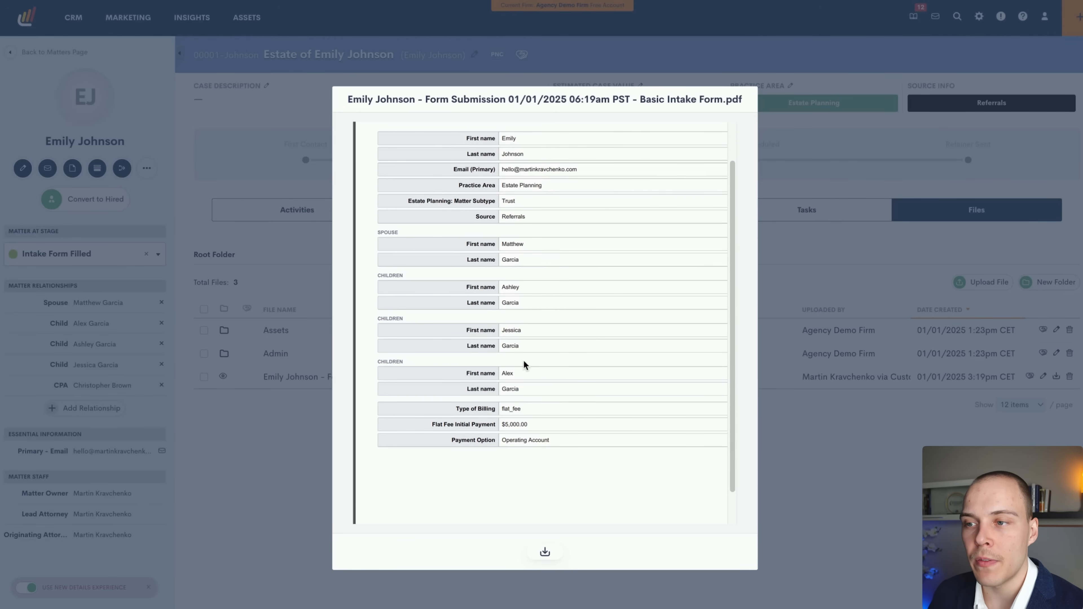
pyautogui.moveTo(620, 222); pyautogui.dragTo(519, 409)
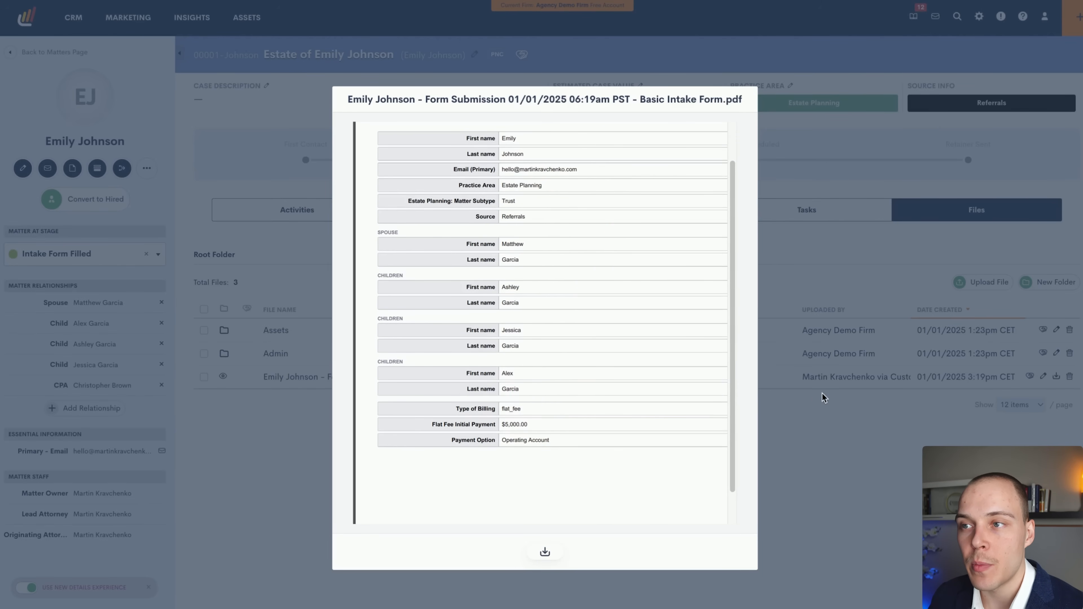
pyautogui.click(825, 398)
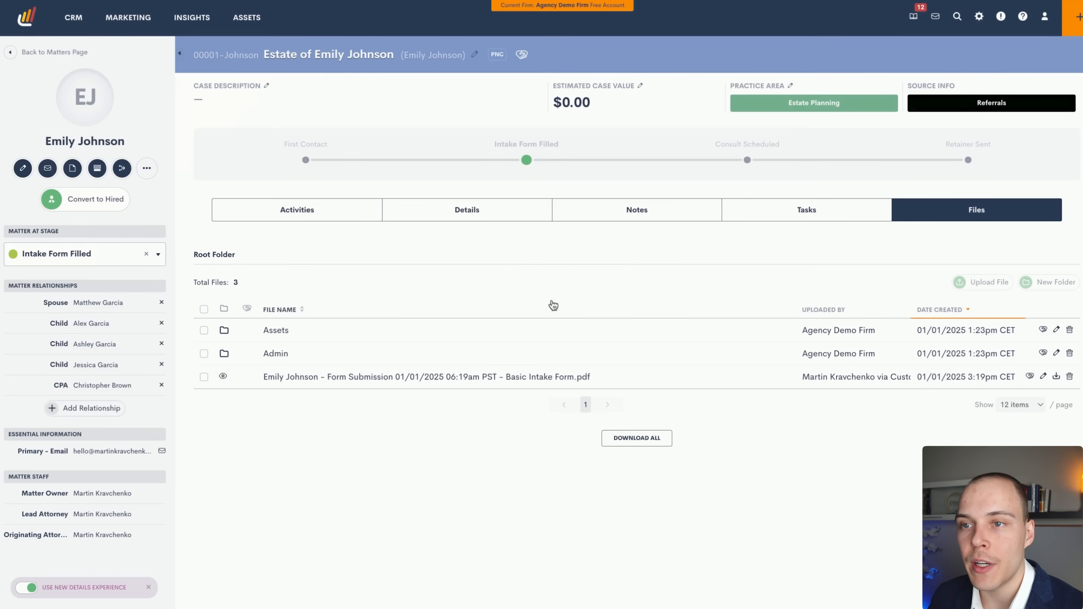
pyautogui.click(507, 218)
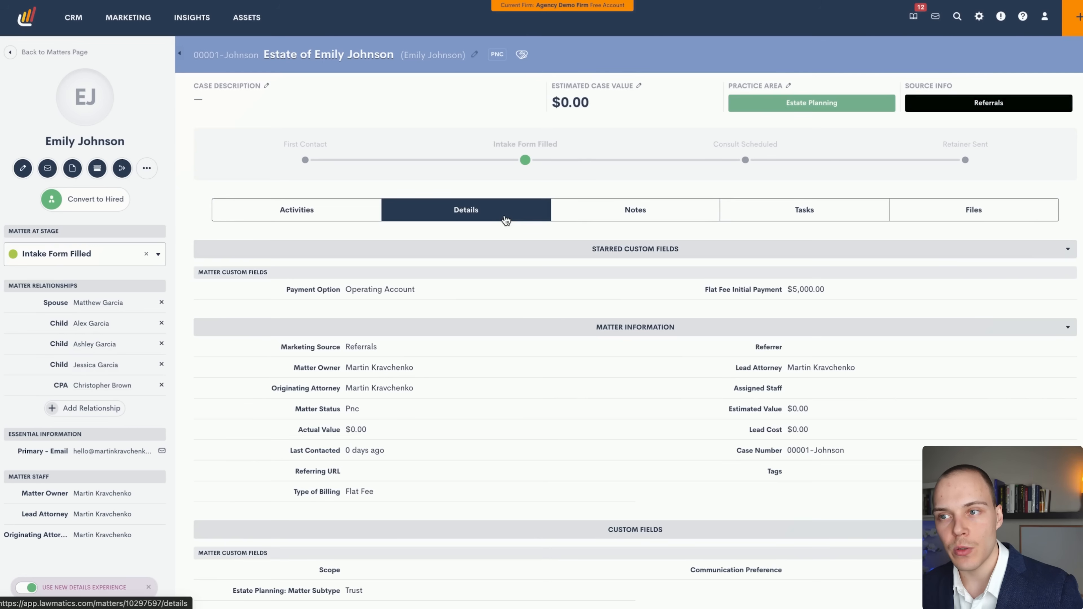
pyautogui.click(337, 218)
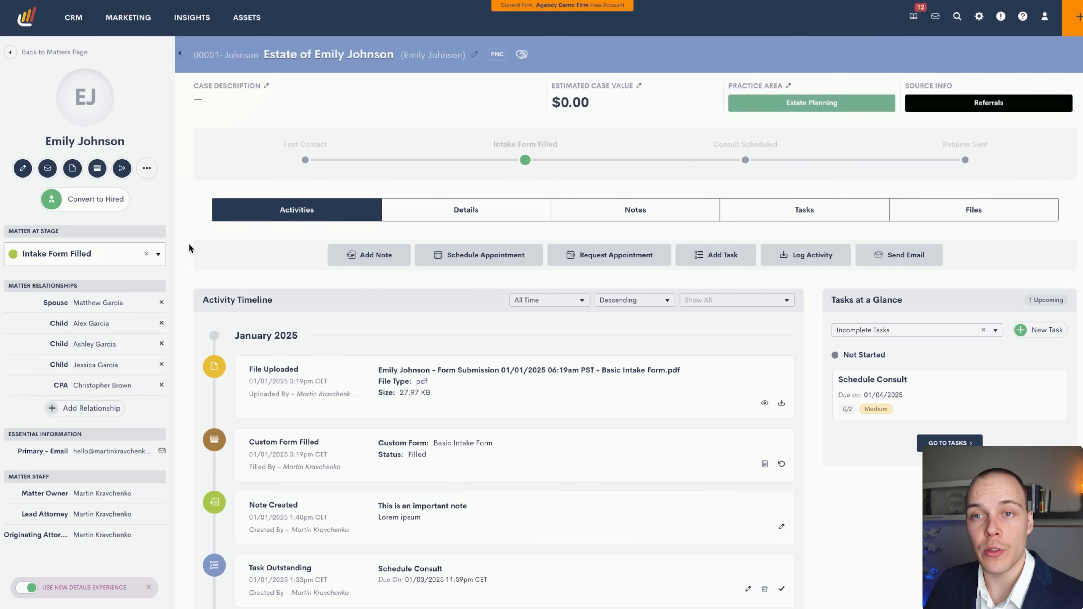
# Start sharing the Basic Intake Form with the client, reviewing the email and portal contact options.
pyautogui.click(149, 172)
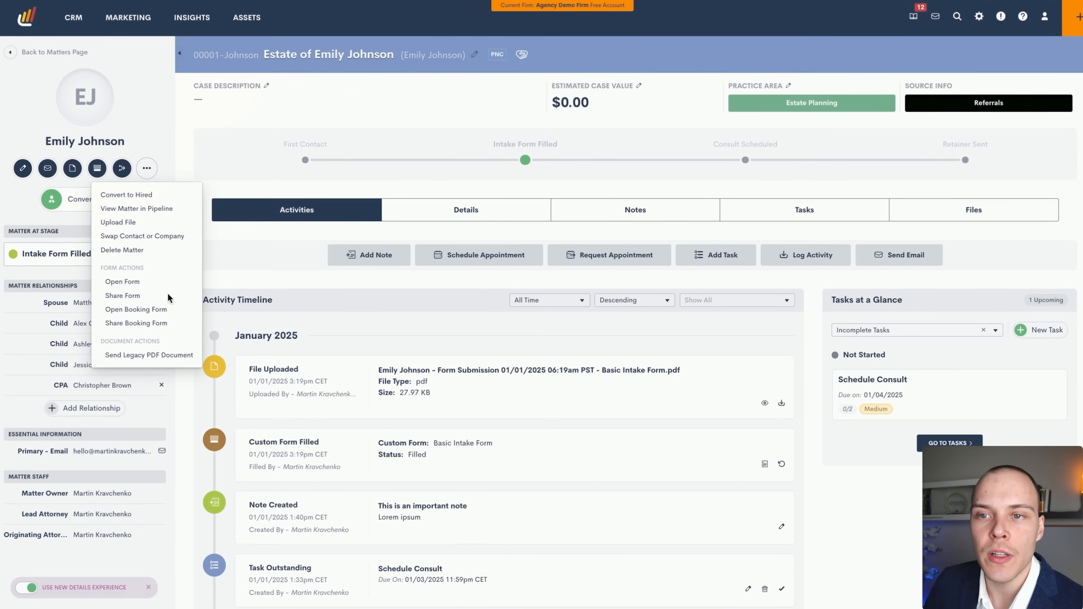
pyautogui.click(130, 297)
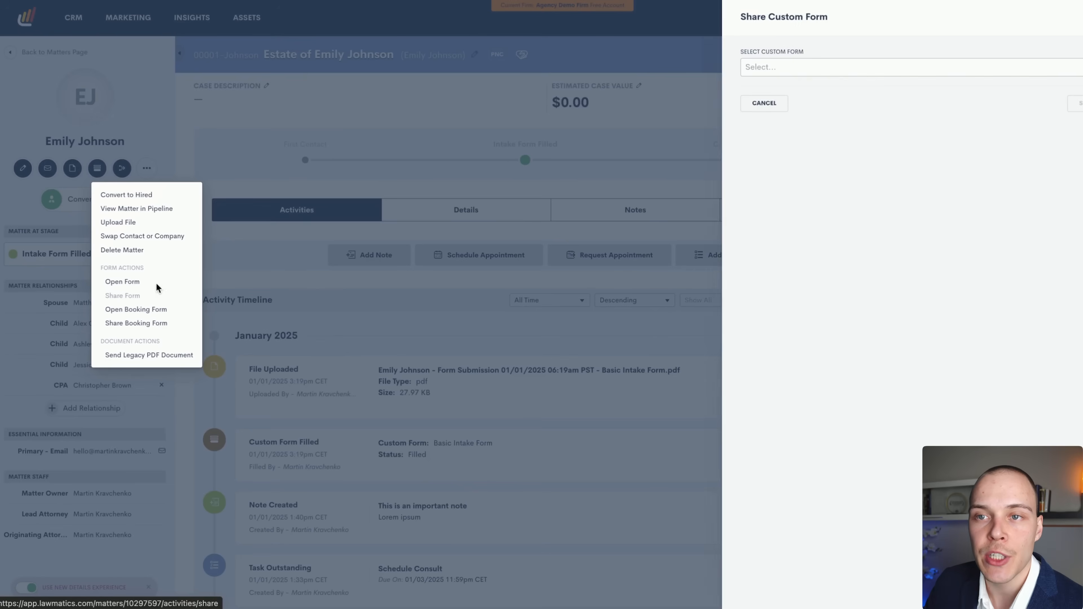
pyautogui.click(721, 69)
pyautogui.click(735, 85)
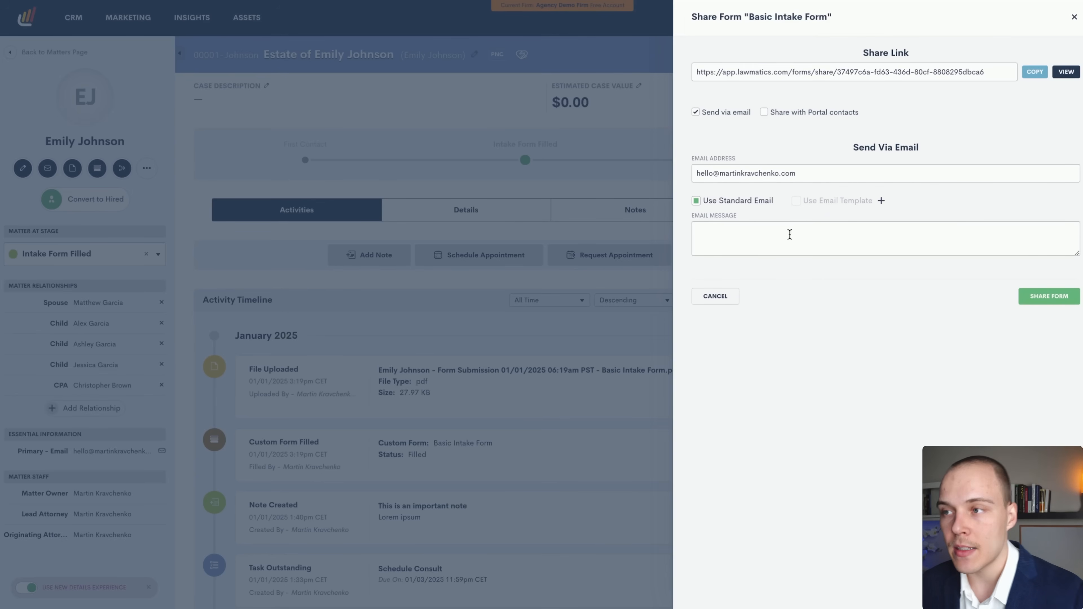
pyautogui.click(742, 229)
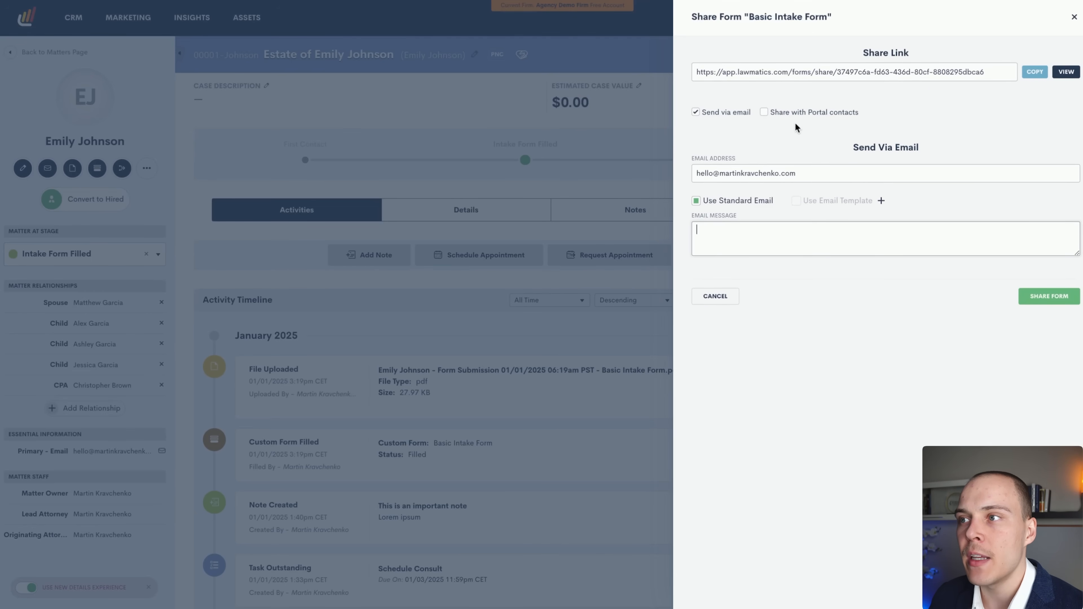
pyautogui.click(801, 113)
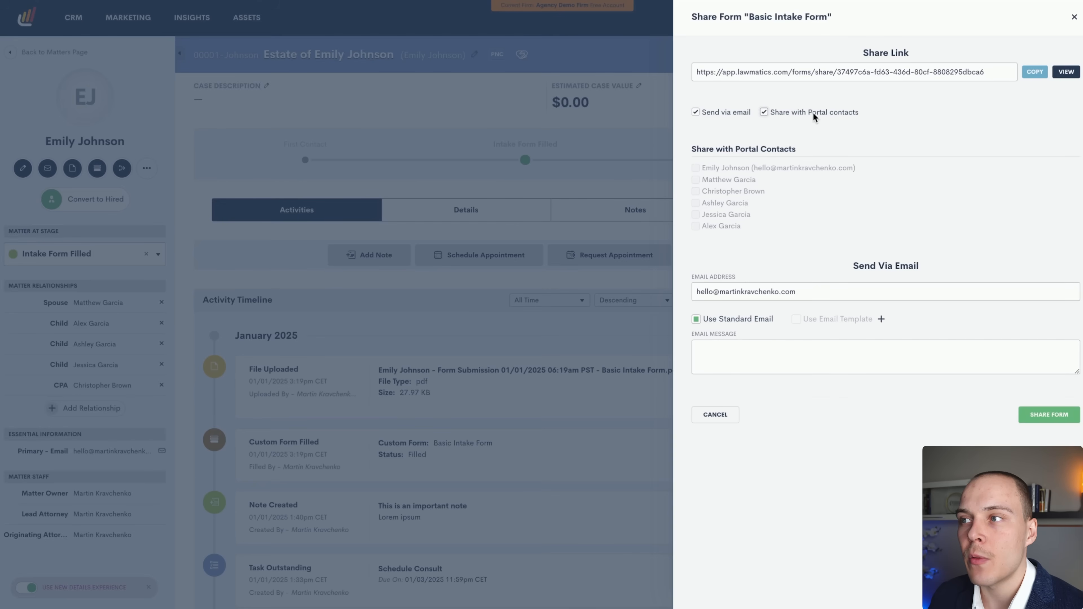
pyautogui.click(812, 113)
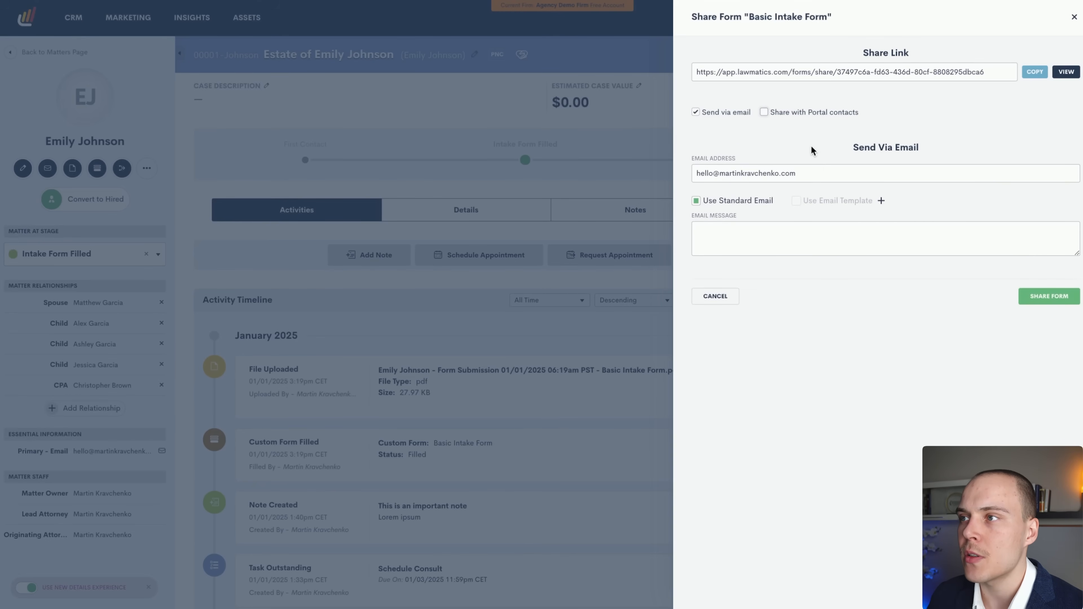
# Copy the Basic Intake Form share link and preview it in a new browser tab.
pyautogui.click(897, 71)
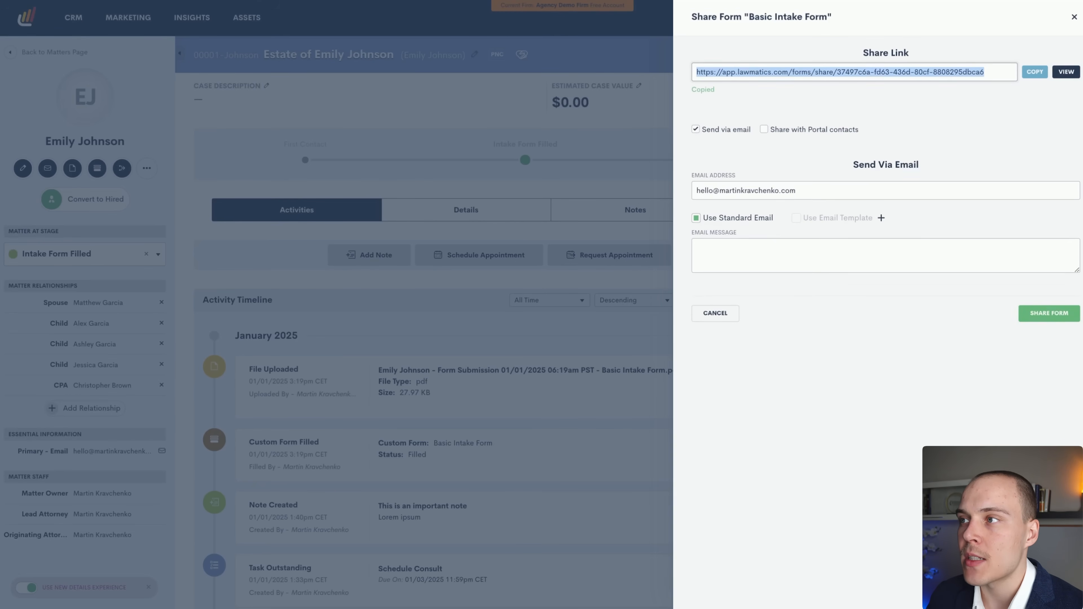
pyautogui.hotkey('ctrl', 't')
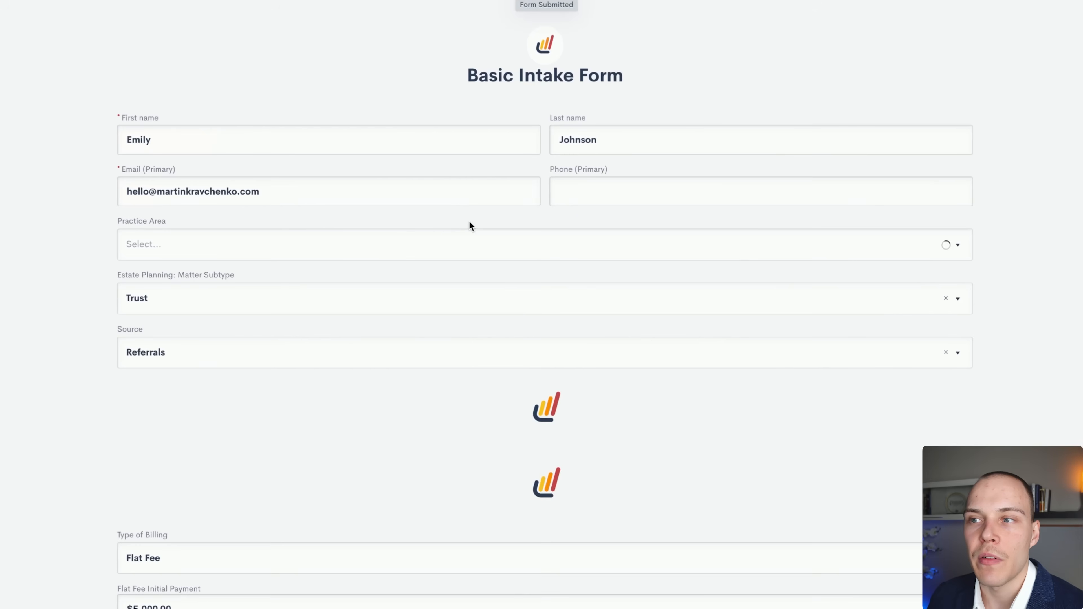
pyautogui.scroll(-5, 332, 186)
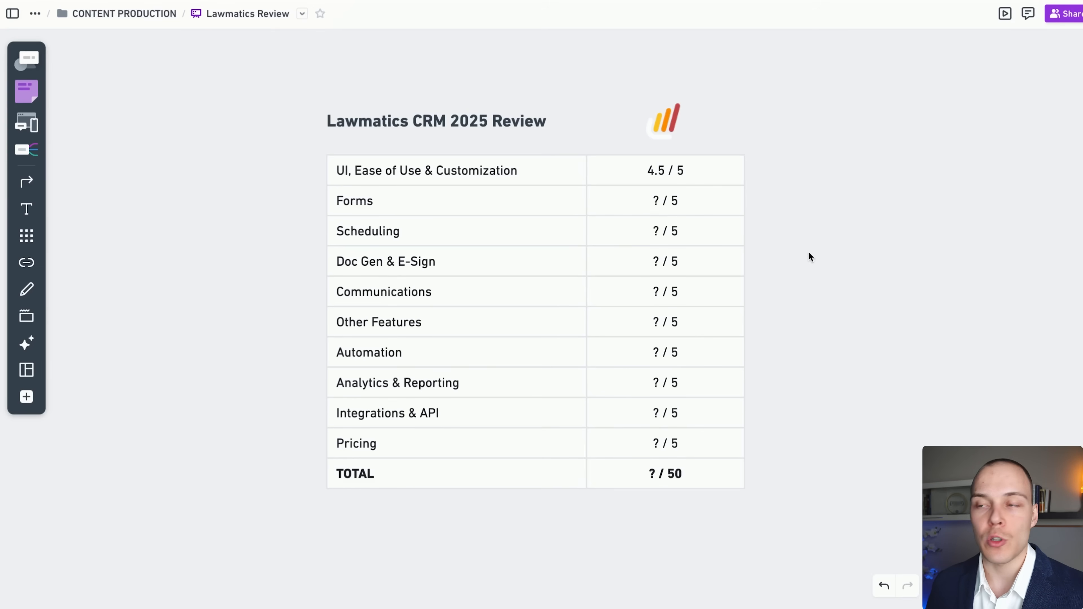
# Replace the '?' in the Forms score cell with 4 in the review table.
pyautogui.click(657, 202)
pyautogui.click(658, 203)
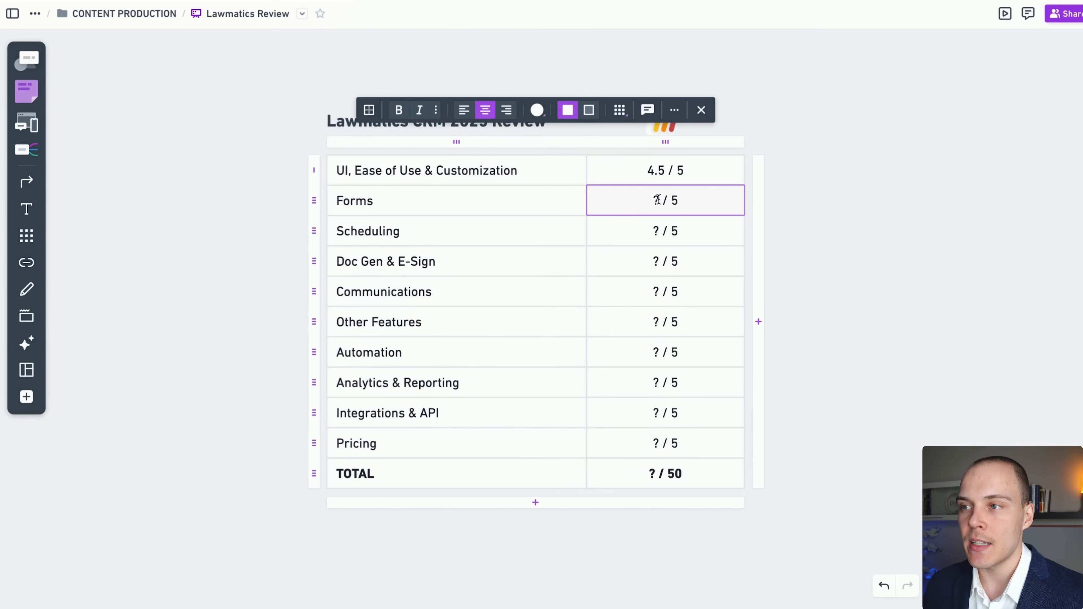
pyautogui.click(660, 203)
pyautogui.press('BackSpace')
pyautogui.write('4')
pyautogui.click(835, 249)
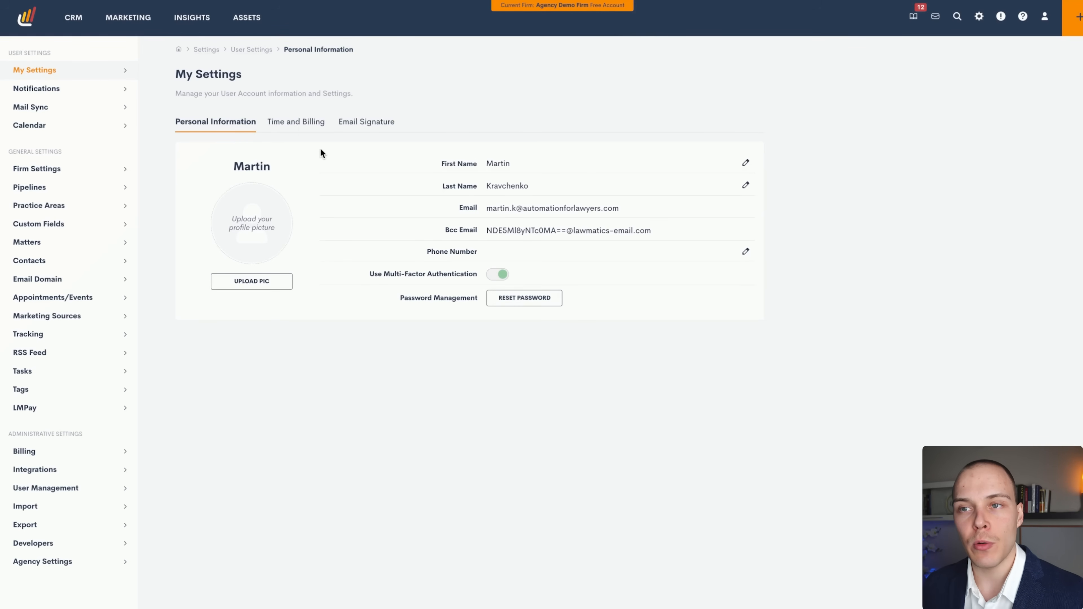
# Go from Firm Settings' Locations page to the Appointments/Events type settings.
pyautogui.click(73, 175)
pyautogui.click(326, 125)
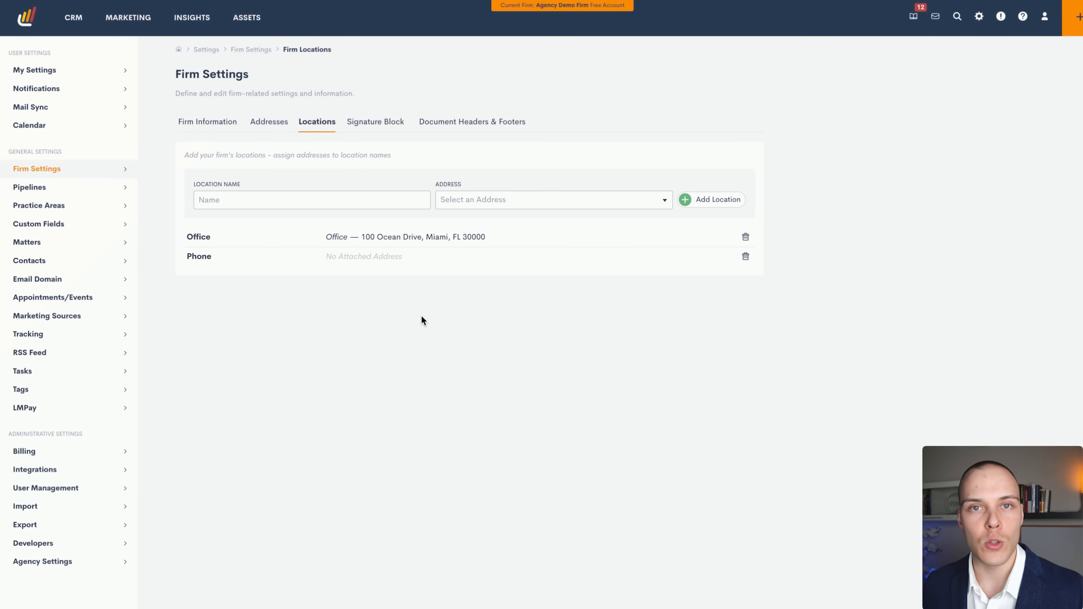
pyautogui.click(97, 298)
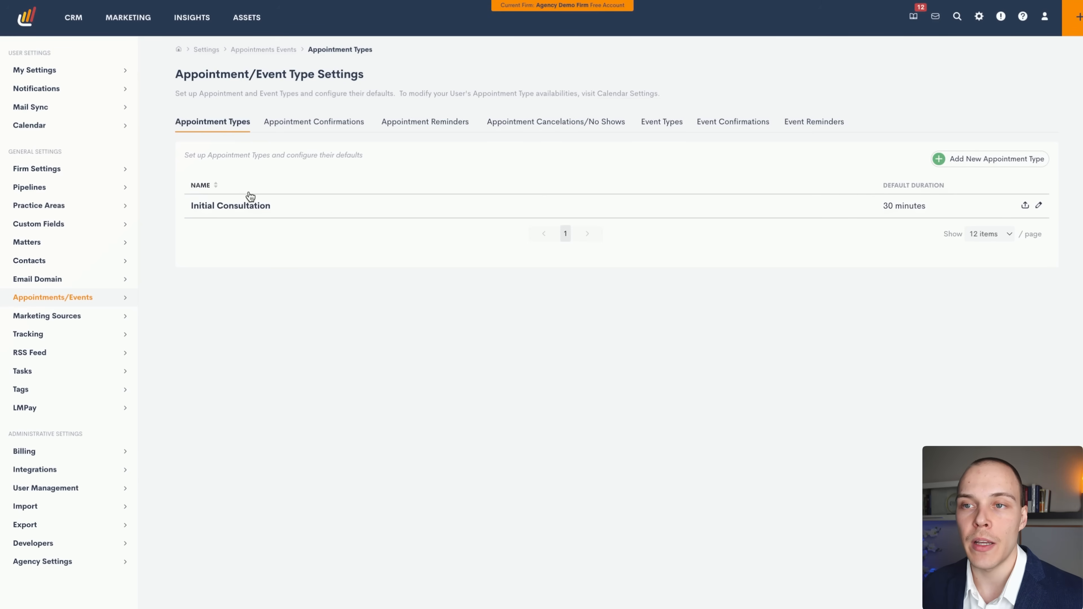
# Inspect Initial Consultation's 30-minute duration in its editor and cancel without changes.
pyautogui.click(1038, 205)
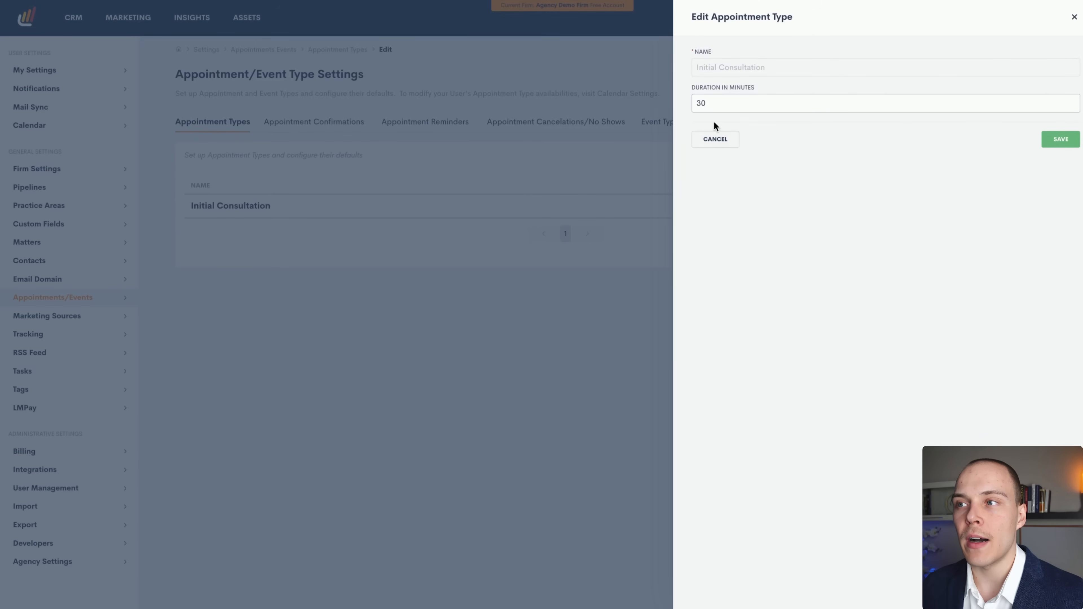
pyautogui.moveTo(708, 104); pyautogui.dragTo(690, 103)
pyautogui.click(727, 80)
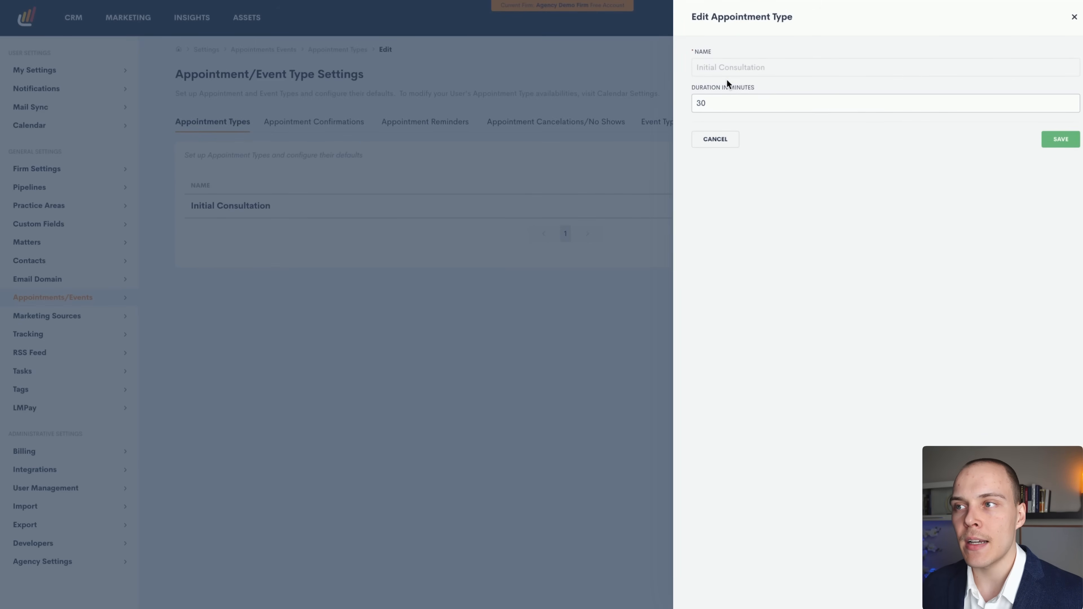
pyautogui.click(720, 140)
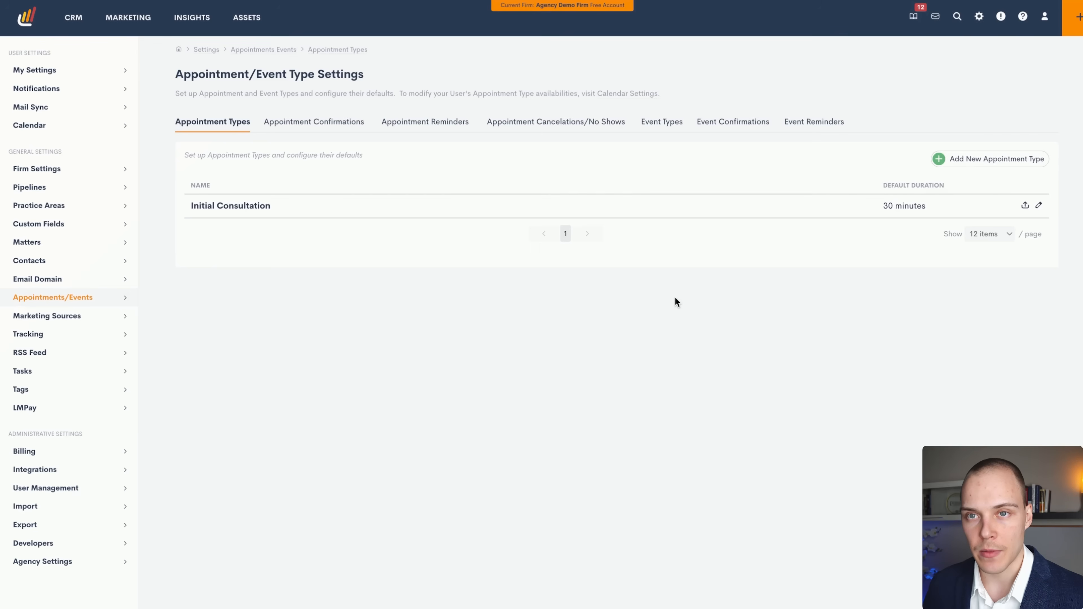
# Review the Calendar booking rules, then open the Initial Consultation appointment type availability.
pyautogui.click(99, 134)
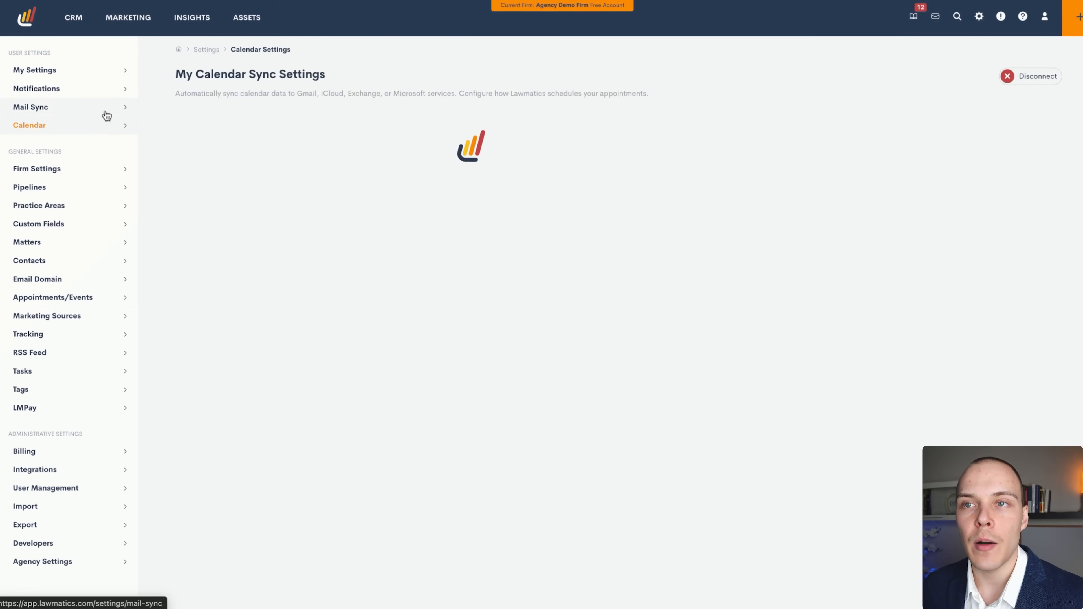
pyautogui.scroll(-1, 804, 264)
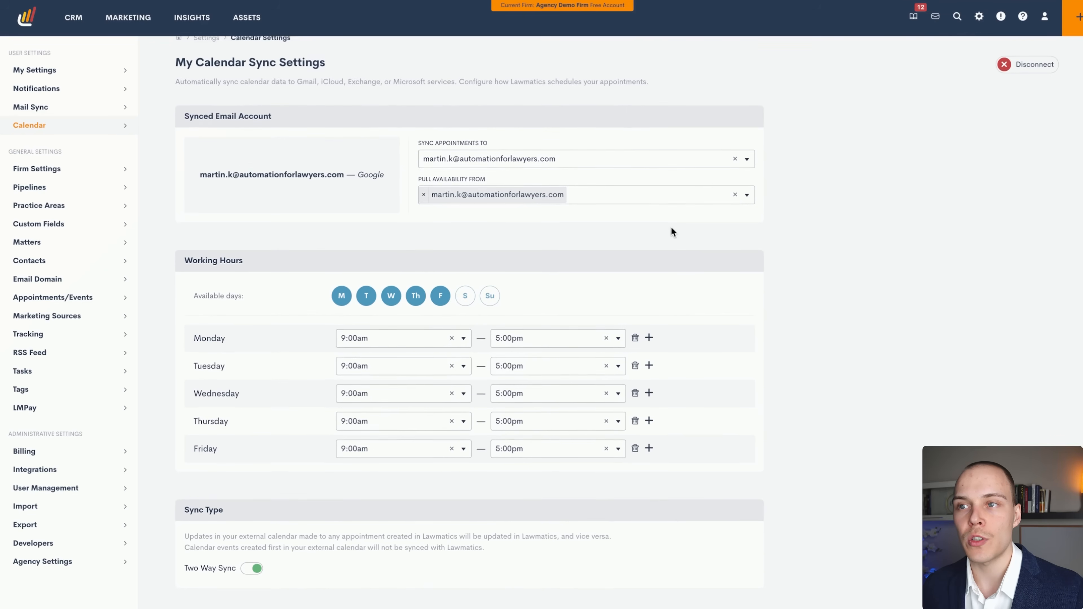
pyautogui.scroll(1, 609, 177)
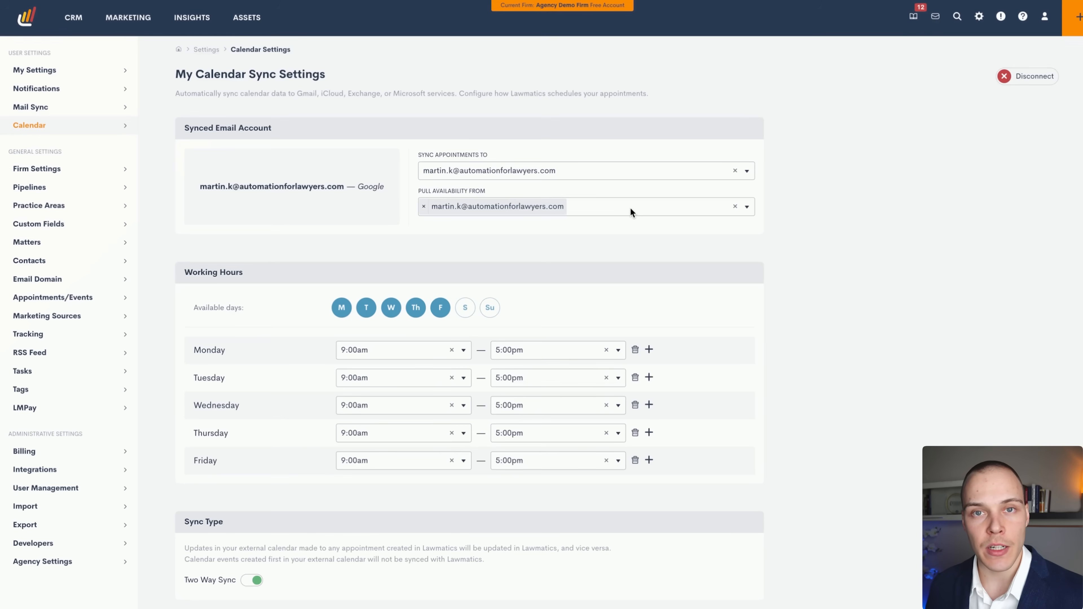
pyautogui.scroll(-1, 620, 207)
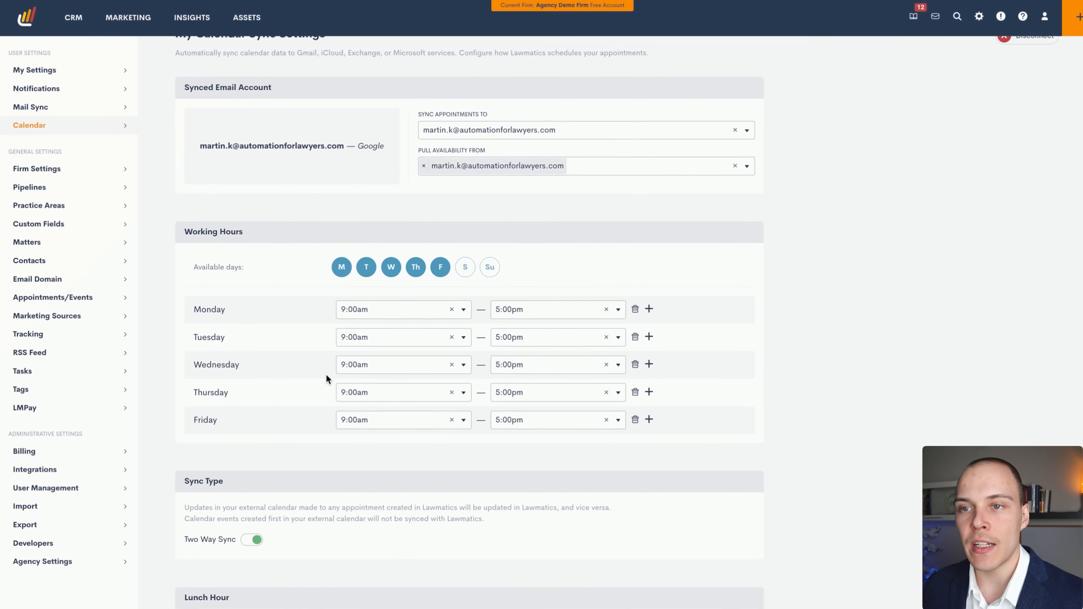
pyautogui.scroll(-3, 326, 374)
pyautogui.scroll(-4, 329, 371)
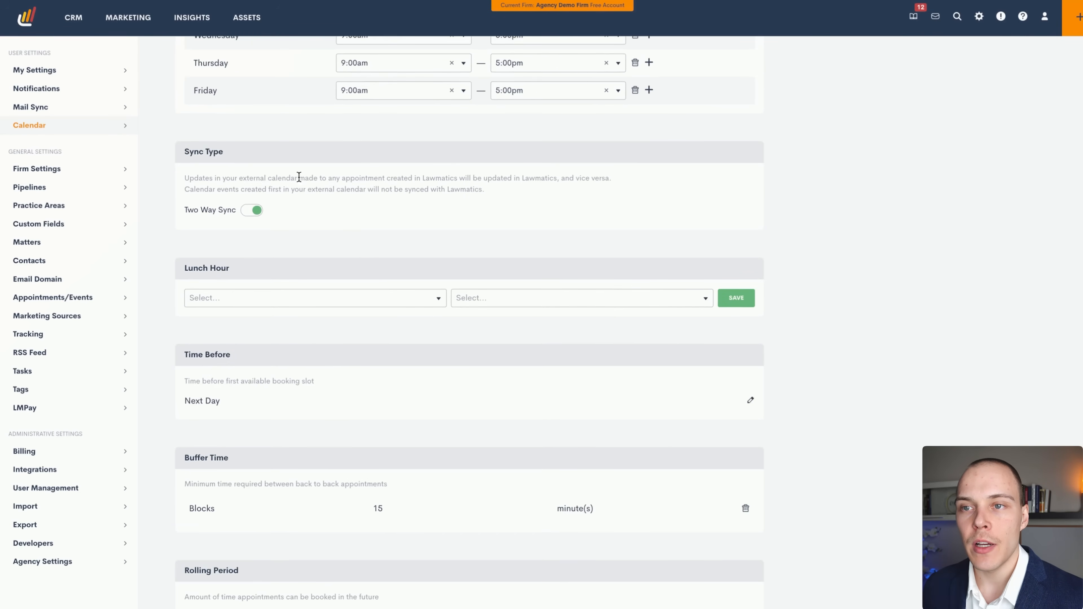
pyautogui.scroll(-3, 337, 188)
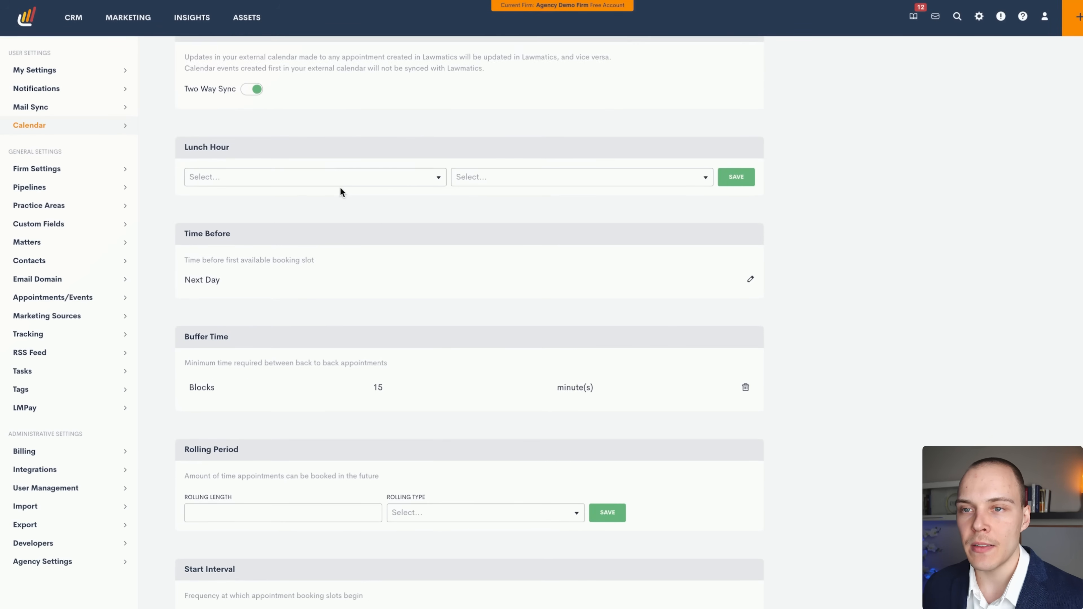
pyautogui.scroll(-1, 297, 176)
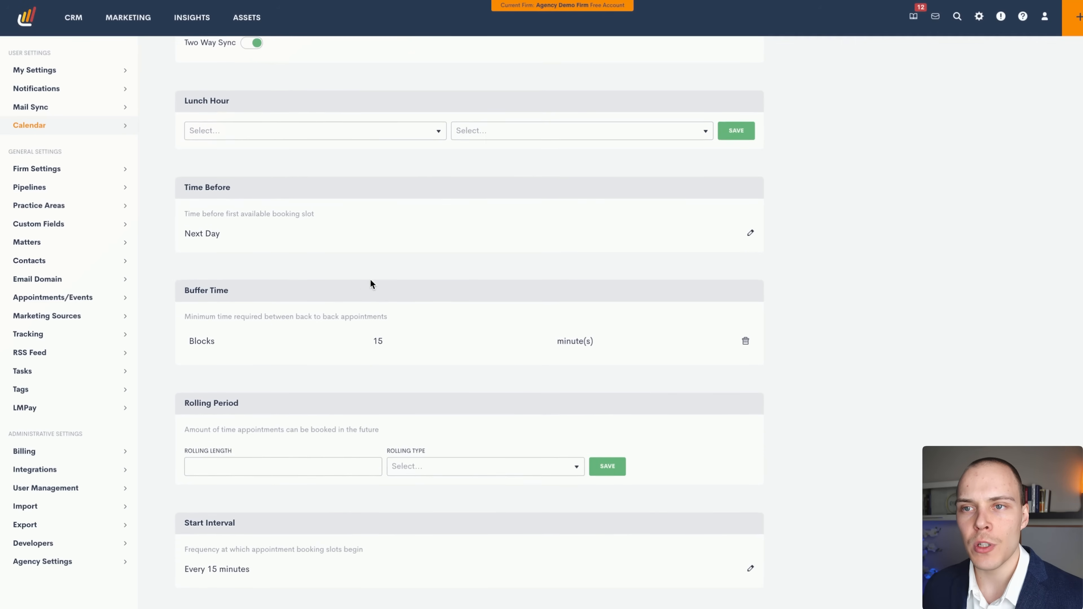
pyautogui.scroll(-2, 293, 226)
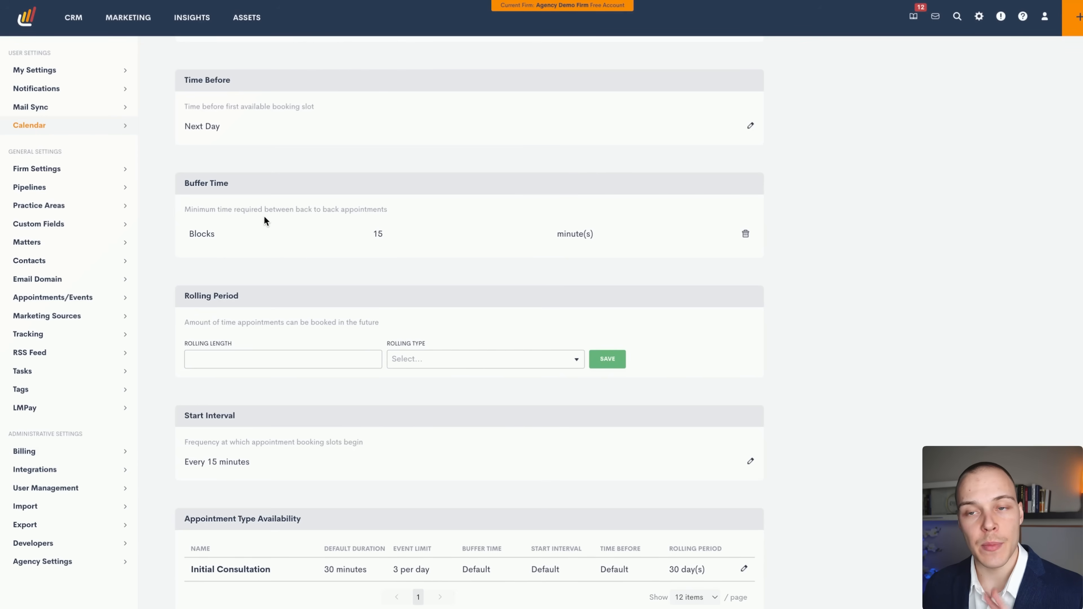
pyautogui.scroll(-3, 266, 219)
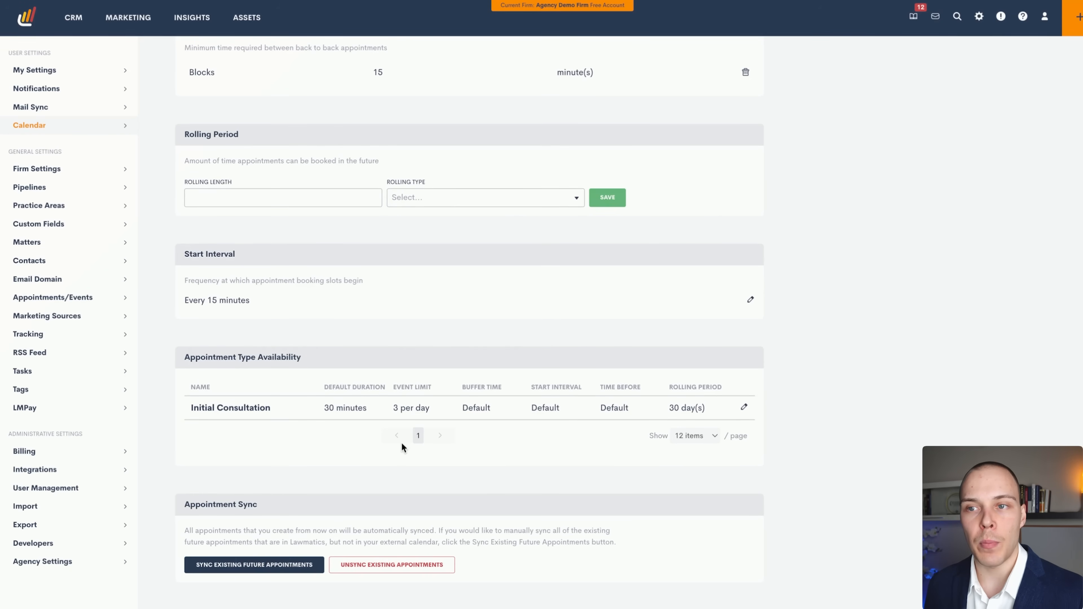
pyautogui.scroll(12, 401, 442)
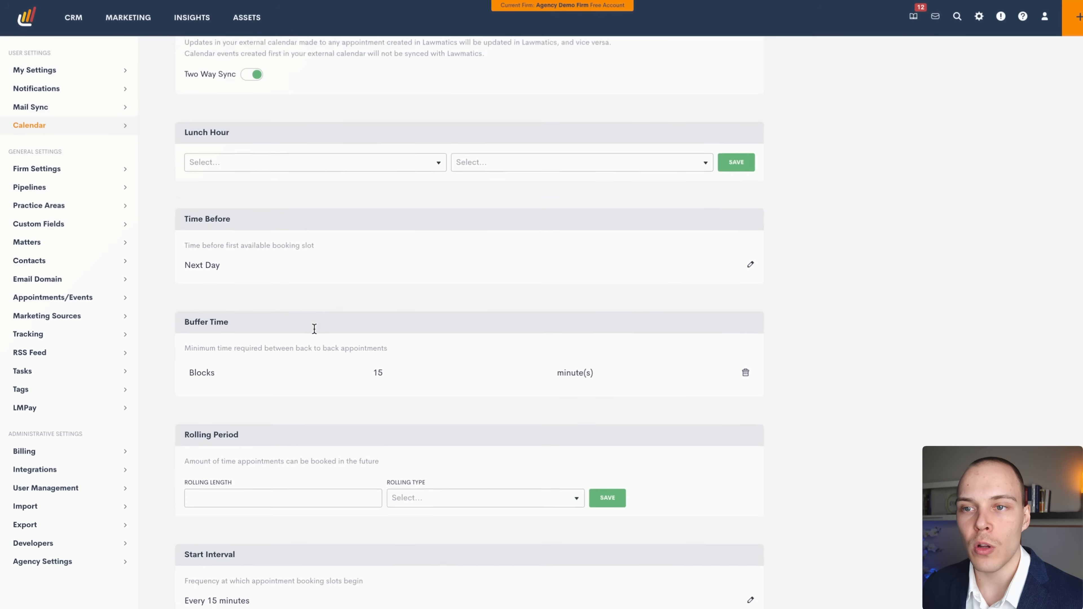
pyautogui.scroll(-12, 328, 314)
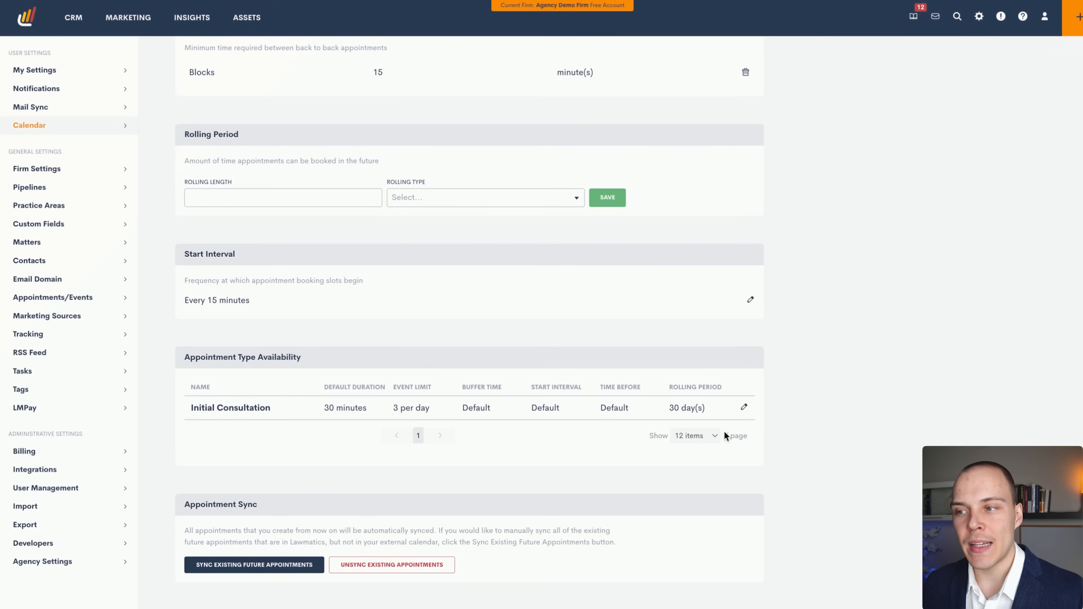
pyautogui.click(742, 408)
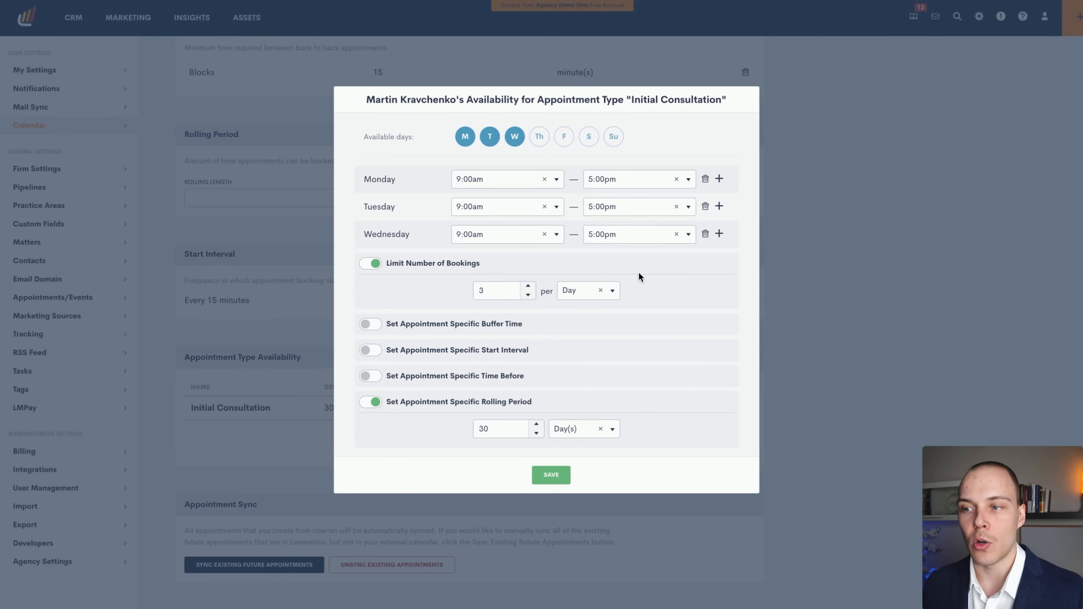
# Close the Monday–Wednesday 9:00am–5:00pm availability unchanged and go to Appointments/Events settings.
pyautogui.click(852, 423)
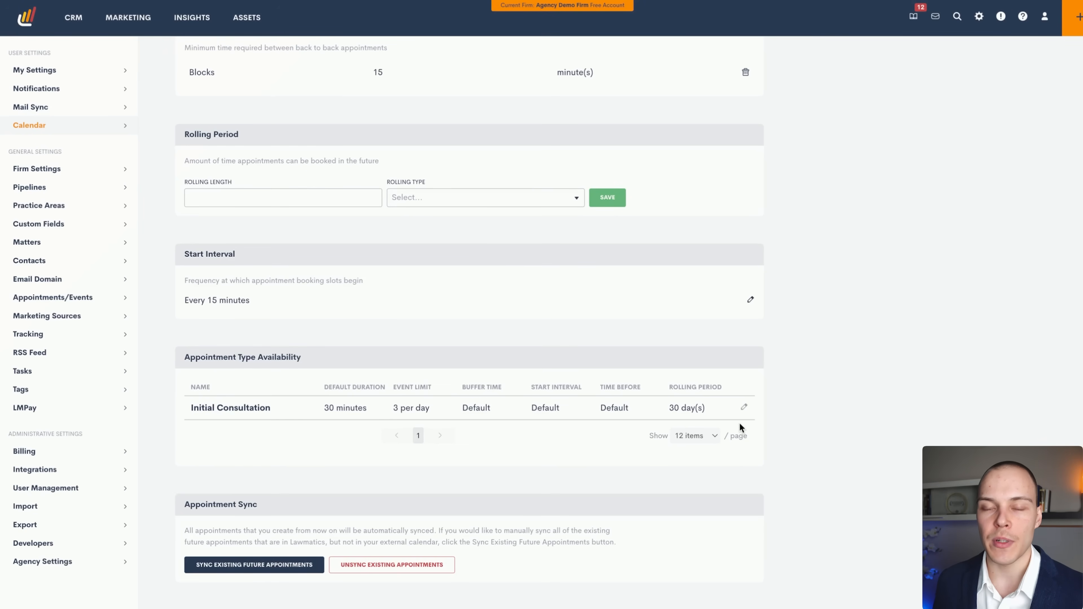
pyautogui.scroll(20, 739, 422)
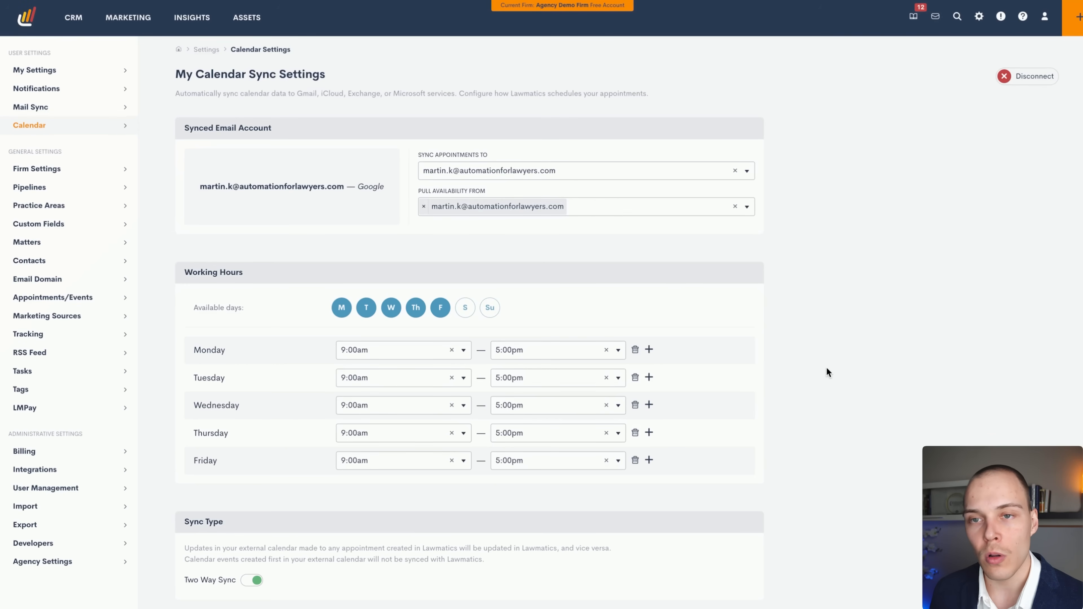
pyautogui.click(97, 298)
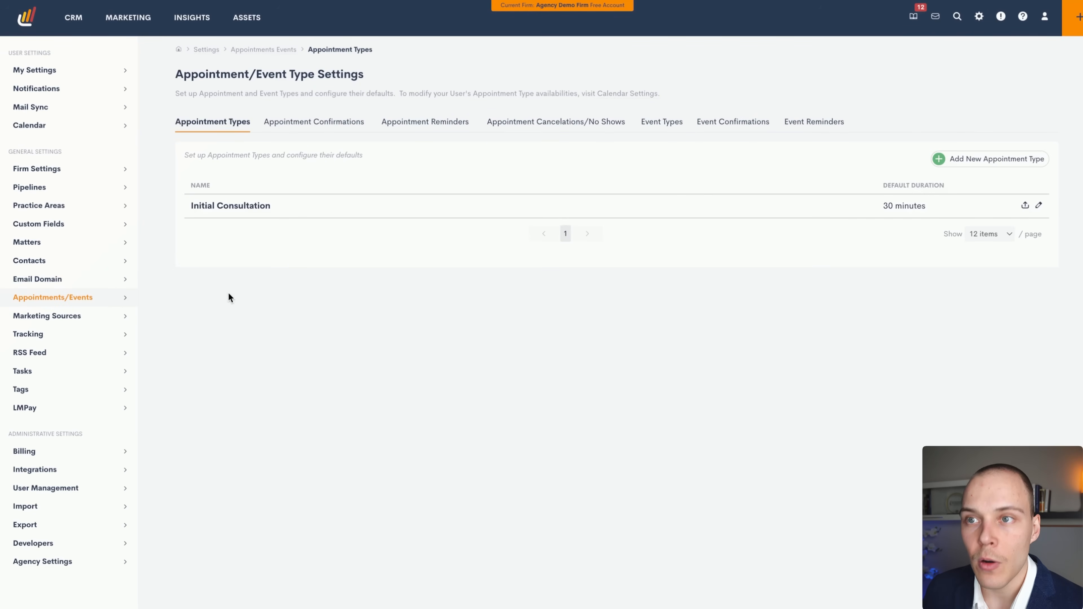
# Open the Initial Consultation Starting Soon reminder from the Appointment Reminders list for editing.
pyautogui.click(337, 125)
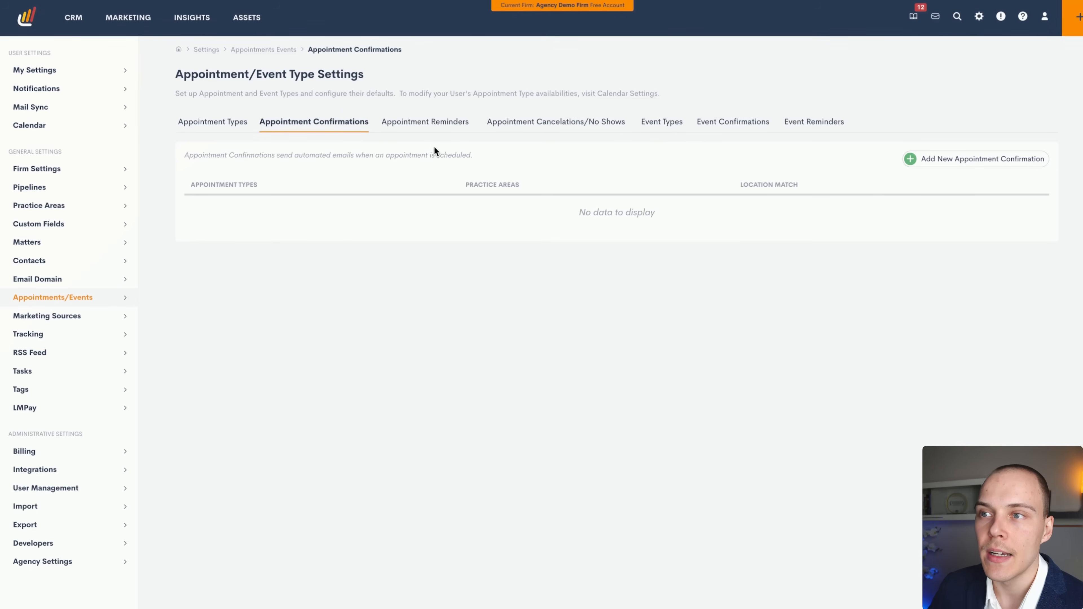
pyautogui.click(443, 123)
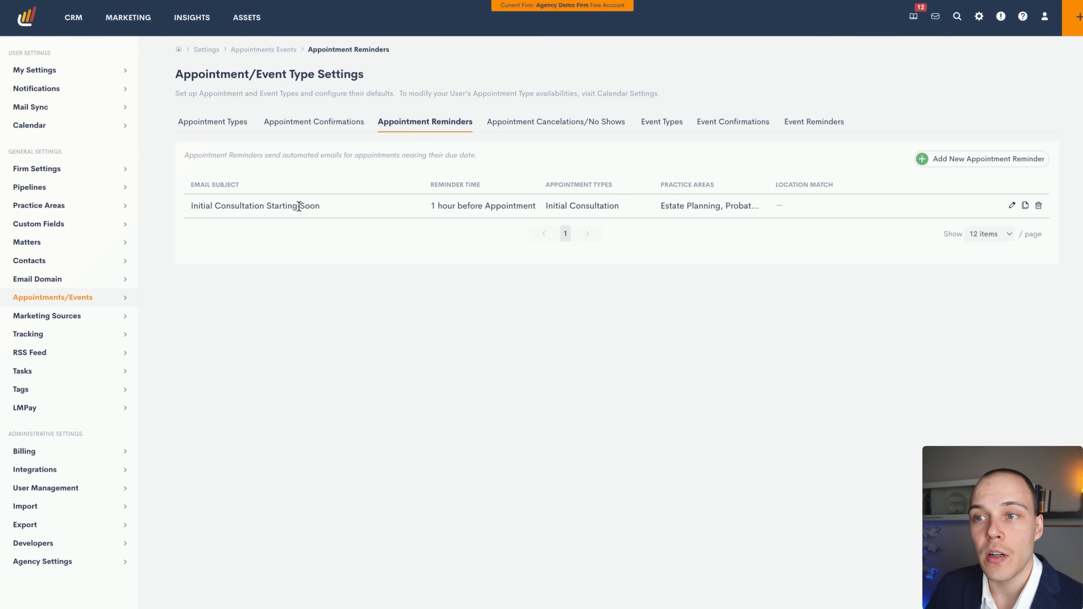
pyautogui.click(1011, 206)
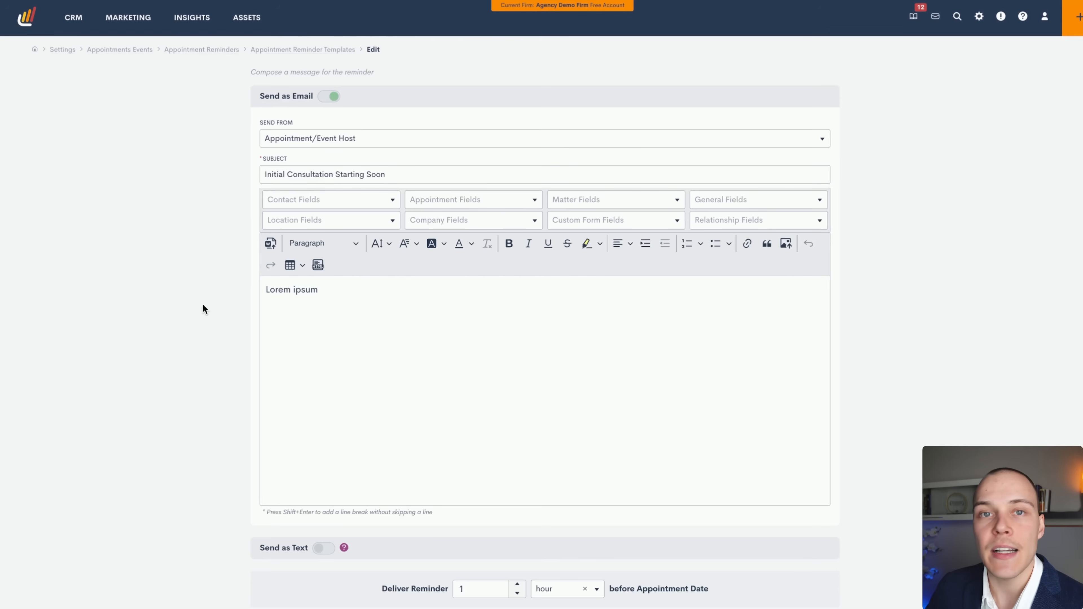
# Read through the 1-hour-before reminder email settings and cancel without saving.
pyautogui.scroll(-3, 213, 311)
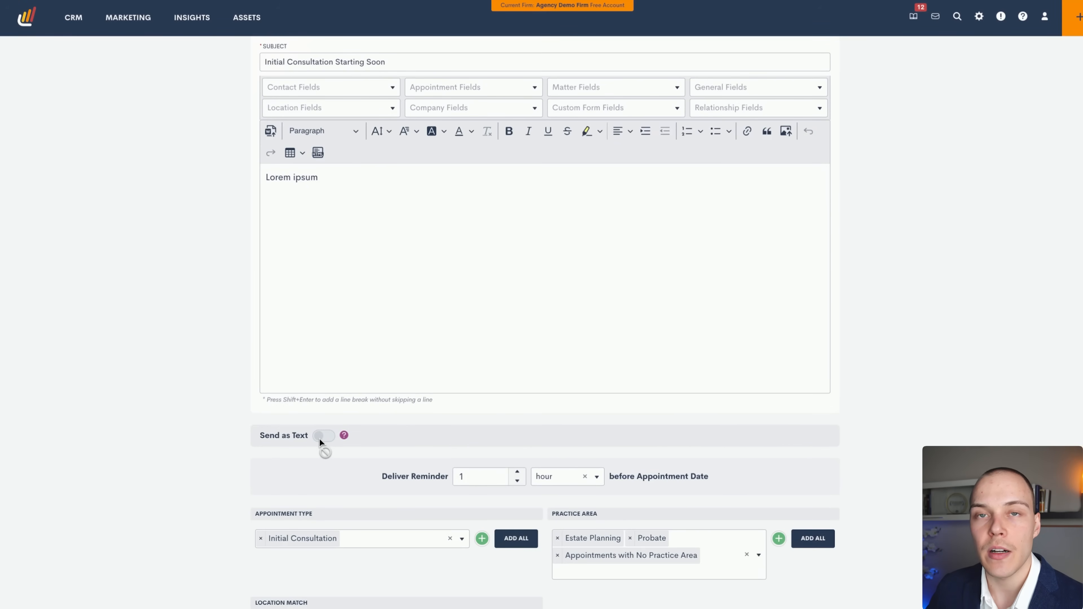
pyautogui.scroll(-1, 341, 435)
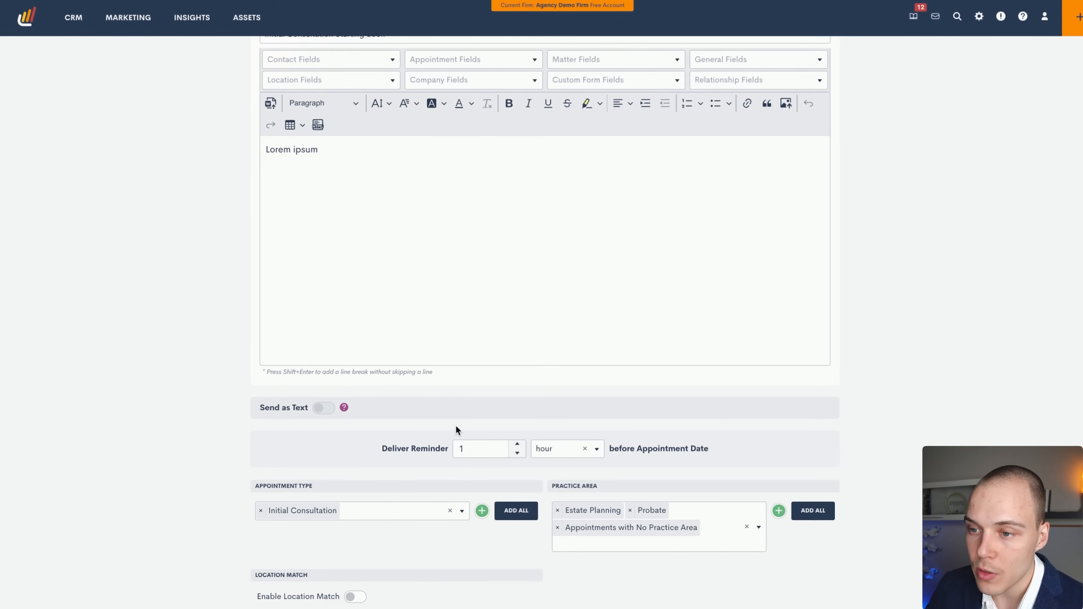
pyautogui.scroll(-1, 352, 427)
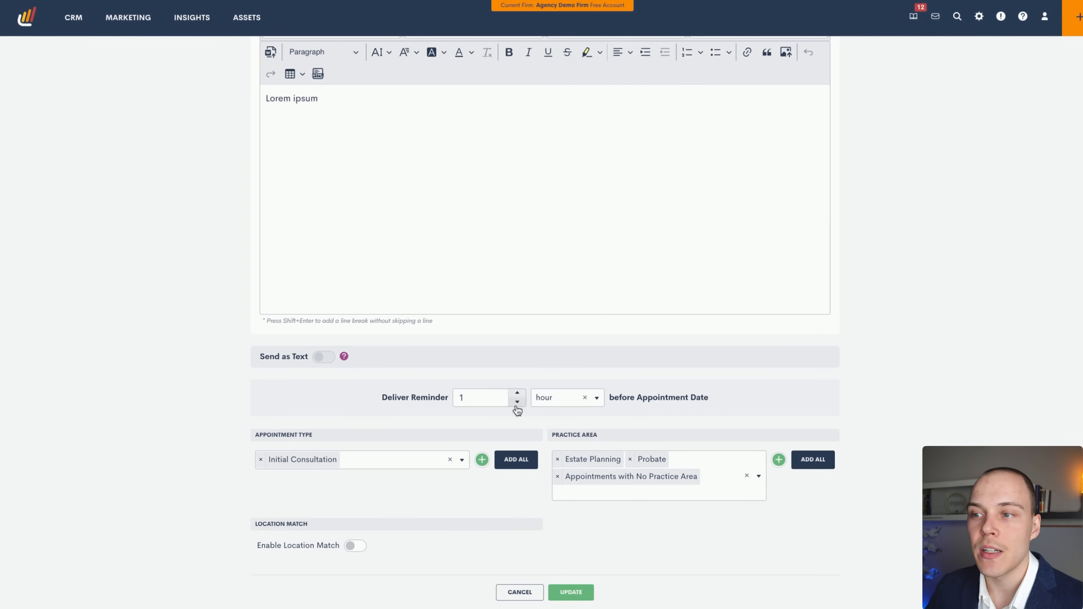
pyautogui.click(517, 592)
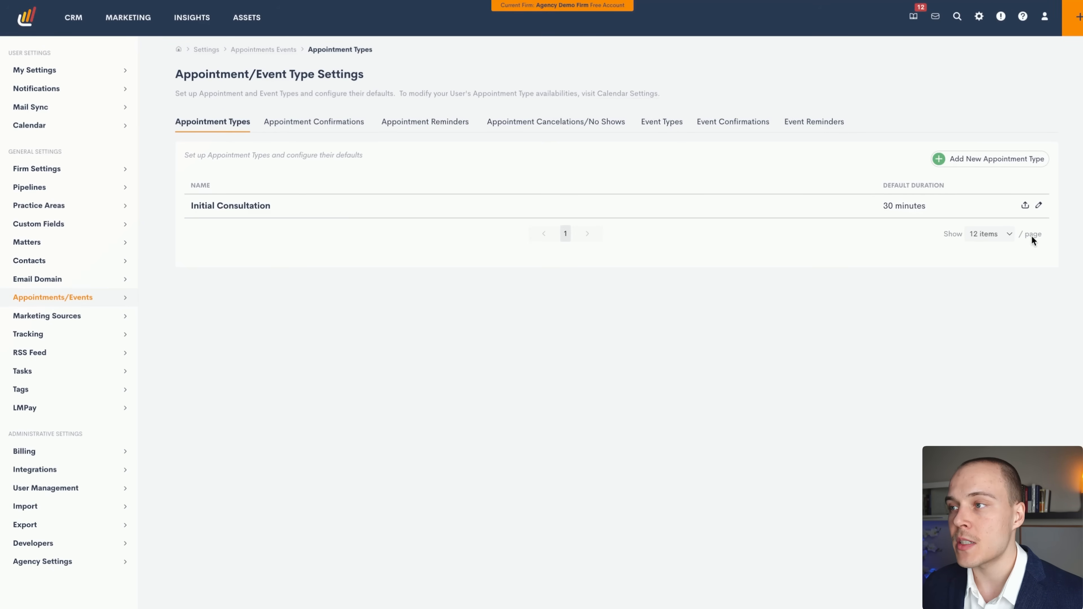
# Set up the Initial Consultation share link with Office and Phone locations and required Phone Number.
pyautogui.click(1025, 205)
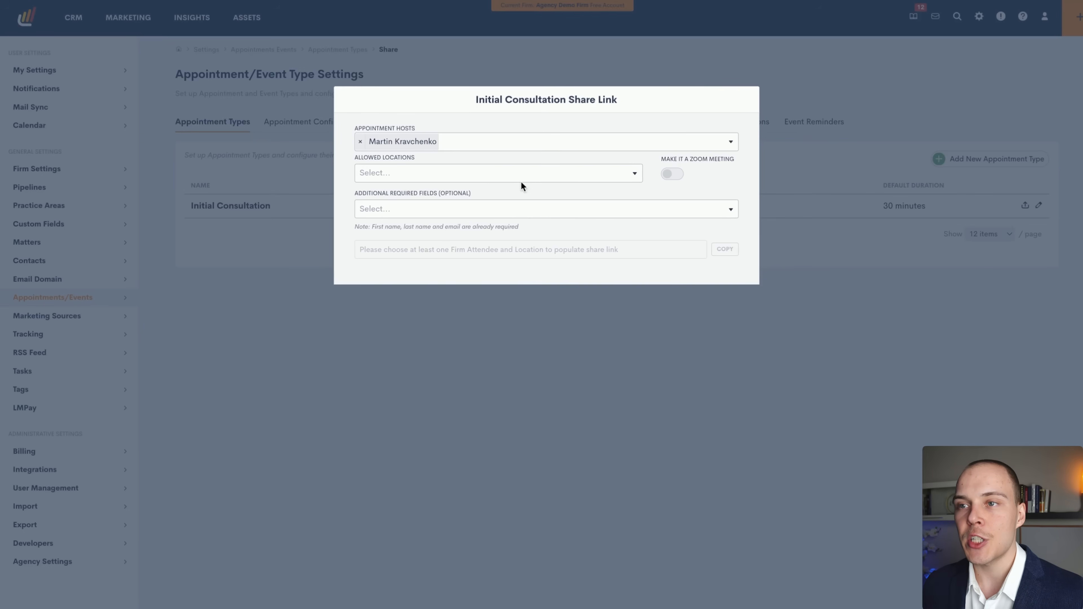
pyautogui.click(489, 141)
pyautogui.click(490, 122)
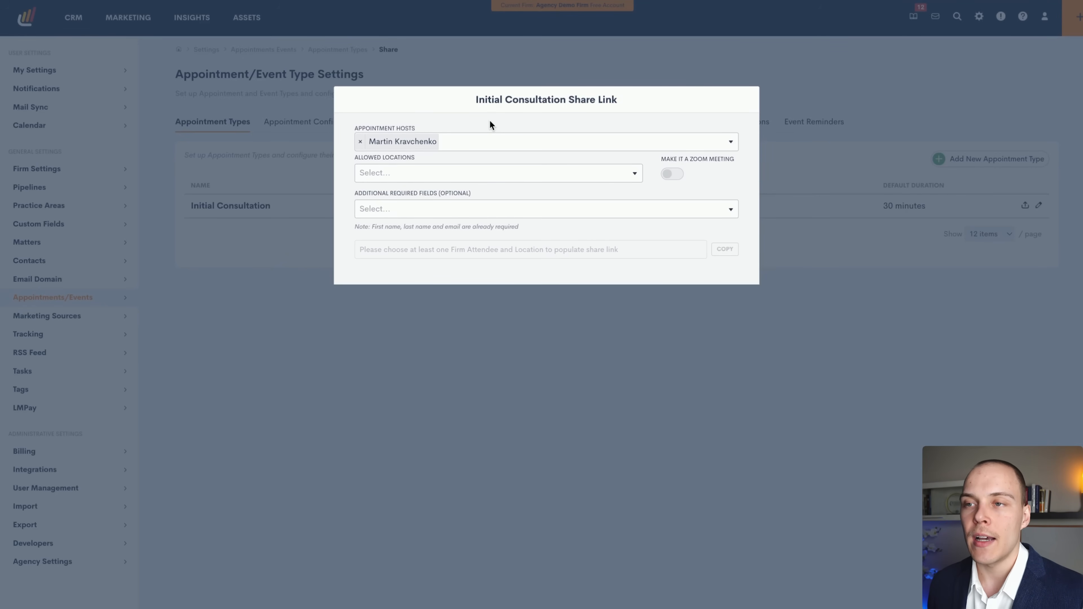
pyautogui.click(413, 172)
pyautogui.click(408, 187)
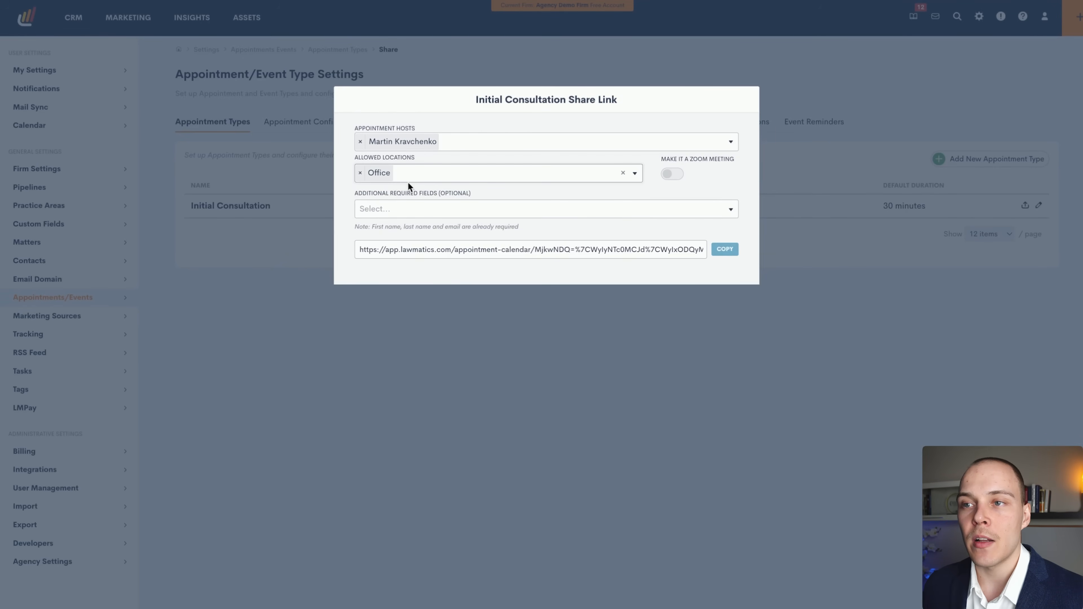
pyautogui.click(408, 178)
pyautogui.click(411, 209)
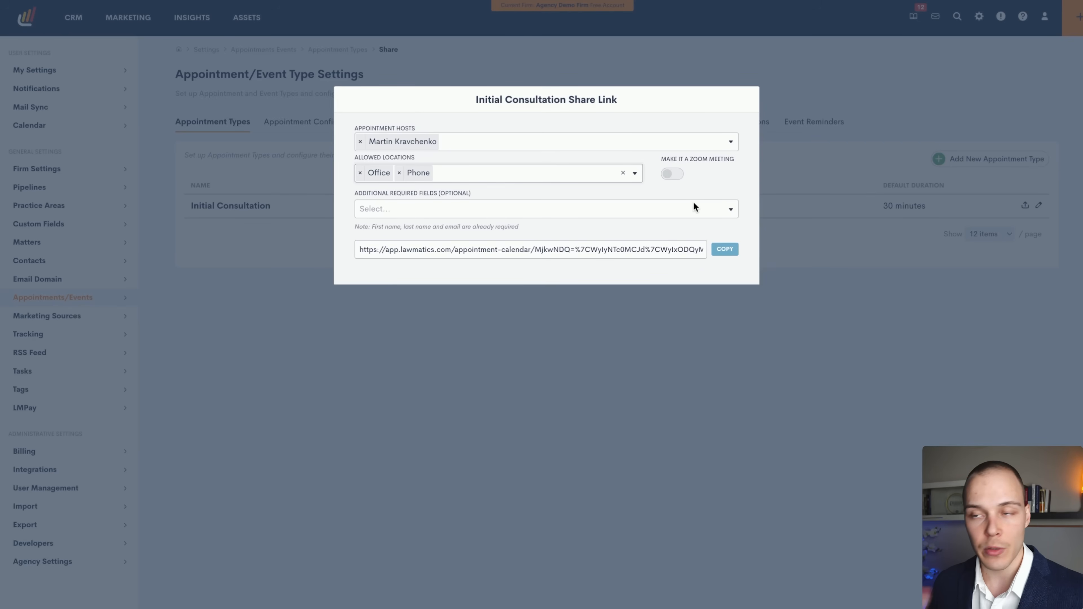
pyautogui.click(687, 208)
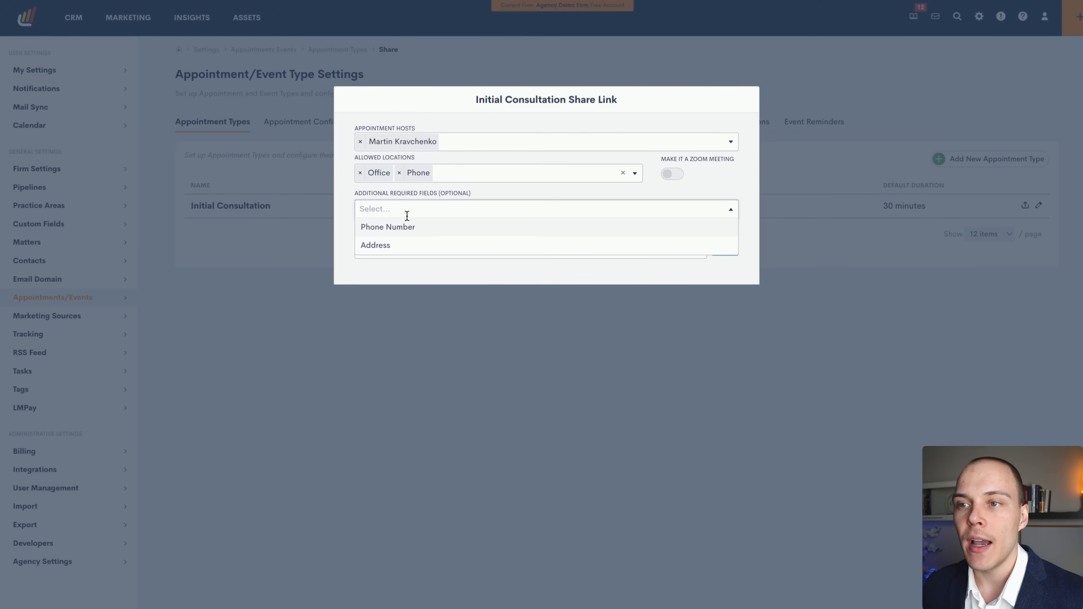
pyautogui.click(412, 227)
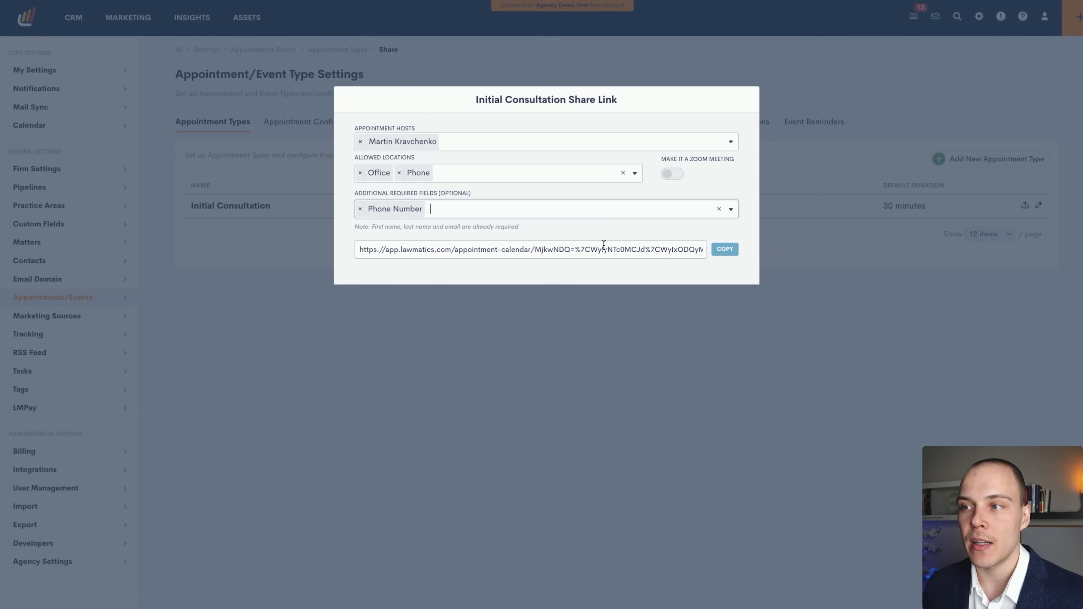
# Copy the booking link and load it in a new browser tab.
pyautogui.click(723, 250)
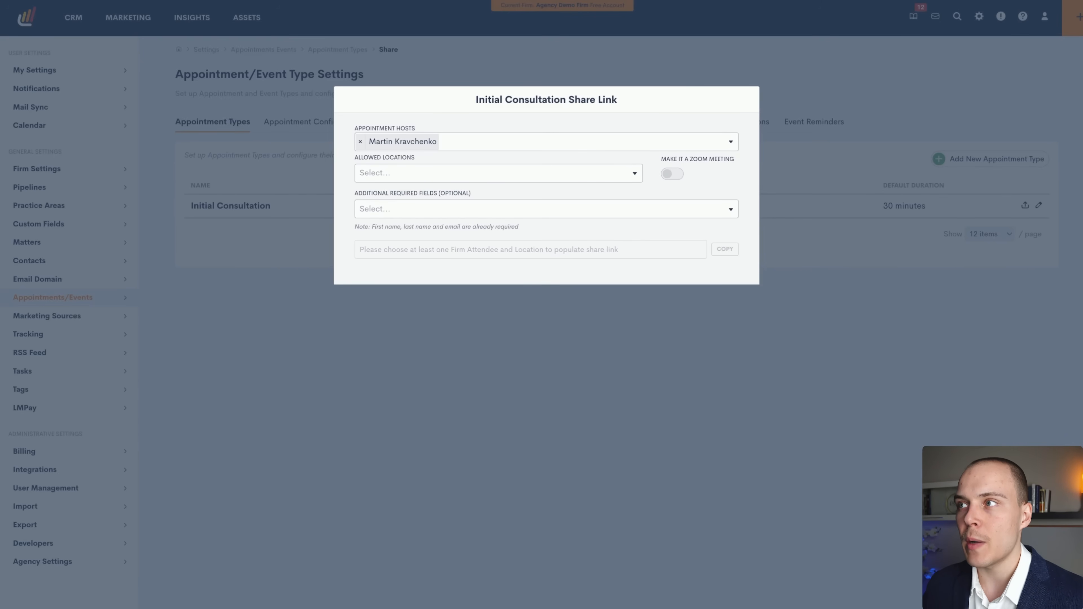
pyautogui.press('super+t')
pyautogui.press('super+v')
pyautogui.press('Return')
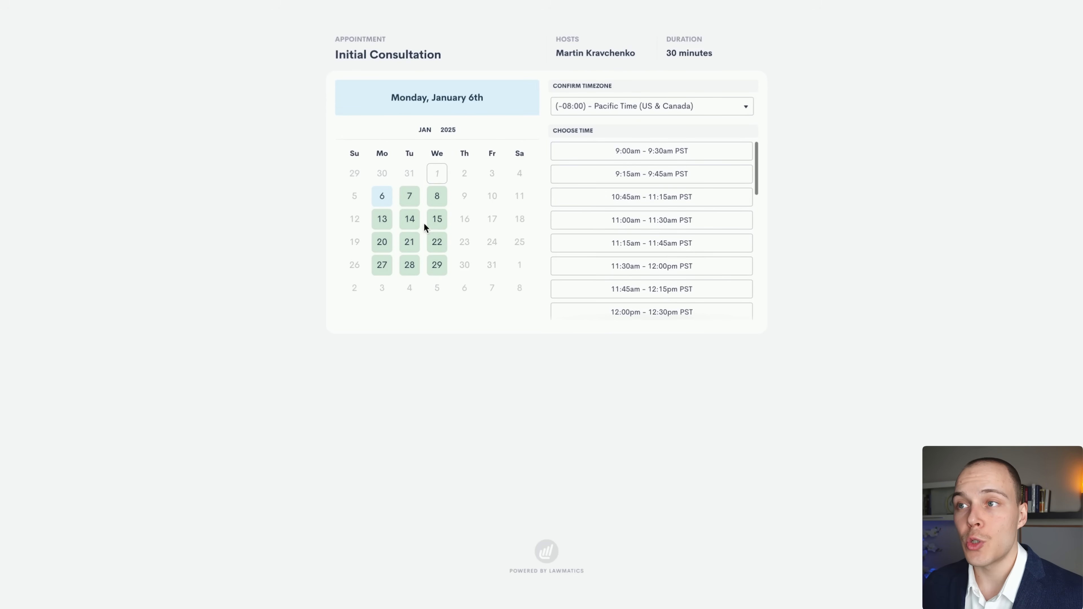
# Pick Monday, January 13th and the 9:00am–9:30am slot on the booking page.
pyautogui.click(388, 222)
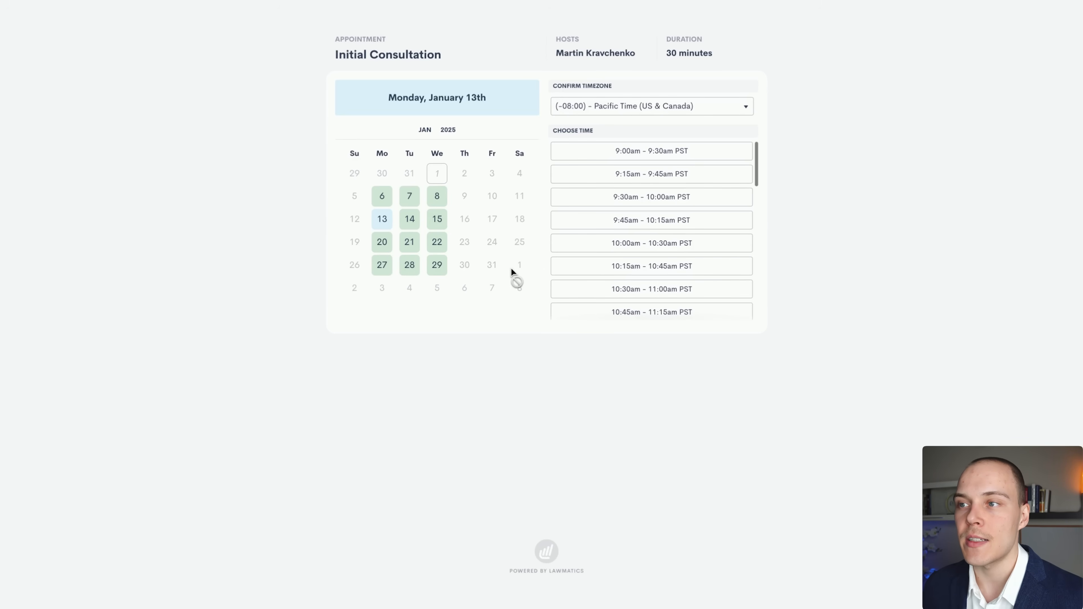
pyautogui.click(654, 156)
pyautogui.click(732, 154)
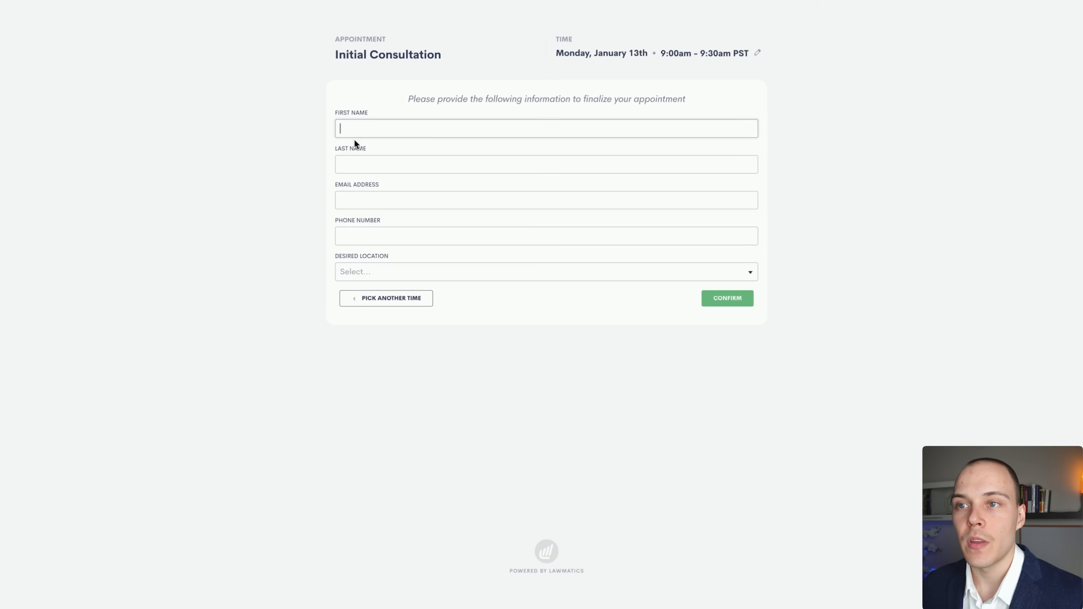
# Review the Desired Location choices without selecting one, then close the Share Link settings.
pyautogui.click(374, 271)
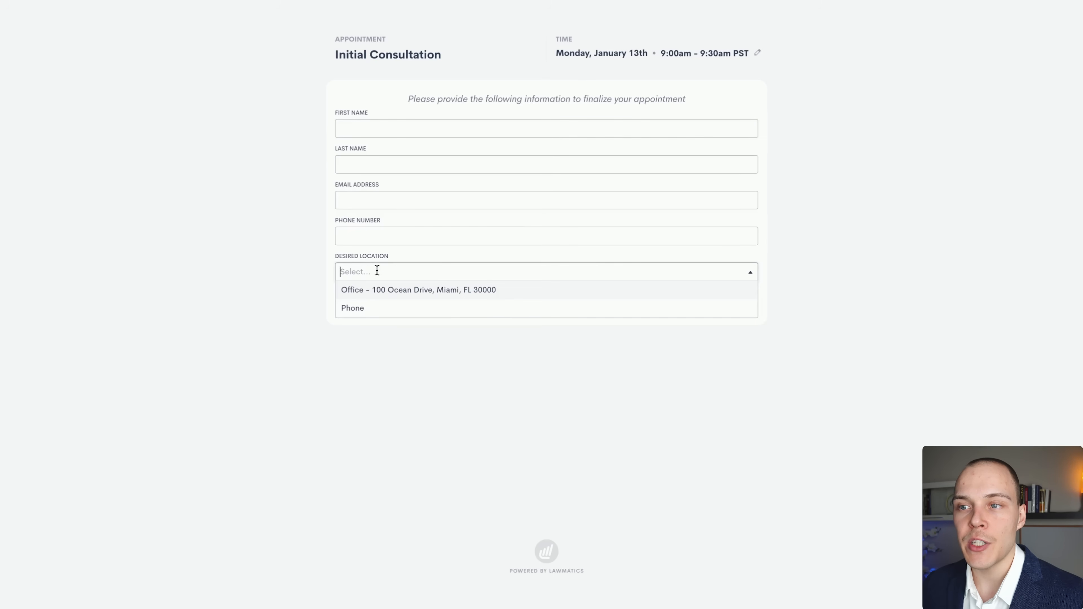
pyautogui.click(311, 267)
pyautogui.click(358, 271)
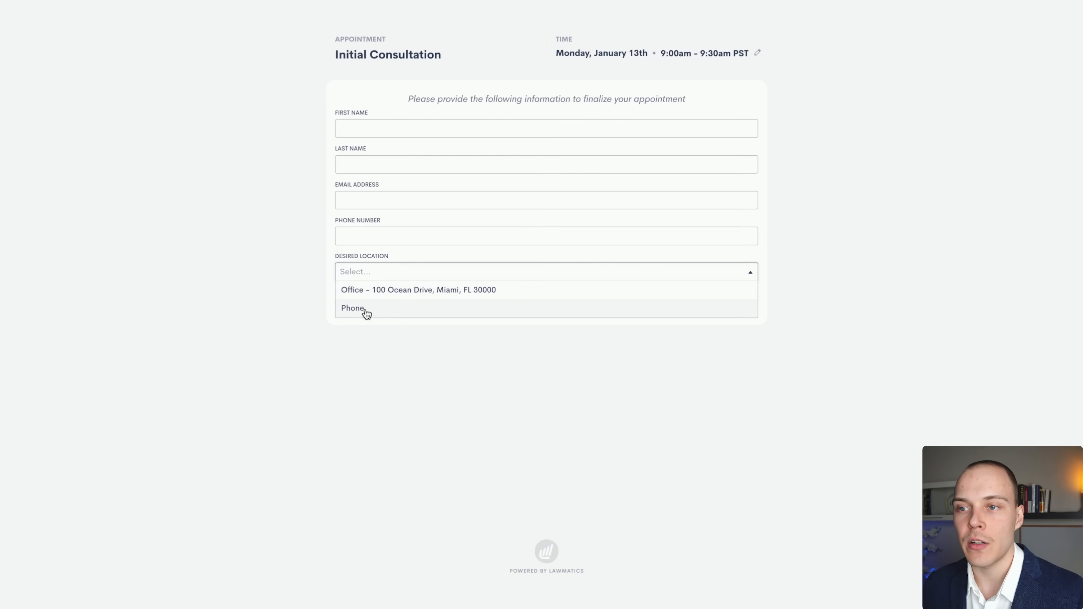
pyautogui.click(909, 235)
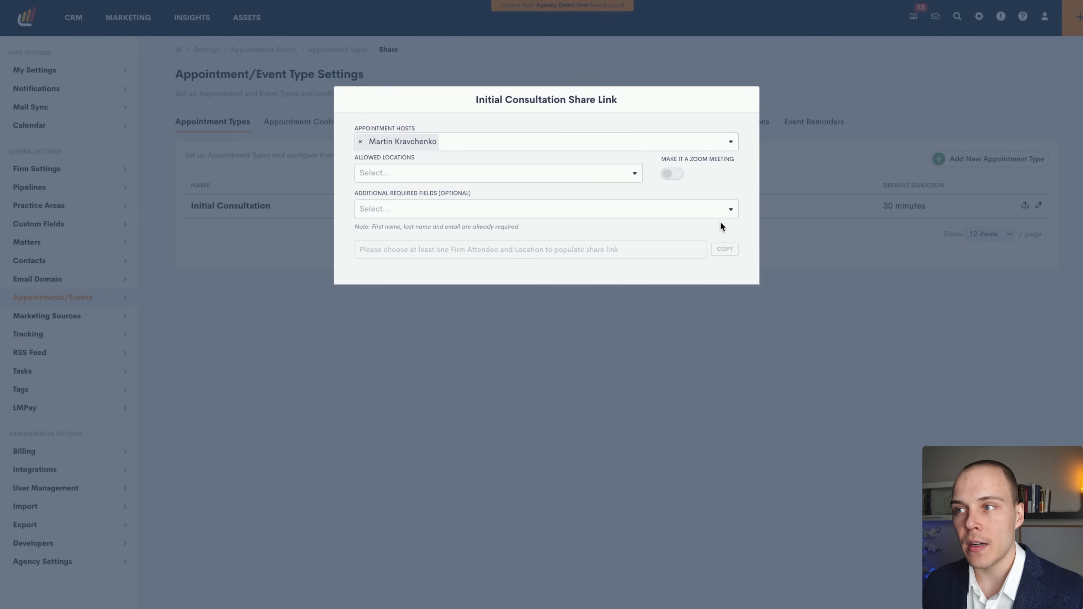
pyautogui.click(783, 243)
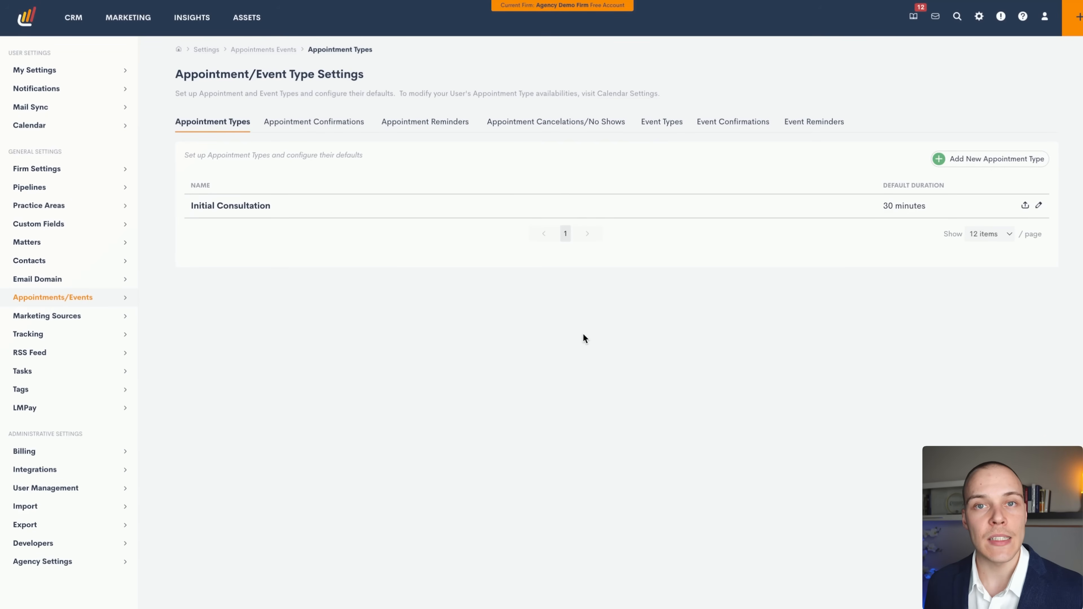
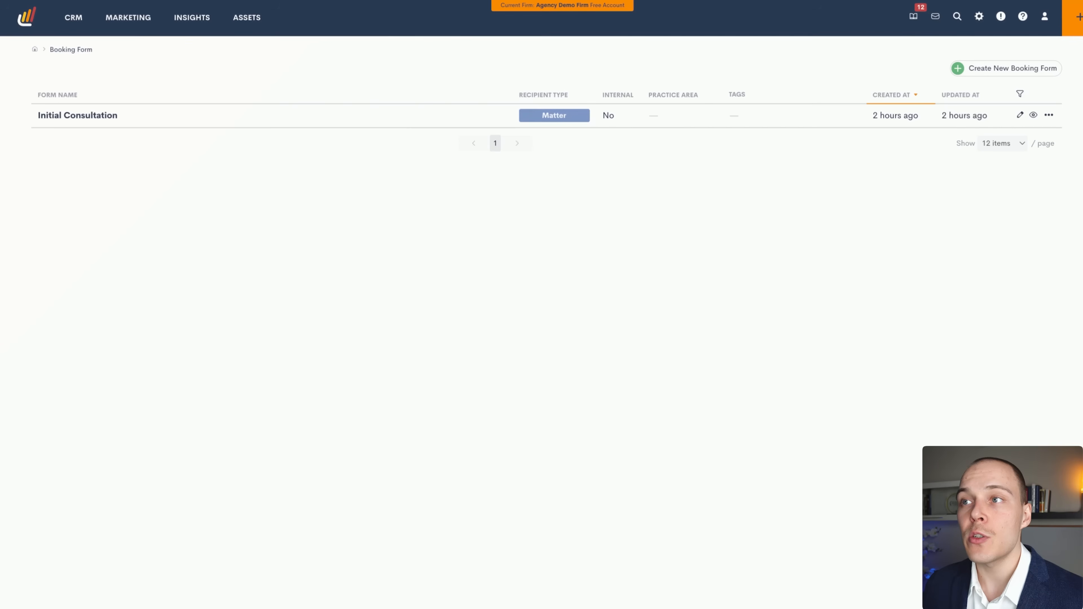
# Leave the Initial Consultation booking form and go to the client's Estate matter record via CRM matters.
pyautogui.moveTo(247, 17)
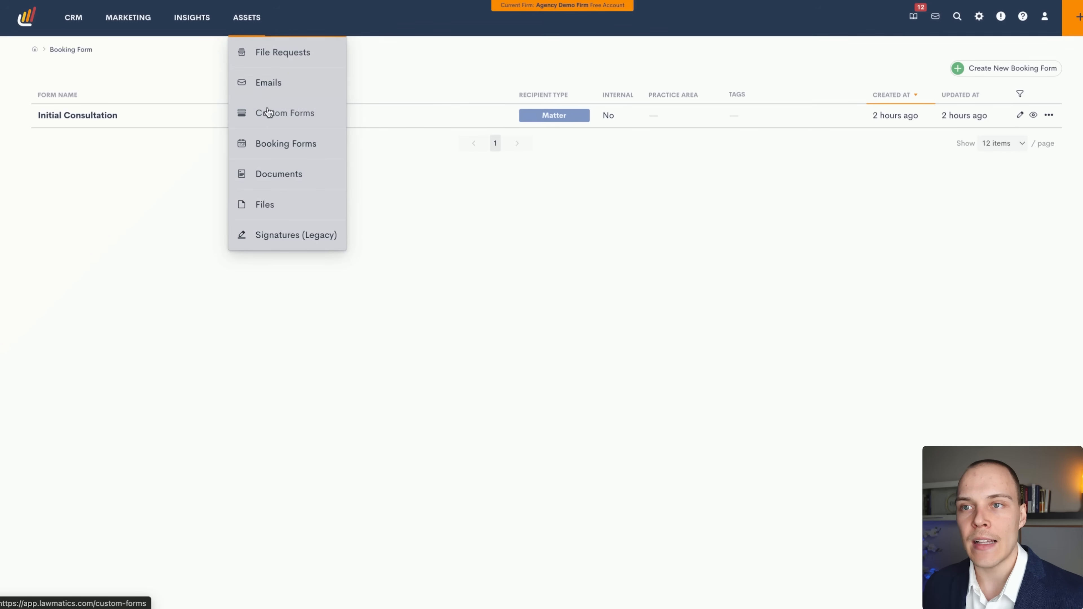
pyautogui.click(277, 145)
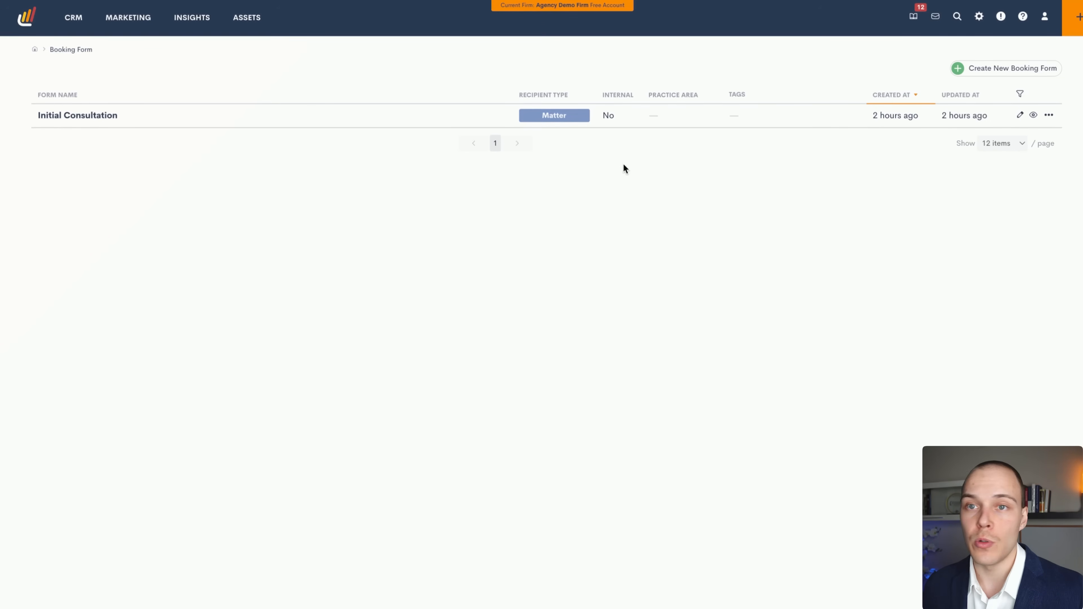
pyautogui.click(1019, 115)
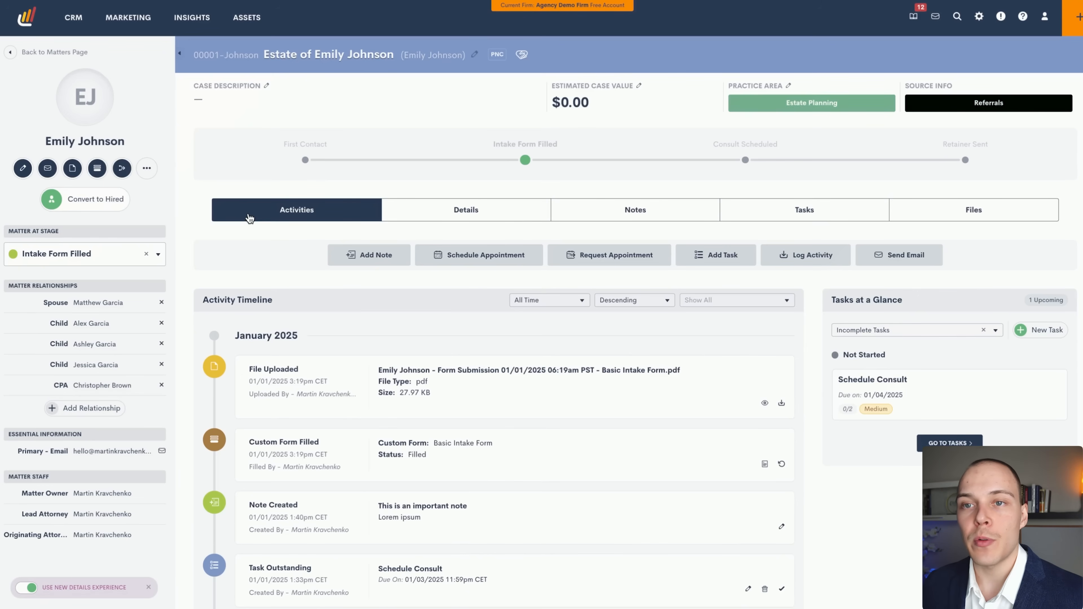
# Open the Initial Consultation booking form for this matter.
pyautogui.click(146, 171)
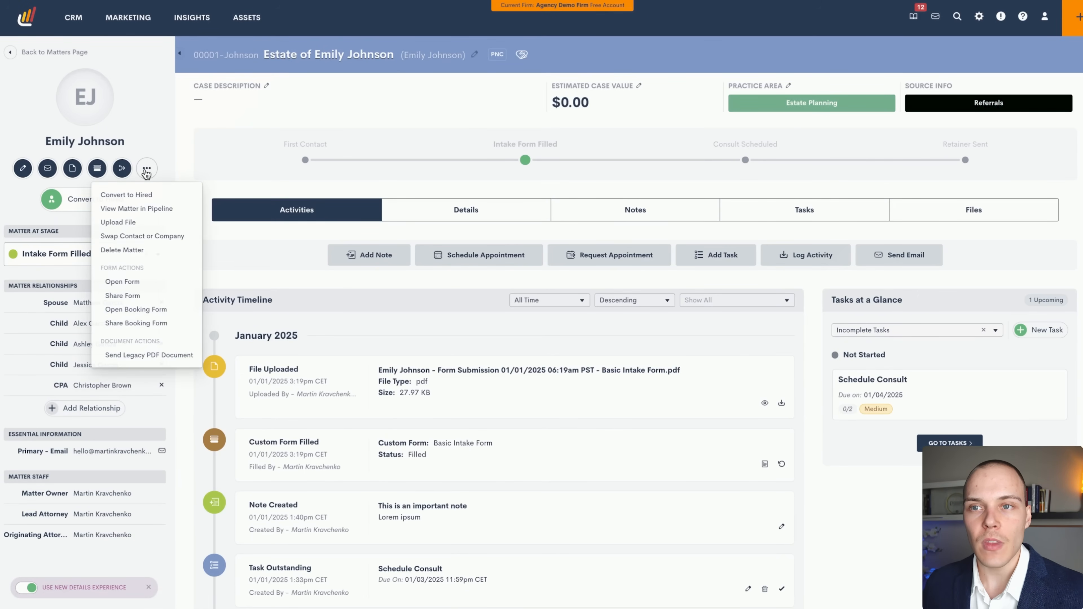
pyautogui.click(145, 314)
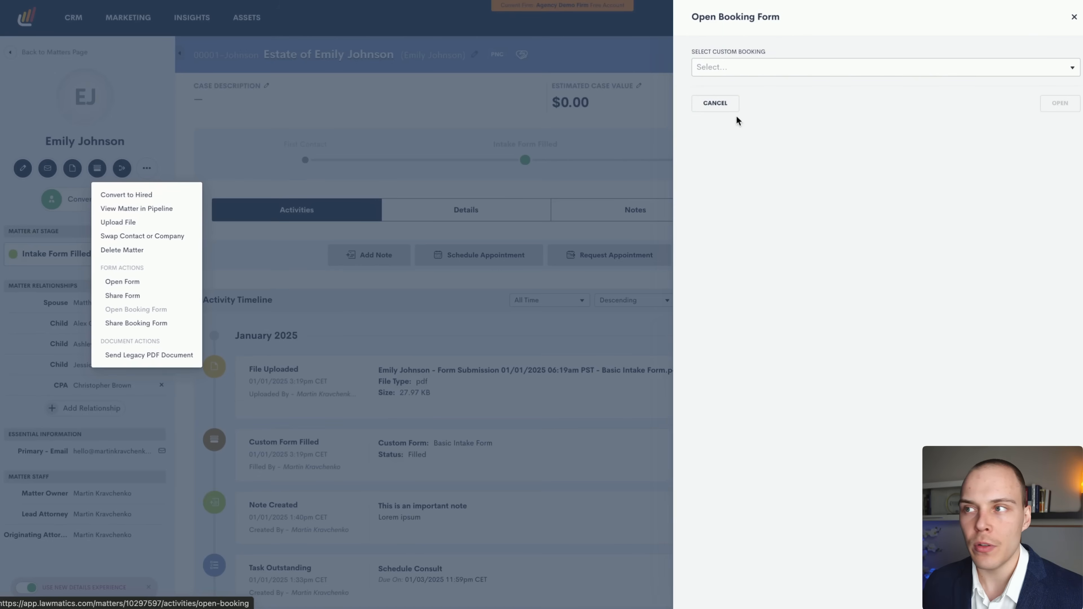
pyautogui.click(758, 66)
pyautogui.click(756, 86)
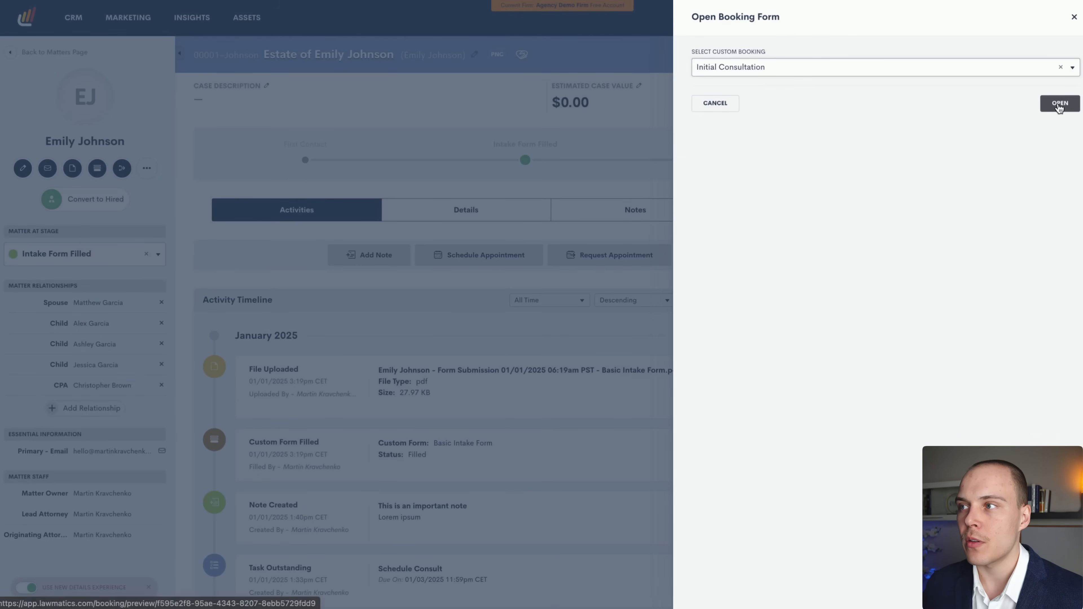
pyautogui.click(1060, 103)
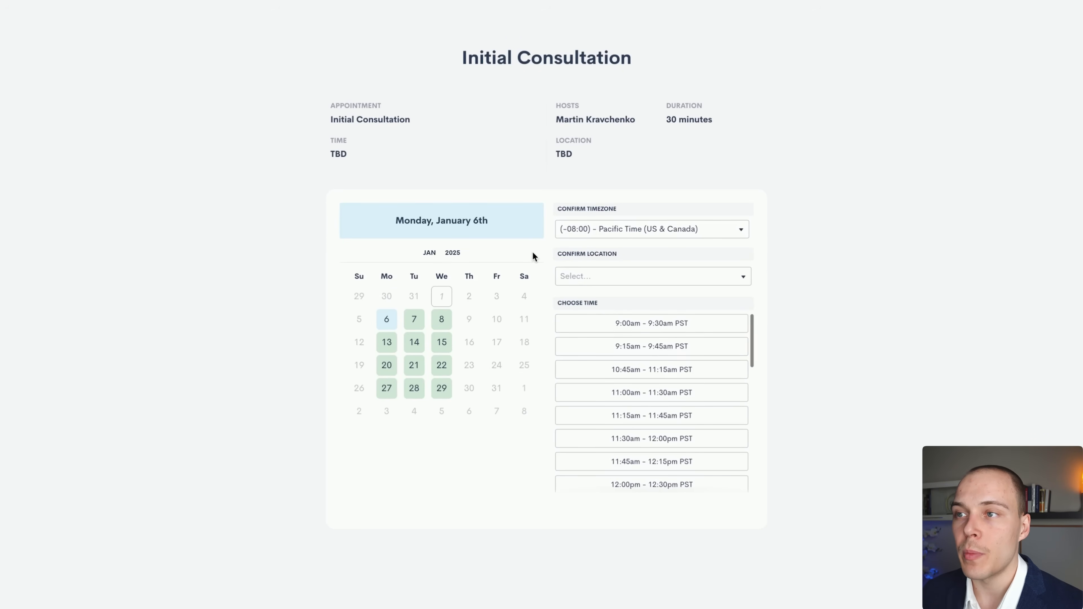
# Try Monday, January 13th at 9:00am, then go back and set the meeting location to Phone.
pyautogui.click(387, 341)
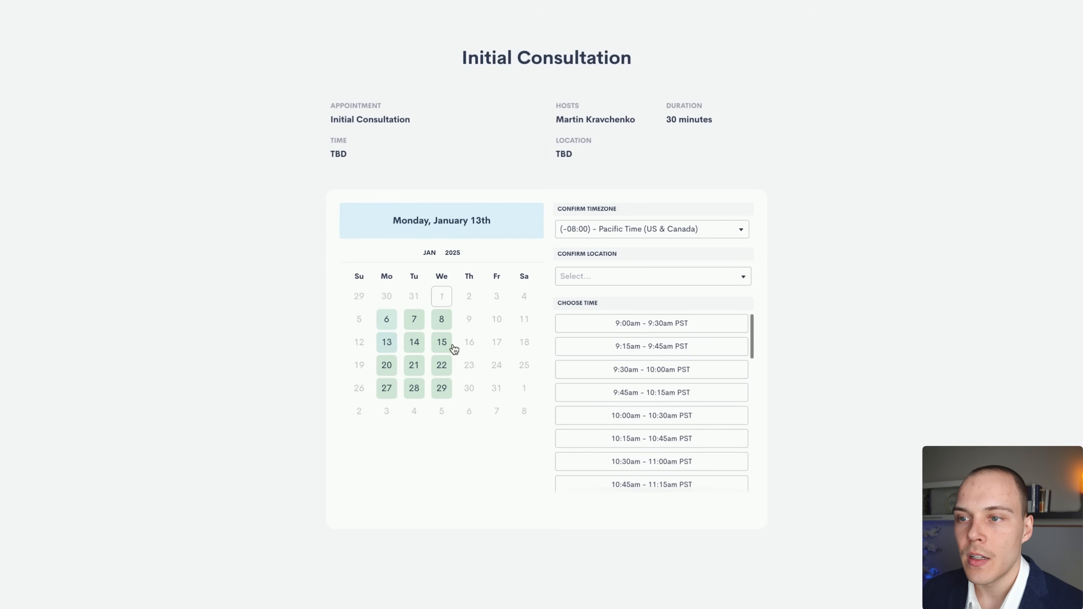
pyautogui.click(664, 325)
pyautogui.click(731, 323)
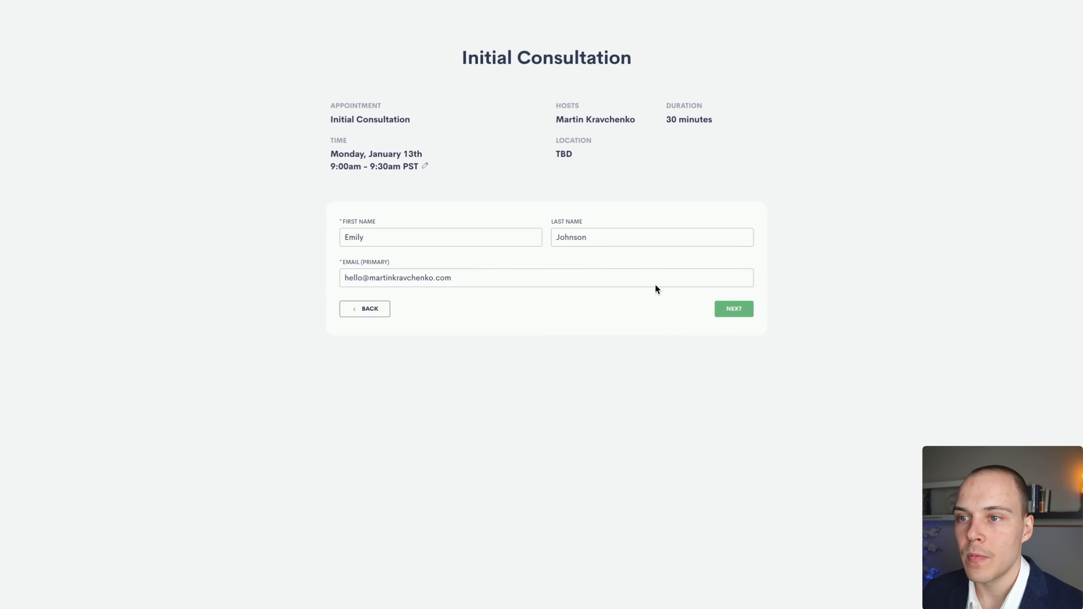
pyautogui.click(376, 312)
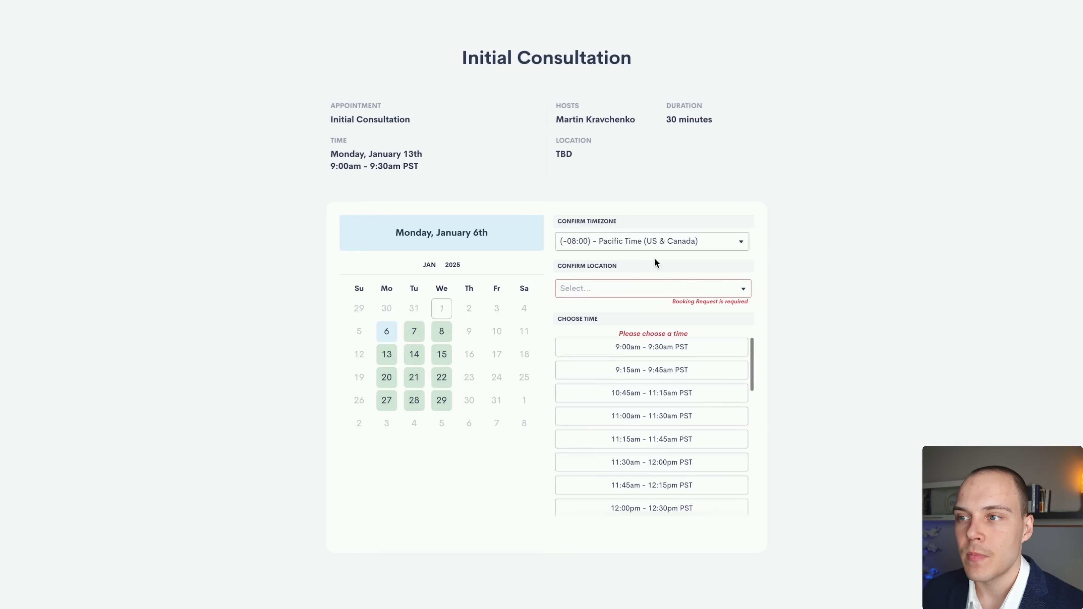
pyautogui.click(582, 292)
pyautogui.click(598, 324)
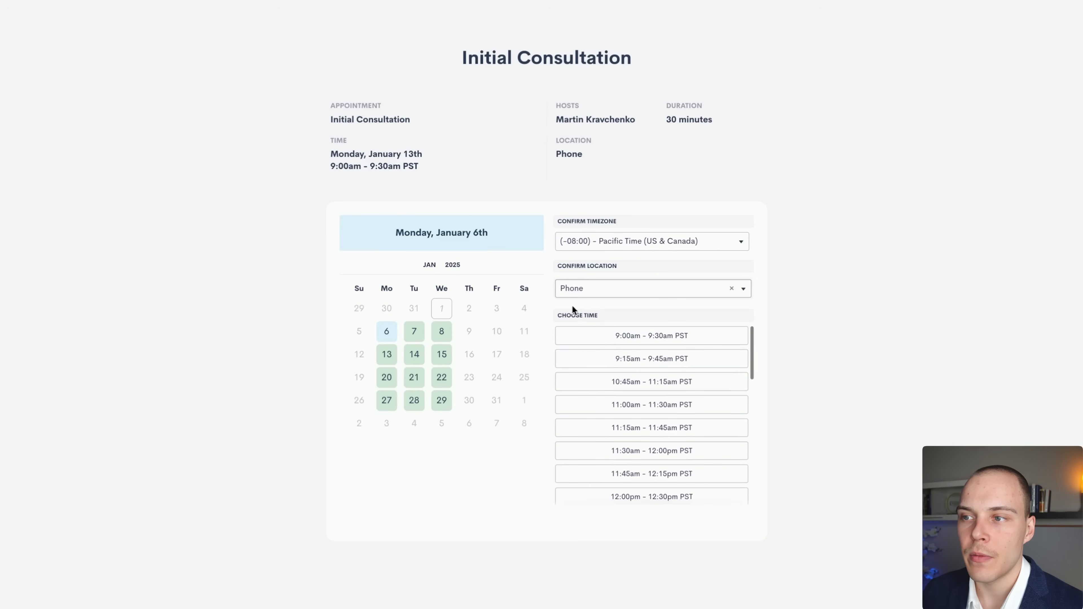
# Book Monday, January 13th, 9:00–9:30am with the prefilled contact details and submit.
pyautogui.click(386, 354)
pyautogui.click(651, 337)
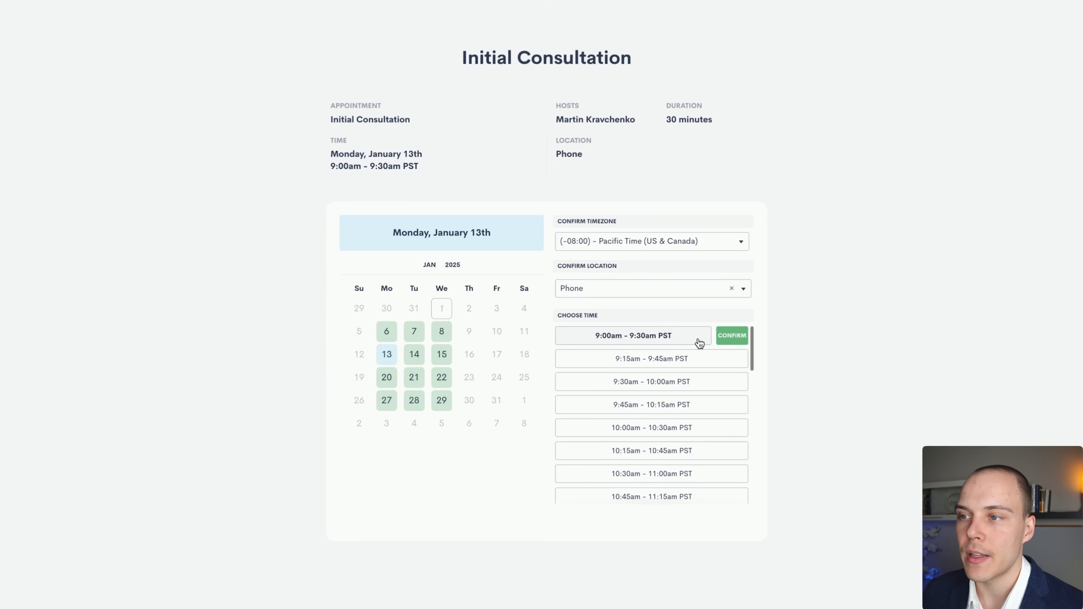
pyautogui.click(733, 334)
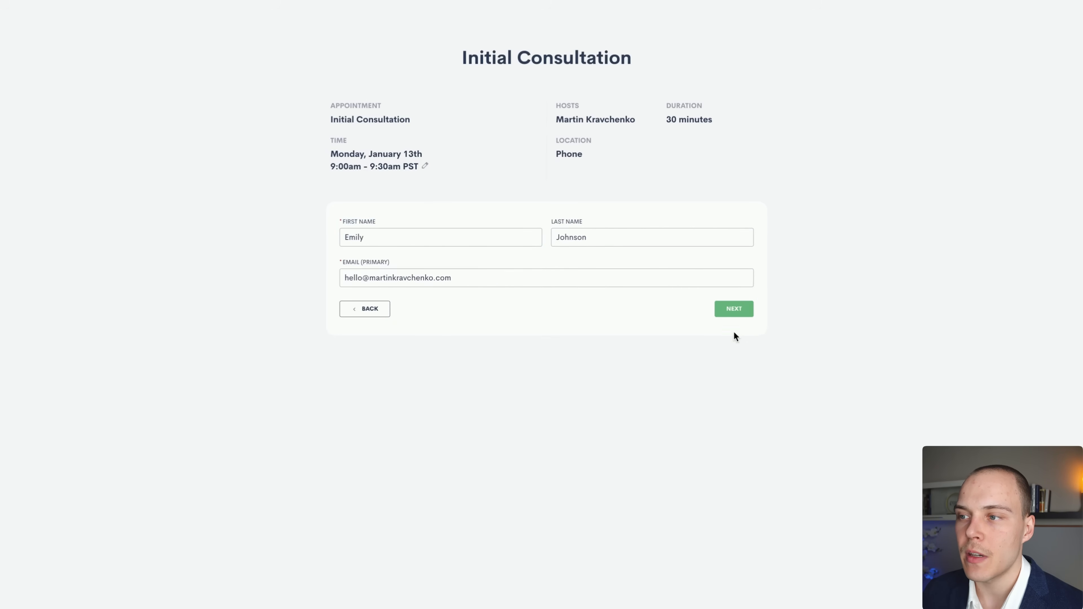
pyautogui.click(735, 311)
pyautogui.click(732, 297)
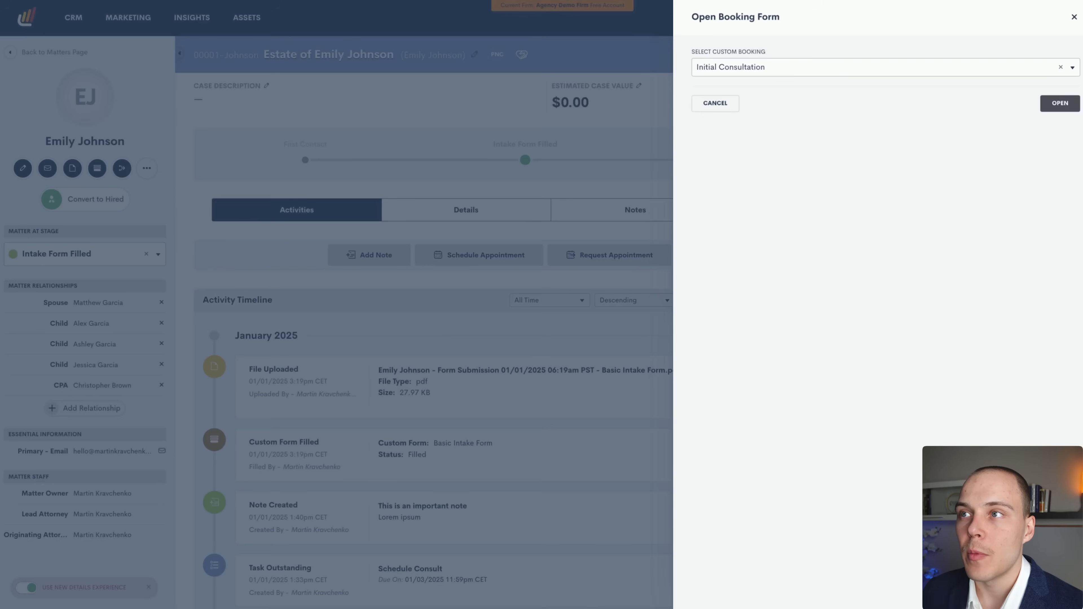
# Close the booking panel and reload the matter to see the upcoming January 13 phone consultation.
pyautogui.click(1071, 19)
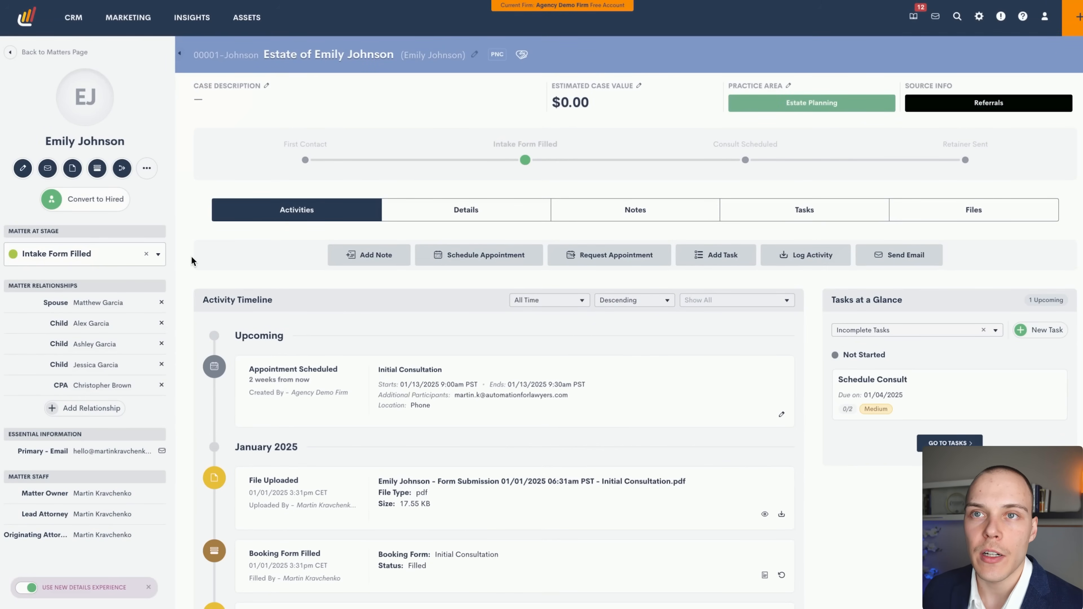
pyautogui.press('super+r')
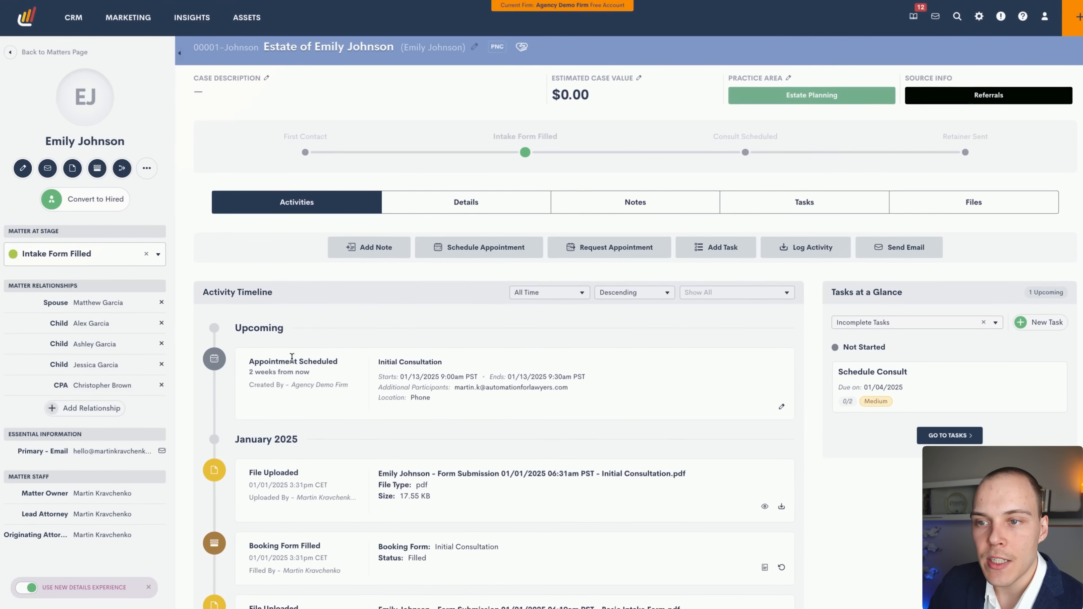
pyautogui.scroll(-1, 291, 357)
pyautogui.moveTo(277, 360); pyautogui.dragTo(302, 369)
pyautogui.click(273, 366)
pyautogui.click(295, 369)
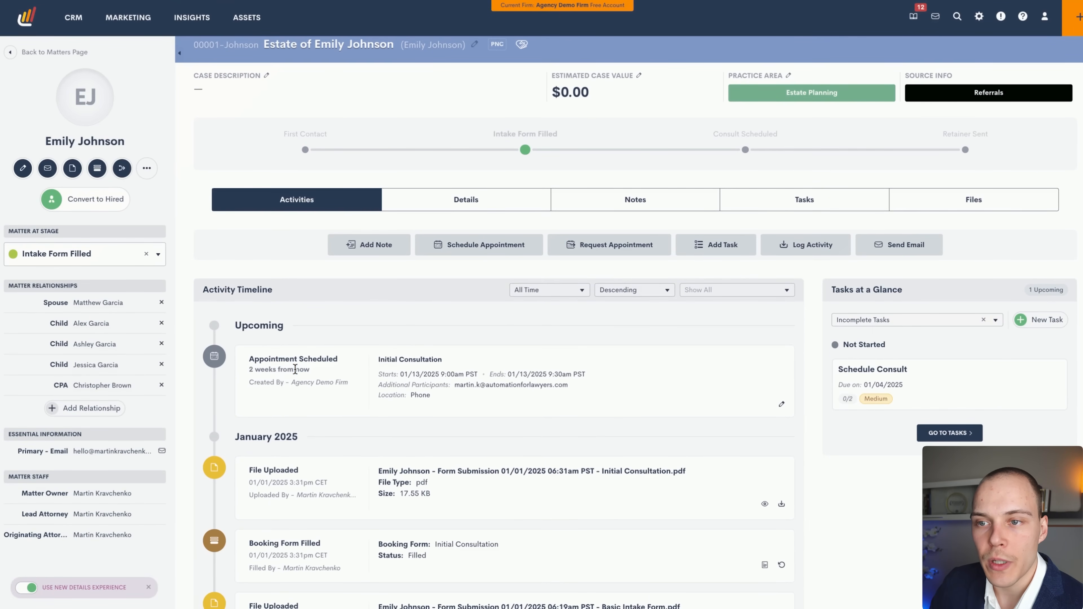
pyautogui.scroll(-1, 396, 351)
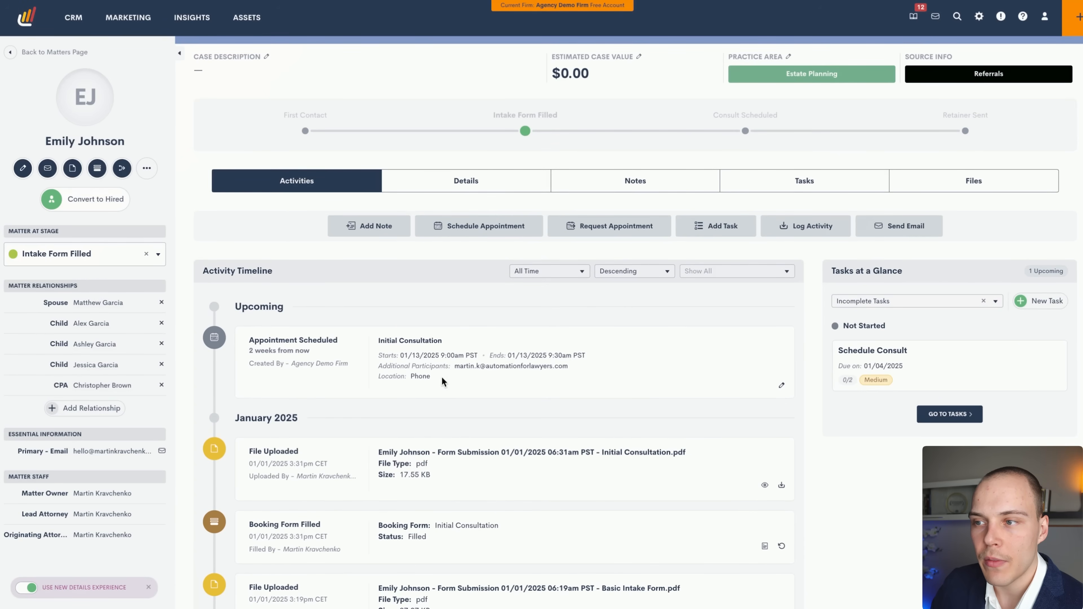
pyautogui.scroll(1, 481, 375)
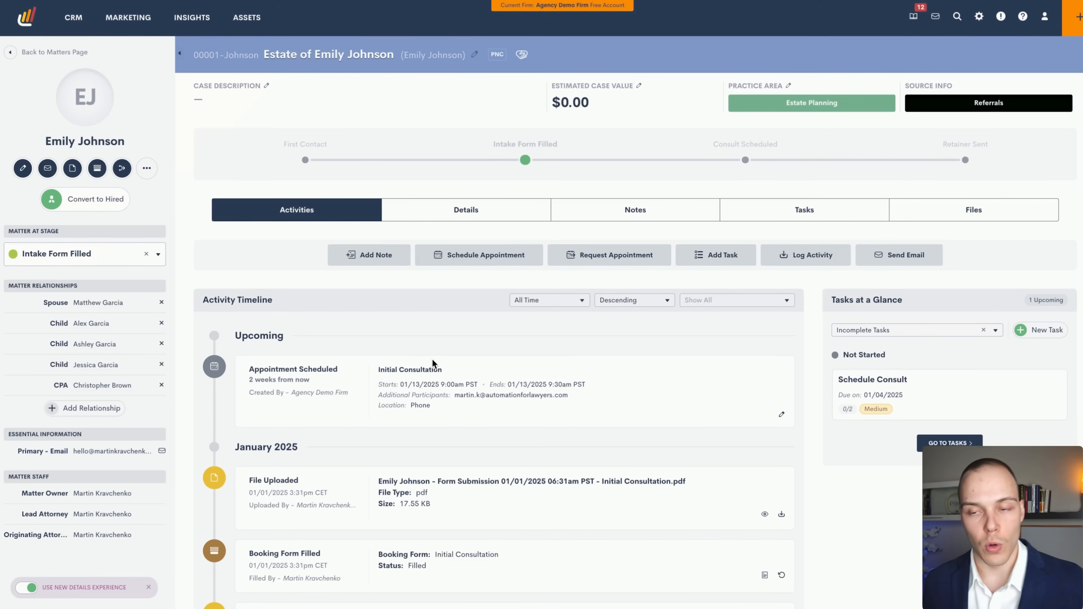
pyautogui.click(146, 168)
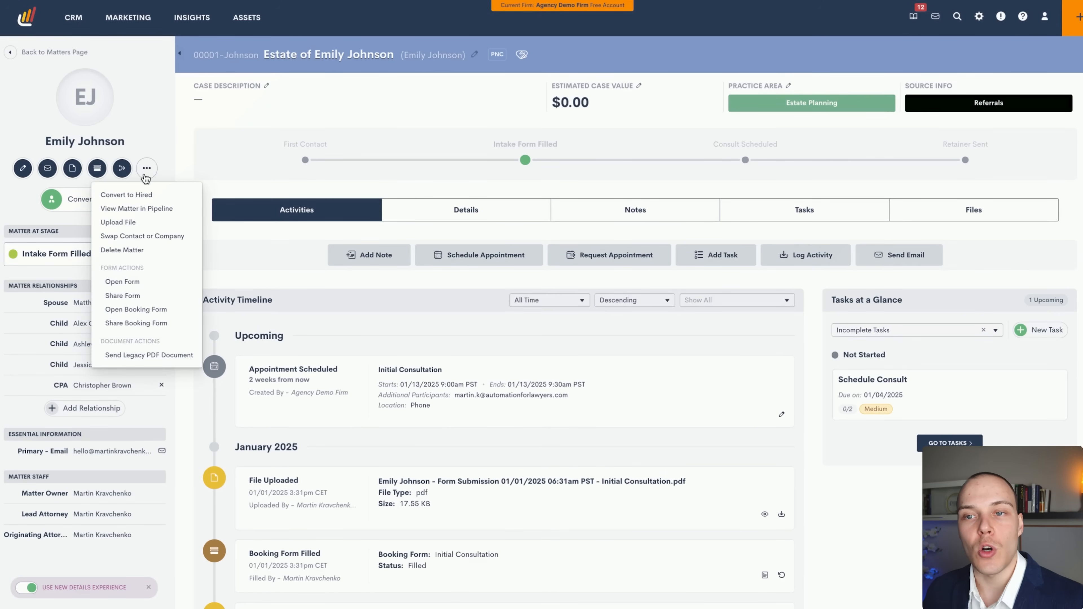
pyautogui.click(151, 323)
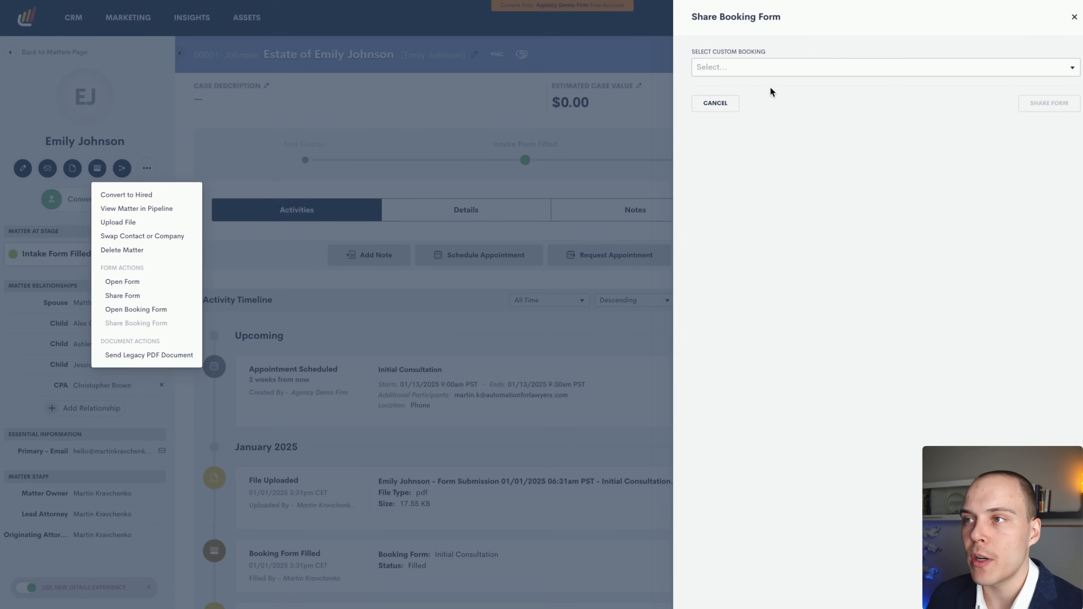
pyautogui.click(776, 65)
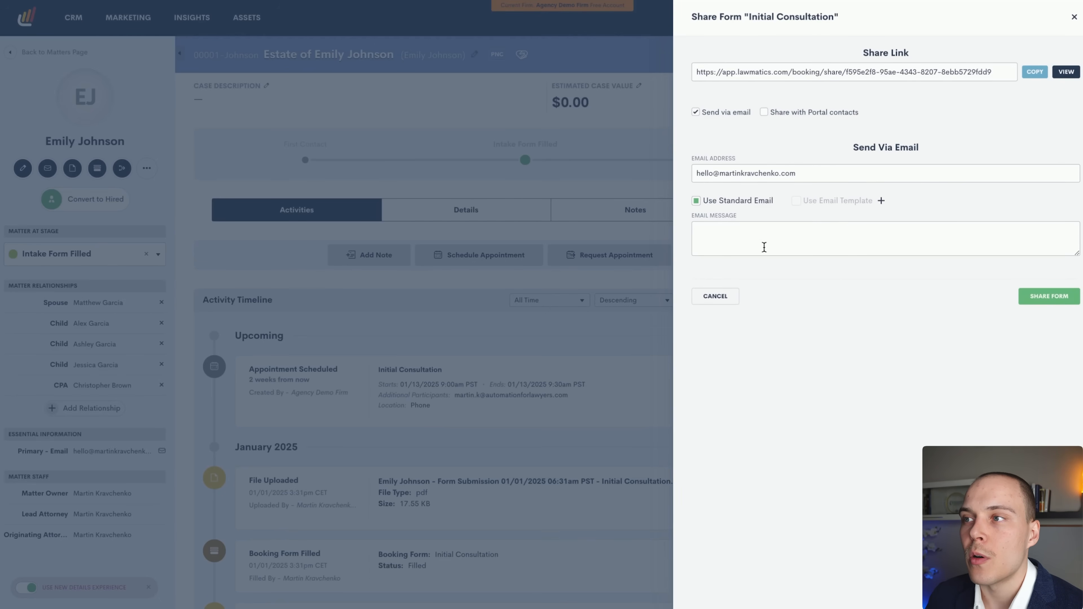
pyautogui.click(723, 300)
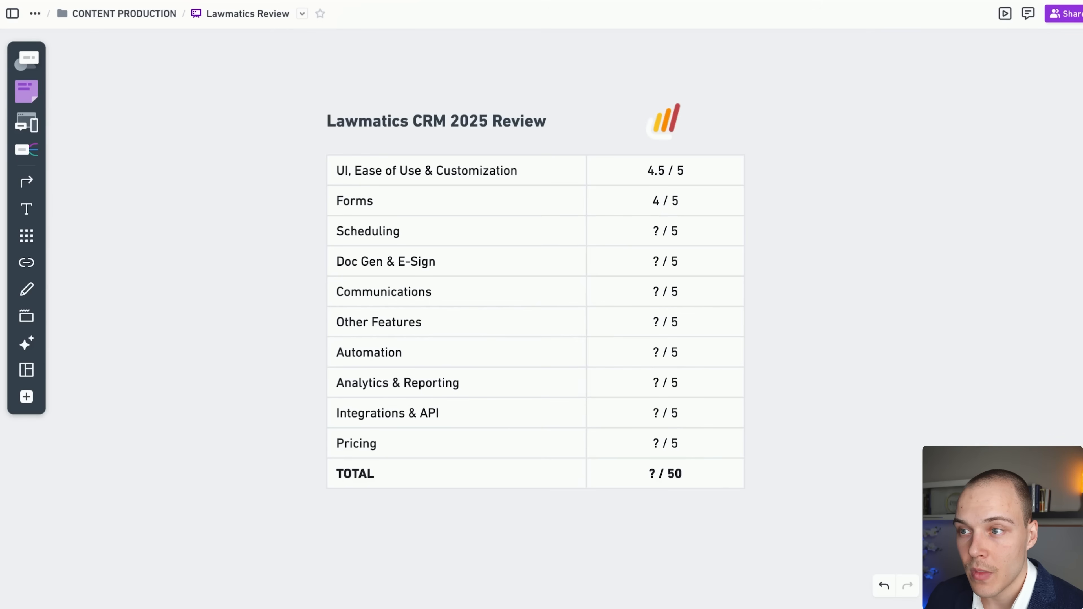
# Replace the '?' in the Scheduling score cell with 4.5 and deselect the table.
pyautogui.click(660, 235)
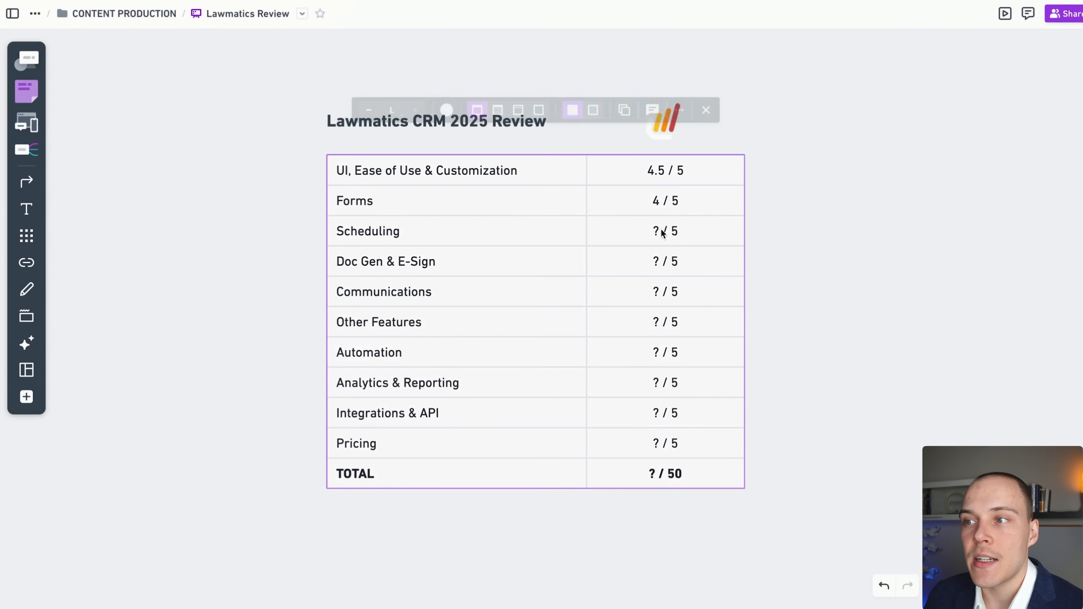
pyautogui.click(658, 234)
pyautogui.click(656, 233)
pyautogui.press('BackSpace')
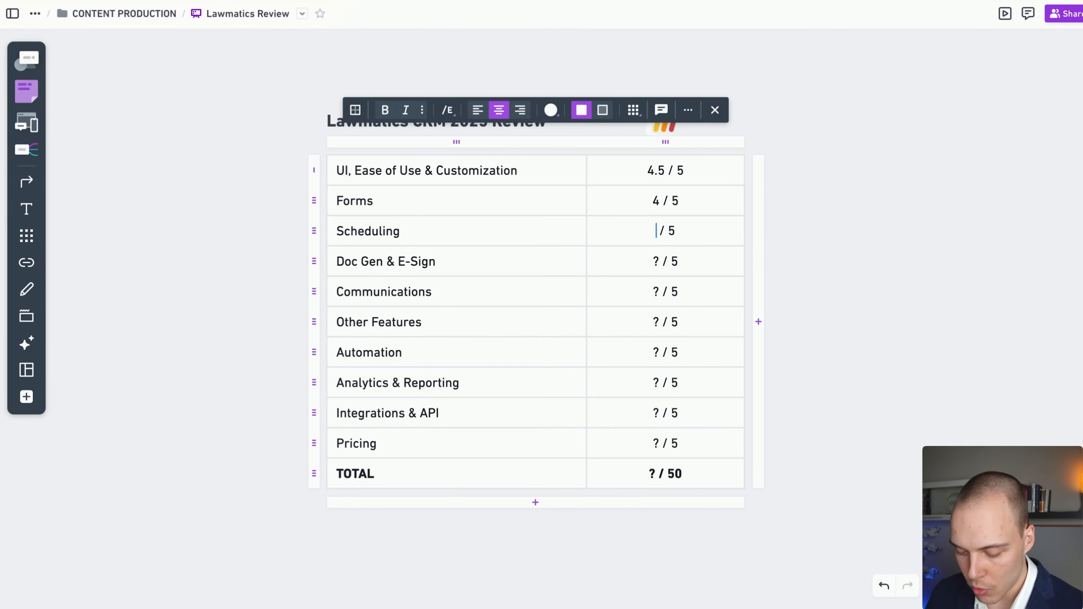
pyautogui.write('4.5')
pyautogui.click(833, 277)
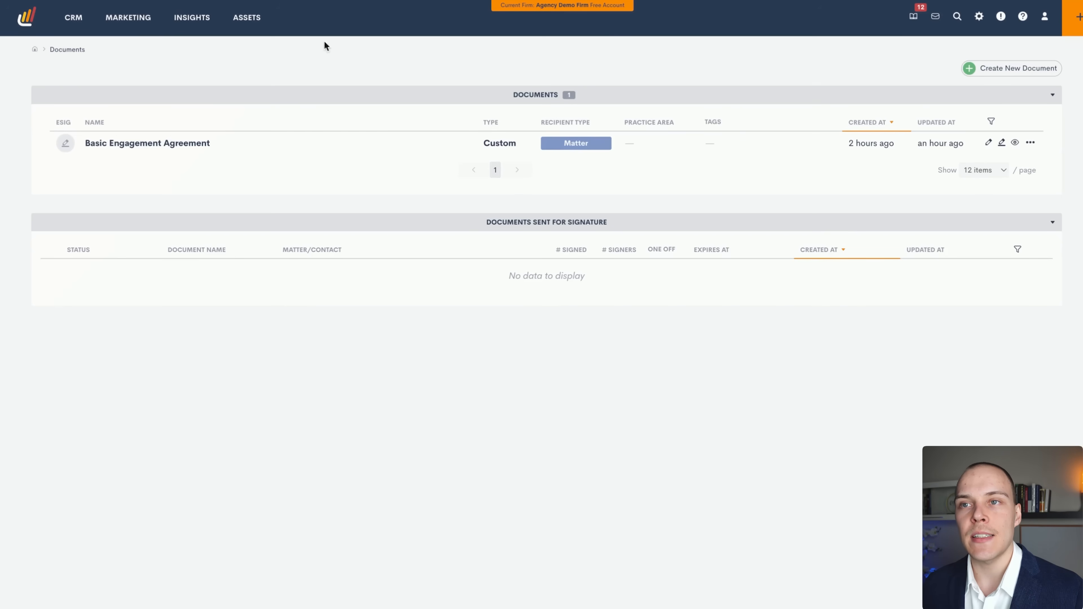
# Start a new document, then close the Create New Document form without creating anything.
pyautogui.moveTo(236, 23)
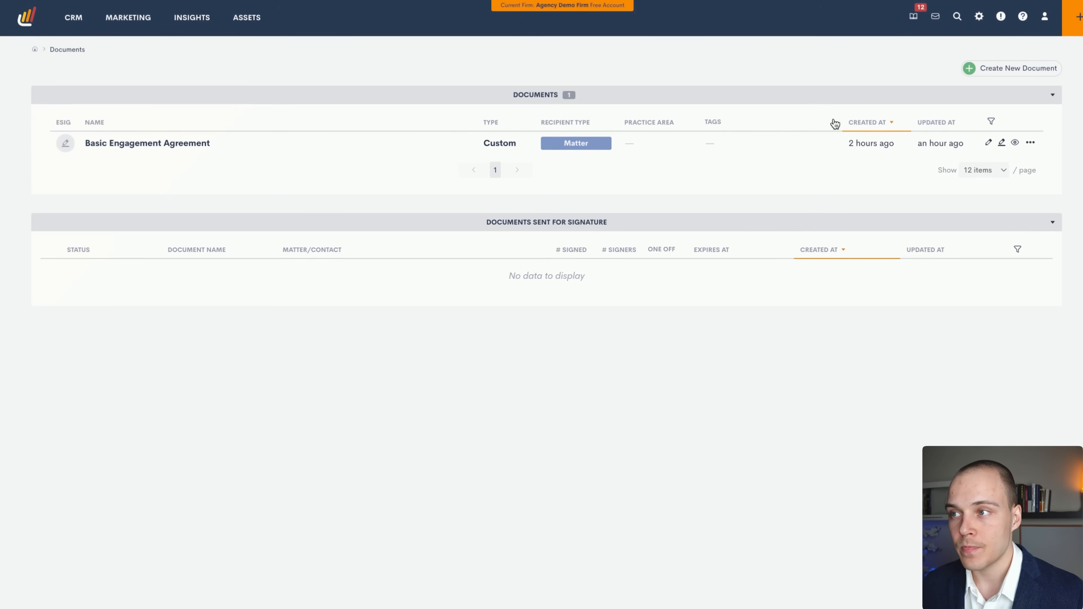
pyautogui.click(983, 68)
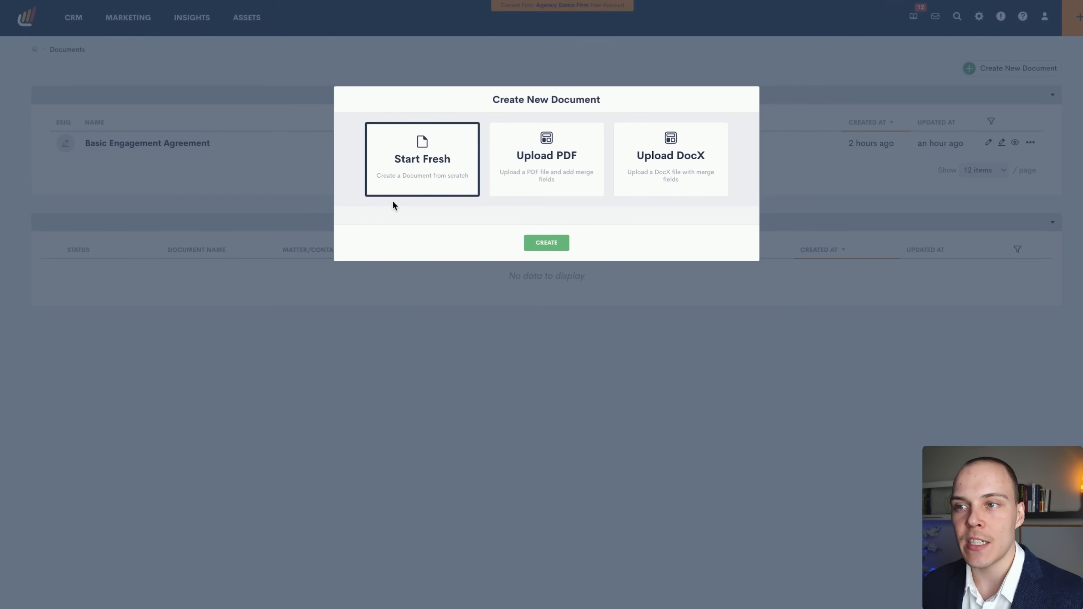
pyautogui.click(324, 189)
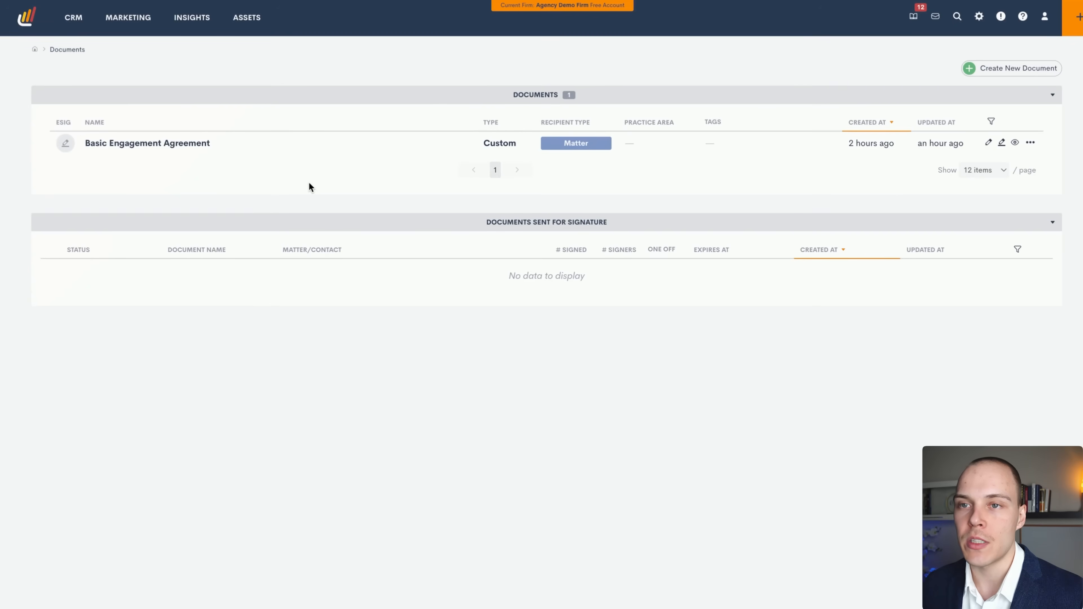
# Open the Basic Engagement Agreement editor and review its E-Signature and Headers & Footers settings.
pyautogui.click(988, 145)
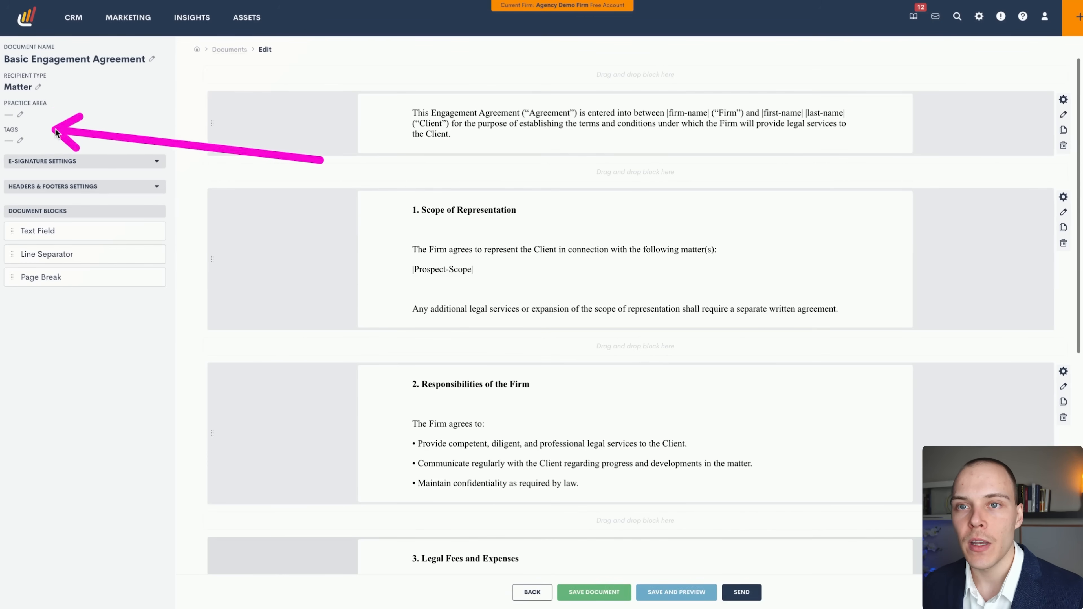
pyautogui.click(123, 168)
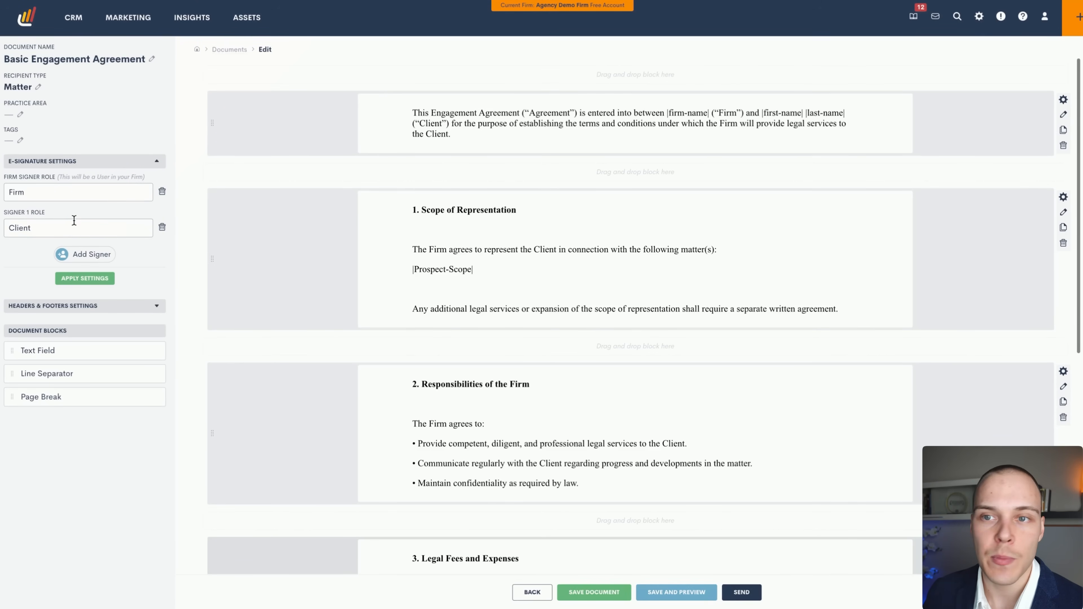
pyautogui.click(82, 306)
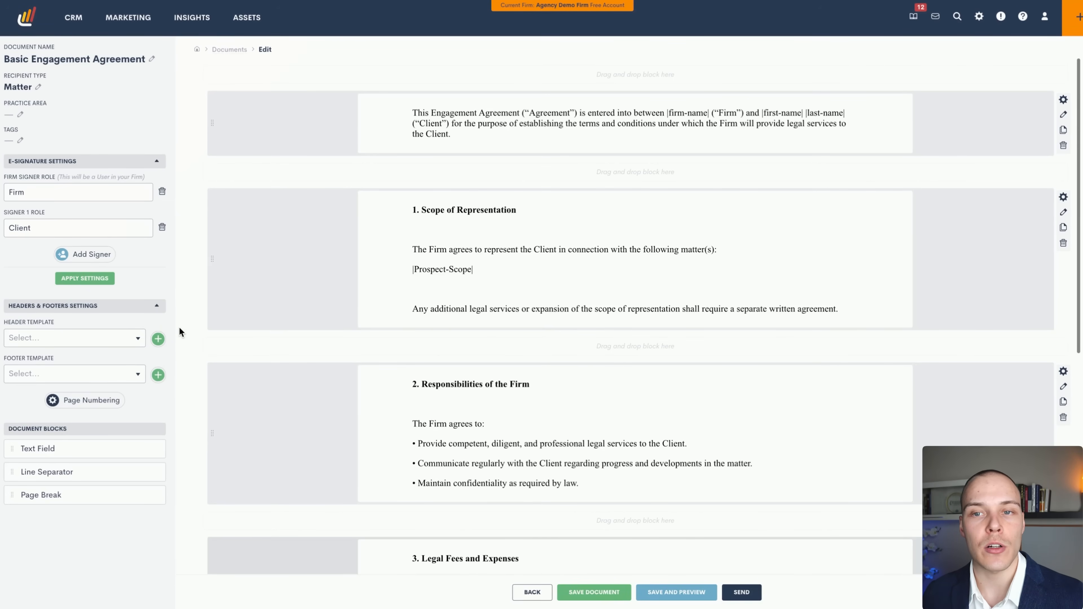
pyautogui.click(83, 337)
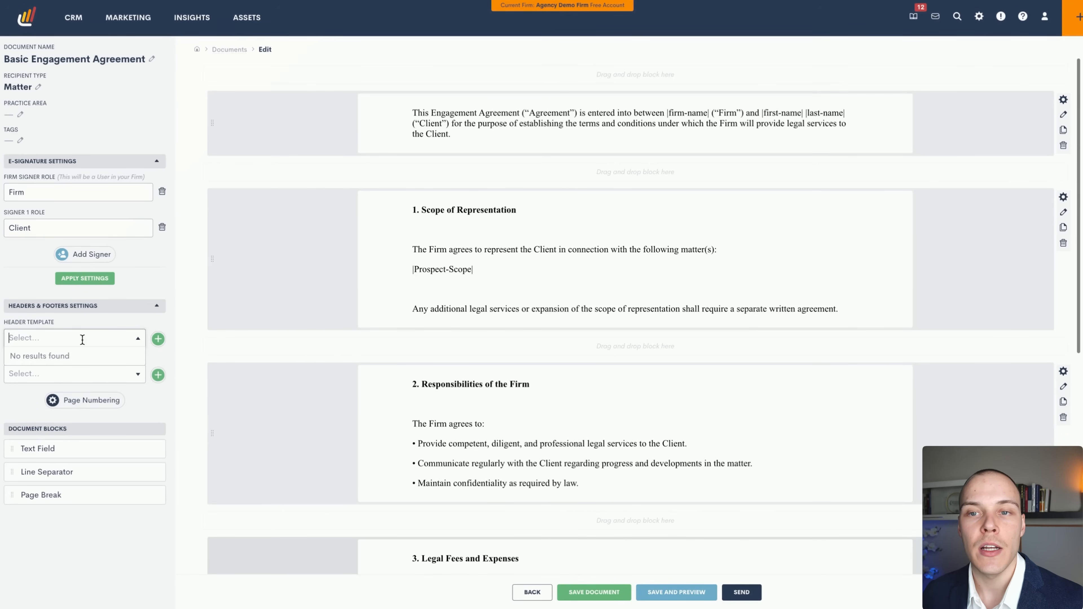
pyautogui.click(72, 322)
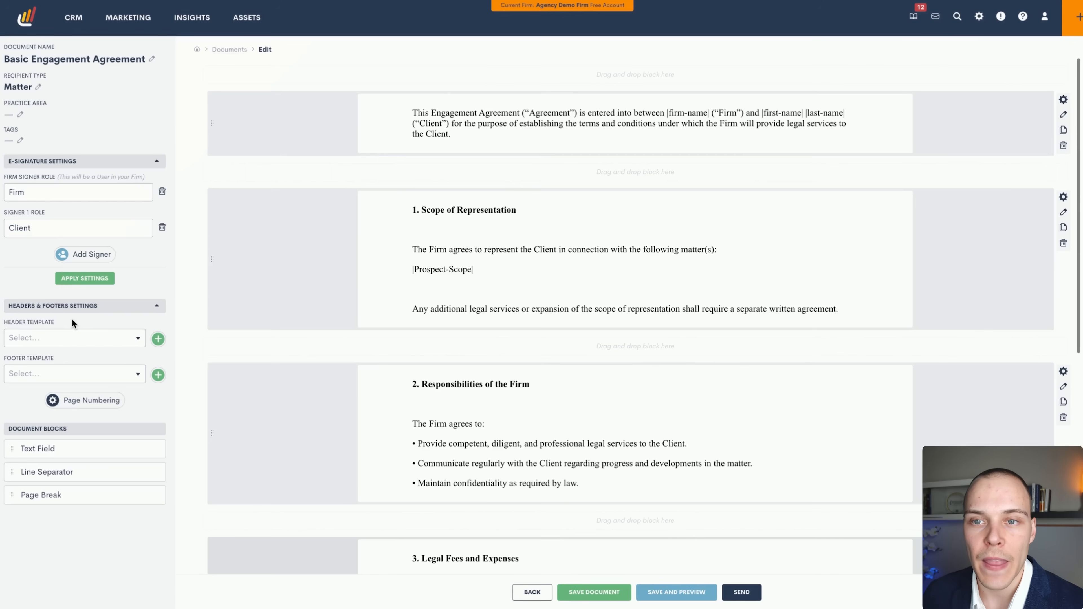
pyautogui.click(83, 307)
pyautogui.click(82, 306)
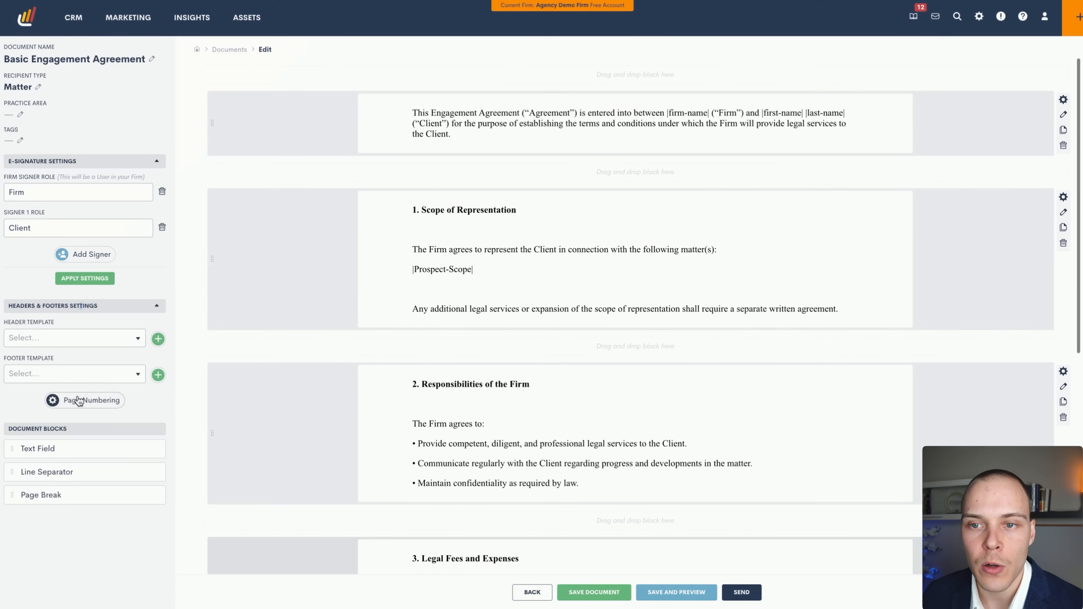
pyautogui.click(103, 310)
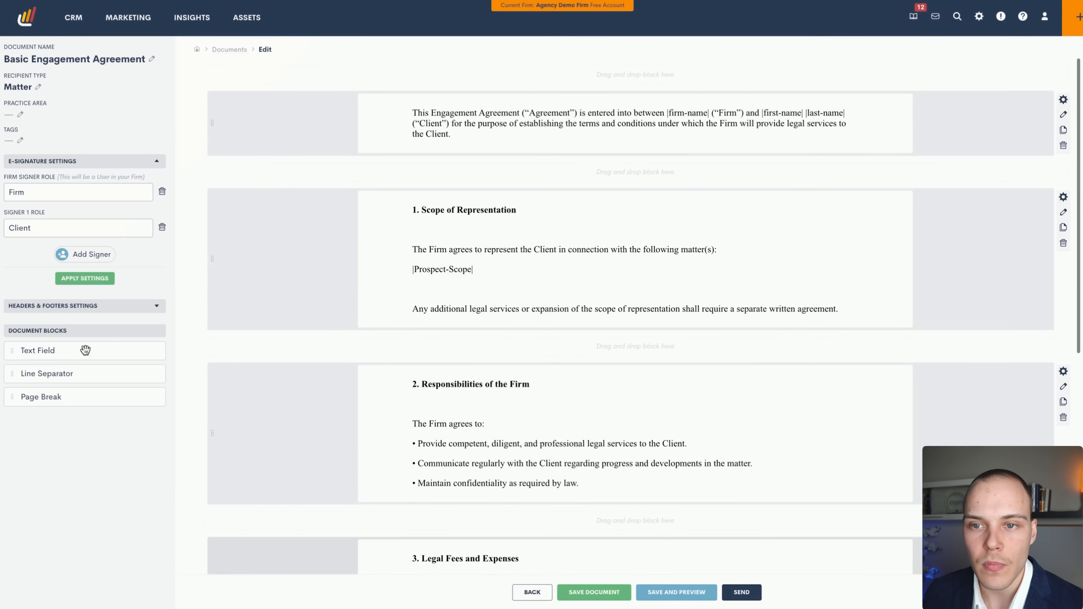
pyautogui.scroll(-9, 483, 307)
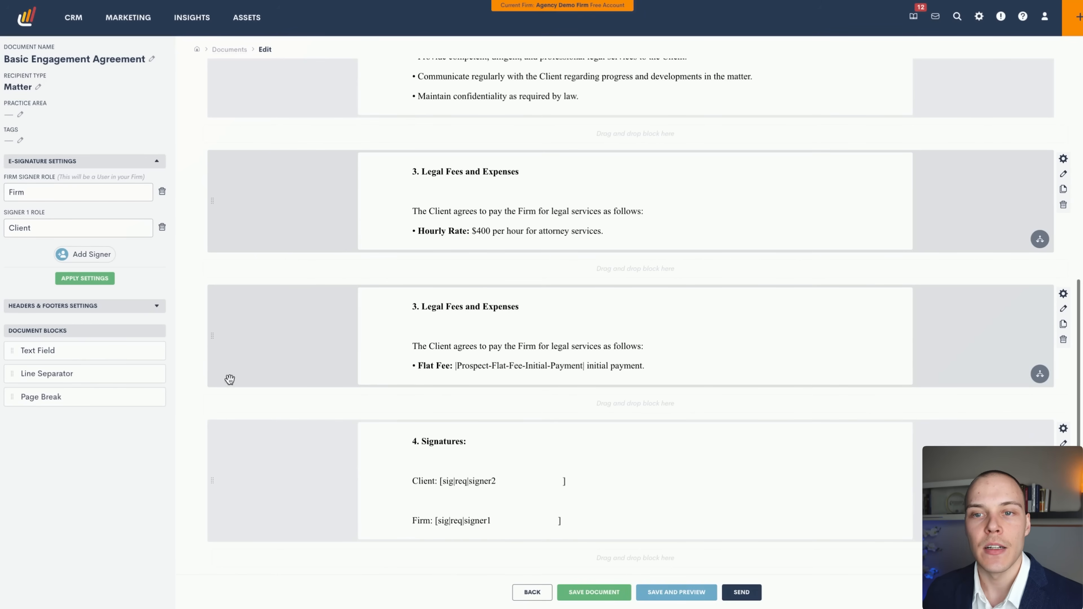
pyautogui.scroll(9, 563, 335)
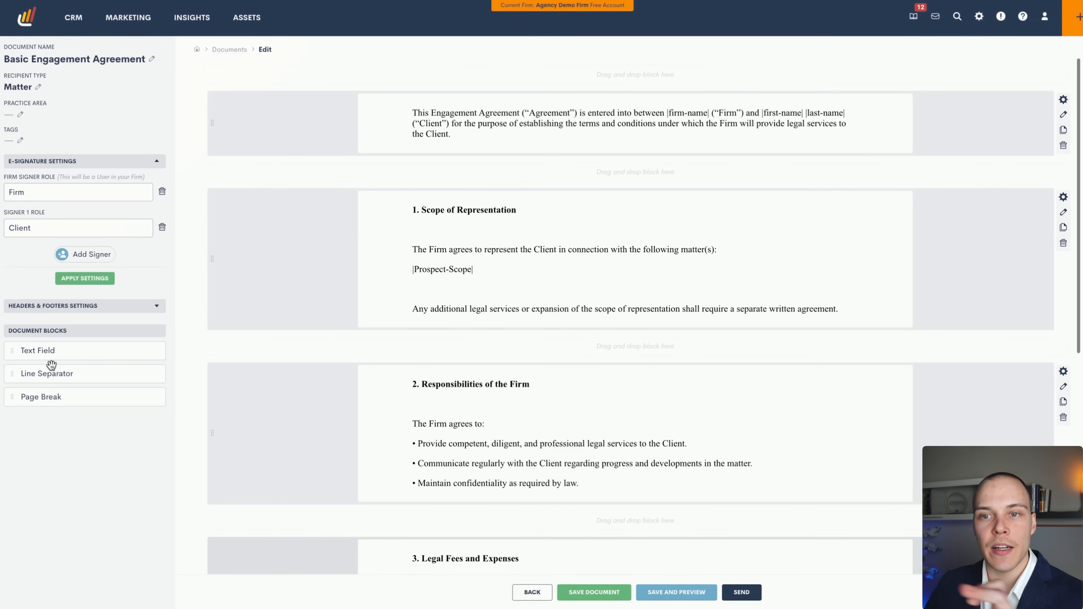
# Edit the intro paragraph block and browse the contact, appointment, matter, firm, company and relationship fields.
pyautogui.click(1063, 114)
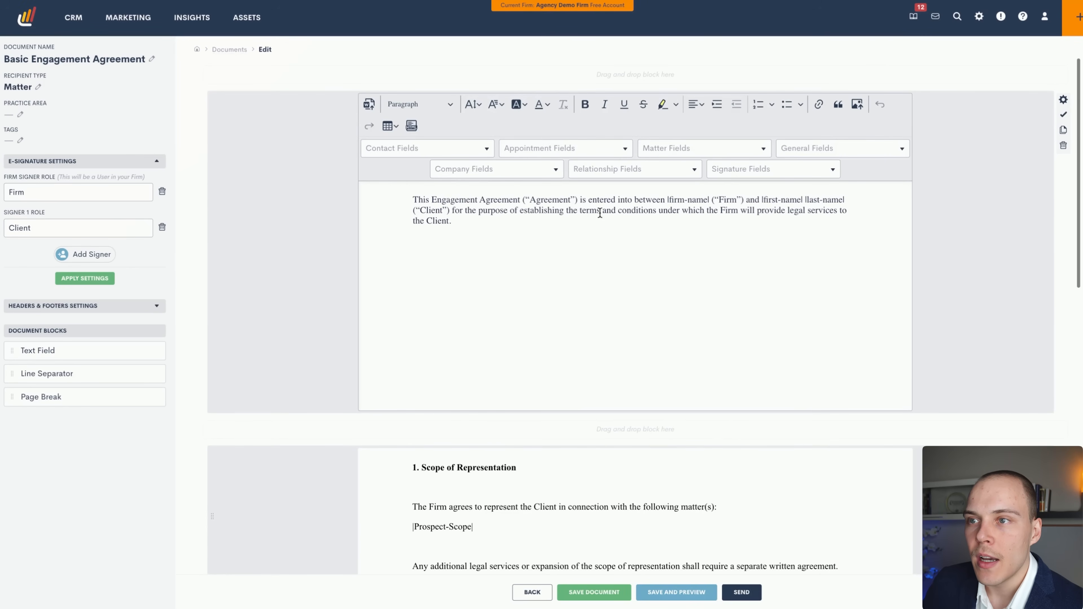
pyautogui.moveTo(472, 216); pyautogui.dragTo(415, 199)
pyautogui.click(535, 229)
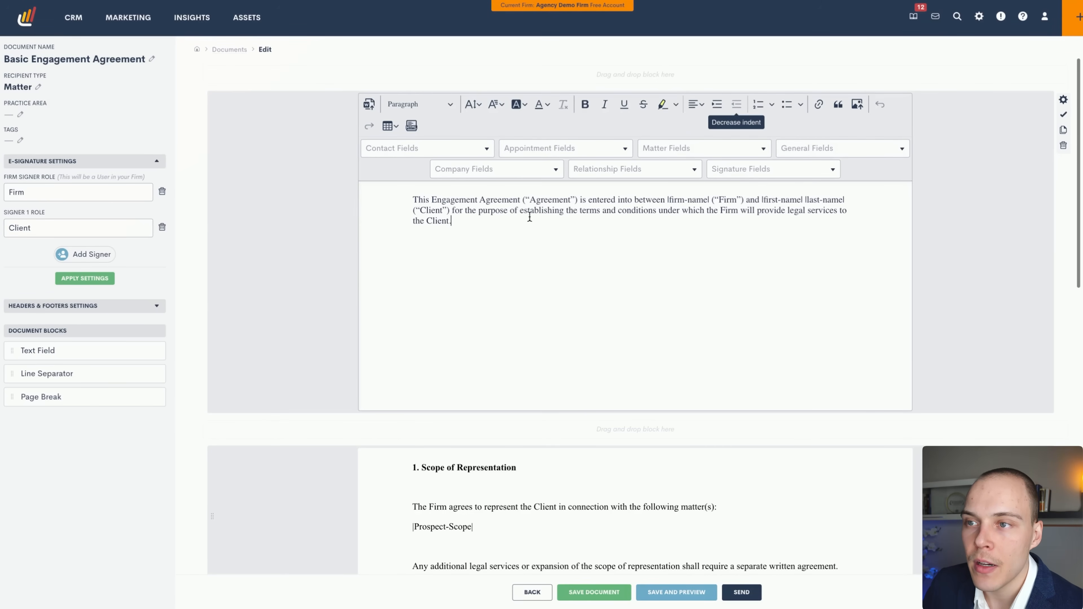
pyautogui.click(459, 148)
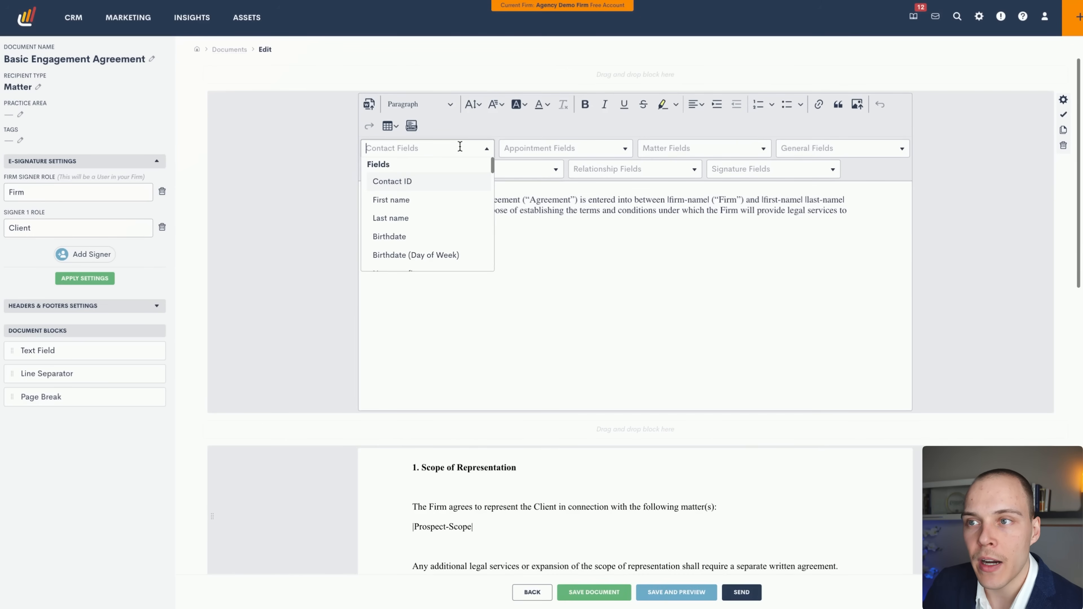
pyautogui.click(618, 152)
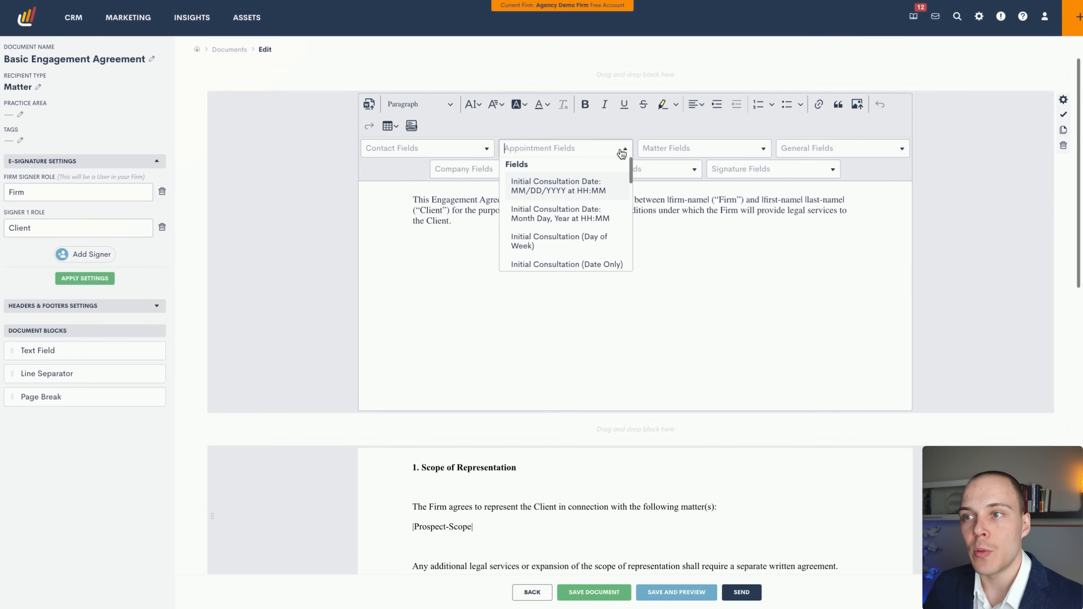
pyautogui.click(709, 150)
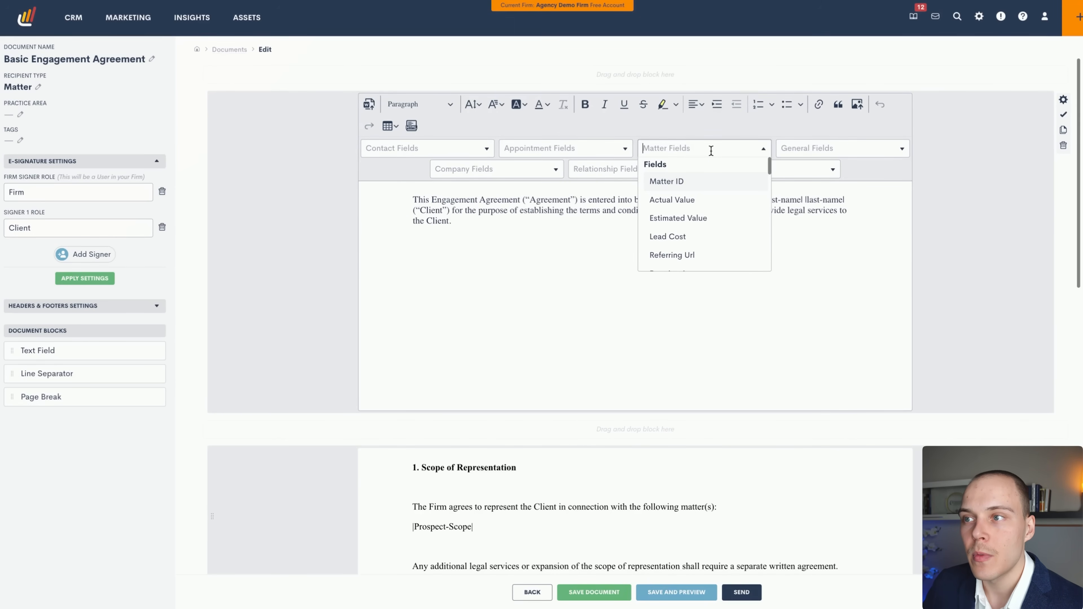
pyautogui.click(798, 146)
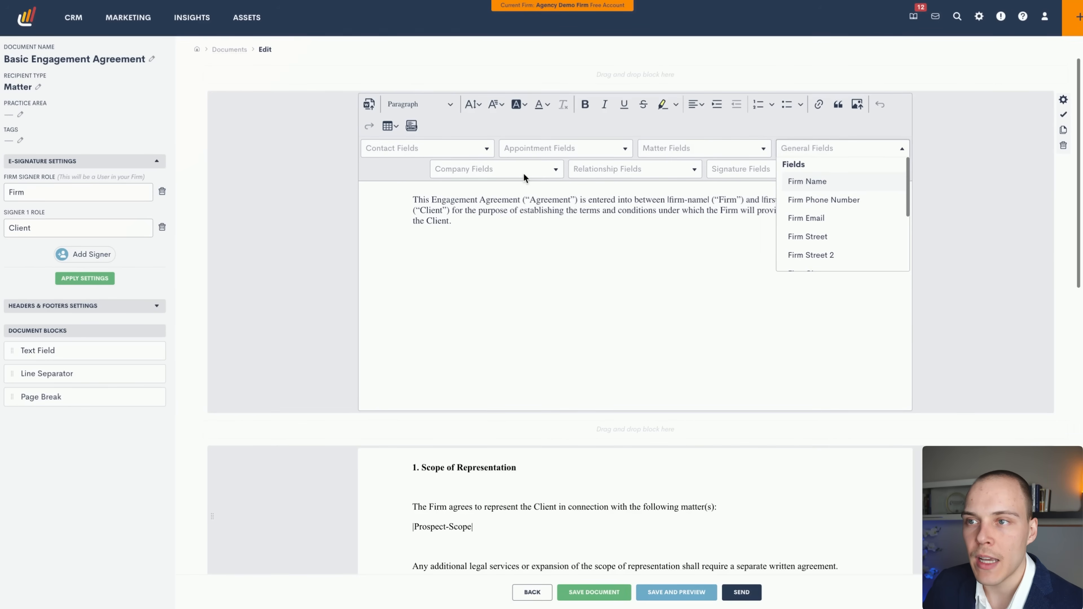
pyautogui.click(533, 172)
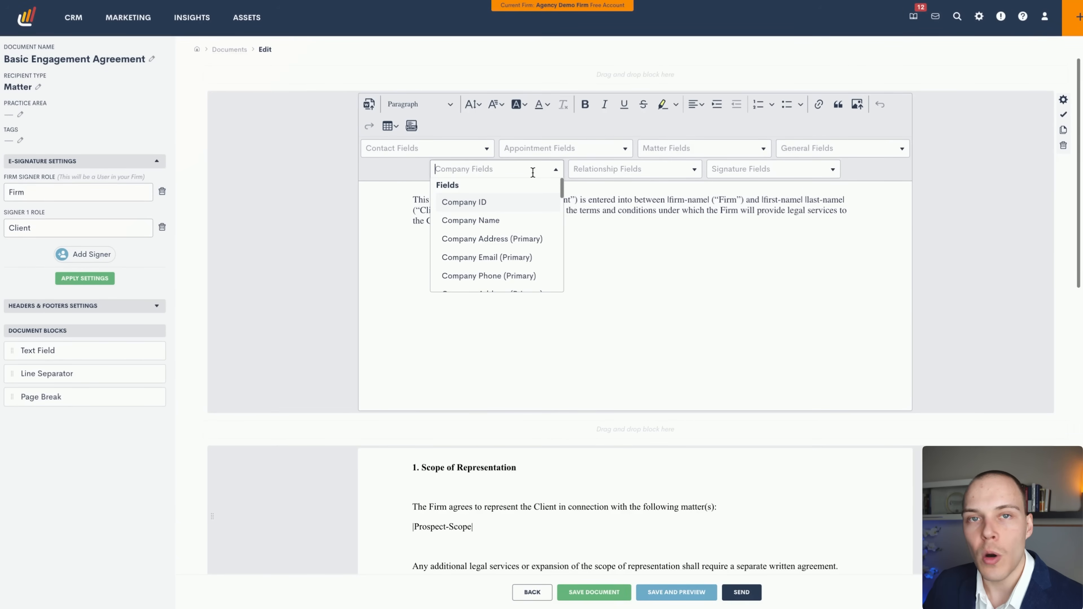
pyautogui.click(625, 172)
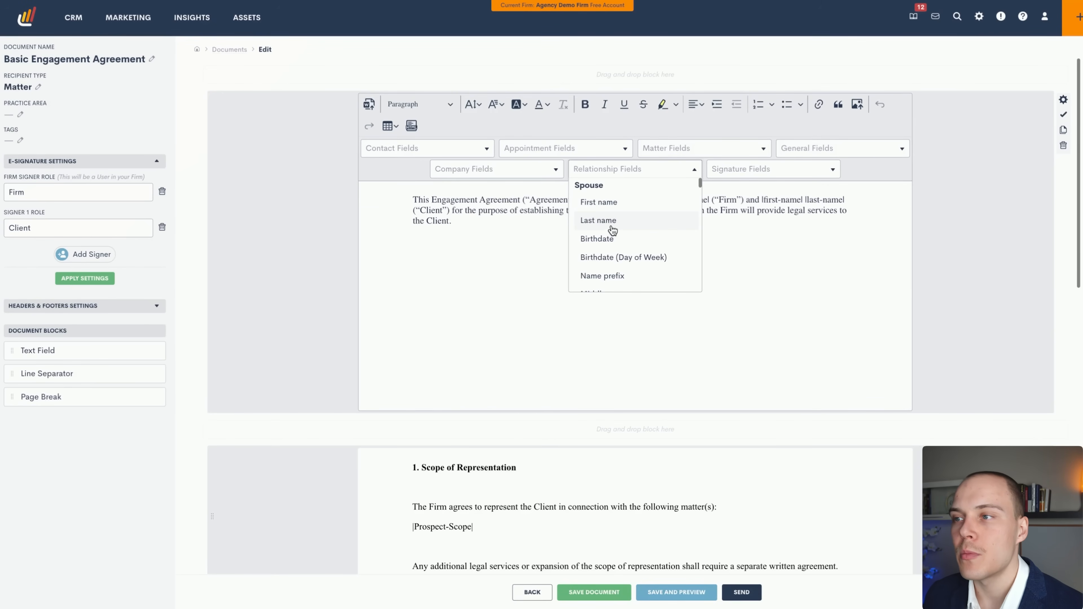
pyautogui.scroll(-8, 613, 235)
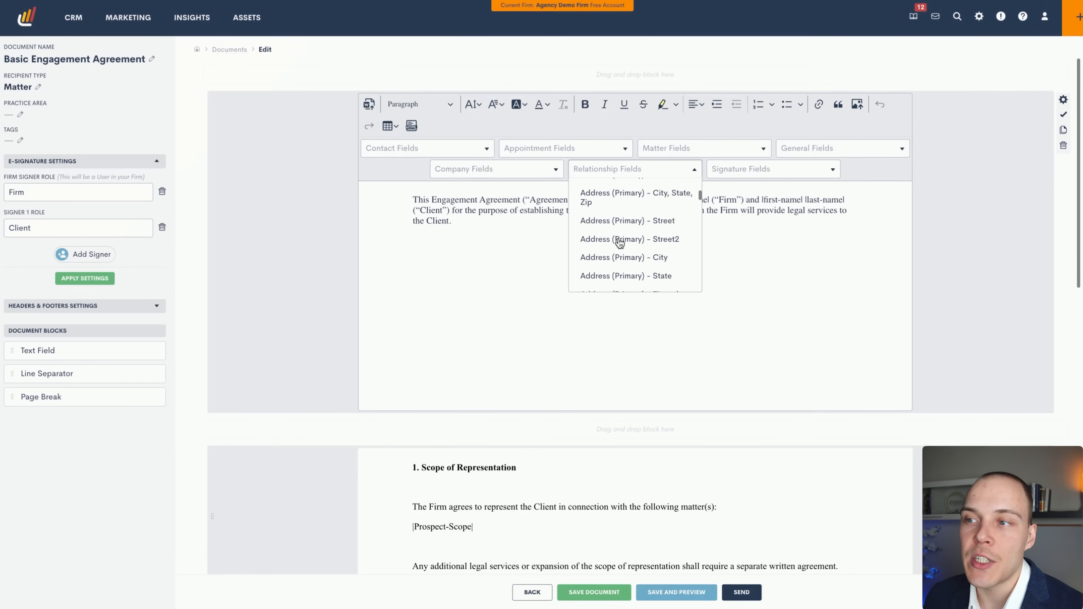
pyautogui.scroll(-12, 619, 243)
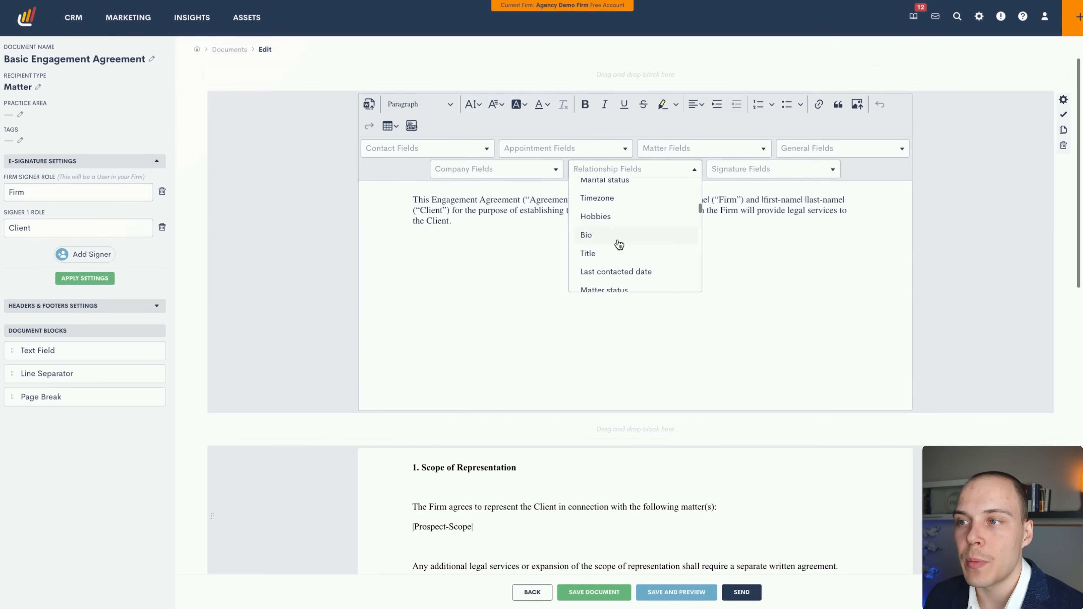
pyautogui.scroll(-15, 619, 243)
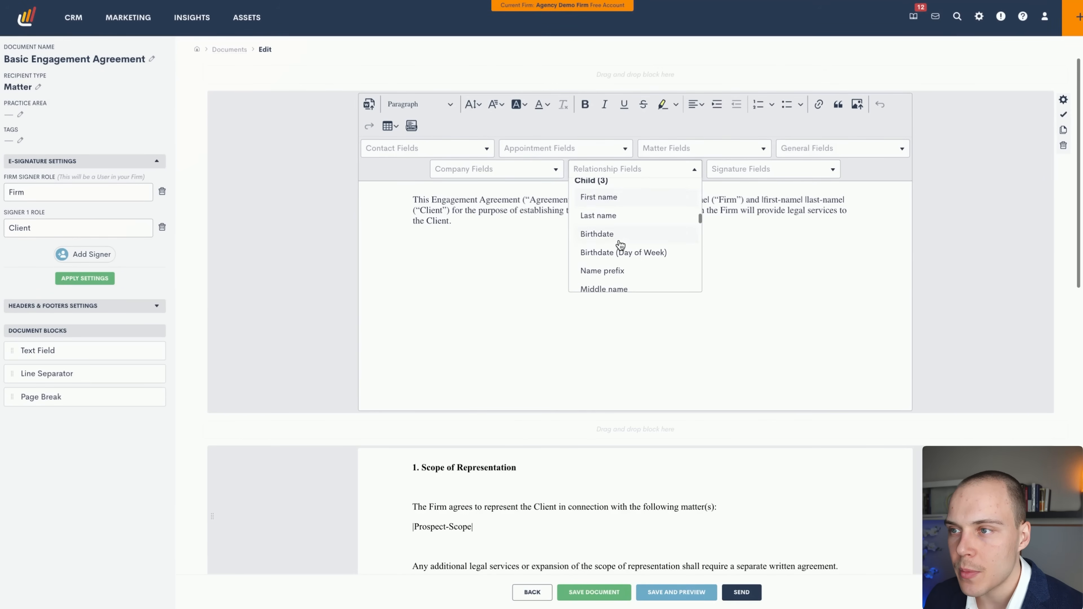
pyautogui.scroll(1, 605, 213)
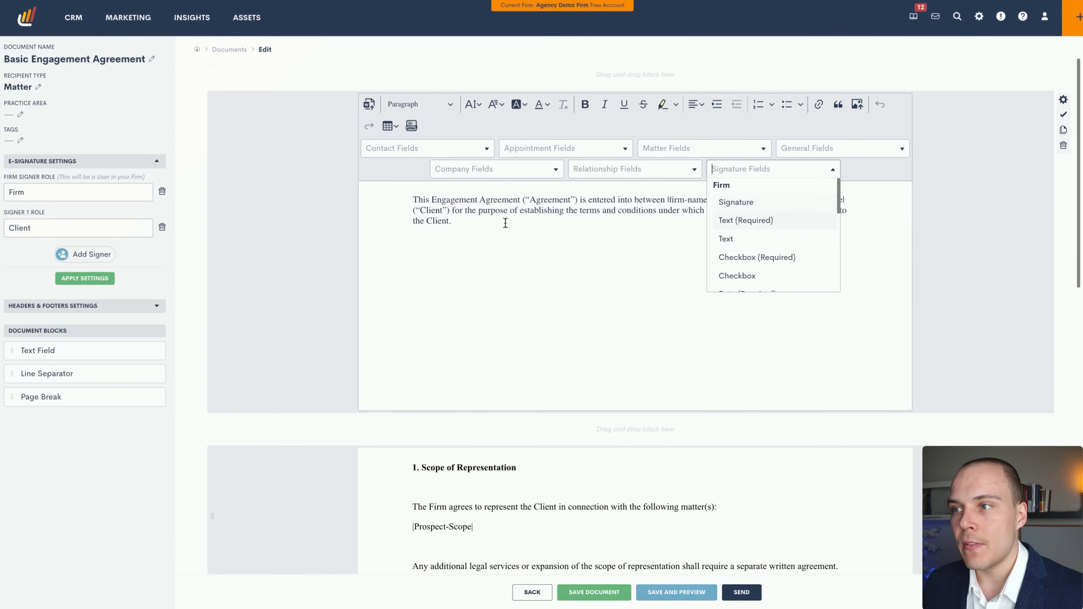
# Browse the Signature Fields list without inserting, then exit edit mode on the intro paragraph block.
pyautogui.click(503, 221)
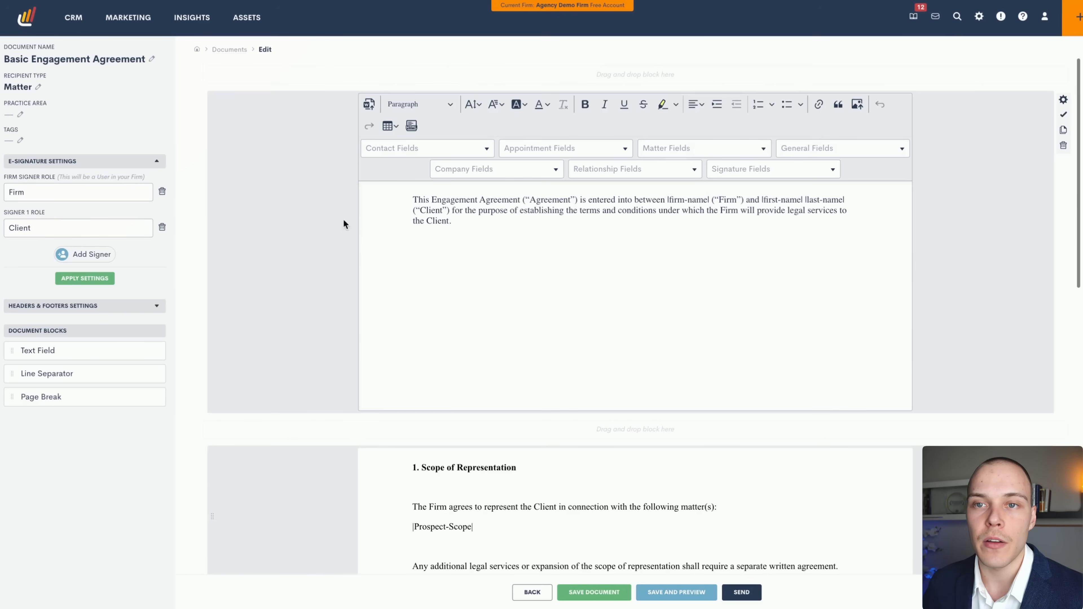
pyautogui.click(728, 170)
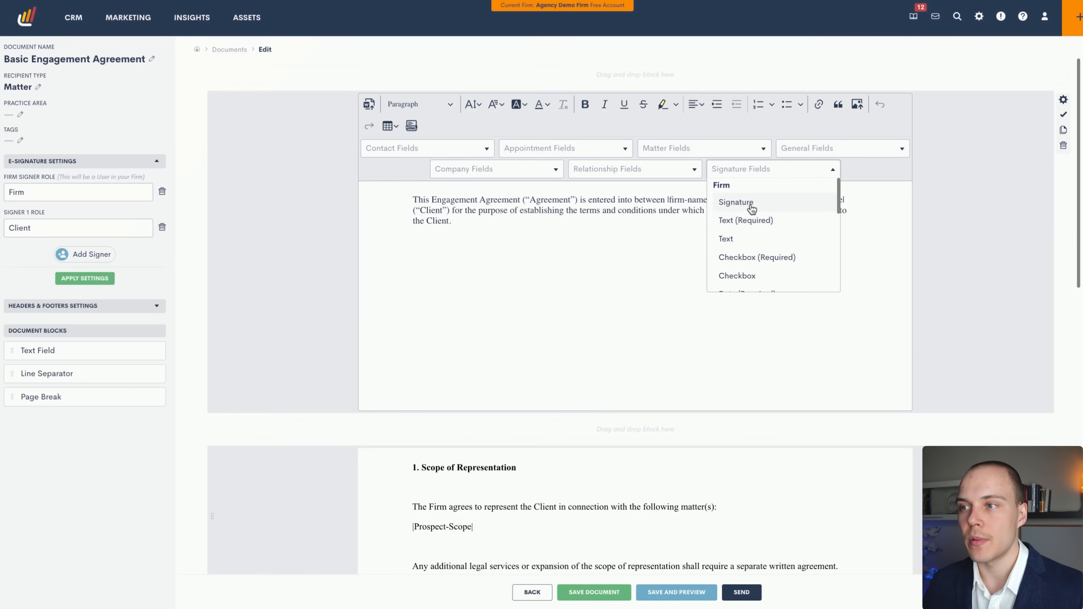
pyautogui.scroll(-1, 753, 242)
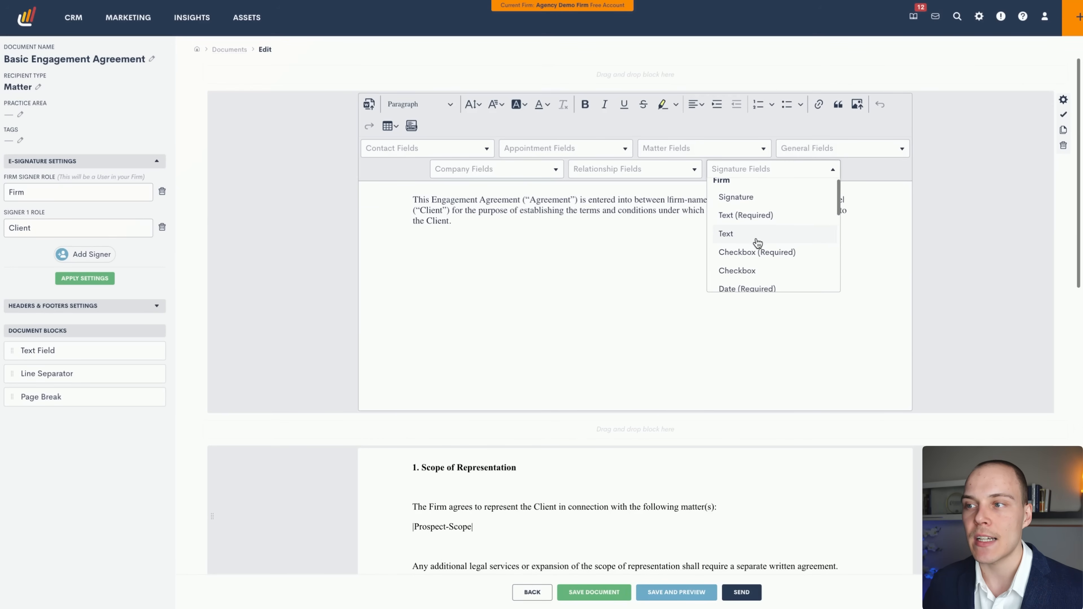
pyautogui.scroll(-1, 758, 266)
pyautogui.click(541, 251)
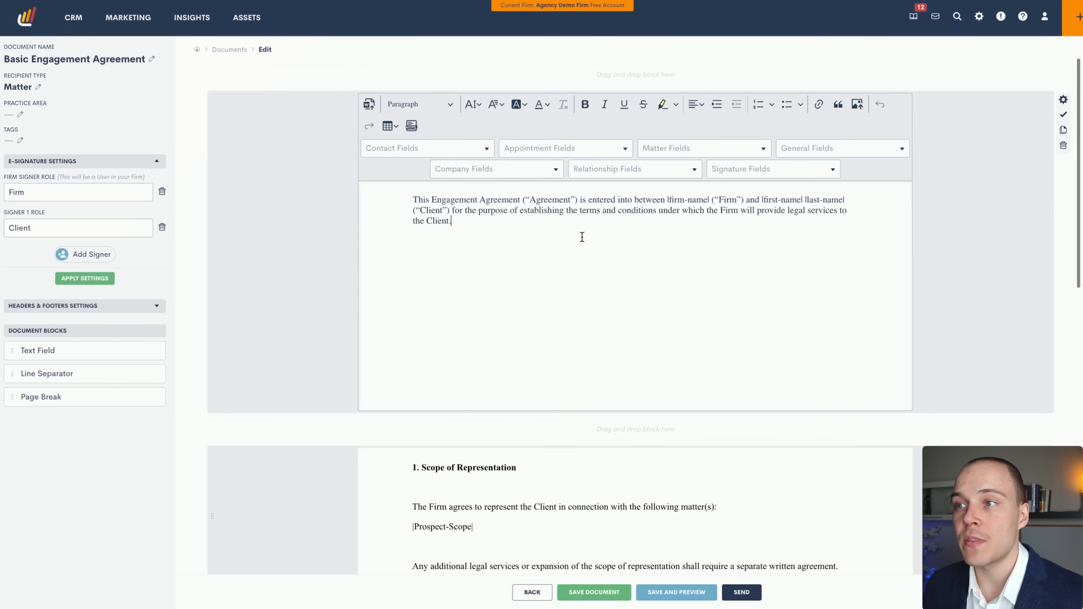
pyautogui.moveTo(582, 237); pyautogui.dragTo(400, 194)
pyautogui.click(1062, 115)
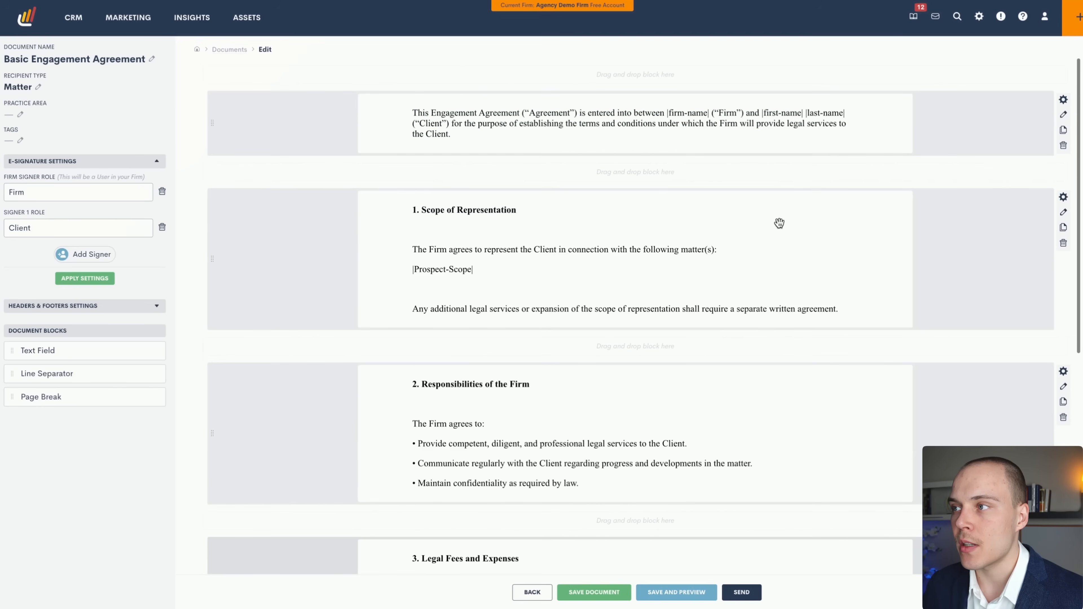
pyautogui.click(1063, 101)
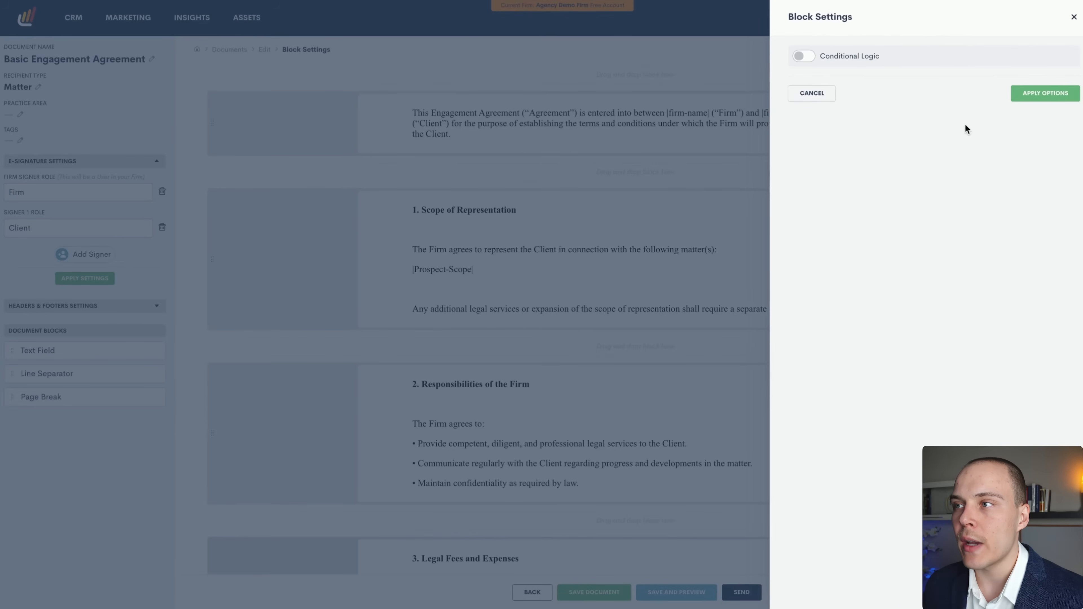
pyautogui.click(1073, 19)
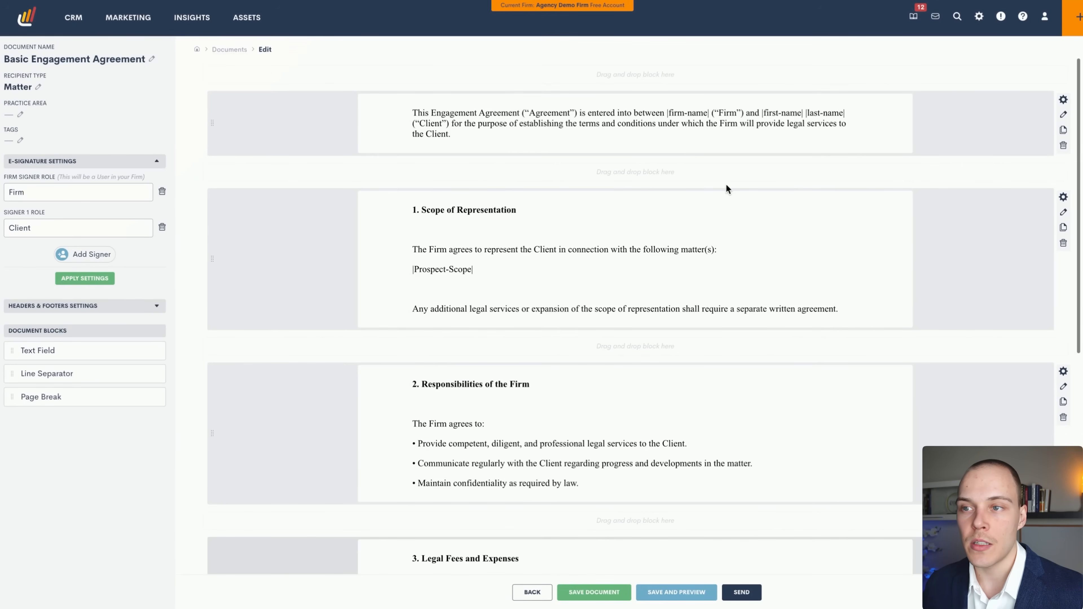
pyautogui.scroll(-3, 720, 213)
pyautogui.scroll(-8, 712, 214)
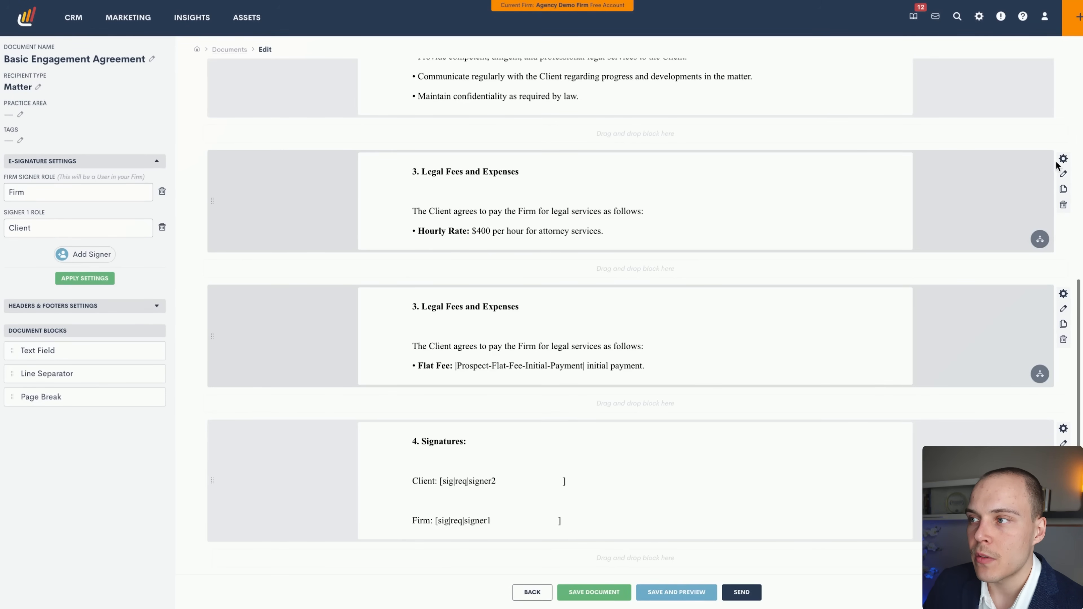
pyautogui.click(1062, 158)
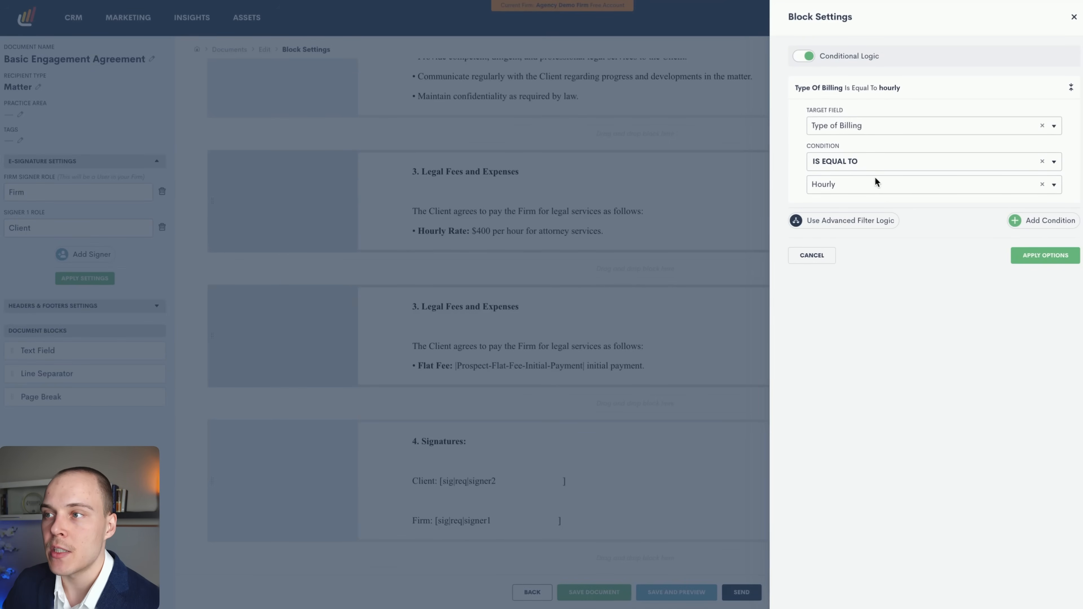
pyautogui.click(1073, 17)
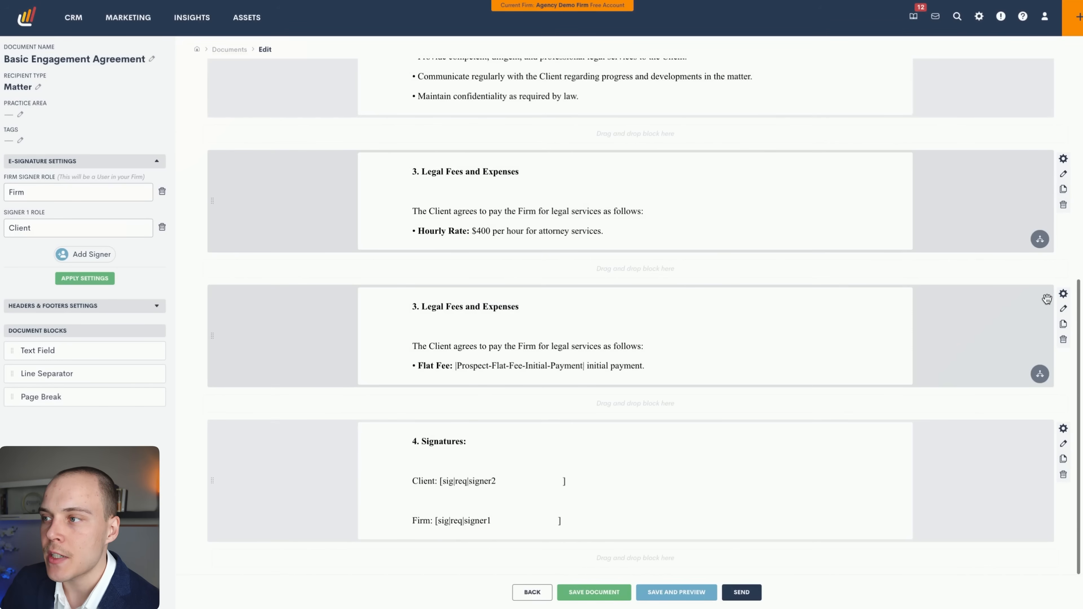
pyautogui.click(1062, 295)
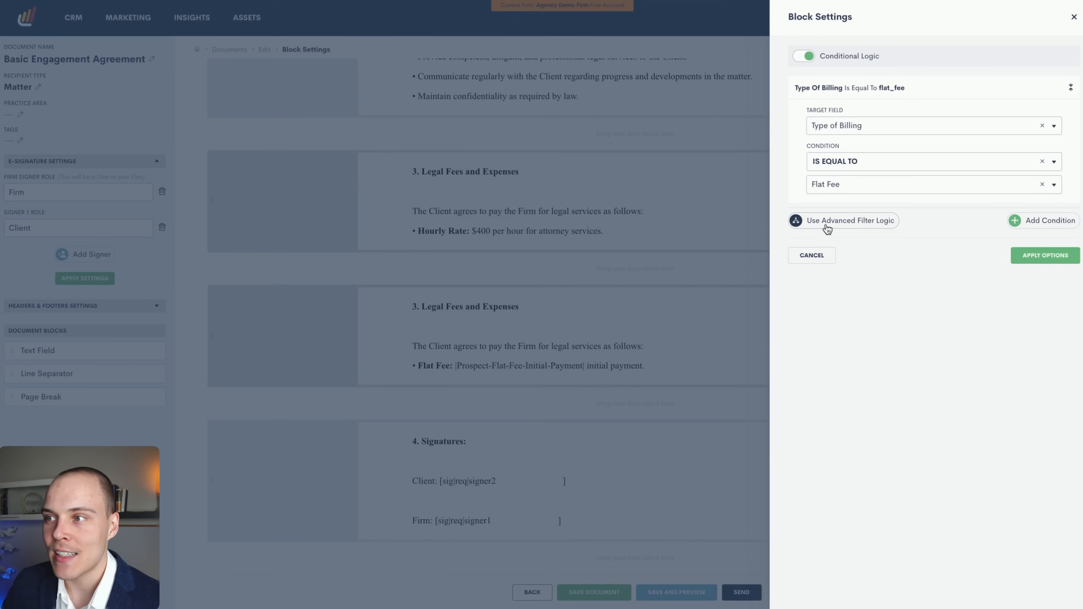
pyautogui.click(1023, 220)
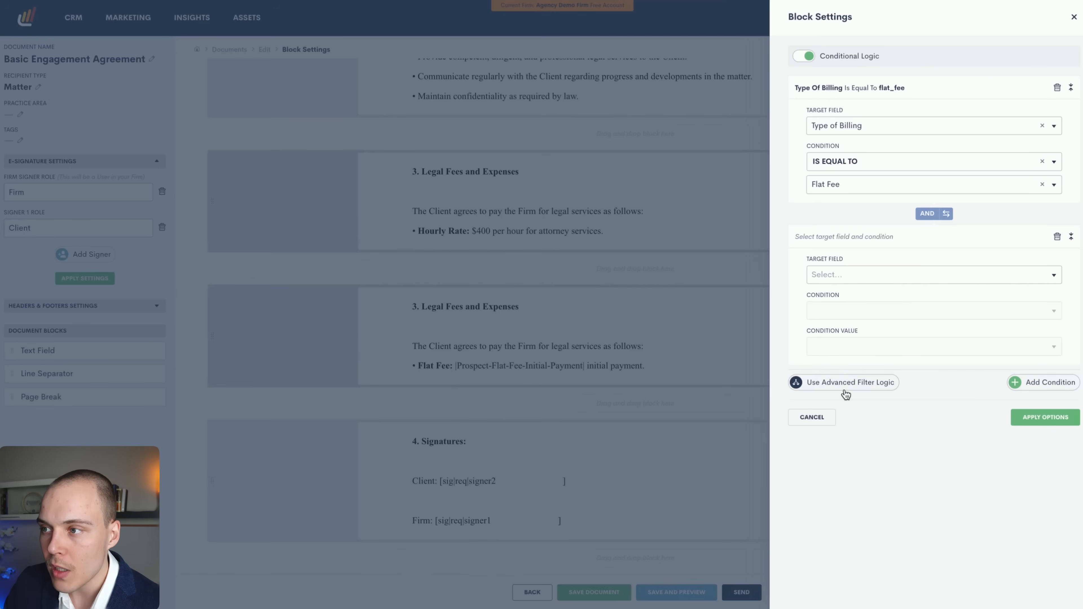
pyautogui.click(850, 383)
pyautogui.click(852, 382)
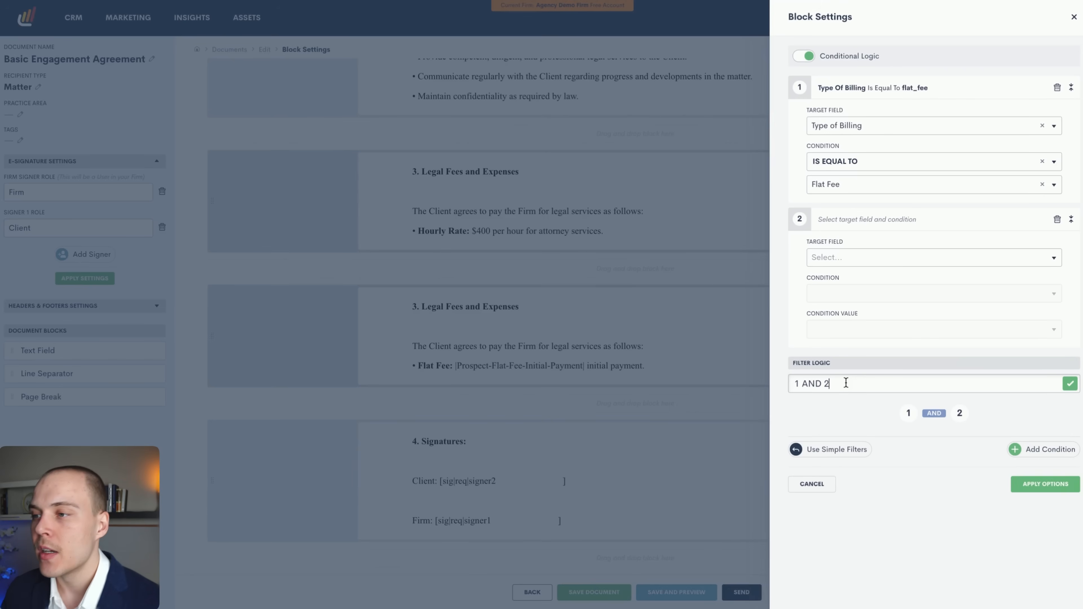
pyautogui.click(819, 450)
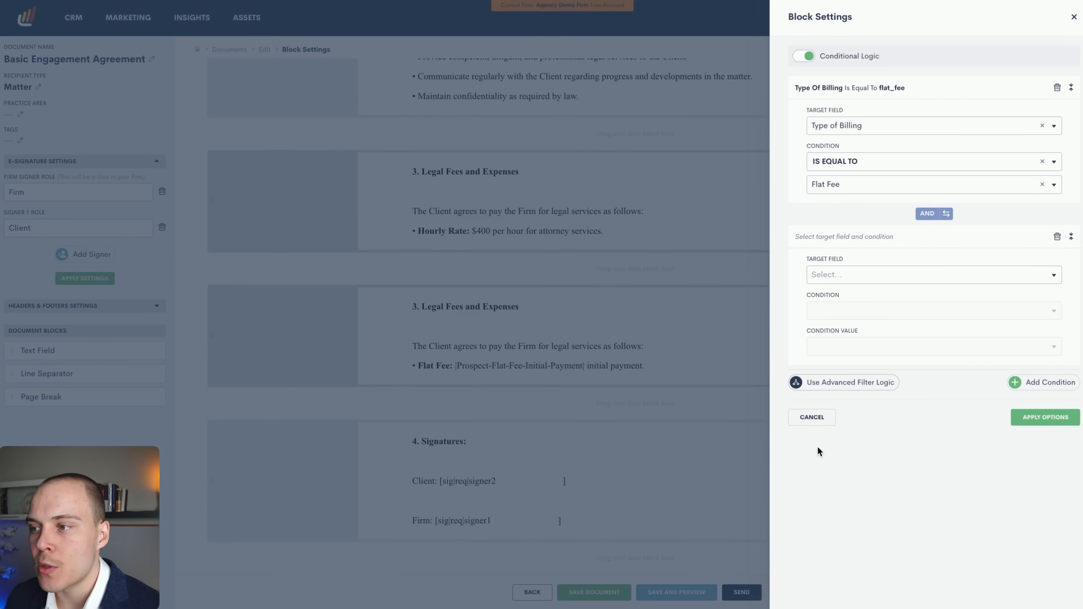
pyautogui.click(1056, 236)
pyautogui.click(1073, 17)
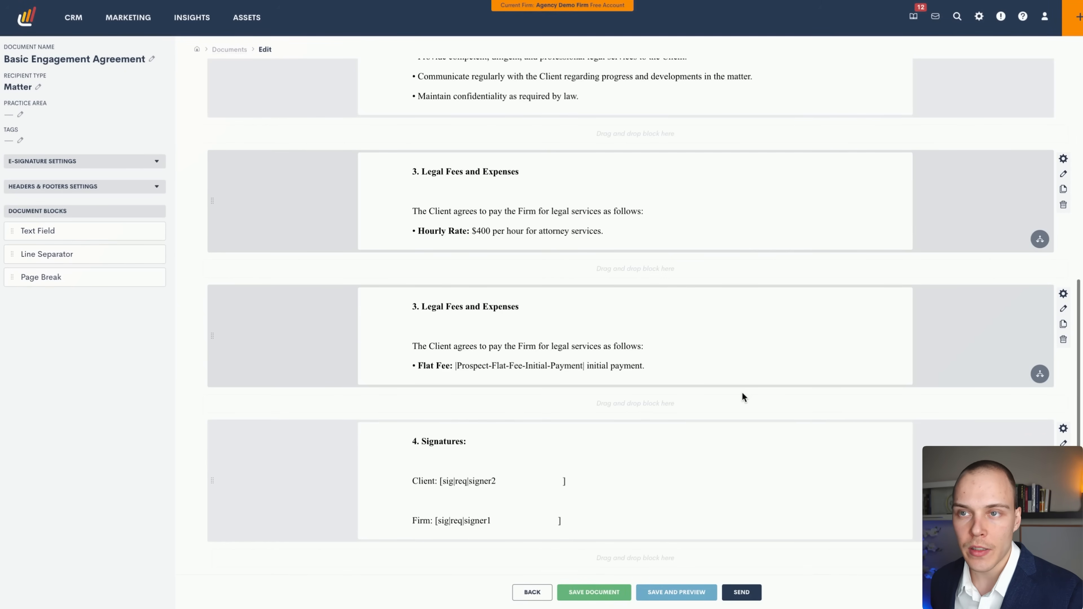
# Go back to Documents and review the agreement's signing email template and its |document-link| placeholder.
pyautogui.click(242, 49)
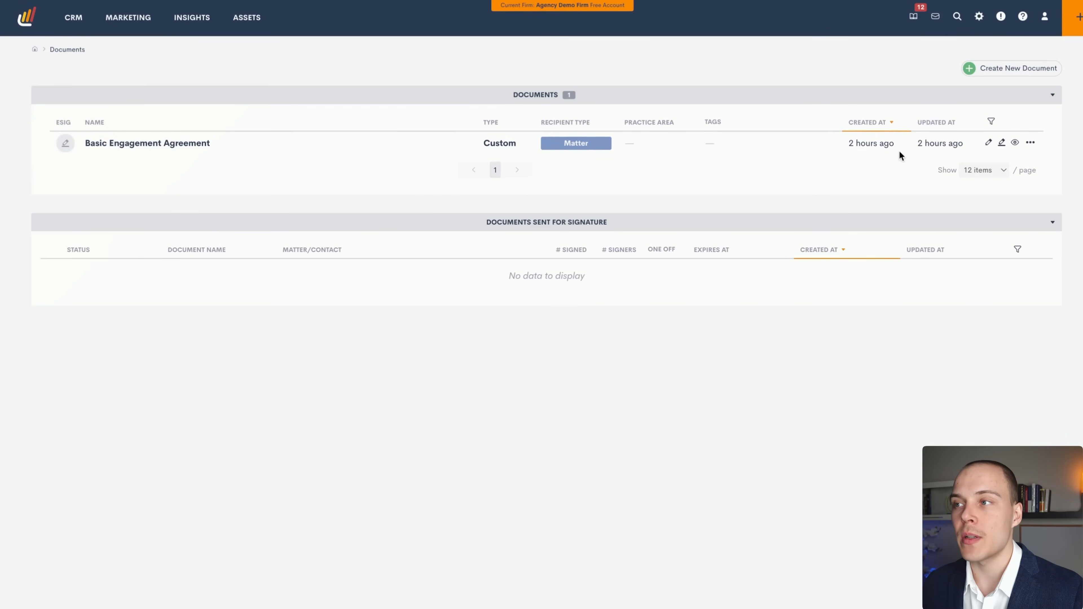
pyautogui.click(1029, 145)
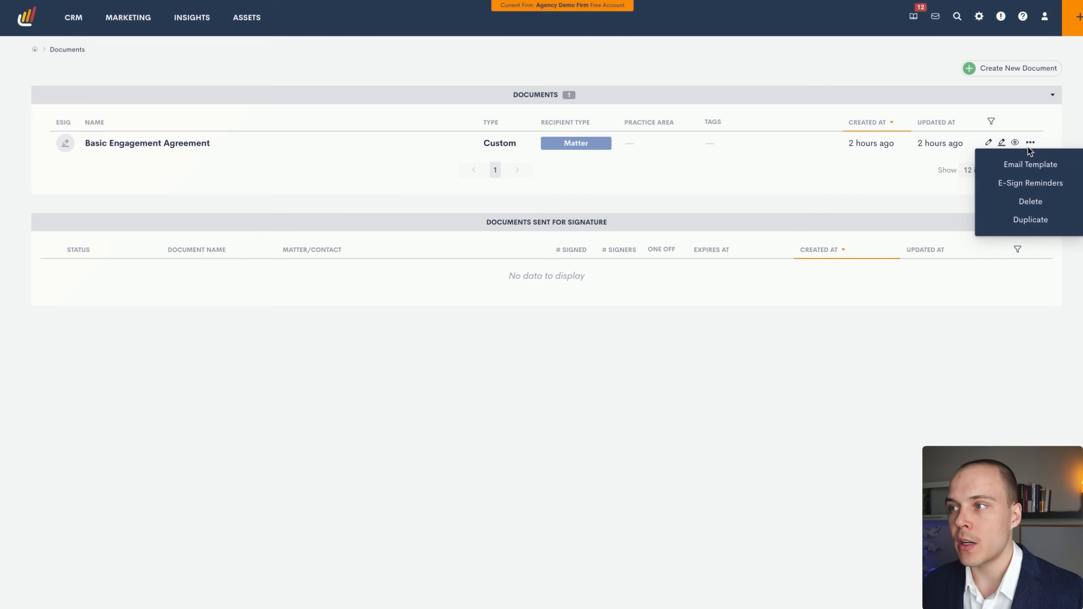
pyautogui.click(1036, 164)
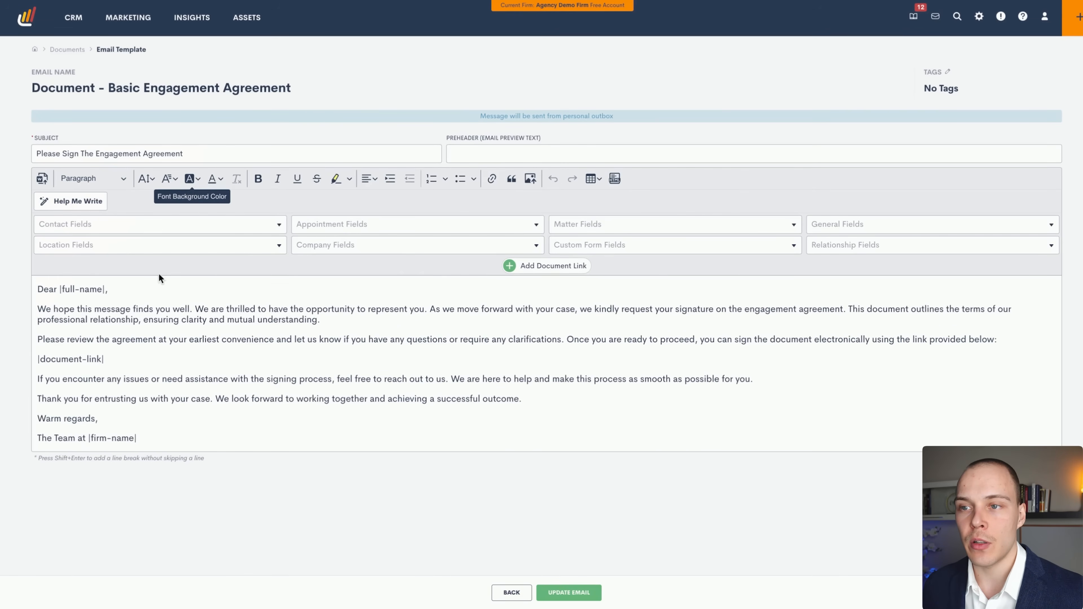
pyautogui.moveTo(151, 361); pyautogui.dragTo(31, 360)
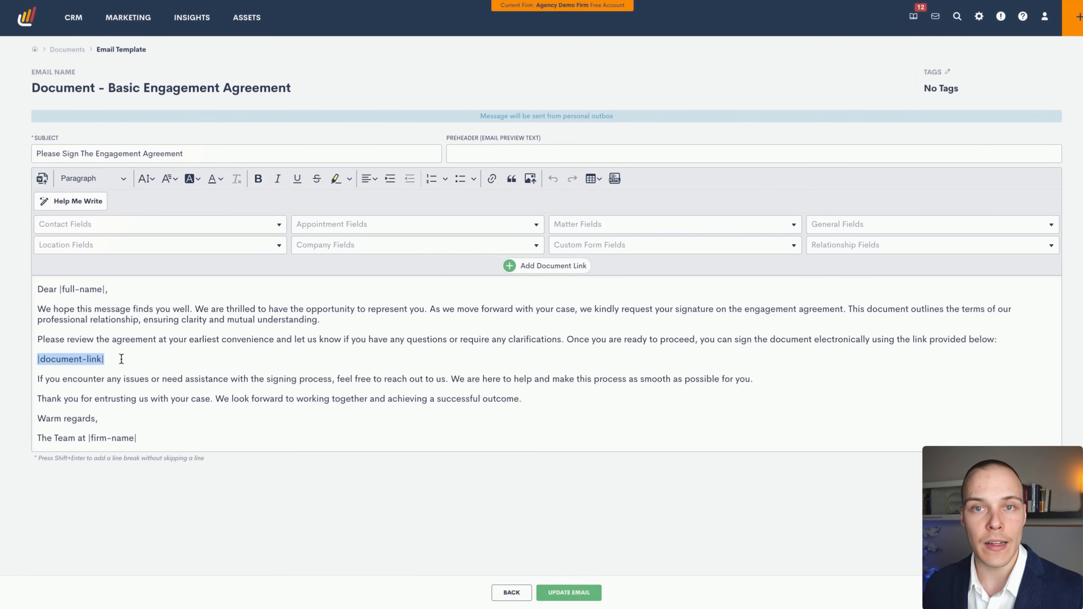
pyautogui.click(121, 375)
pyautogui.click(511, 592)
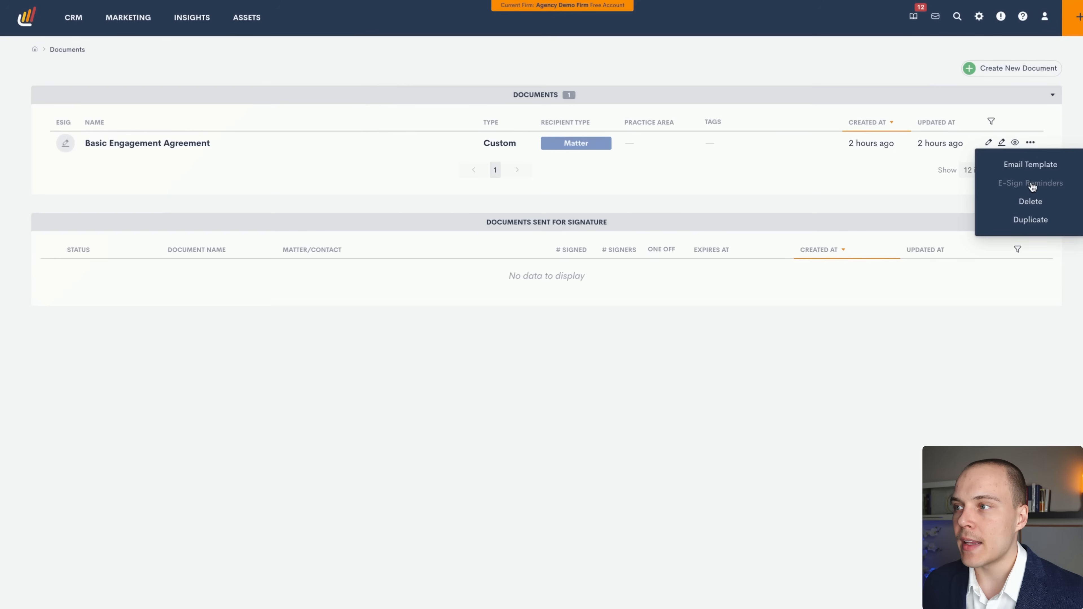
pyautogui.click(1032, 183)
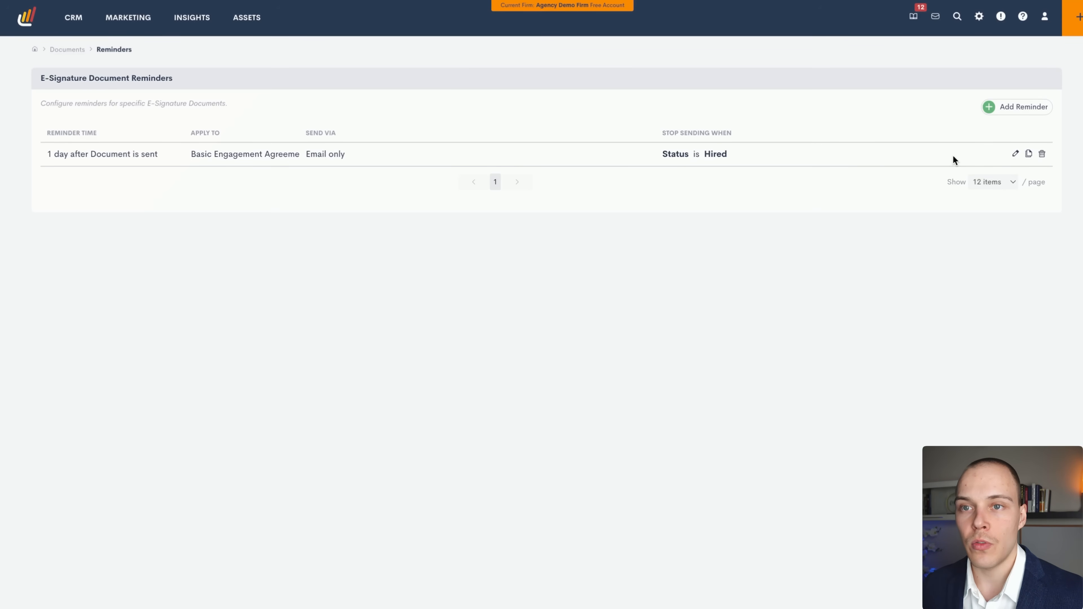
pyautogui.click(1015, 155)
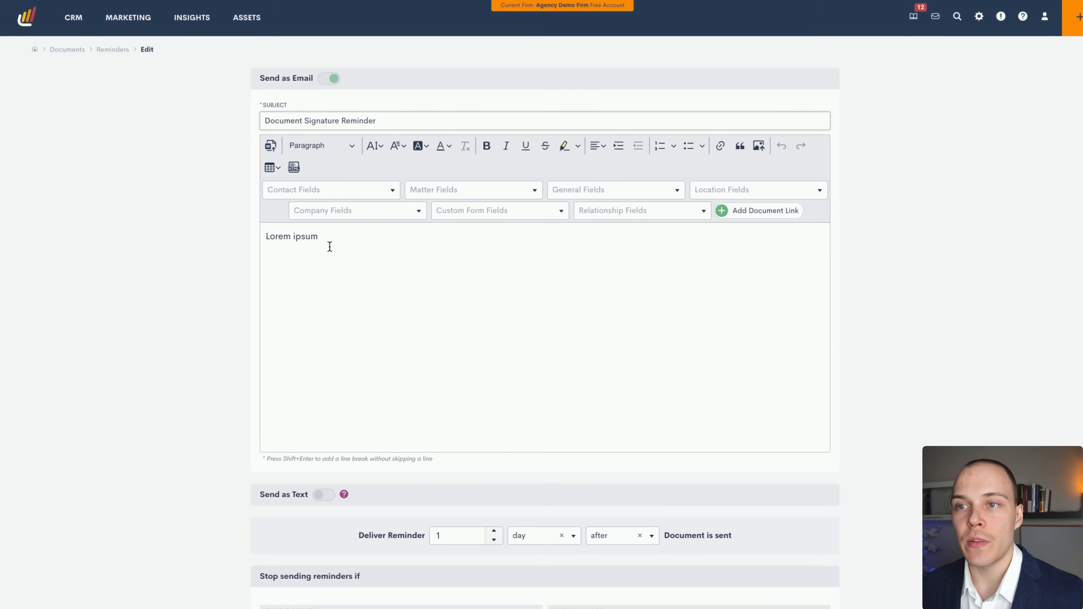
pyautogui.scroll(-3, 271, 242)
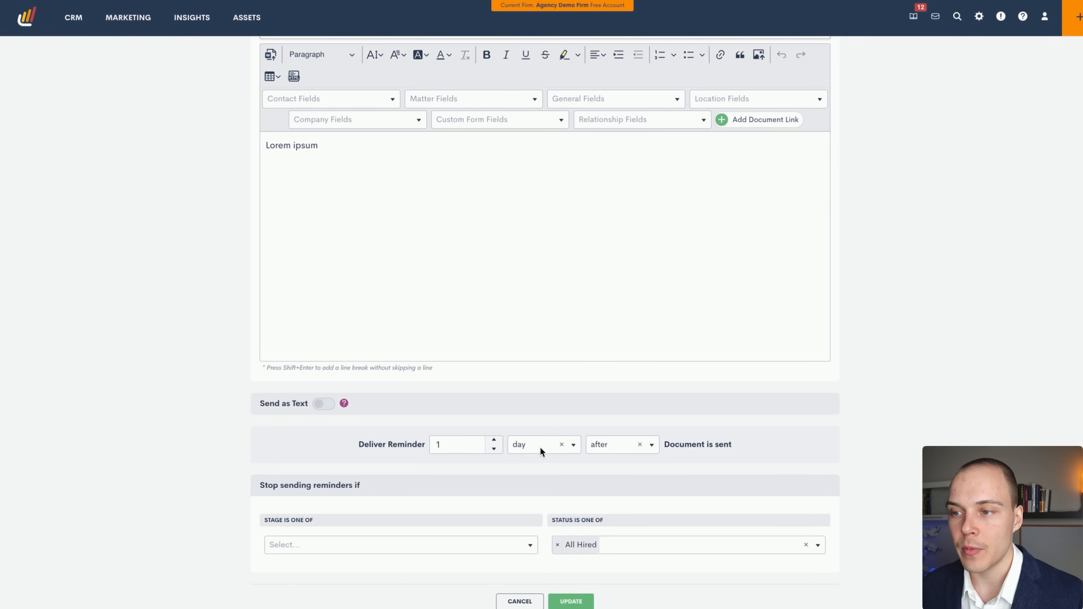
pyautogui.click(627, 445)
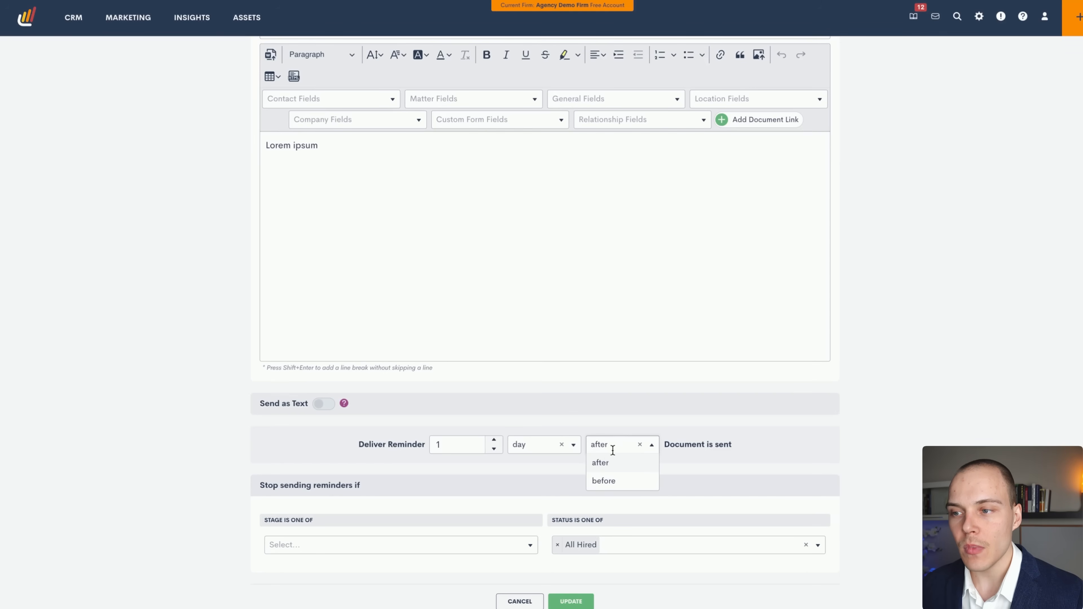
pyautogui.click(607, 480)
pyautogui.click(620, 444)
pyautogui.click(606, 464)
pyautogui.click(614, 444)
pyautogui.click(599, 478)
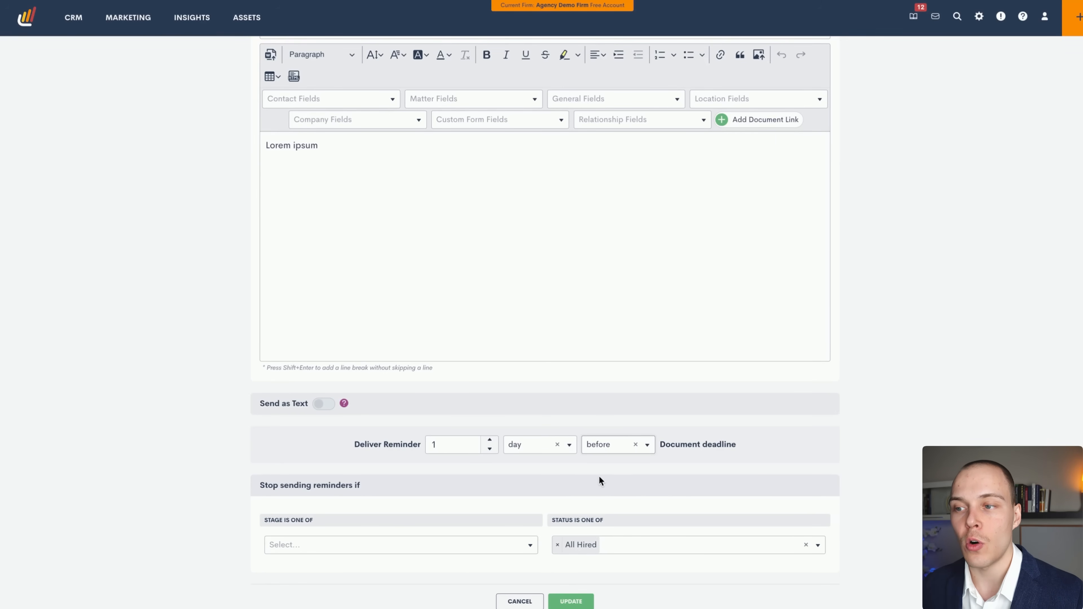
pyautogui.click(605, 445)
pyautogui.click(600, 463)
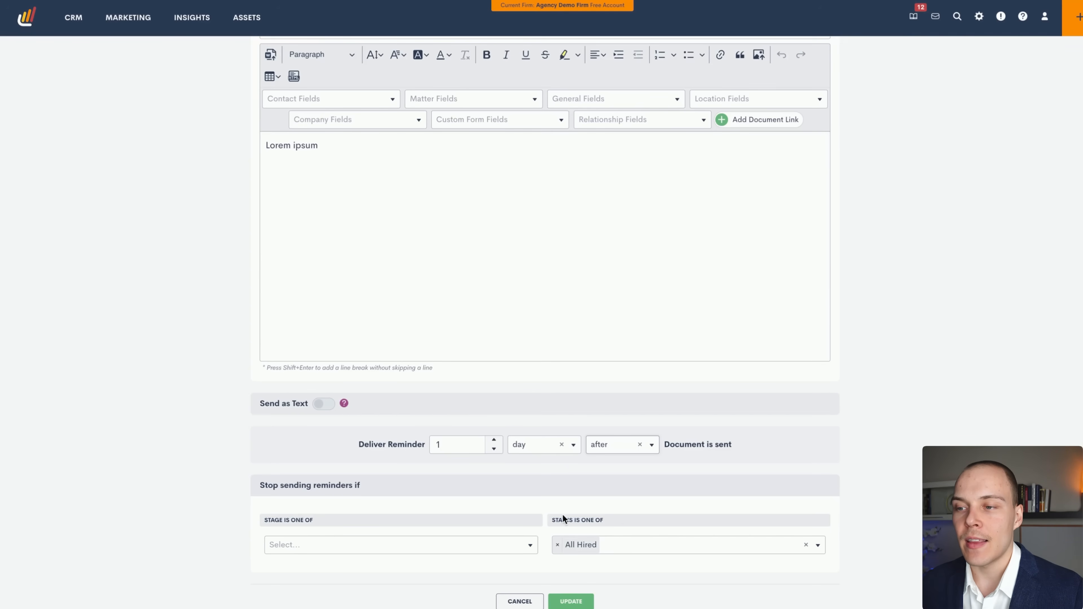
pyautogui.scroll(2, 878, 326)
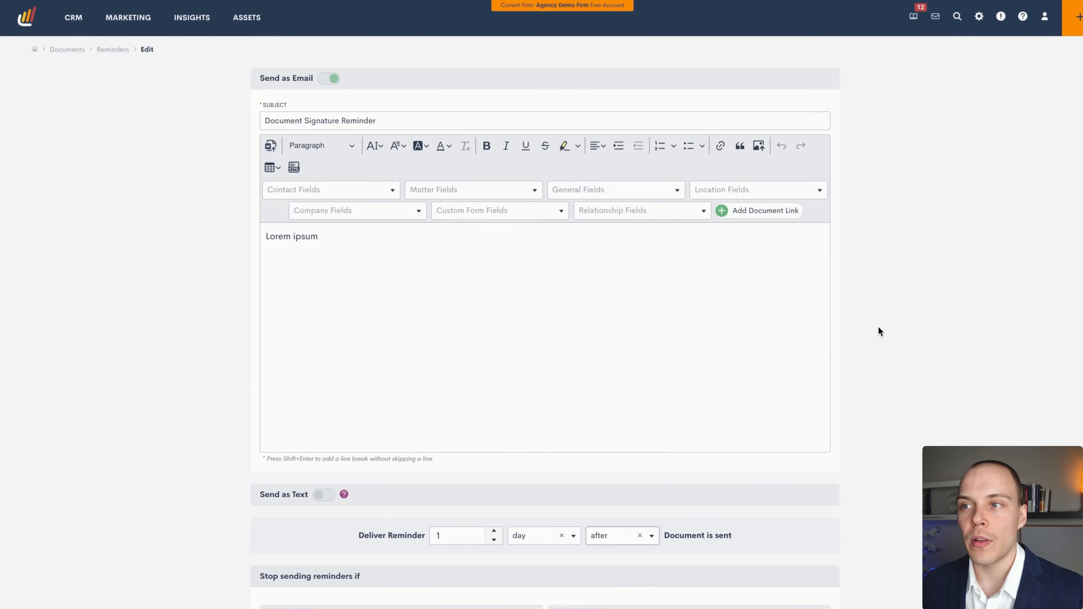
pyautogui.scroll(-2, 877, 328)
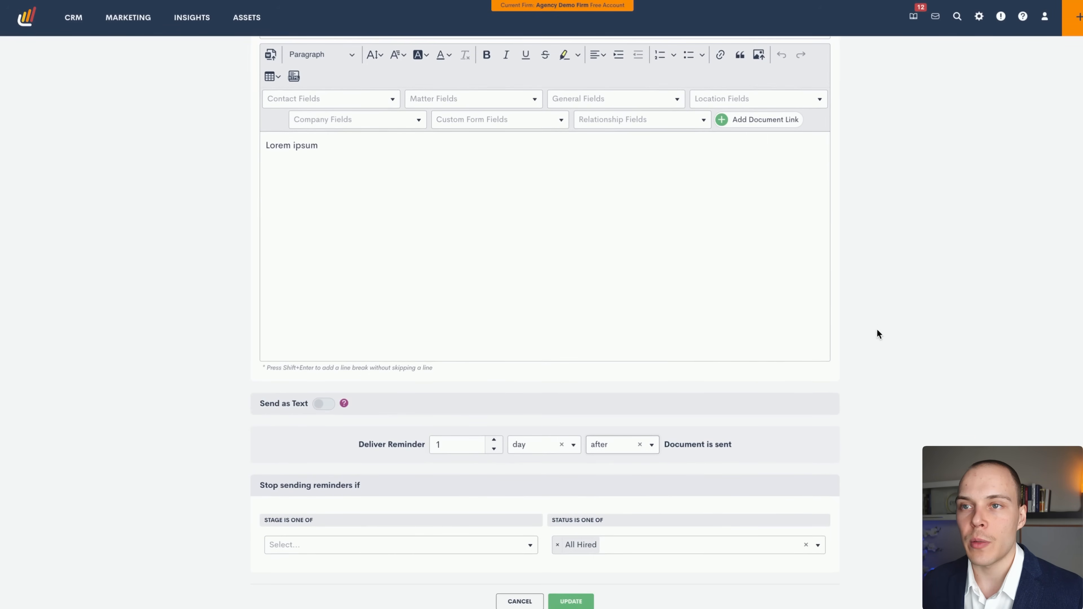
pyautogui.click(530, 598)
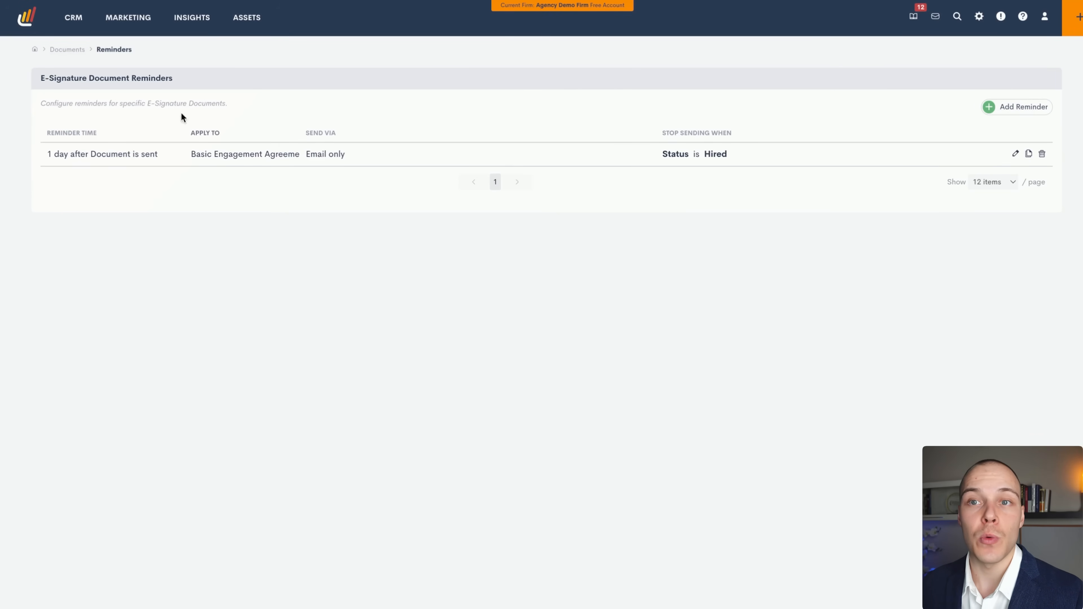
pyautogui.click(68, 49)
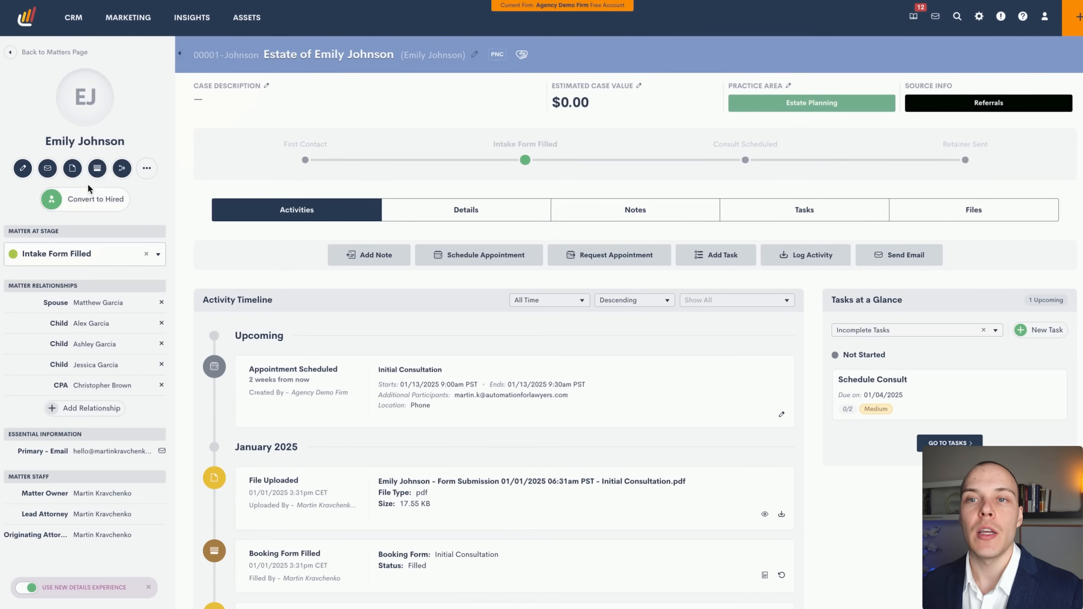
# Open the Send Document panel from the document icon under the client's name on the estate matter.
pyautogui.click(72, 168)
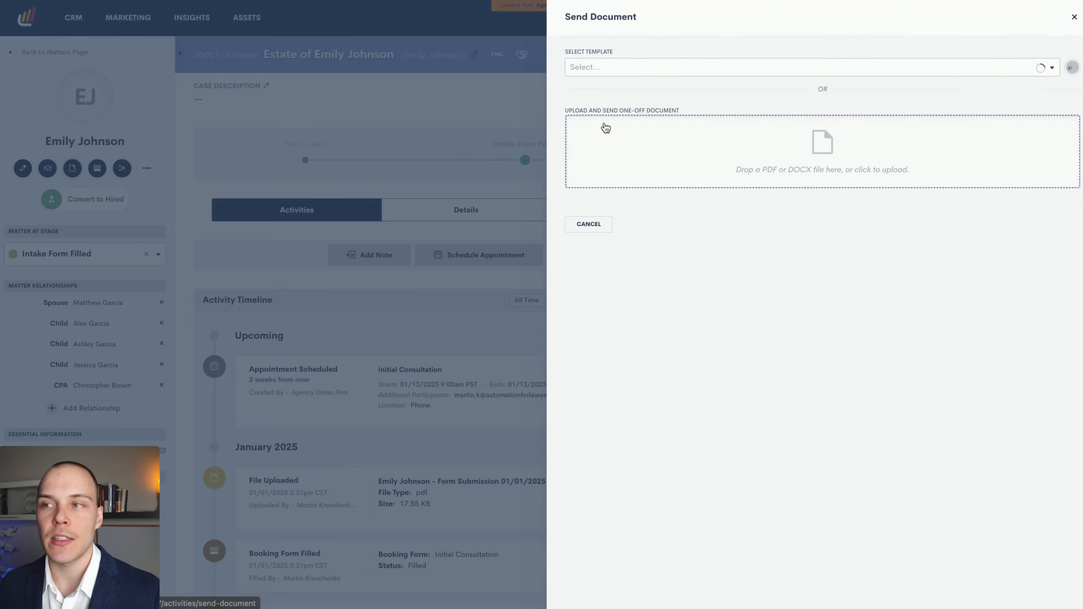
# Choose the Basic Engagement Agreement template, keep sending with signers, and check the requester list.
pyautogui.click(662, 71)
pyautogui.click(637, 98)
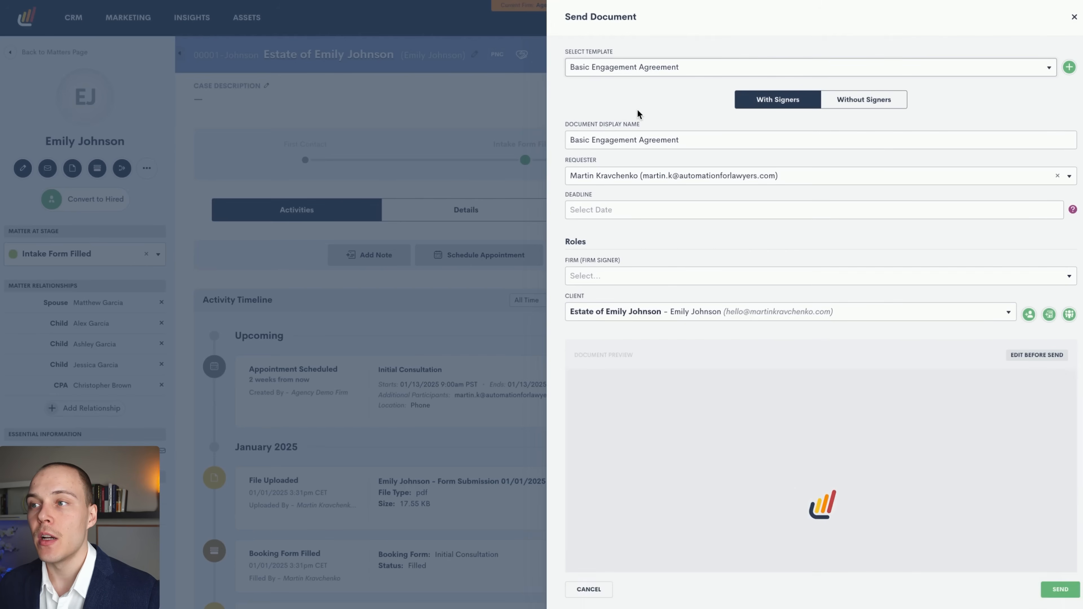
pyautogui.click(852, 105)
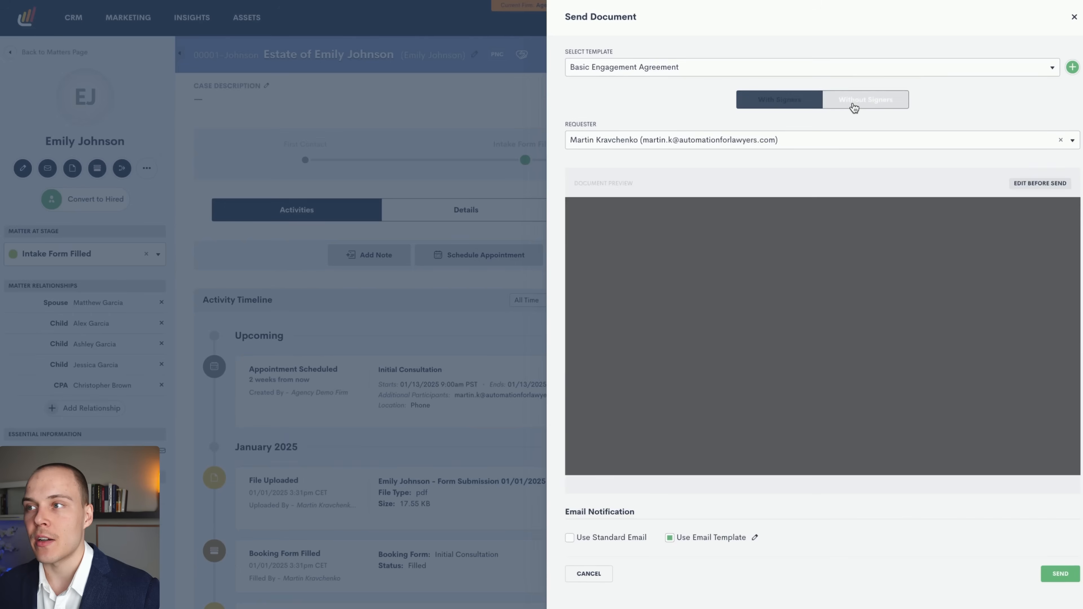
pyautogui.click(796, 105)
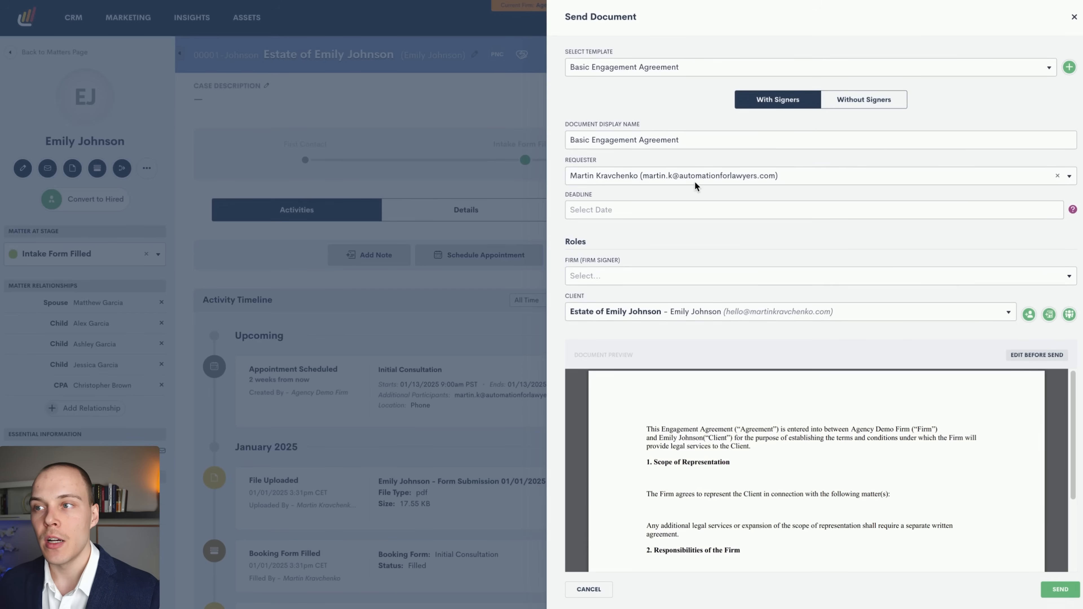
pyautogui.click(636, 175)
pyautogui.click(658, 129)
pyautogui.scroll(-3, 597, 183)
pyautogui.scroll(3, 617, 204)
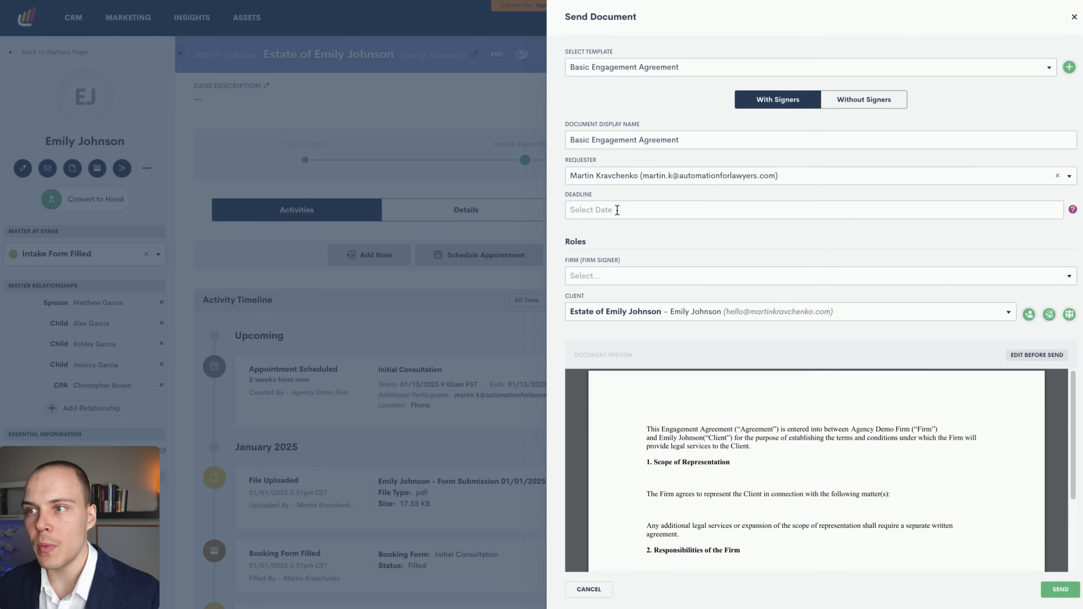
# Set the deadline to January 8, 2025 and choose the firm's signer.
pyautogui.click(621, 205)
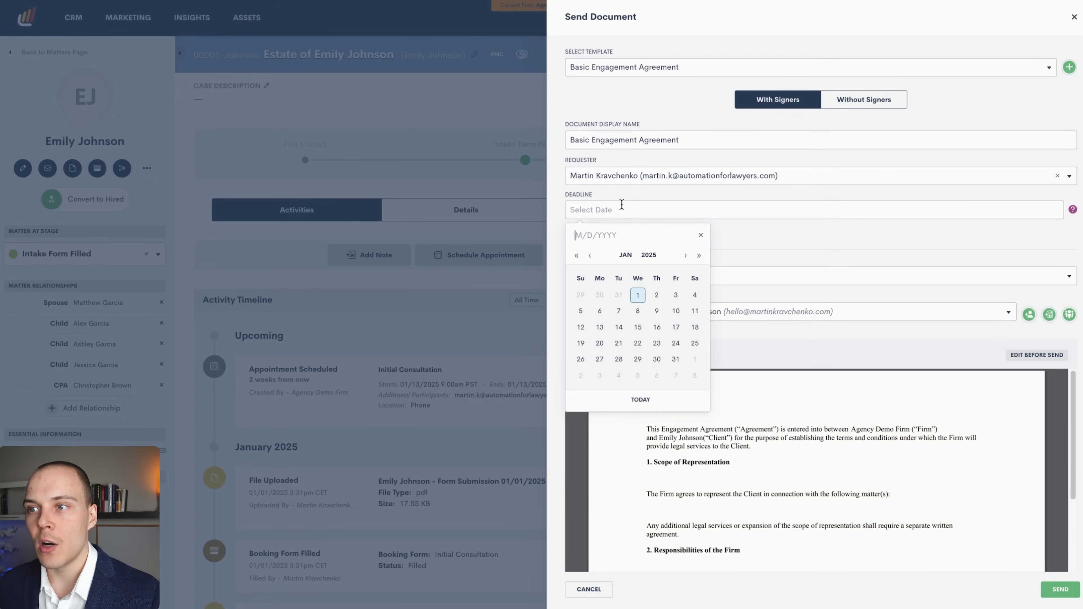
pyautogui.click(752, 246)
pyautogui.click(683, 213)
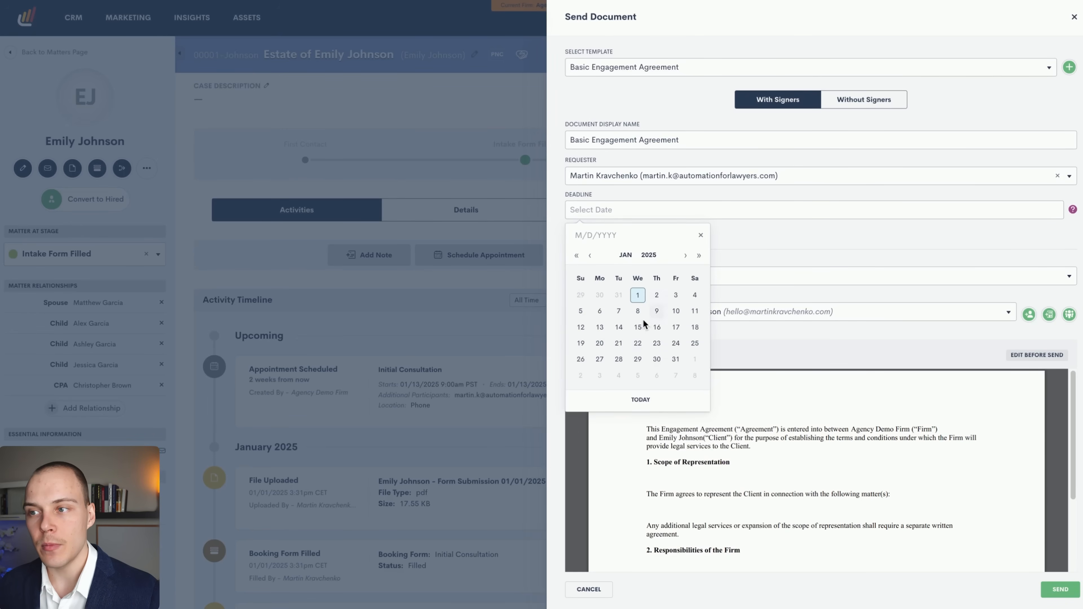
pyautogui.click(638, 311)
pyautogui.scroll(-1, 611, 261)
pyautogui.click(626, 239)
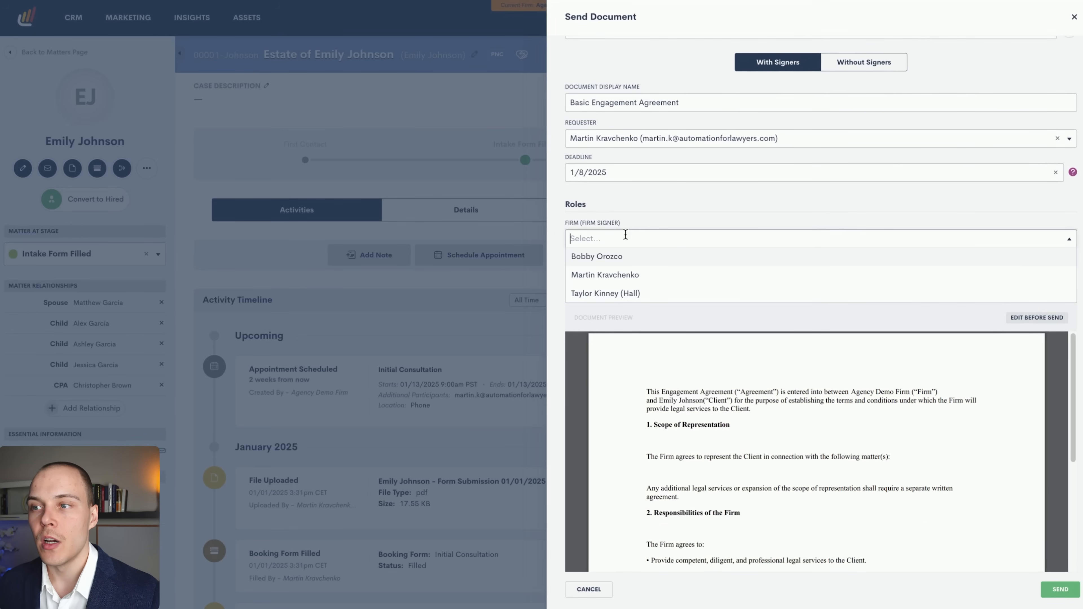
pyautogui.click(617, 278)
# Read through the Document Preview down to the $5,000.00 flat fee line.
pyautogui.scroll(-1, 624, 275)
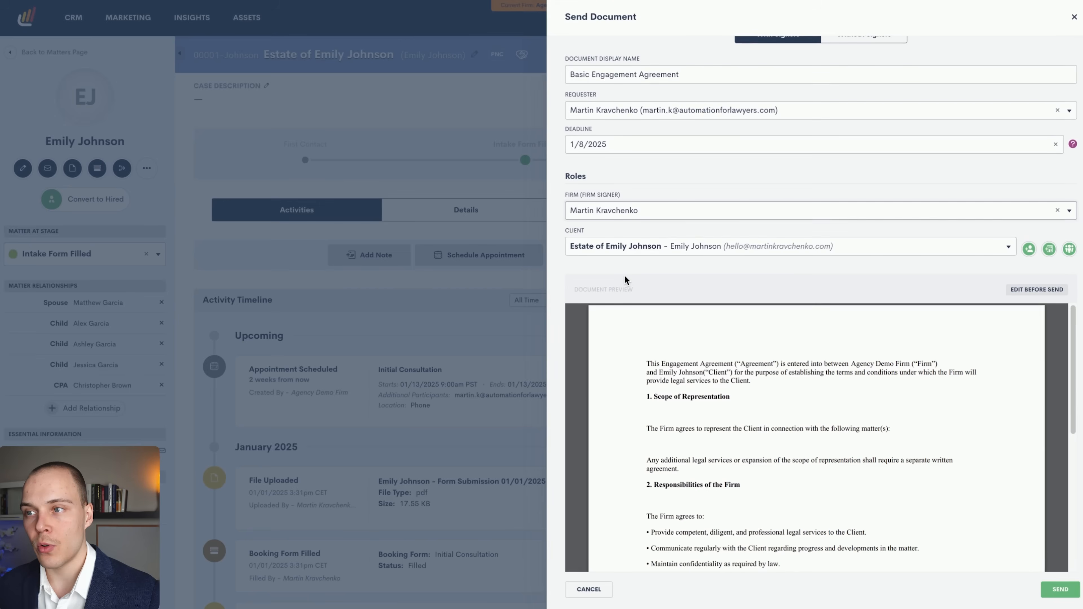
pyautogui.scroll(-1, 634, 281)
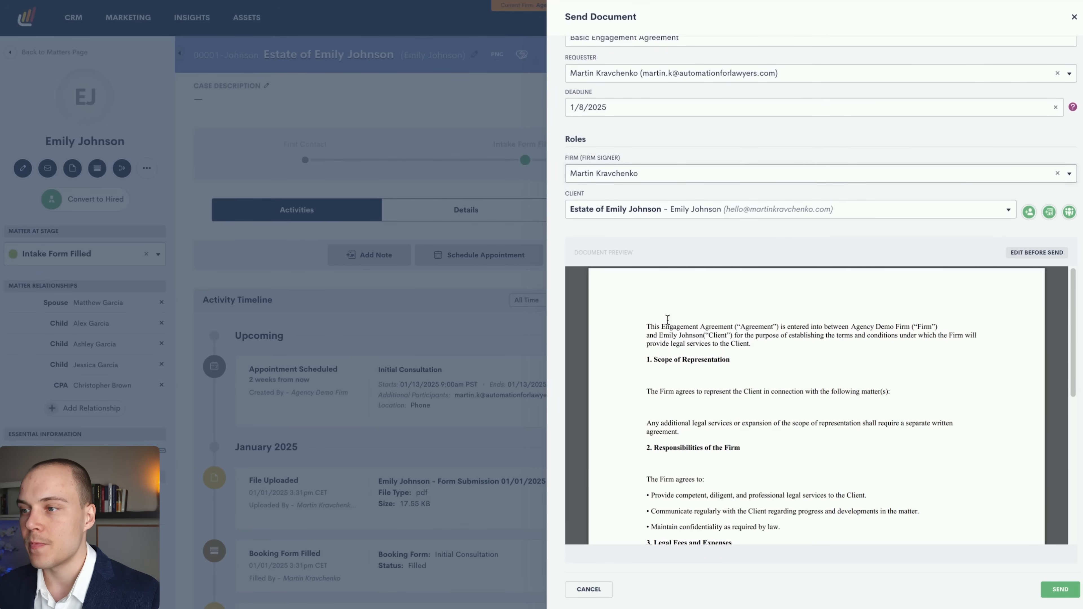
pyautogui.scroll(-1, 731, 336)
pyautogui.moveTo(661, 318); pyautogui.dragTo(749, 348)
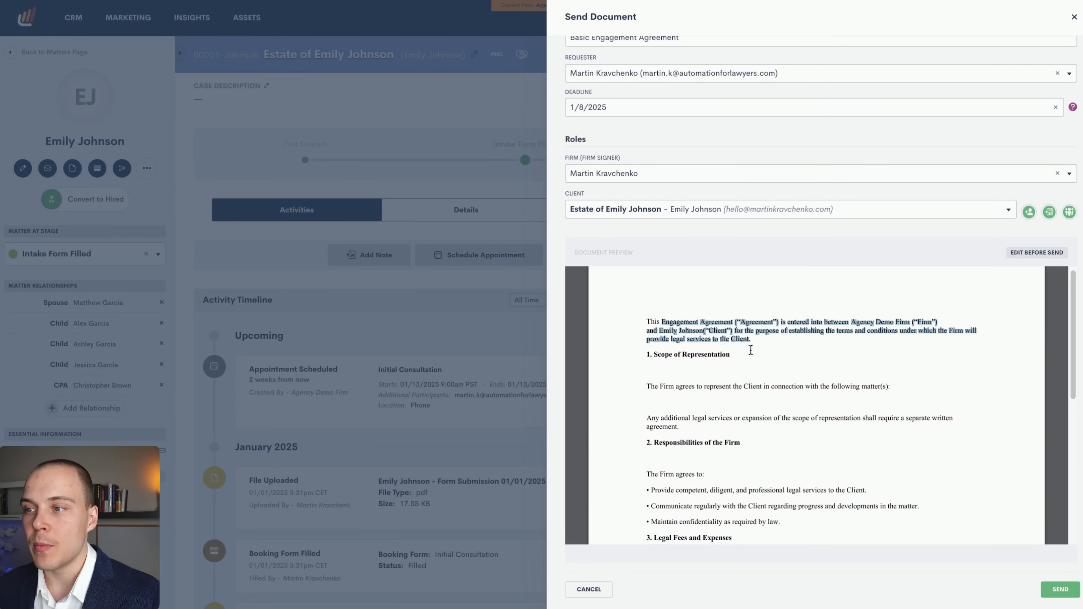
pyautogui.click(786, 349)
pyautogui.scroll(-2, 751, 345)
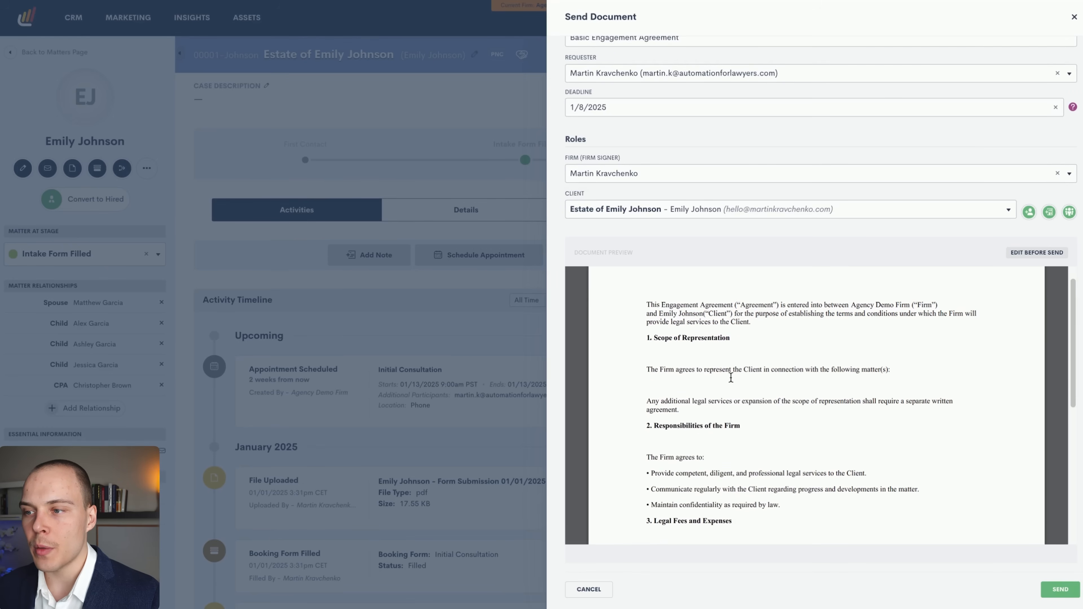
pyautogui.scroll(1, 706, 357)
pyautogui.scroll(1, 703, 360)
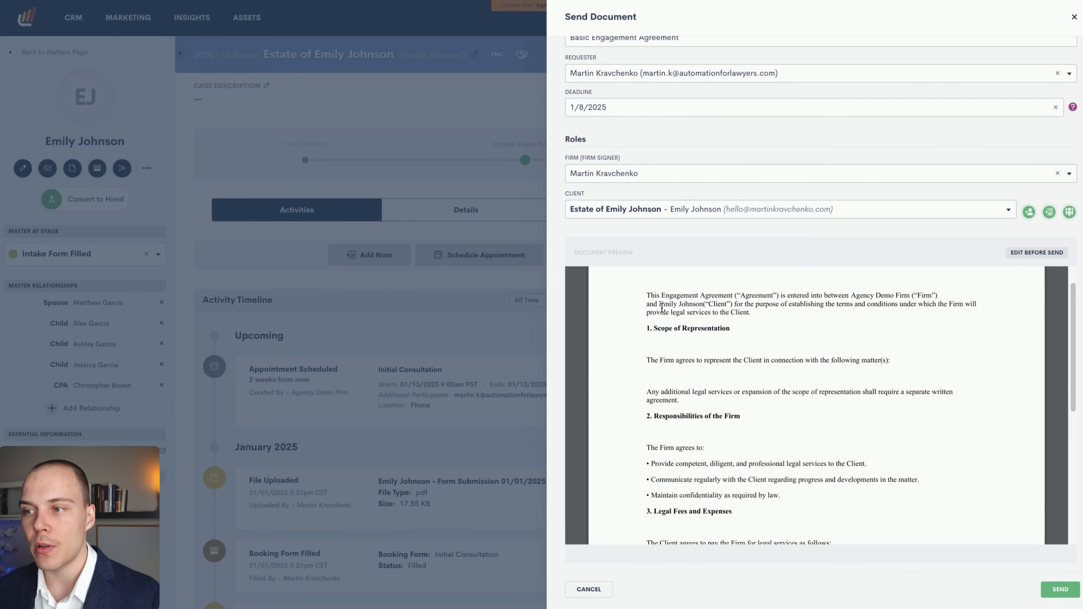
pyautogui.scroll(-4, 695, 390)
pyautogui.scroll(5, 675, 384)
pyautogui.scroll(-4, 678, 388)
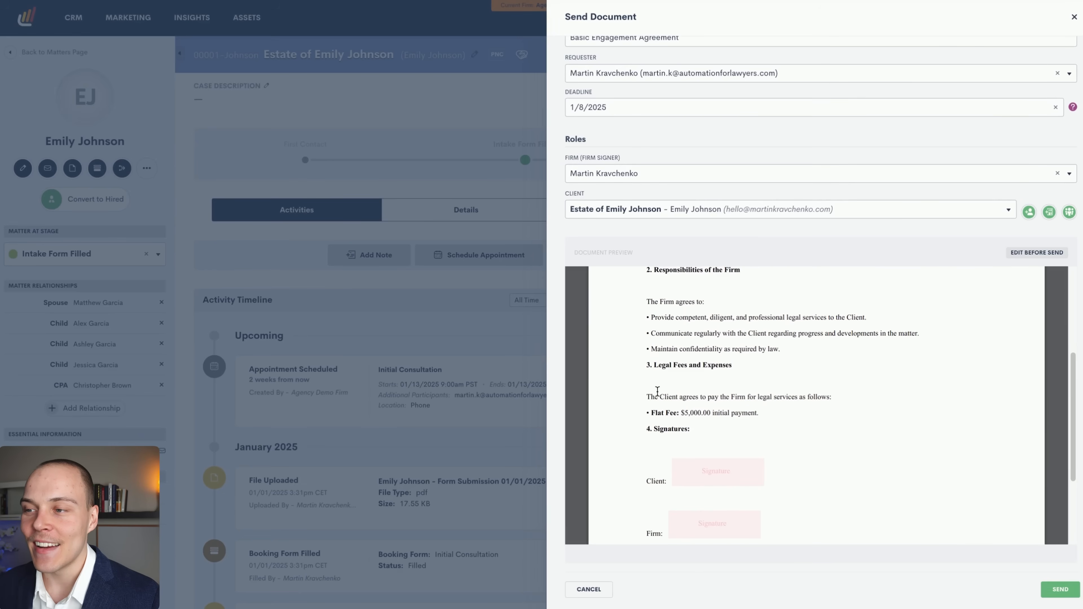
pyautogui.moveTo(645, 348); pyautogui.dragTo(768, 415)
pyautogui.click(768, 415)
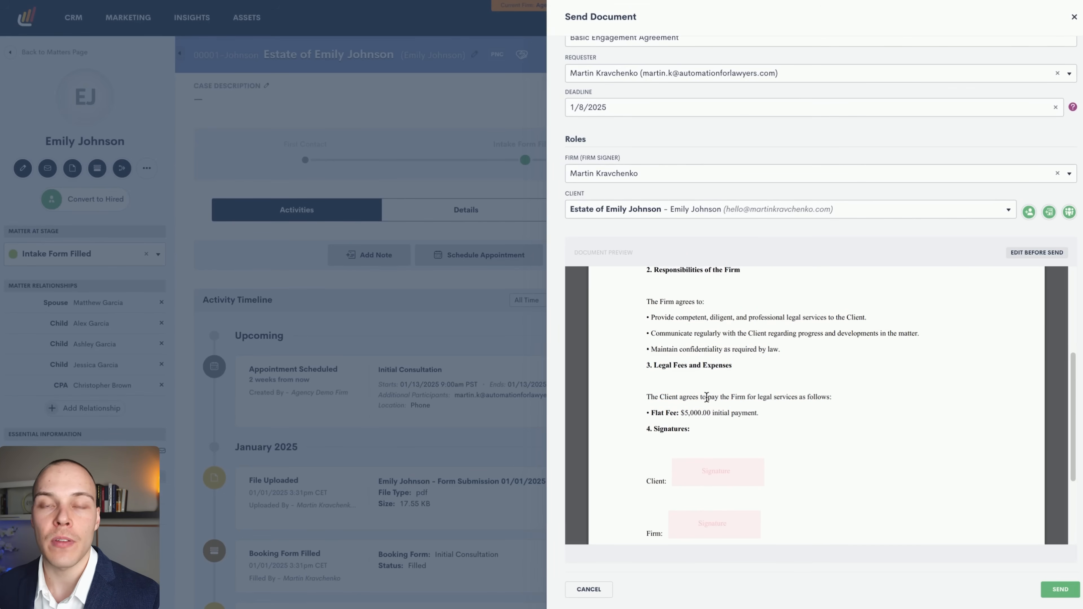
pyautogui.moveTo(644, 369); pyautogui.dragTo(649, 410)
pyautogui.click(687, 411)
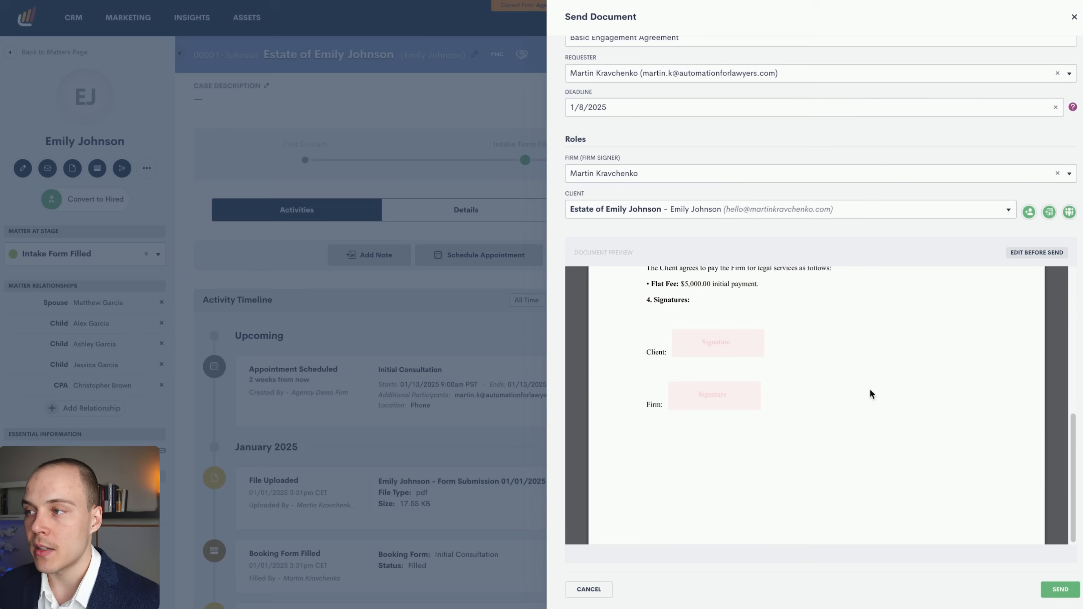
pyautogui.scroll(7, 873, 395)
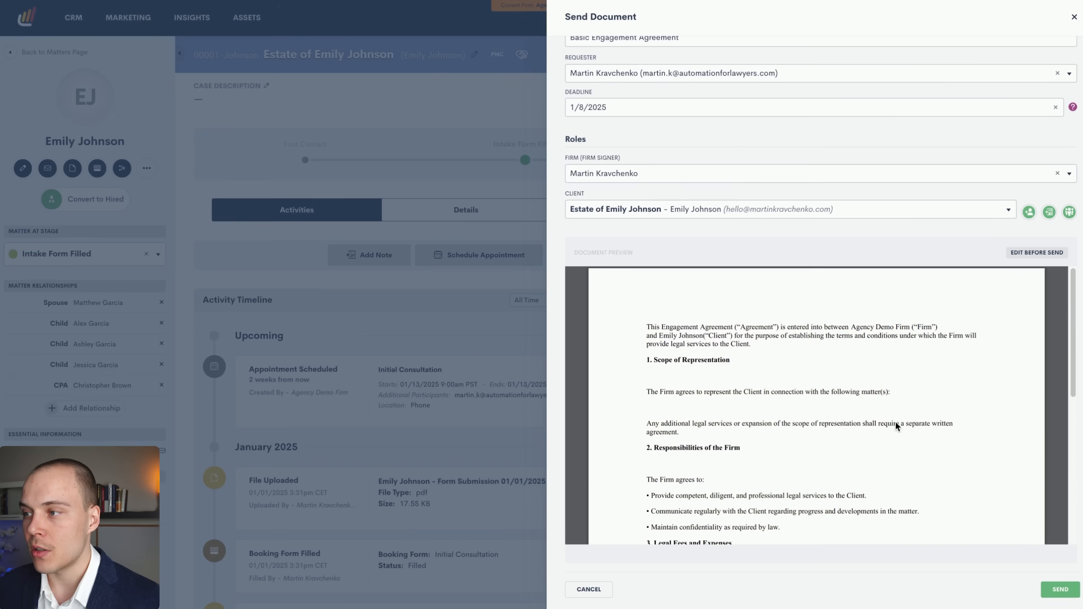
# Look over the agreement in Edit Before Send, cancel without changes, and send it for signature.
pyautogui.click(1036, 253)
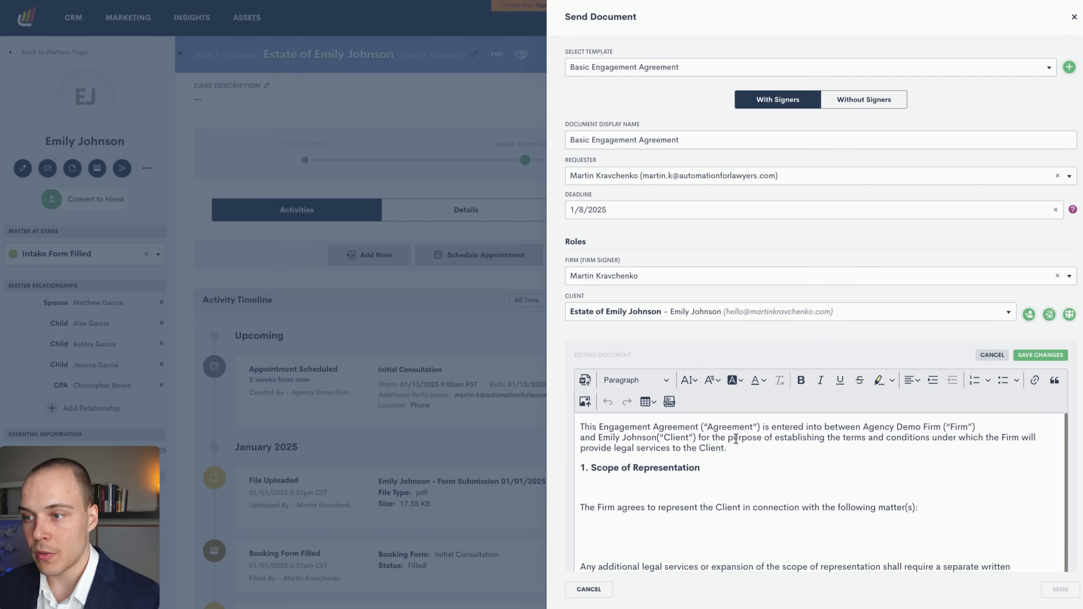
pyautogui.scroll(-6, 729, 445)
pyautogui.scroll(-3, 650, 498)
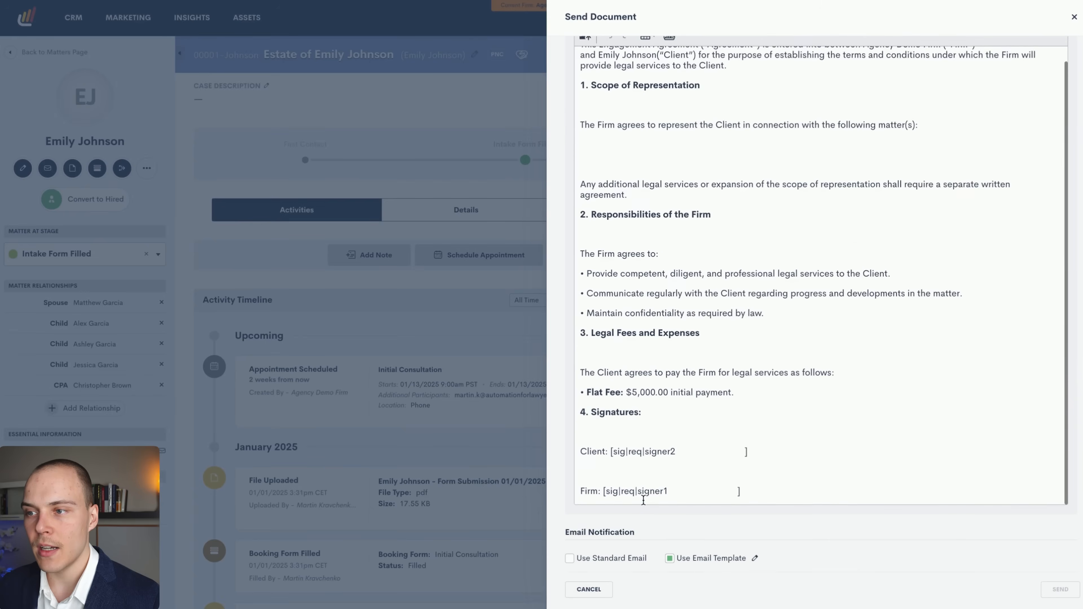
pyautogui.scroll(6, 652, 490)
pyautogui.scroll(3, 754, 341)
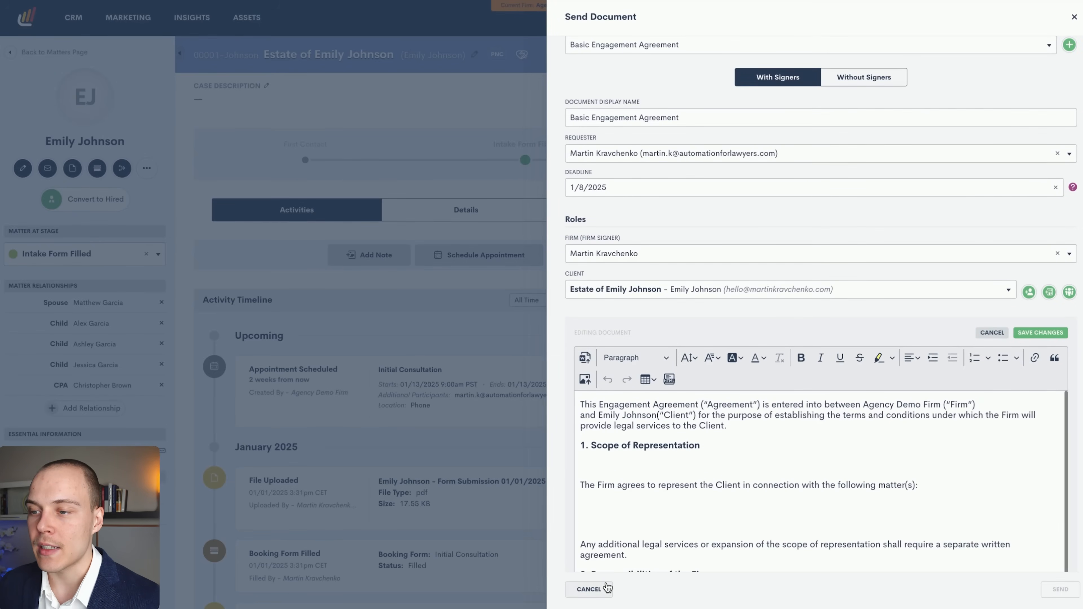
pyautogui.click(597, 589)
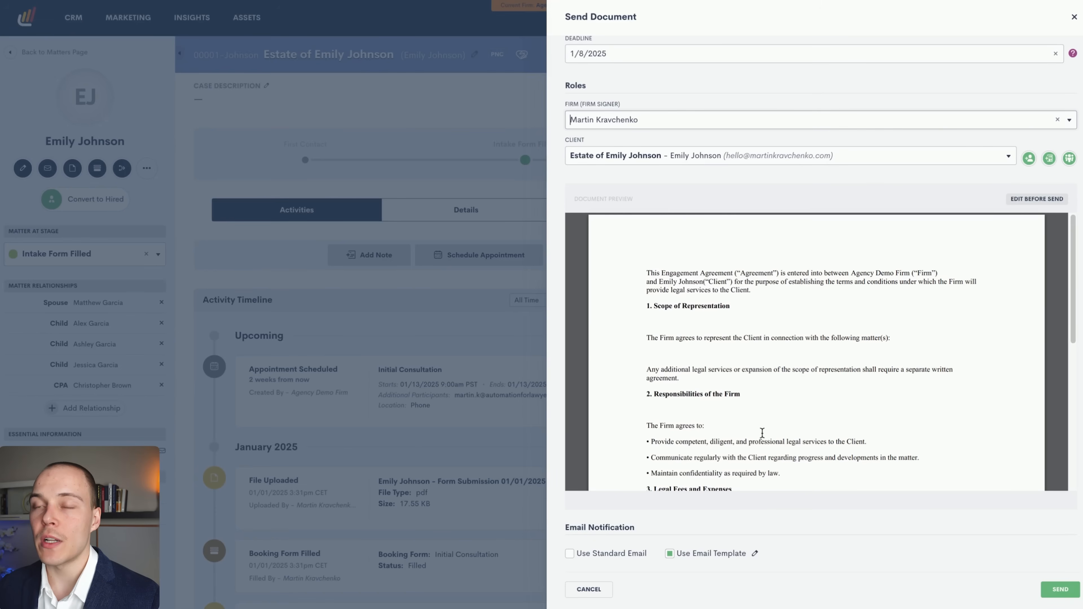
pyautogui.click(1059, 589)
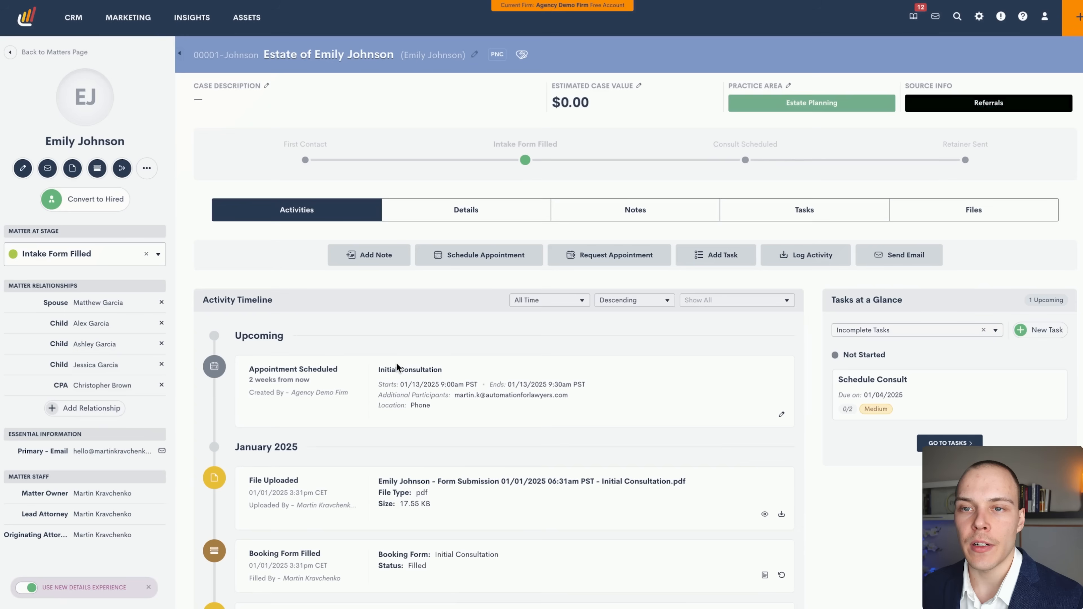
# Review the matter timeline's email entries, then expand the sent Basic Engagement Agreement to show its two signers.
pyautogui.press('super+r')
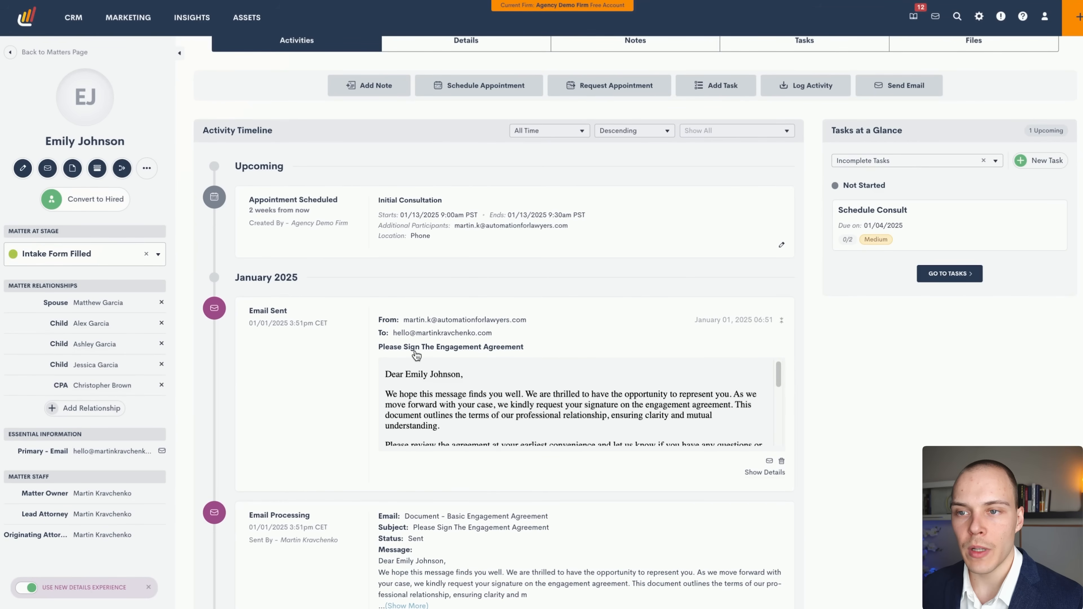
pyautogui.scroll(-5, 471, 393)
pyautogui.scroll(5, 436, 401)
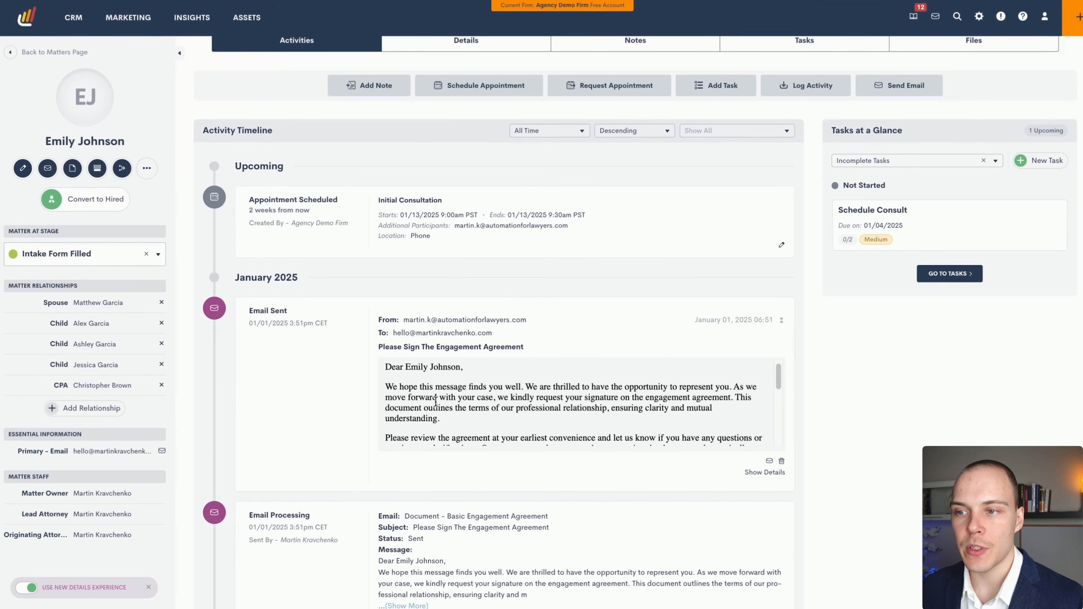
pyautogui.scroll(-10, 347, 384)
pyautogui.scroll(14, 367, 363)
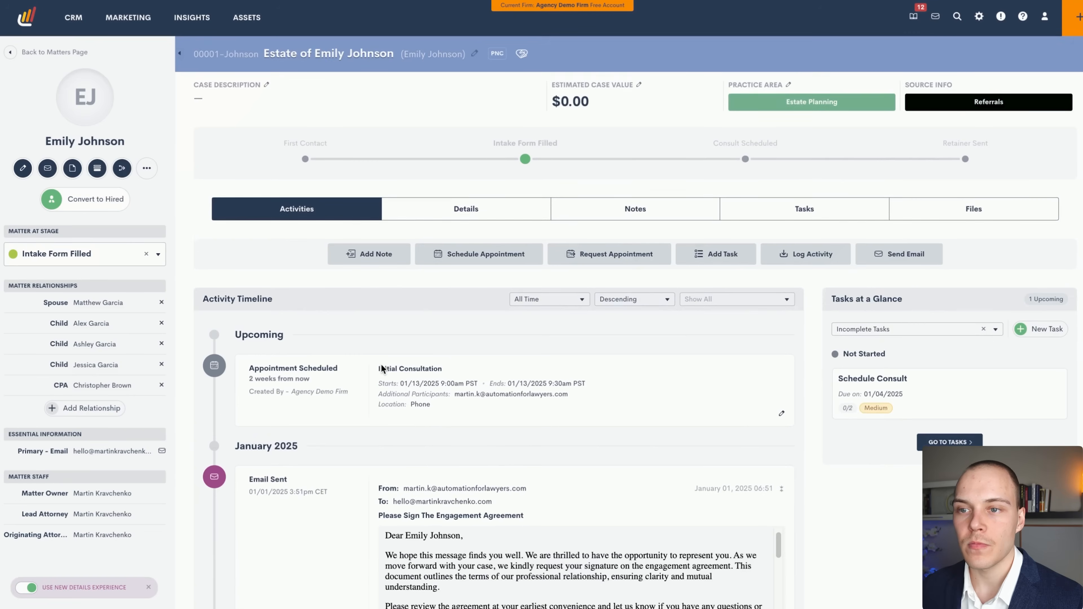
pyautogui.scroll(-11, 372, 361)
pyautogui.scroll(-1, 373, 361)
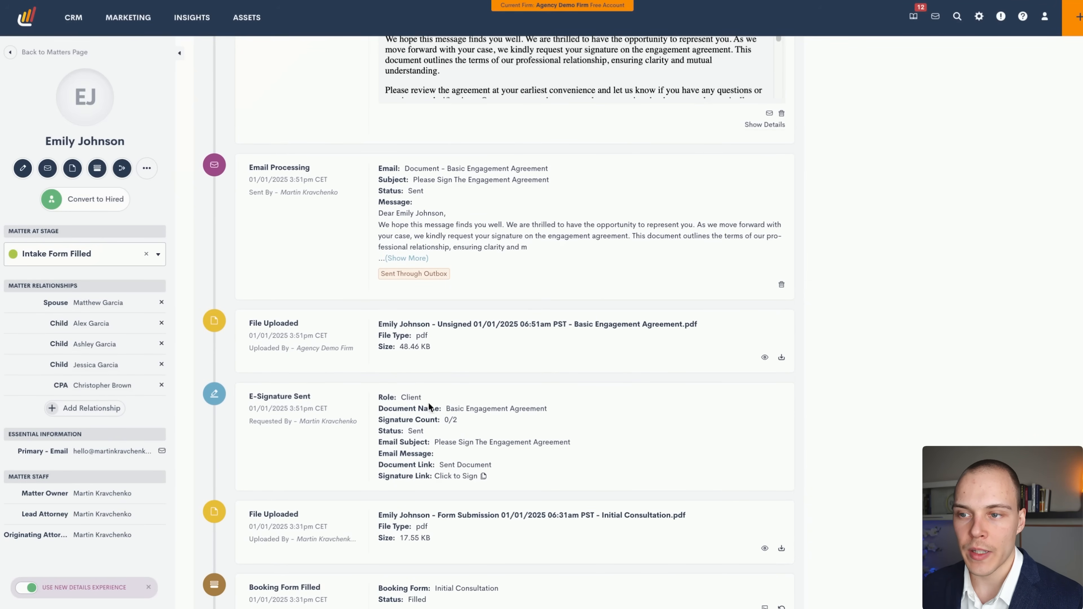
pyautogui.scroll(12, 468, 470)
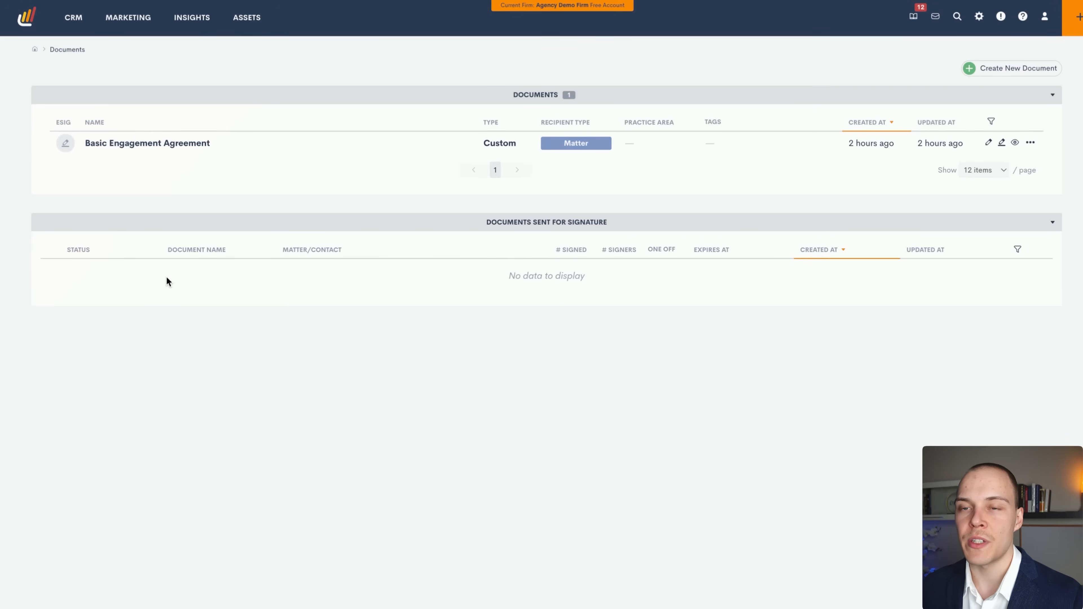
pyautogui.press('super+r')
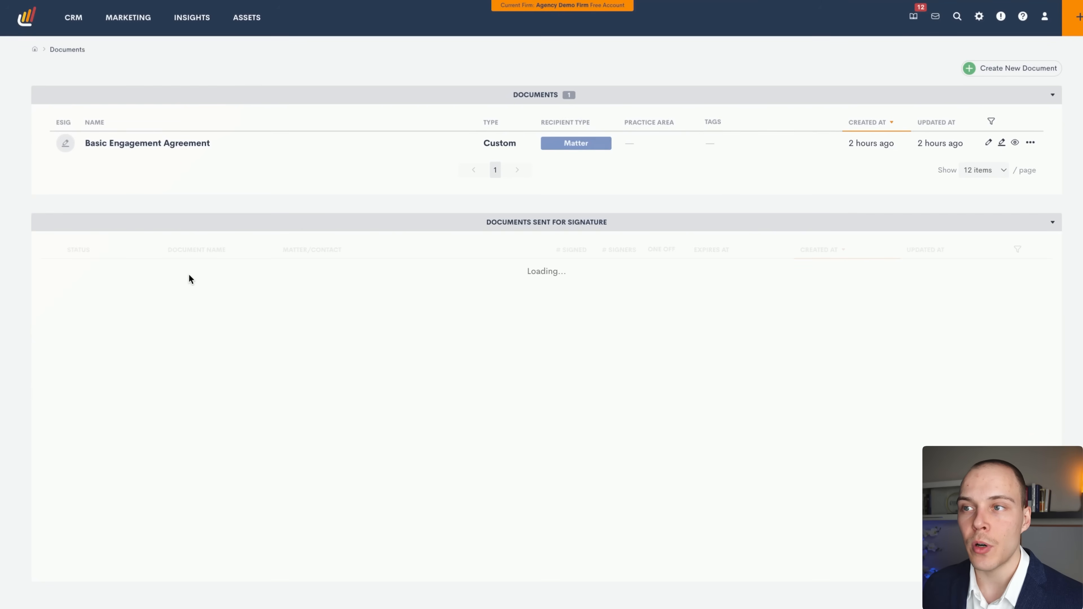
pyautogui.click(58, 269)
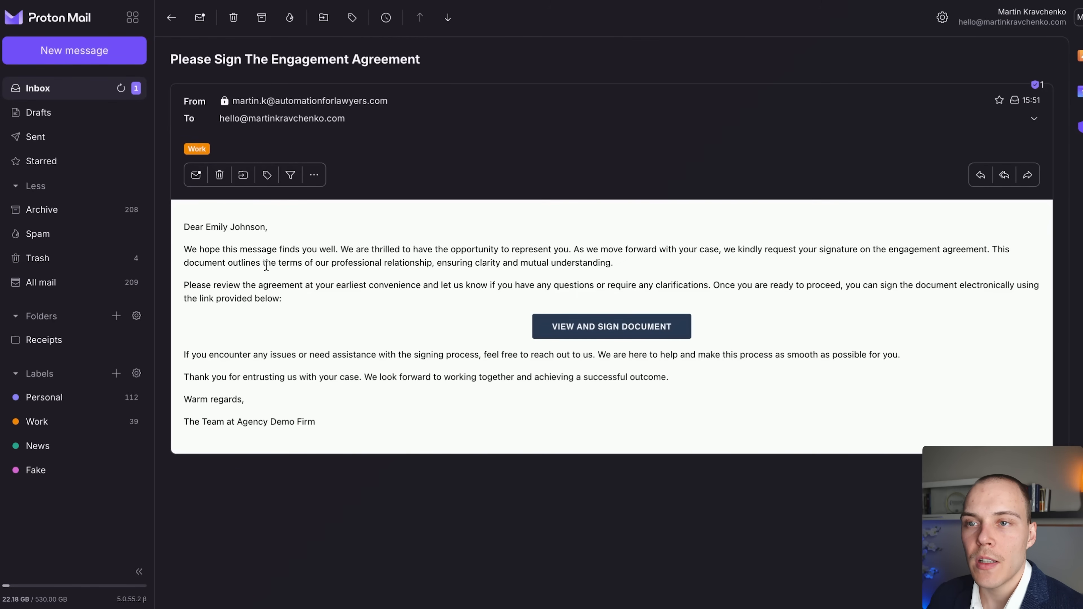
# Follow the email's View and Sign Document link and confirm opening it.
pyautogui.click(575, 329)
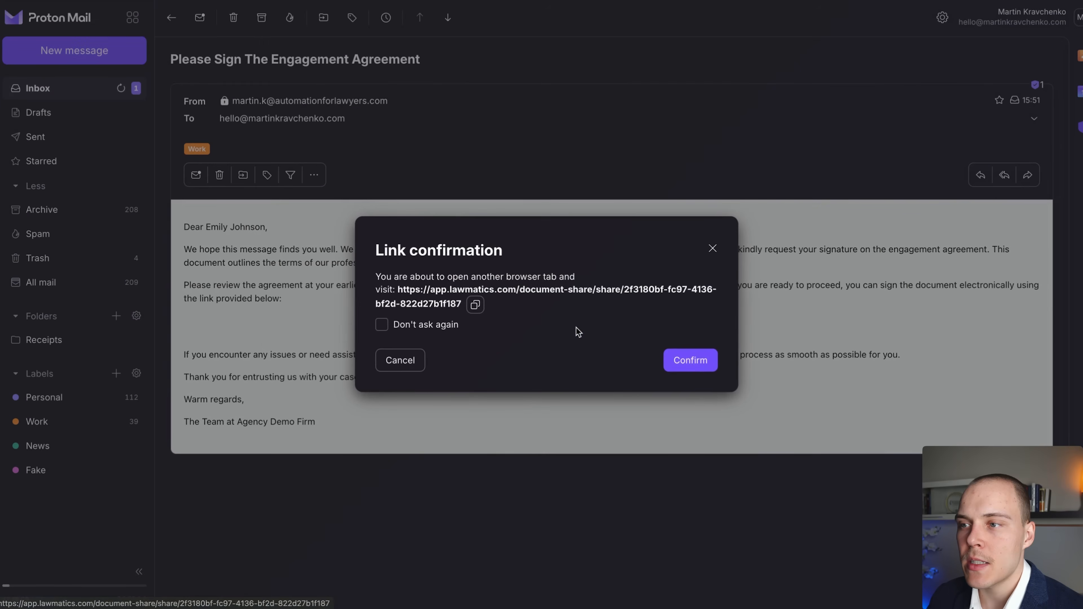
pyautogui.click(667, 361)
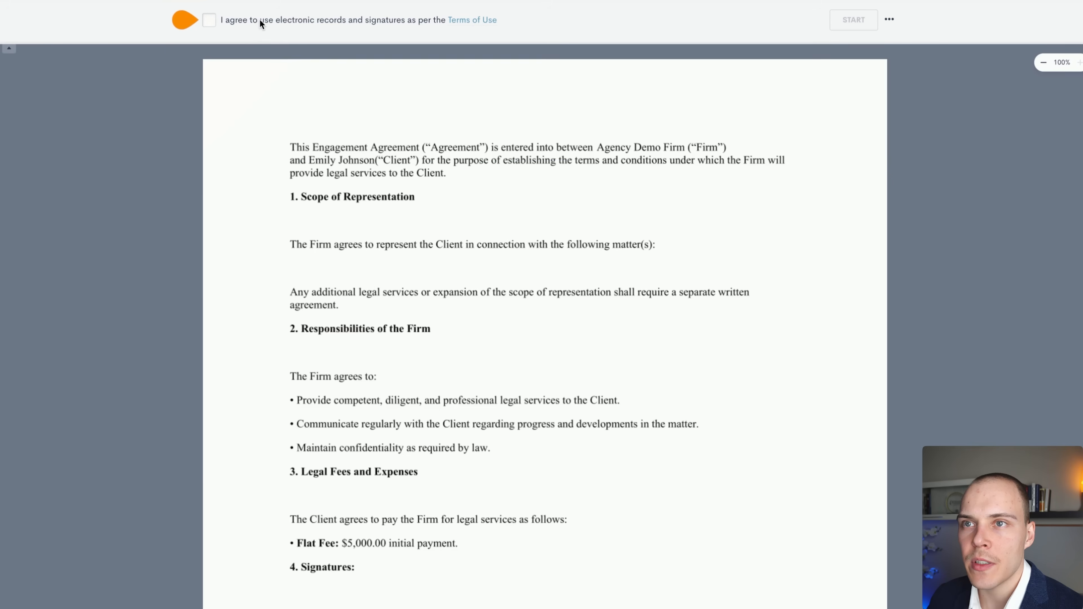
# Consent to e-signatures, sign the Client field with the client's typed name, and submit the agreement.
pyautogui.click(209, 20)
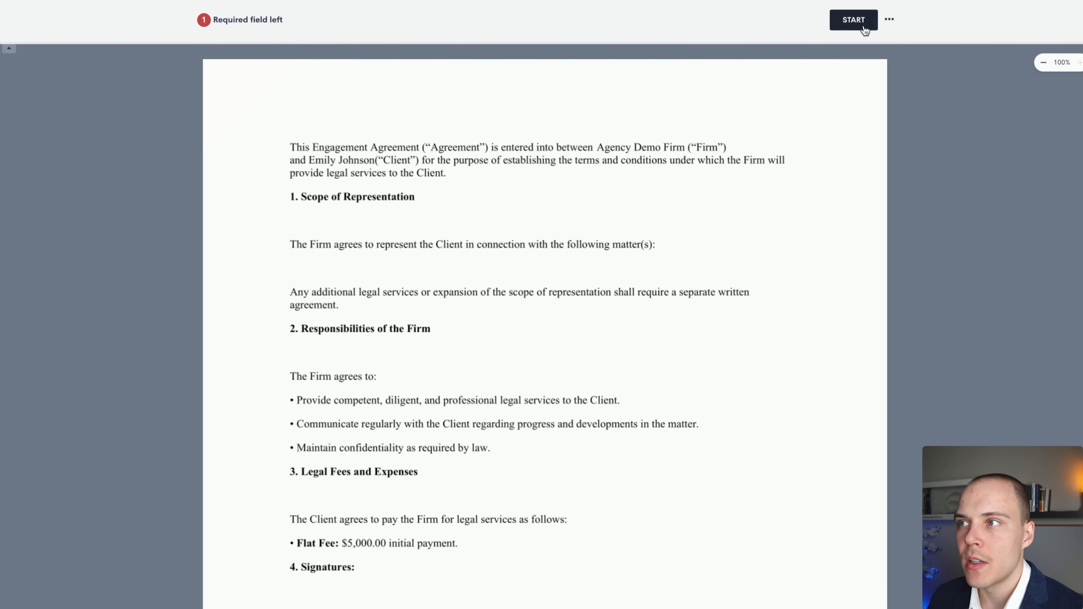
pyautogui.click(863, 26)
pyautogui.click(394, 319)
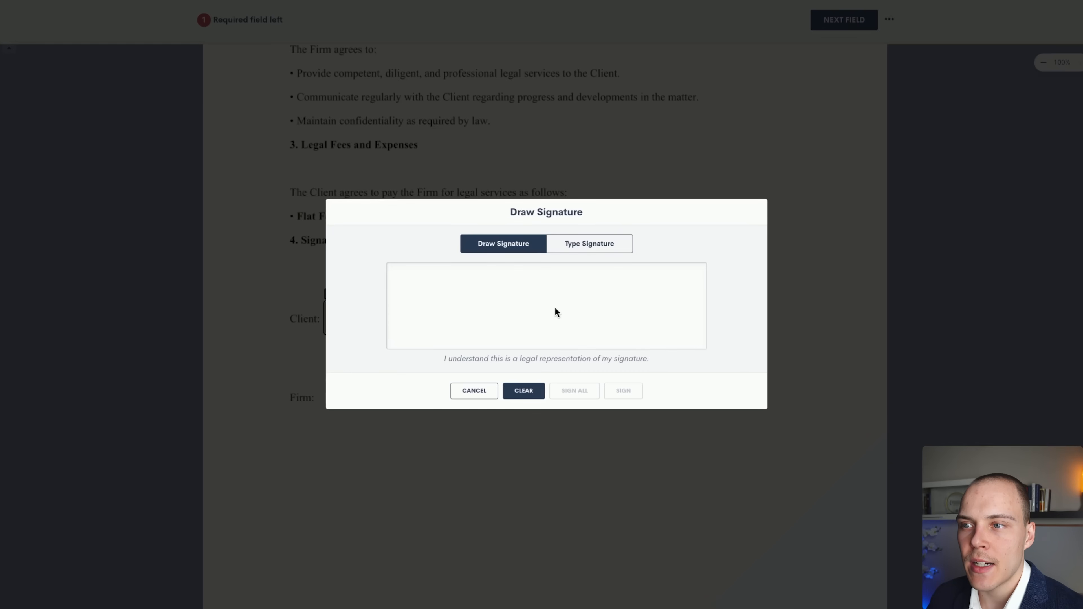
pyautogui.click(575, 251)
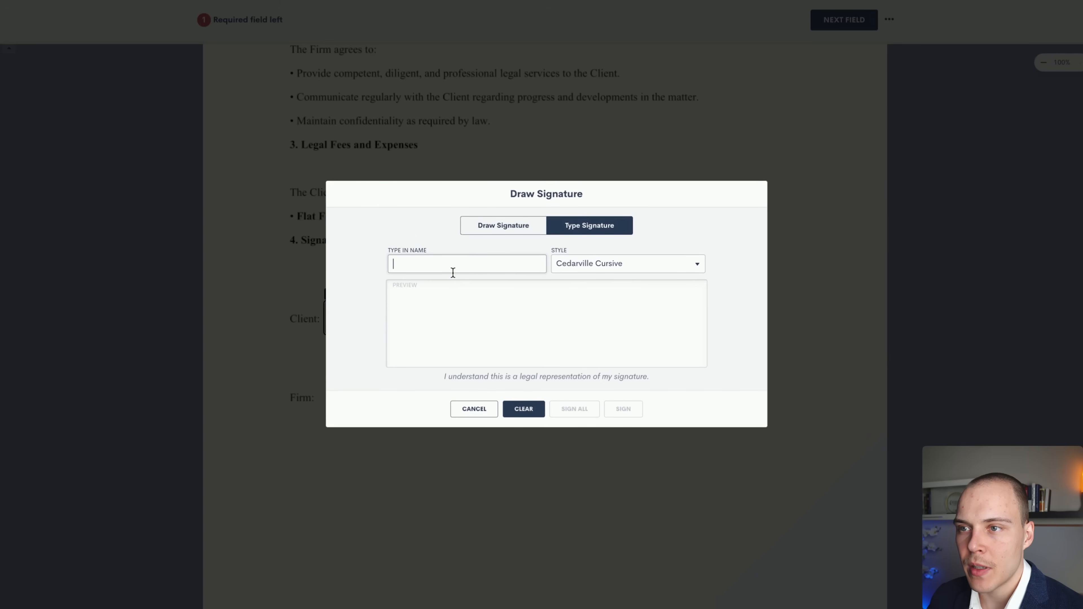
pyautogui.write('Martin')
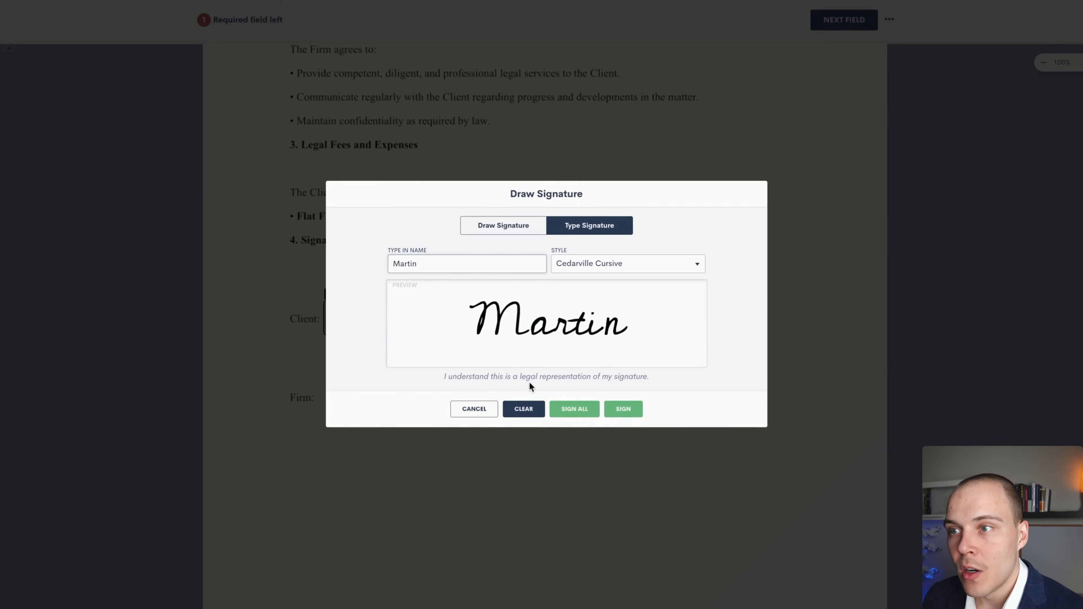
pyautogui.click(613, 408)
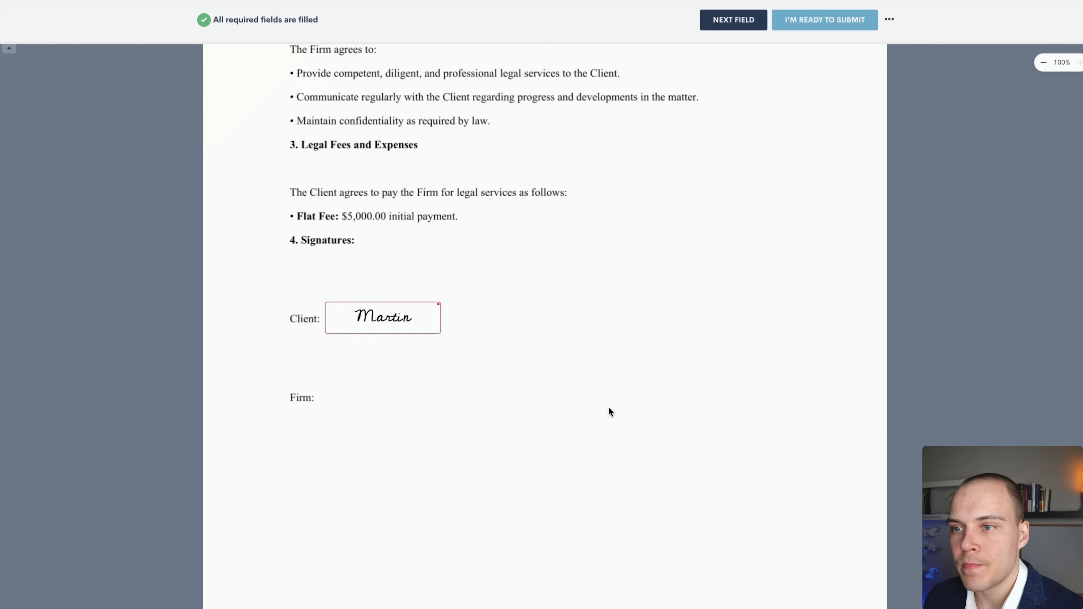
pyautogui.click(811, 29)
pyautogui.click(869, 36)
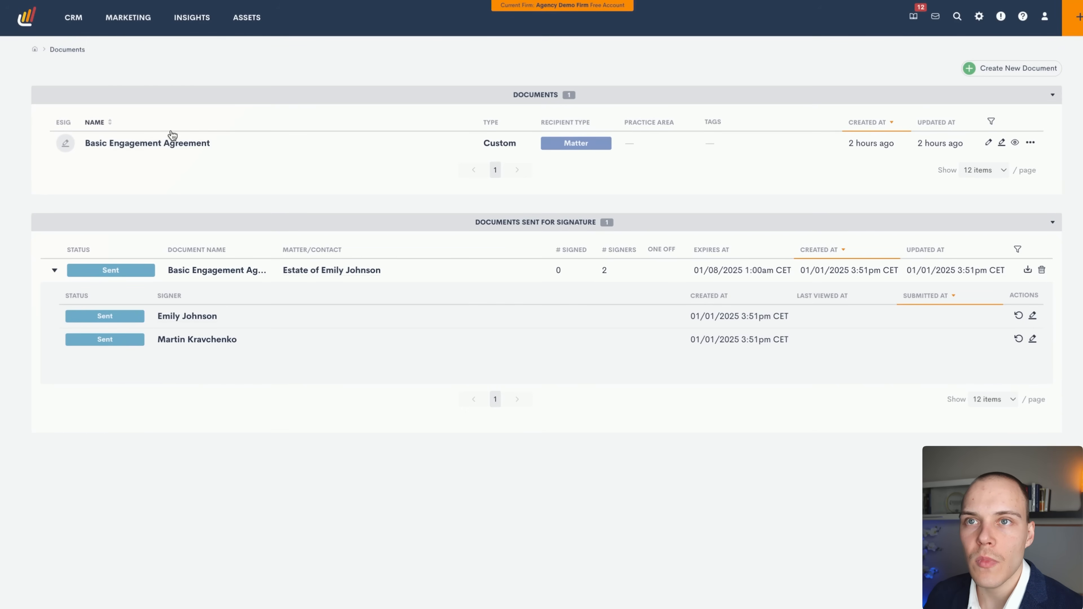
# Reload the Documents page to show the agreement as Partially Submitted, 1 of 2 signed.
pyautogui.press('F5')
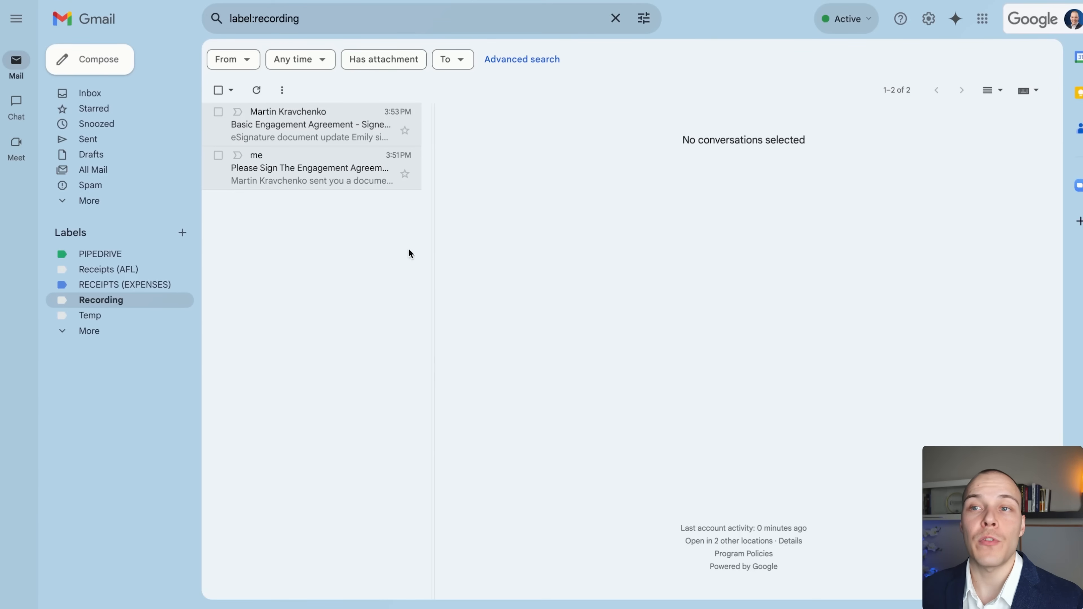
# Read the 'Signed By Client' notification, then open and scroll the 'Please Sign The Engagement Agreement' email.
pyautogui.click(296, 139)
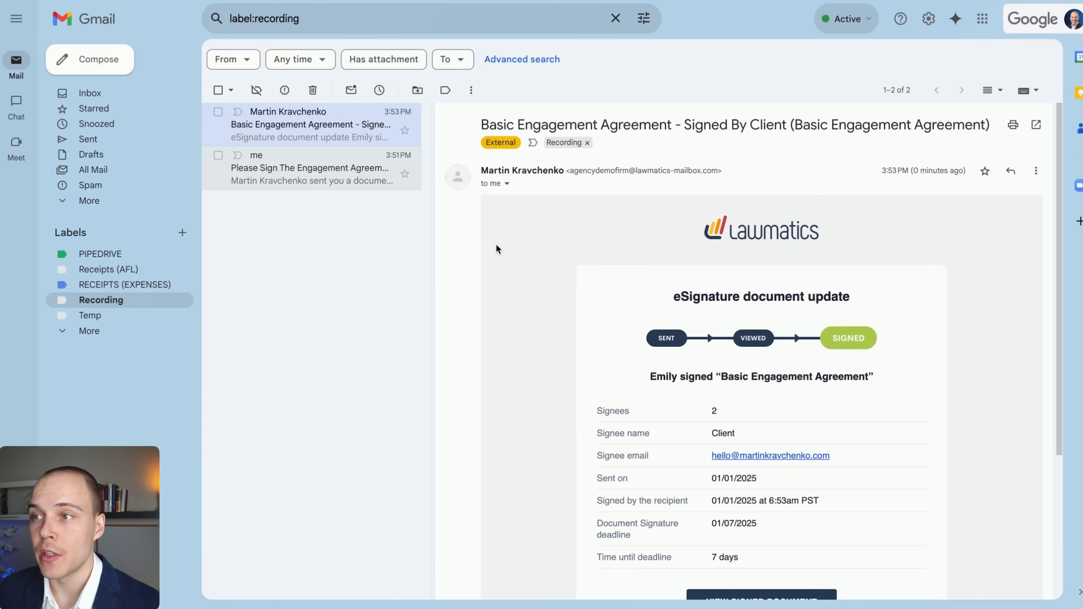
pyautogui.scroll(-2, 640, 254)
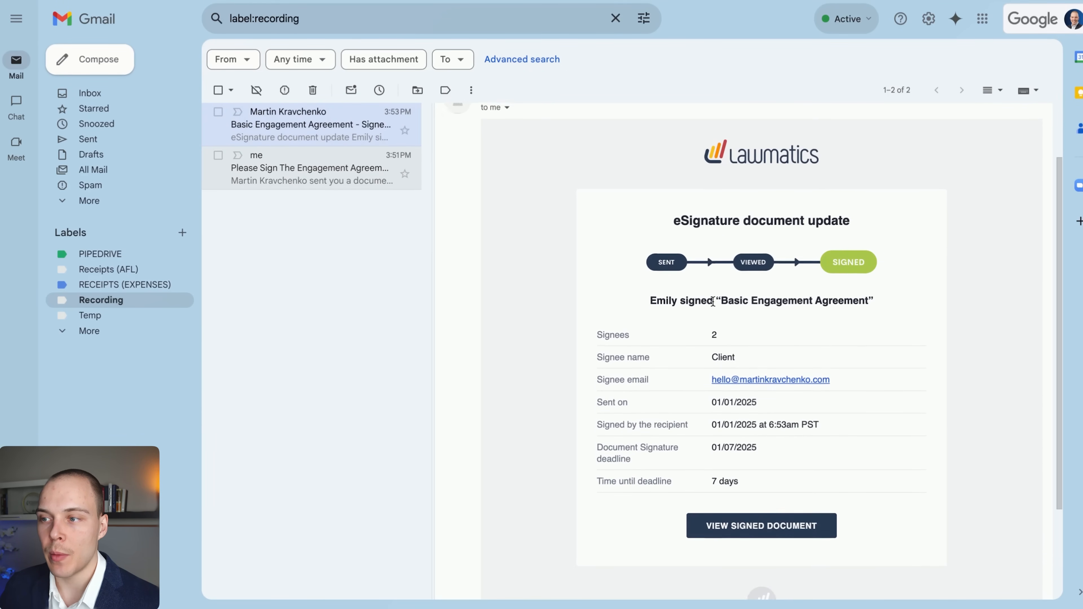
pyautogui.scroll(2, 713, 301)
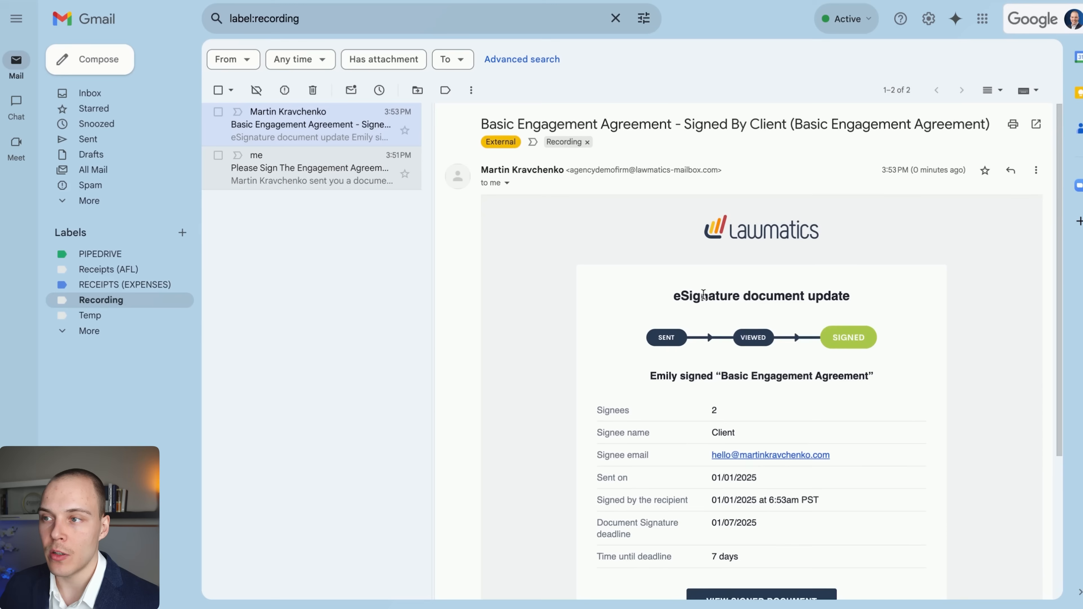
pyautogui.click(310, 186)
pyautogui.scroll(-1, 682, 249)
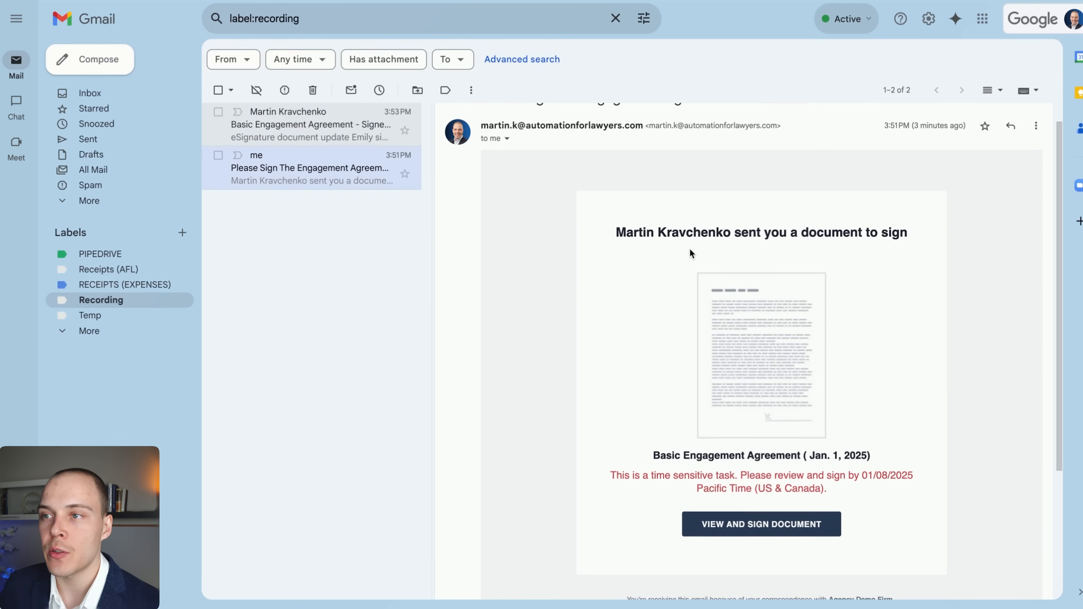
pyautogui.scroll(-1, 766, 435)
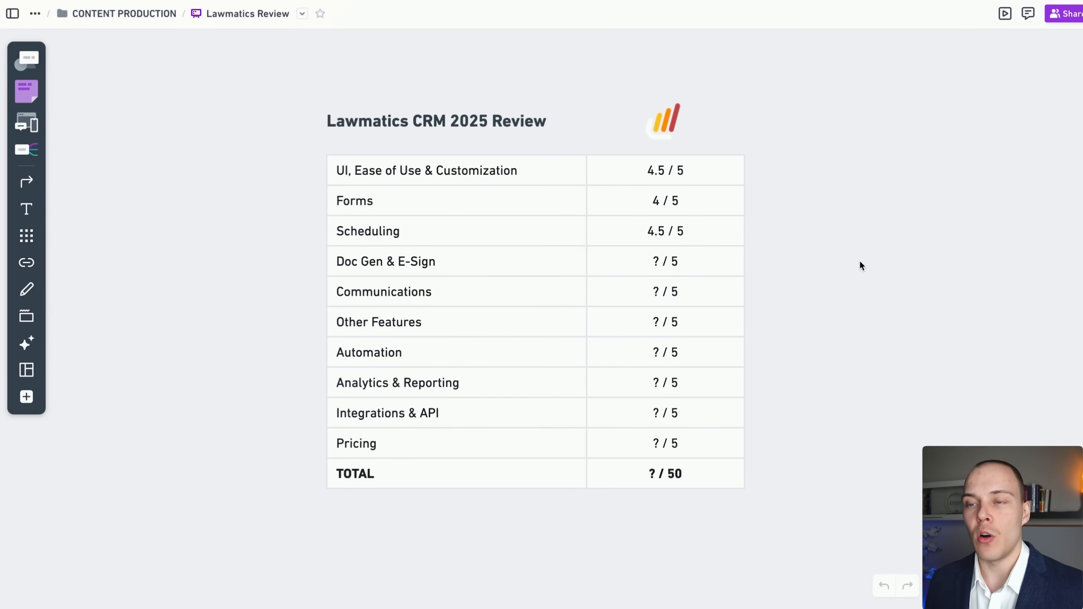
# Replace the Doc Gen & E-Sign score '?' with 4 in the review table.
pyautogui.click(652, 263)
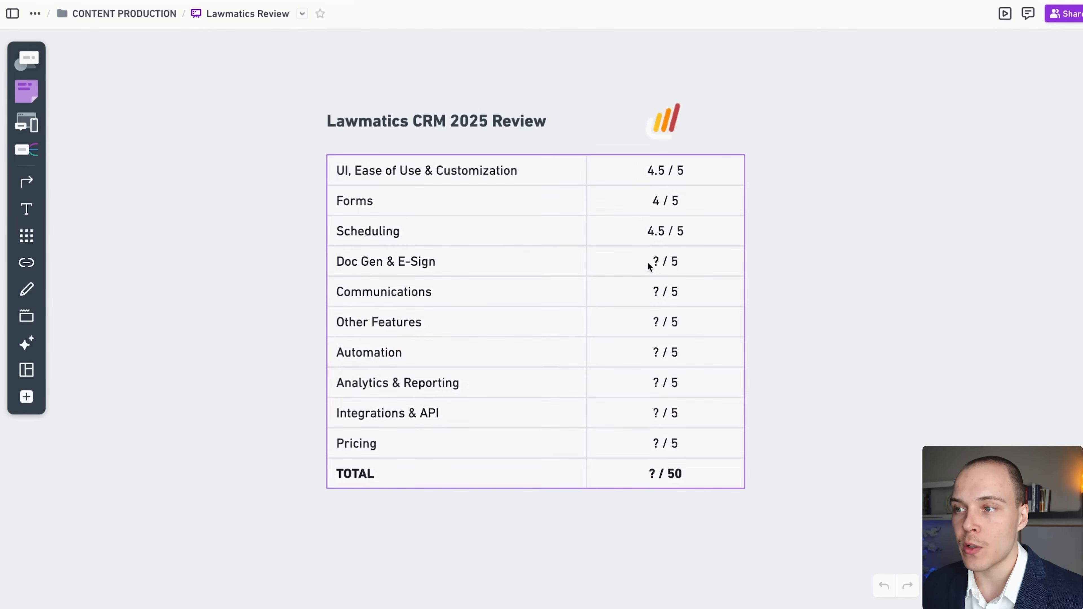
pyautogui.click(654, 262)
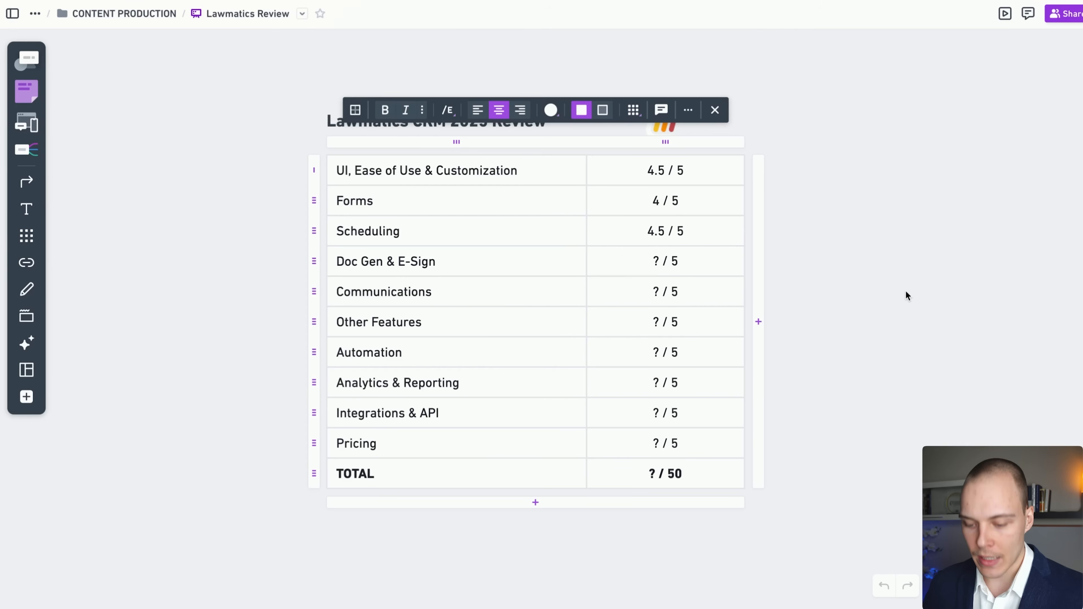
pyautogui.press('BackSpace')
pyautogui.write('4')
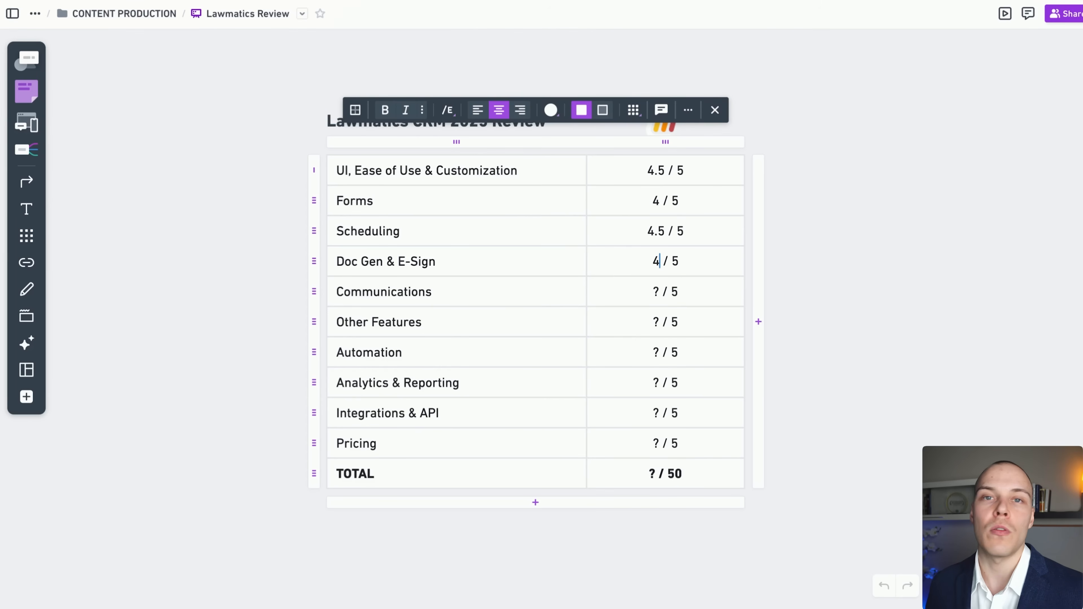
pyautogui.click(880, 226)
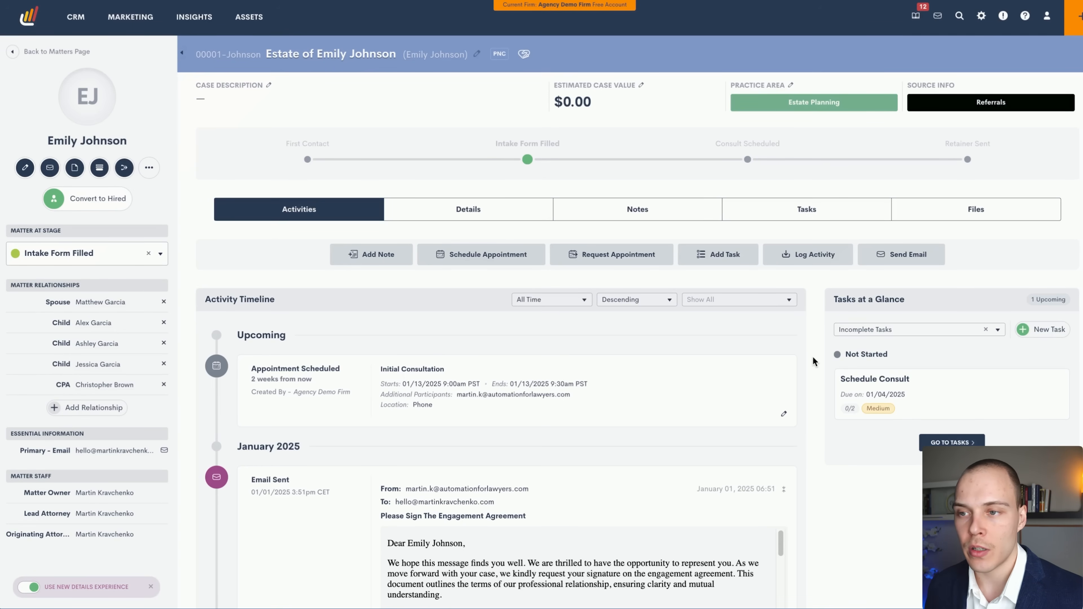
pyautogui.scroll(-1, 424, 369)
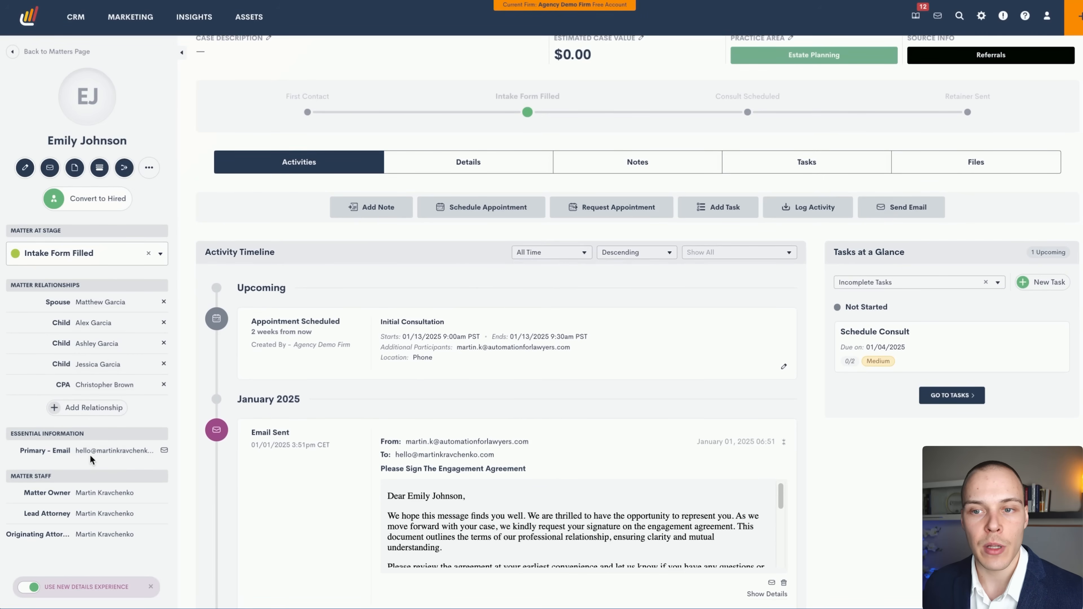
pyautogui.scroll(-19, 804, 386)
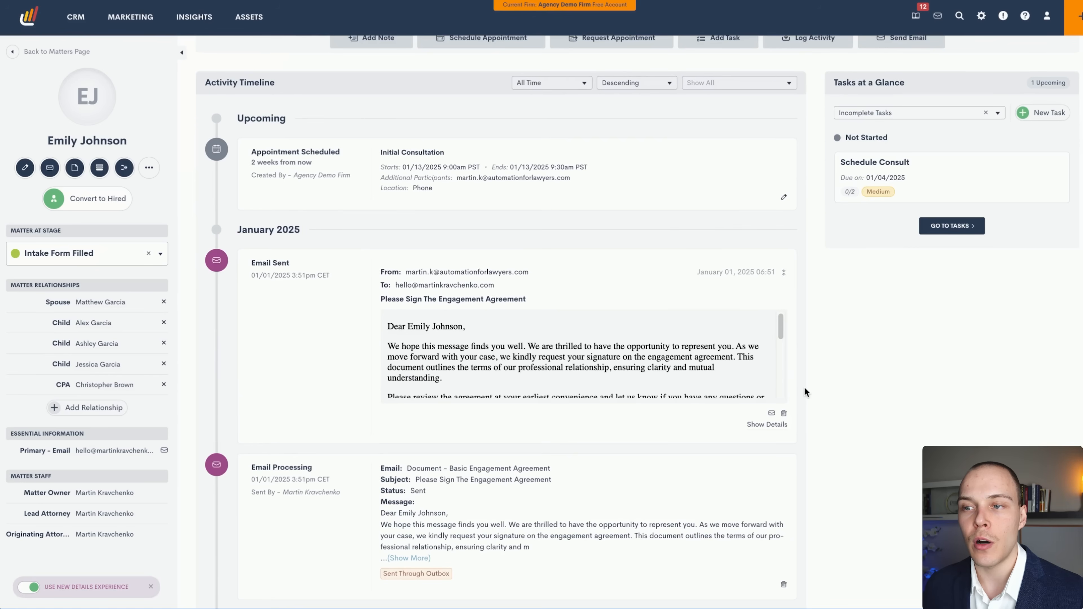
pyautogui.scroll(-5, 810, 384)
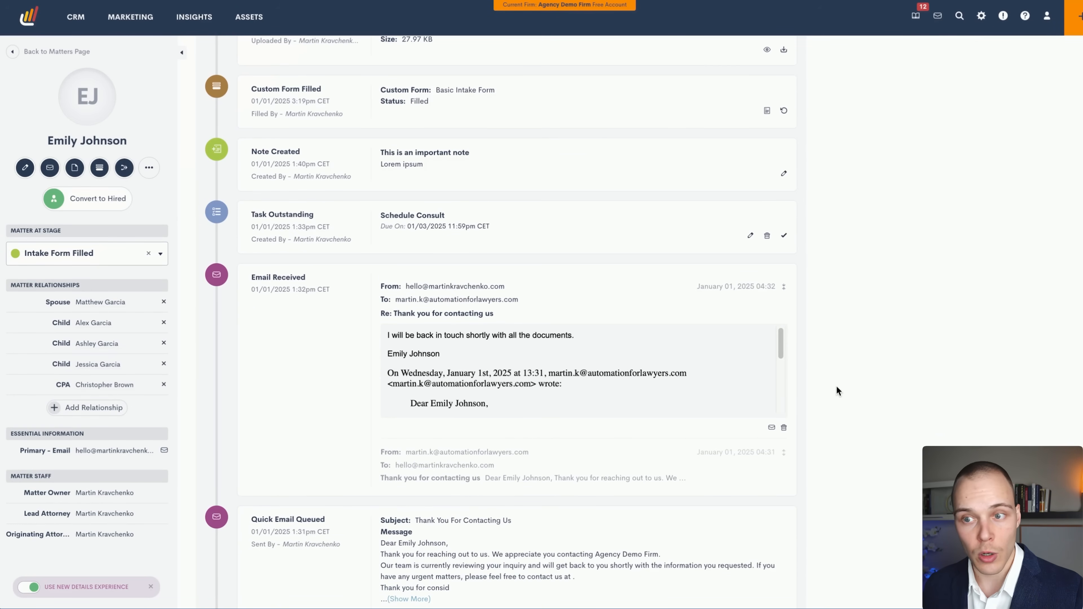
pyautogui.scroll(-3, 836, 386)
pyautogui.scroll(3, 839, 382)
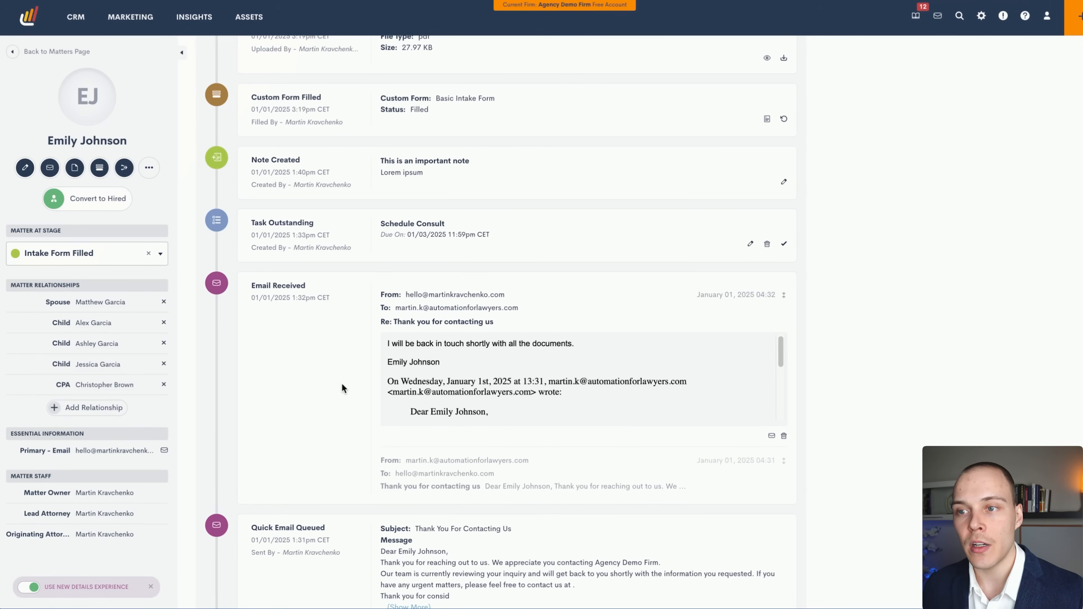
pyautogui.scroll(-4, 346, 381)
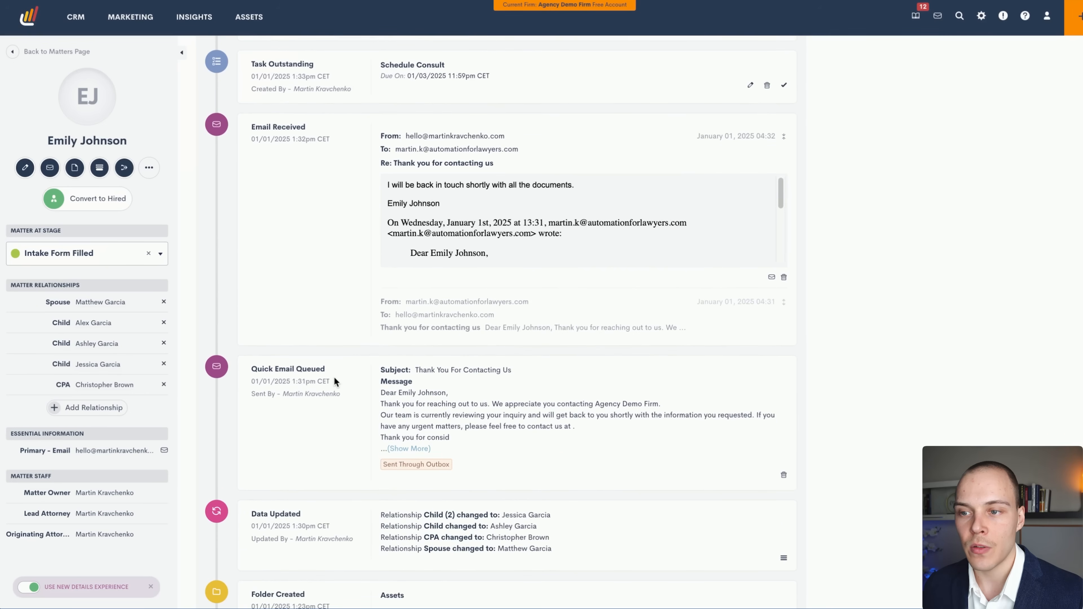
pyautogui.scroll(2, 576, 283)
pyautogui.scroll(-4, 563, 290)
pyautogui.scroll(-2, 532, 399)
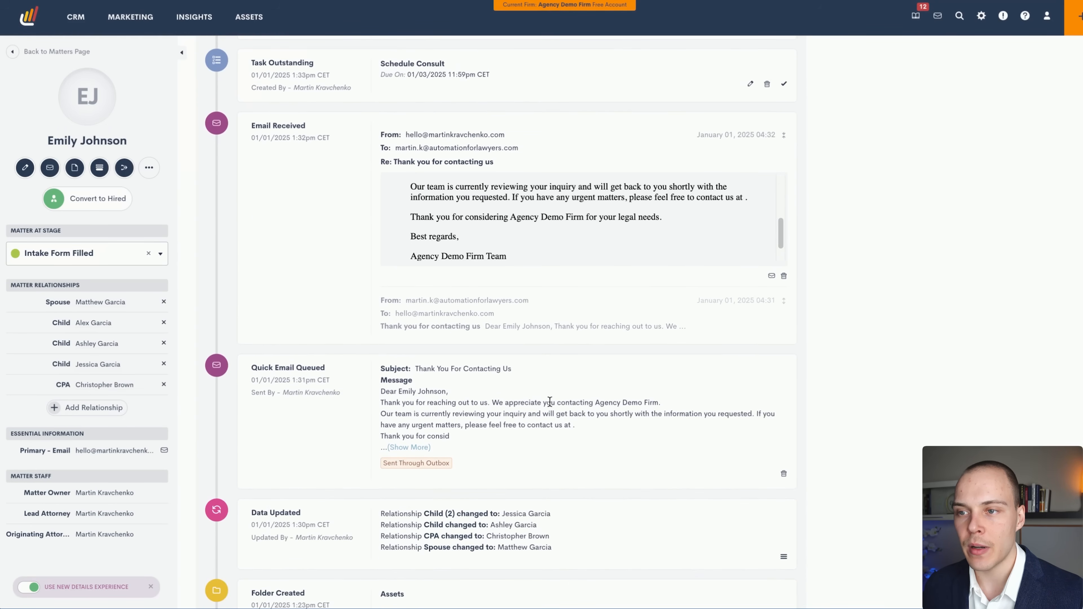
pyautogui.scroll(2, 529, 403)
pyautogui.click(503, 394)
pyautogui.scroll(-2, 501, 403)
pyautogui.scroll(2, 502, 403)
pyautogui.scroll(1, 834, 386)
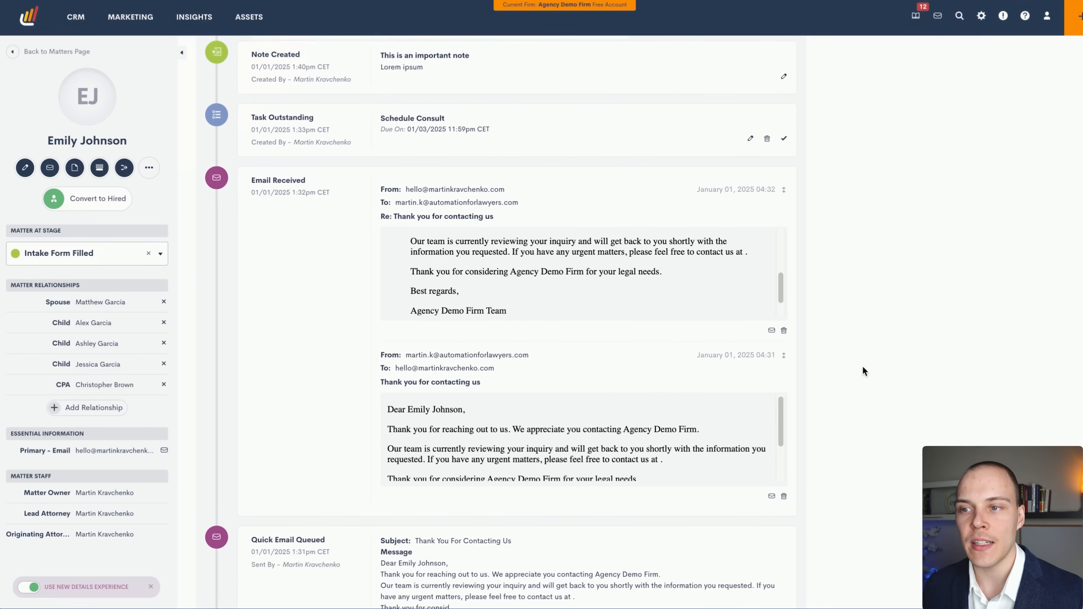
pyautogui.scroll(1, 516, 369)
pyautogui.scroll(4, 412, 281)
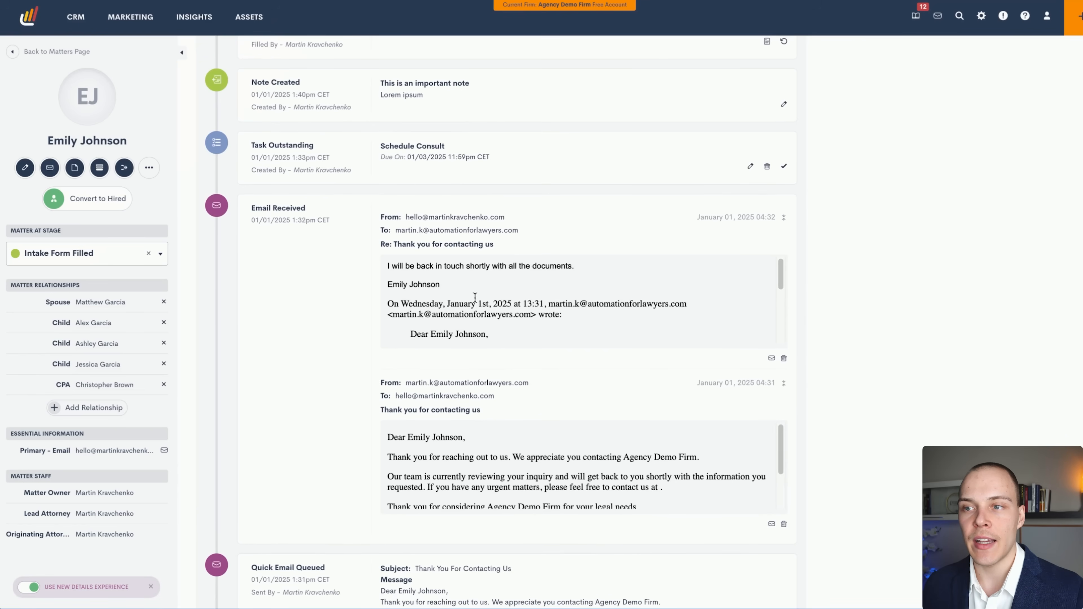
pyautogui.moveTo(409, 266); pyautogui.dragTo(459, 266)
pyautogui.click(515, 265)
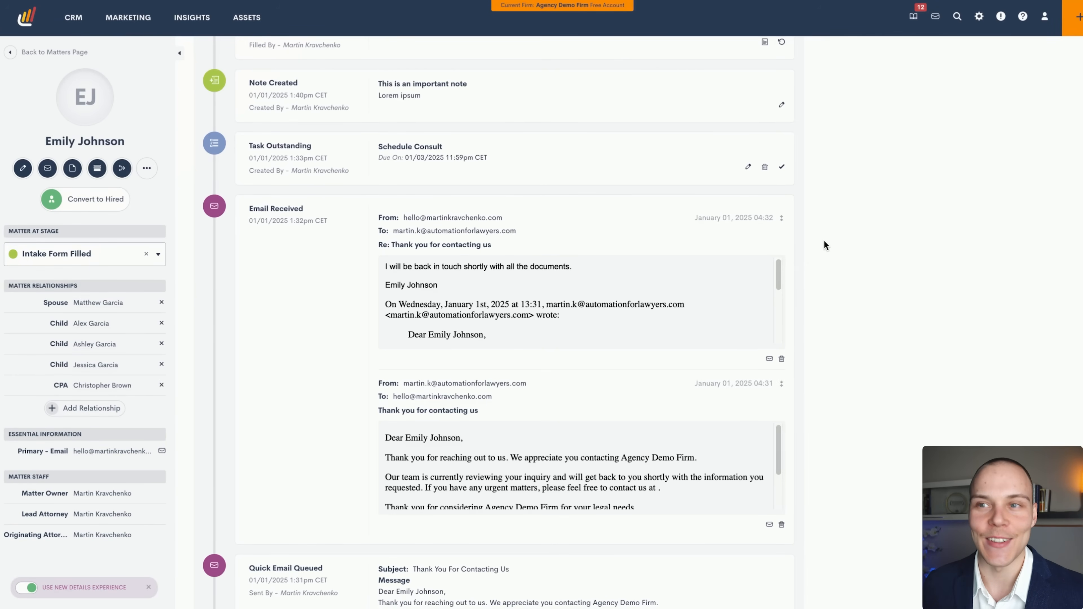
pyautogui.scroll(15, 821, 239)
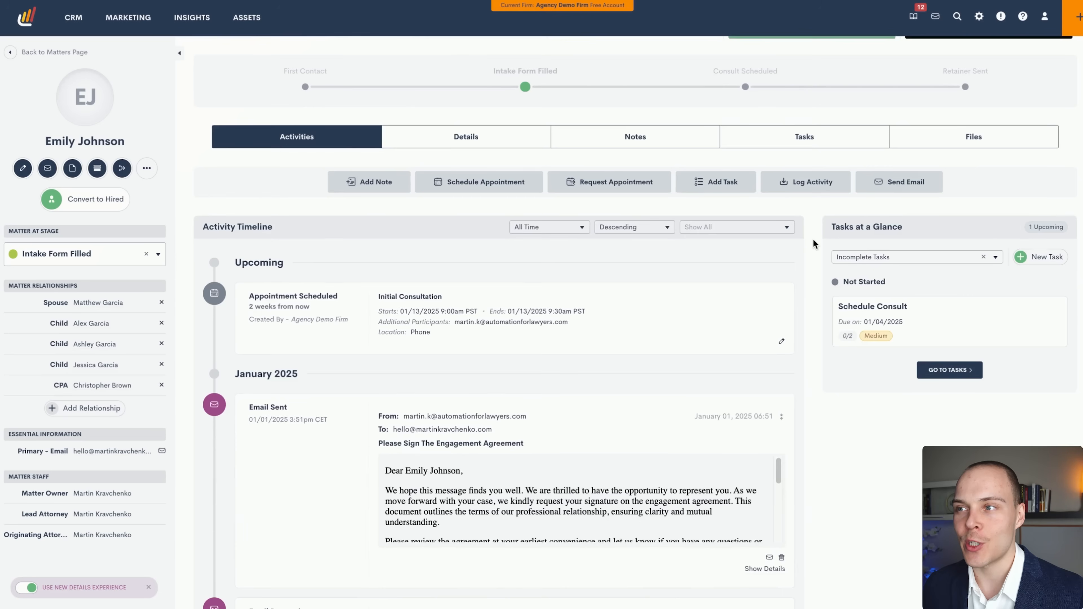
pyautogui.scroll(2, 813, 244)
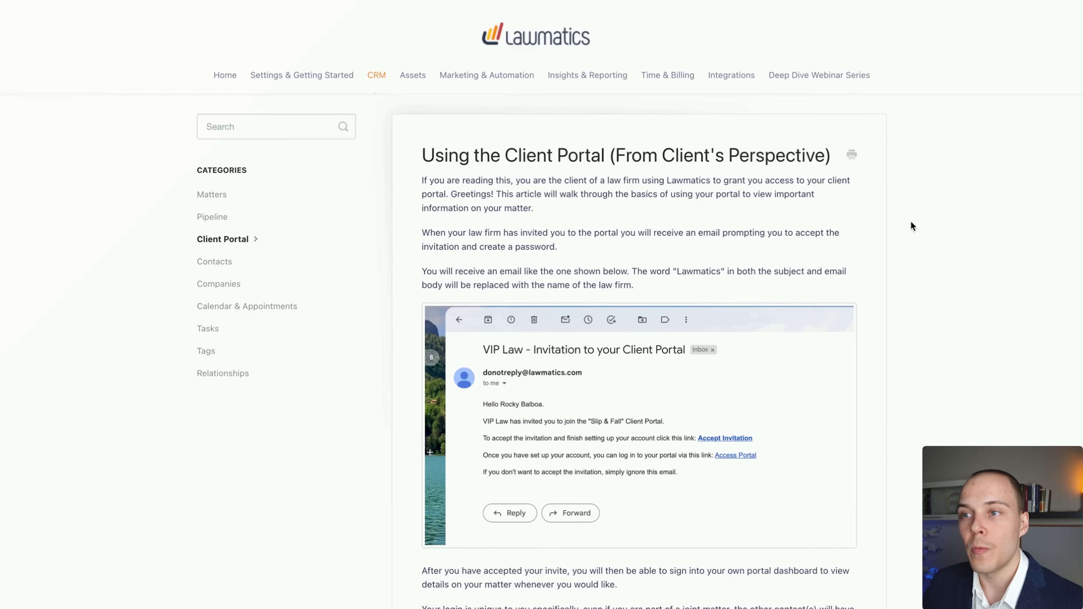
# Scroll through the 'Using the Client Portal (From Client's Perspective)' help article.
pyautogui.scroll(-1, 910, 230)
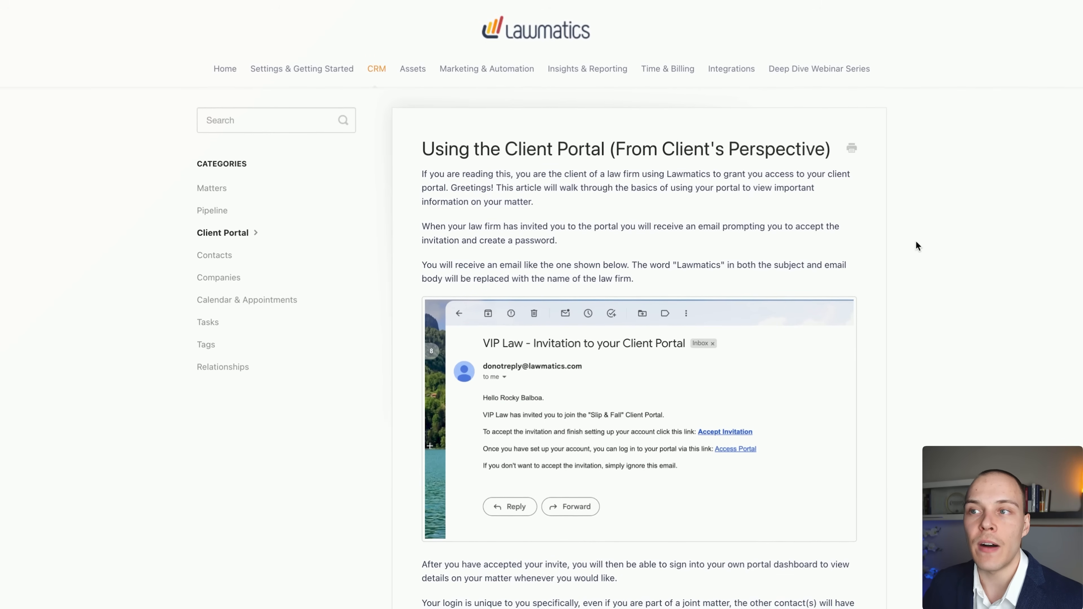
pyautogui.scroll(-1, 916, 242)
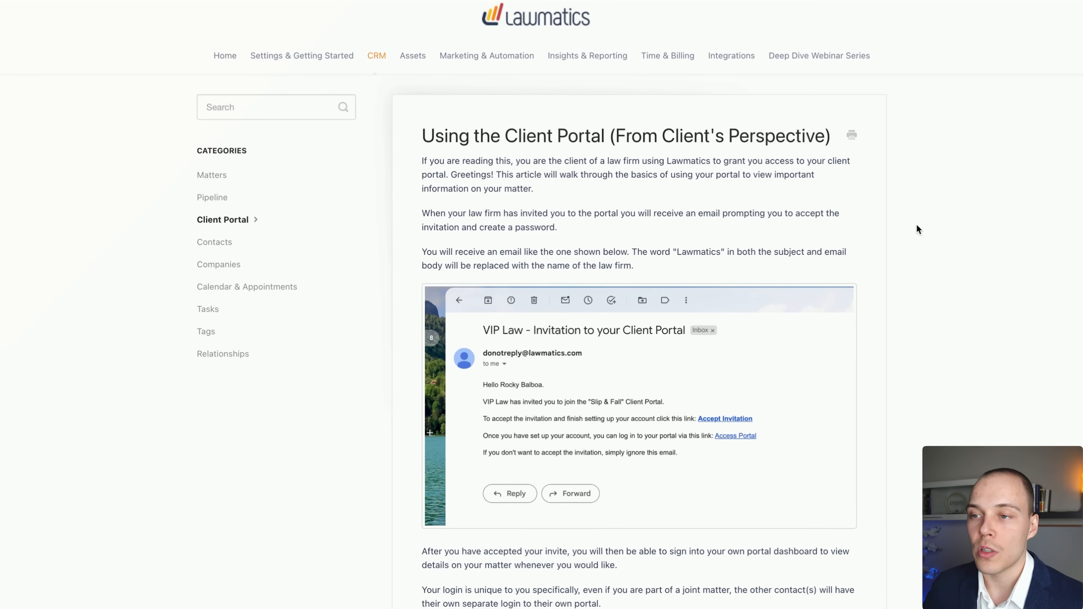
pyautogui.scroll(-3, 915, 226)
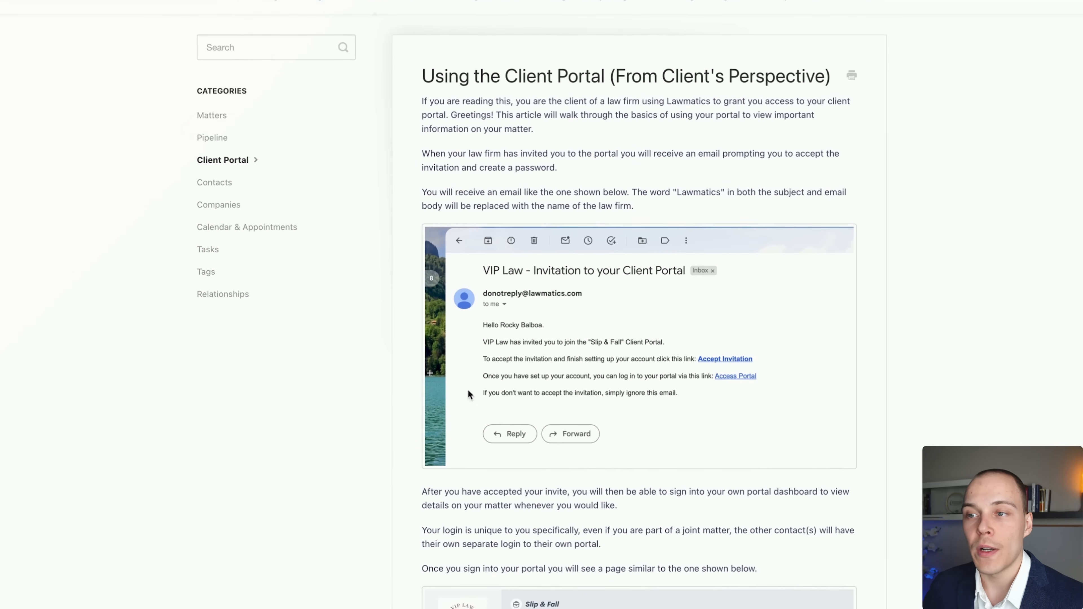
pyautogui.scroll(-1, 703, 352)
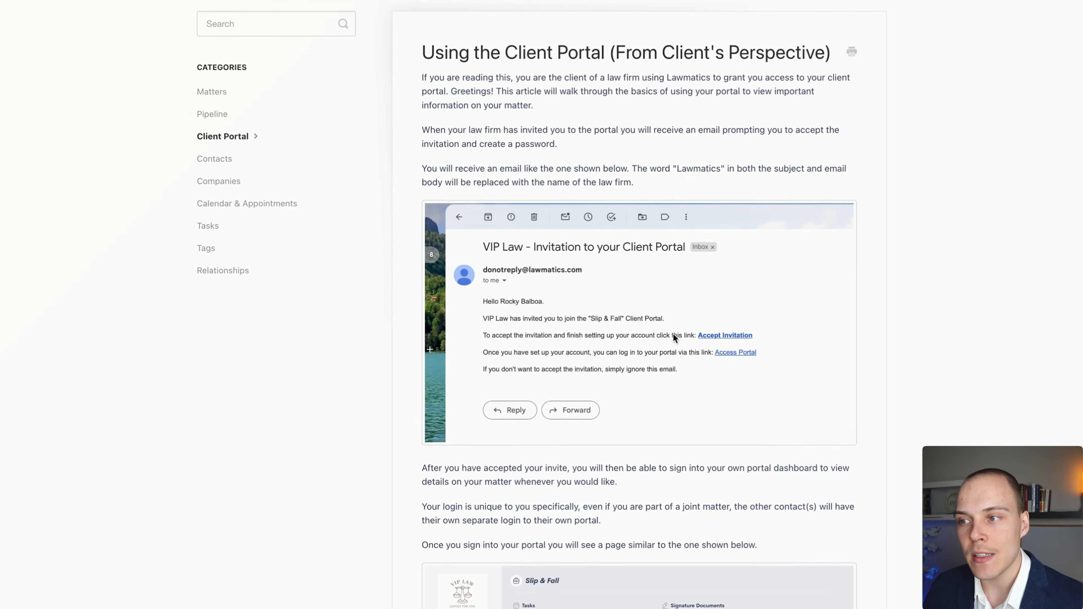
pyautogui.scroll(-1, 720, 345)
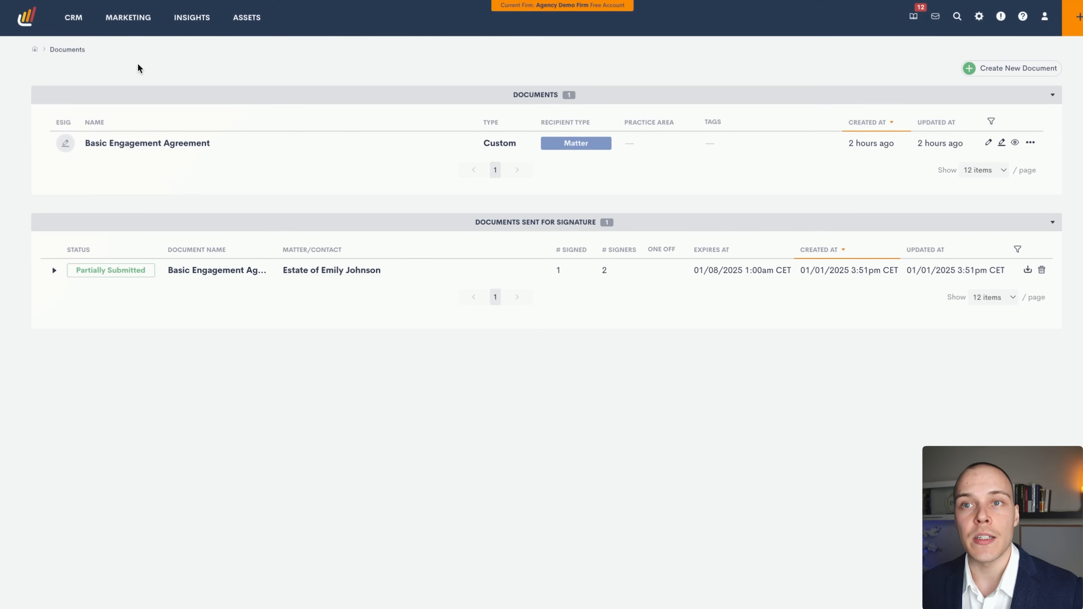
# Open Marketing > Audiences and view the All PNCs audience with its Status is PNC filter.
pyautogui.moveTo(135, 24)
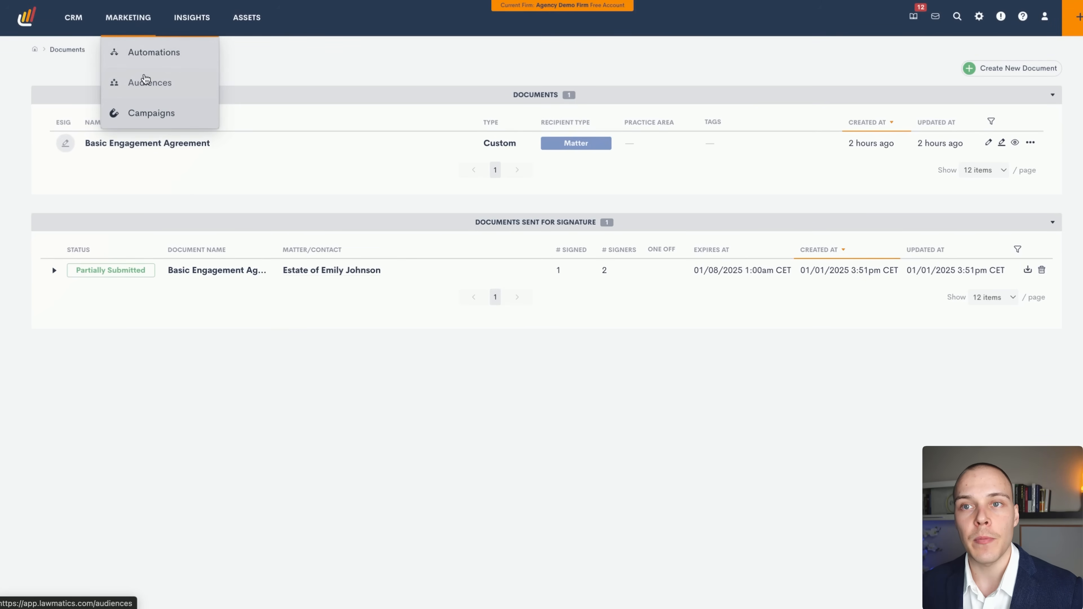
pyautogui.click(147, 85)
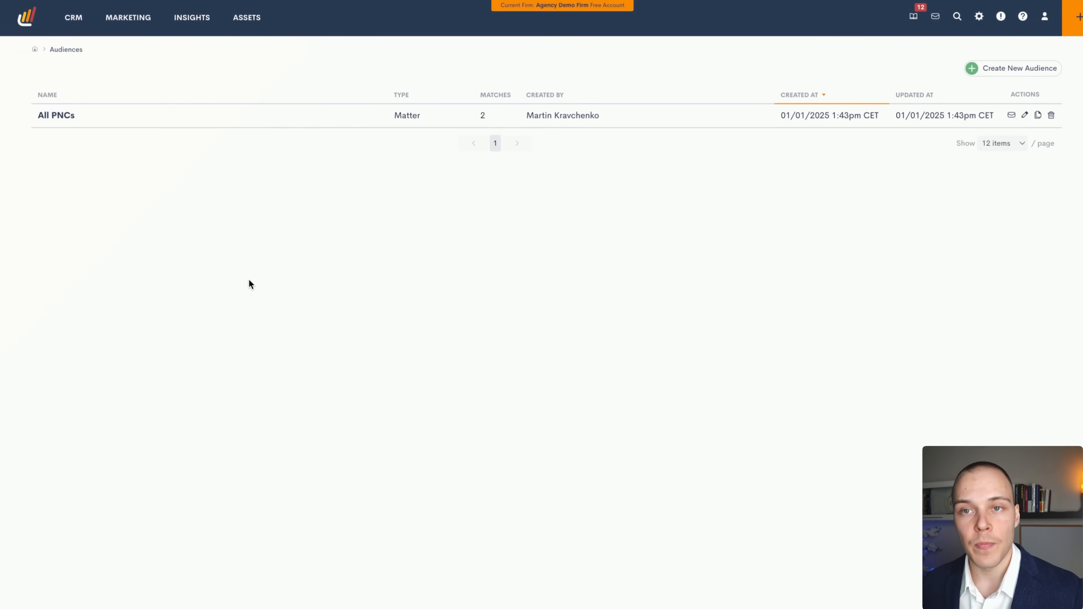
pyautogui.click(60, 118)
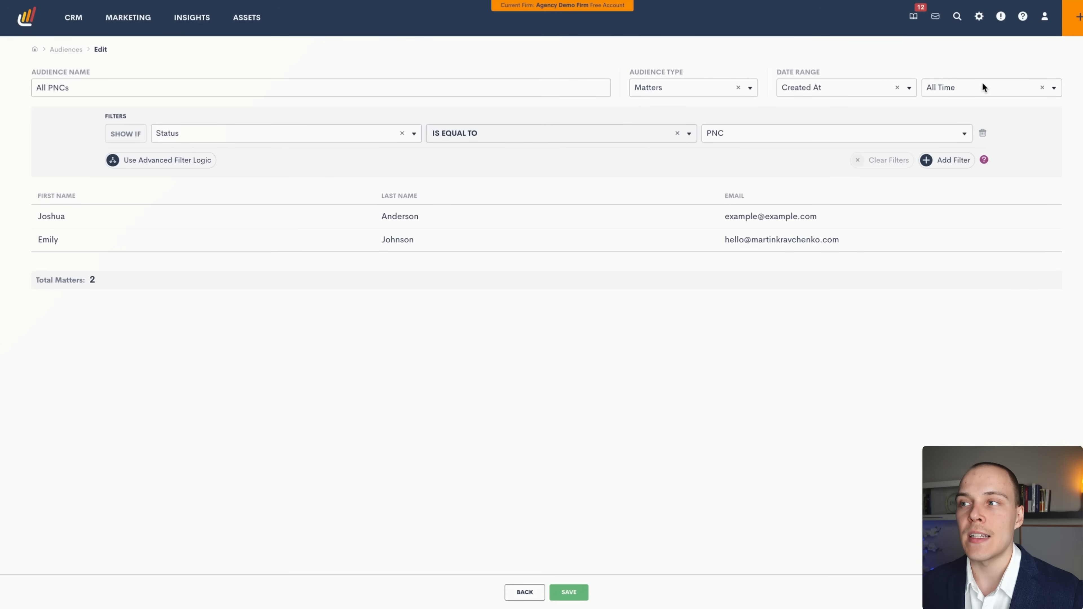
pyautogui.moveTo(123, 32)
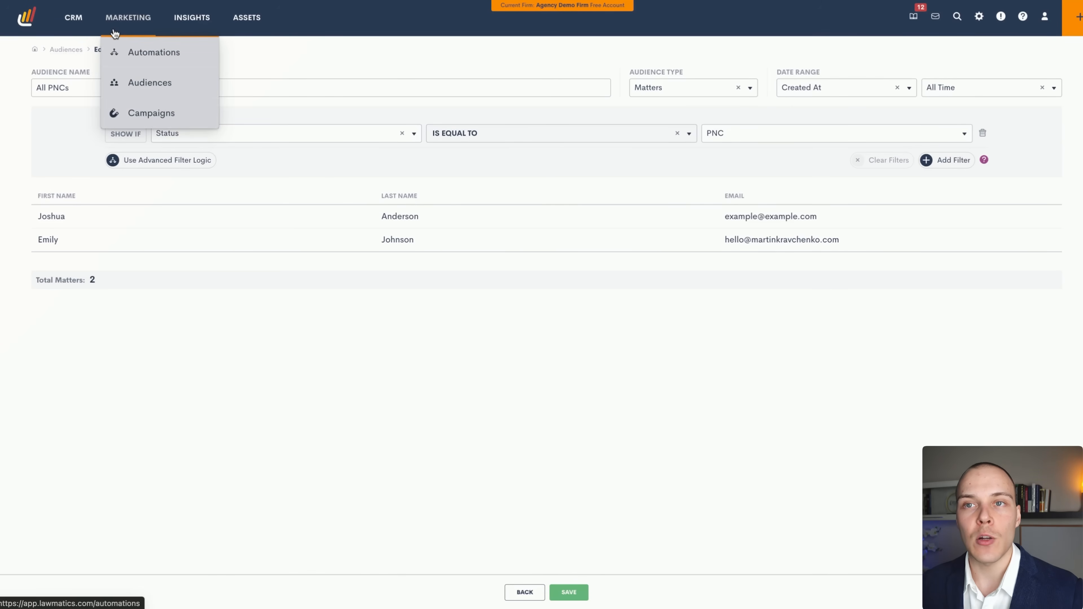
# Start a 'Christmas Sale' campaign for All PNCs sending the Announcement: Christmas 2024 email, and choose the sender.
pyautogui.click(133, 112)
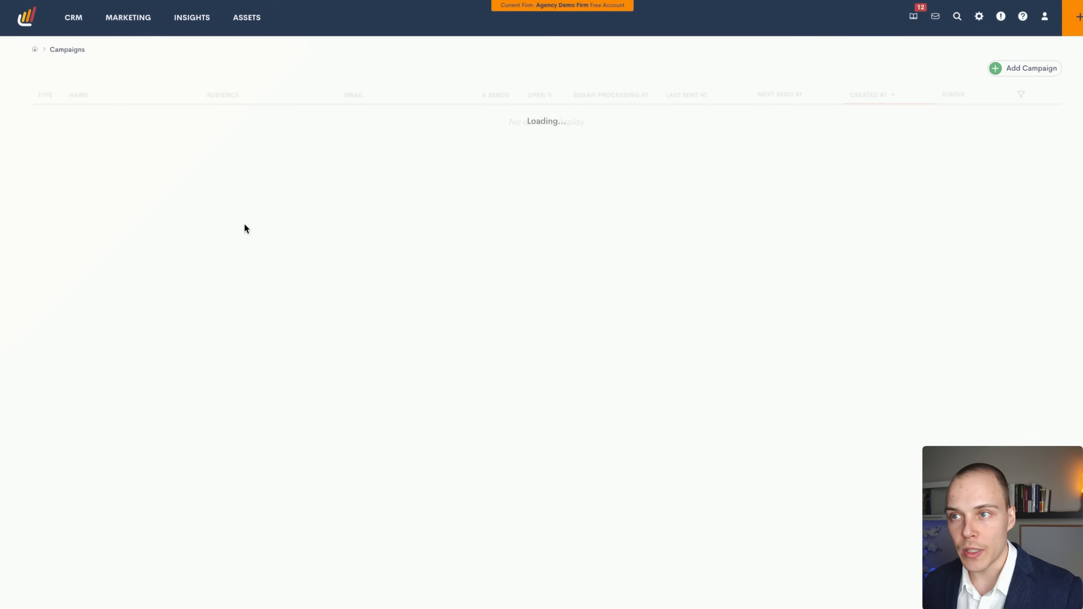
pyautogui.click(1040, 69)
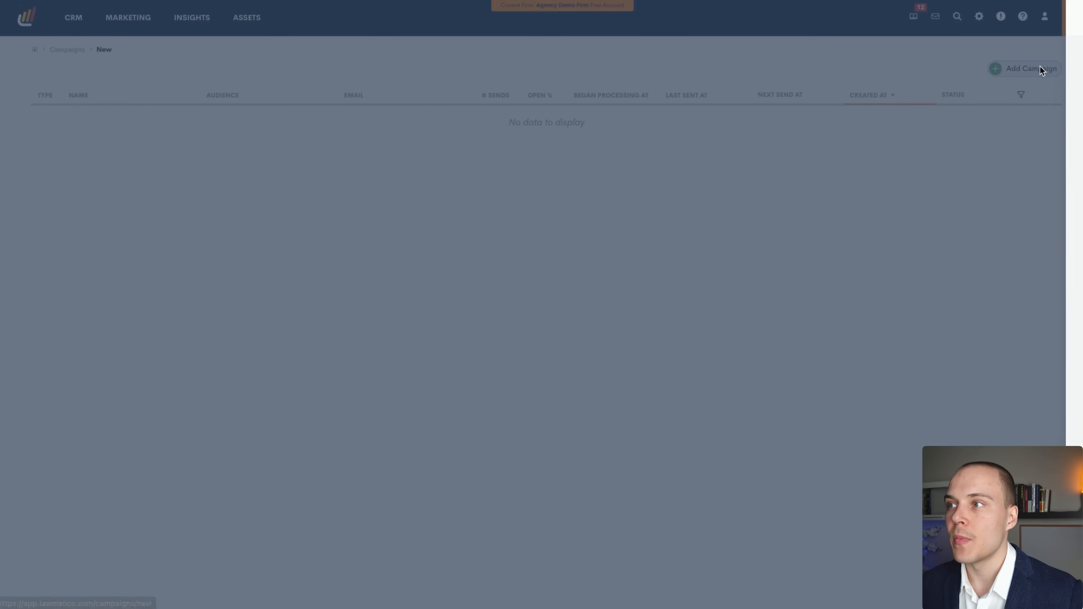
pyautogui.click(747, 66)
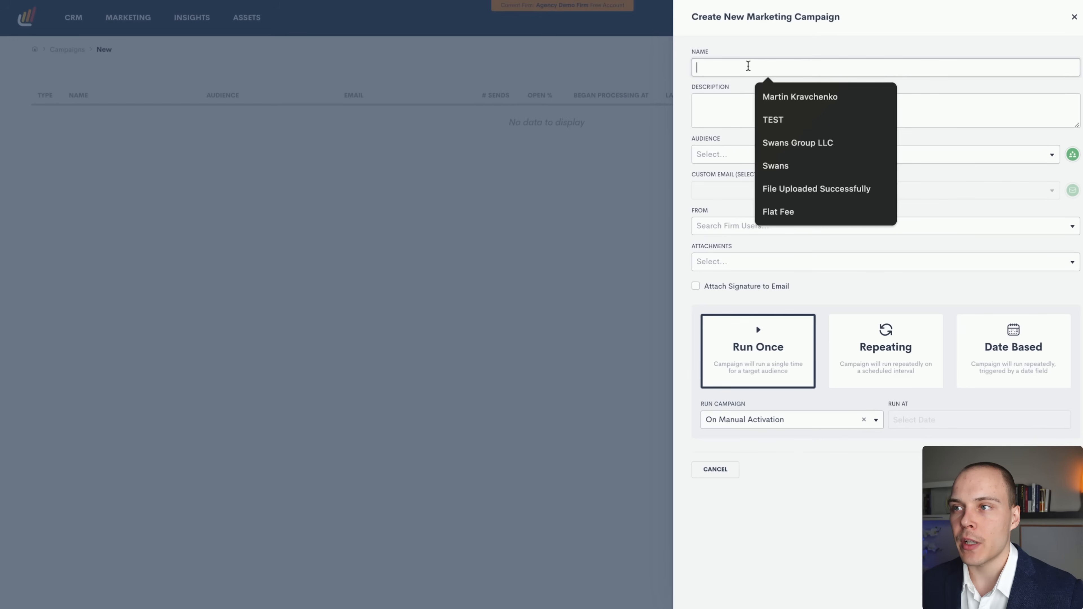
pyautogui.write('Christmas')
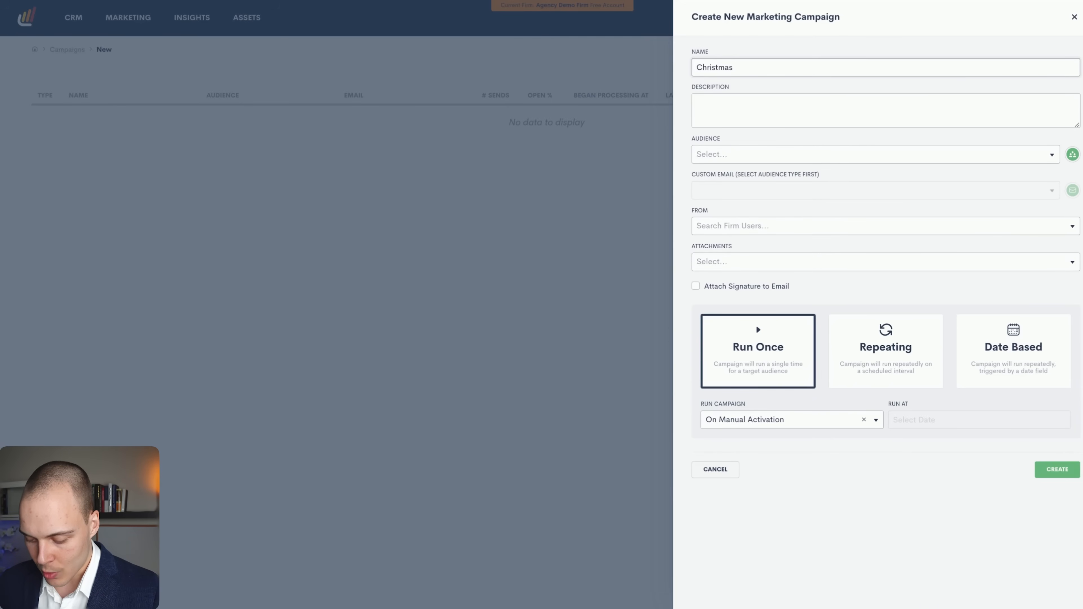
pyautogui.write(' Sale')
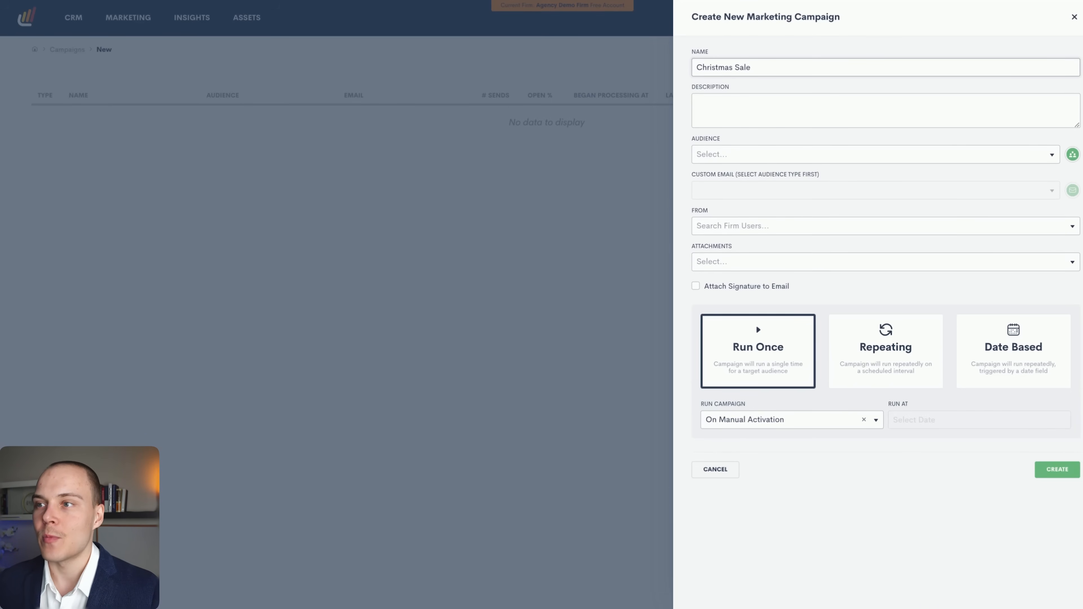
pyautogui.click(761, 150)
pyautogui.click(733, 187)
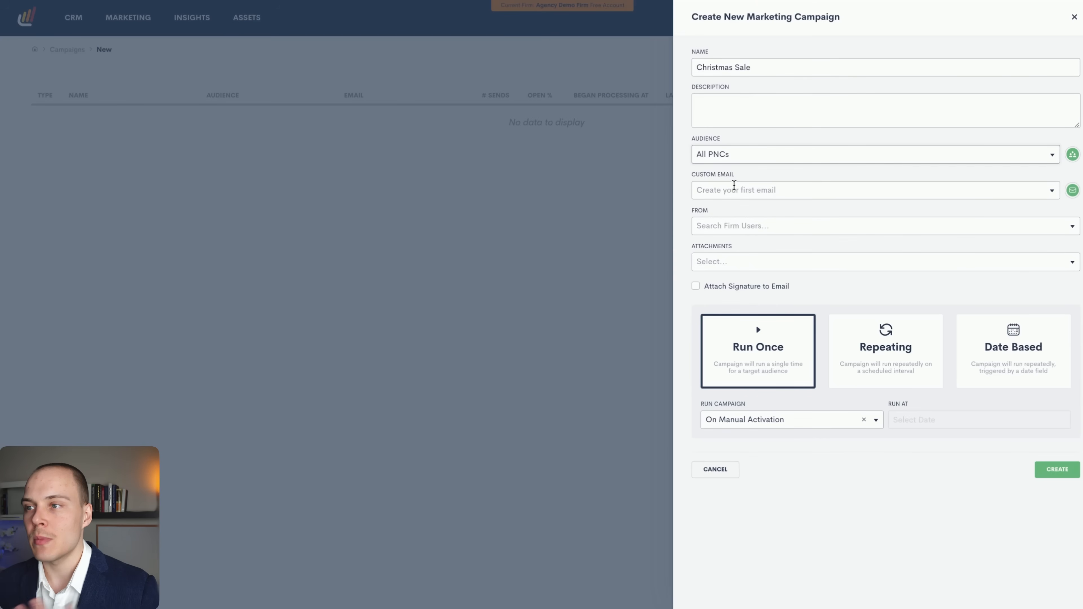
pyautogui.click(747, 191)
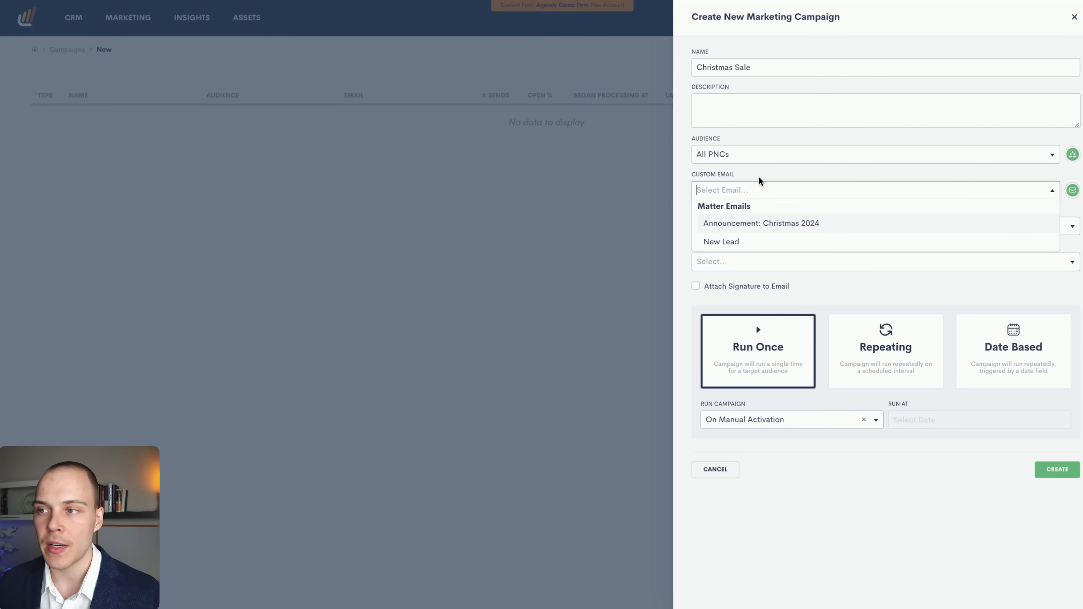
pyautogui.click(756, 223)
pyautogui.click(742, 259)
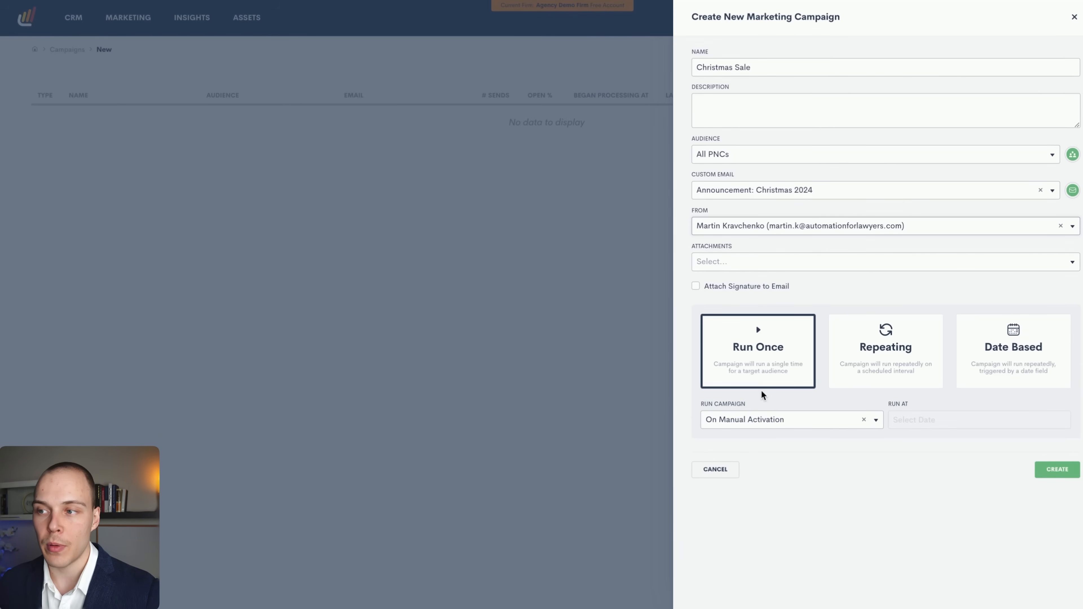
# Make the campaign date-based on Birthdate at 12:00 PM, then cancel the draft.
pyautogui.click(758, 419)
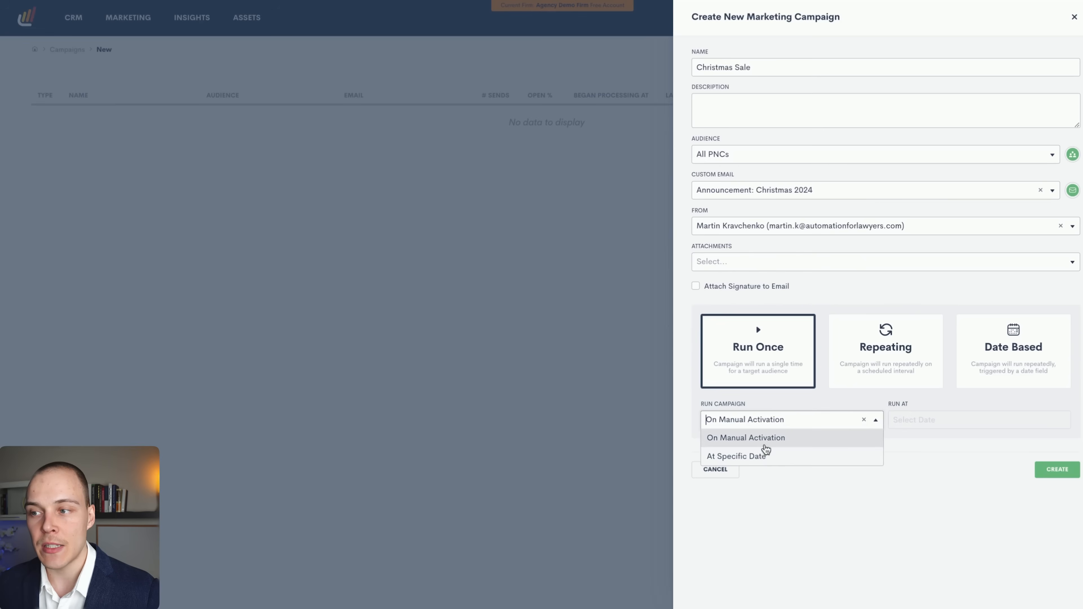
pyautogui.click(868, 368)
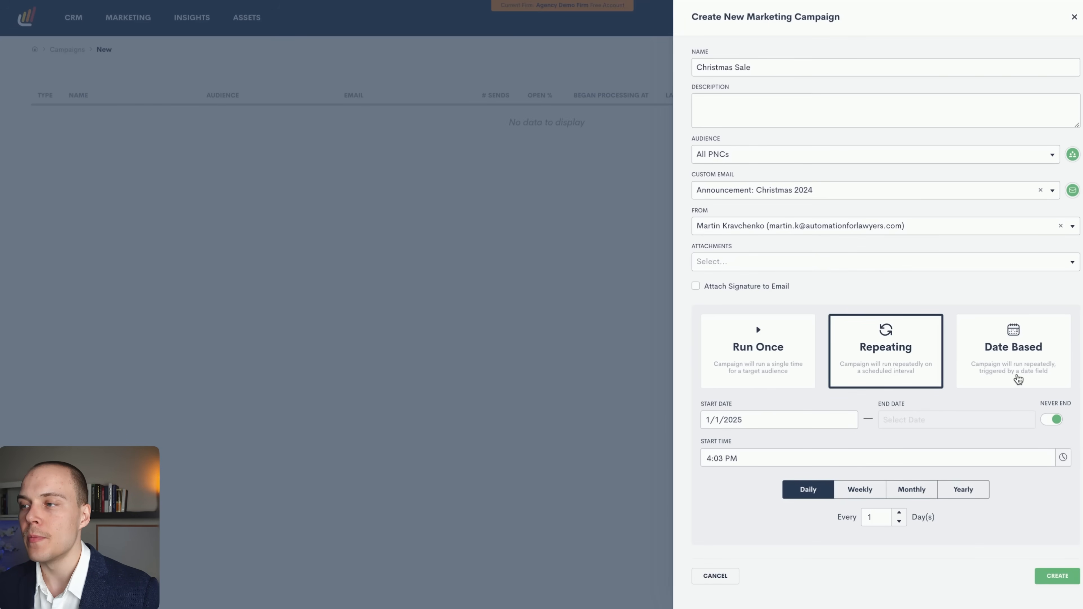
pyautogui.click(1017, 378)
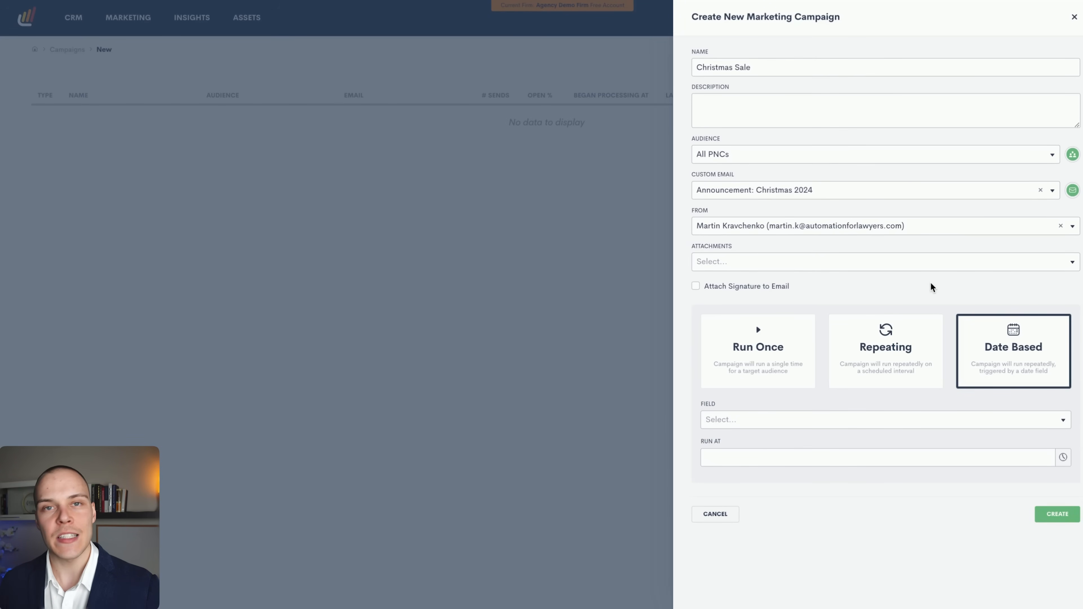
pyautogui.click(748, 421)
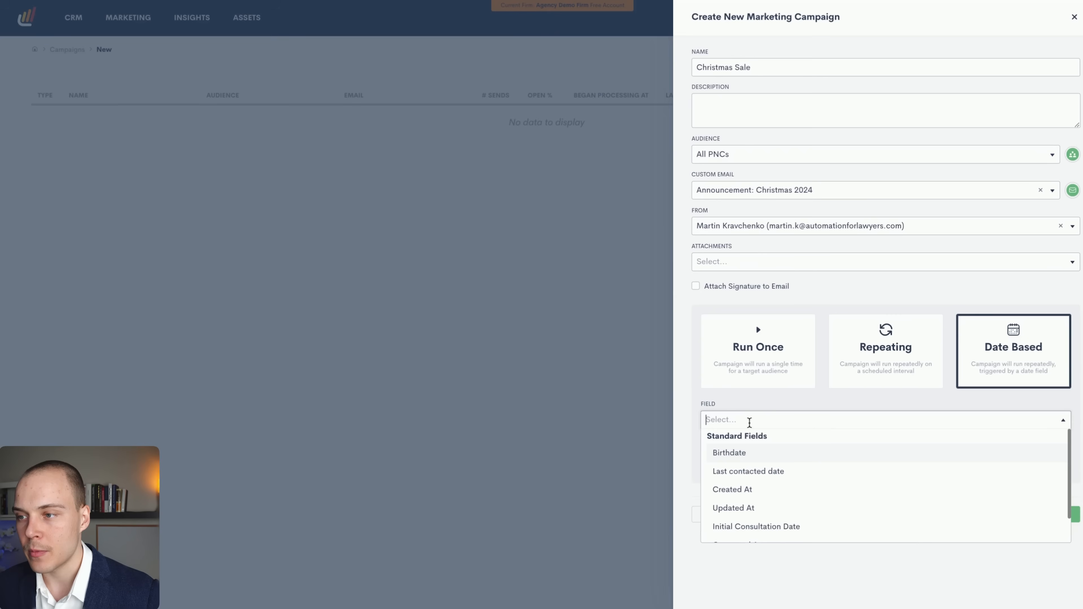
pyautogui.click(752, 456)
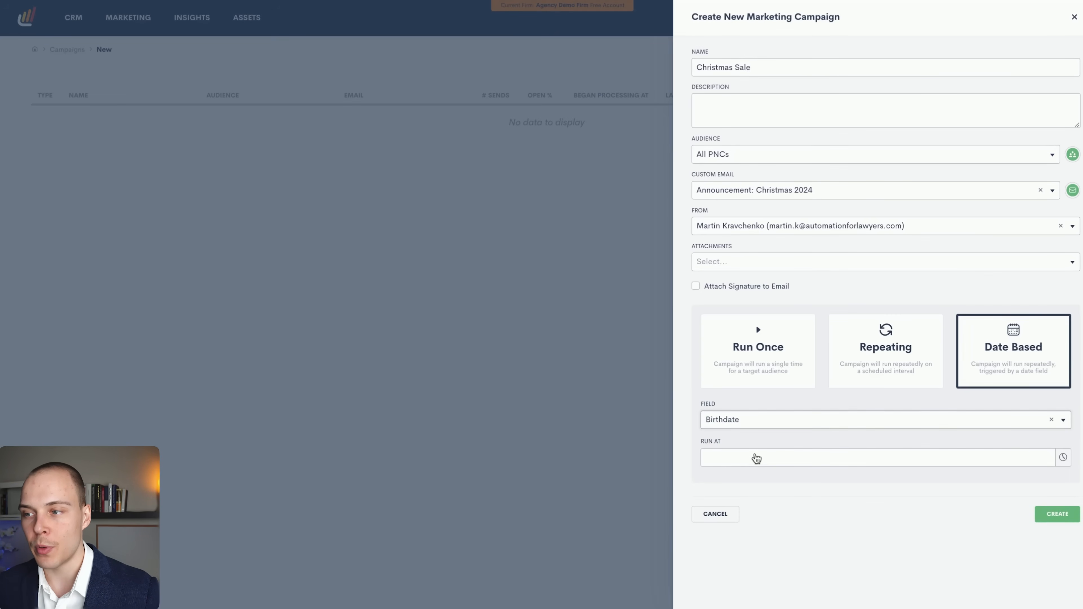
pyautogui.click(755, 459)
pyautogui.scroll(5, 738, 510)
pyautogui.scroll(-4, 738, 501)
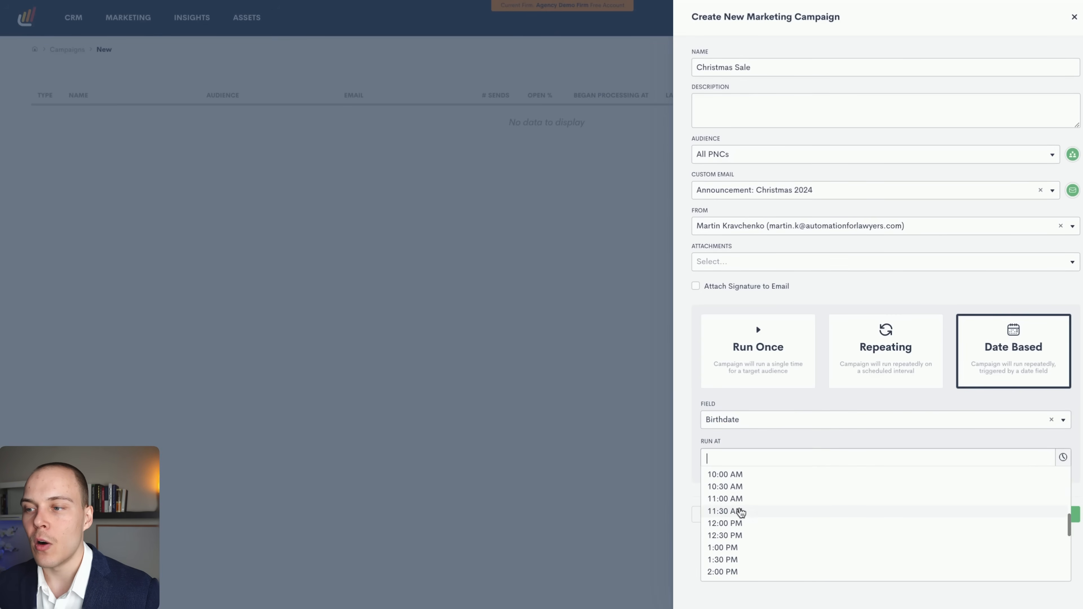
pyautogui.click(744, 524)
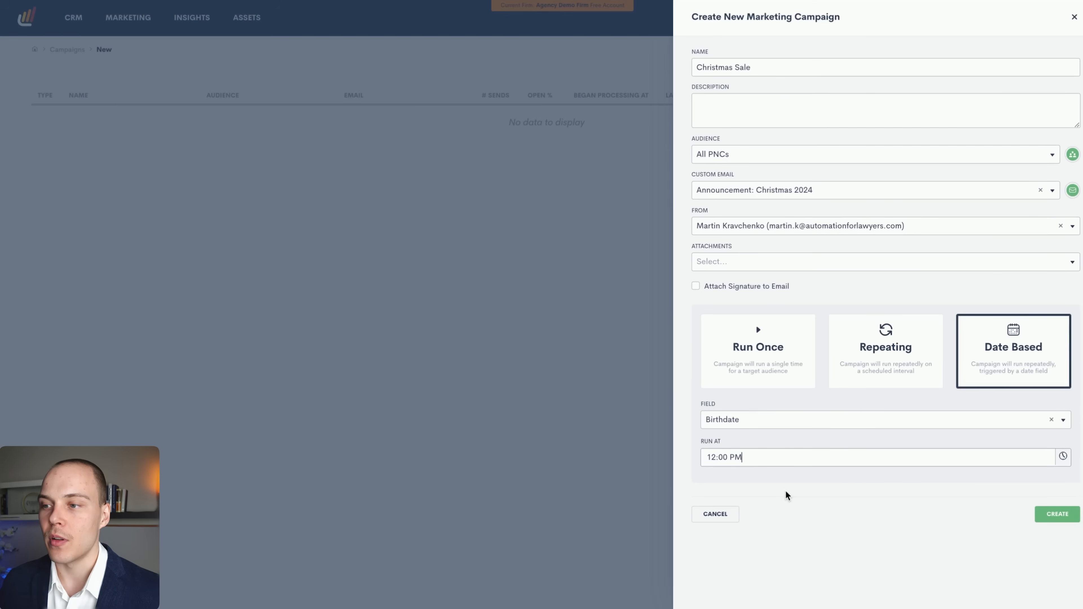
pyautogui.click(718, 515)
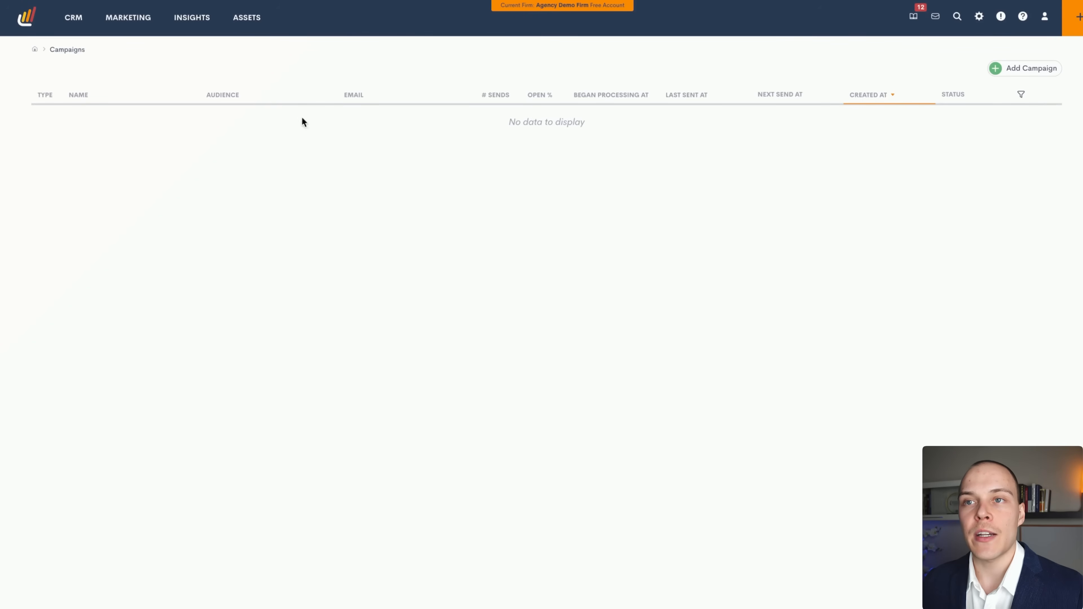
# Go to Assets > Emails to list the Announcement template and the two custom emails.
pyautogui.moveTo(257, 38)
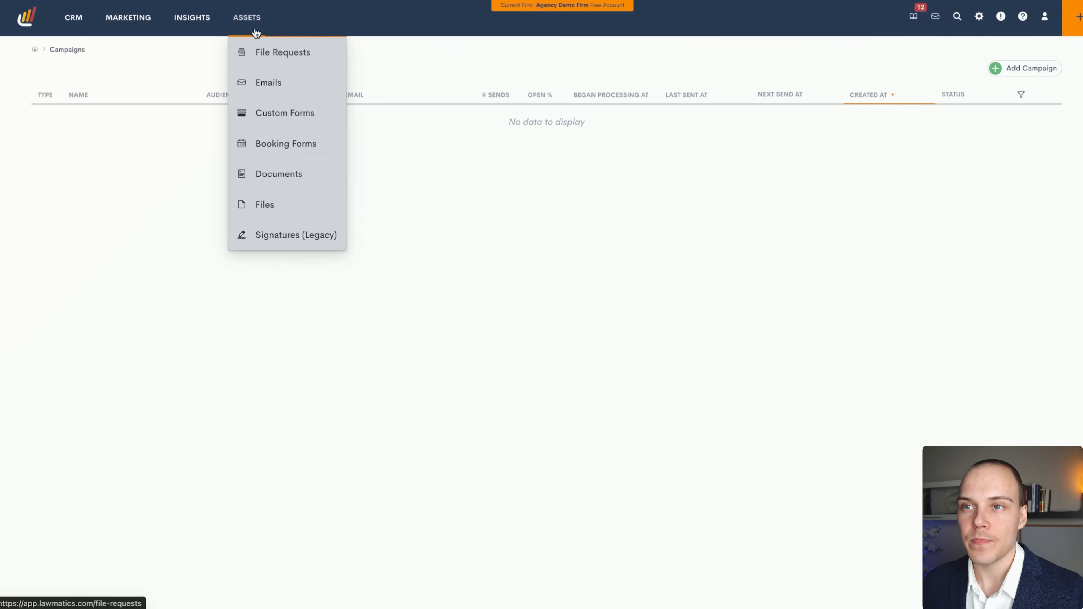
pyautogui.click(266, 82)
pyautogui.moveTo(245, 27)
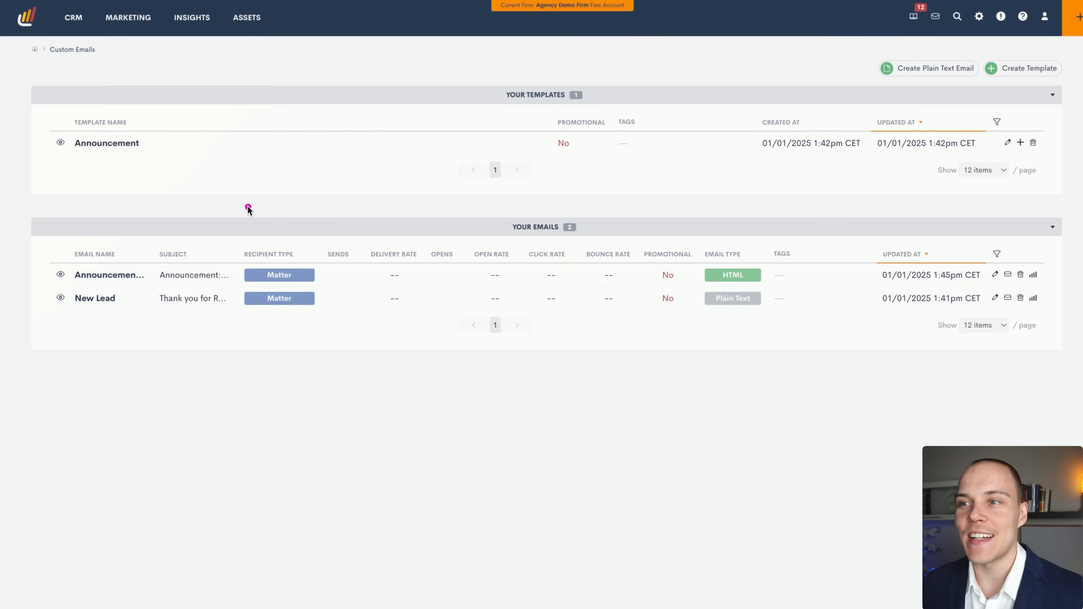
pyautogui.moveTo(104, 195); pyautogui.dragTo(350, 138)
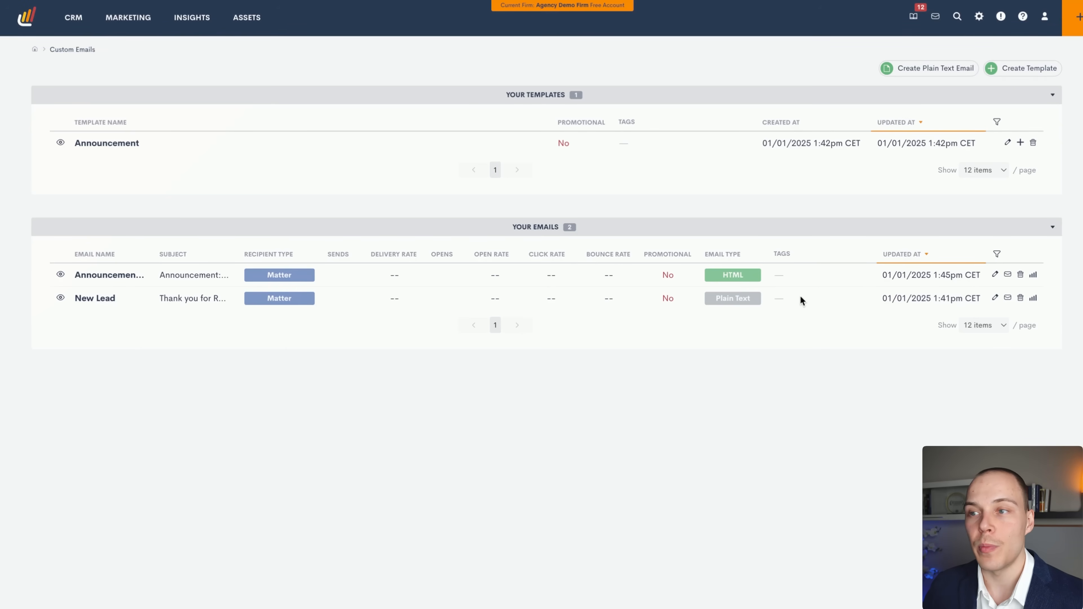
pyautogui.click(995, 274)
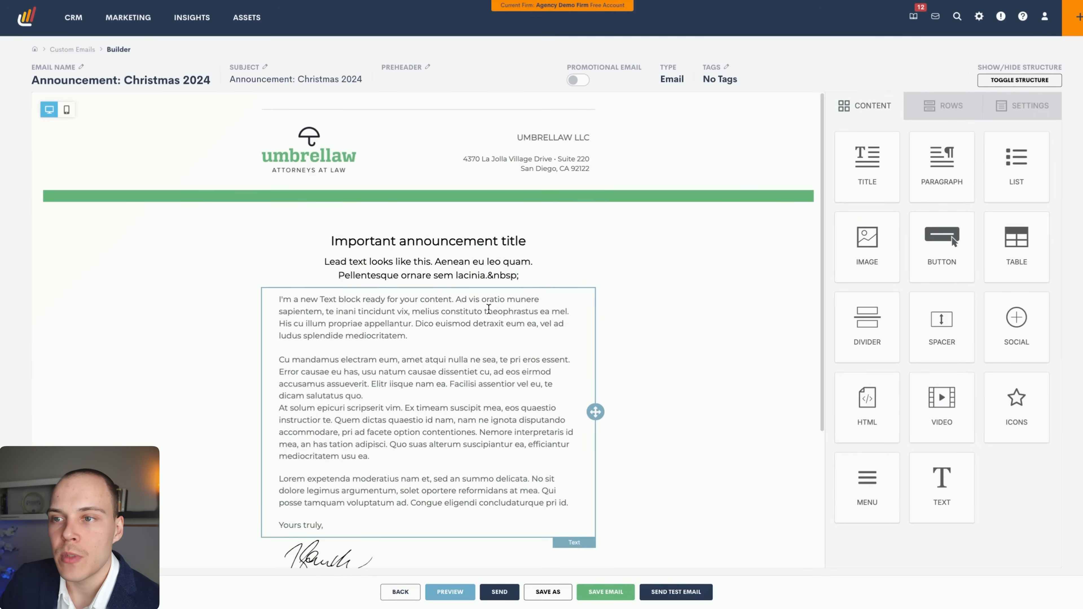
pyautogui.scroll(-5, 488, 308)
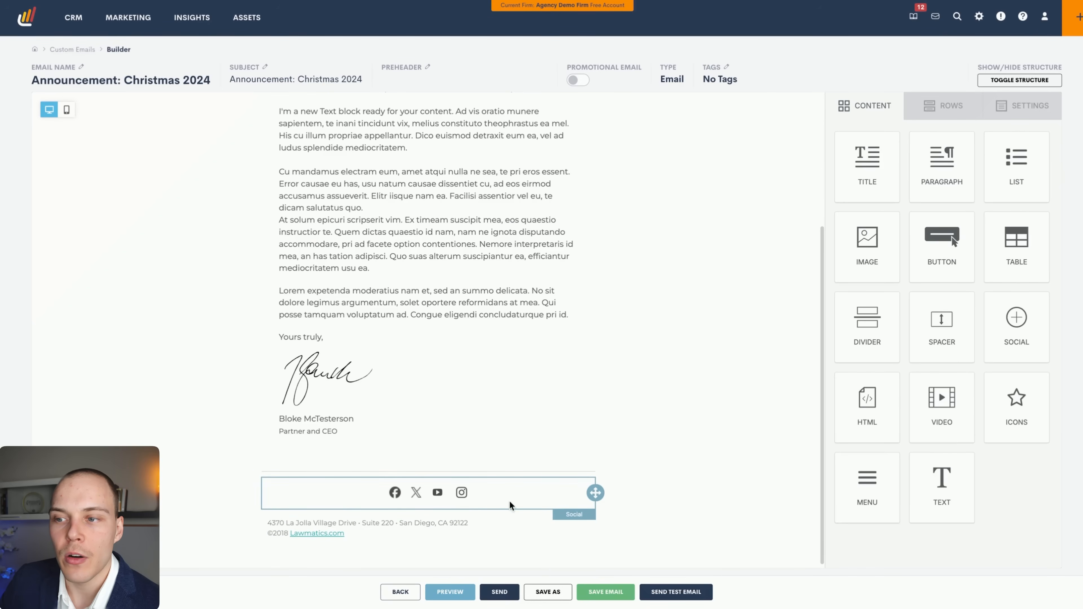
pyautogui.scroll(5, 511, 506)
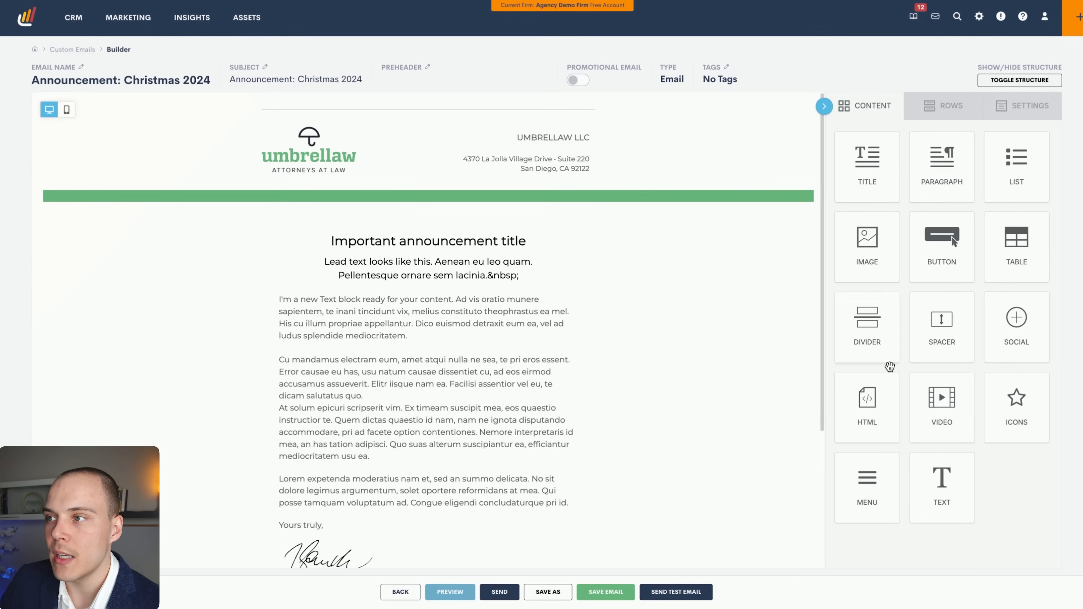
pyautogui.click(946, 114)
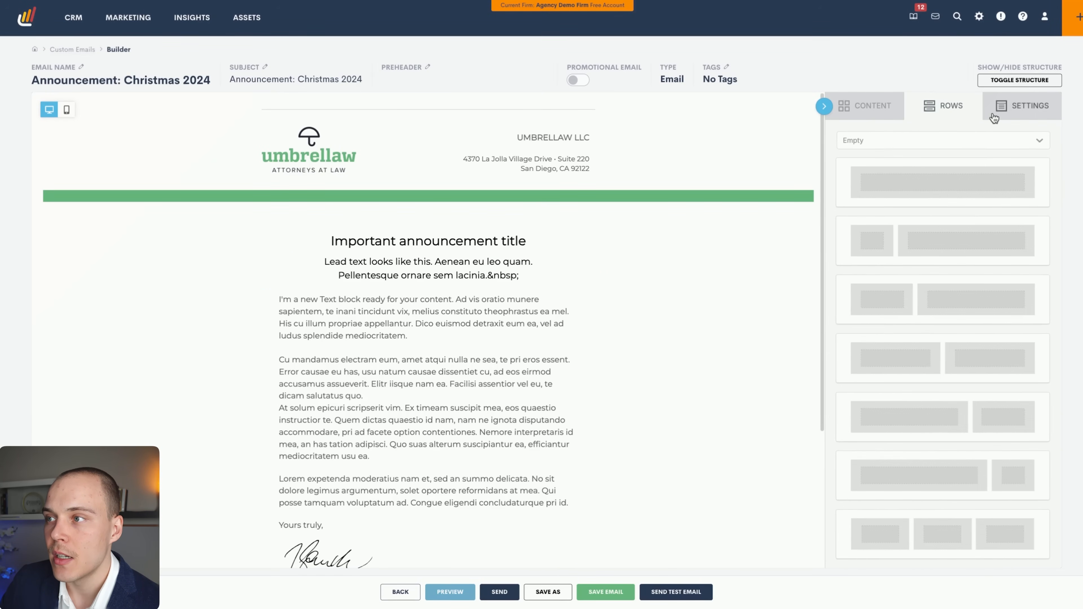
pyautogui.click(1008, 115)
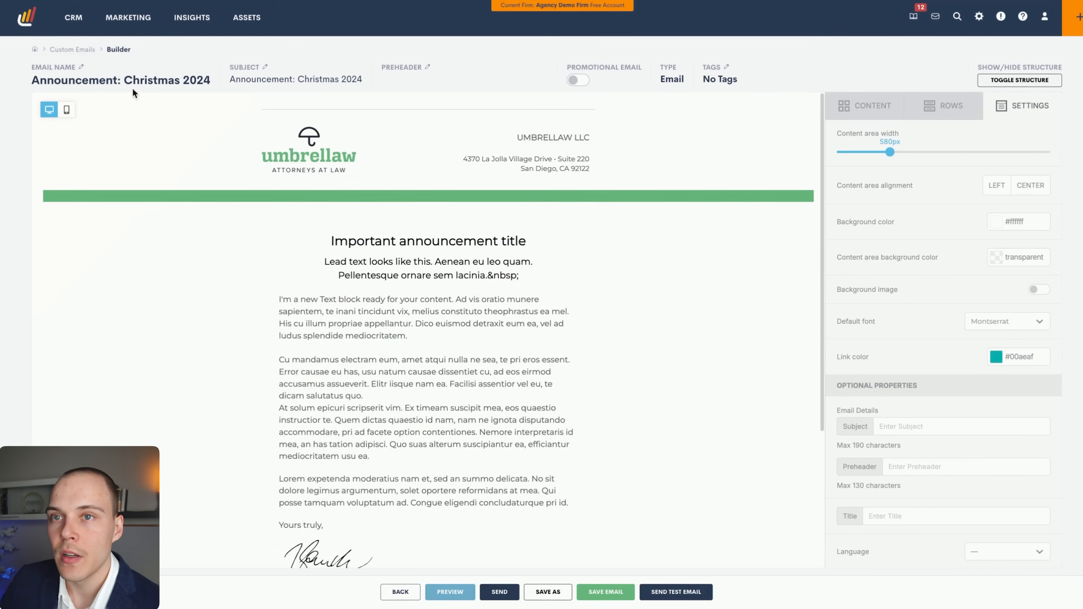
pyautogui.click(81, 49)
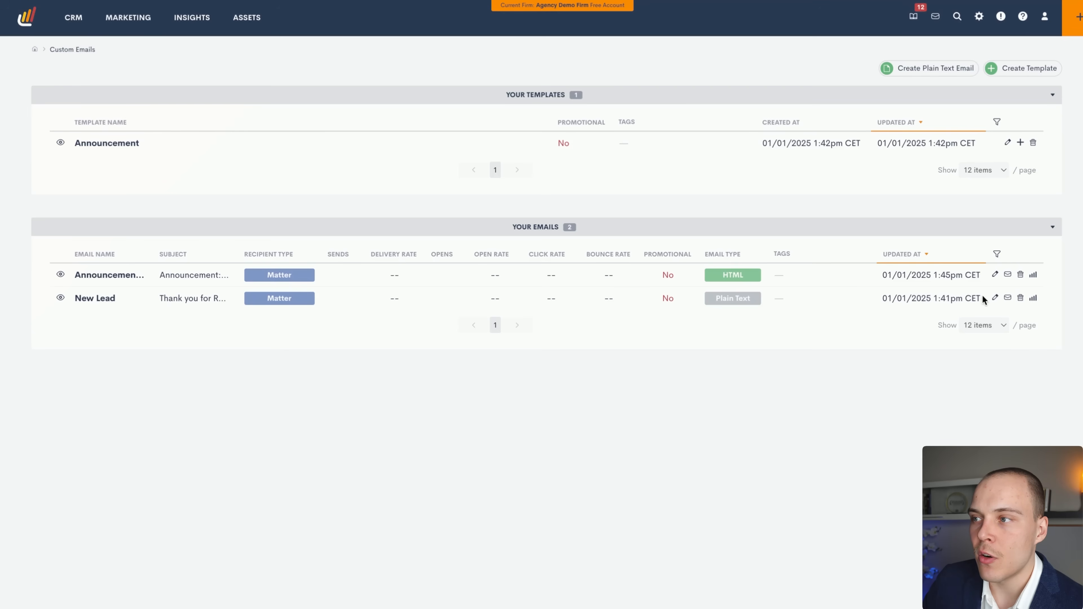
# Review the New Lead email's subject and body, then leave the builder for the Custom Emails list.
pyautogui.click(995, 298)
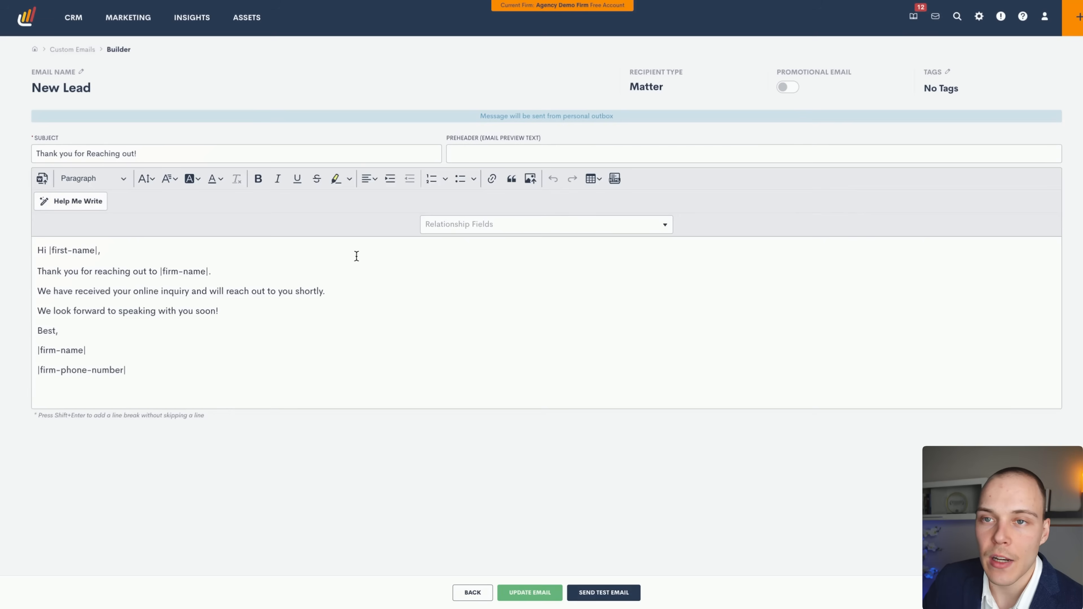
pyautogui.moveTo(169, 150); pyautogui.dragTo(82, 155)
pyautogui.click(123, 307)
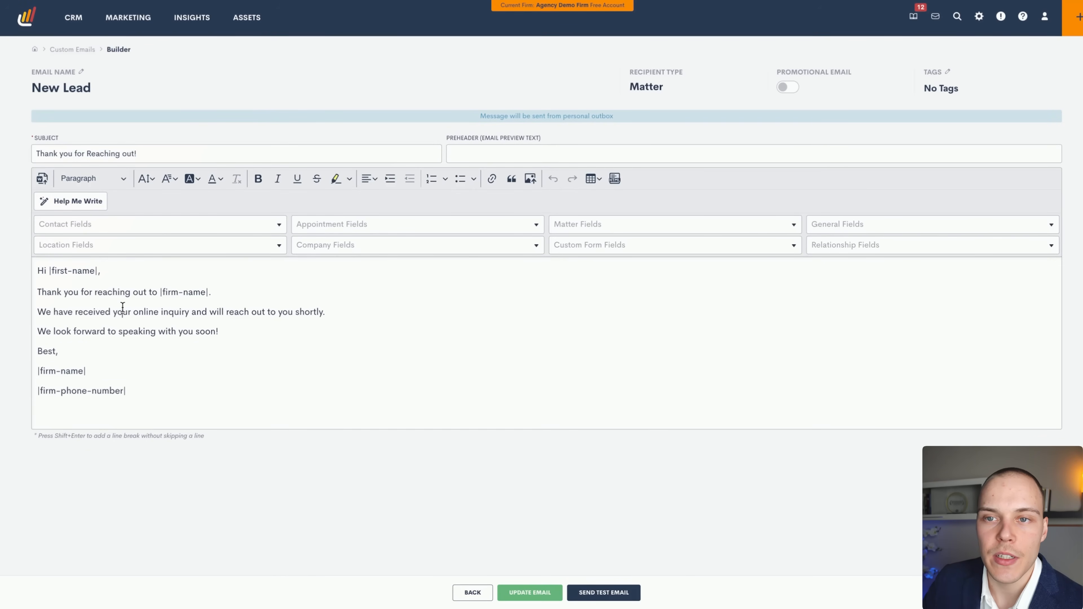
pyautogui.moveTo(106, 275); pyautogui.dragTo(246, 383)
pyautogui.click(431, 365)
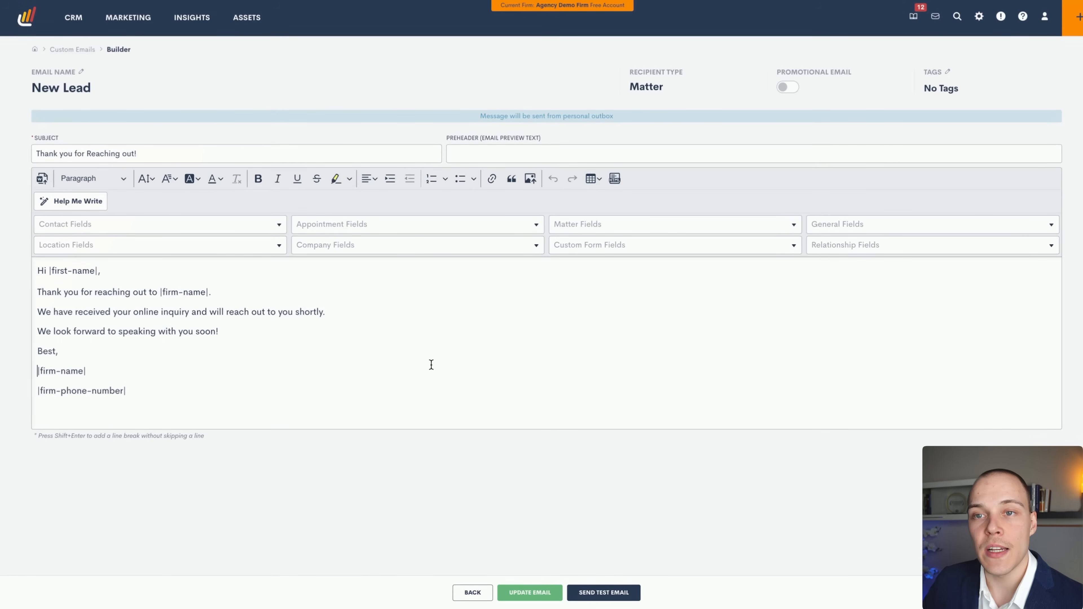
pyautogui.click(472, 593)
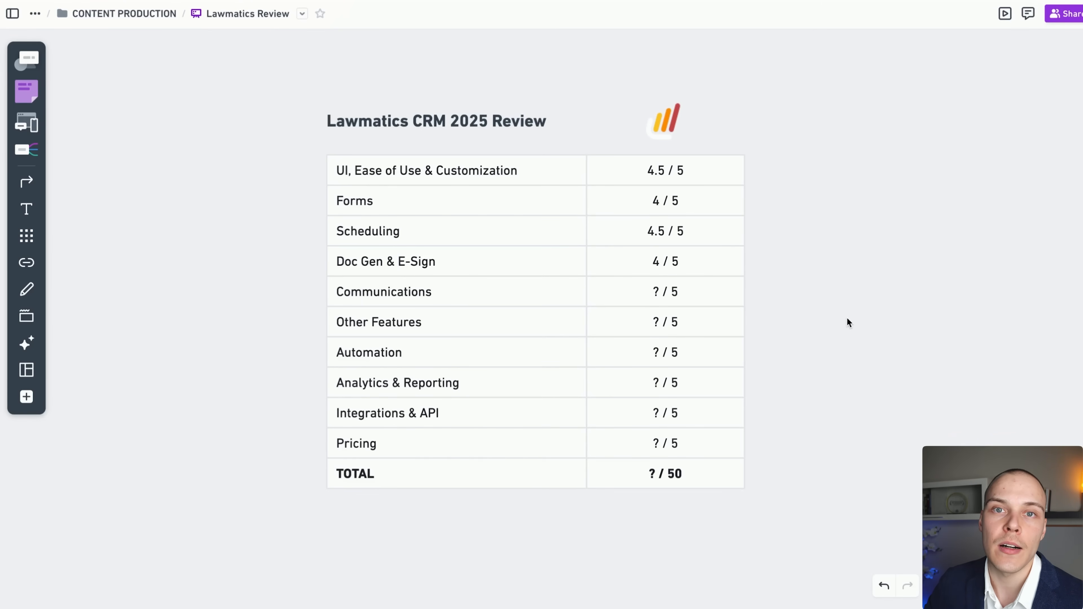
# Replace the '?' in the Communications score cell with 5.
pyautogui.click(656, 292)
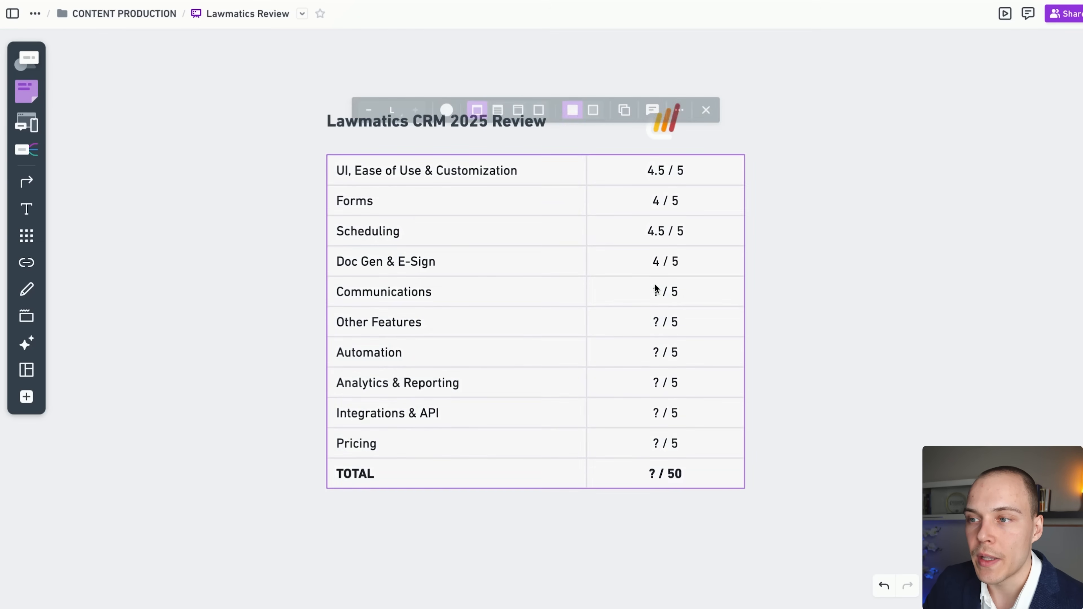
pyautogui.press('Delete')
pyautogui.write('5')
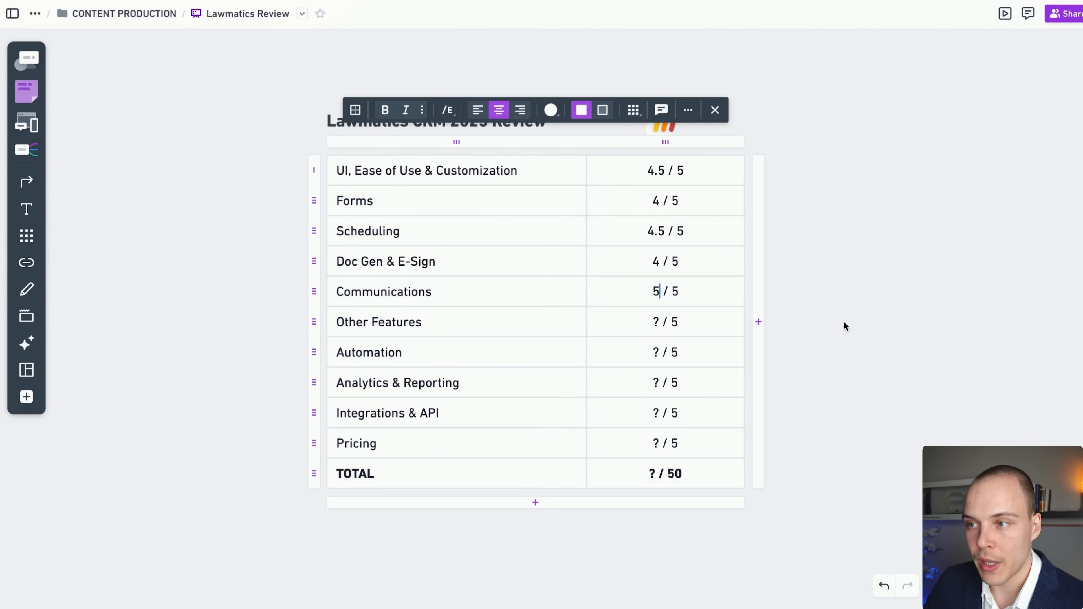
pyautogui.click(841, 322)
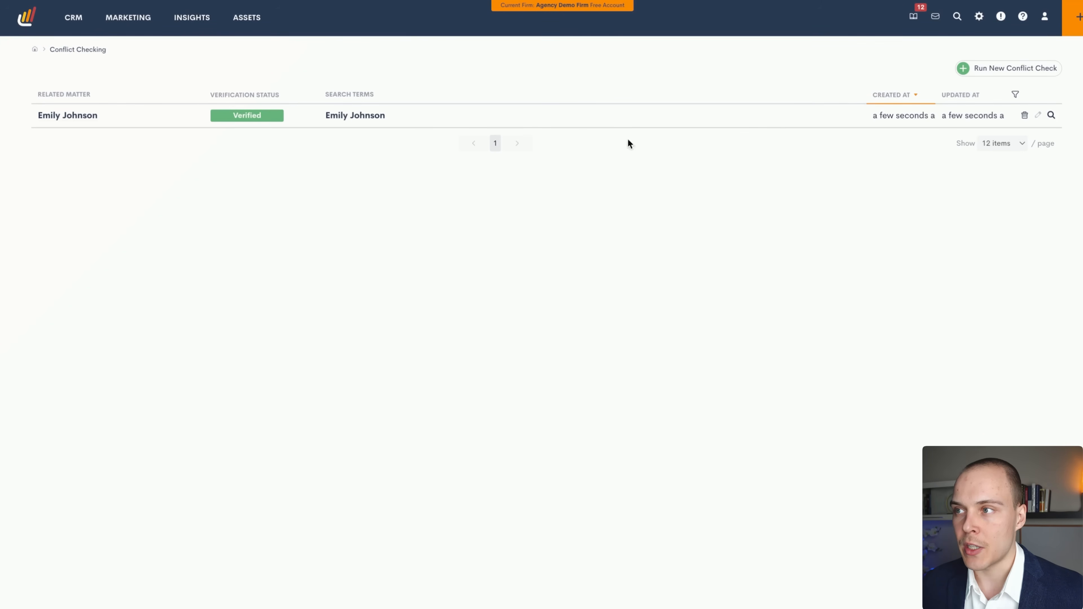
# Check the related matter, then view the conflict check's results: No Matches Found, Approved.
pyautogui.click(93, 117)
pyautogui.hotkey('alt', 'Left')
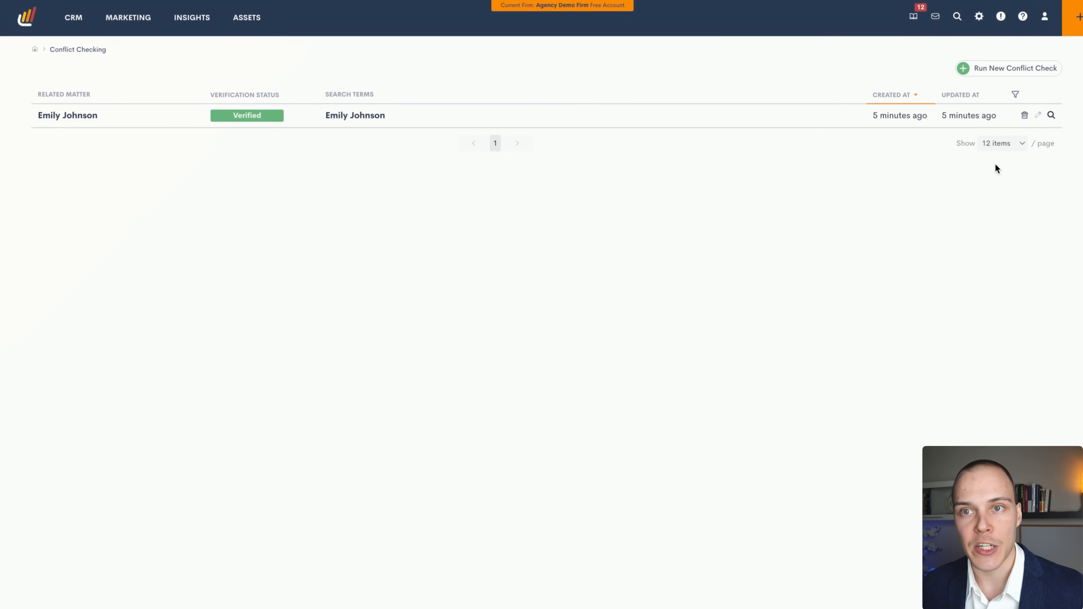
pyautogui.click(1051, 116)
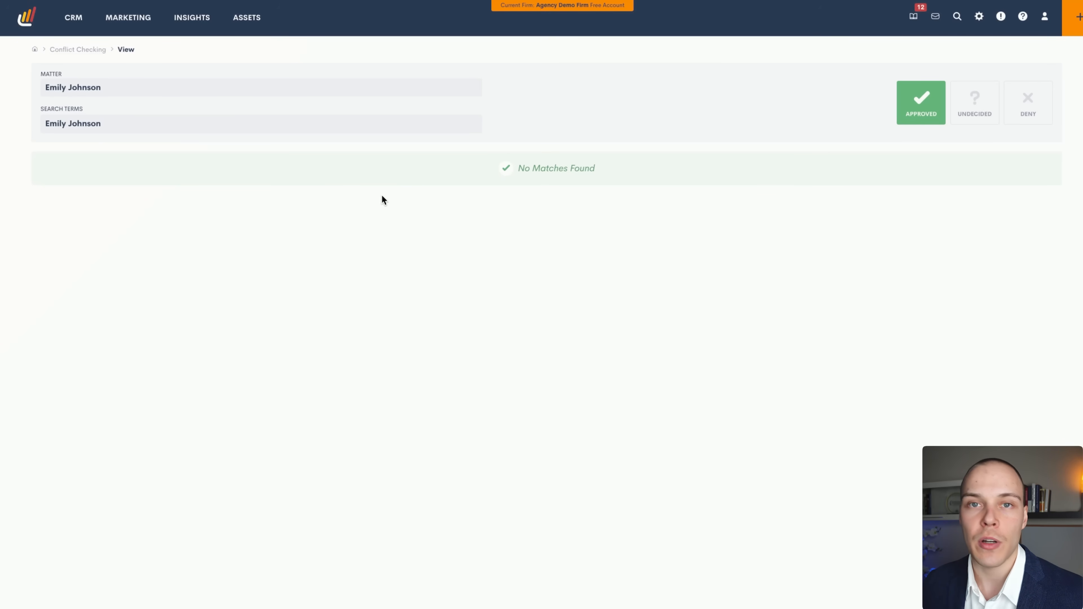
# Open the Schedule Consult task's details from the CRM Tasks list.
pyautogui.click(75, 25)
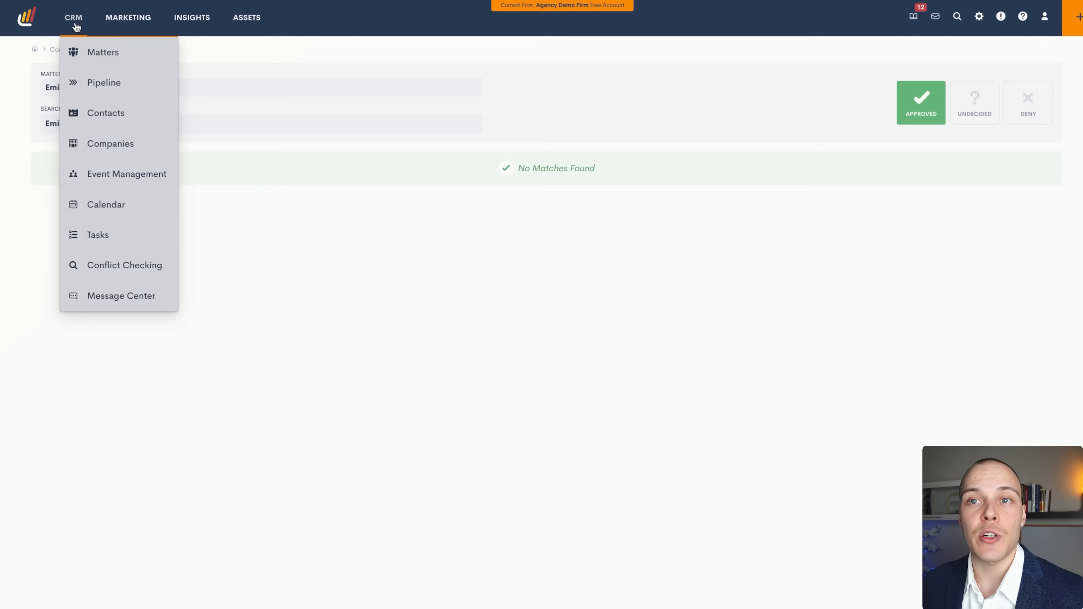
pyautogui.click(99, 228)
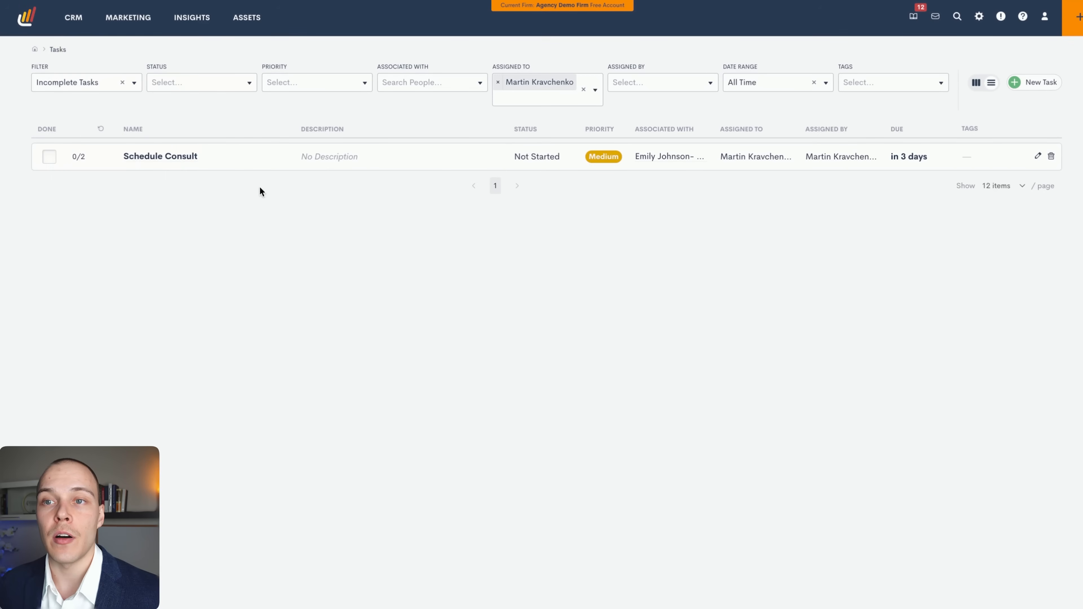
pyautogui.click(178, 157)
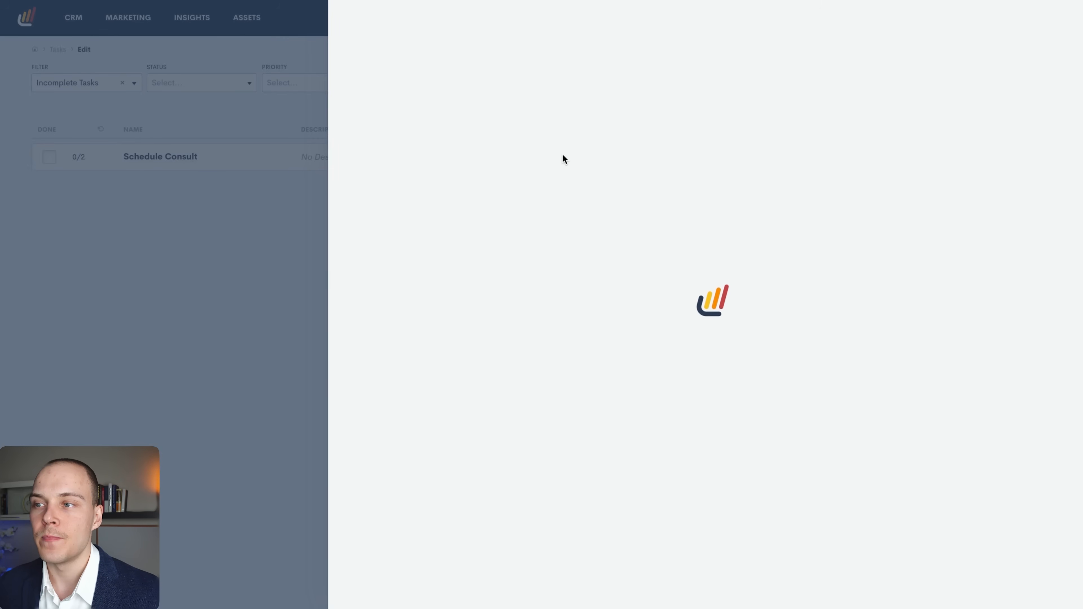
pyautogui.click(447, 73)
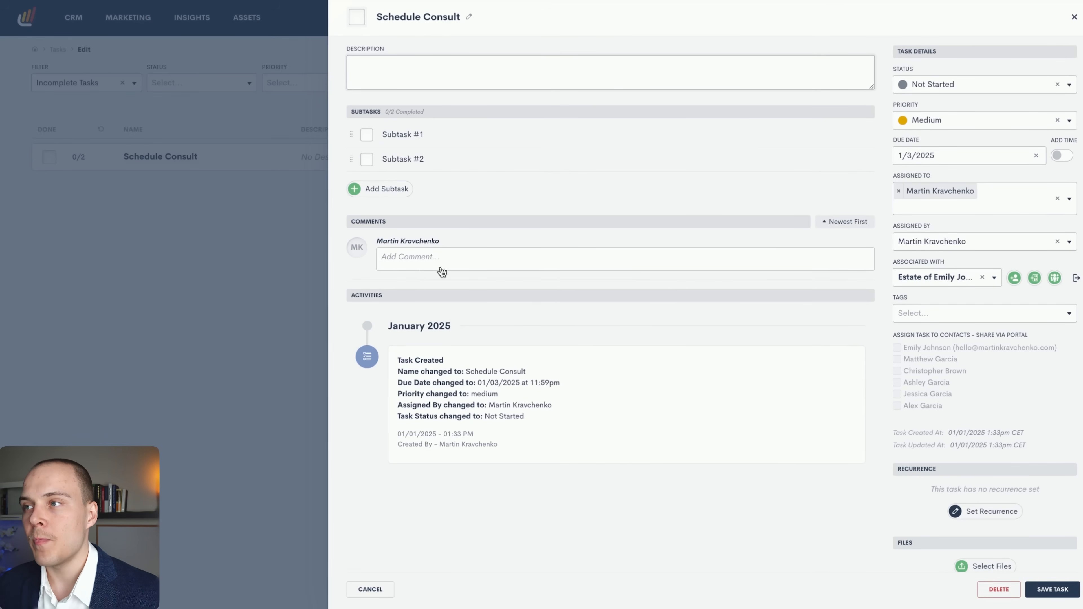
# Confirm status stays Not Started and priority Medium, then scroll through the task panel.
pyautogui.click(936, 84)
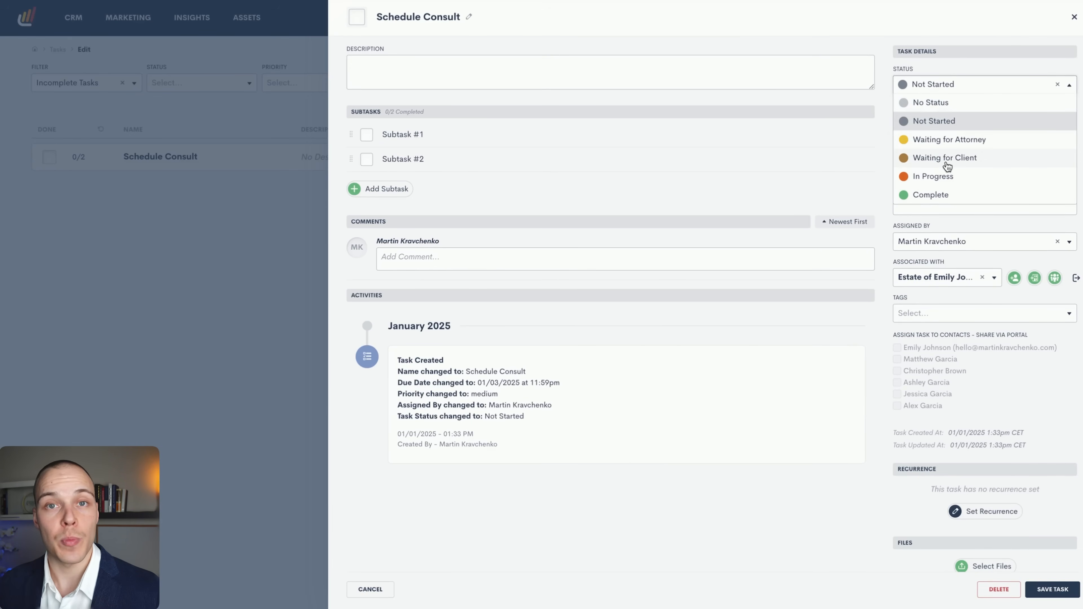
pyautogui.click(953, 63)
pyautogui.click(941, 111)
pyautogui.click(947, 100)
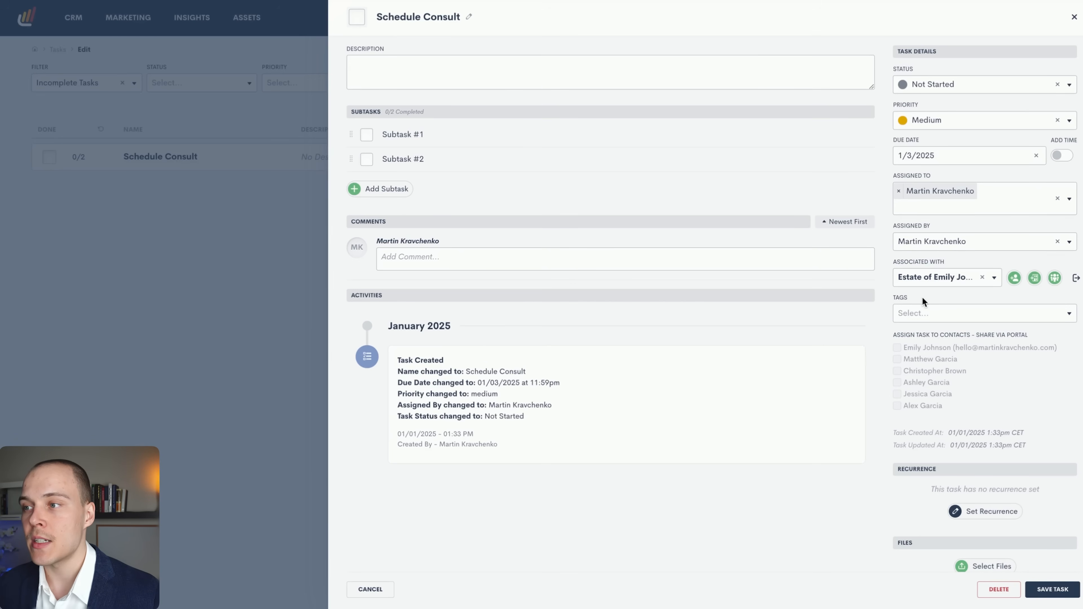
pyautogui.scroll(-1, 913, 321)
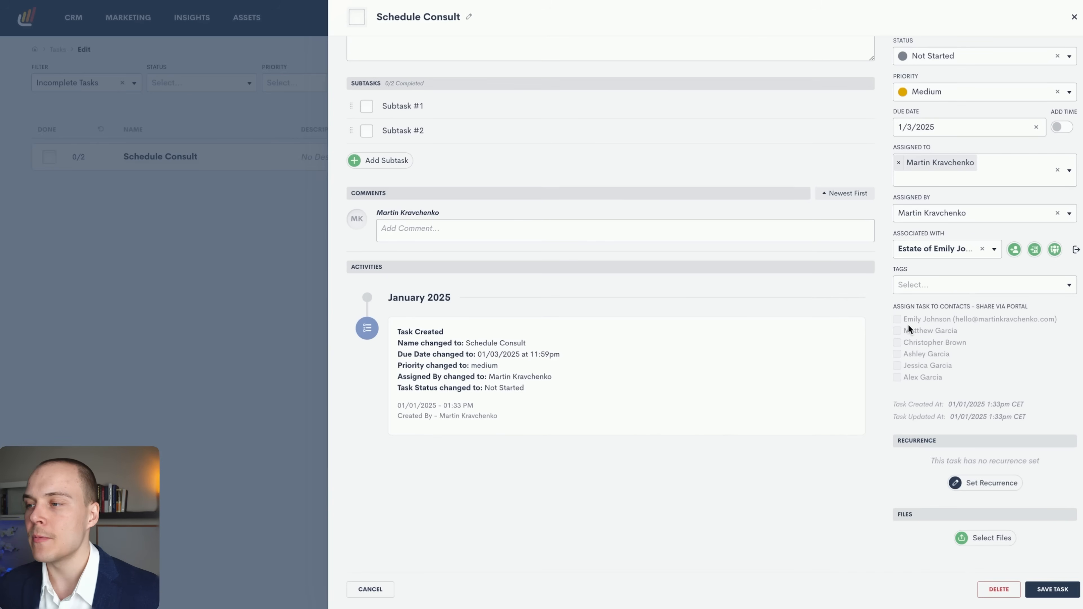
pyautogui.scroll(-1, 946, 388)
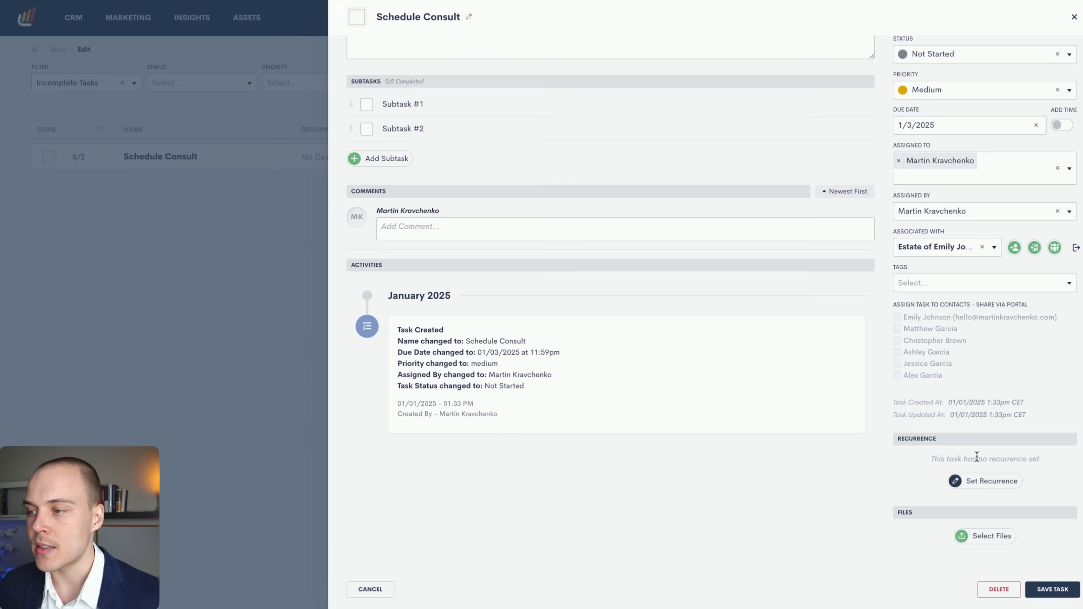
pyautogui.scroll(1, 985, 516)
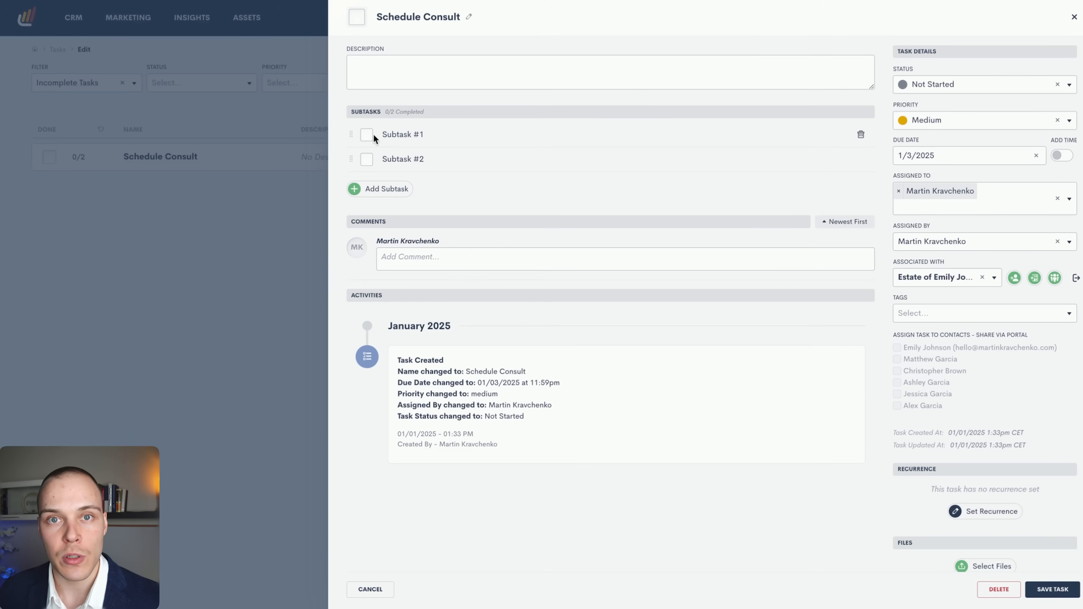
# Mark Subtask #2 done and open the client's matter from the Pipeline board.
pyautogui.click(366, 159)
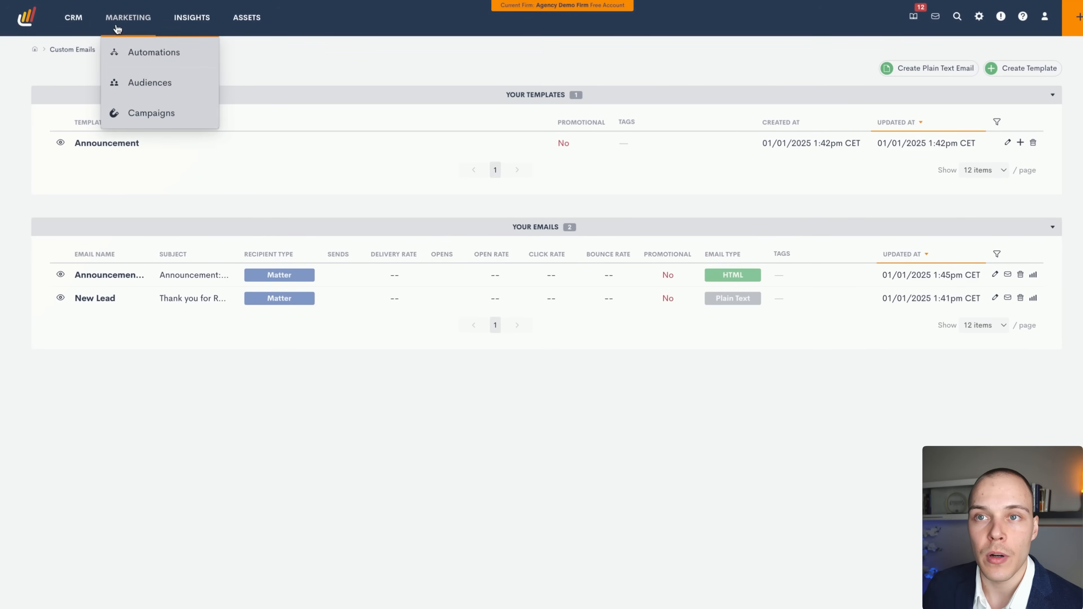
pyautogui.moveTo(74, 21)
pyautogui.click(92, 85)
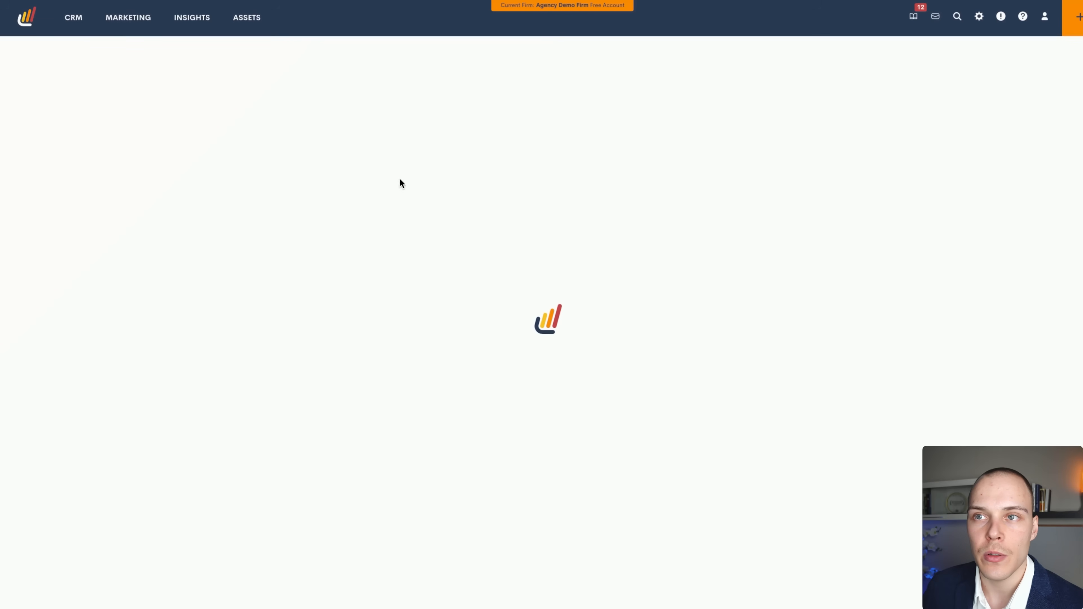
pyautogui.click(339, 173)
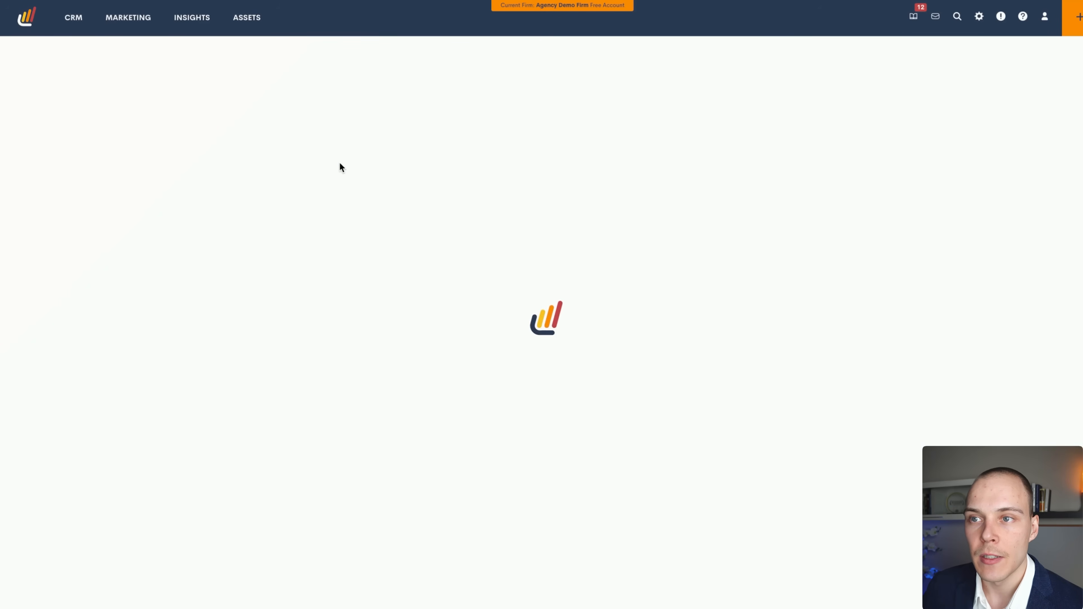
pyautogui.scroll(-2, 342, 322)
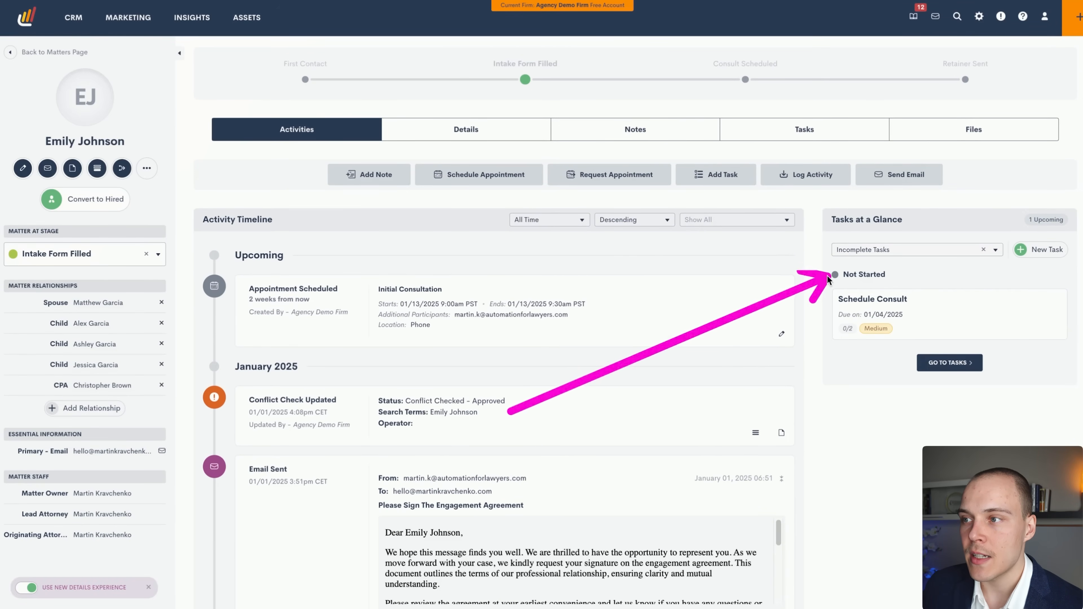
# Open Schedule Consult from Tasks at a Glance, then return to the Tasks list.
pyautogui.click(920, 312)
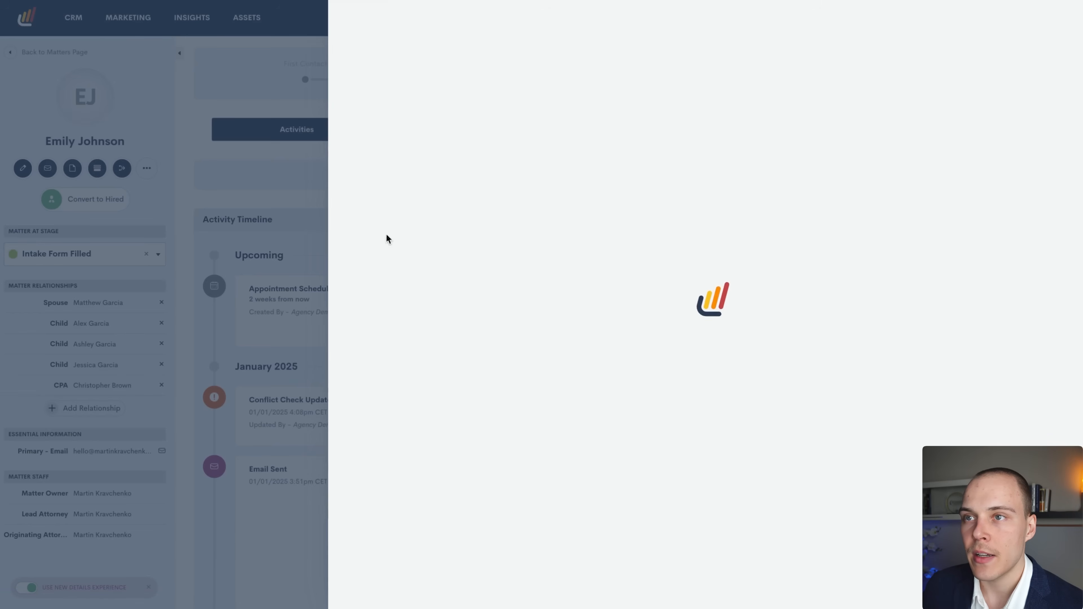
pyautogui.click(241, 210)
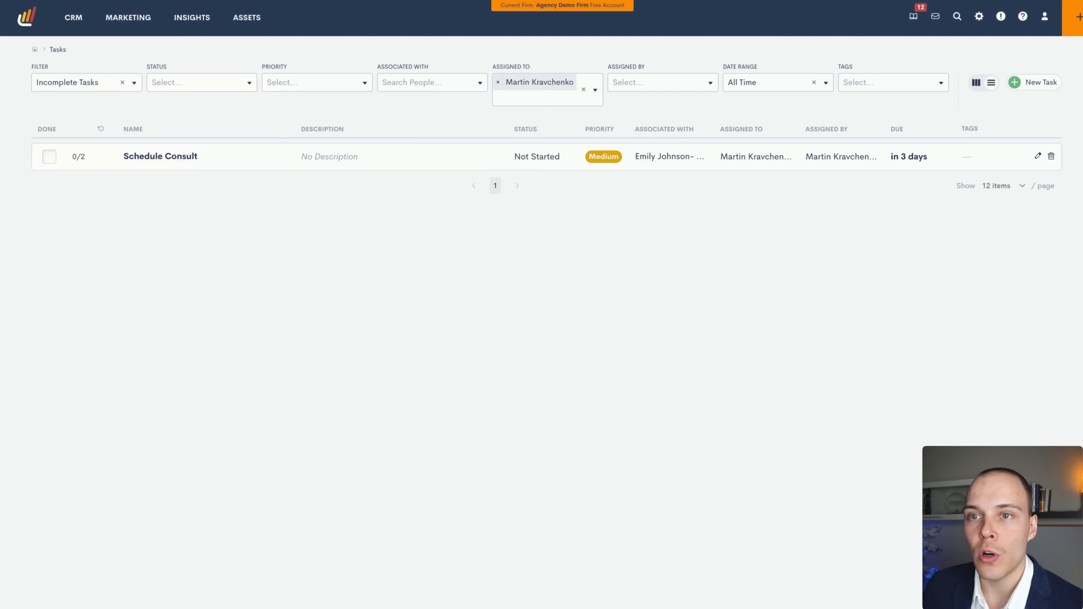
pyautogui.moveTo(73, 19)
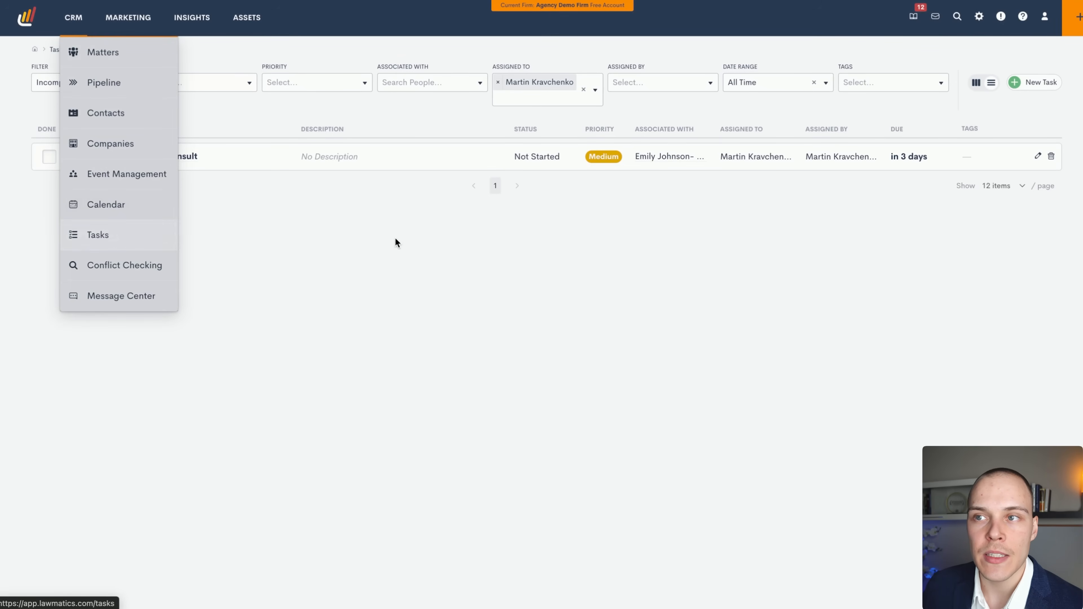
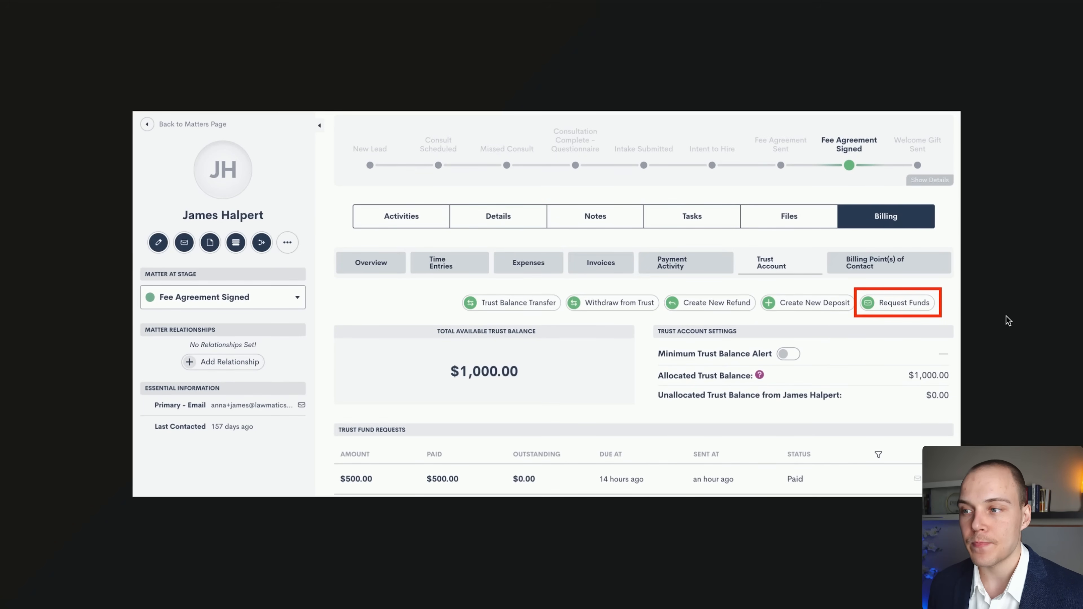
# Replace the ? placeholder in the Other Features score cell with 5.
pyautogui.rightClick(734, 496)
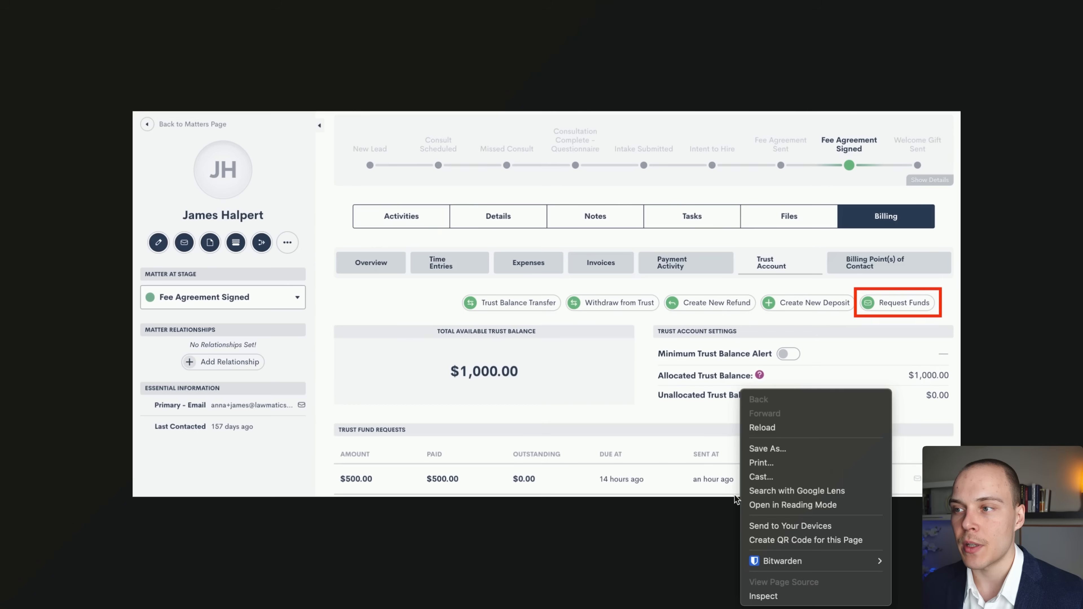
pyautogui.click(747, 319)
pyautogui.moveTo(588, 524)
pyautogui.mouseDown()
pyautogui.moveTo(532, 334)
pyautogui.moveTo(583, 338)
pyautogui.moveTo(465, 319)
pyautogui.moveTo(527, 339)
pyautogui.moveTo(517, 382)
pyautogui.moveTo(560, 413)
pyautogui.moveTo(779, 367)
pyautogui.moveTo(733, 363)
pyautogui.moveTo(893, 335)
pyautogui.moveTo(867, 314)
pyautogui.moveTo(871, 323)
pyautogui.moveTo(495, 314)
pyautogui.moveTo(624, 326)
pyautogui.mouseUp()
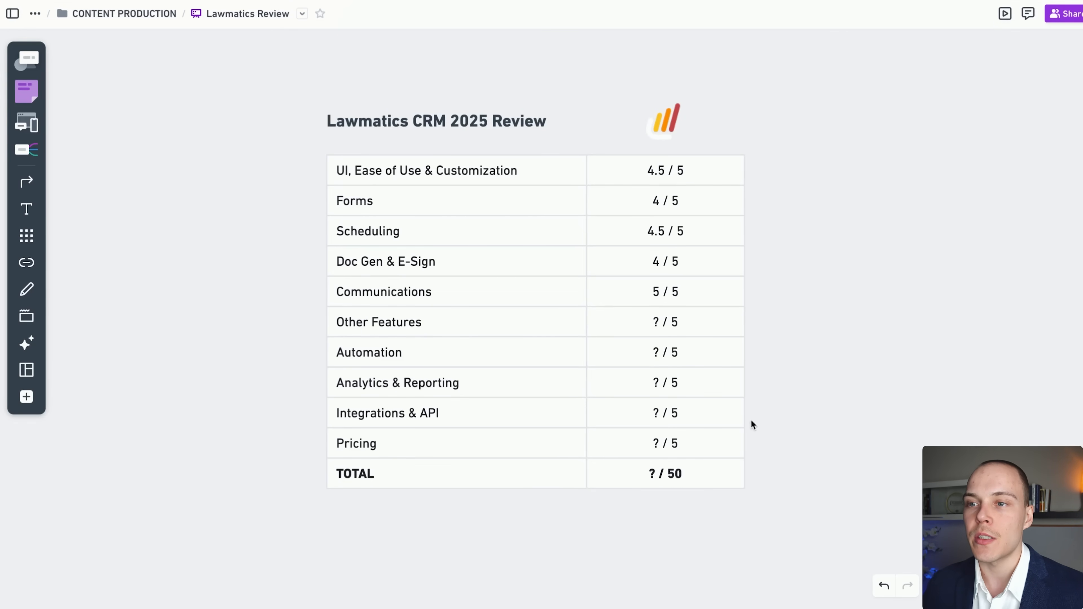
pyautogui.click(655, 320)
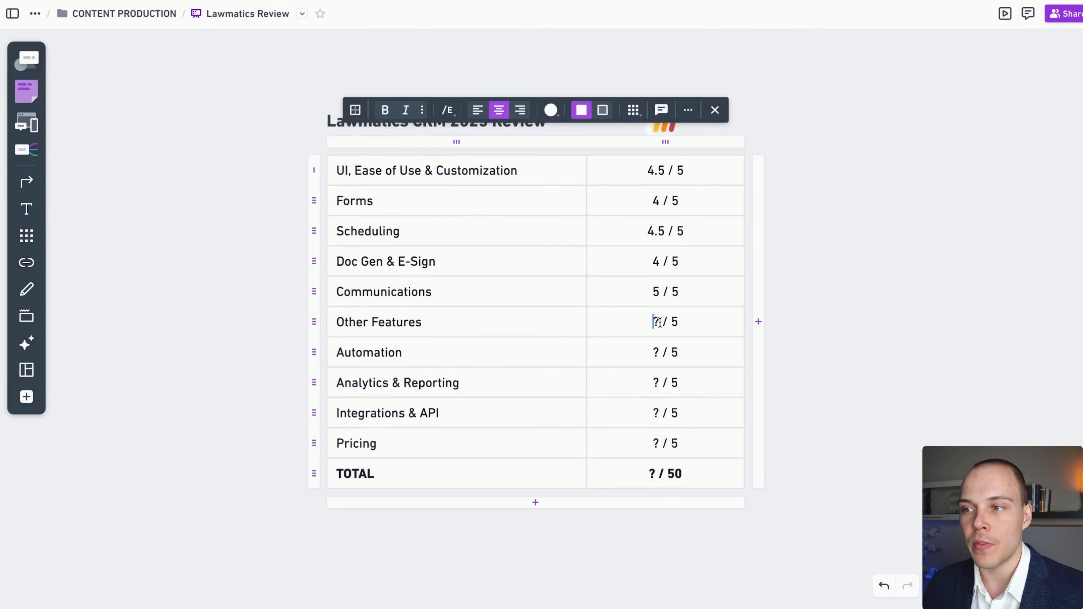
pyautogui.press('Delete')
pyautogui.write('5')
pyautogui.click(846, 340)
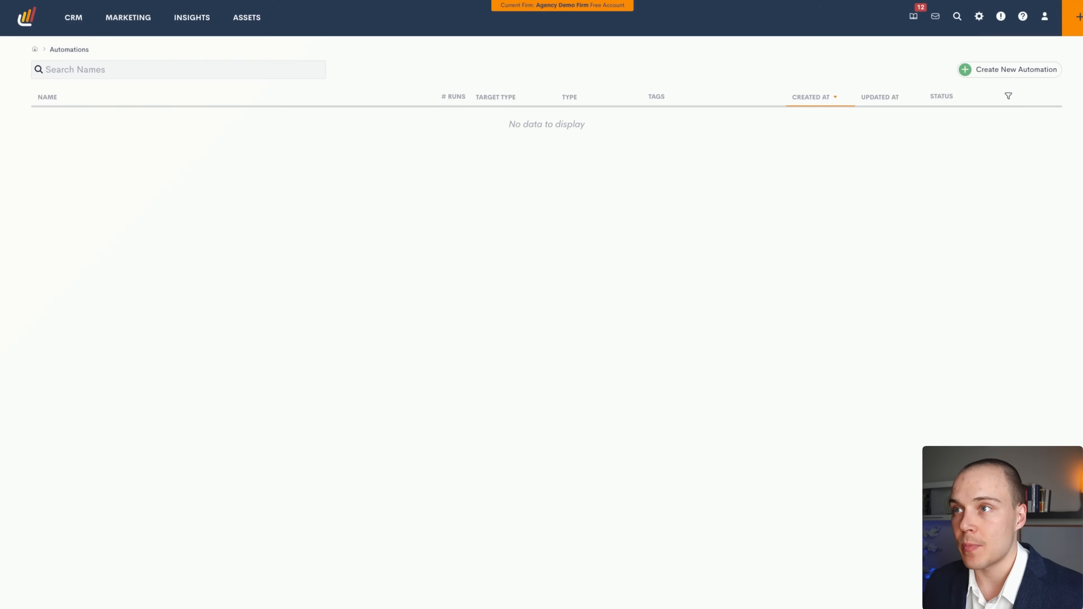
# Start a new automation from Marketing > Automations.
pyautogui.moveTo(133, 30)
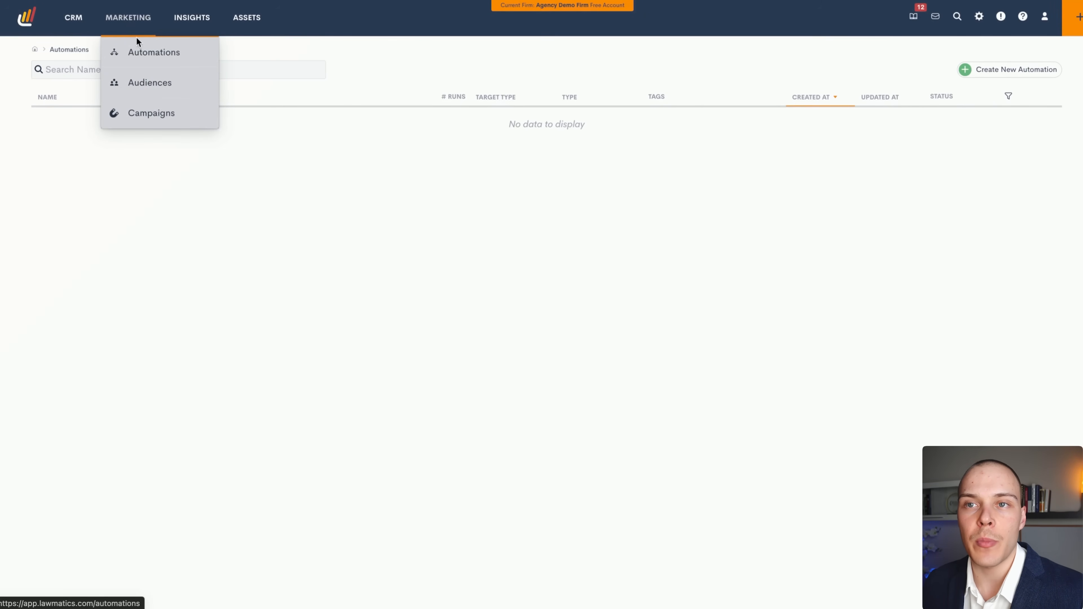
pyautogui.click(1011, 70)
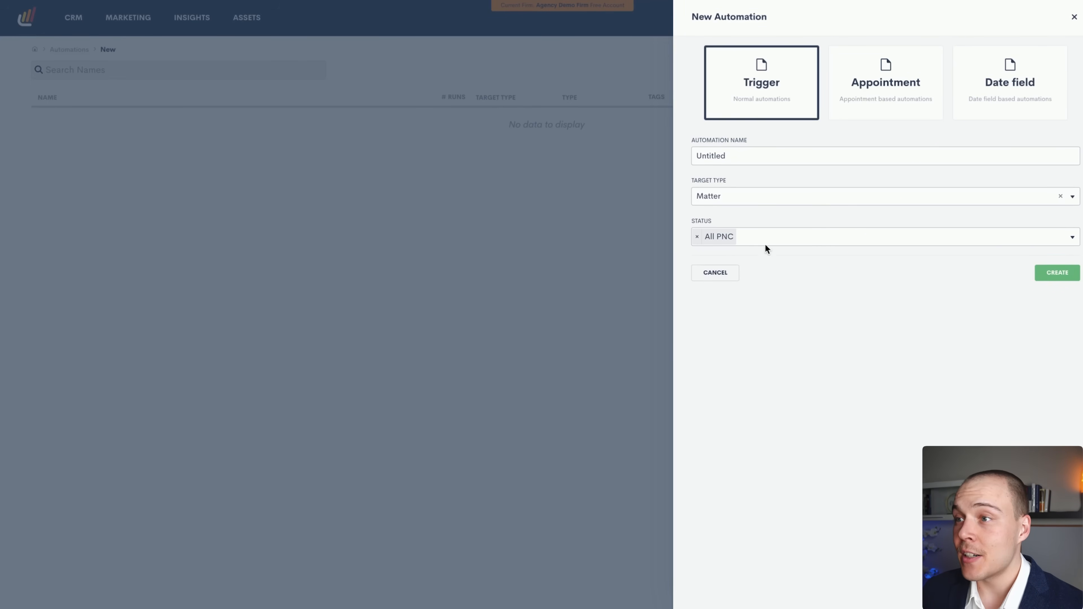
# Create an automation named 'Test' with target type Matter and status All PNC.
pyautogui.click(770, 192)
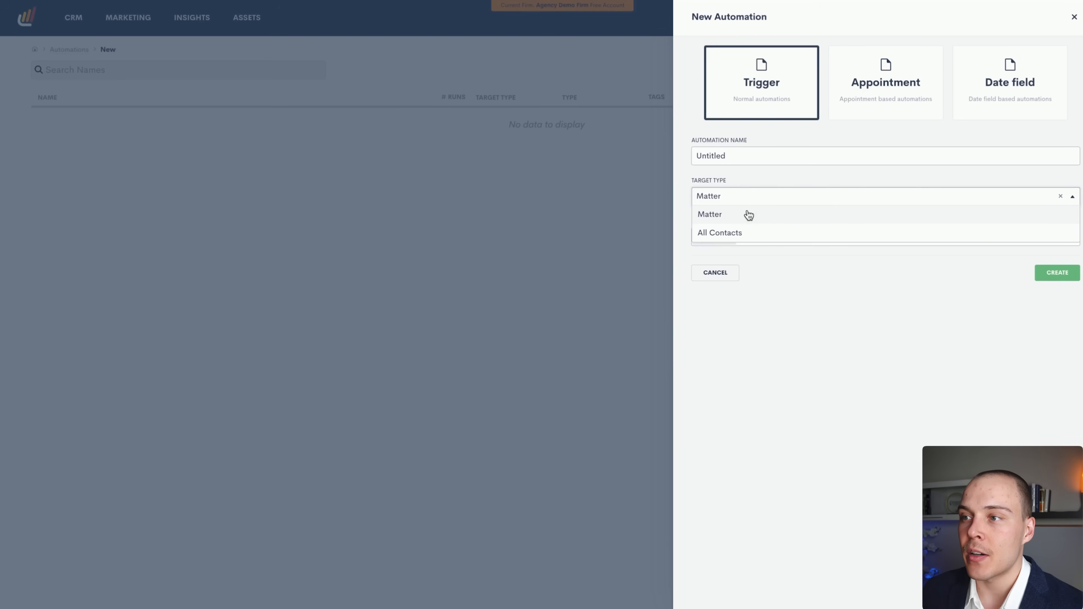
pyautogui.click(782, 305)
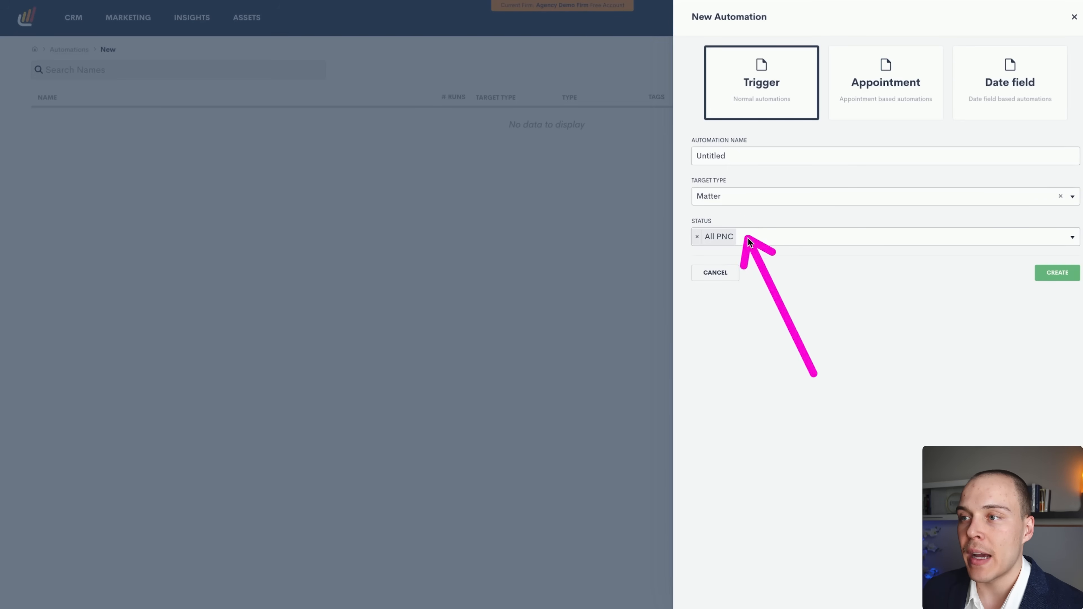
pyautogui.click(771, 237)
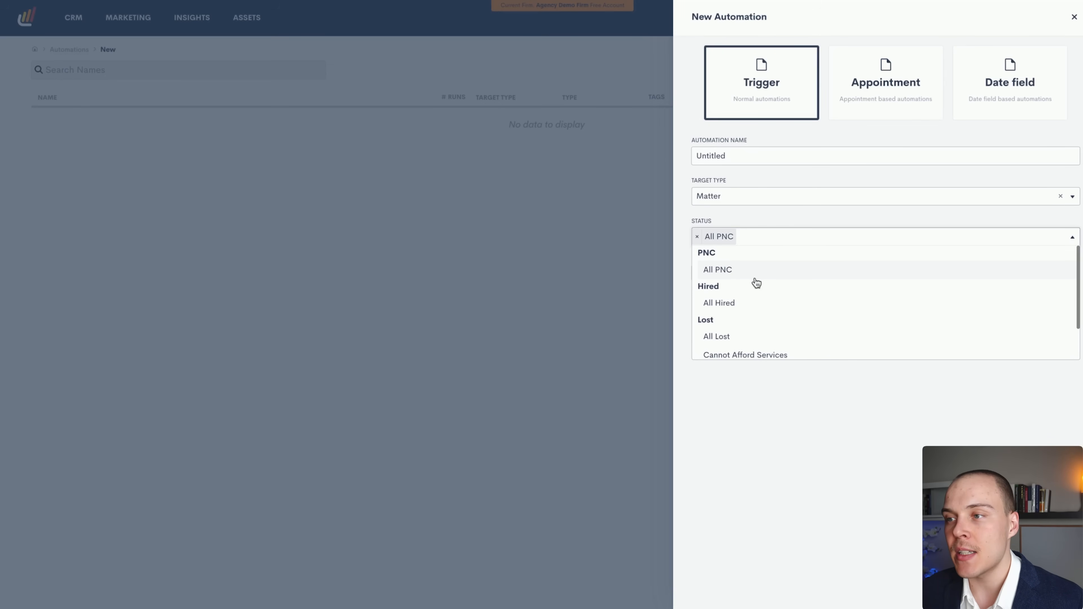
pyautogui.scroll(-1, 756, 282)
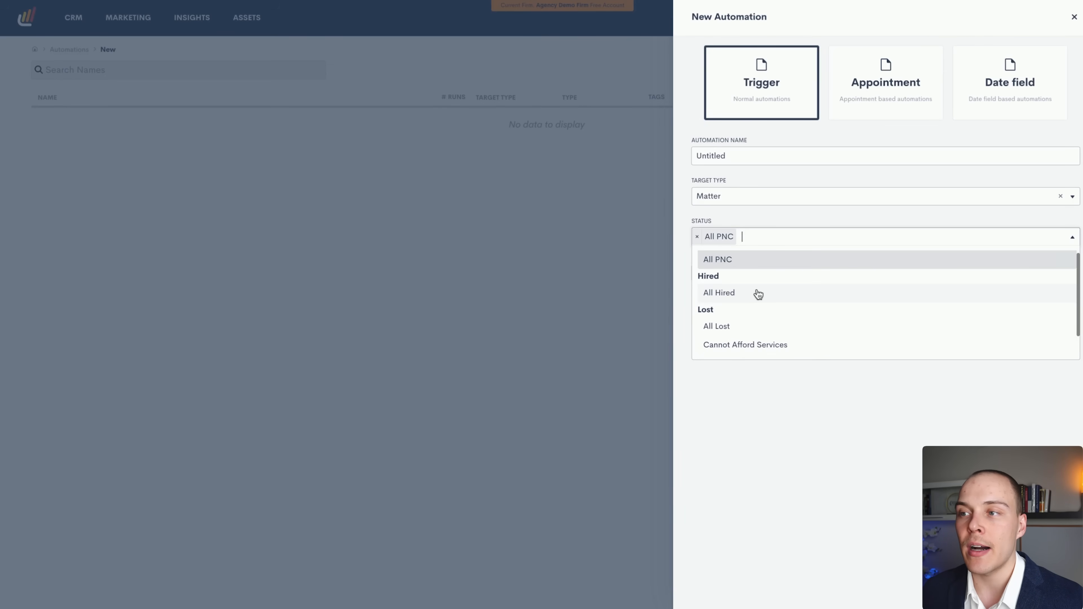
pyautogui.scroll(-2, 756, 298)
pyautogui.click(776, 222)
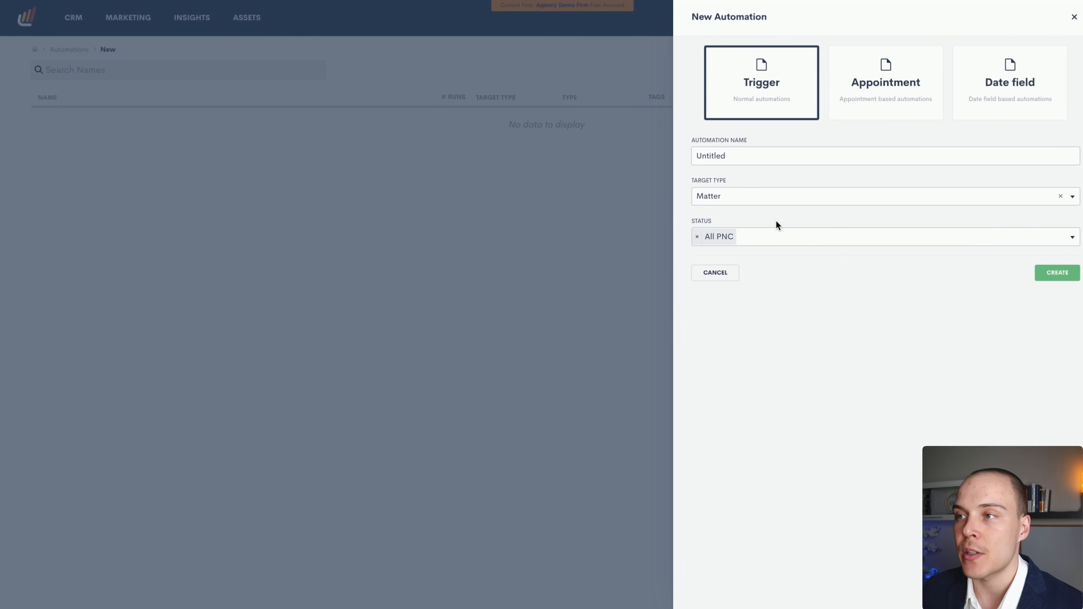
pyautogui.doubleClick(755, 156)
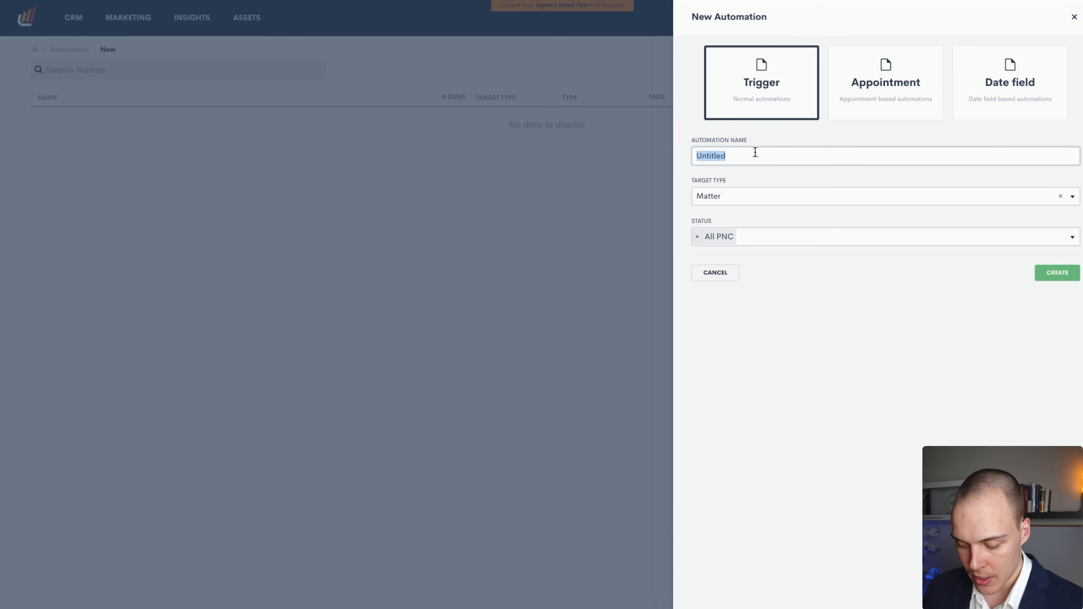
pyautogui.write('Test')
pyautogui.click(1055, 273)
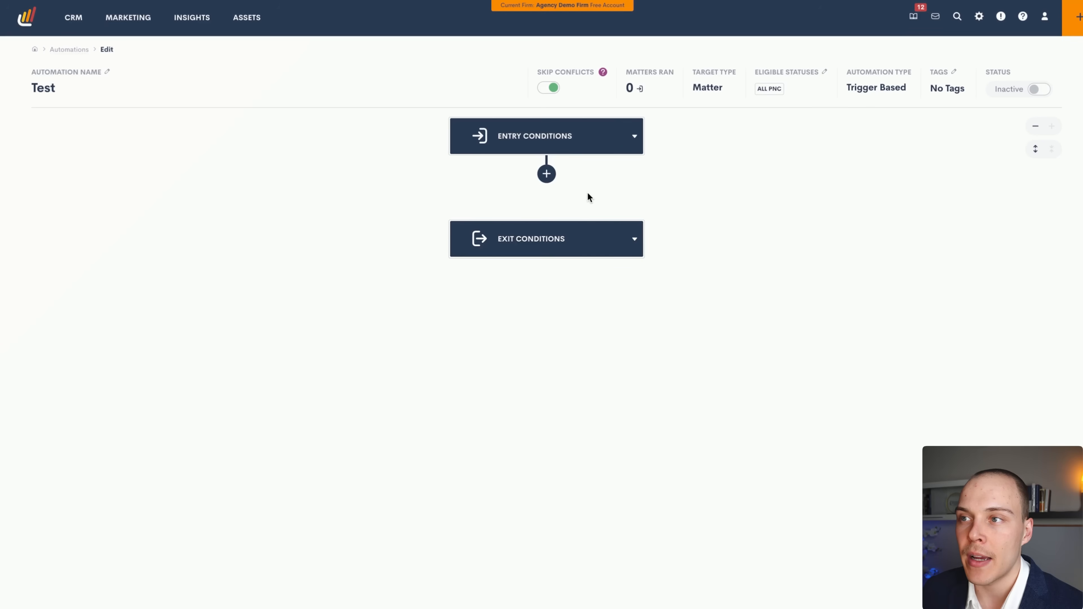
# Open the Test automation's Entry Conditions panel showing the available triggers.
pyautogui.moveTo(674, 420)
pyautogui.mouseDown()
pyautogui.moveTo(556, 133)
pyautogui.moveTo(1005, 95)
pyautogui.moveTo(572, 101)
pyautogui.moveTo(594, 95)
pyautogui.moveTo(579, 96)
pyautogui.moveTo(575, 82)
pyautogui.moveTo(582, 89)
pyautogui.mouseUp()
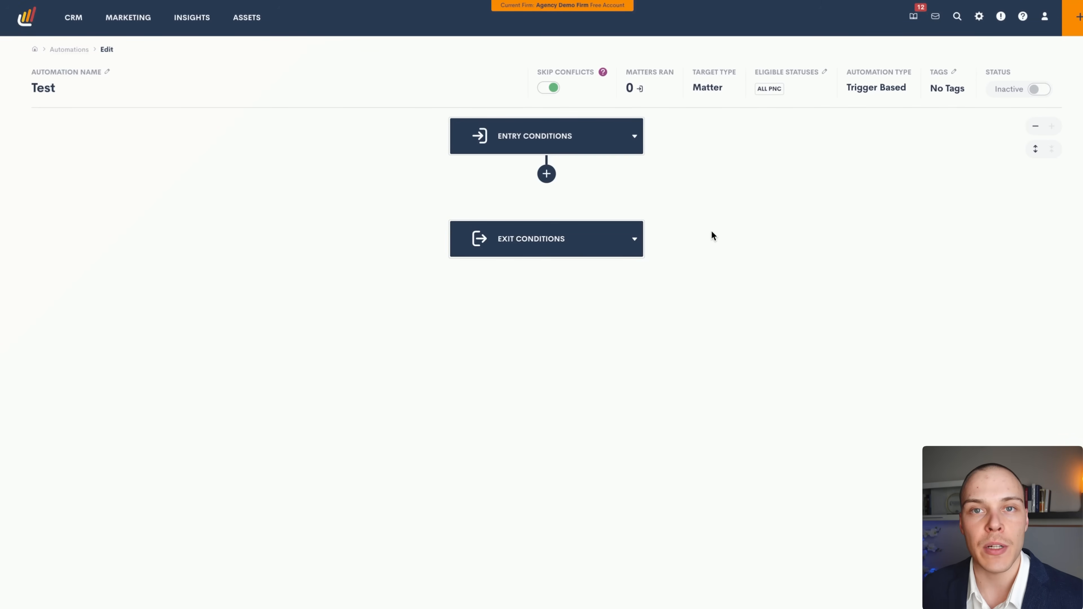
pyautogui.moveTo(931, 330)
pyautogui.mouseDown()
pyautogui.moveTo(780, 99)
pyautogui.moveTo(804, 82)
pyautogui.moveTo(955, 102)
pyautogui.moveTo(976, 71)
pyautogui.moveTo(970, 105)
pyautogui.moveTo(1032, 90)
pyautogui.mouseUp()
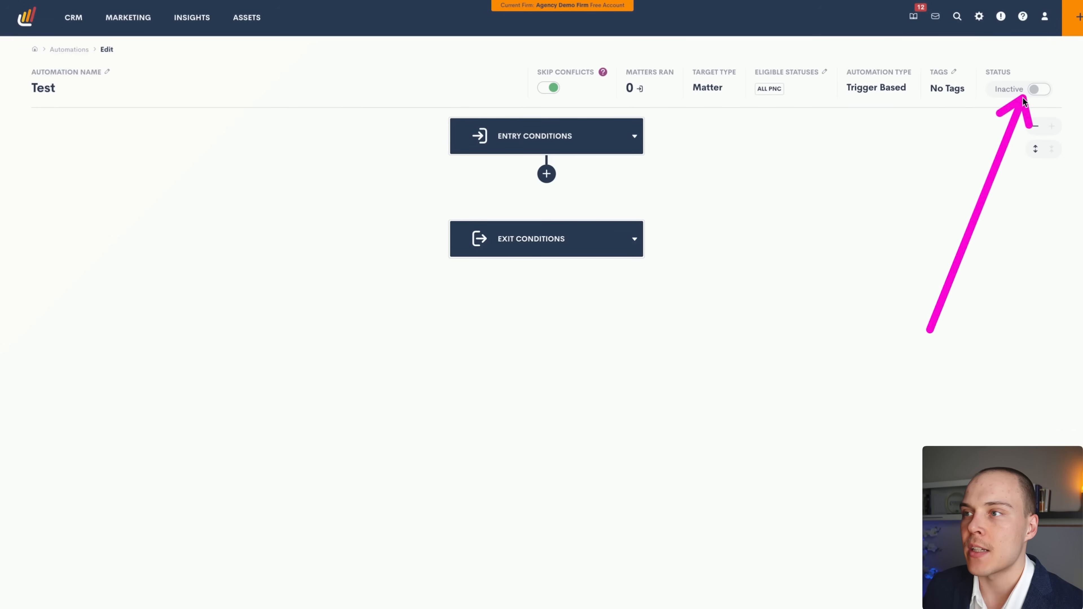
pyautogui.click(597, 144)
pyautogui.click(549, 193)
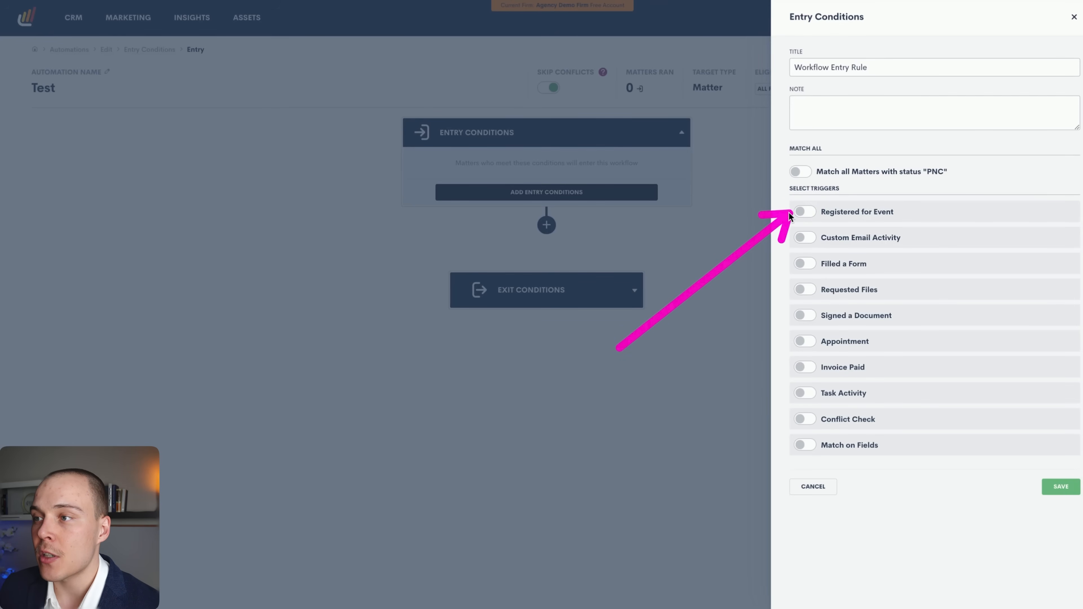
# Try the Custom Email Activity and Appointment triggers, then switch both off.
pyautogui.click(805, 237)
pyautogui.click(841, 277)
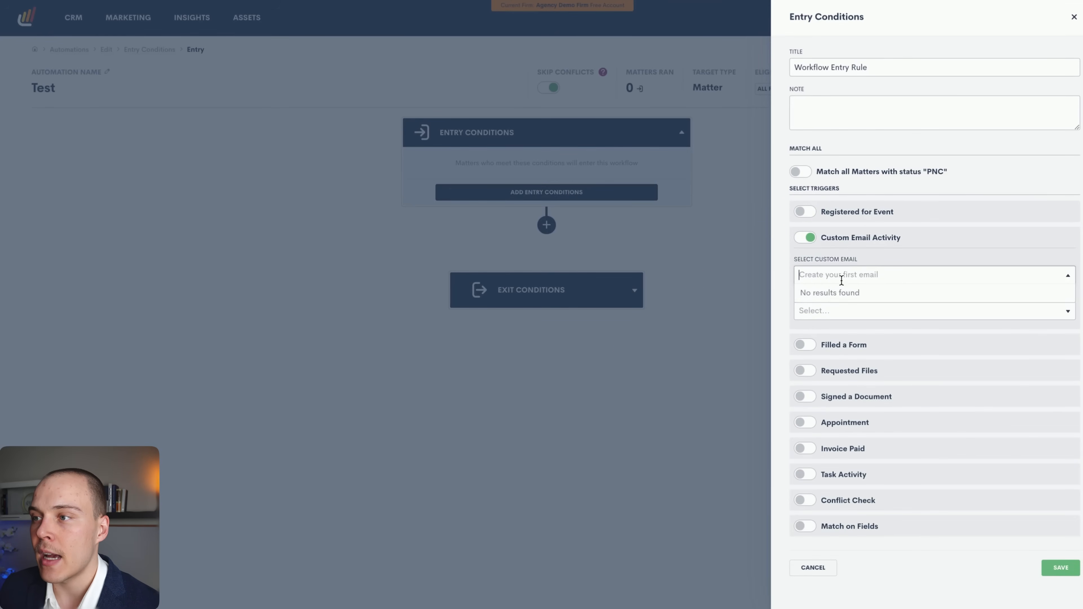
pyautogui.click(859, 257)
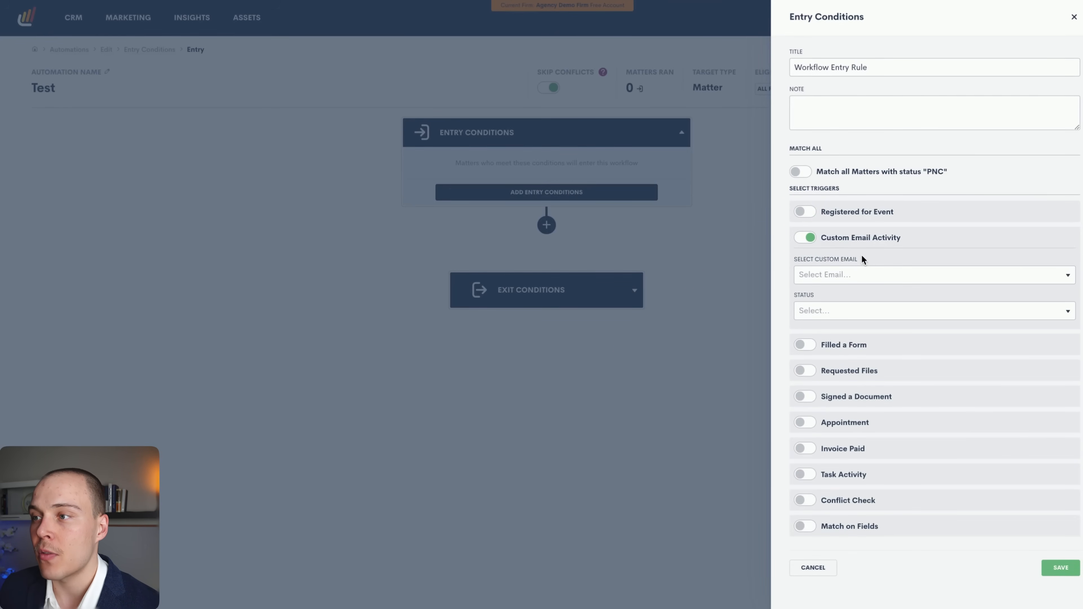
pyautogui.click(810, 240)
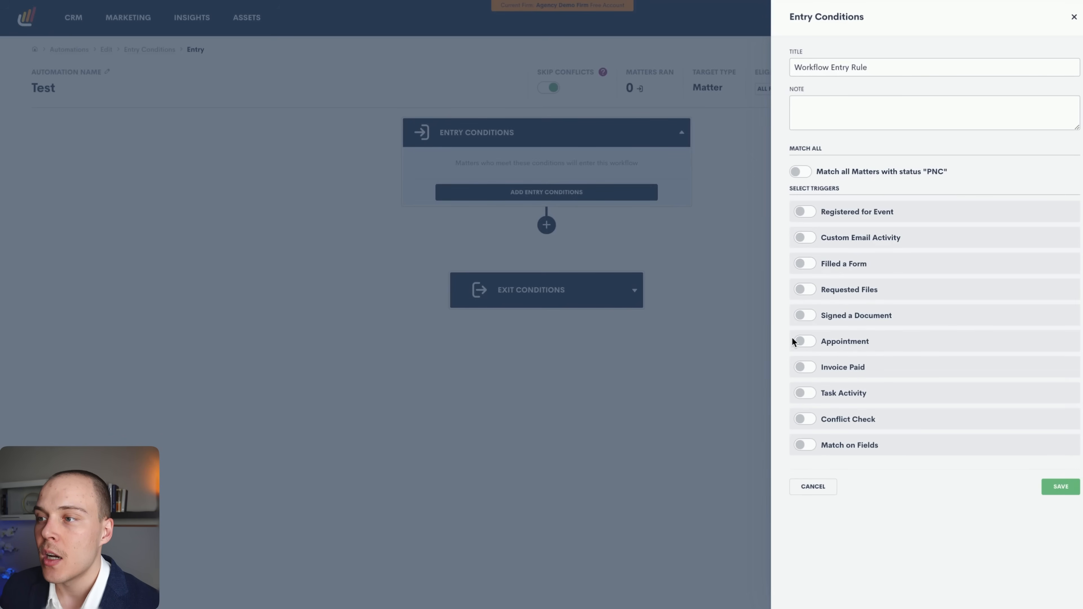
pyautogui.click(804, 341)
pyautogui.click(847, 380)
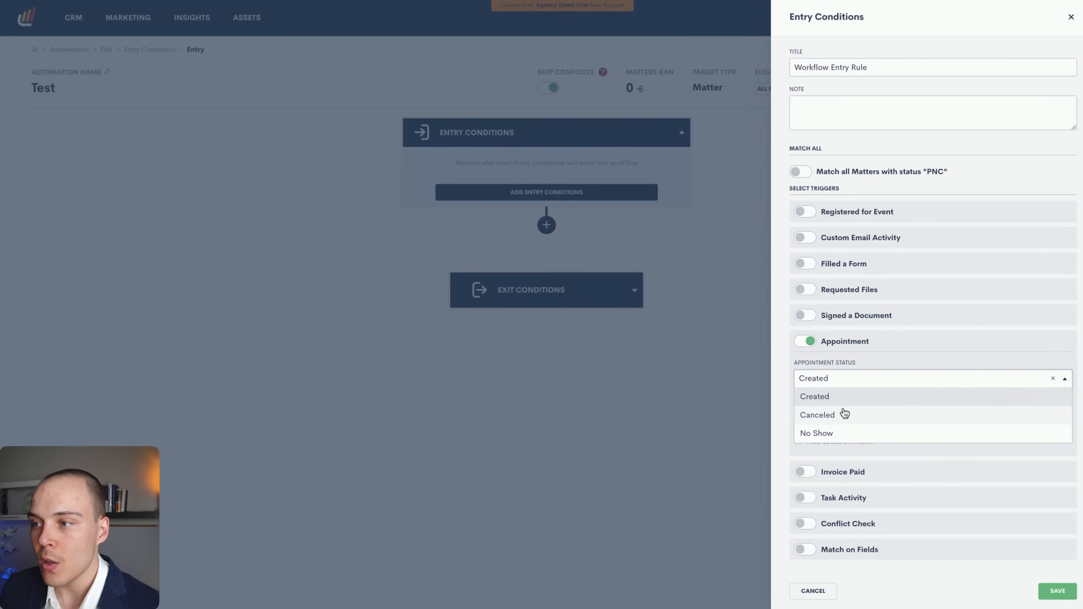
pyautogui.click(838, 366)
pyautogui.click(805, 341)
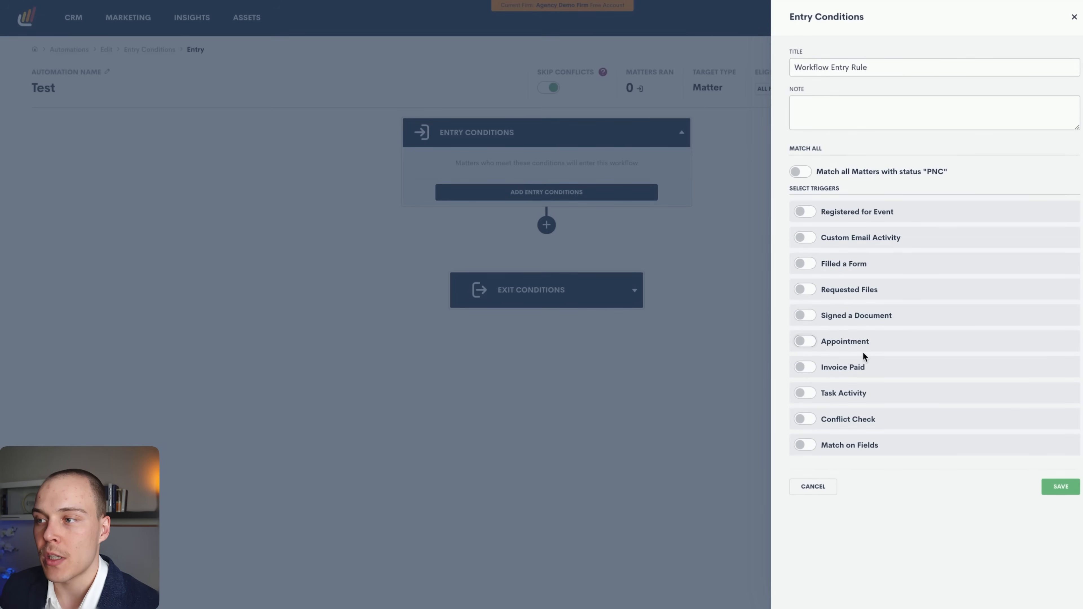
# Try the Task Activity, Conflict Check and Match on Fields triggers, leaving each off.
pyautogui.click(807, 393)
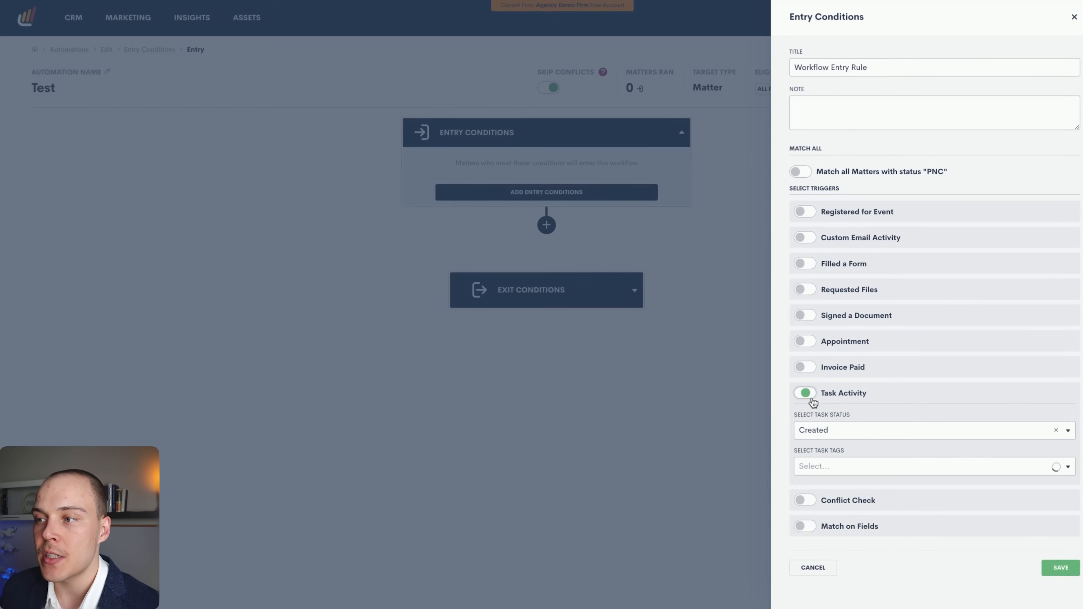
pyautogui.click(827, 428)
pyautogui.click(816, 448)
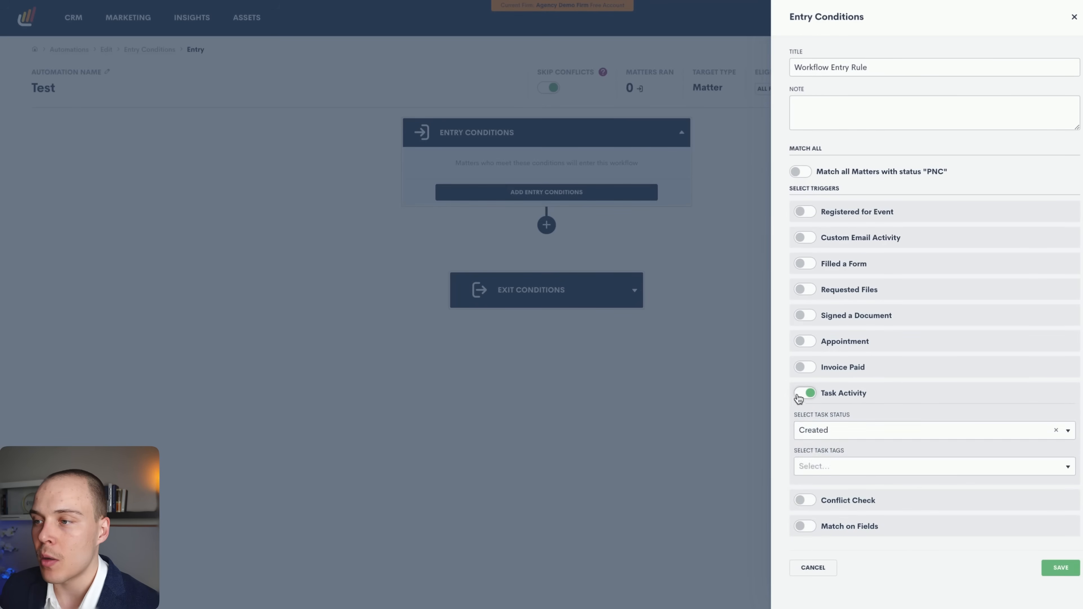
pyautogui.click(805, 392)
pyautogui.click(805, 419)
pyautogui.click(832, 455)
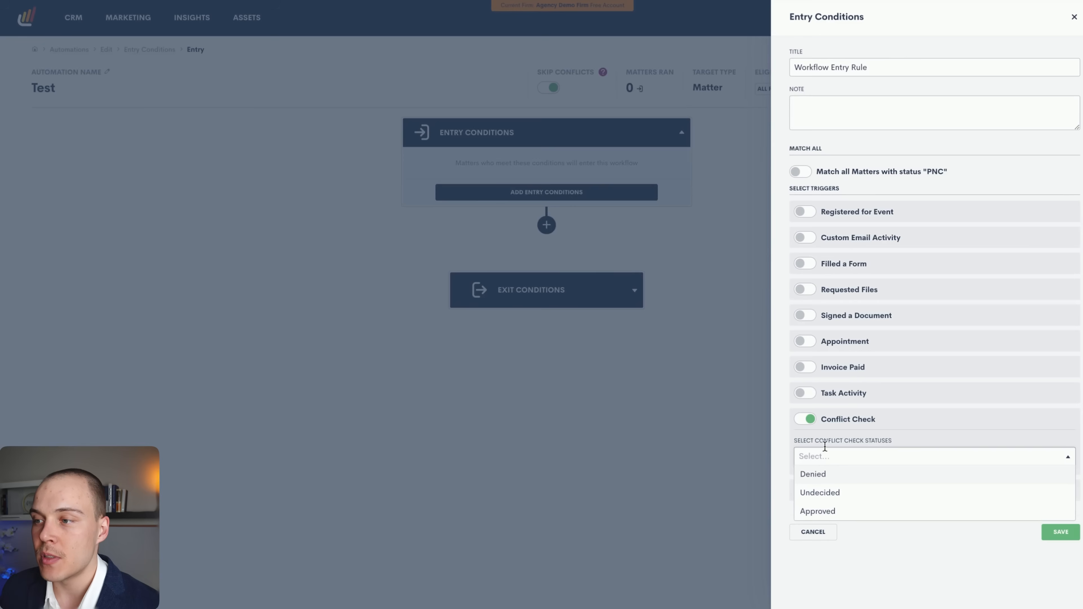
pyautogui.click(843, 425)
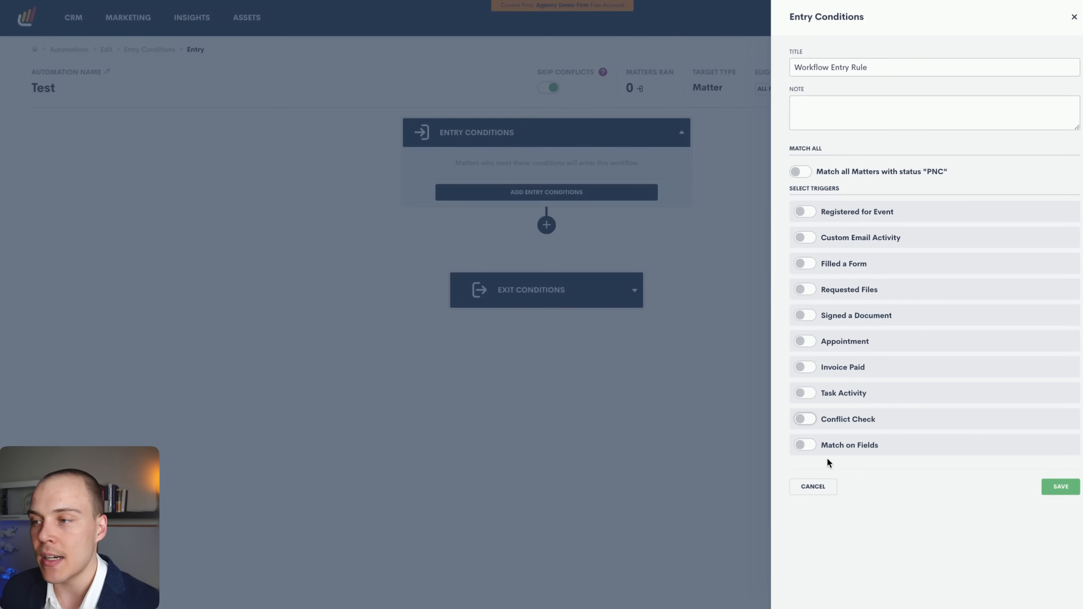
pyautogui.click(801, 445)
pyautogui.scroll(-2, 824, 445)
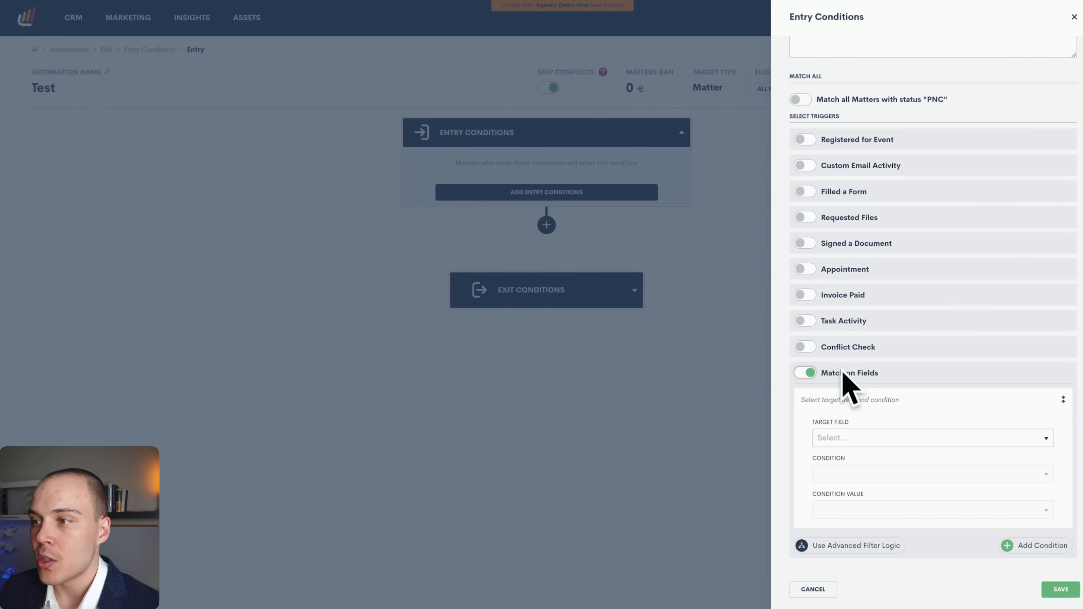
pyautogui.click(805, 374)
# Save an entry rule matching all PNC matters and bring up the Add New Action menu.
pyautogui.click(801, 171)
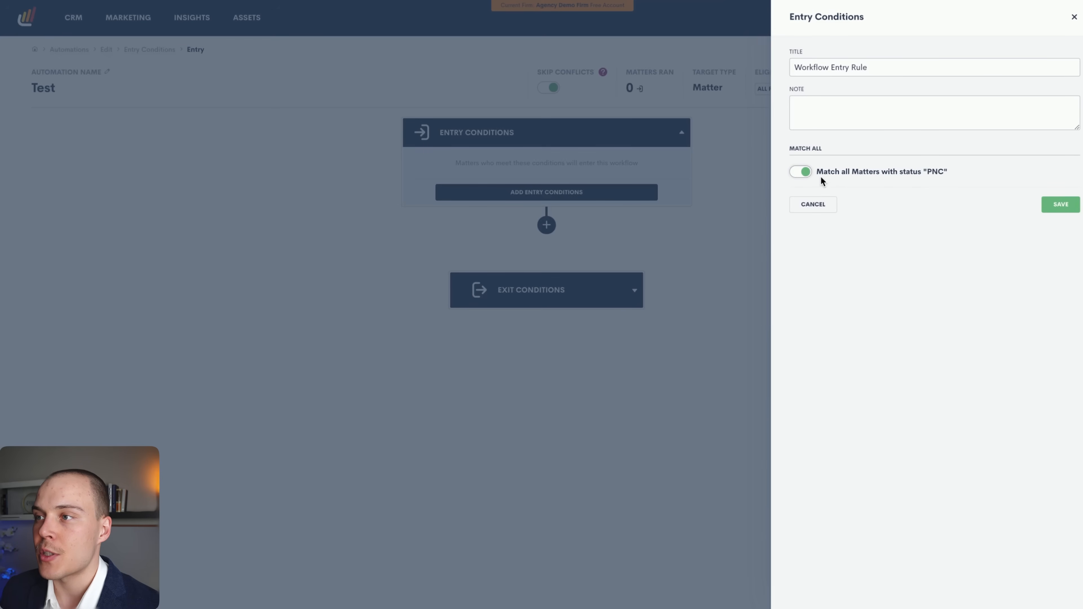
pyautogui.click(1057, 205)
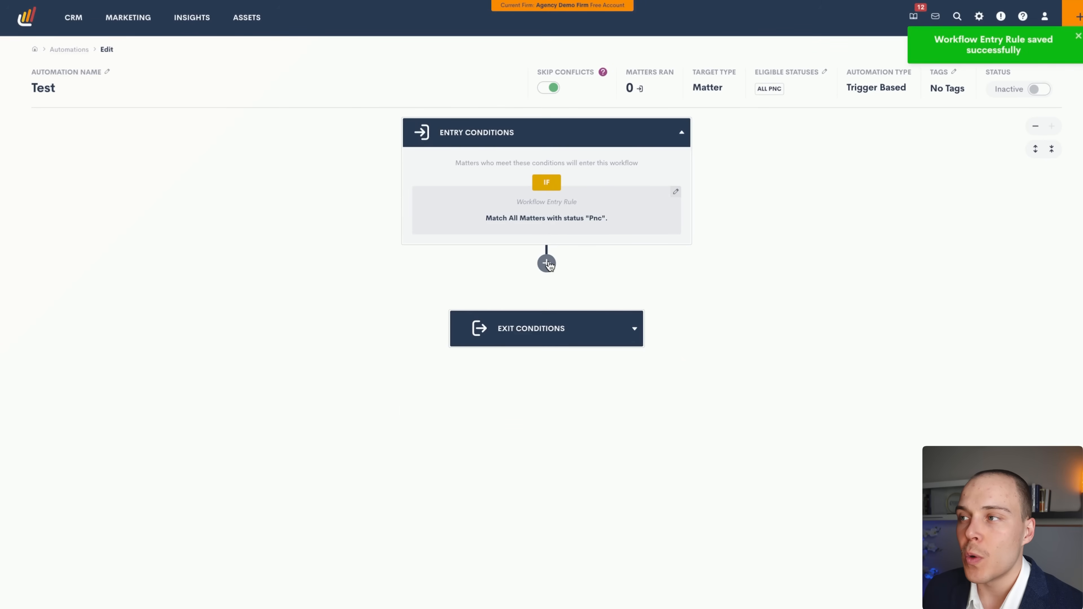
pyautogui.click(546, 263)
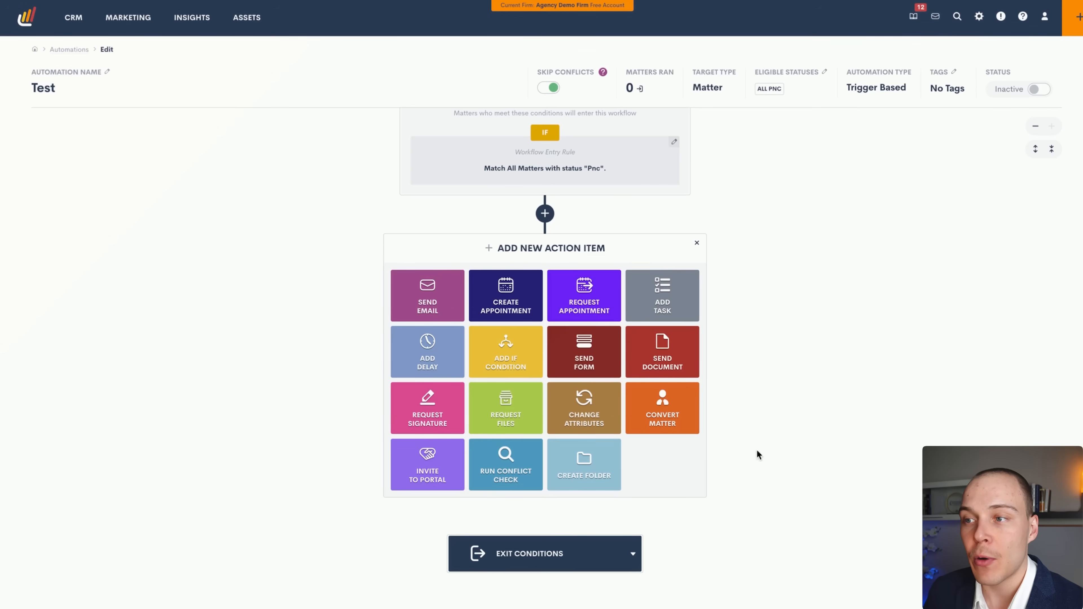
pyautogui.moveTo(749, 502)
pyautogui.mouseDown()
pyautogui.moveTo(492, 334)
pyautogui.moveTo(463, 337)
pyautogui.moveTo(434, 300)
pyautogui.moveTo(543, 283)
pyautogui.moveTo(525, 307)
pyautogui.moveTo(592, 304)
pyautogui.moveTo(587, 282)
pyautogui.moveTo(611, 318)
pyautogui.moveTo(718, 318)
pyautogui.moveTo(671, 295)
pyautogui.moveTo(681, 311)
pyautogui.moveTo(501, 314)
pyautogui.moveTo(434, 339)
pyautogui.moveTo(453, 354)
pyautogui.mouseUp()
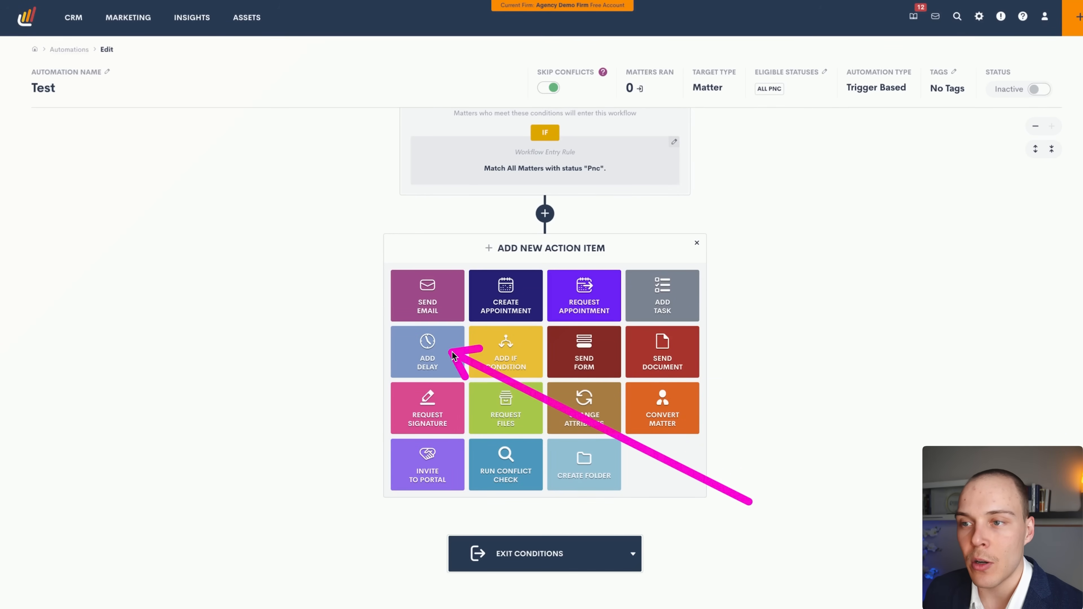
pyautogui.moveTo(453, 355); pyautogui.dragTo(531, 358)
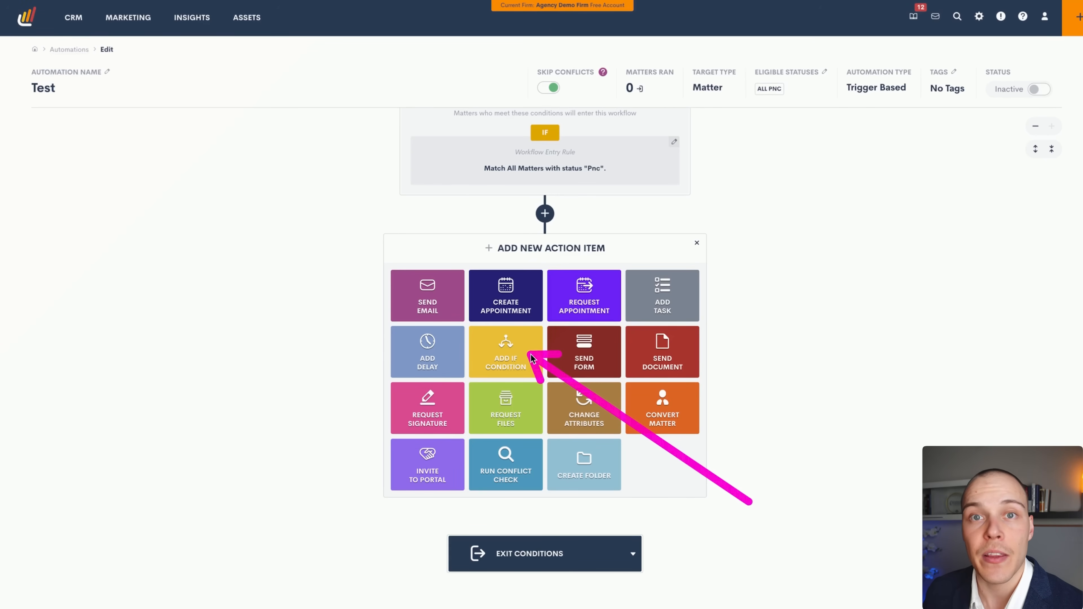
pyautogui.moveTo(531, 359)
pyautogui.mouseDown()
pyautogui.moveTo(605, 359)
pyautogui.moveTo(598, 347)
pyautogui.moveTo(612, 370)
pyautogui.moveTo(684, 357)
pyautogui.moveTo(686, 367)
pyautogui.moveTo(447, 407)
pyautogui.moveTo(543, 424)
pyautogui.moveTo(609, 404)
pyautogui.moveTo(609, 392)
pyautogui.moveTo(613, 421)
pyautogui.moveTo(703, 414)
pyautogui.moveTo(657, 398)
pyautogui.moveTo(659, 408)
pyautogui.moveTo(507, 460)
pyautogui.moveTo(437, 454)
pyautogui.moveTo(441, 468)
pyautogui.moveTo(416, 456)
pyautogui.moveTo(464, 478)
pyautogui.moveTo(520, 478)
pyautogui.moveTo(424, 455)
pyautogui.moveTo(526, 476)
pyautogui.moveTo(530, 455)
pyautogui.moveTo(518, 458)
pyautogui.moveTo(525, 465)
pyautogui.moveTo(508, 460)
pyautogui.moveTo(524, 467)
pyautogui.mouseUp()
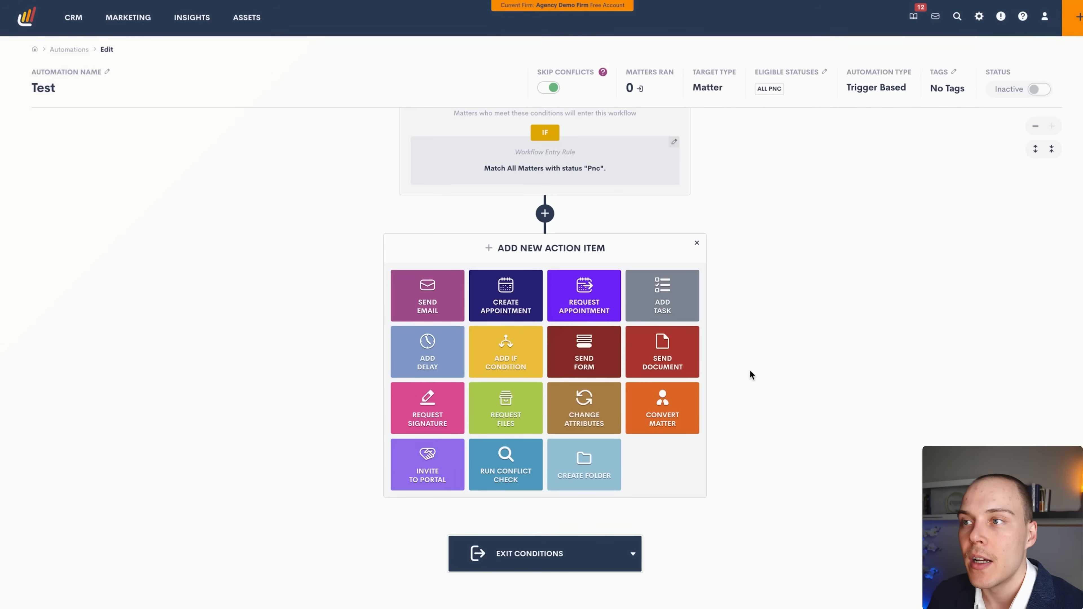
pyautogui.click(428, 295)
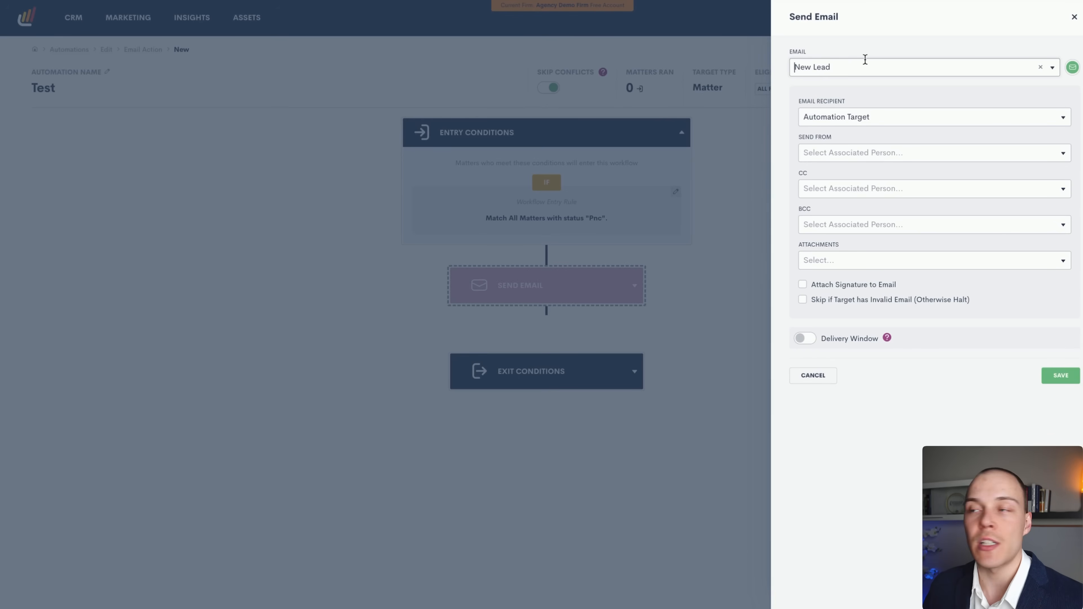
# Keep Automation Target as recipient and enable the 8:00 AM Monday–Friday delivery window.
pyautogui.click(833, 116)
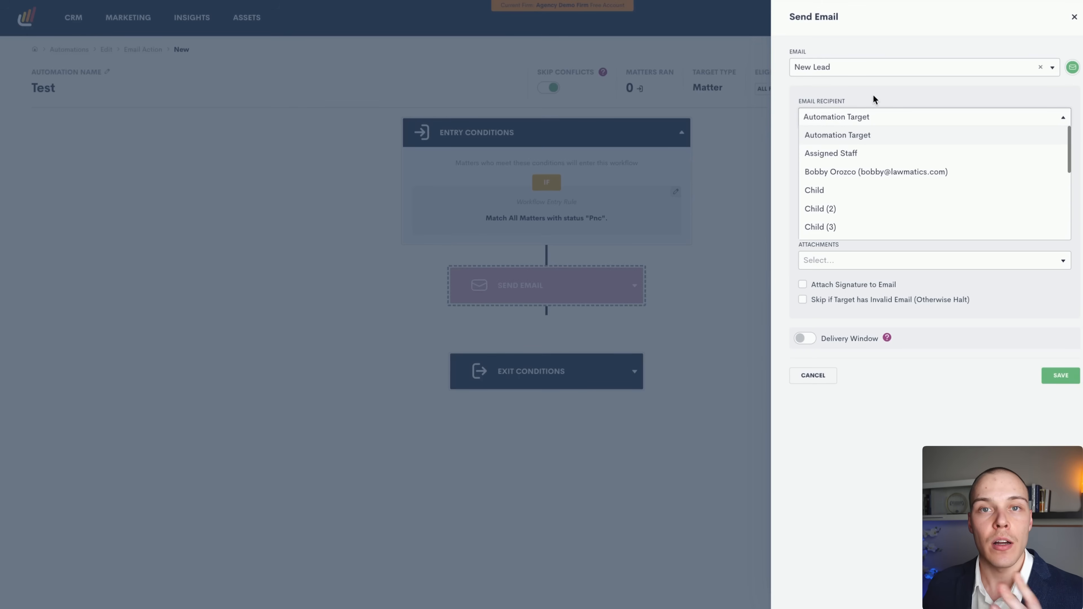
pyautogui.scroll(-2, 858, 211)
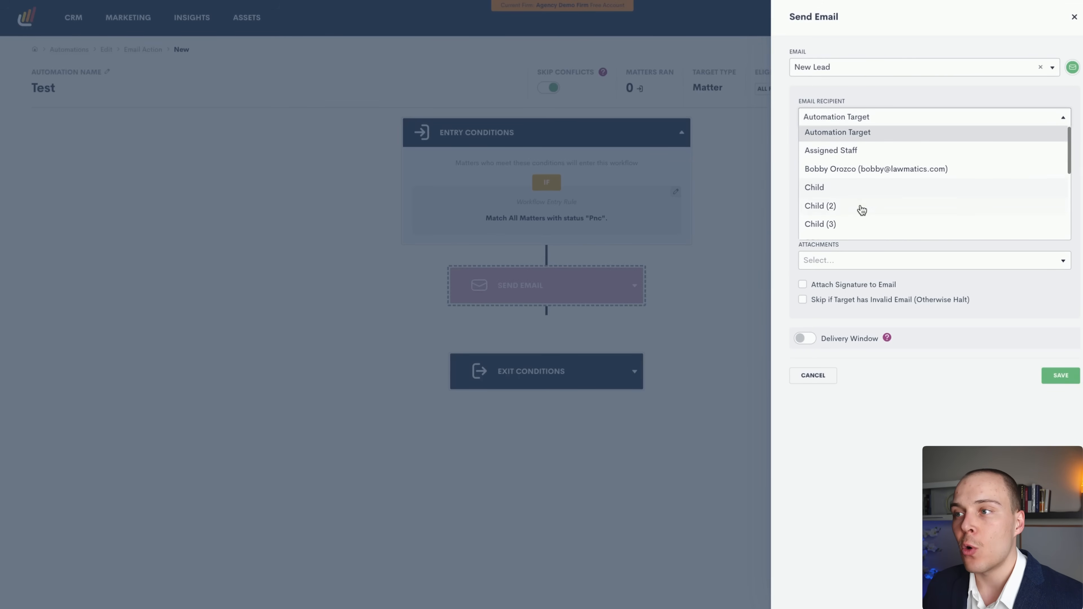
pyautogui.click(883, 103)
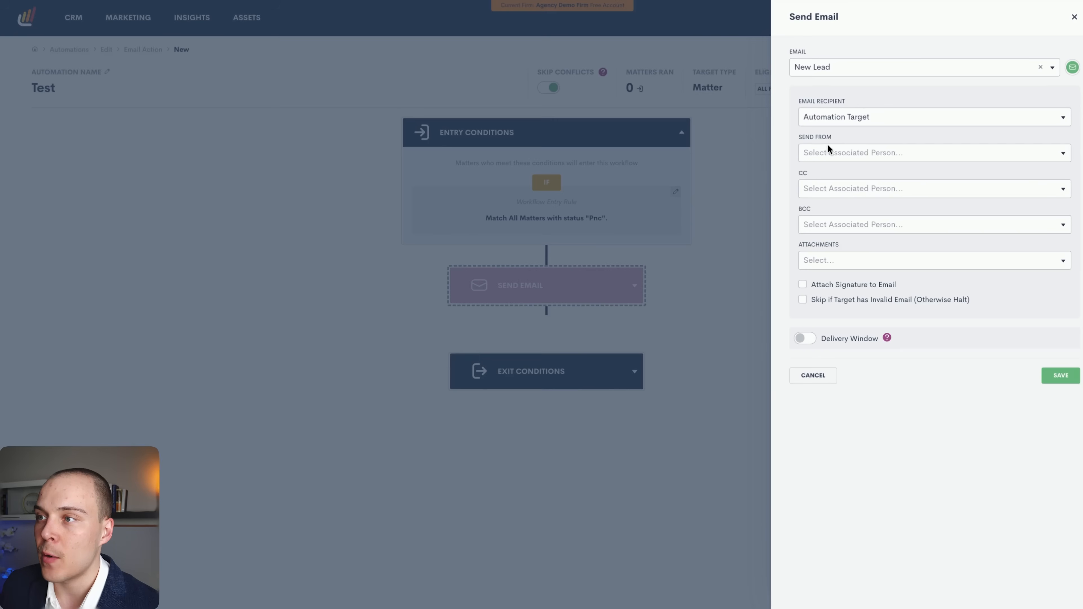
pyautogui.click(832, 187)
pyautogui.click(793, 175)
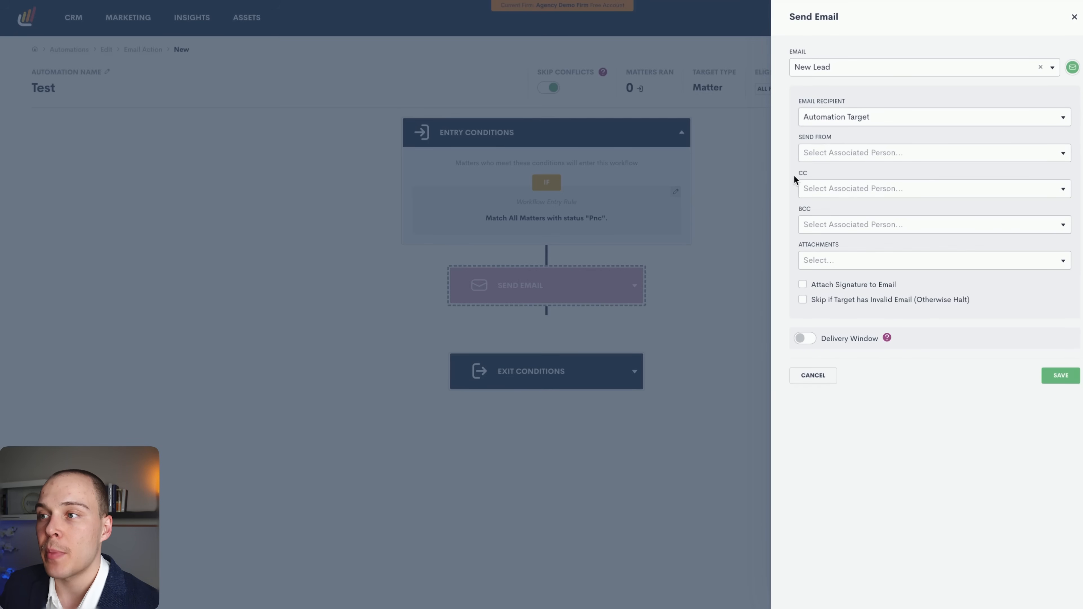
pyautogui.click(851, 154)
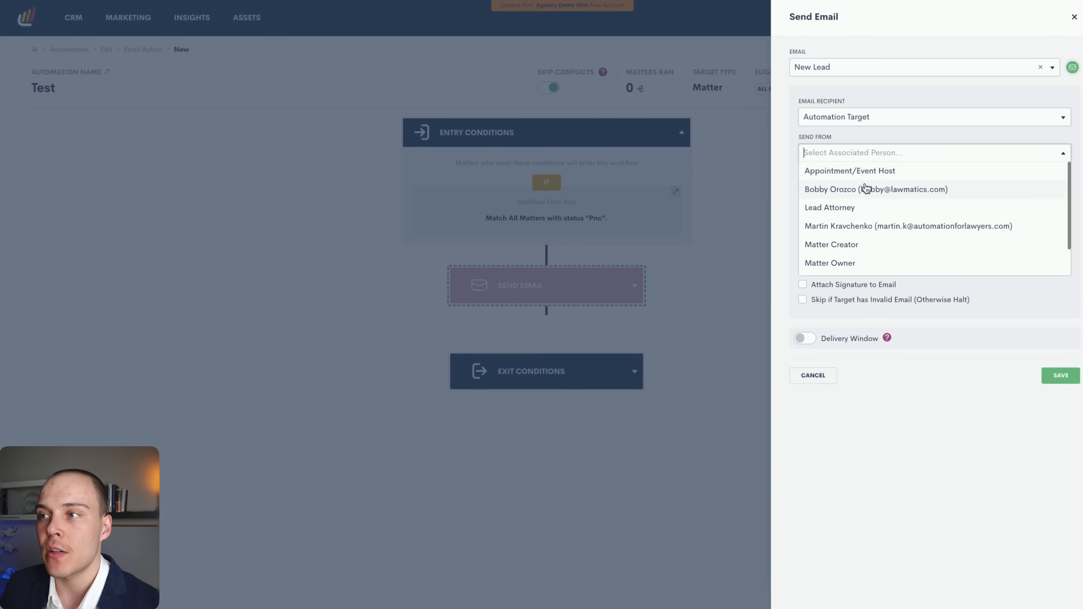
pyautogui.click(787, 197)
pyautogui.click(860, 264)
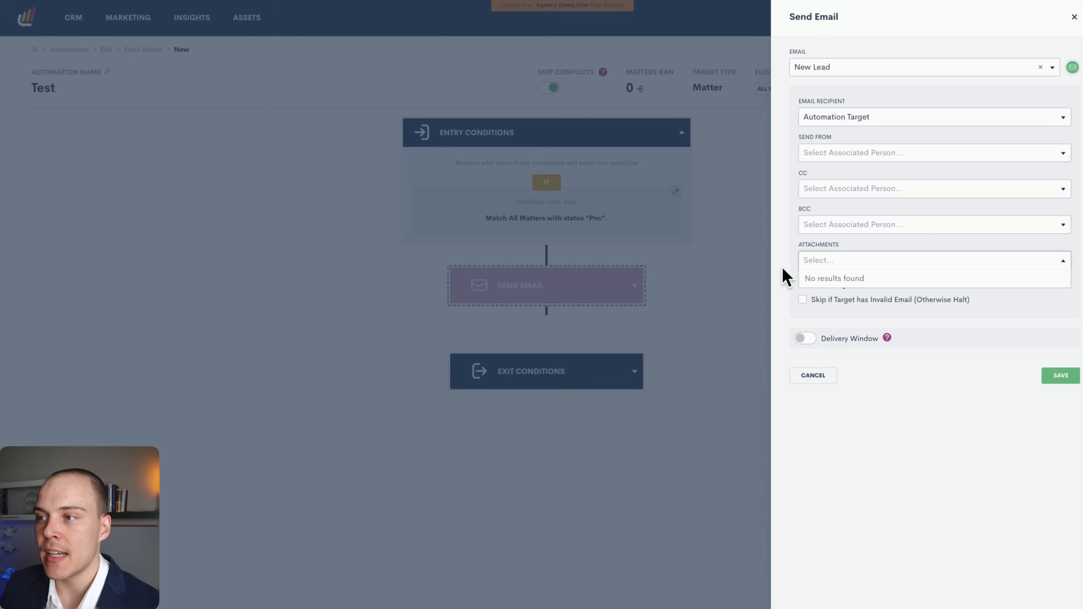
pyautogui.click(793, 292)
pyautogui.click(805, 338)
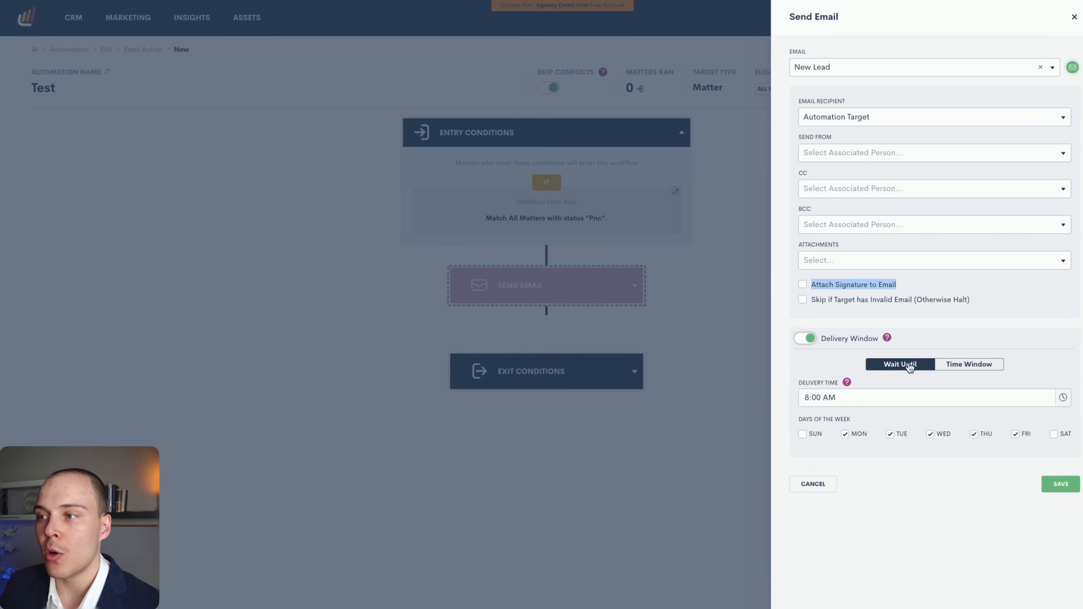
pyautogui.click(849, 365)
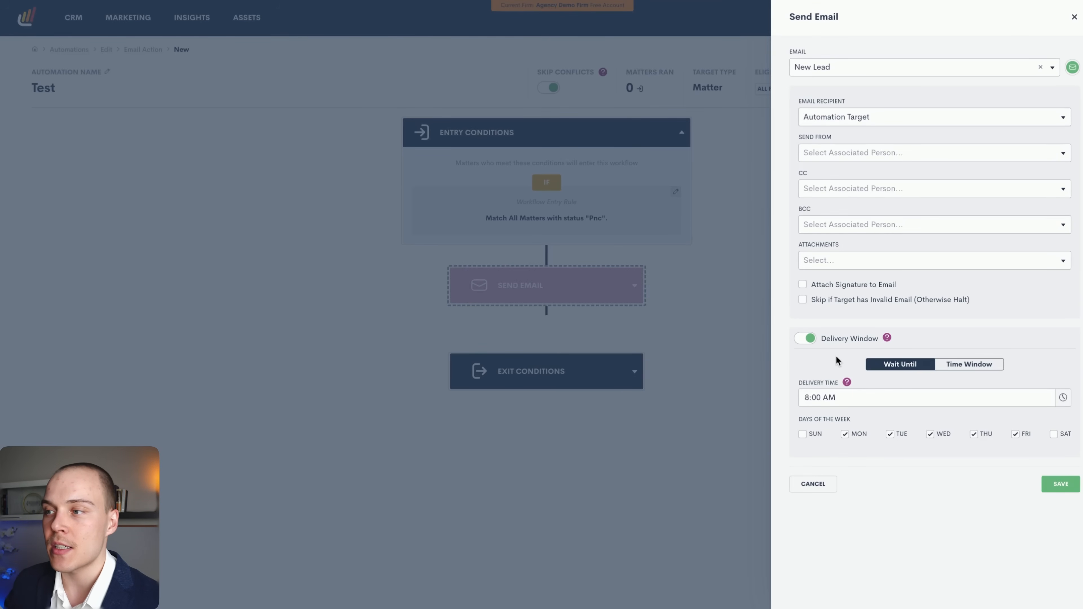
# Cancel the Send Email settings and review the exit condition triggers without changes.
pyautogui.click(813, 484)
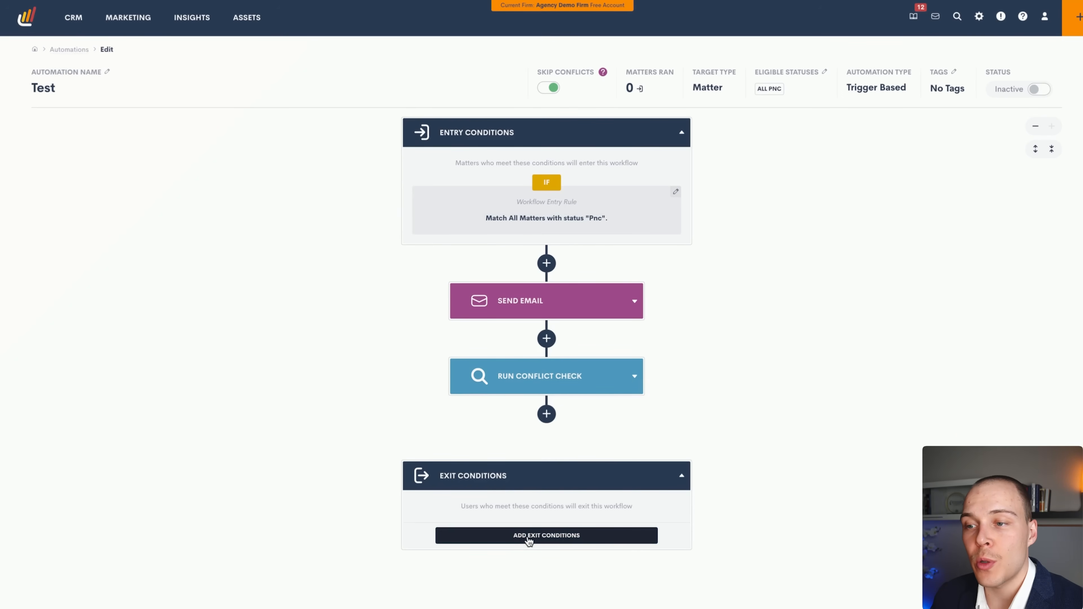
pyautogui.click(528, 535)
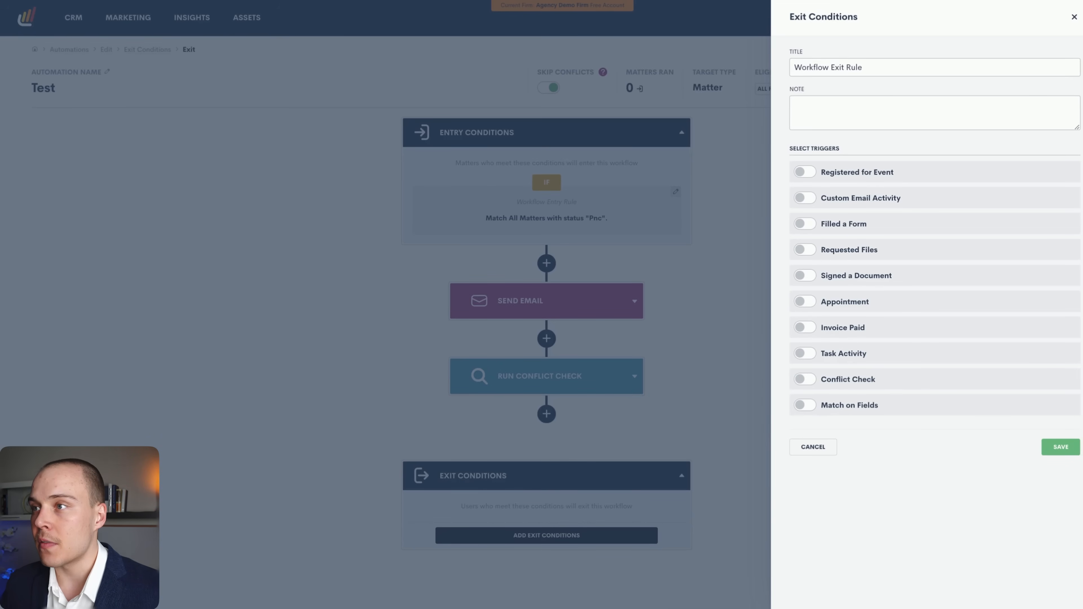
pyautogui.click(1073, 17)
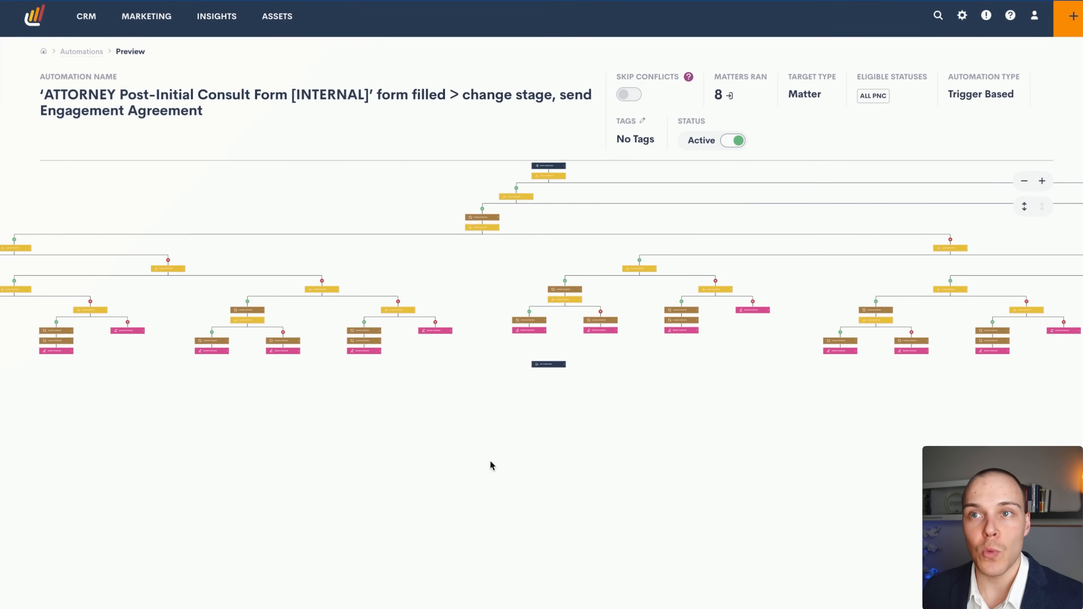
# Scroll sideways across the attorney post-consult automation's workflow tree.
pyautogui.hscroll(3, 578, 332)
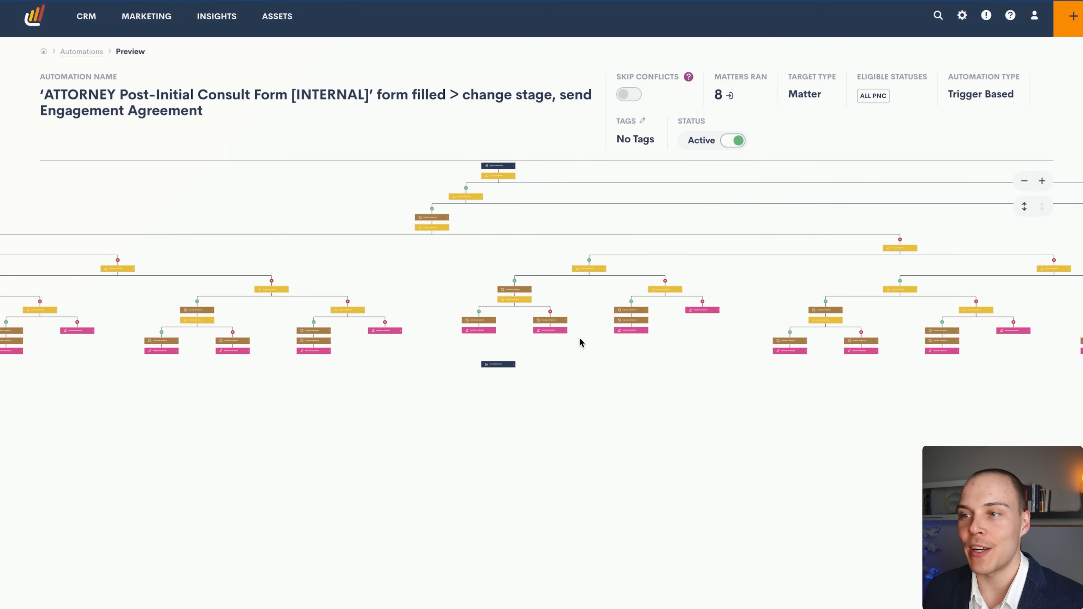
pyautogui.hscroll(-4, 580, 343)
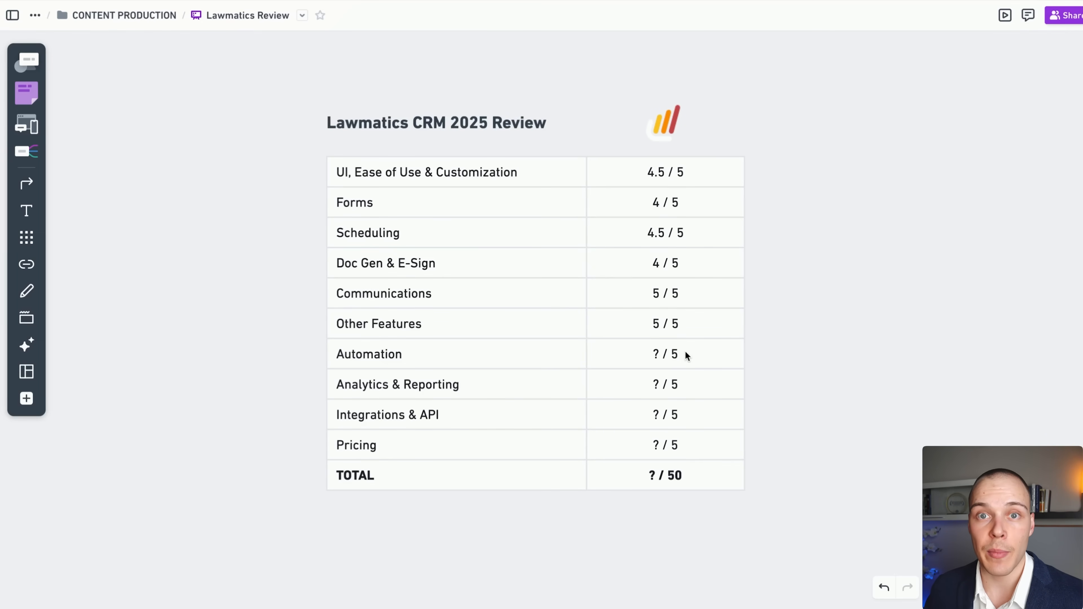
# Replace the ? in the Automation score cell with 5.
pyautogui.click(671, 353)
pyautogui.click(662, 355)
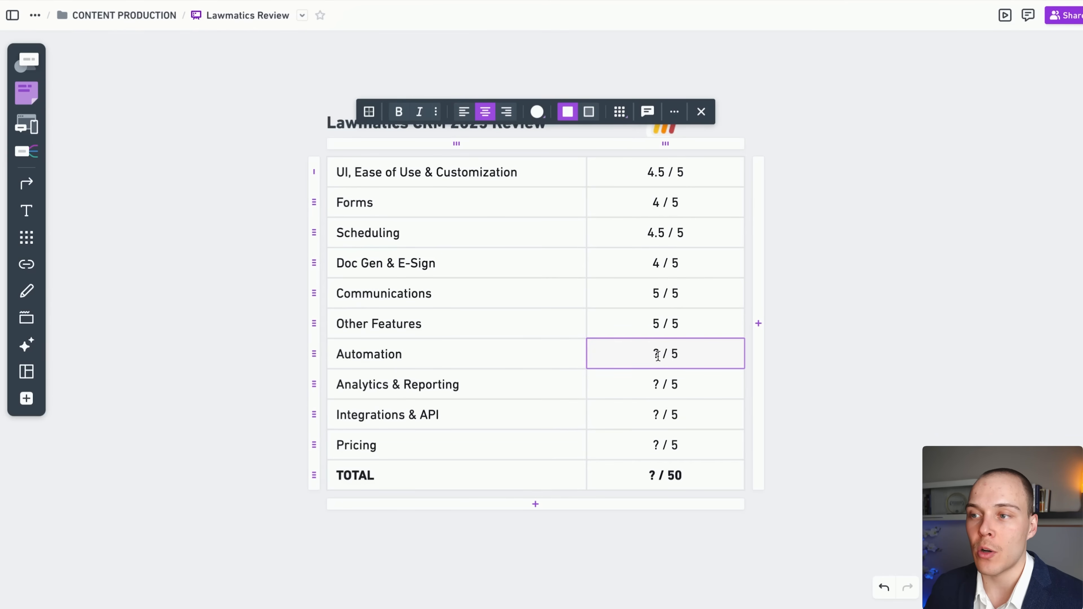
pyautogui.click(659, 360)
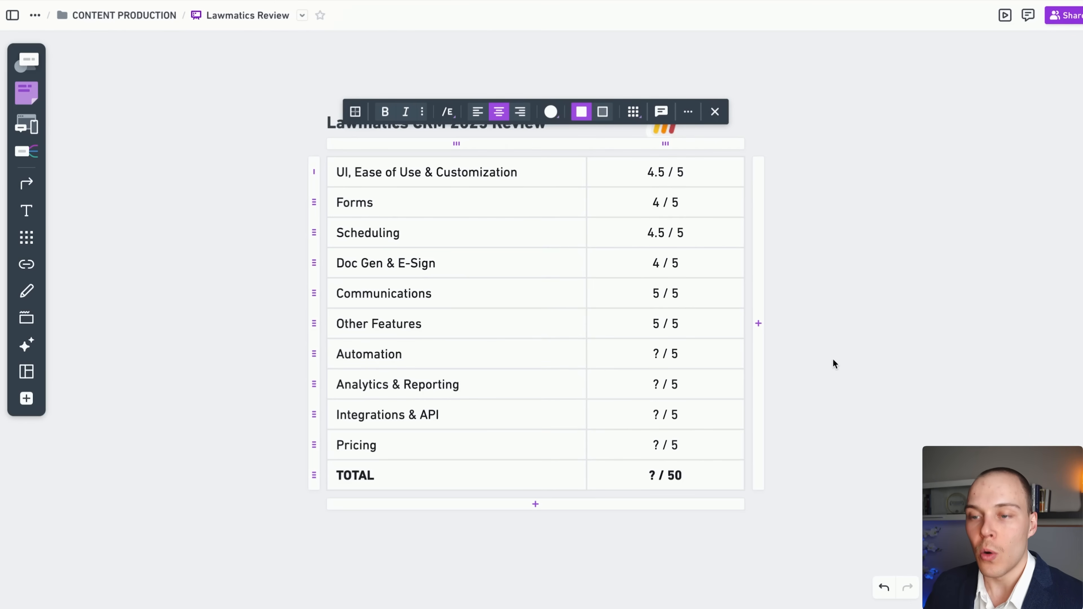
pyautogui.press('BackSpace')
pyautogui.write('5')
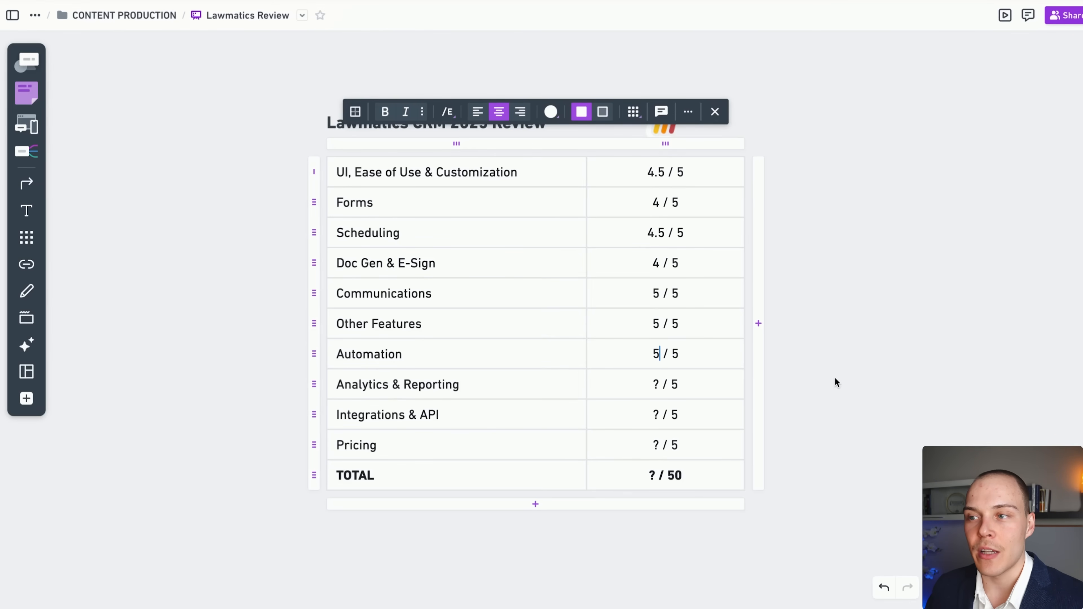
pyautogui.click(837, 369)
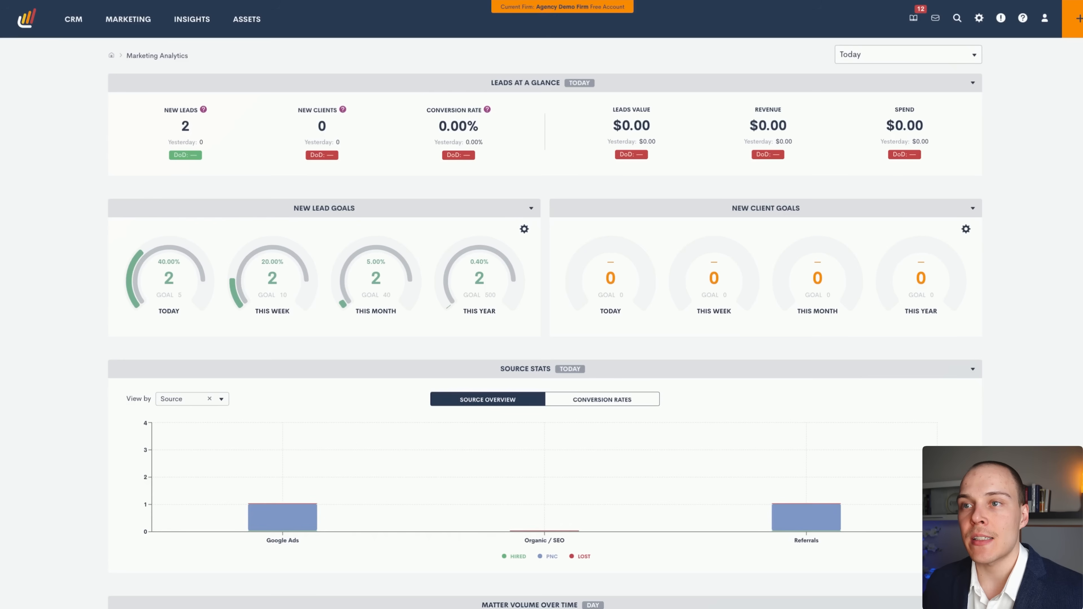
# Open Insights > Analytics and check the date ranges, keeping Today.
pyautogui.moveTo(186, 27)
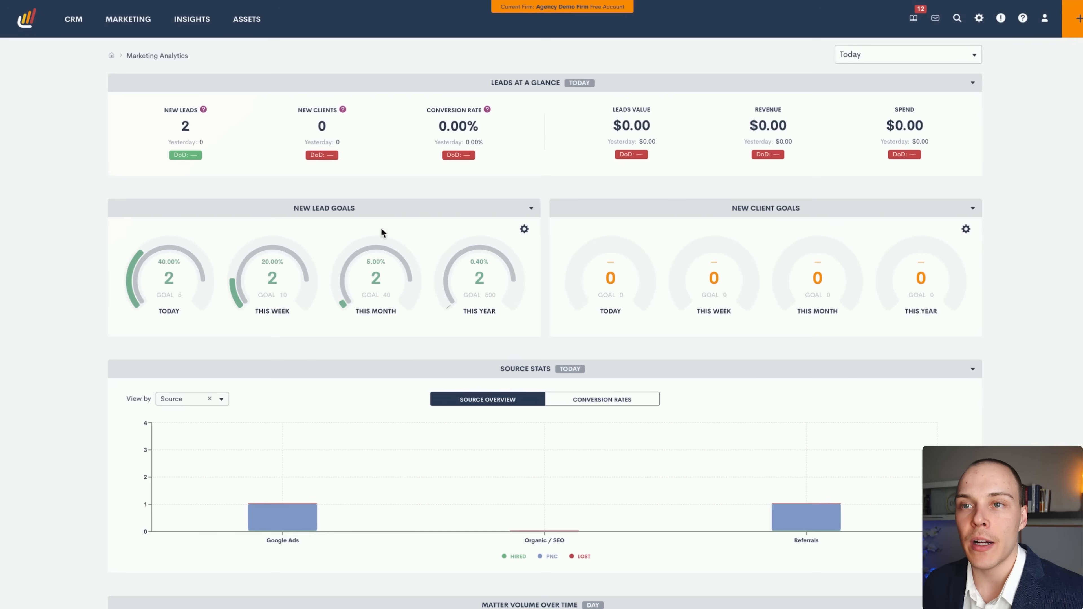
pyautogui.click(903, 58)
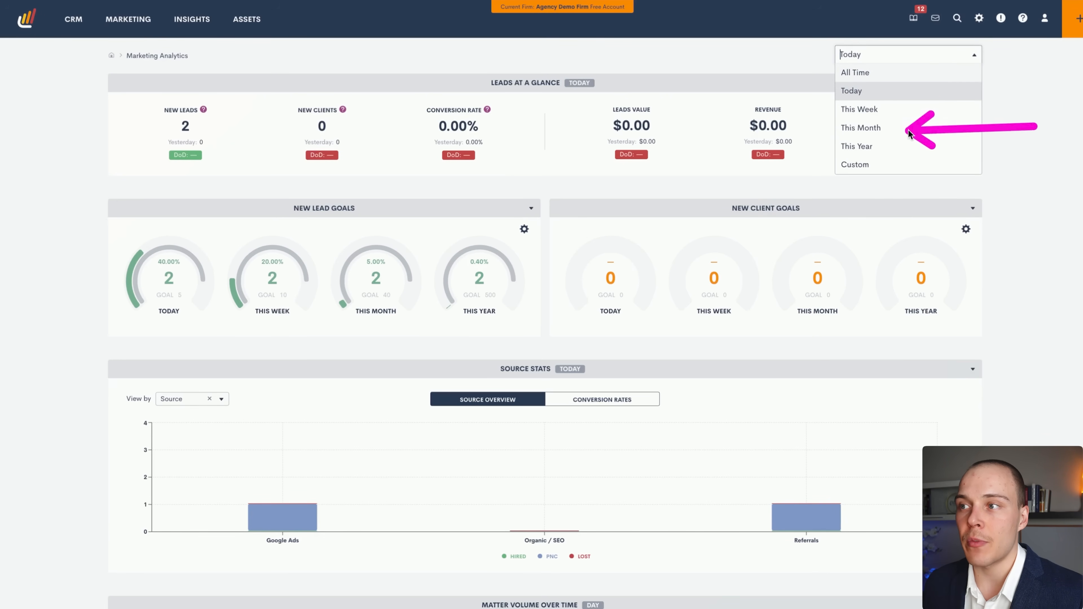
pyautogui.click(1006, 147)
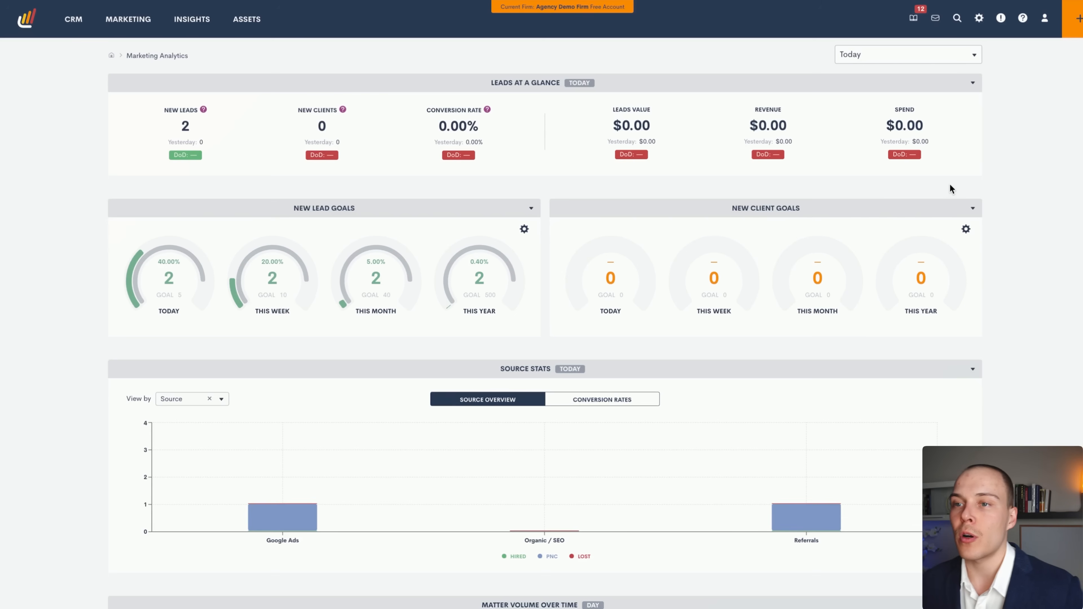
pyautogui.scroll(-1, 631, 237)
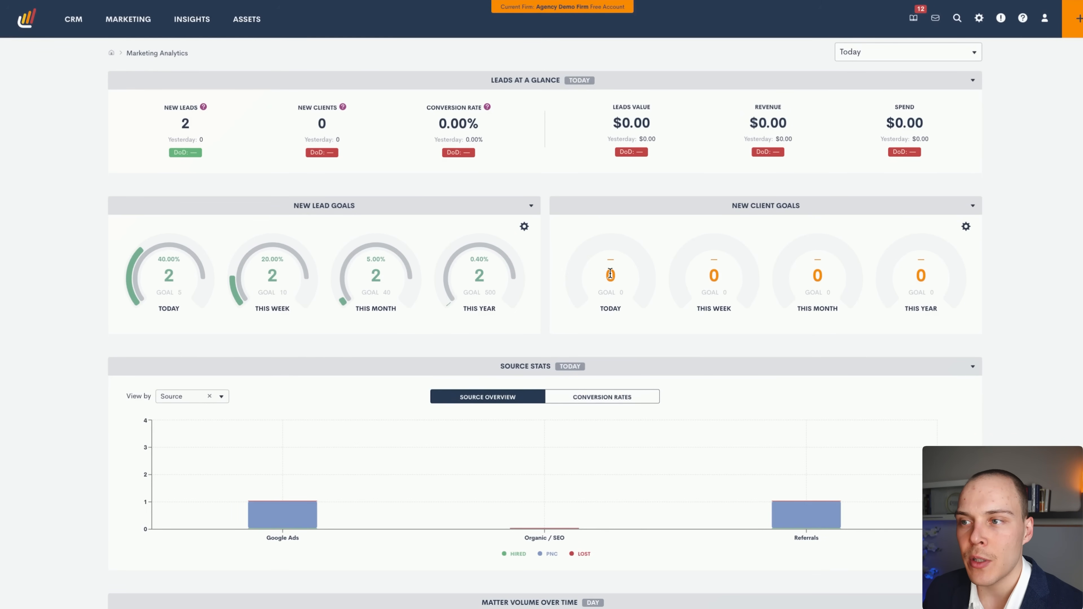
# Change the This Month new lead goal from 40 to 10 and save it.
pyautogui.click(524, 227)
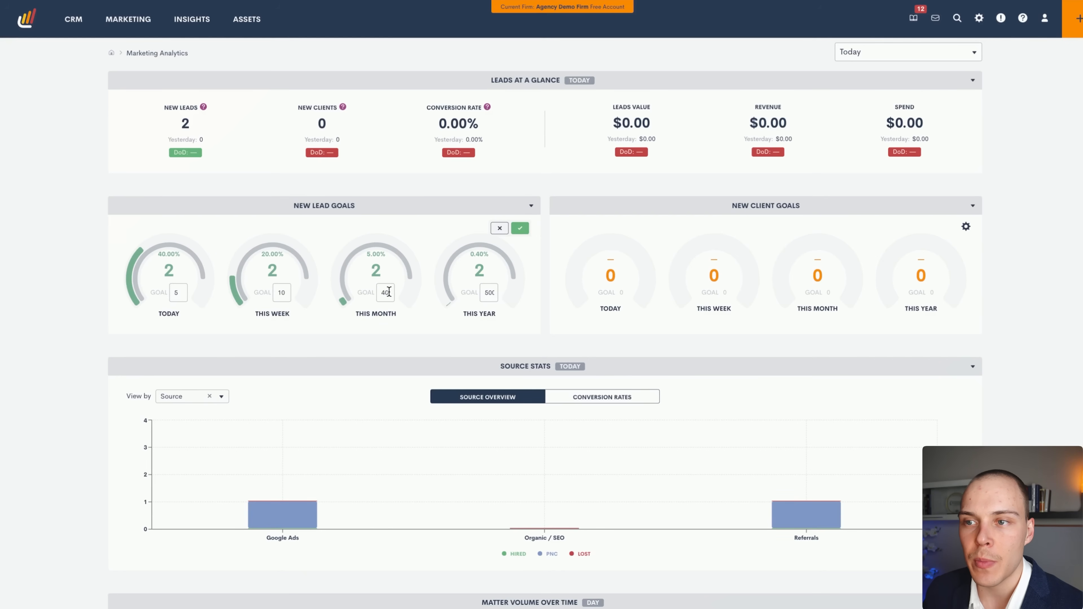
pyautogui.doubleClick(376, 293)
pyautogui.write('10')
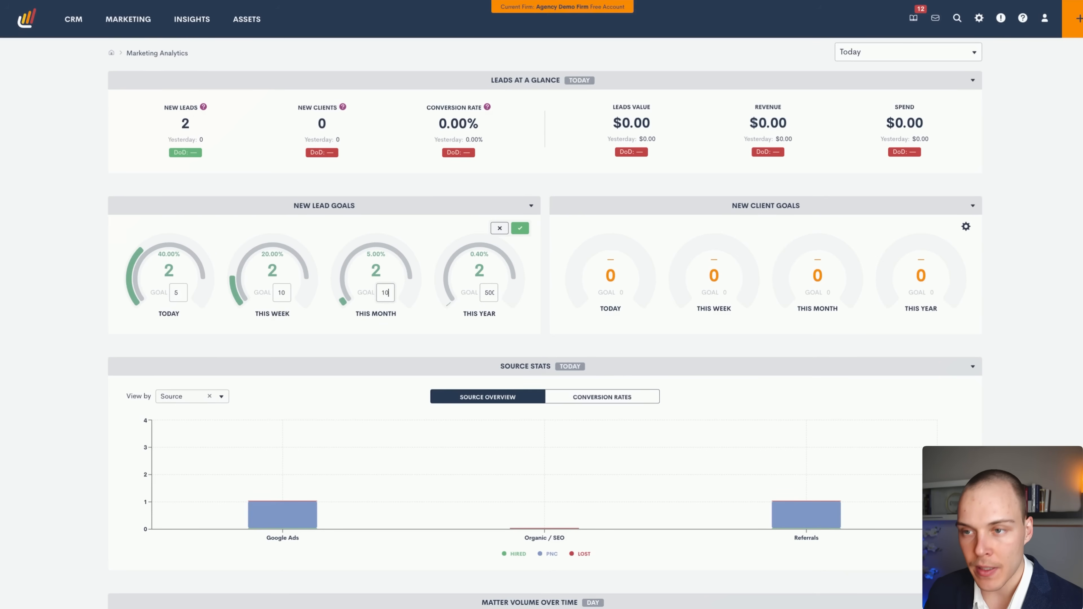
pyautogui.click(520, 228)
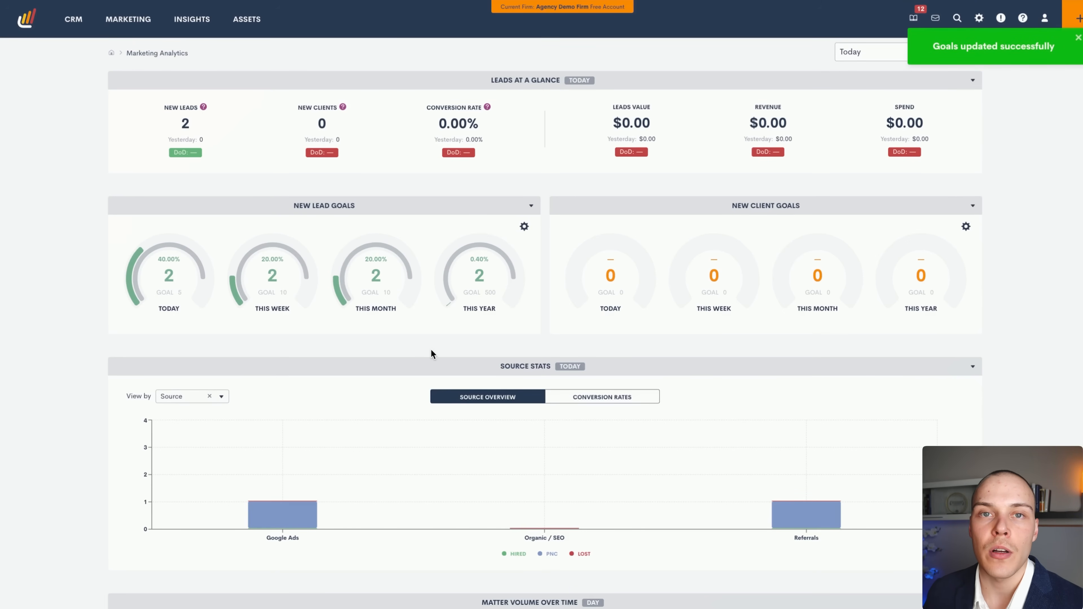
# View Source Stats by Practice Area and show each area's conversion rates.
pyautogui.scroll(-3, 422, 328)
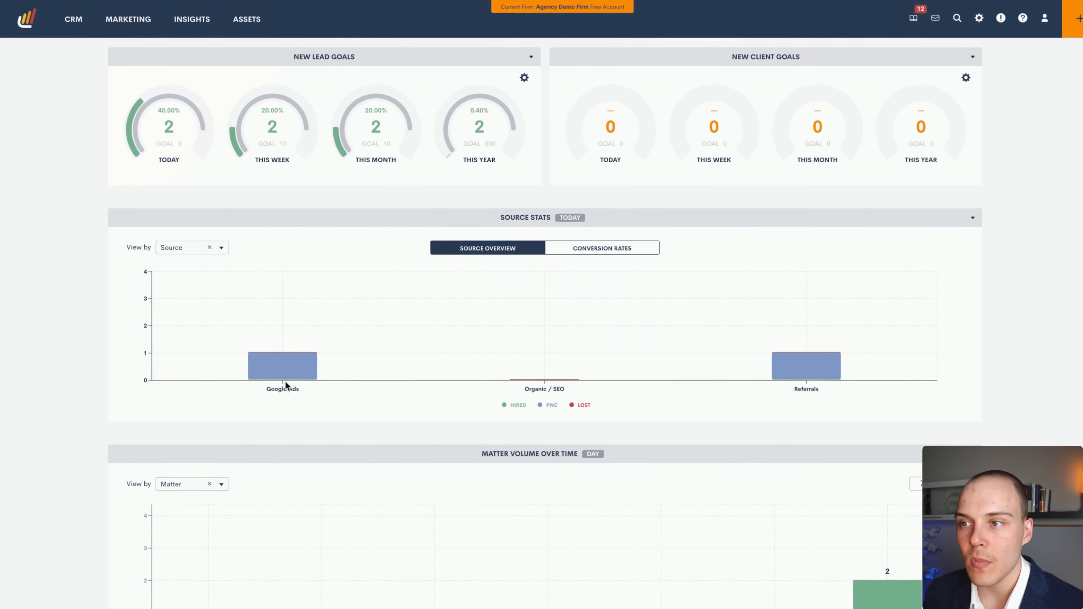
pyautogui.click(185, 247)
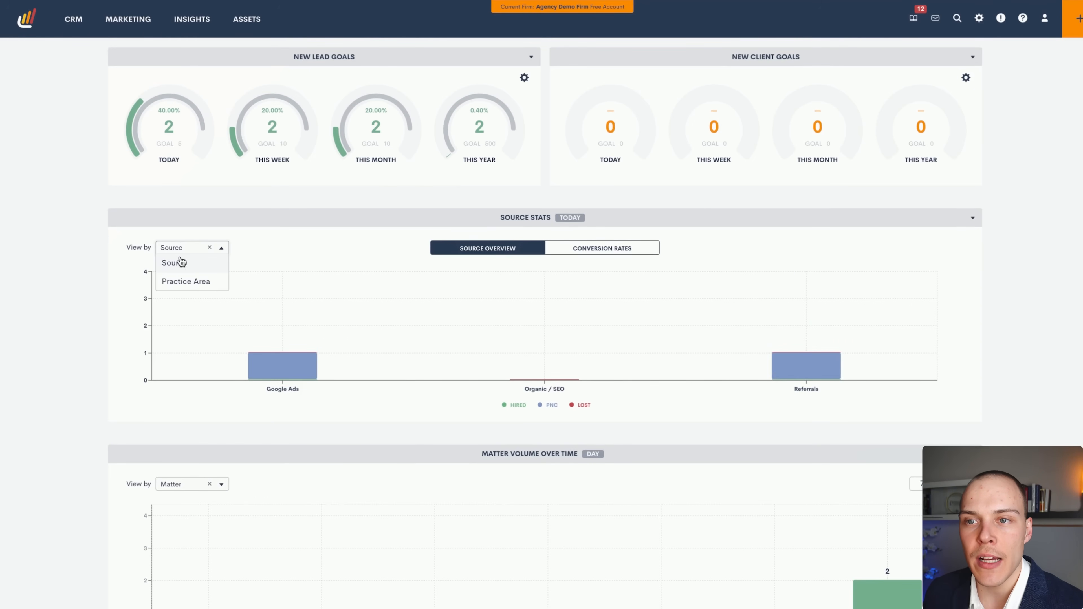
pyautogui.click(188, 282)
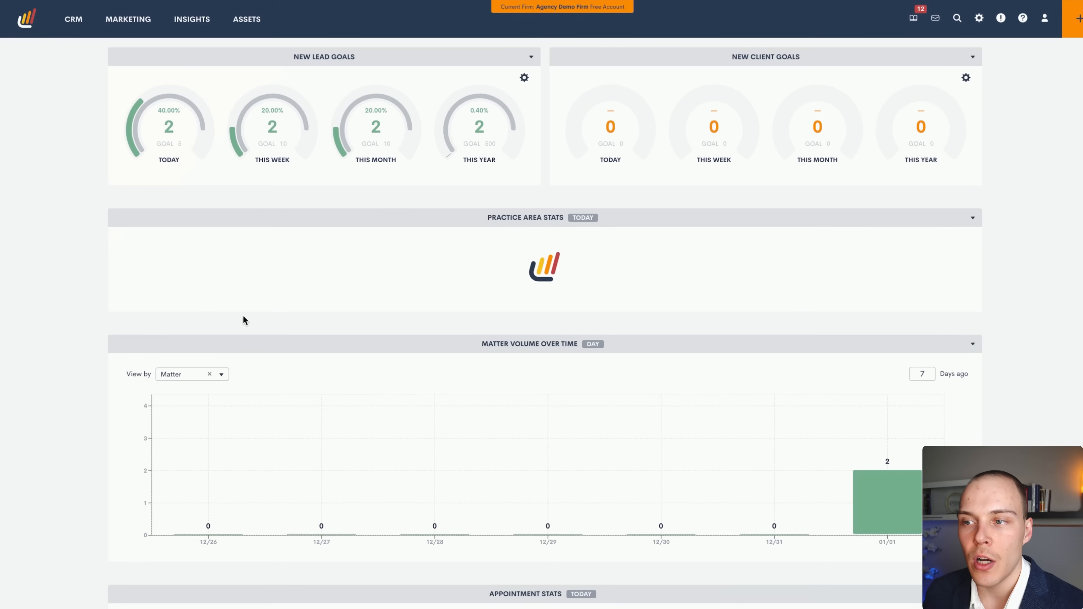
pyautogui.scroll(-2, 255, 307)
pyautogui.scroll(-1, 597, 341)
pyautogui.scroll(1, 426, 269)
pyautogui.moveTo(383, 256)
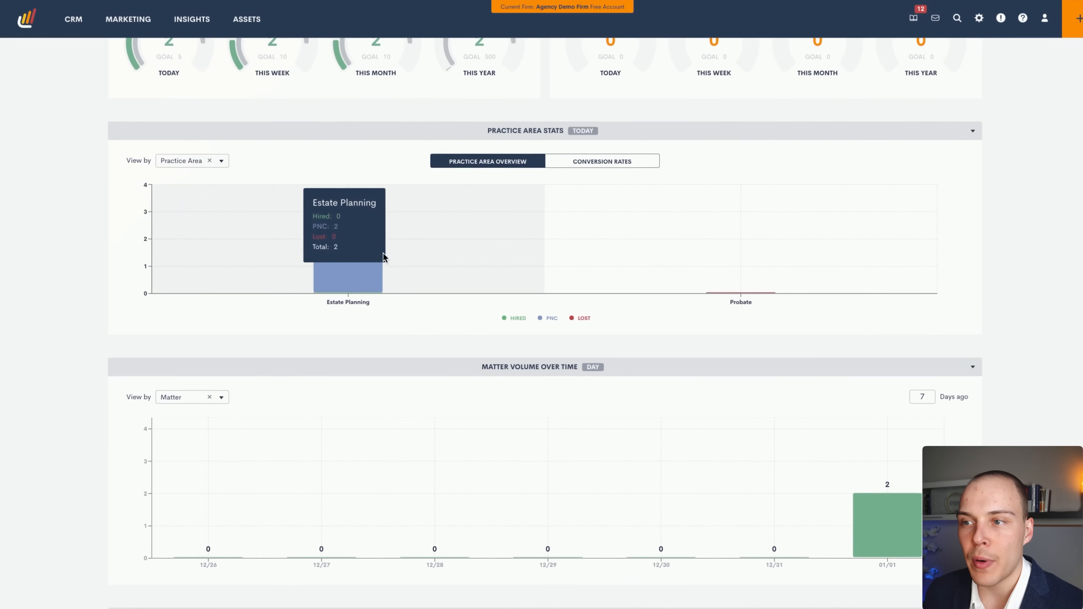
pyautogui.scroll(1, 418, 249)
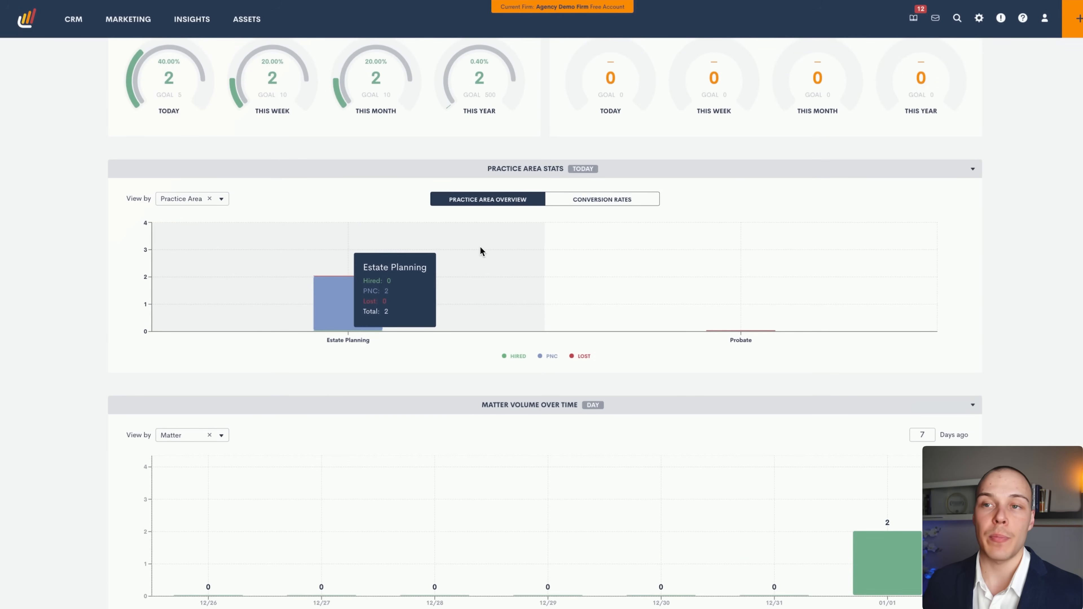
pyautogui.click(602, 200)
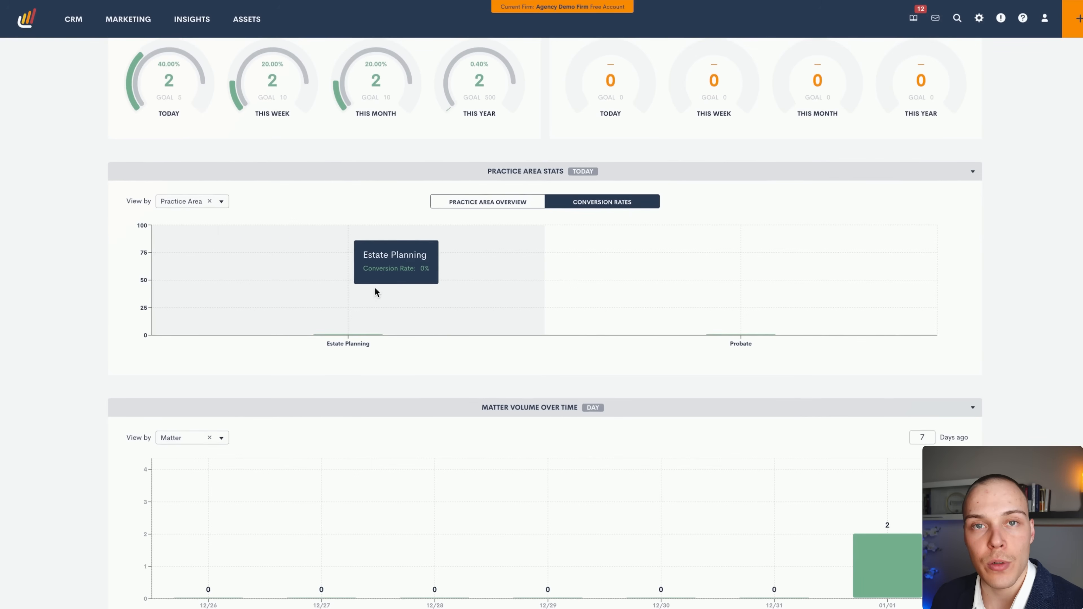
pyautogui.scroll(-6, 538, 294)
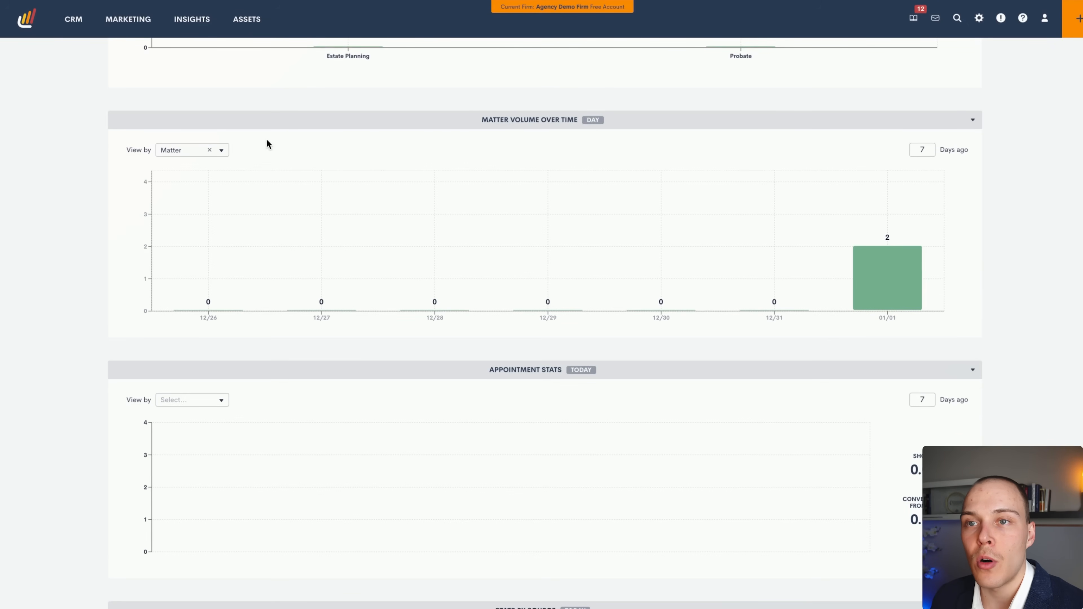
# Look over the Matter Volume breakdown choices and days-ago value without changing them.
pyautogui.click(170, 150)
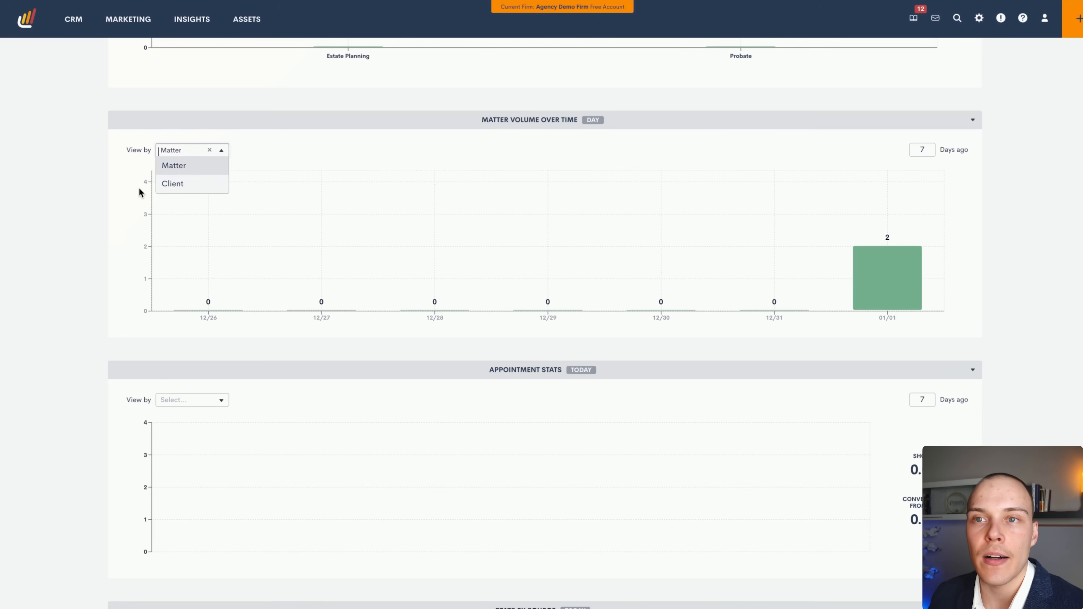
pyautogui.click(107, 193)
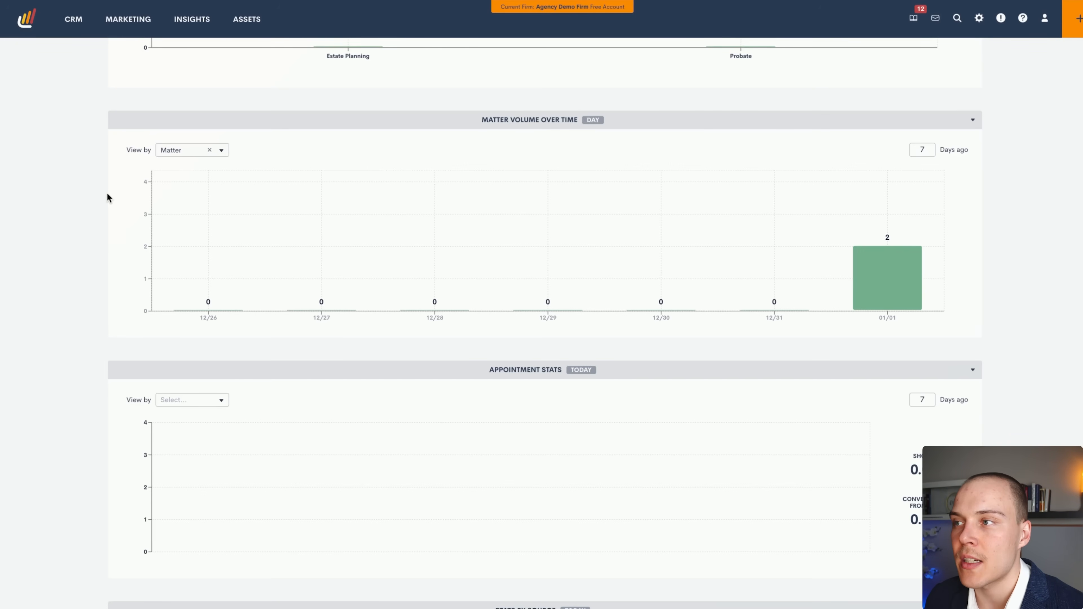
pyautogui.doubleClick(921, 150)
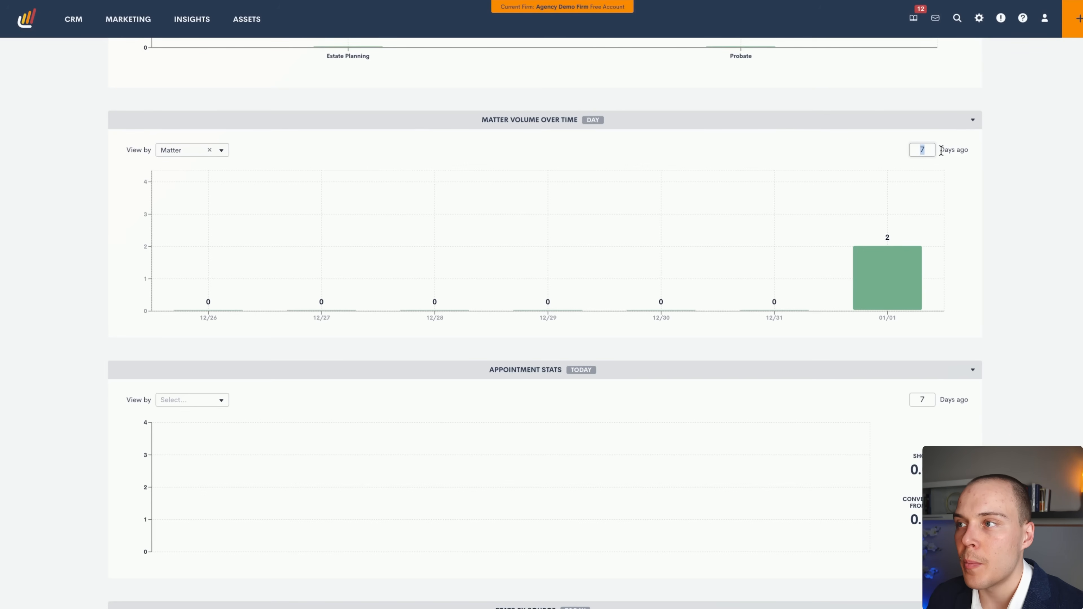
pyautogui.scroll(-4, 1003, 241)
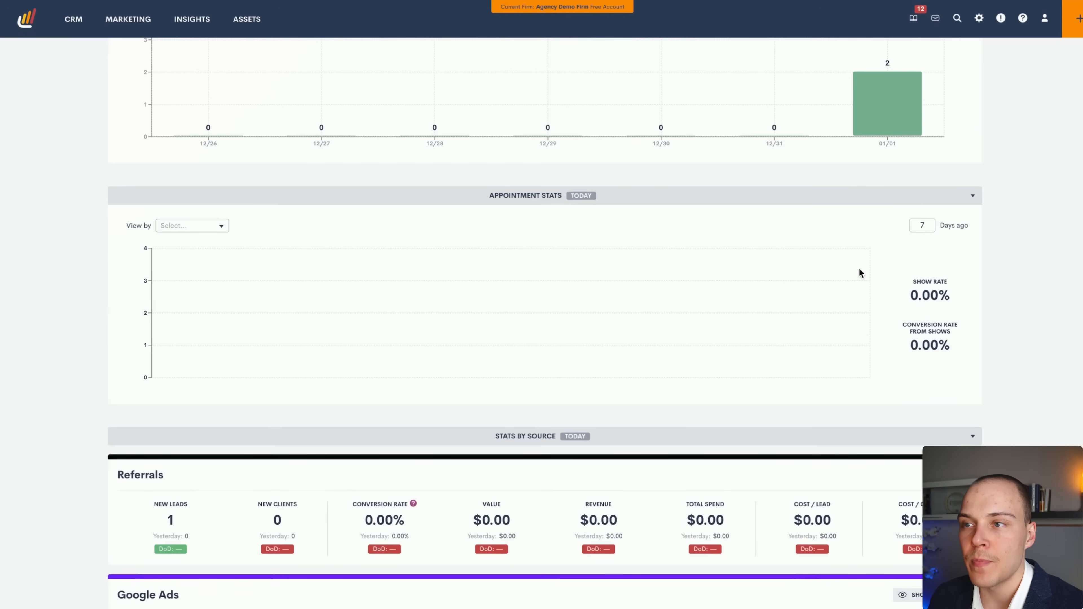
# Set Appointment Stats to Initial Consultation and review its show and conversion rates.
pyautogui.click(203, 226)
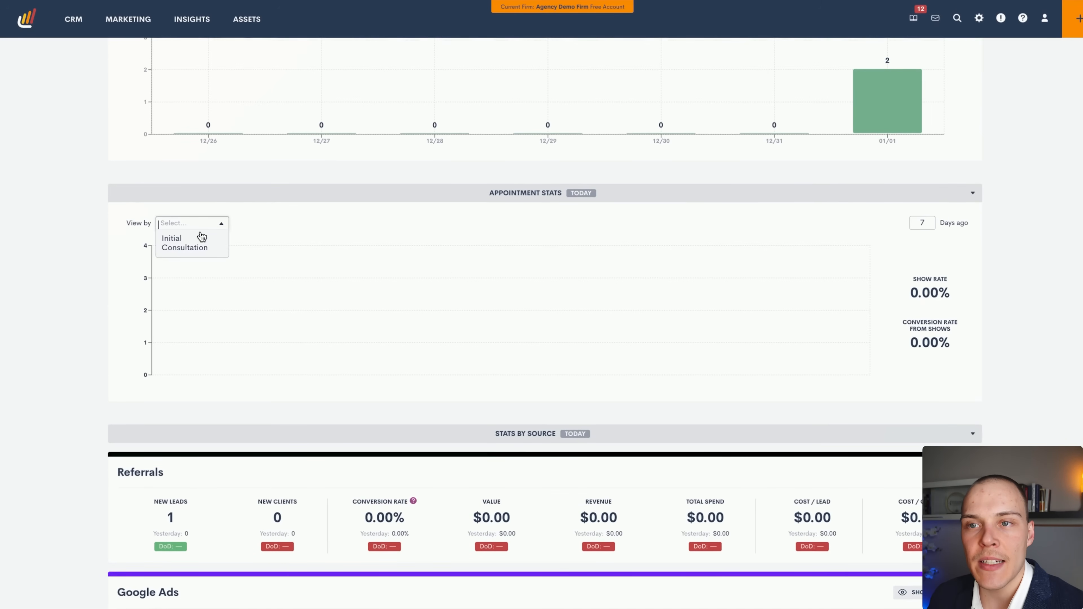
pyautogui.click(182, 249)
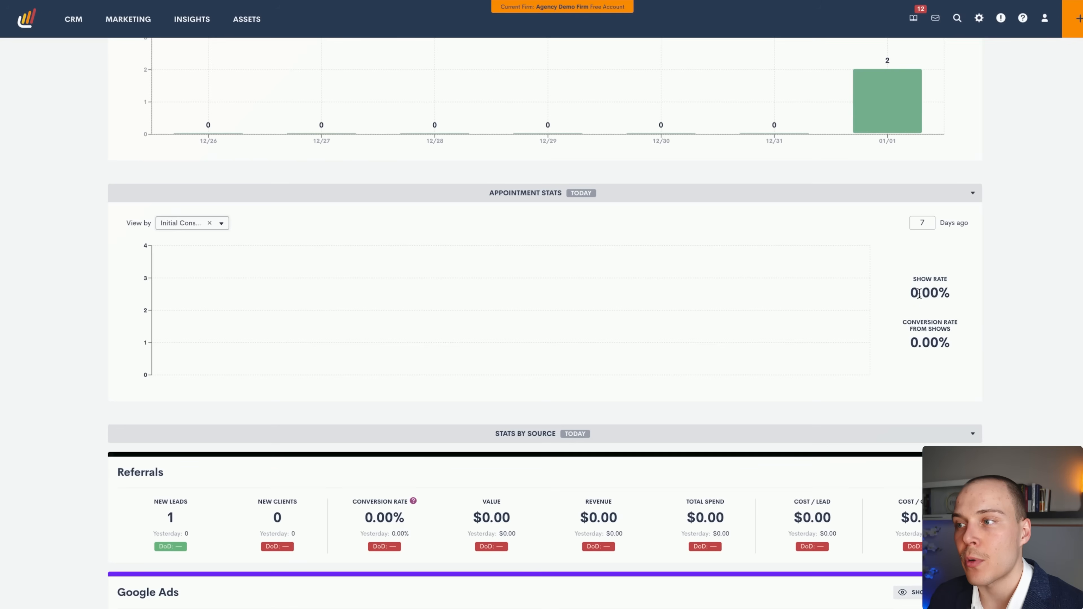
pyautogui.moveTo(907, 295); pyautogui.dragTo(955, 299)
pyautogui.moveTo(907, 325); pyautogui.dragTo(940, 343)
pyautogui.click(942, 341)
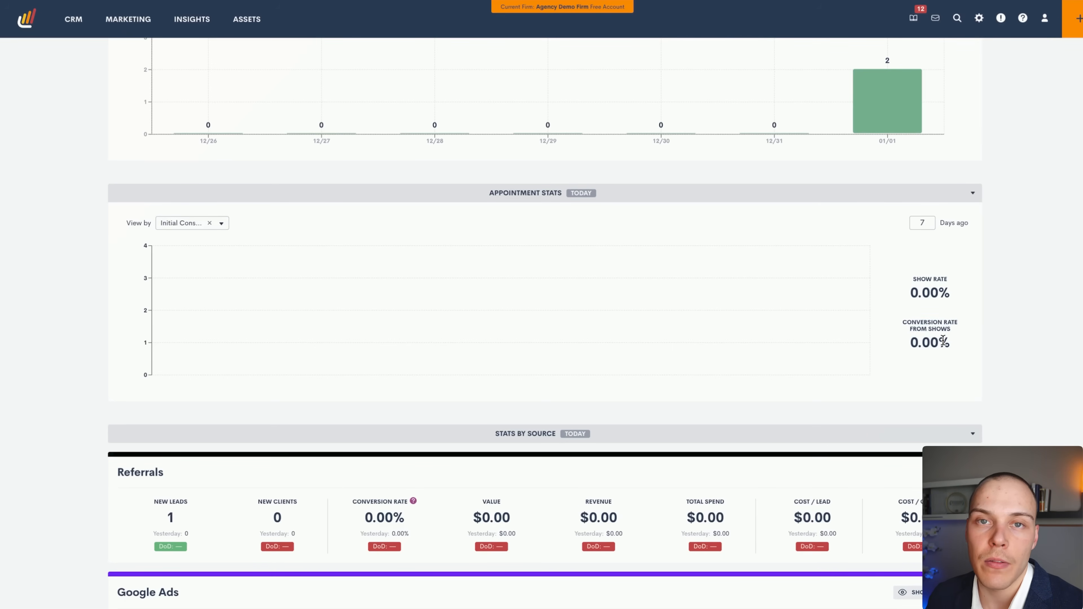
pyautogui.scroll(-3, 1001, 336)
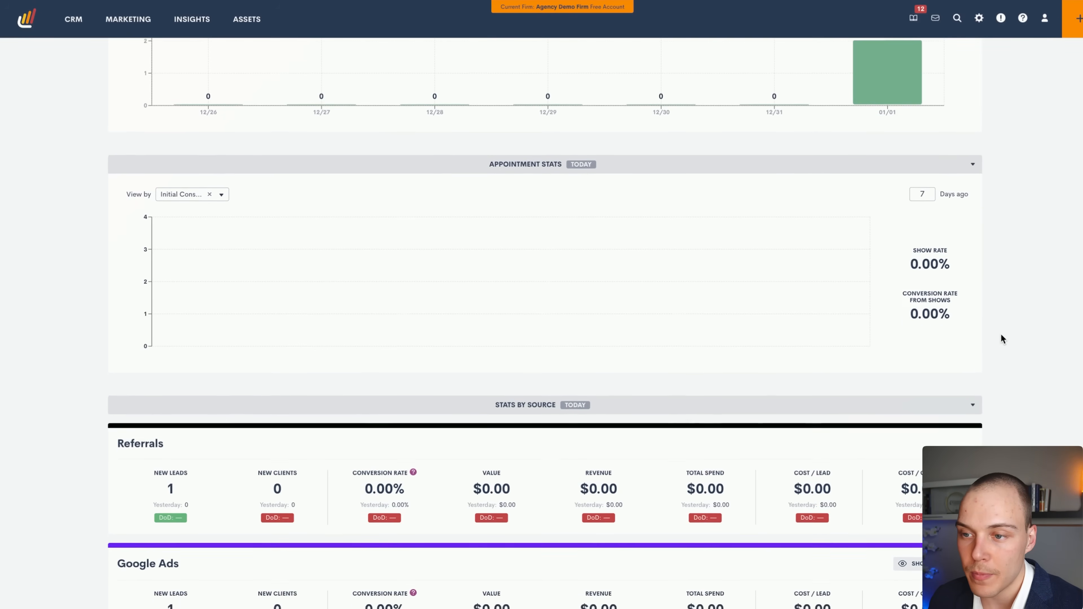
pyautogui.scroll(-3, 1001, 335)
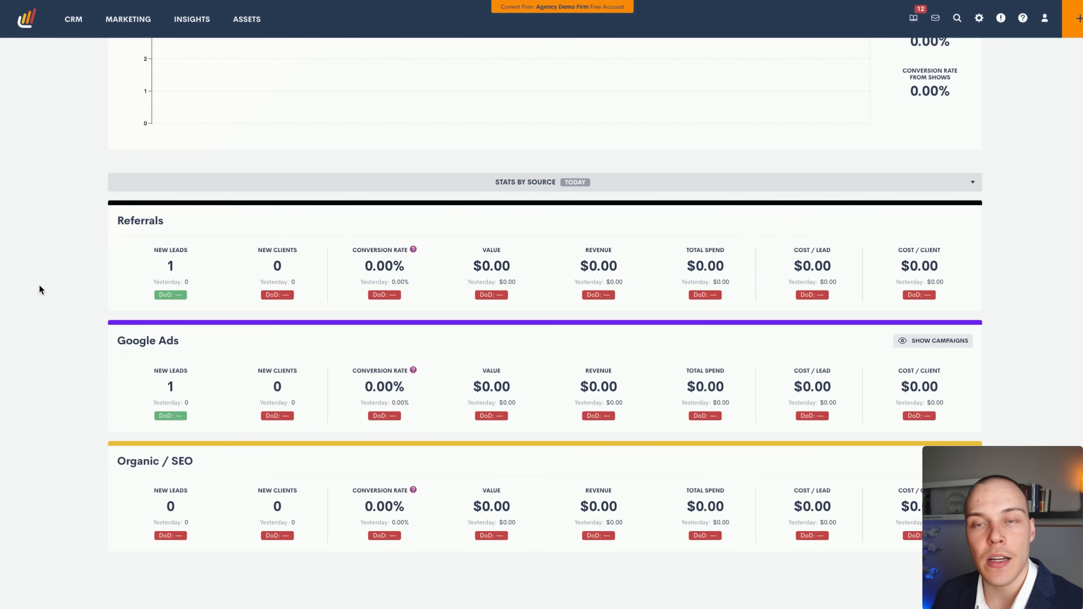
# Show Google Ads campaigns: Campaign #1 with 1 new lead today, Campaign #2 with none.
pyautogui.click(914, 344)
pyautogui.scroll(-2, 864, 377)
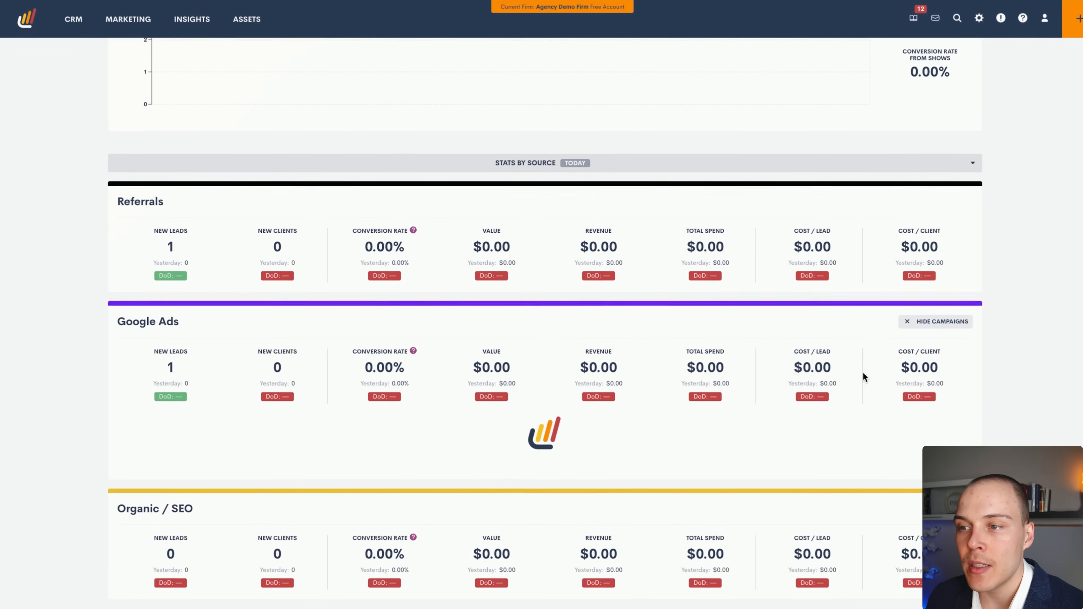
pyautogui.scroll(-3, 870, 375)
pyautogui.scroll(3, 978, 349)
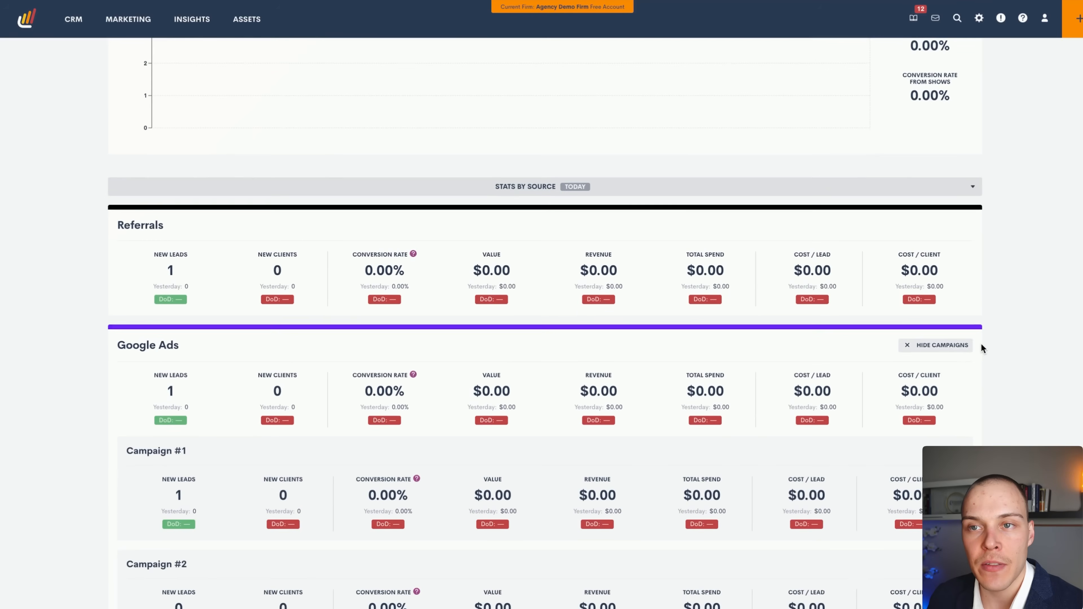
pyautogui.scroll(-3, 982, 344)
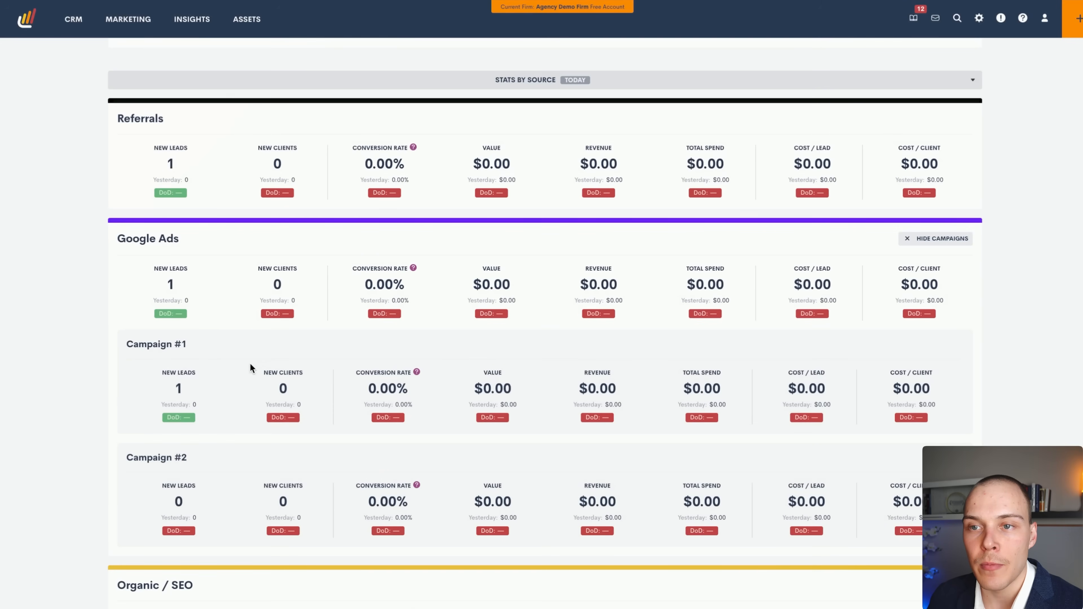
pyautogui.moveTo(251, 378)
pyautogui.mouseDown()
pyautogui.moveTo(176, 285)
pyautogui.moveTo(275, 285)
pyautogui.moveTo(314, 304)
pyautogui.moveTo(399, 283)
pyautogui.moveTo(400, 295)
pyautogui.moveTo(517, 281)
pyautogui.moveTo(684, 287)
pyautogui.moveTo(761, 303)
pyautogui.moveTo(916, 285)
pyautogui.moveTo(907, 289)
pyautogui.mouseUp()
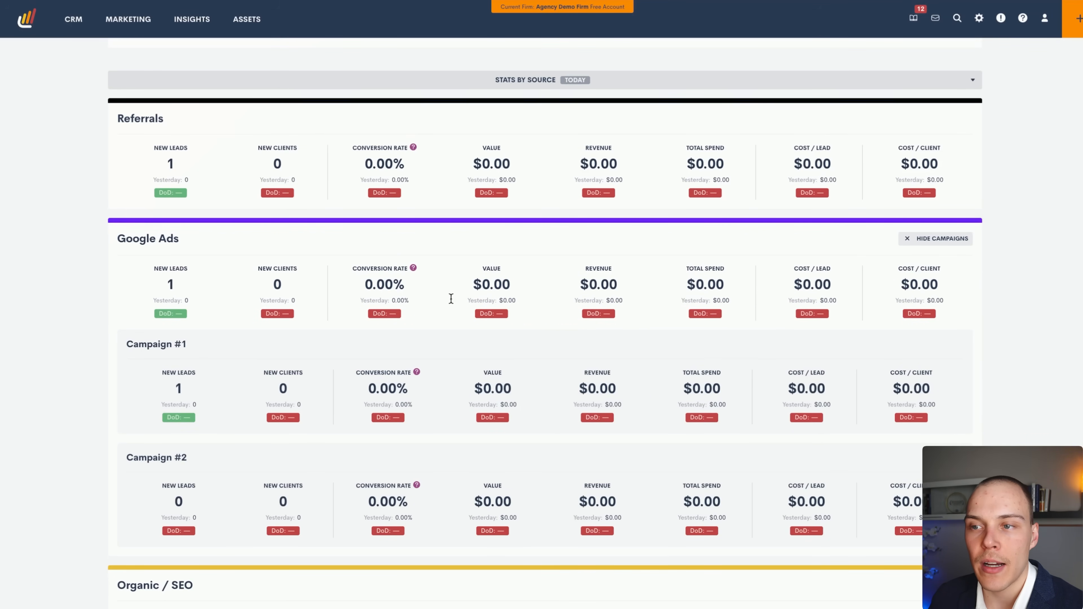
pyautogui.scroll(-1, 346, 230)
pyautogui.scroll(-2, 217, 333)
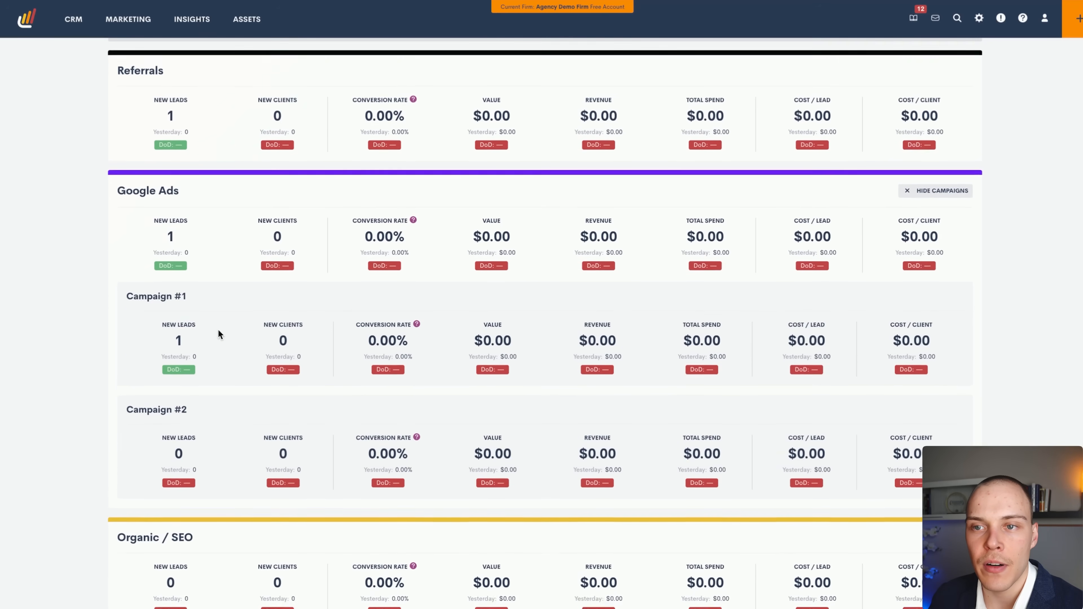
pyautogui.moveTo(321, 434)
pyautogui.mouseDown()
pyautogui.moveTo(203, 301)
pyautogui.moveTo(205, 157)
pyautogui.moveTo(213, 326)
pyautogui.moveTo(174, 192)
pyautogui.moveTo(686, 222)
pyautogui.moveTo(346, 140)
pyautogui.moveTo(331, 177)
pyautogui.moveTo(332, 300)
pyautogui.moveTo(219, 253)
pyautogui.moveTo(281, 314)
pyautogui.moveTo(285, 406)
pyautogui.moveTo(150, 363)
pyautogui.moveTo(158, 386)
pyautogui.mouseUp()
pyautogui.scroll(4, 490, 376)
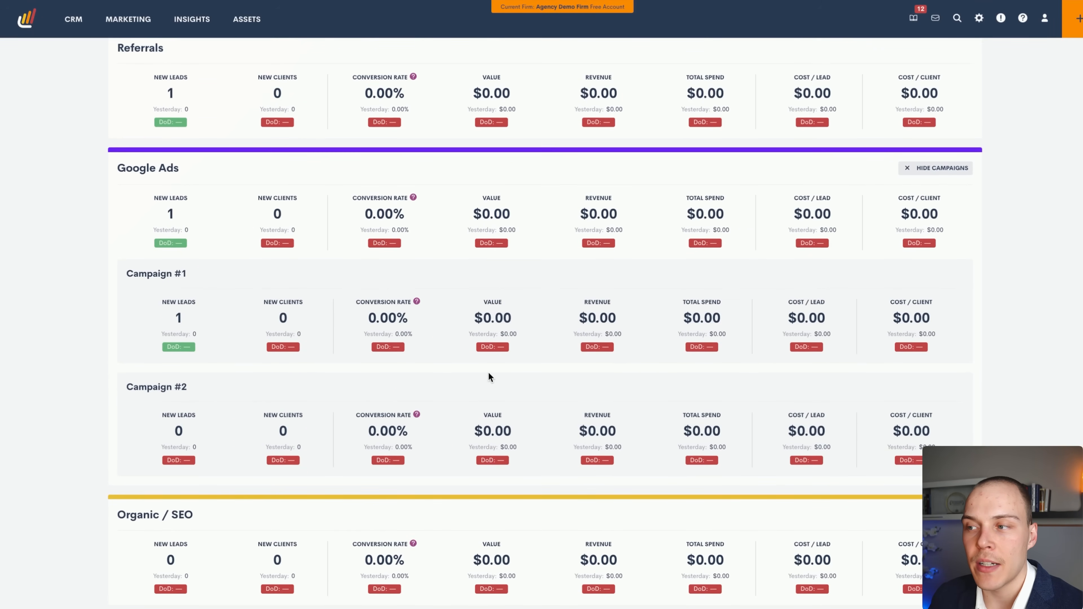
pyautogui.scroll(-4, 494, 356)
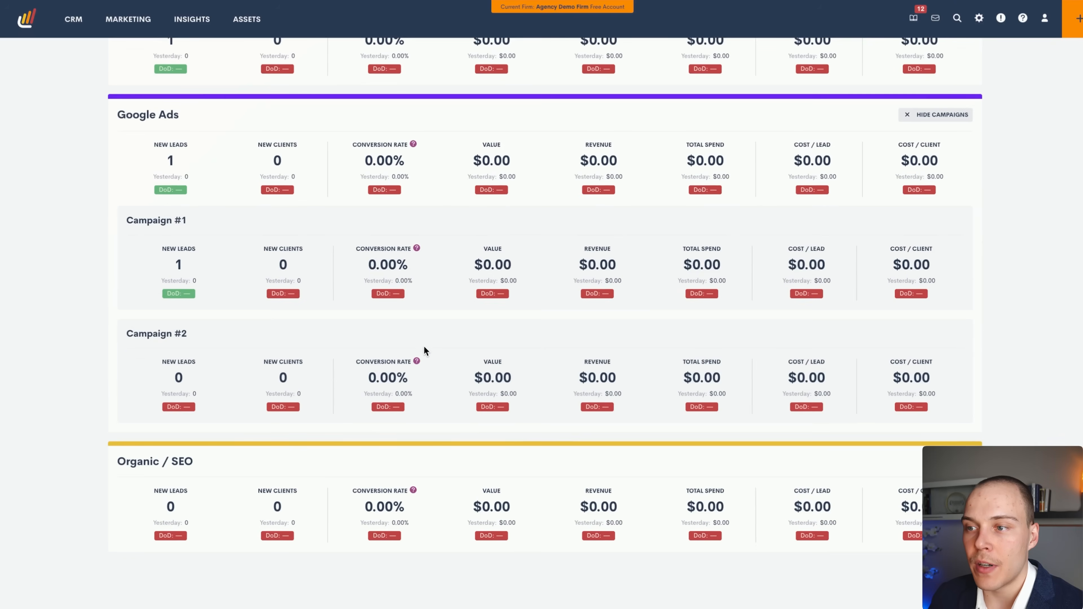
pyautogui.scroll(15, 424, 346)
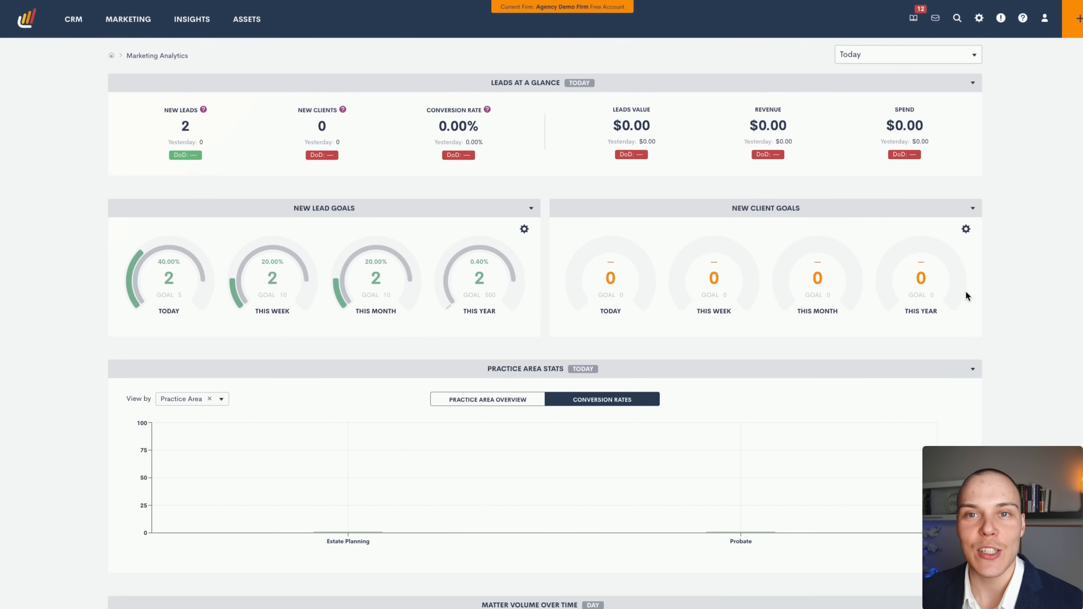
# Collapse and re-expand the Leads at a Glance section.
pyautogui.click(886, 86)
pyautogui.click(866, 88)
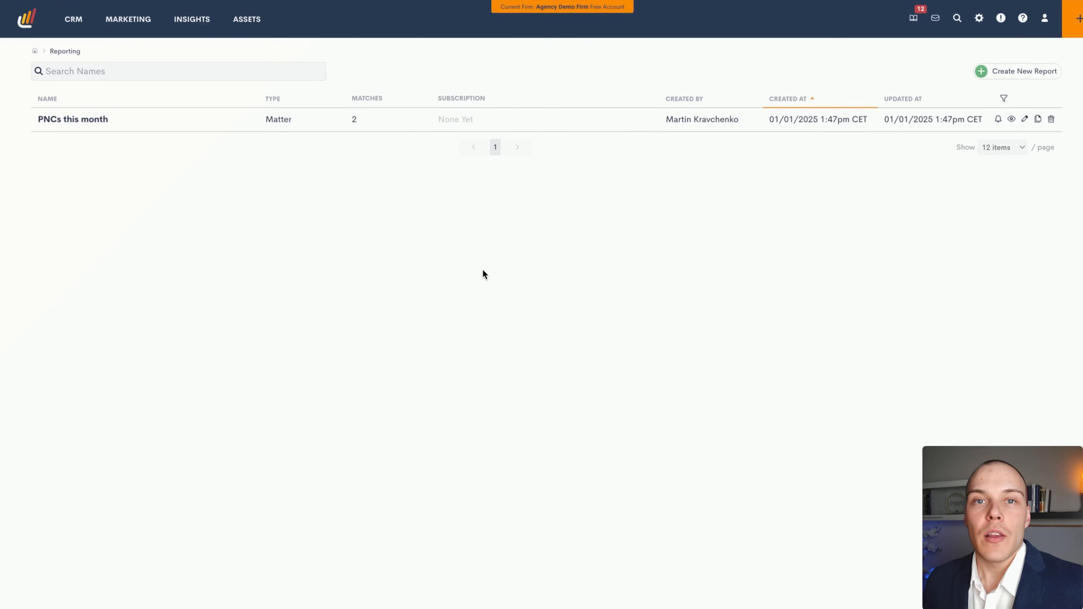
# Open the PNCs this month report for editing and look over its column fields.
pyautogui.moveTo(195, 23)
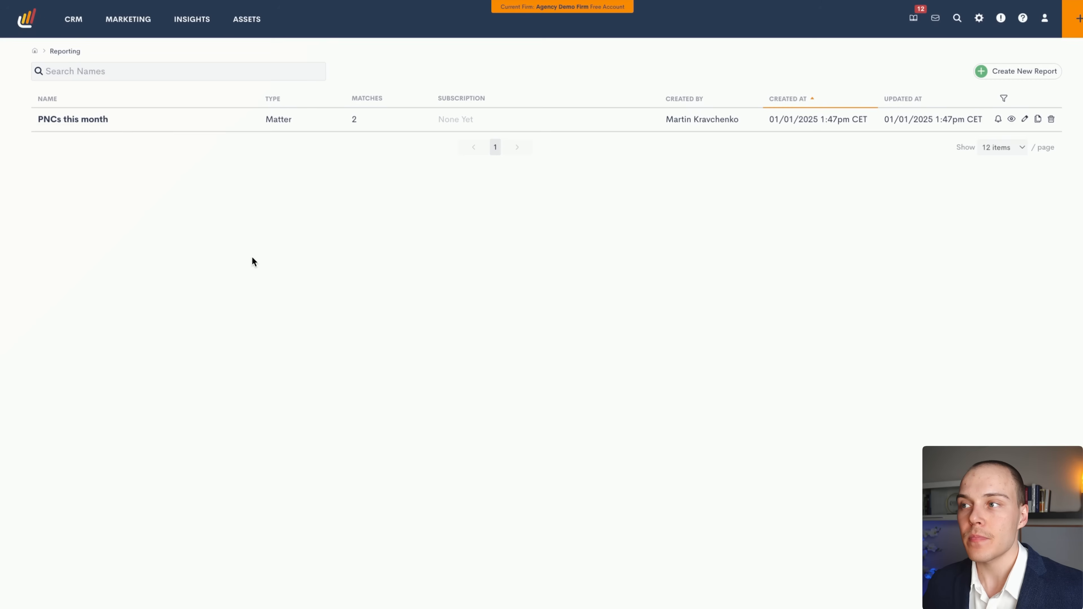
pyautogui.click(89, 119)
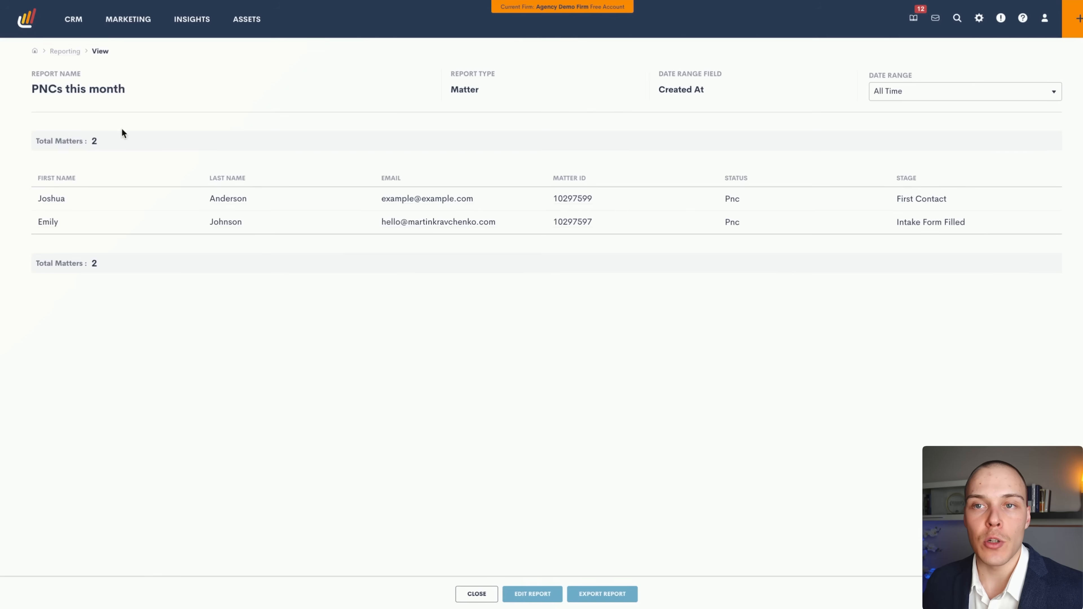
pyautogui.click(522, 595)
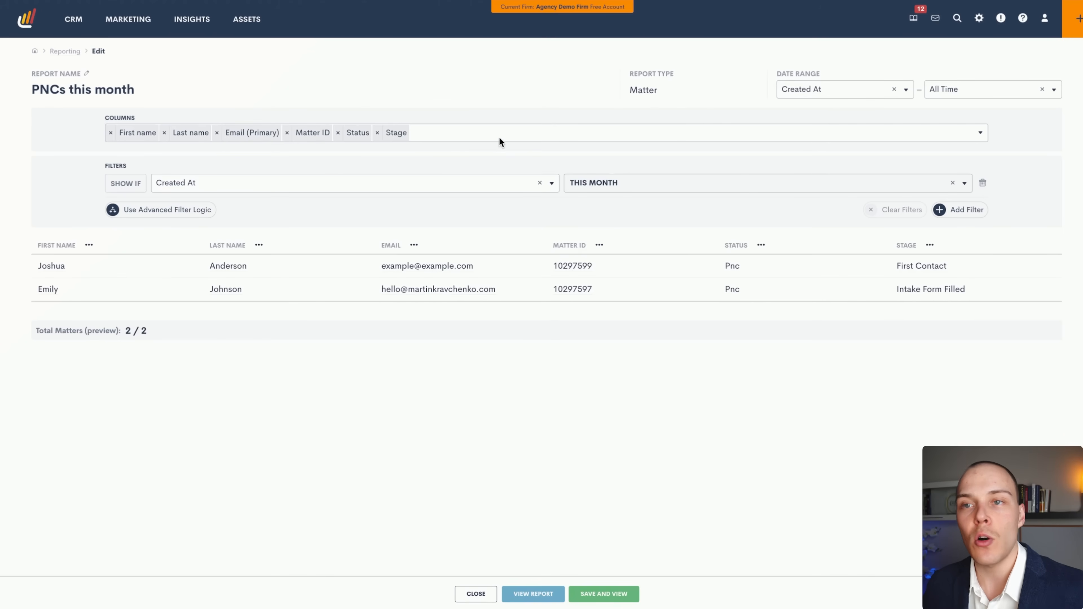
pyautogui.click(491, 135)
pyautogui.click(478, 104)
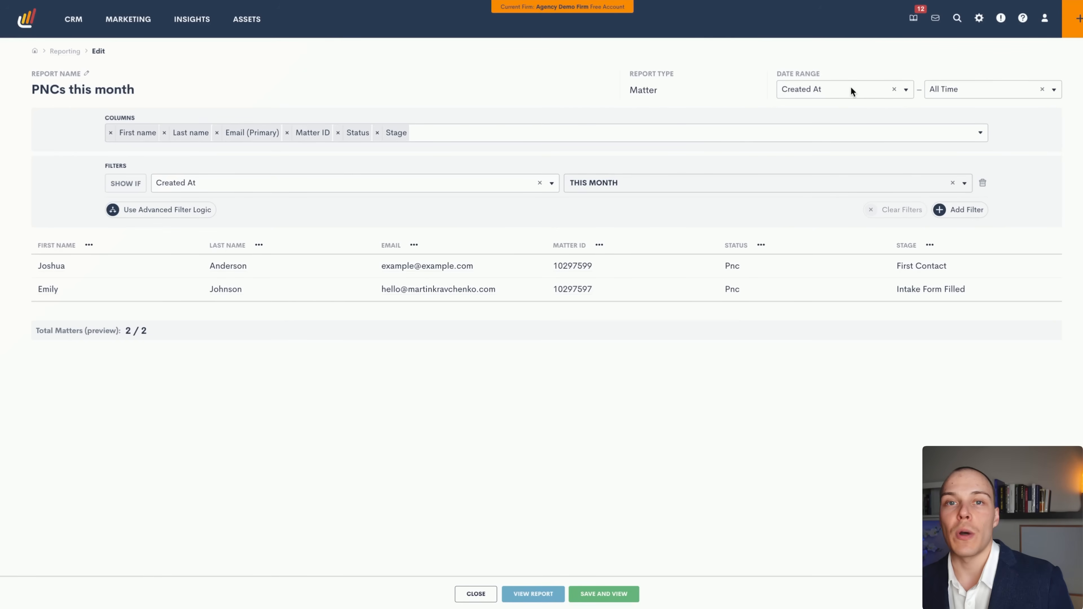
# Limit the report's date range to This Month and view the report.
pyautogui.click(947, 89)
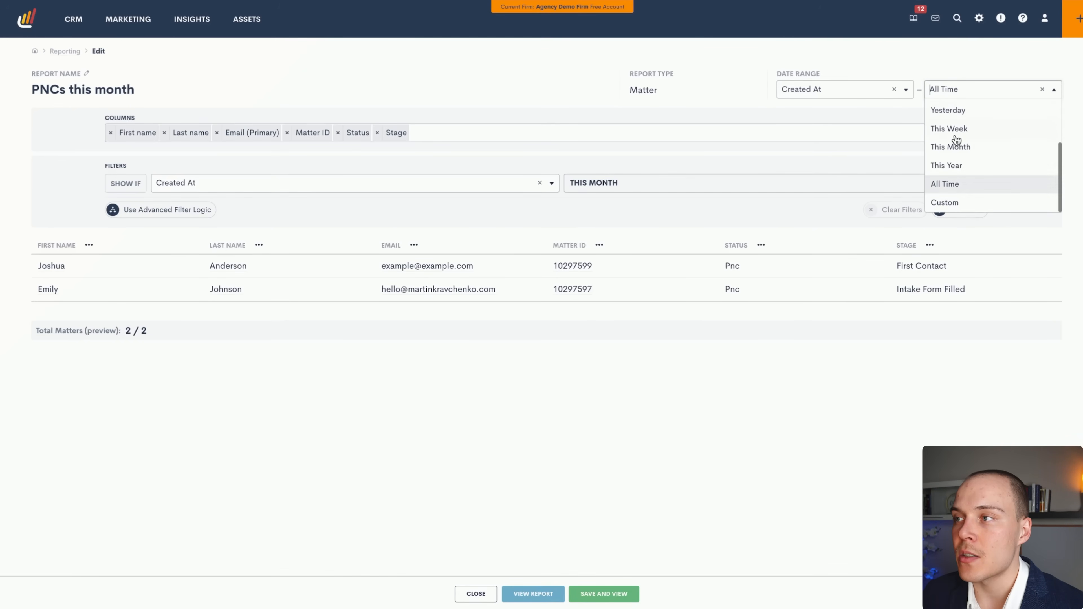
pyautogui.click(957, 146)
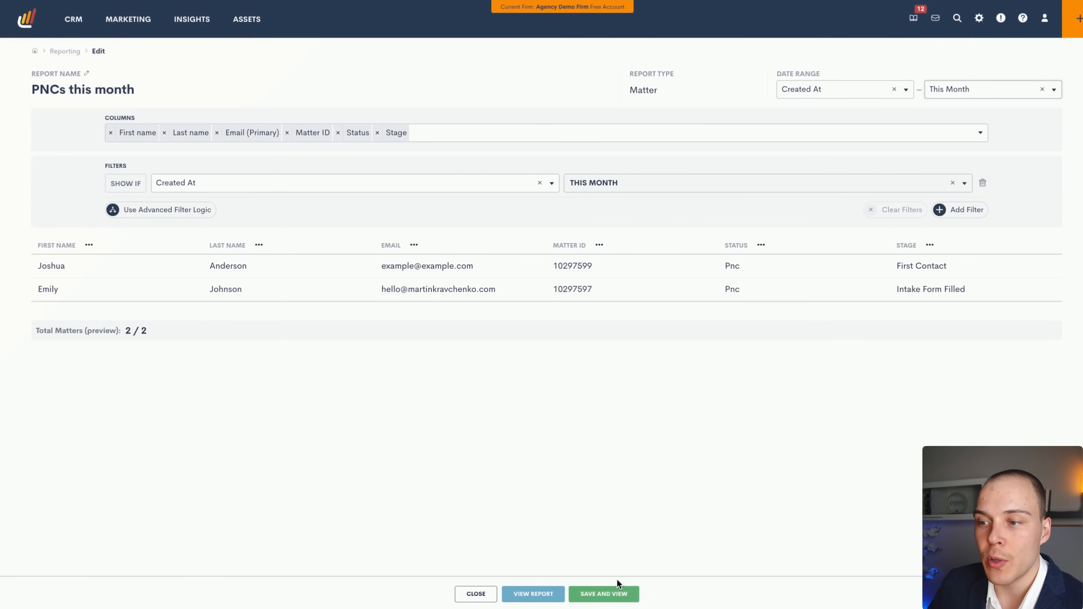
pyautogui.click(545, 597)
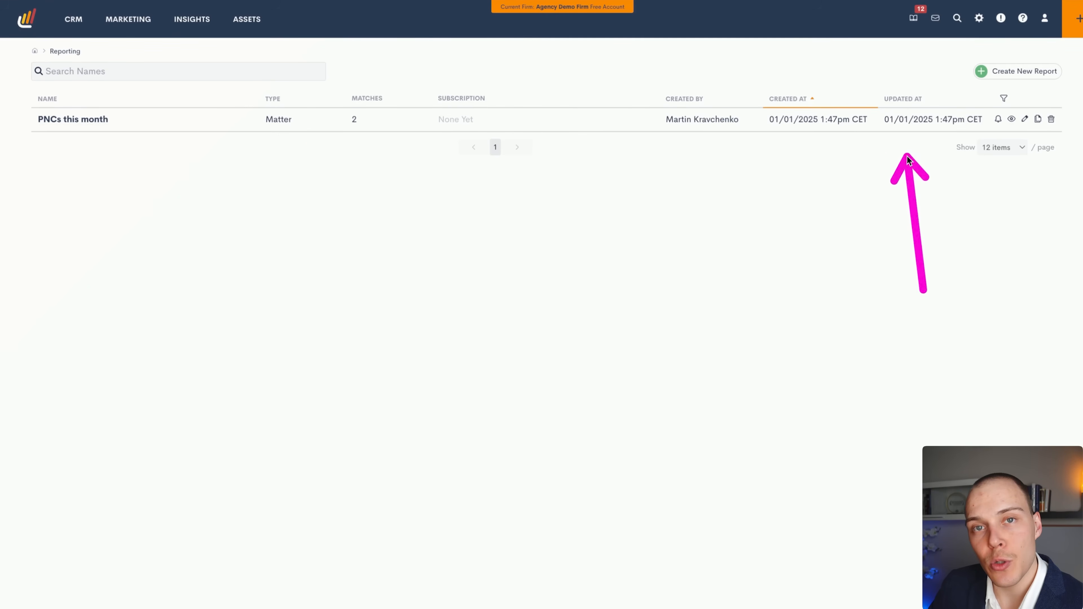
# Start a subscription on the PNCs this month report and add a recipient.
pyautogui.click(997, 123)
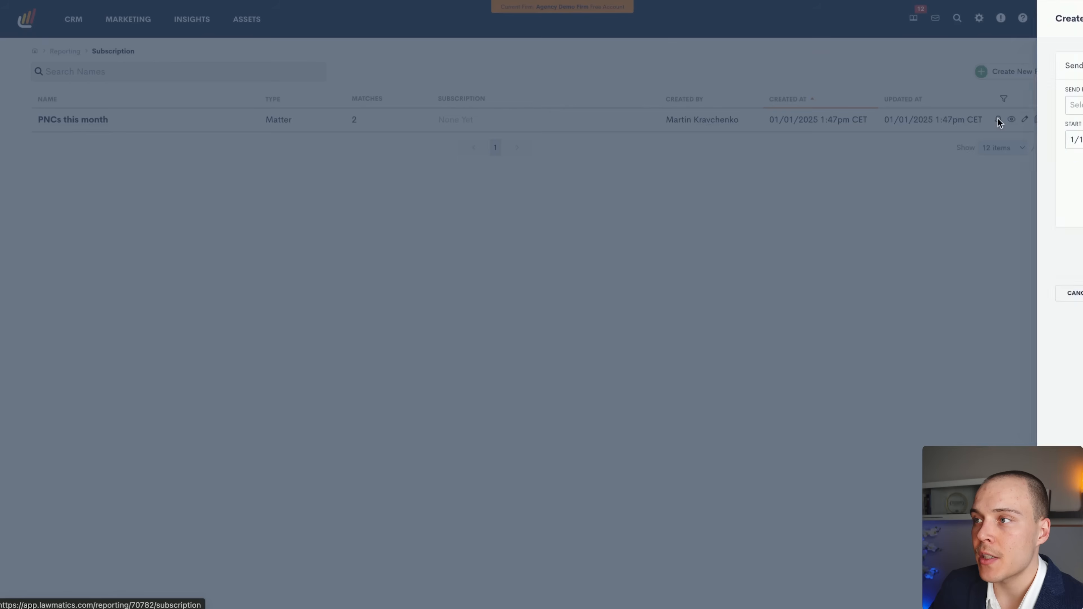
pyautogui.click(749, 104)
pyautogui.click(743, 142)
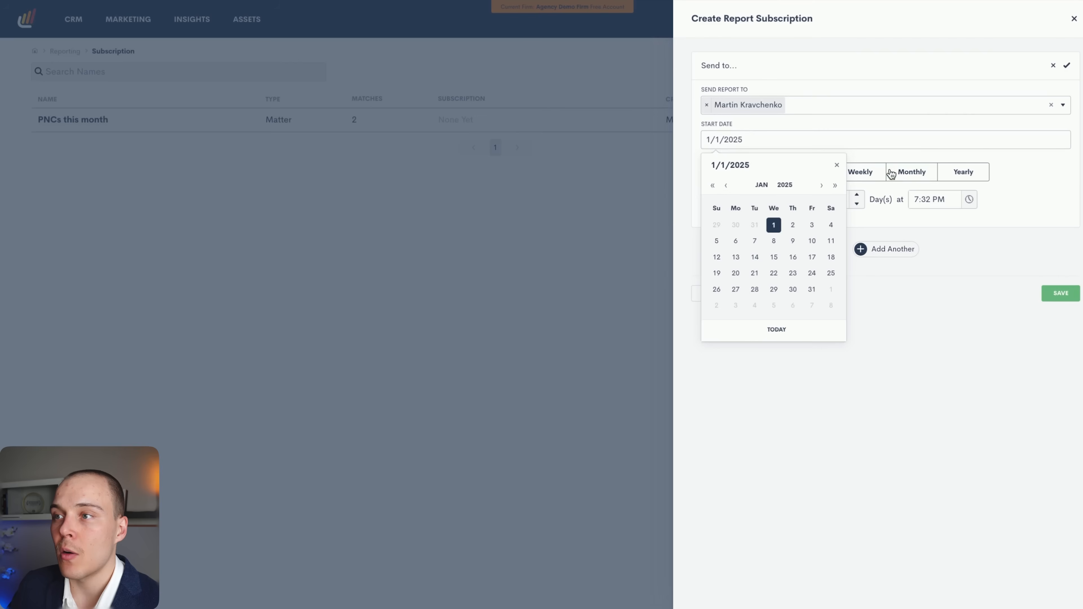
pyautogui.click(895, 193)
# Set the subscription to repeat Daily, confirm it, and close the subscription panel.
pyautogui.click(864, 172)
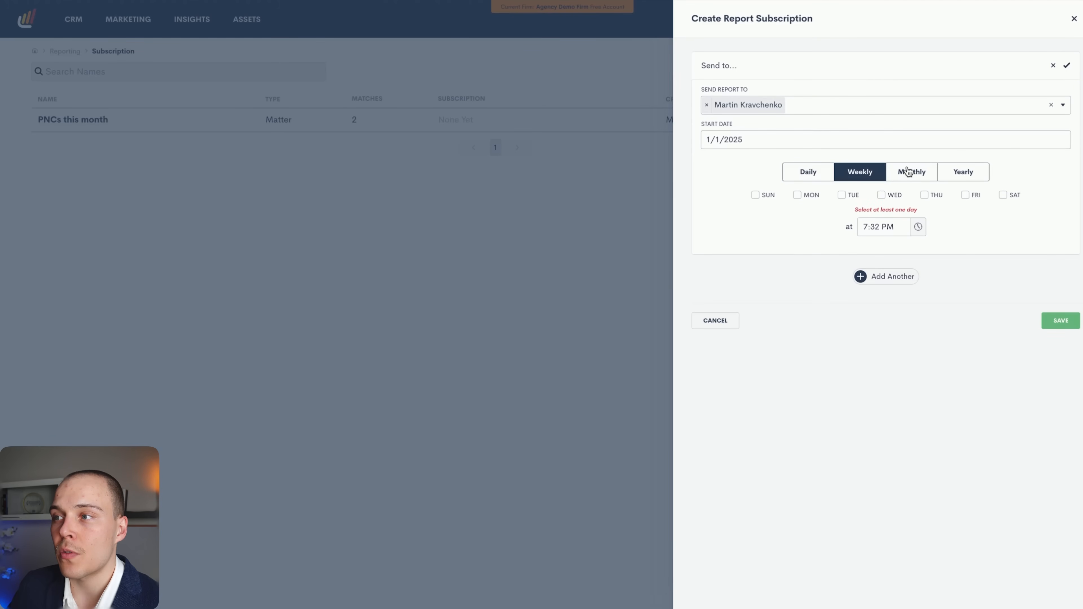
pyautogui.click(903, 174)
pyautogui.click(962, 171)
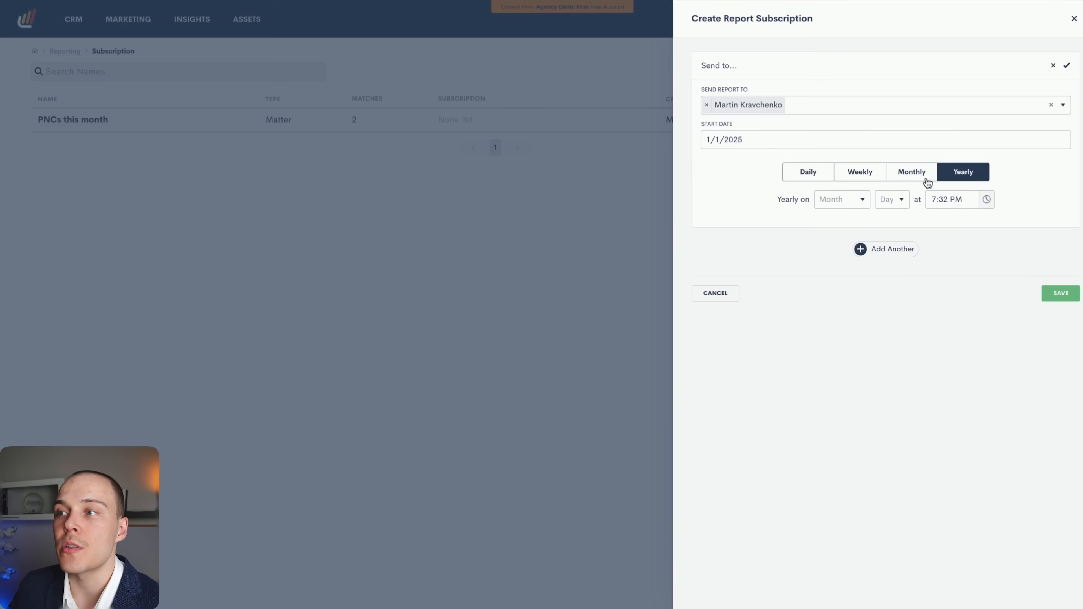
pyautogui.click(890, 258)
pyautogui.click(807, 172)
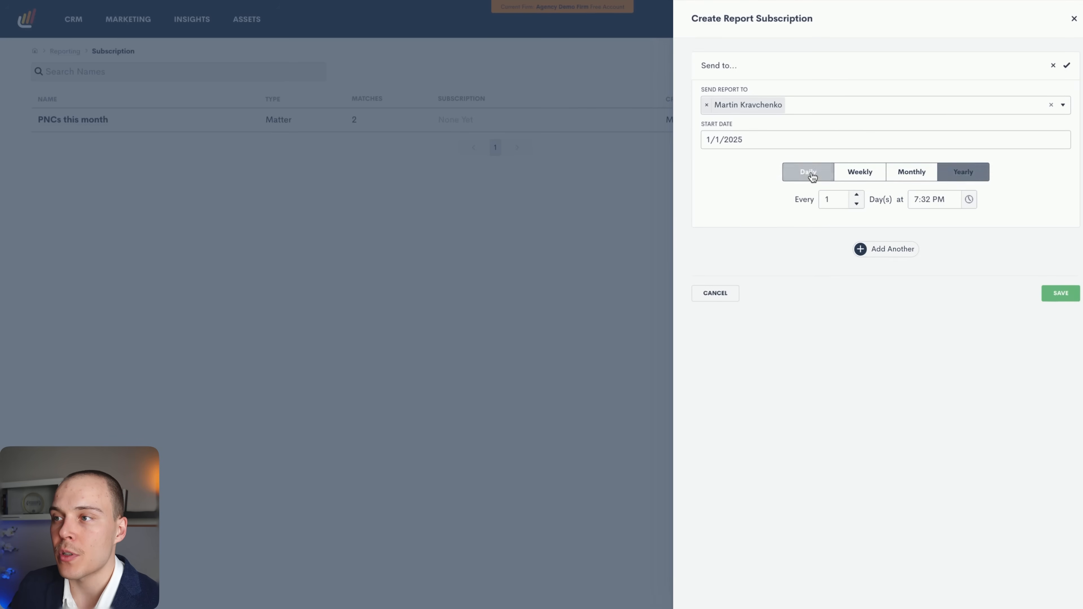
pyautogui.click(882, 252)
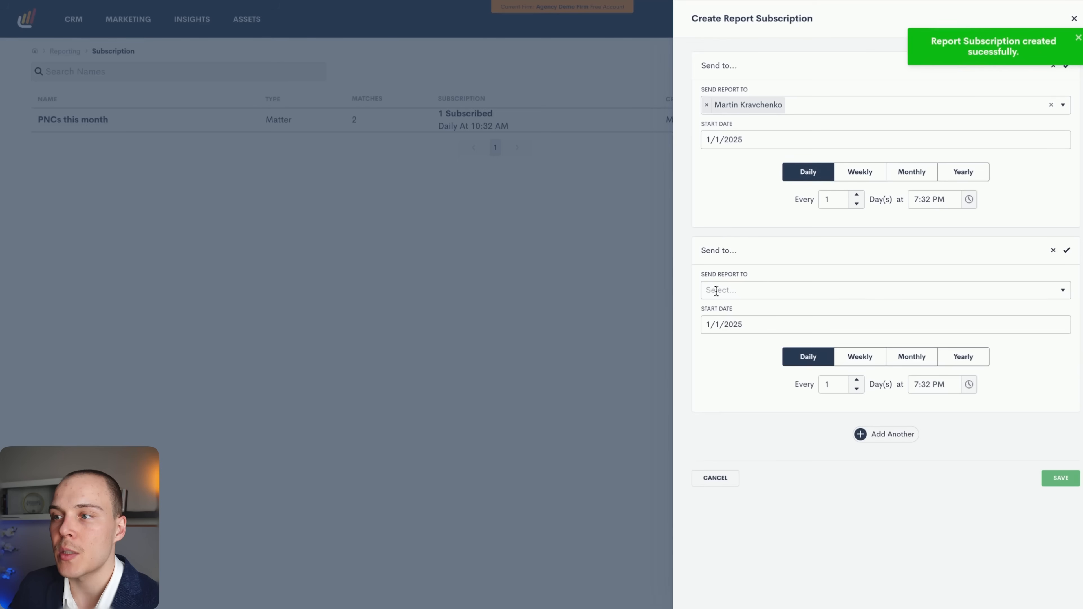
pyautogui.click(720, 290)
pyautogui.click(733, 258)
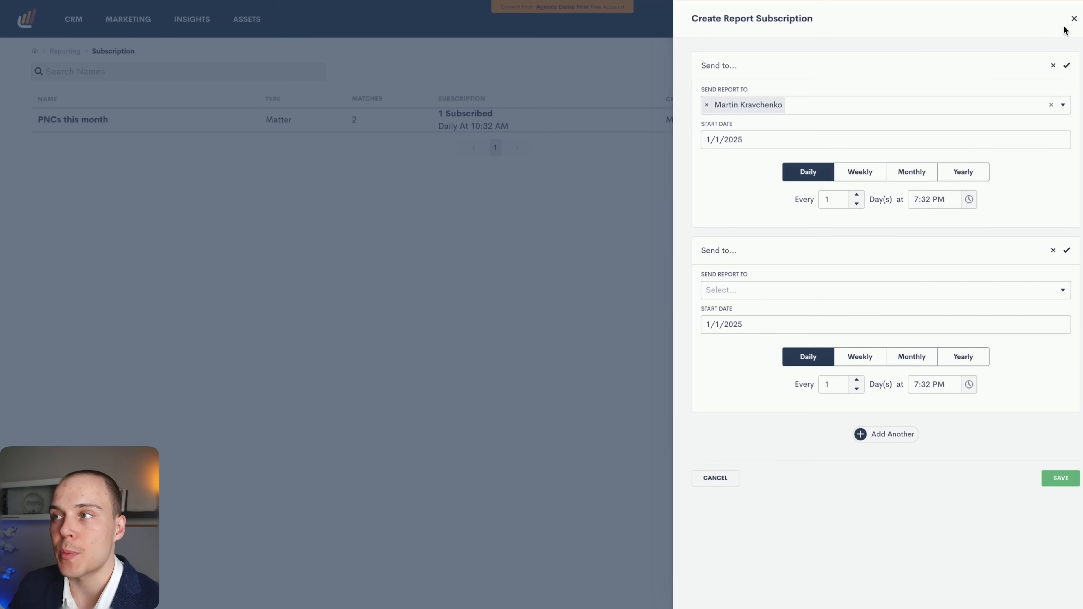
pyautogui.click(1073, 18)
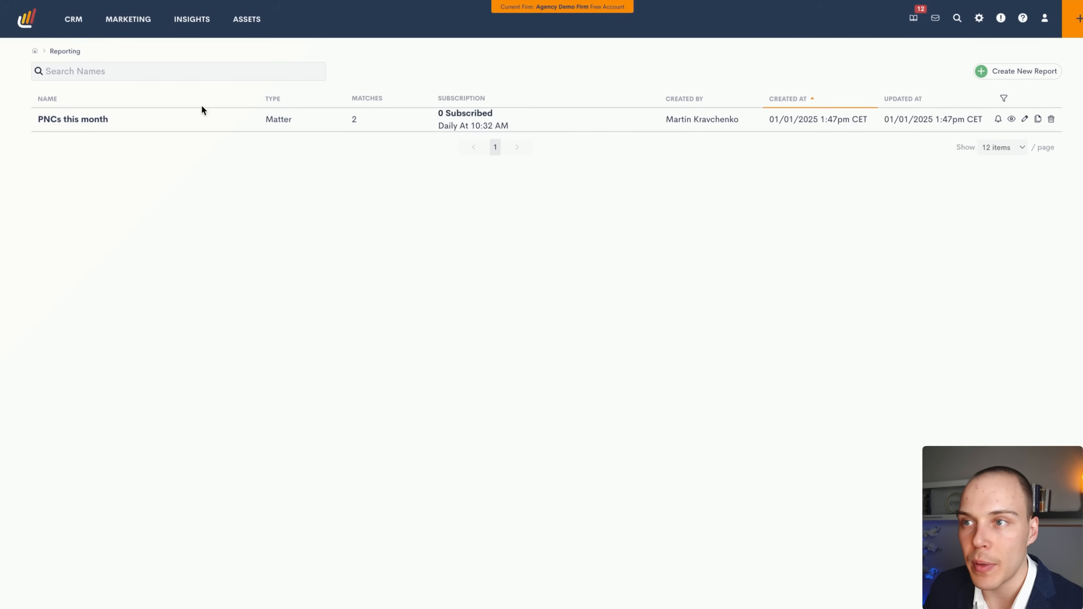
# Open the ROI Tracker for All Time and expand Google Ads into Campaign #1 and #2.
pyautogui.moveTo(198, 21)
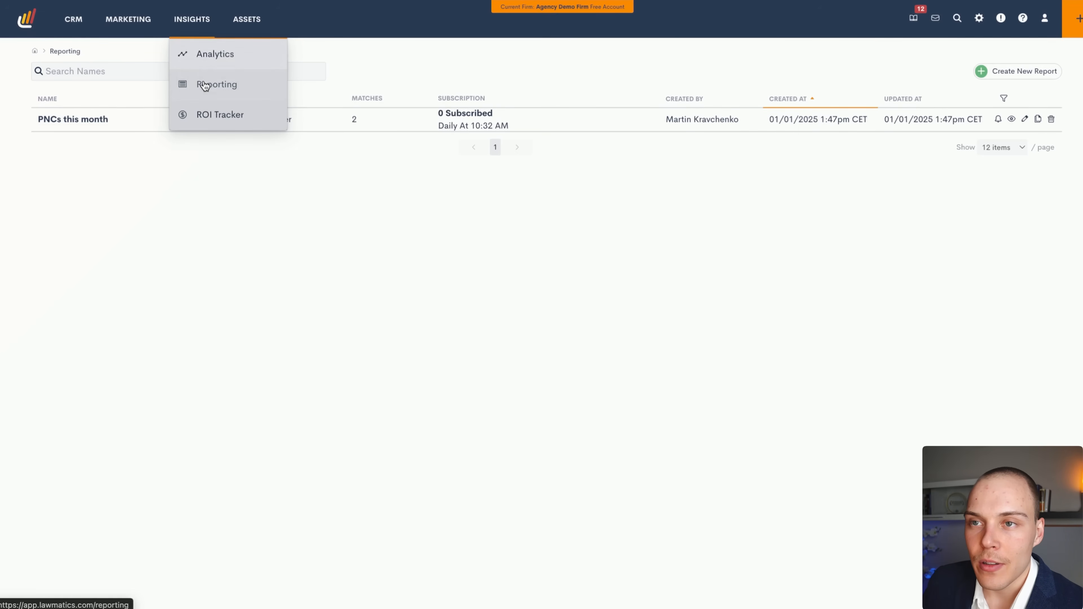
pyautogui.click(231, 121)
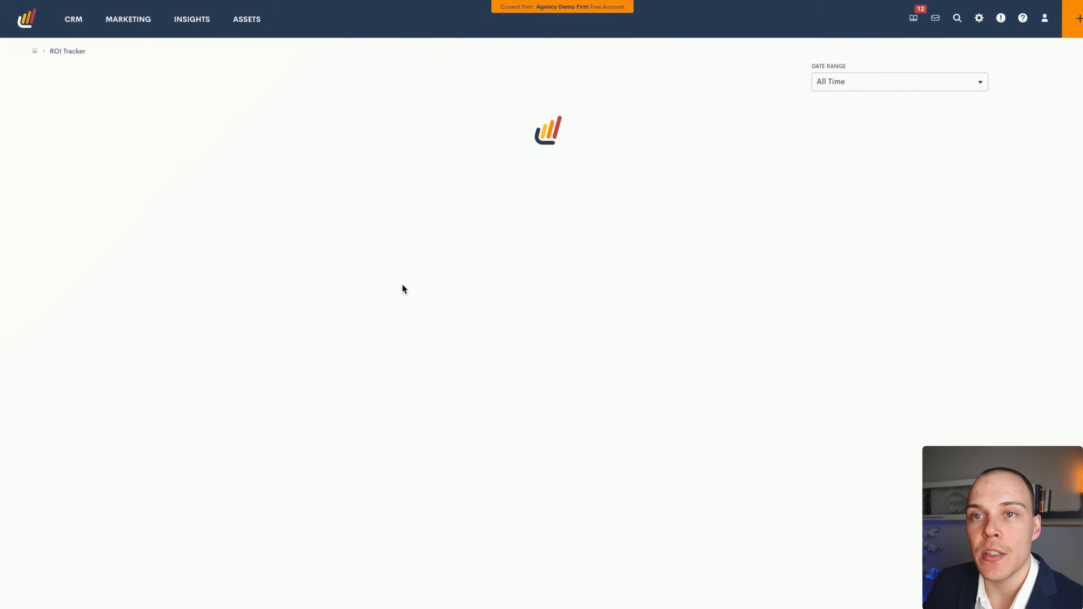
pyautogui.click(837, 78)
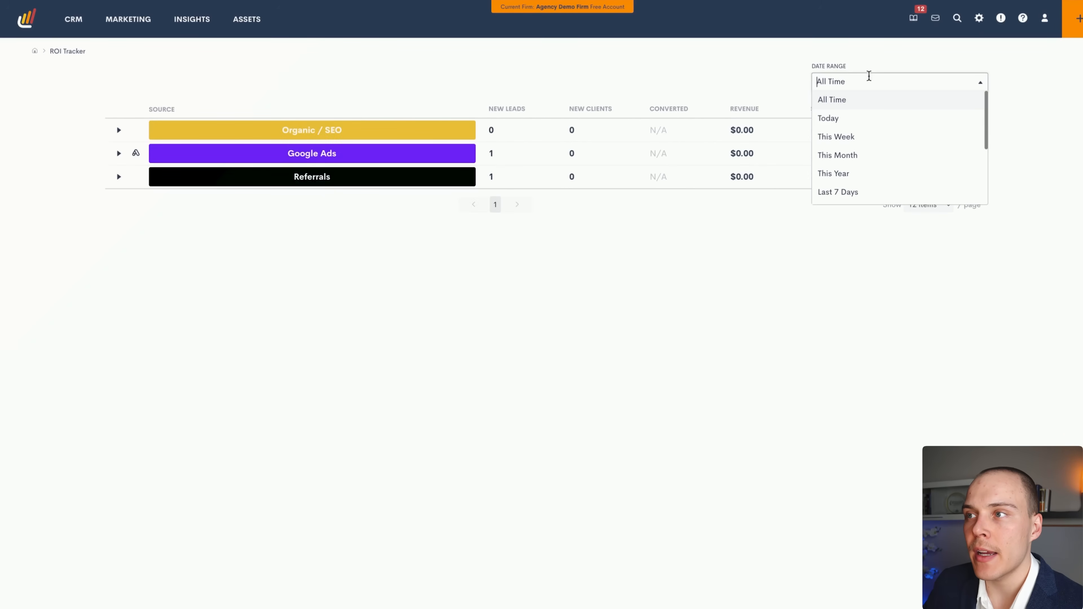
pyautogui.click(696, 310)
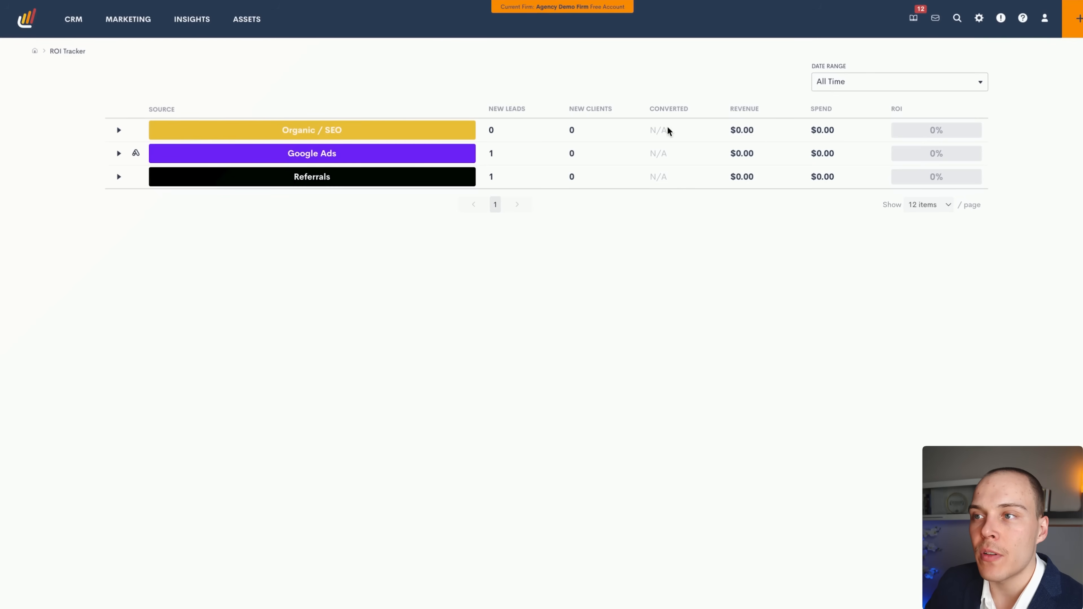
pyautogui.click(118, 153)
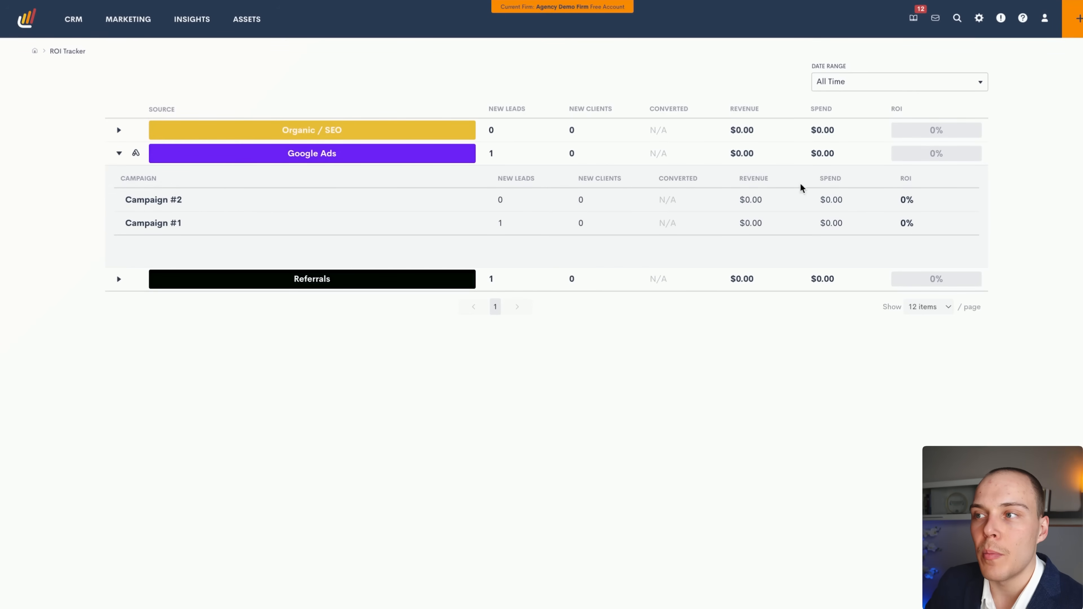
# Glance through Marketing Analytics, then return to the Agency Demo Firm Dashboard via the logo.
pyautogui.click(198, 53)
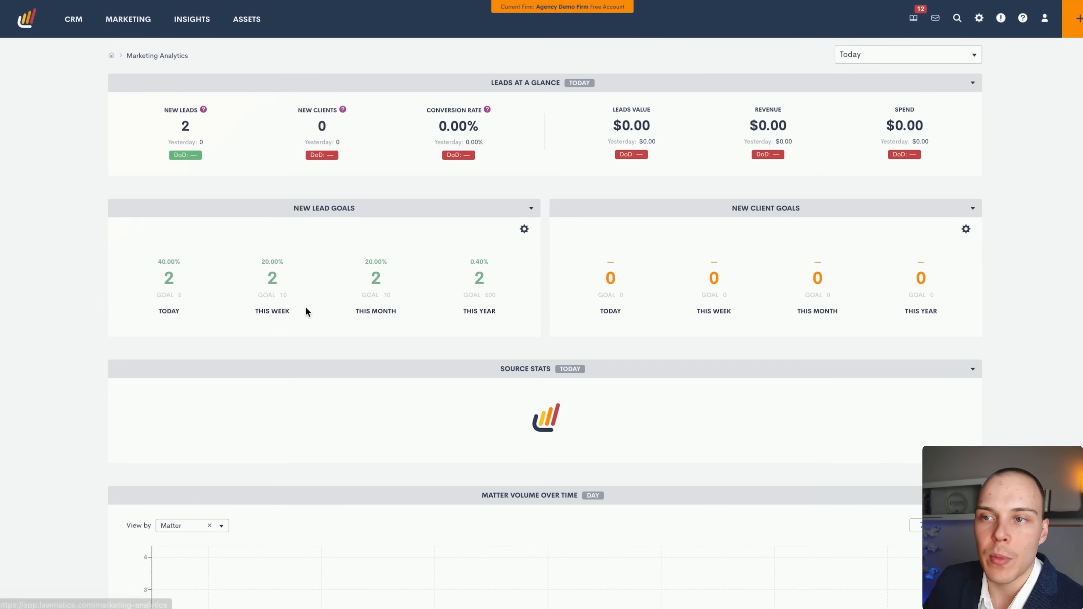
pyautogui.scroll(-10, 307, 309)
pyautogui.scroll(-2, 310, 311)
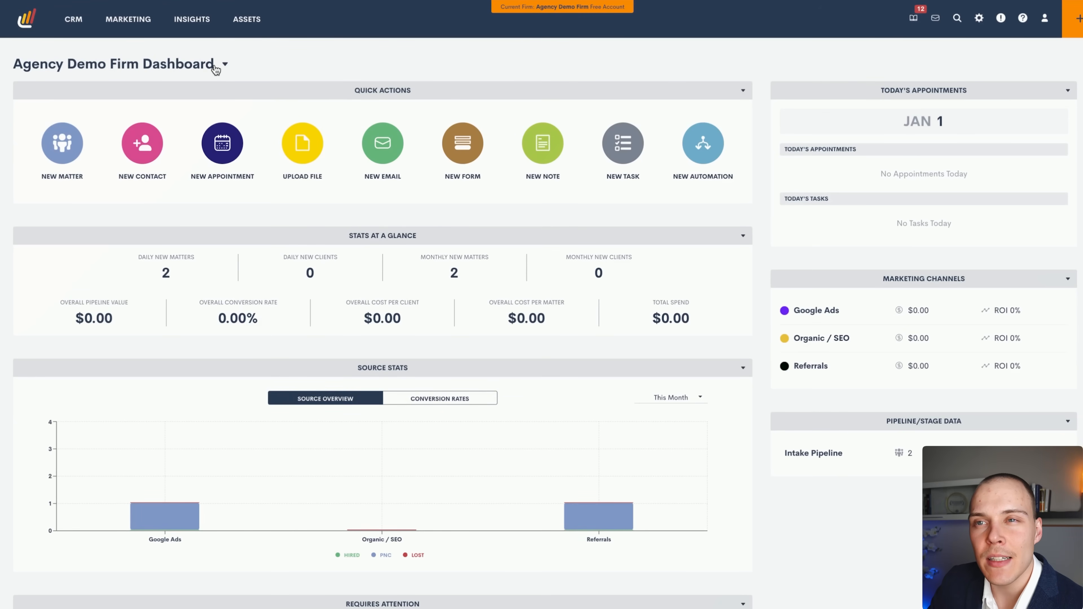
pyautogui.click(28, 23)
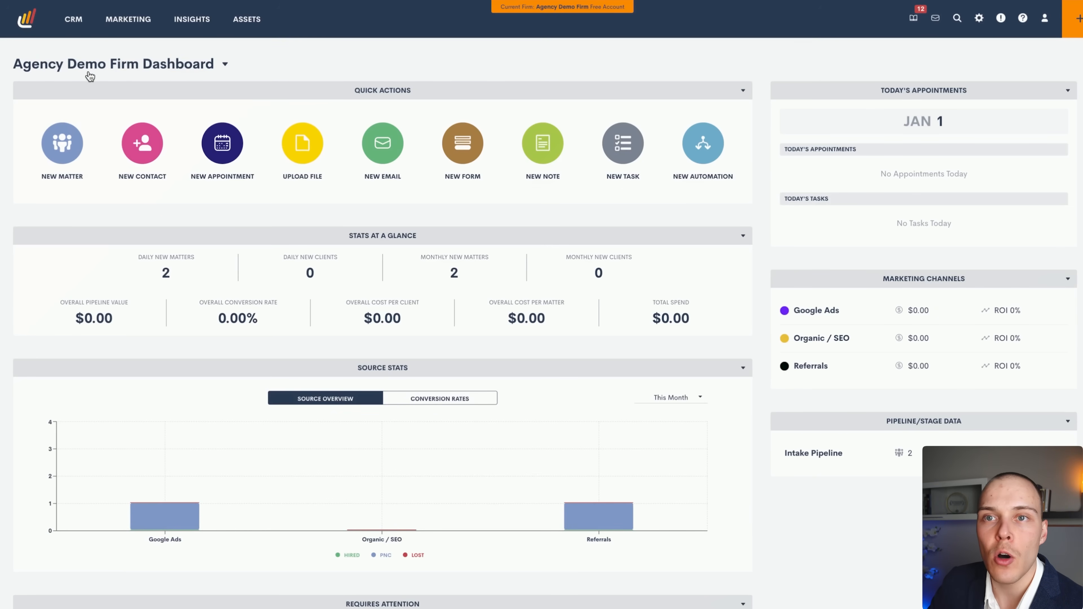
# Switch to the Untitled dashboard and put it into edit mode.
pyautogui.click(135, 66)
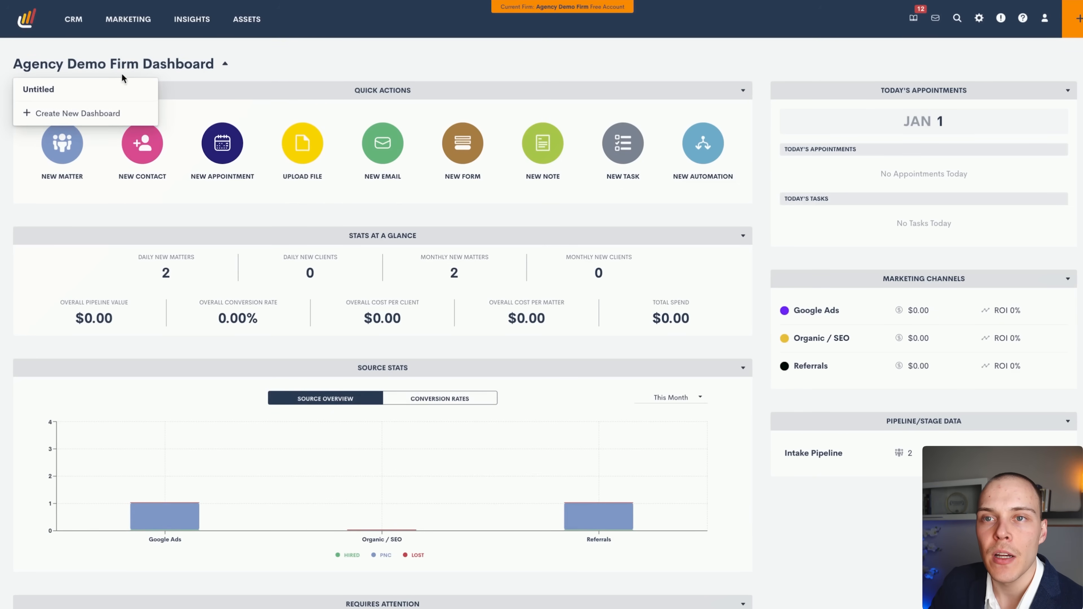
pyautogui.click(99, 97)
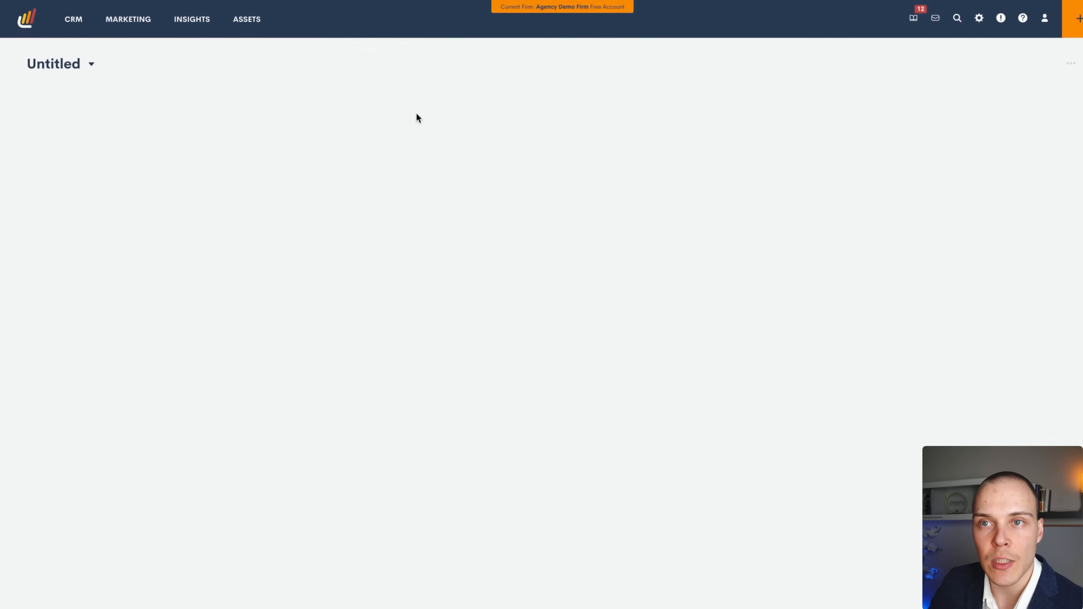
pyautogui.click(1071, 65)
pyautogui.click(1037, 76)
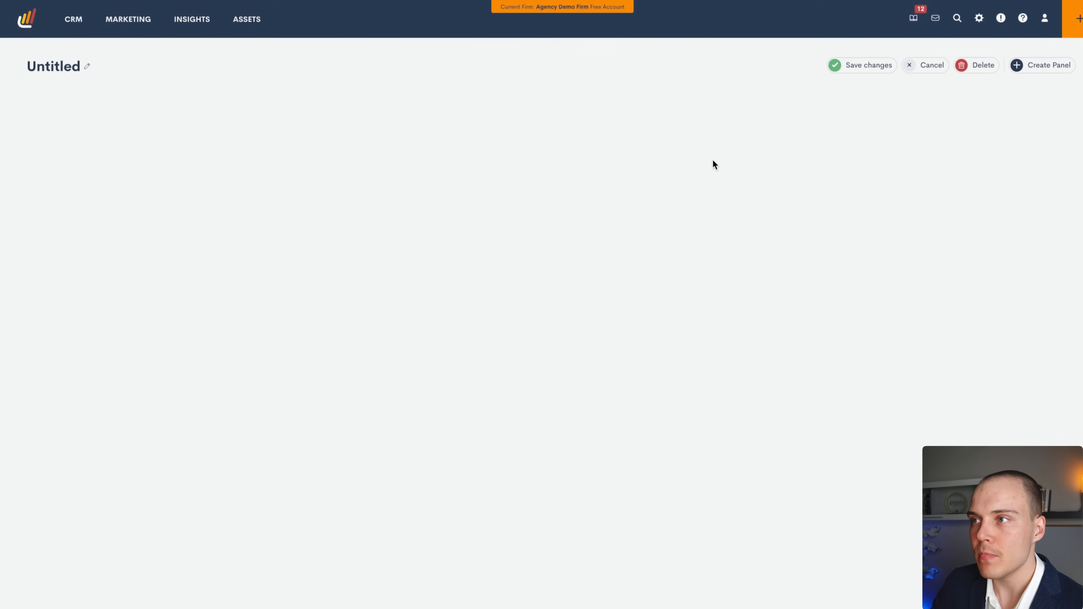
# Add a Data Panel based on Matters from the PNCs this month report.
pyautogui.click(1041, 65)
pyautogui.click(814, 107)
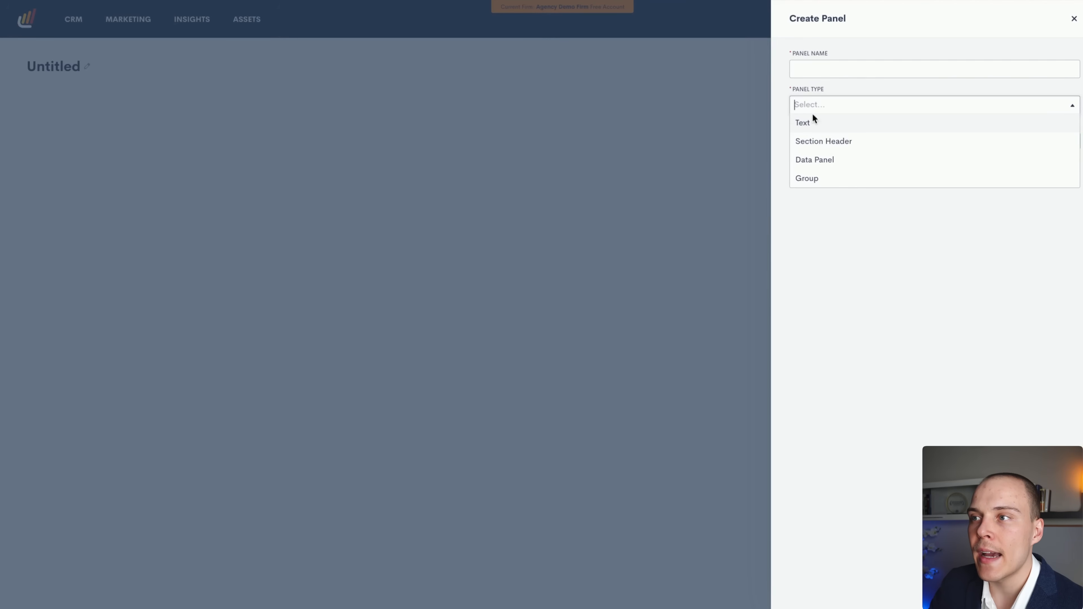
pyautogui.click(822, 161)
pyautogui.click(822, 144)
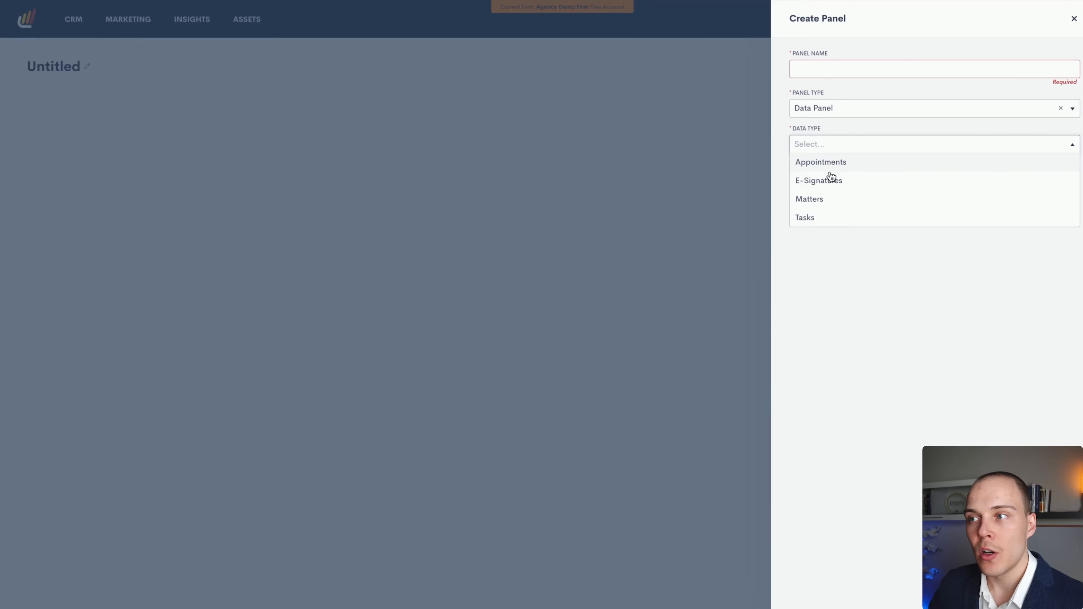
pyautogui.click(828, 199)
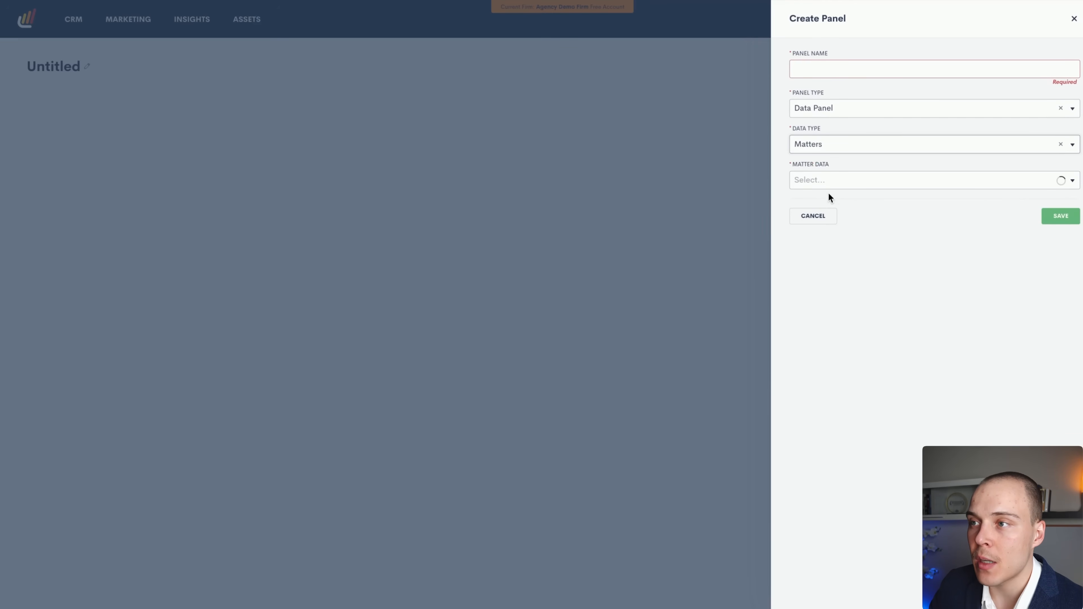
pyautogui.click(840, 180)
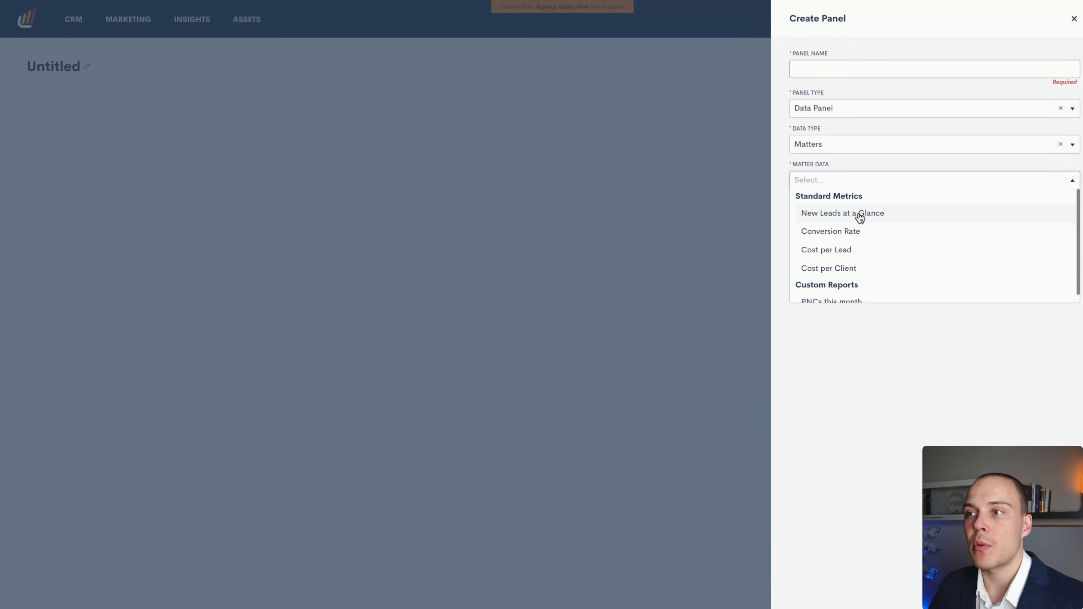
pyautogui.scroll(-1, 860, 217)
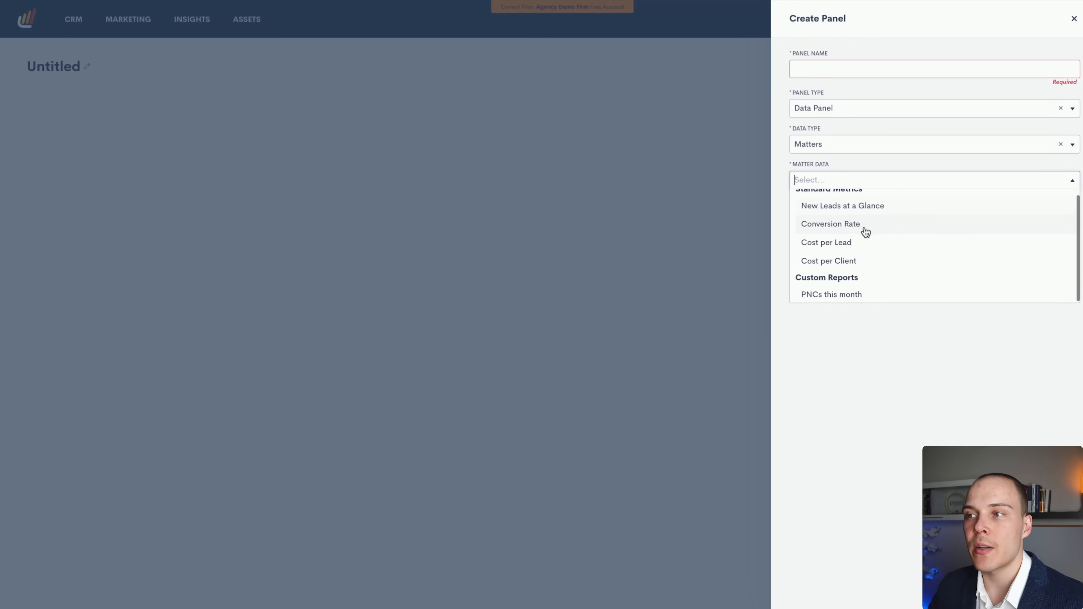
pyautogui.click(866, 298)
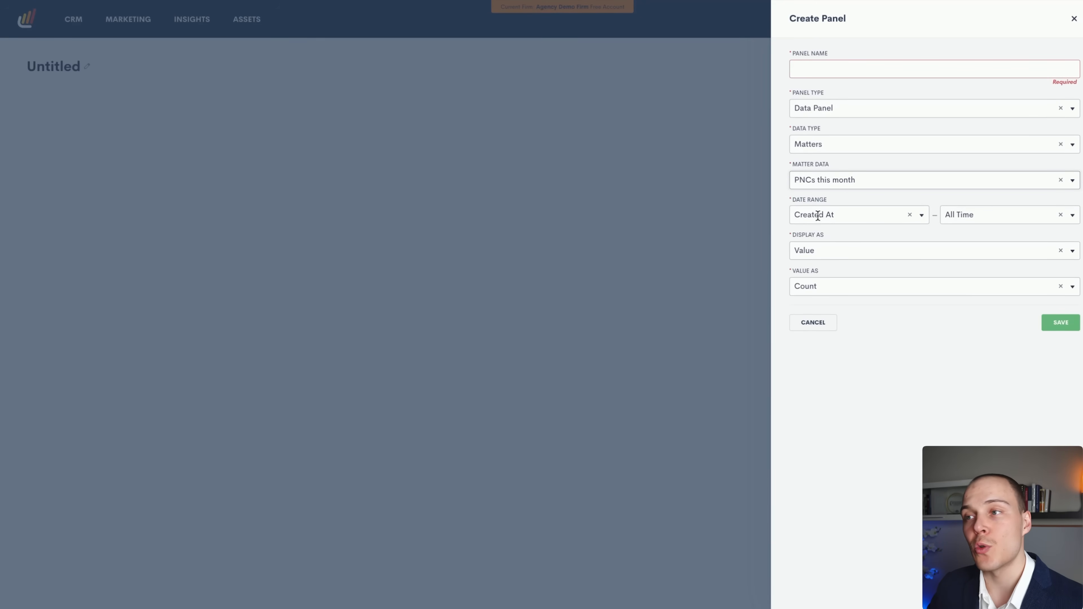
# Show it as a Count value named 'PNCs this month', limited to This Month, and save.
pyautogui.click(832, 249)
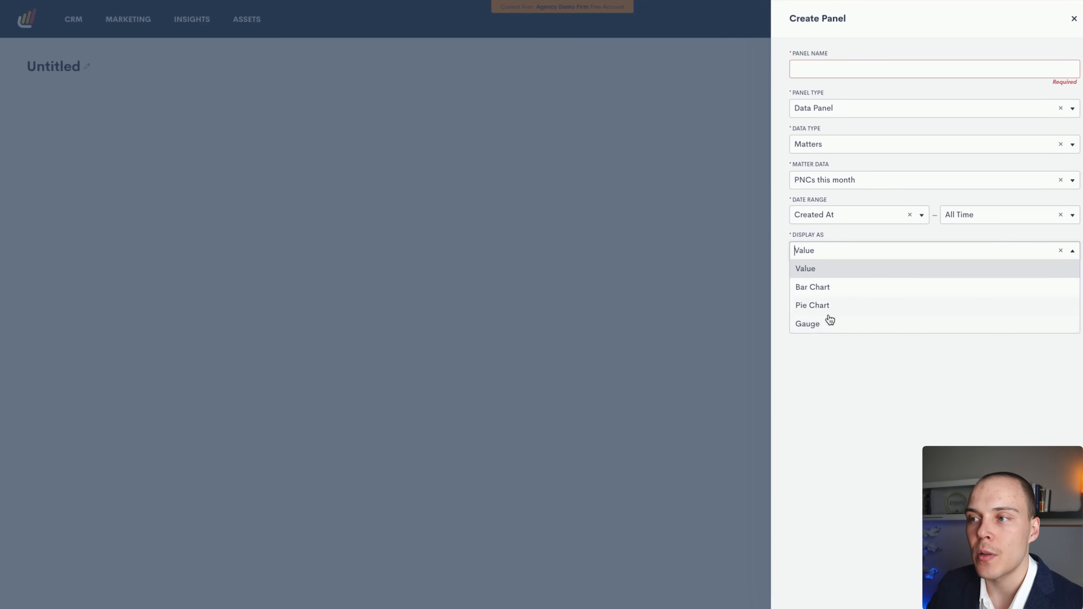
pyautogui.click(806, 268)
pyautogui.click(823, 289)
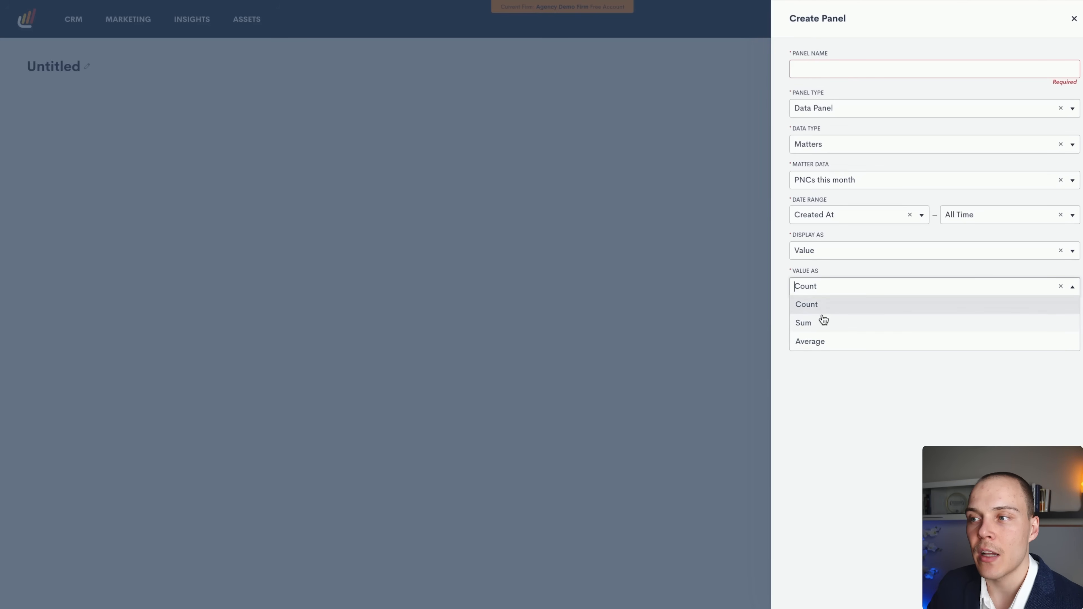
pyautogui.click(843, 370)
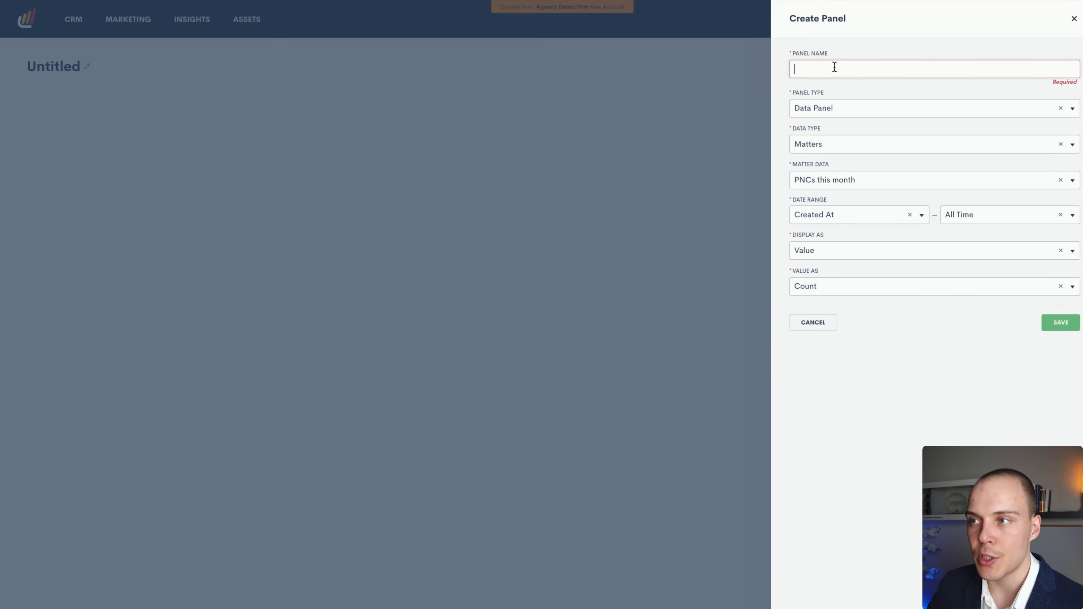
pyautogui.write('PNCs this month')
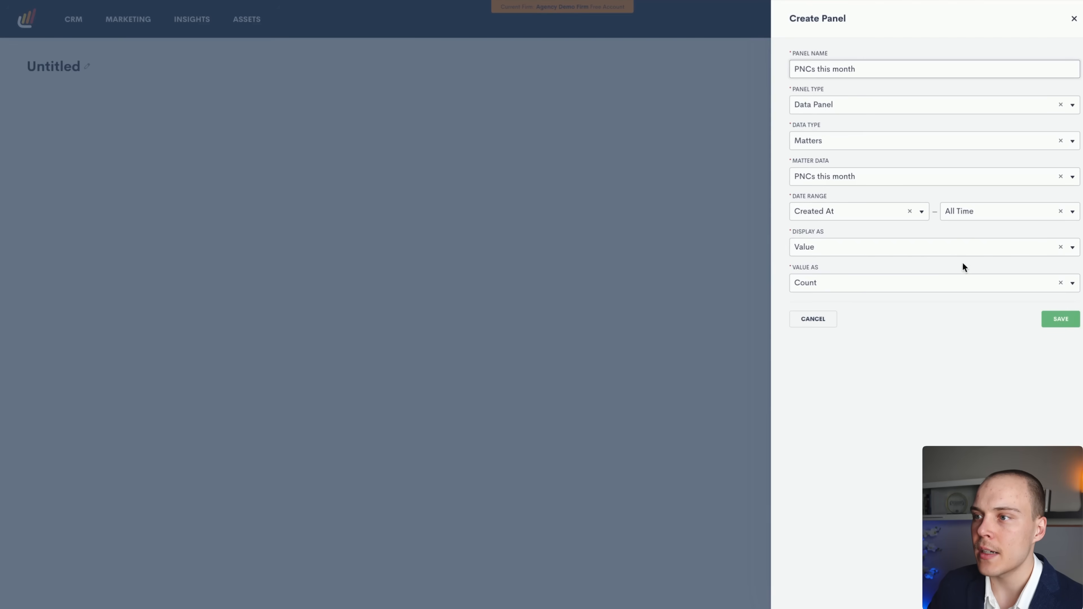
pyautogui.click(980, 211)
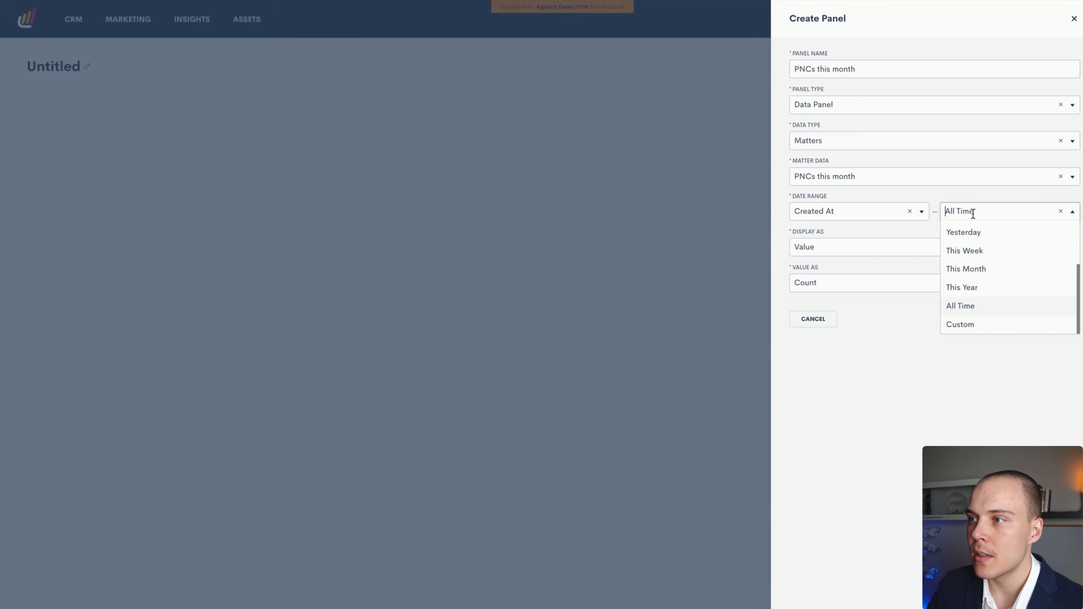
pyautogui.click(977, 268)
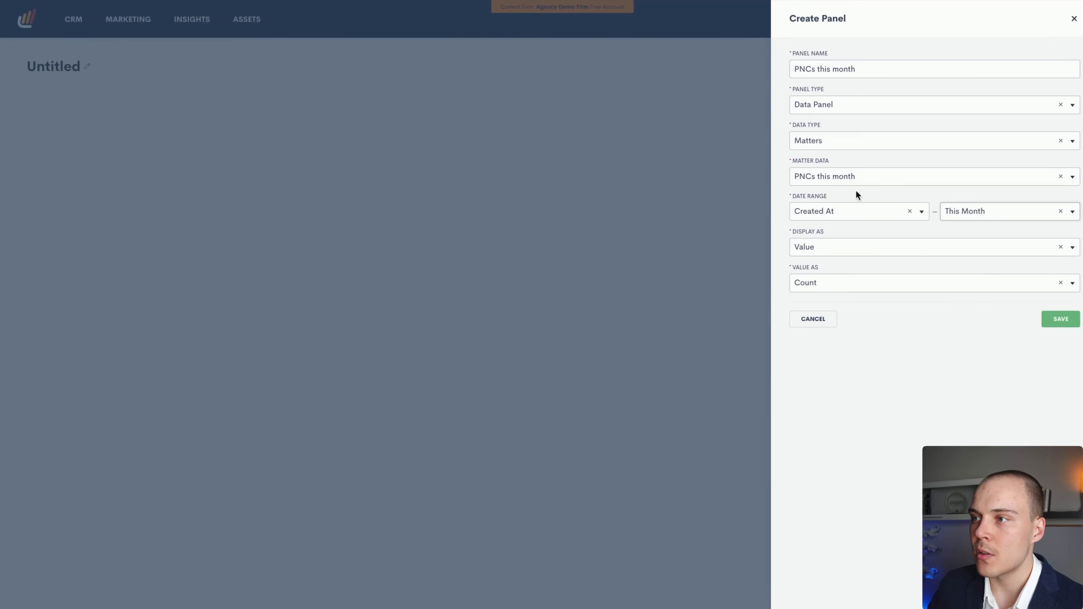
pyautogui.click(1057, 319)
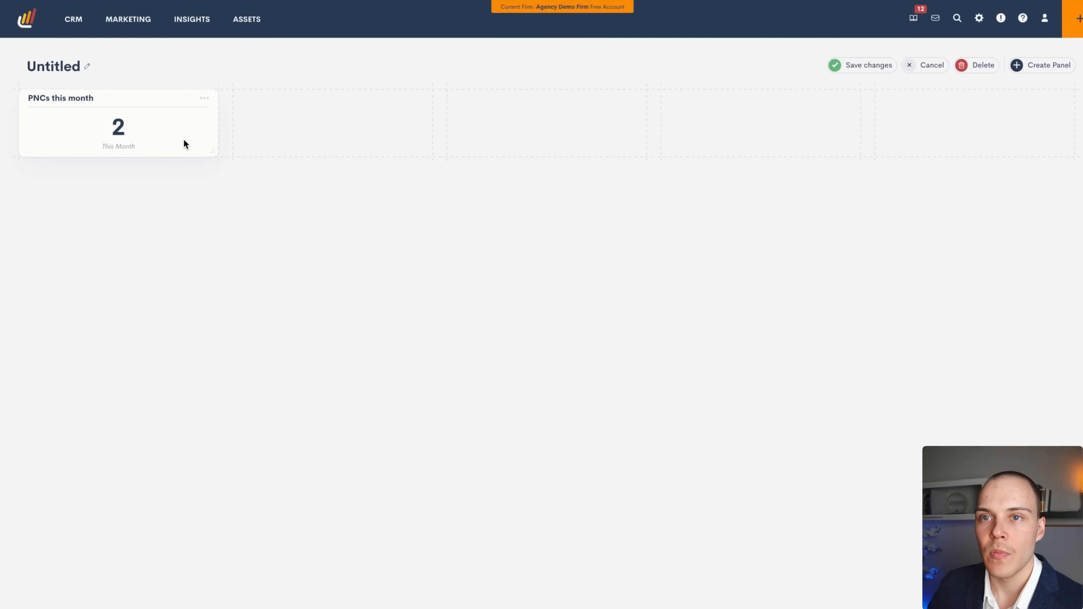
# Stretch the PNCs this month panel taller and save the dashboard layout.
pyautogui.moveTo(216, 154); pyautogui.dragTo(217, 318)
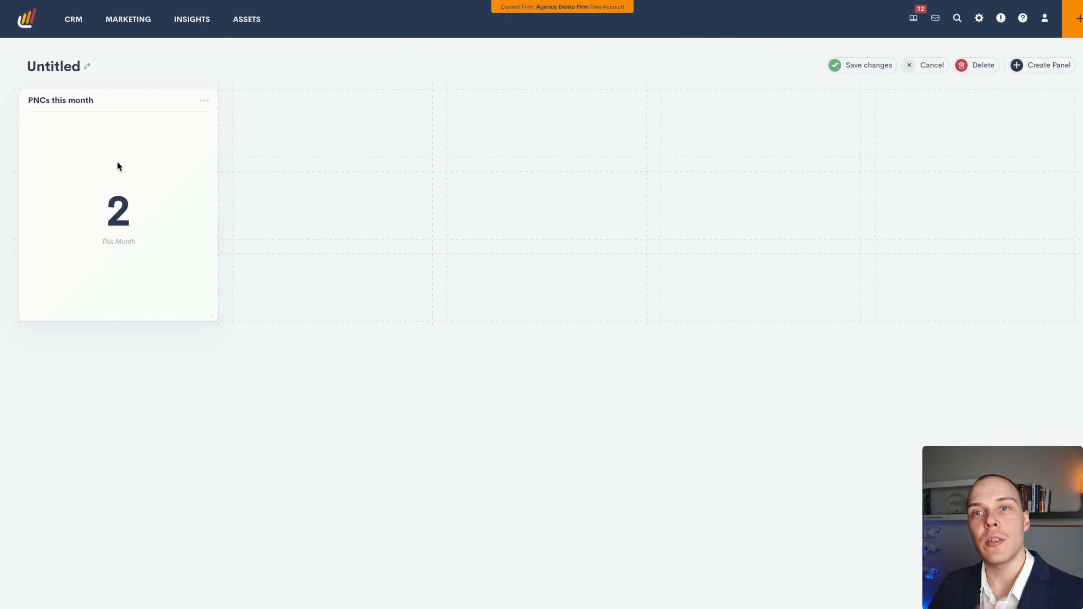
pyautogui.moveTo(125, 169); pyautogui.dragTo(179, 183)
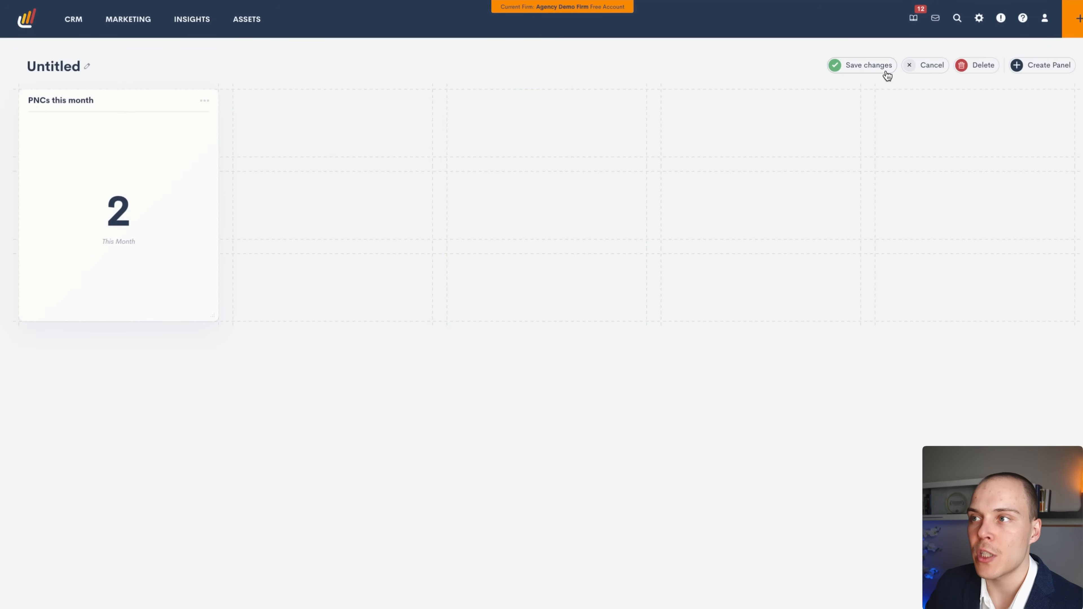
pyautogui.click(874, 68)
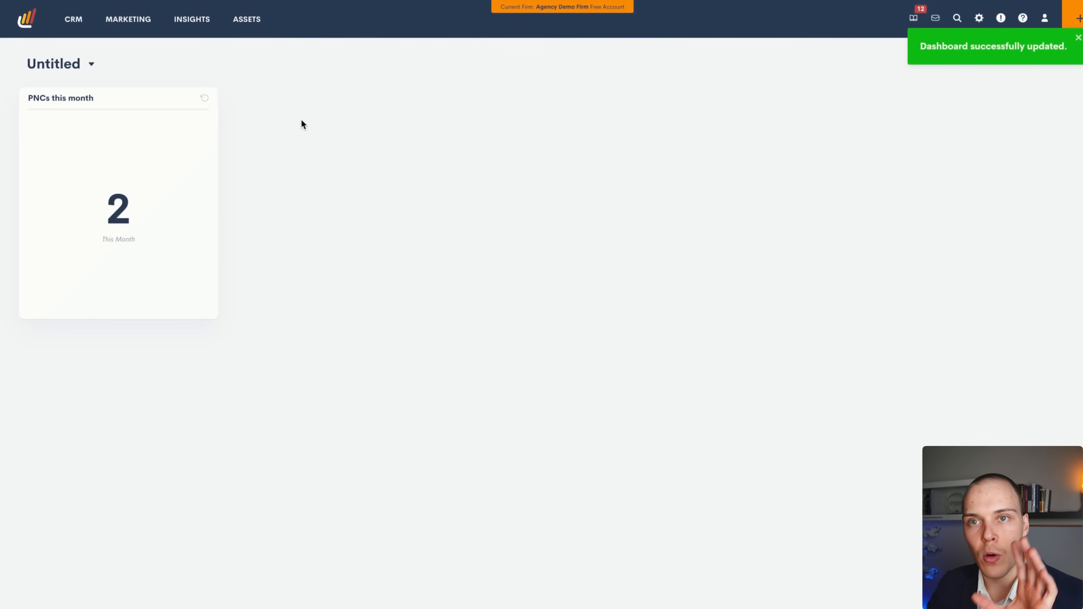
pyautogui.click(91, 64)
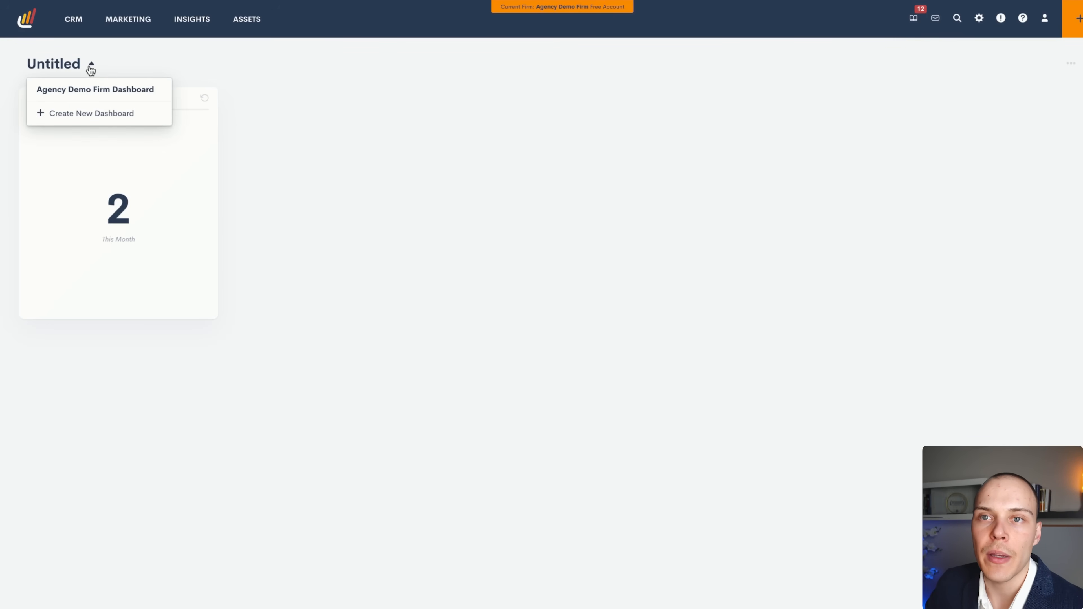
pyautogui.click(351, 89)
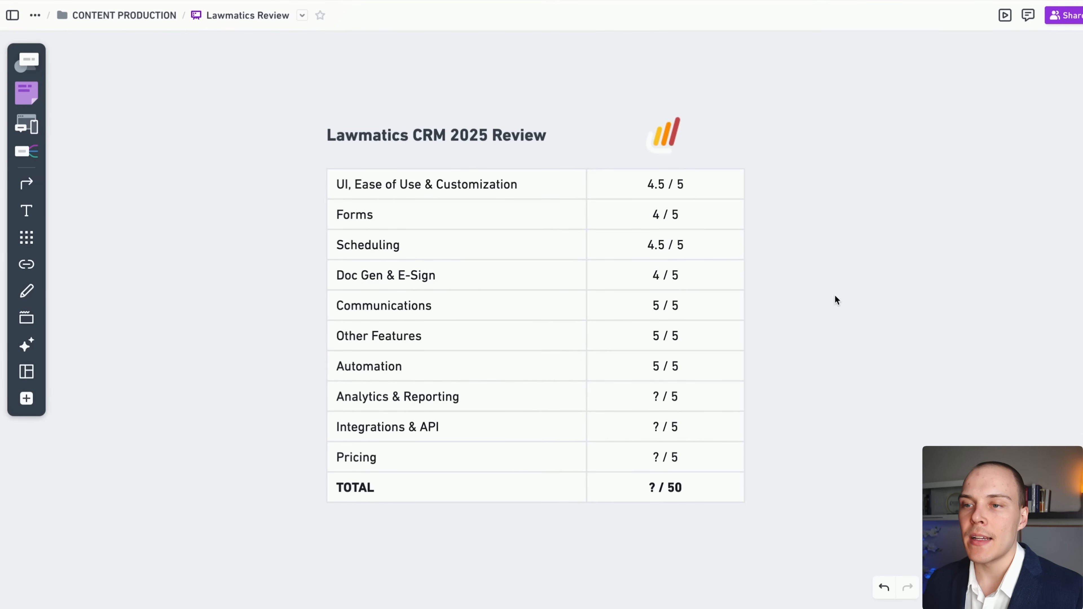
# Replace the '?' placeholder for Analytics & Reporting with a score of 3.5 in the review table.
pyautogui.click(660, 401)
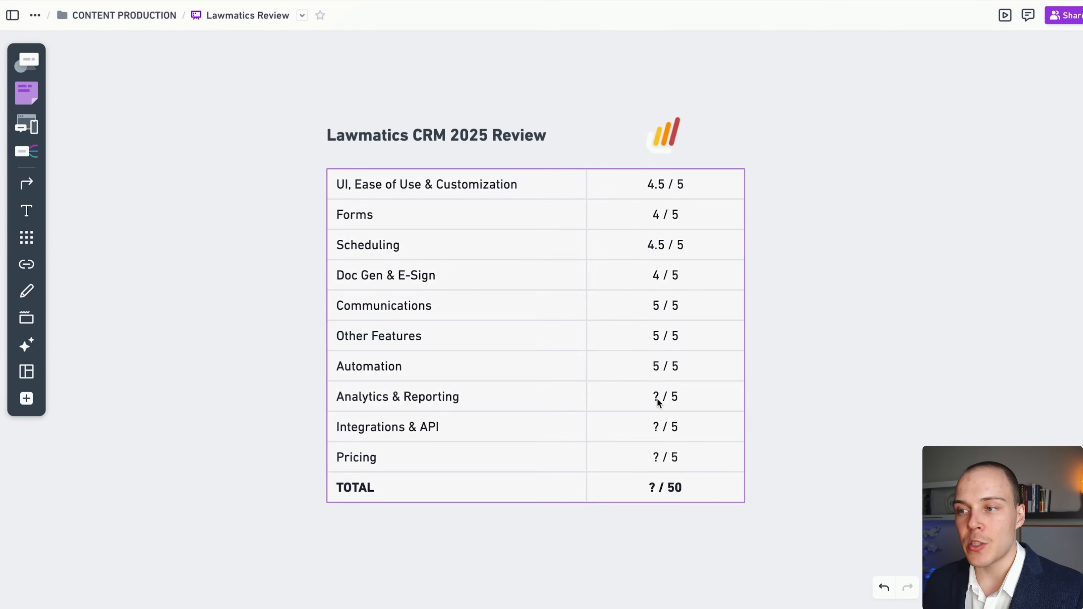
pyautogui.click(657, 398)
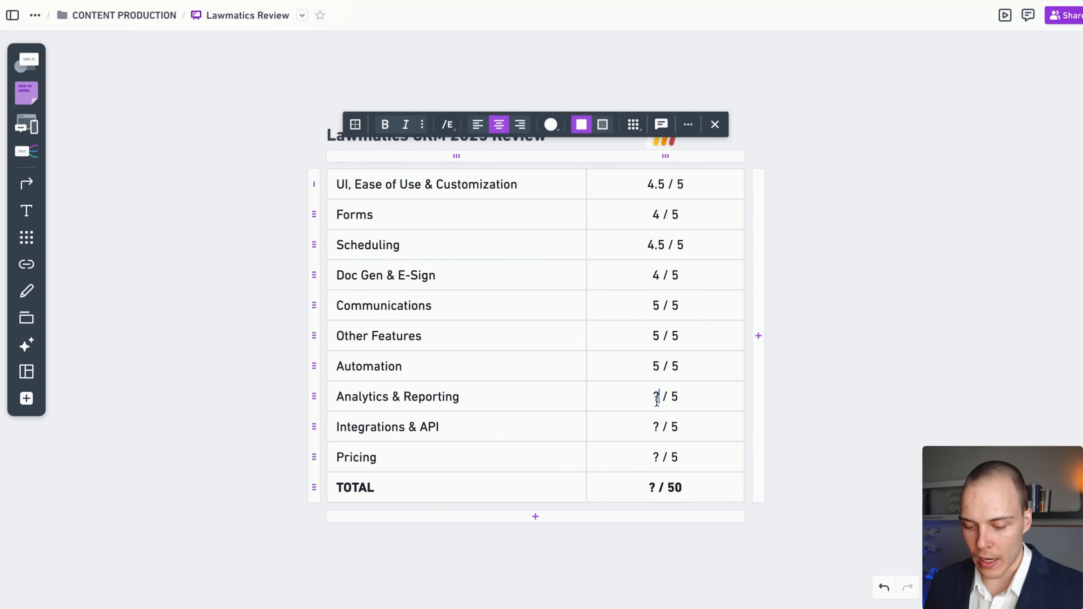
pyautogui.press('BackSpace')
pyautogui.write('3.5')
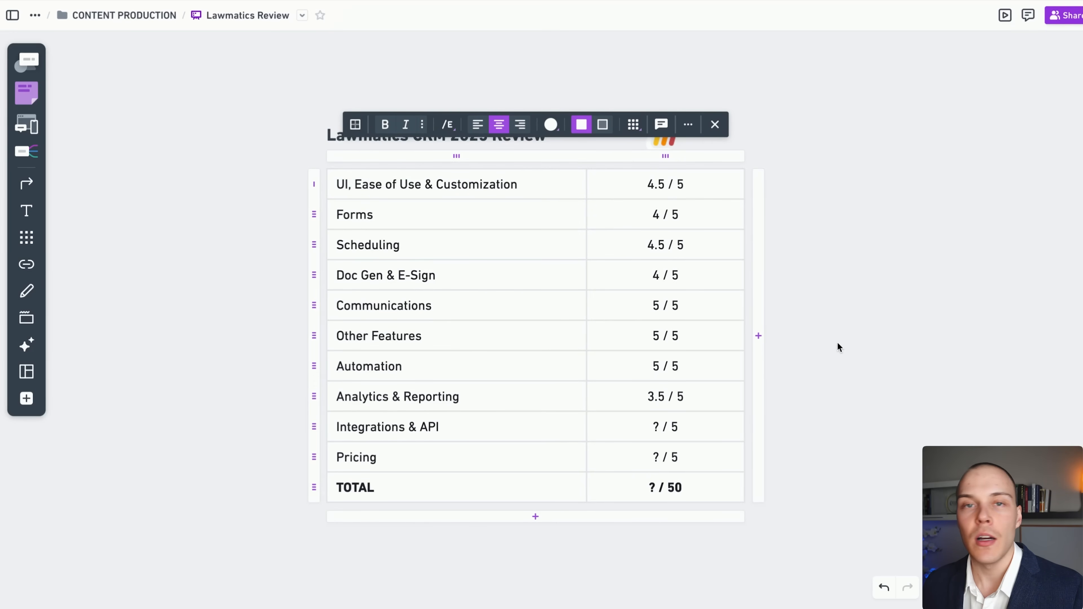
pyautogui.click(838, 347)
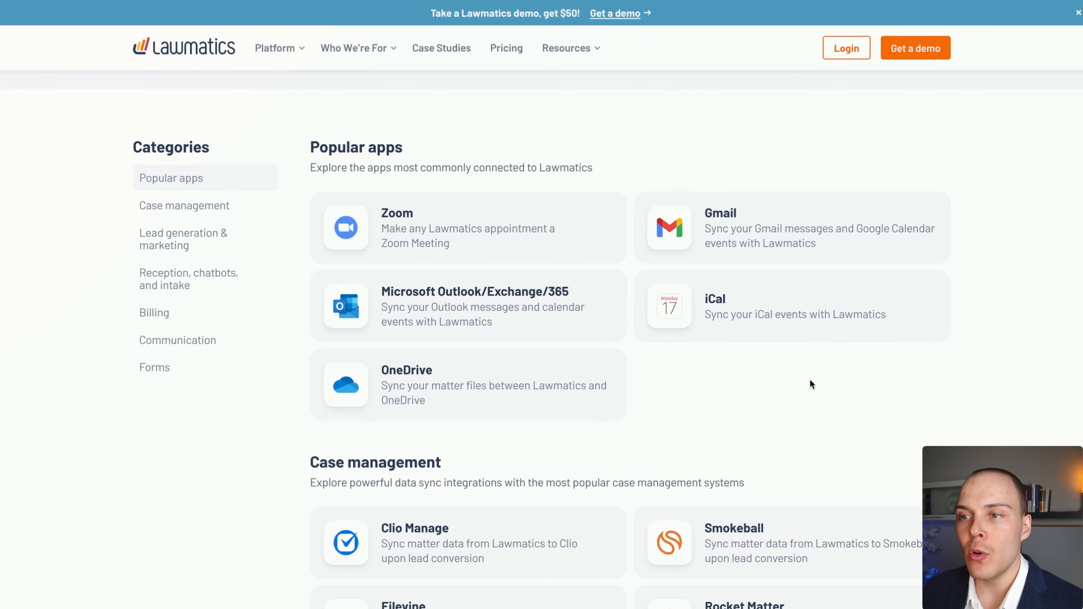
# Scroll the Integration Marketplace from Popular apps down to the Case management integrations.
pyautogui.scroll(-1, 809, 380)
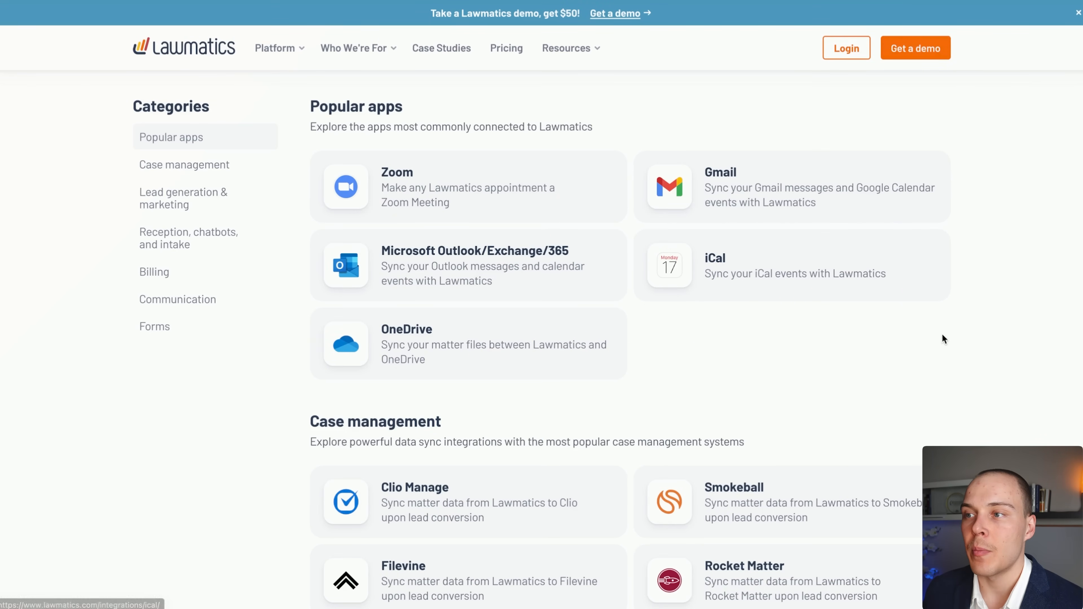
pyautogui.scroll(-2, 955, 329)
pyautogui.scroll(-5, 967, 326)
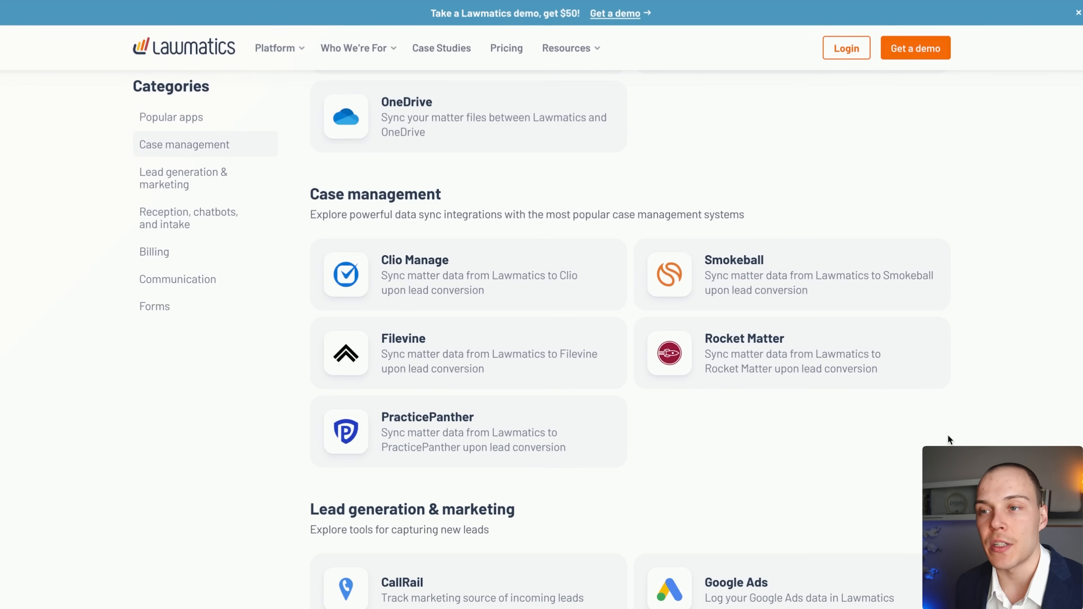
# Browse the Lead generation integrations, pointing out the Google Ads integration.
pyautogui.scroll(-1, 974, 405)
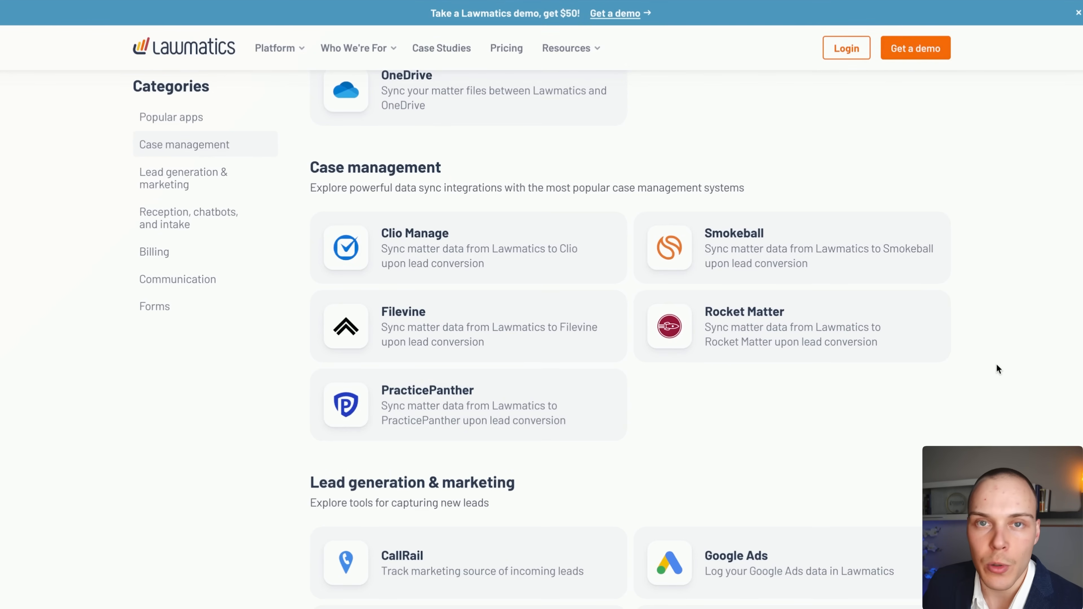
pyautogui.scroll(-1, 989, 352)
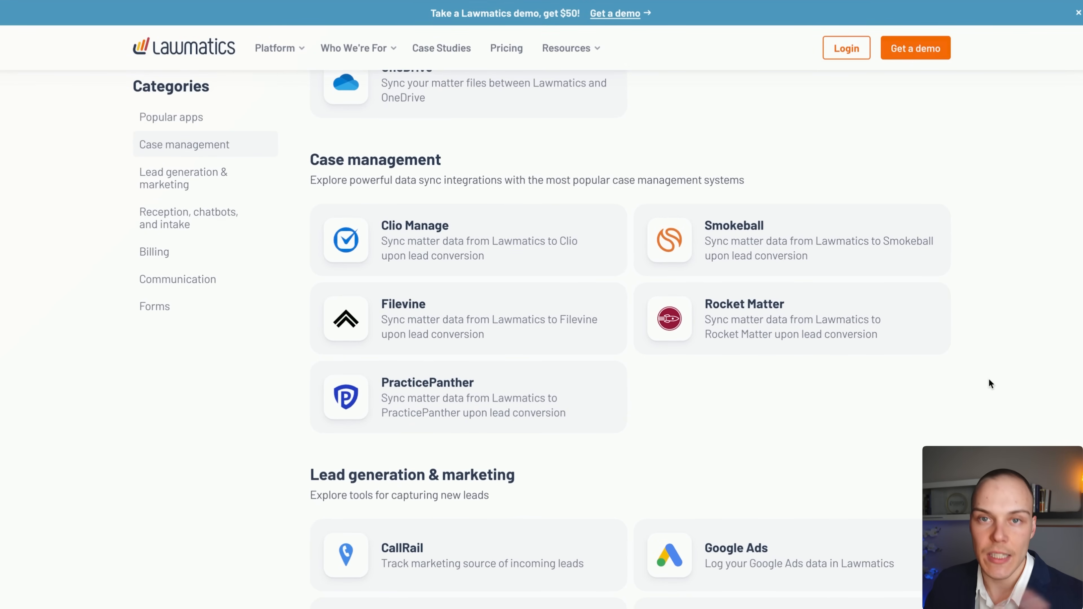
pyautogui.scroll(-5, 985, 358)
pyautogui.scroll(-2, 980, 338)
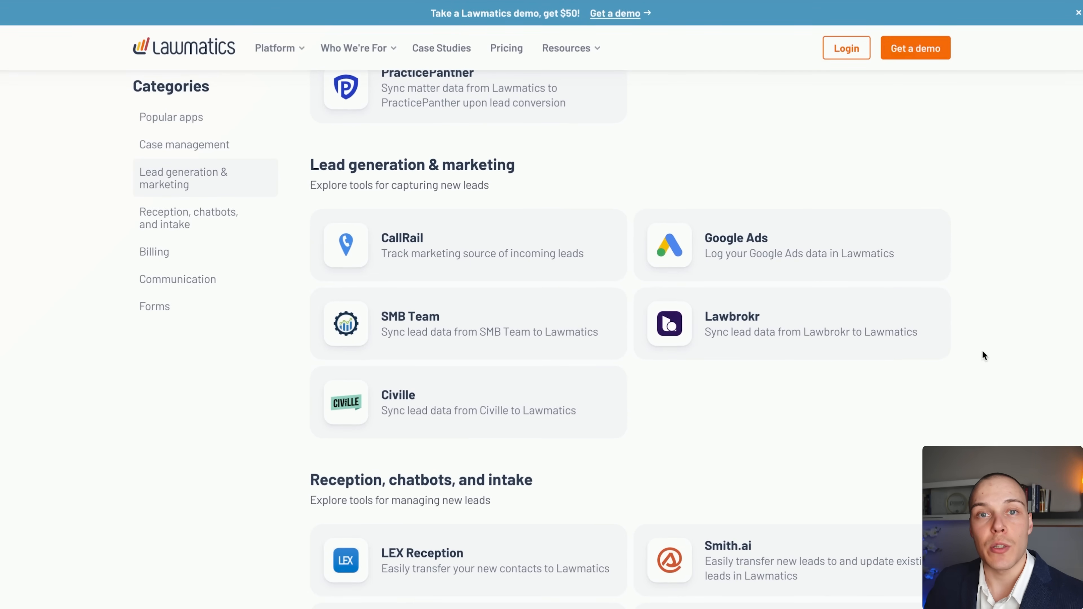
pyautogui.moveTo(964, 433)
pyautogui.mouseDown()
pyautogui.moveTo(913, 360)
pyautogui.moveTo(787, 272)
pyautogui.moveTo(491, 343)
pyautogui.moveTo(555, 377)
pyautogui.moveTo(527, 273)
pyautogui.moveTo(704, 358)
pyautogui.mouseUp()
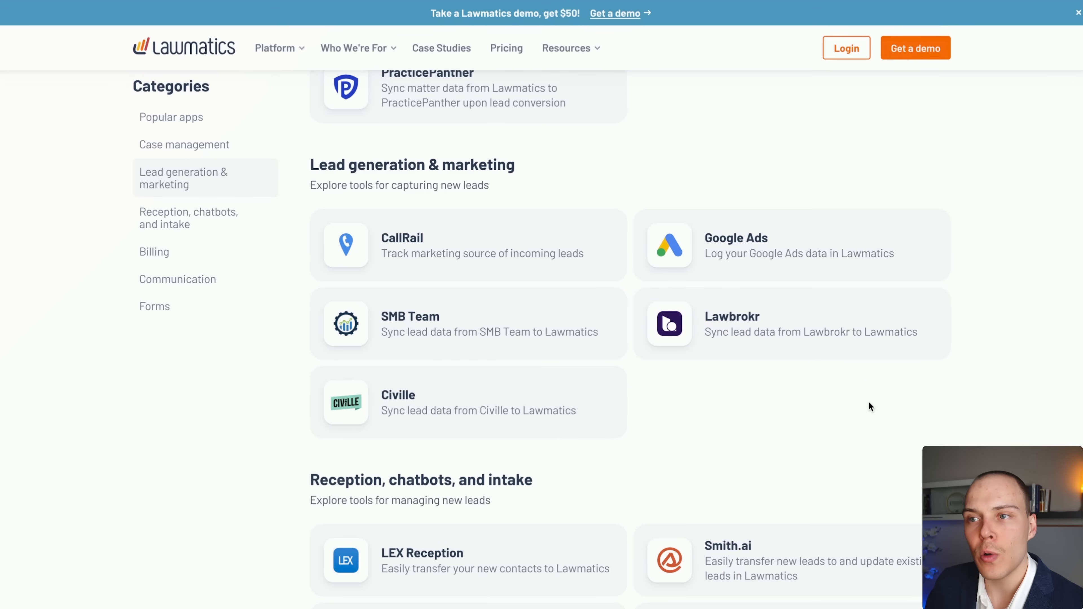
# Continue through Reception, Billing, Communication and Forms integrations, then scroll back up.
pyautogui.scroll(-3, 928, 370)
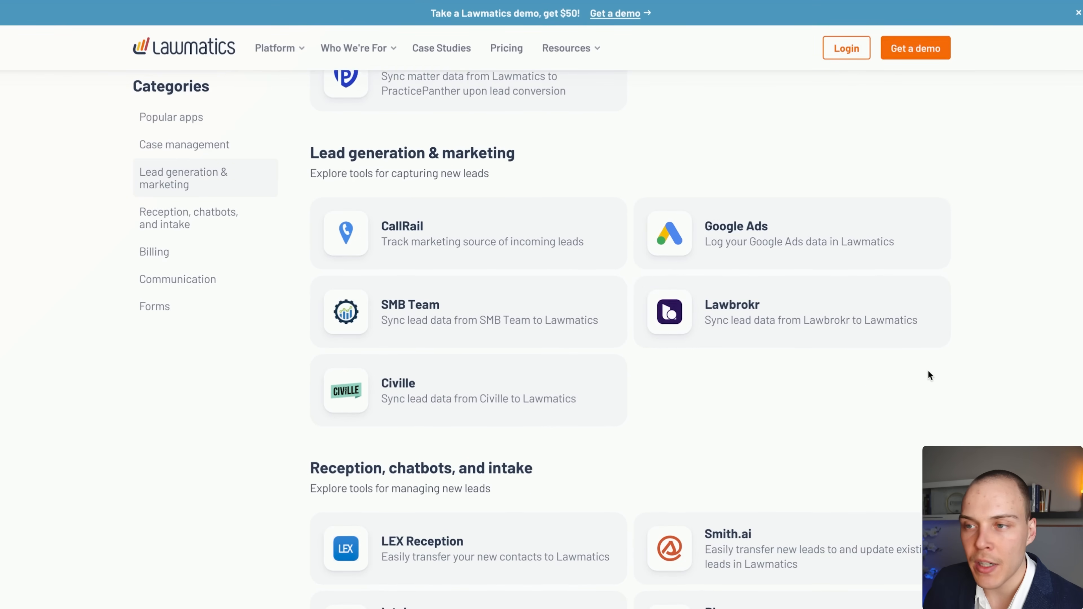
pyautogui.scroll(-5, 972, 361)
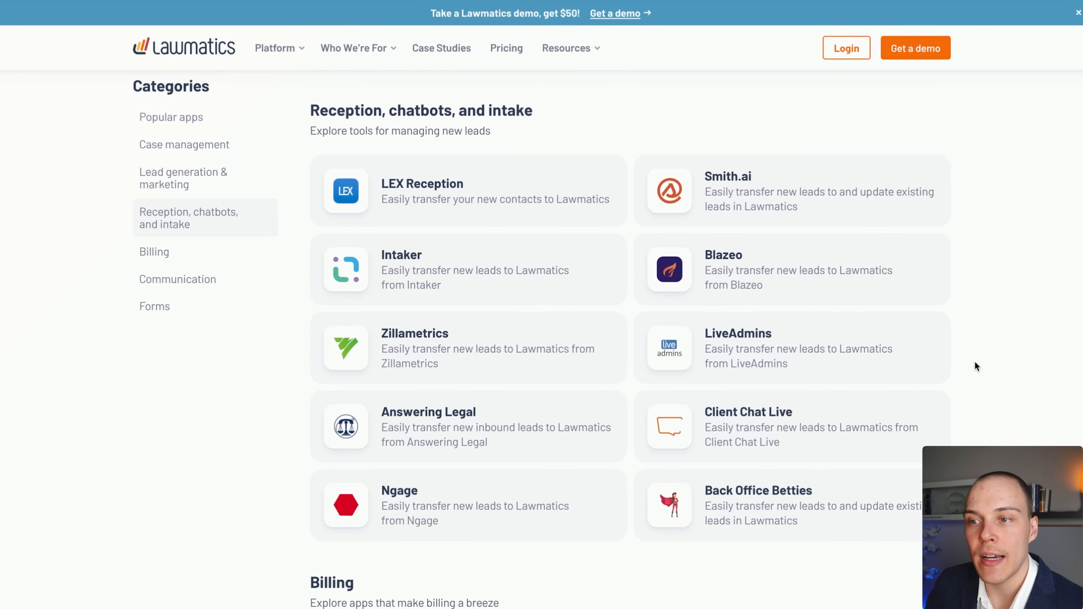
pyautogui.scroll(-1, 974, 361)
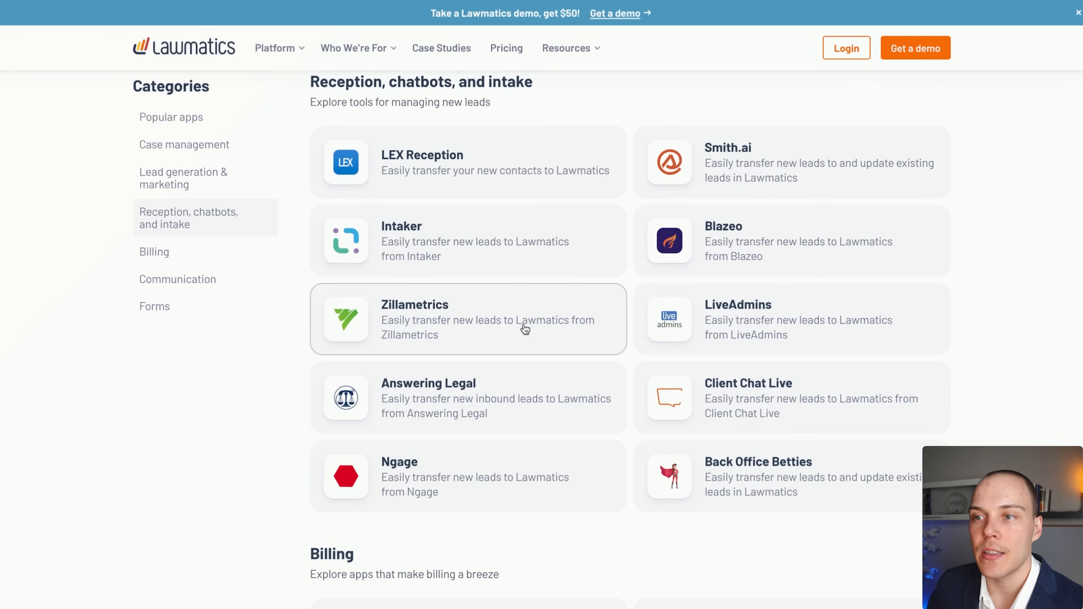
pyautogui.scroll(-10, 981, 336)
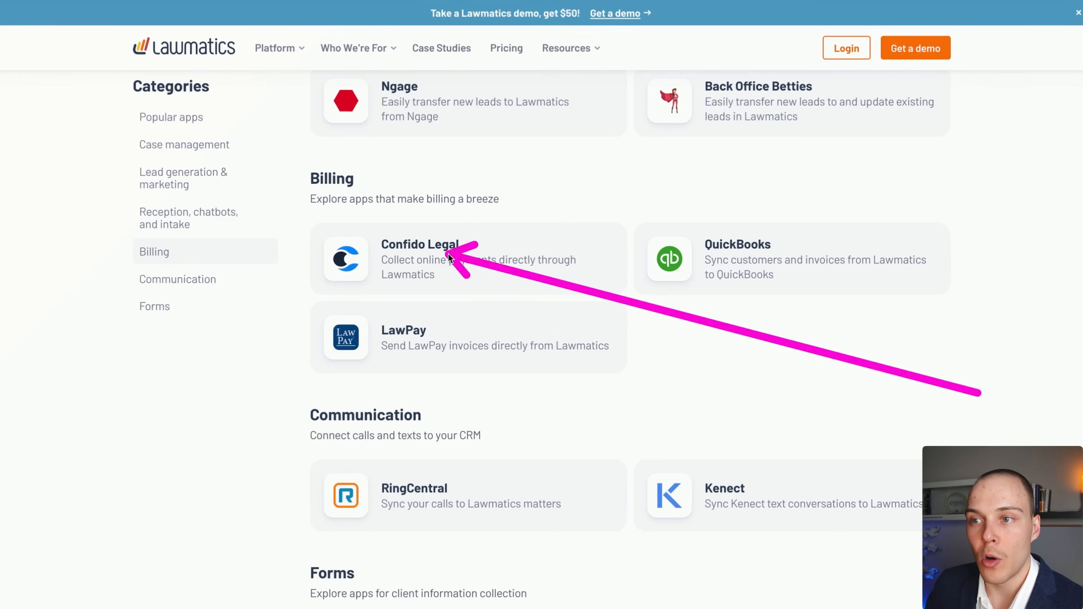
pyautogui.scroll(-4, 874, 335)
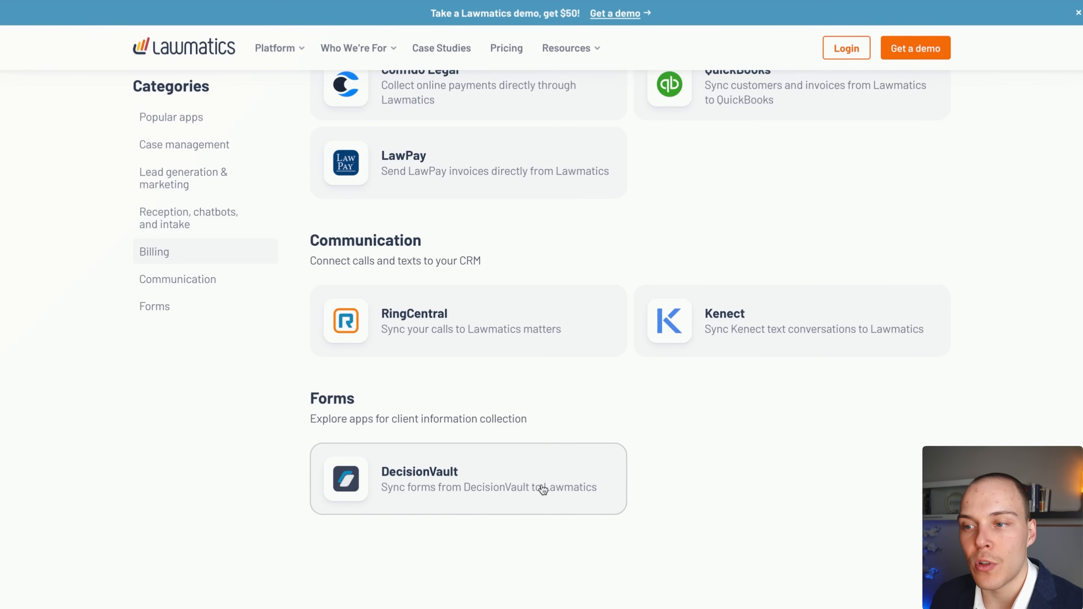
pyautogui.scroll(15, 718, 449)
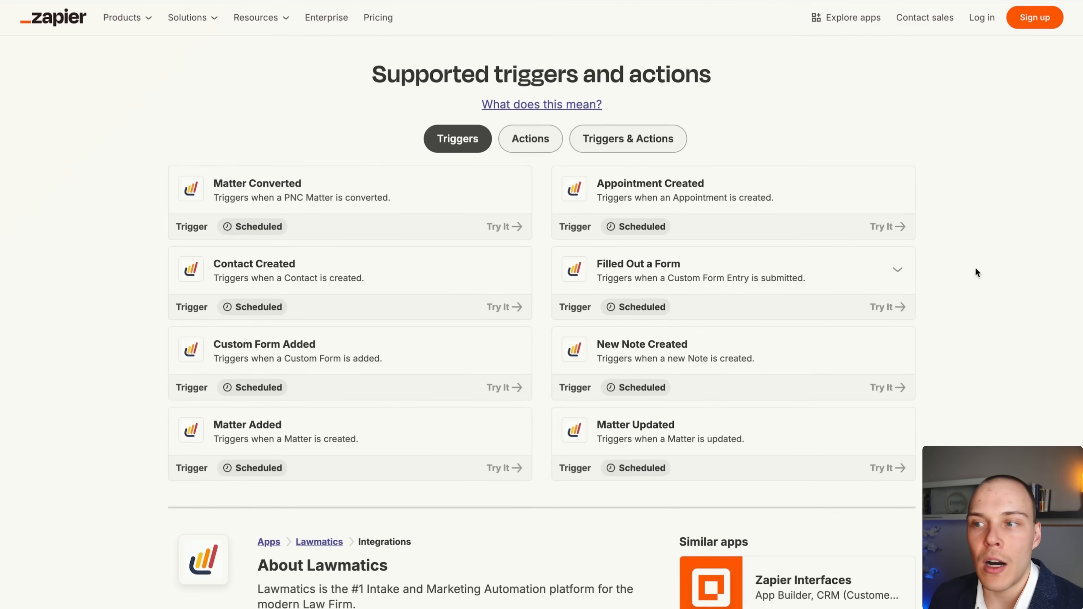
# Show the Lawmatics actions on Zapier's app page and scroll through the action cards.
pyautogui.scroll(1, 977, 264)
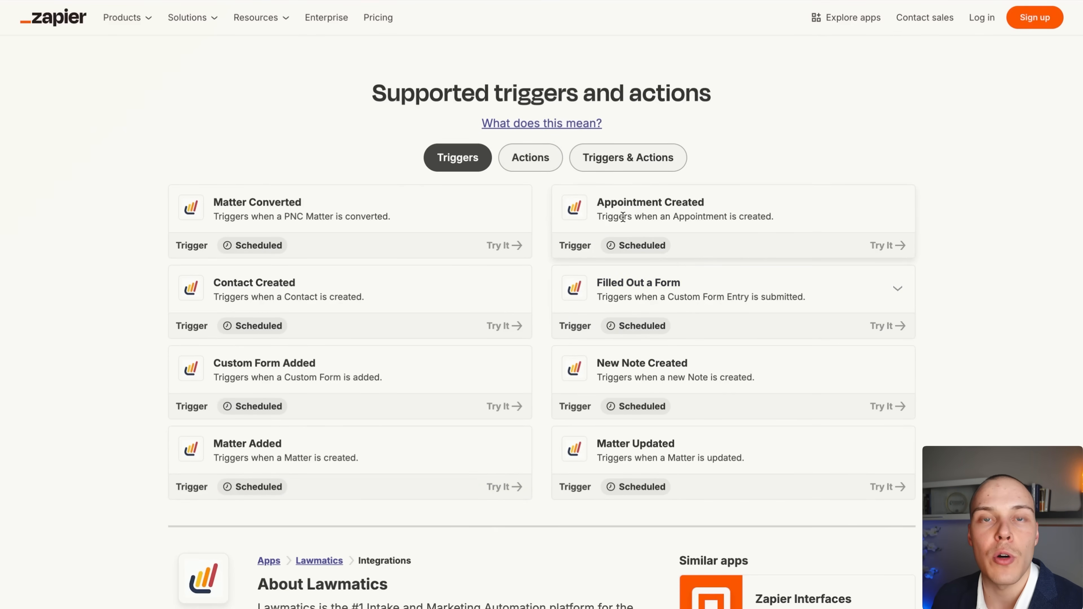
pyautogui.click(550, 168)
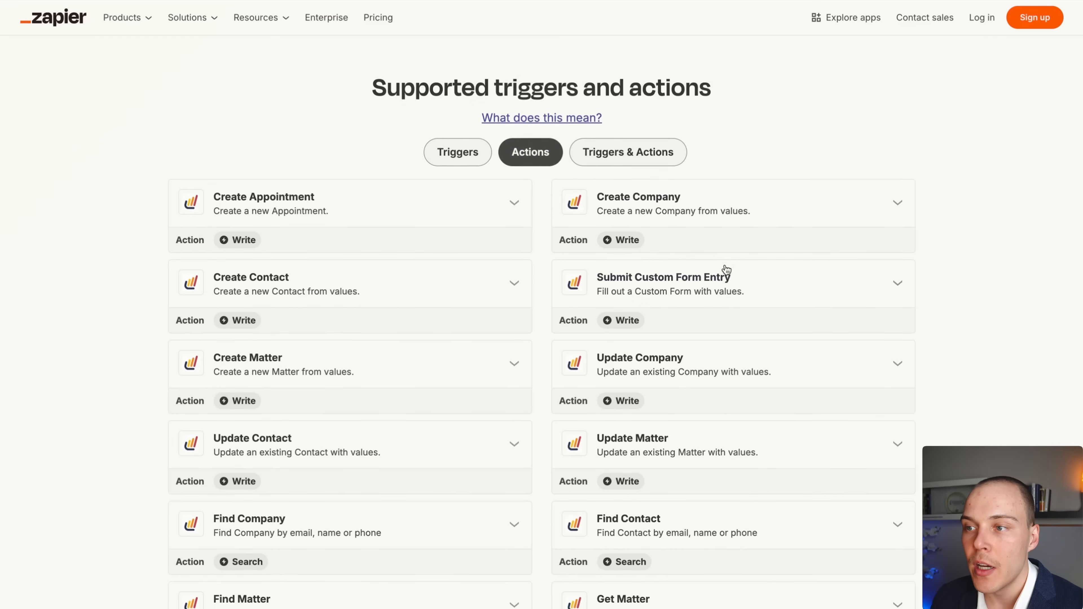
pyautogui.scroll(-2, 725, 268)
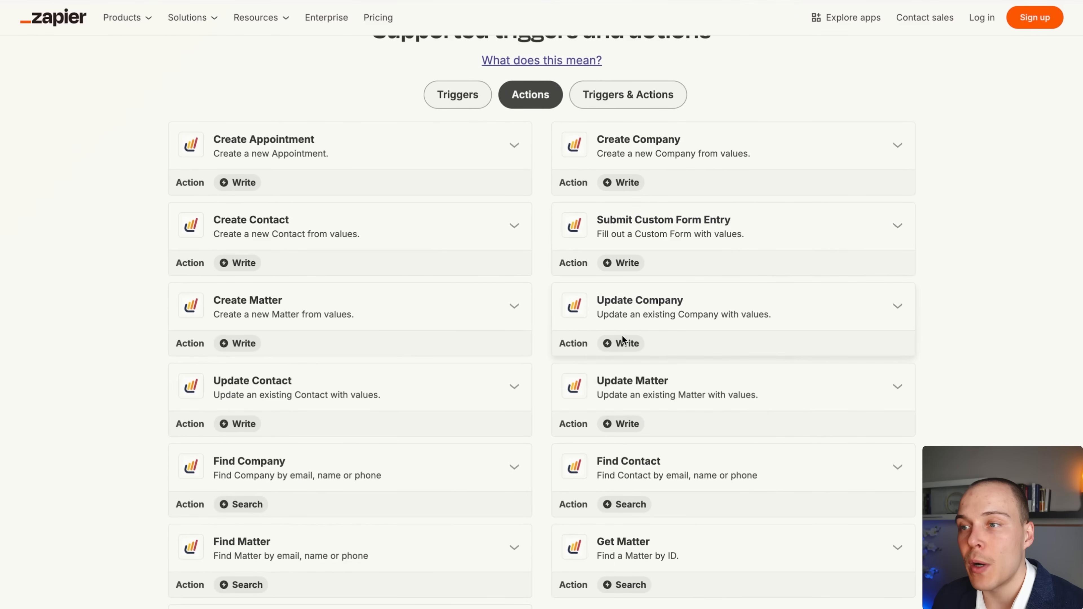
pyautogui.scroll(-1, 933, 272)
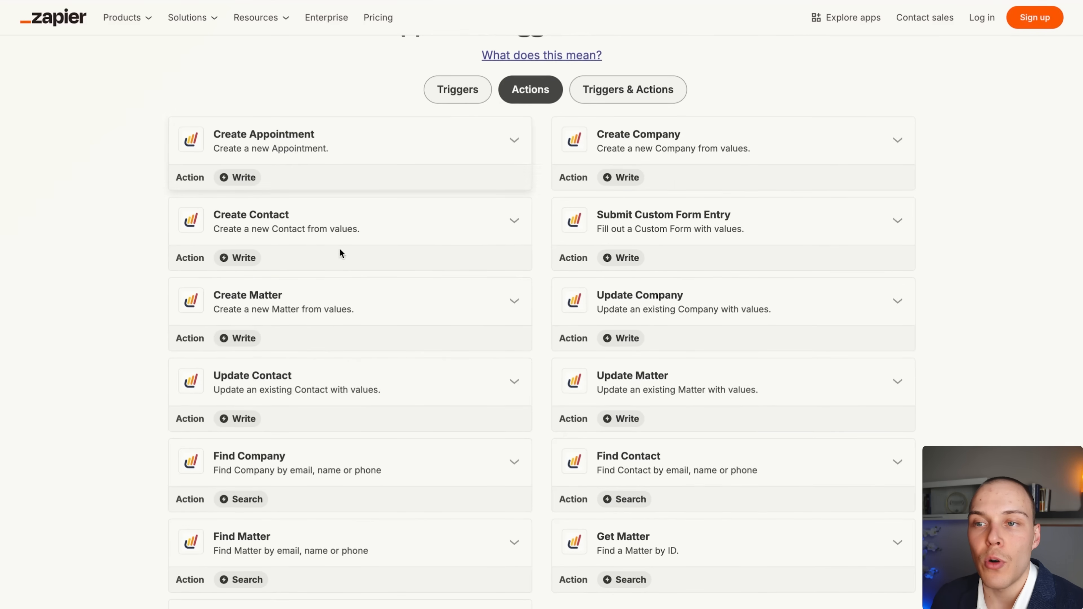
pyautogui.scroll(-1, 463, 494)
pyautogui.scroll(-1, 462, 490)
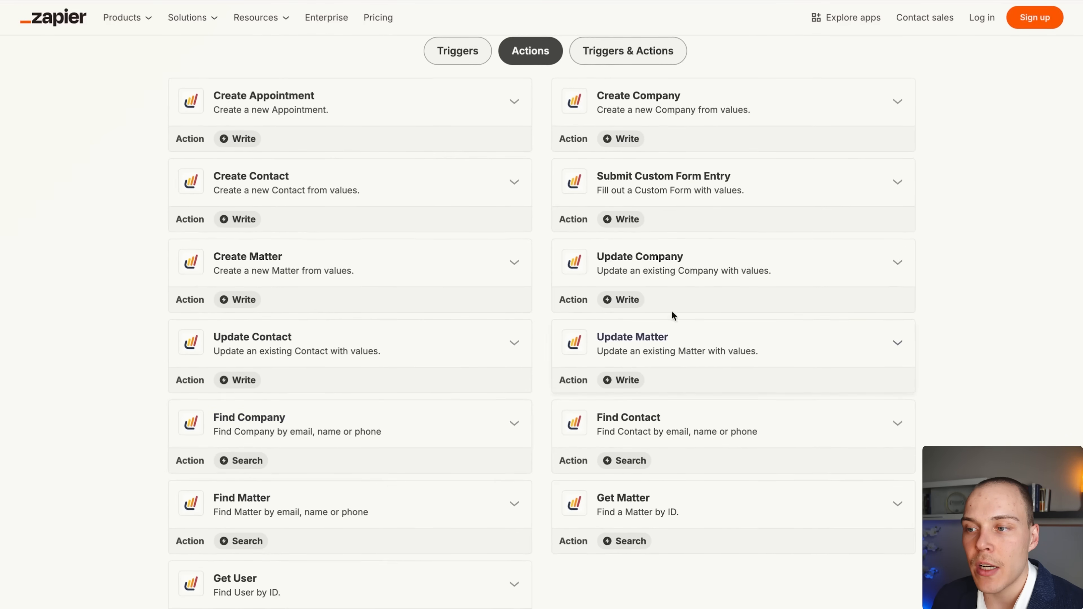
pyautogui.scroll(-1, 672, 314)
pyautogui.scroll(-1, 412, 488)
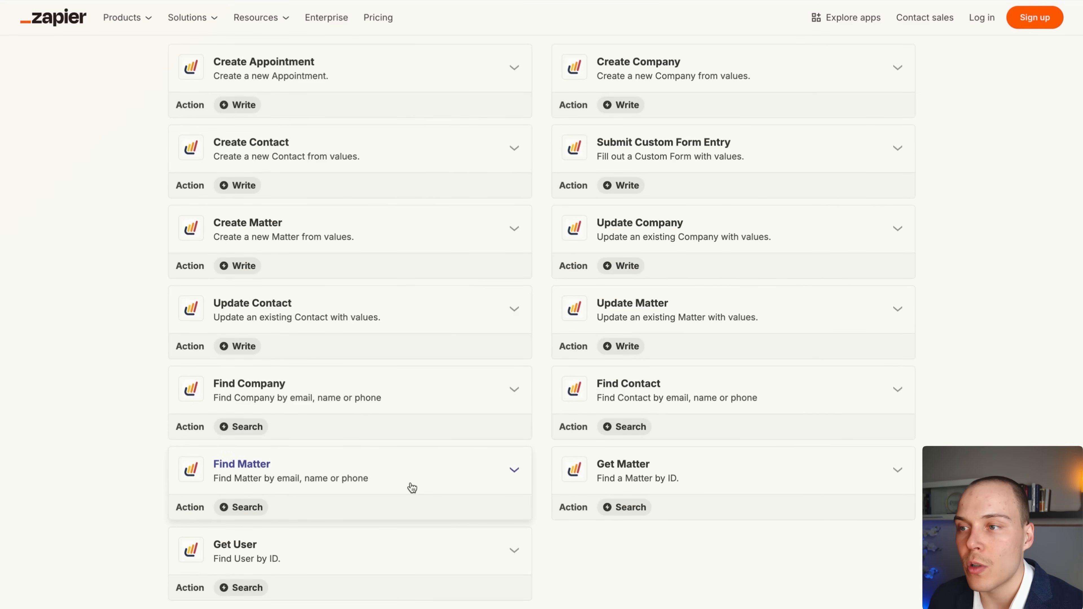
pyautogui.scroll(10, 450, 435)
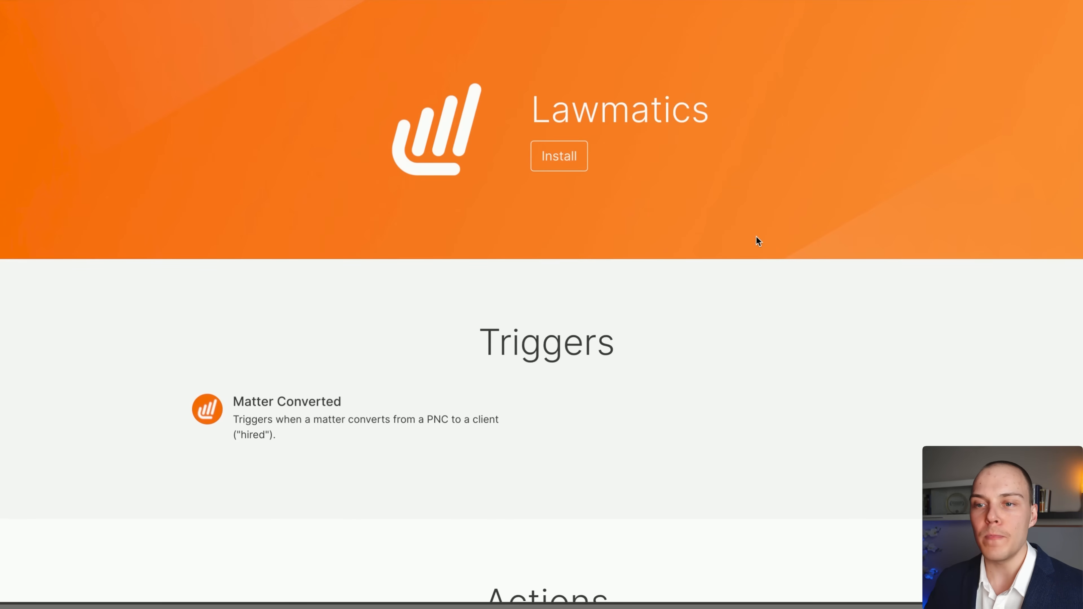
# Scroll through the integration's Triggers, Actions and Searches sections, then back up.
pyautogui.scroll(-2, 742, 198)
pyautogui.scroll(-4, 682, 212)
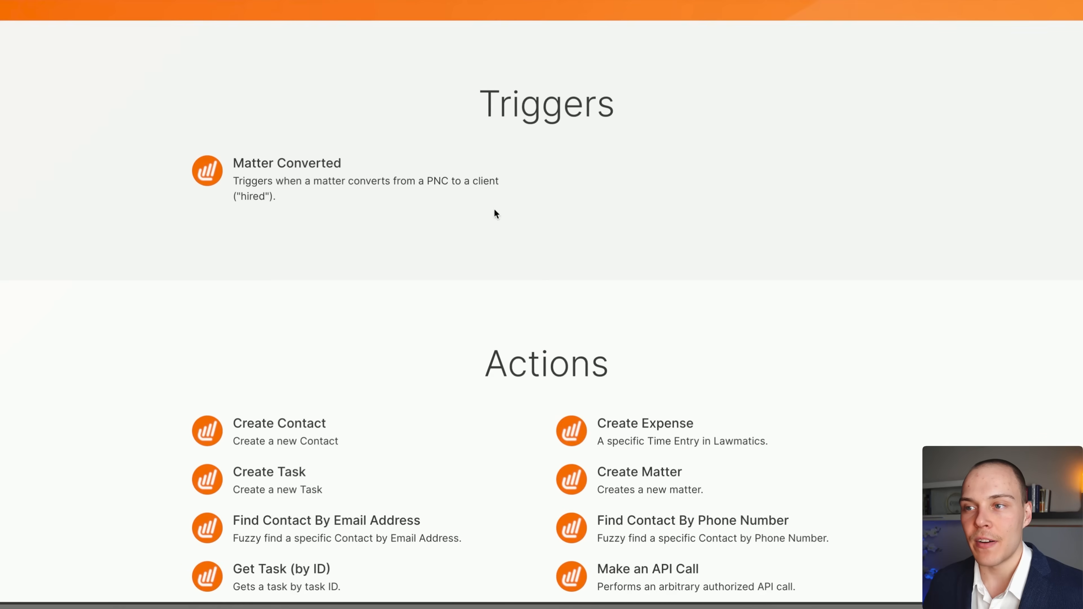
pyautogui.scroll(-4, 315, 166)
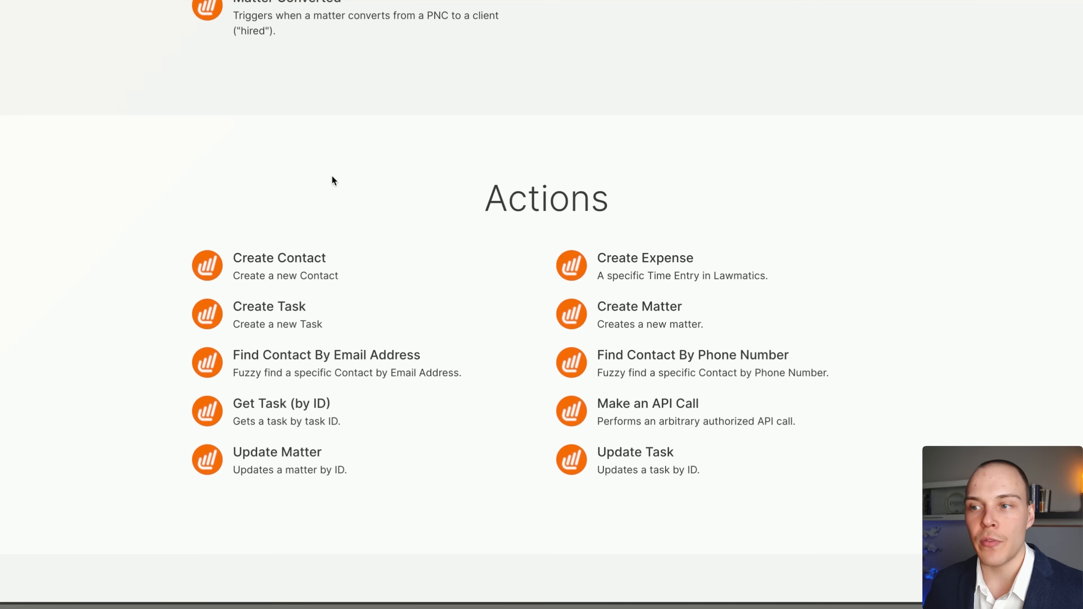
pyautogui.scroll(-4, 491, 424)
pyautogui.scroll(-5, 494, 420)
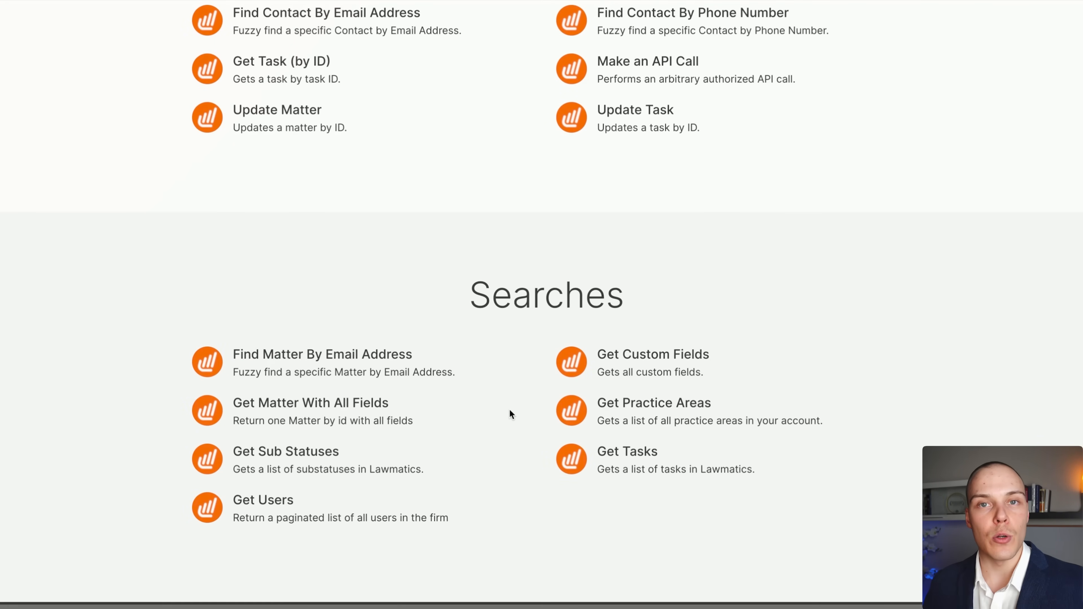
pyautogui.scroll(16, 531, 345)
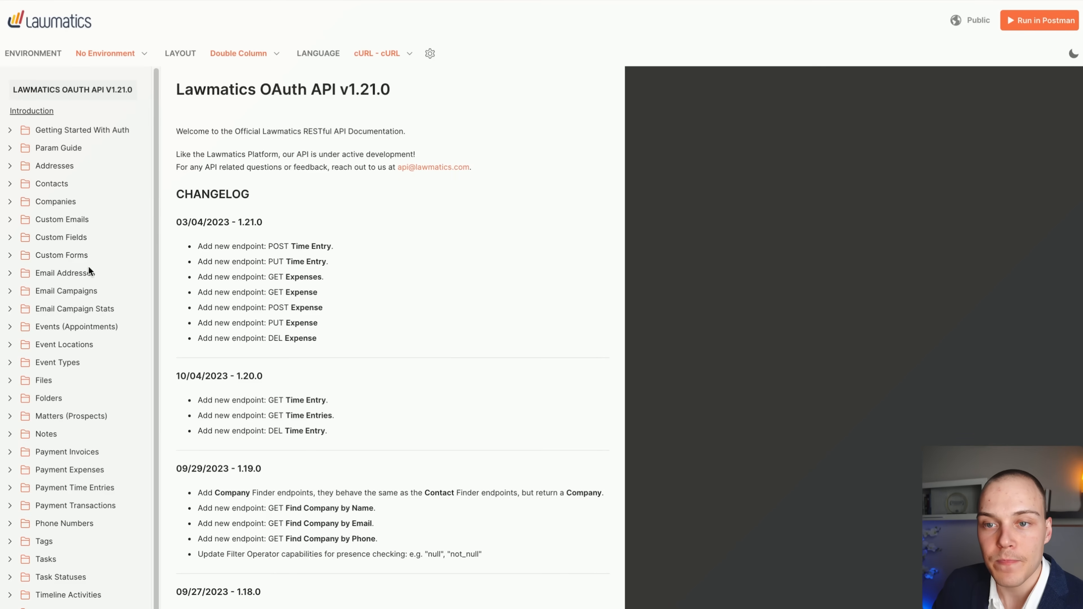
# Expand the Folders endpoints in the Lawmatics API docs and scroll through them.
pyautogui.scroll(-1, 89, 275)
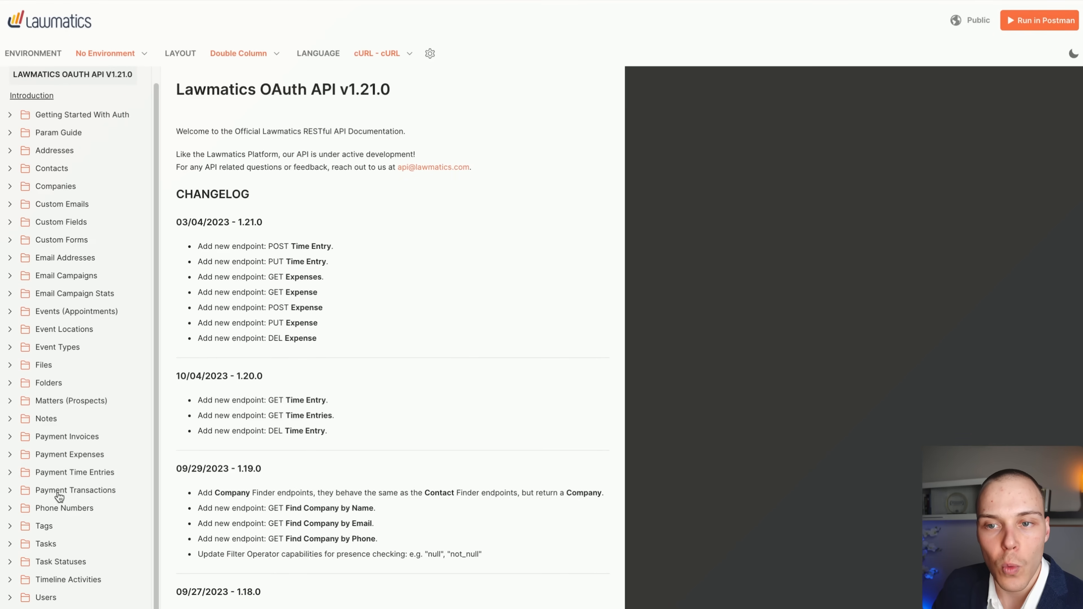
pyautogui.click(57, 383)
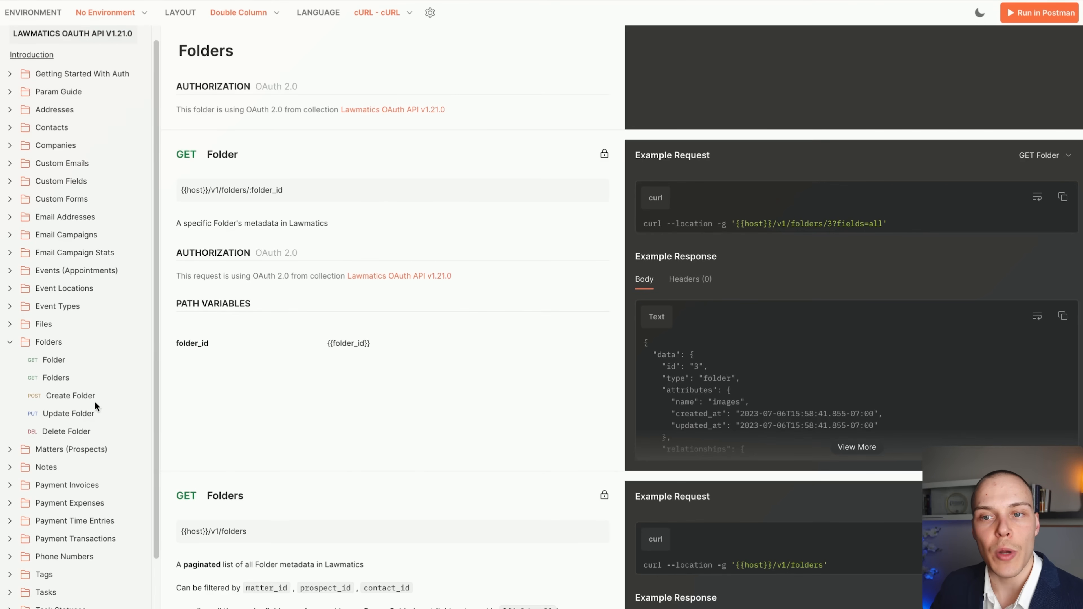
pyautogui.scroll(-3, 90, 465)
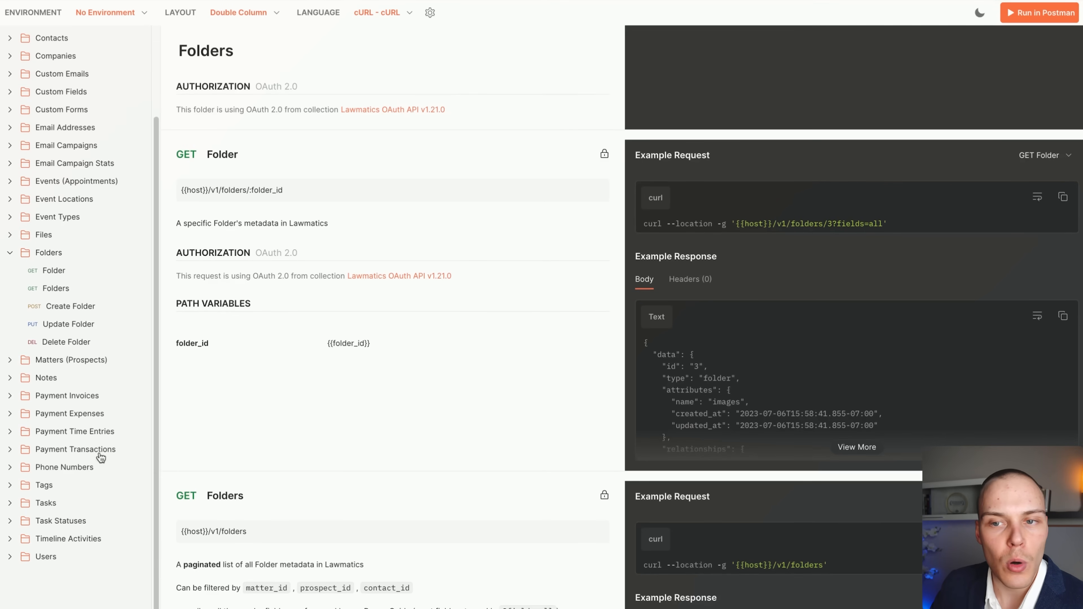
pyautogui.scroll(3, 106, 453)
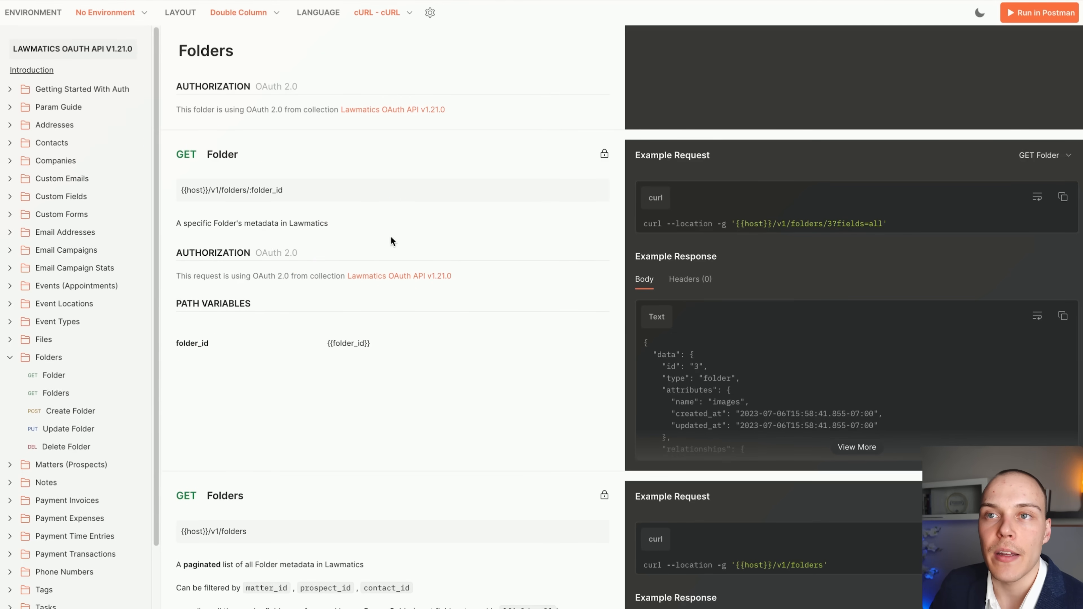
pyautogui.scroll(10, 390, 236)
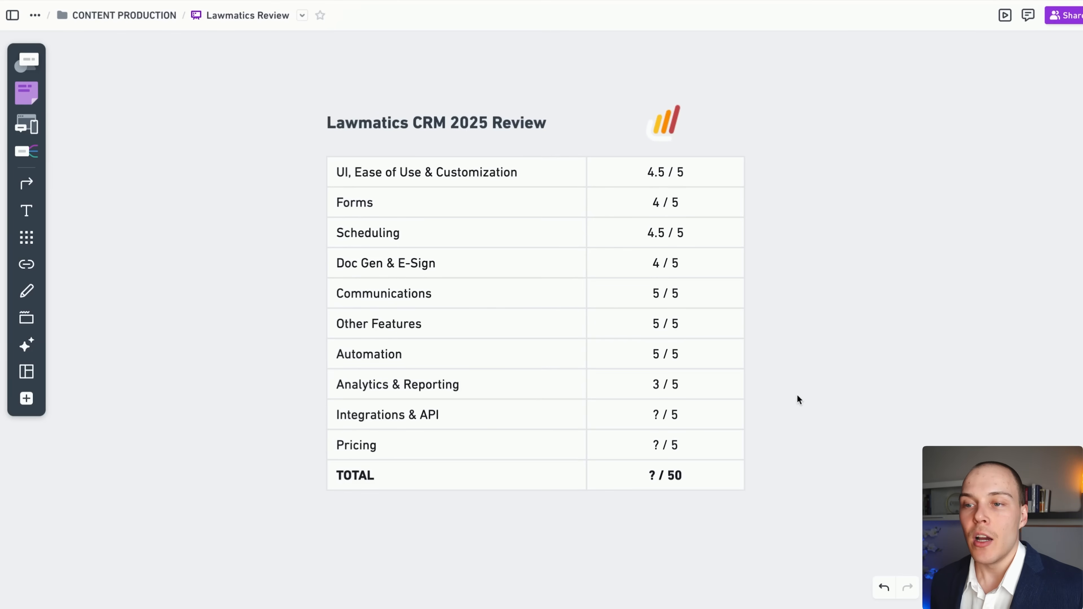
# Change the Integrations & API score from ? to 4 in the review table.
pyautogui.click(657, 416)
pyautogui.click(658, 417)
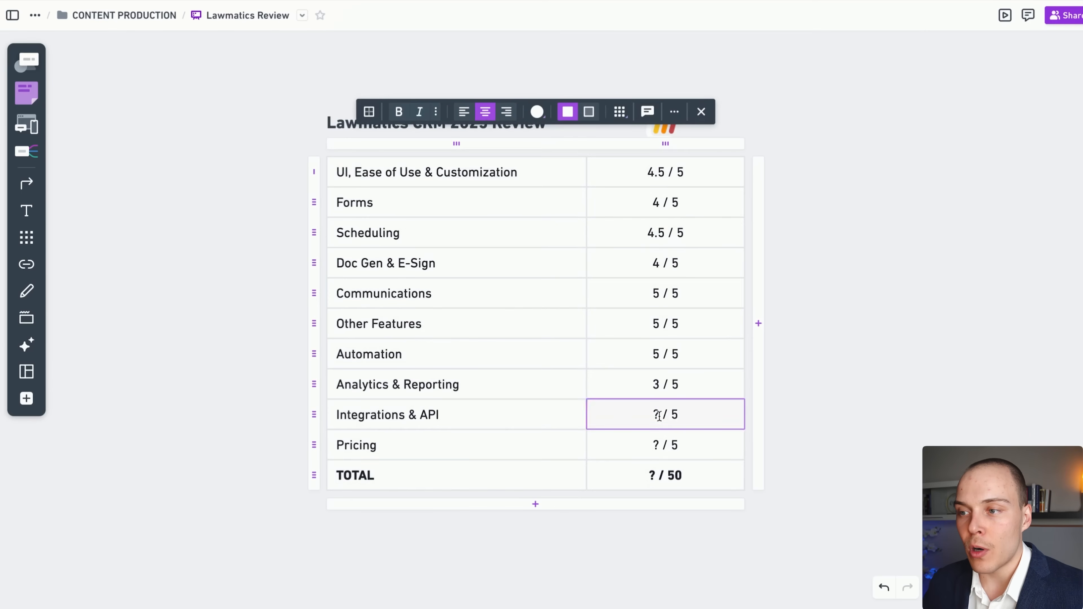
pyautogui.press('BackSpace')
pyautogui.write('4')
pyautogui.click(813, 432)
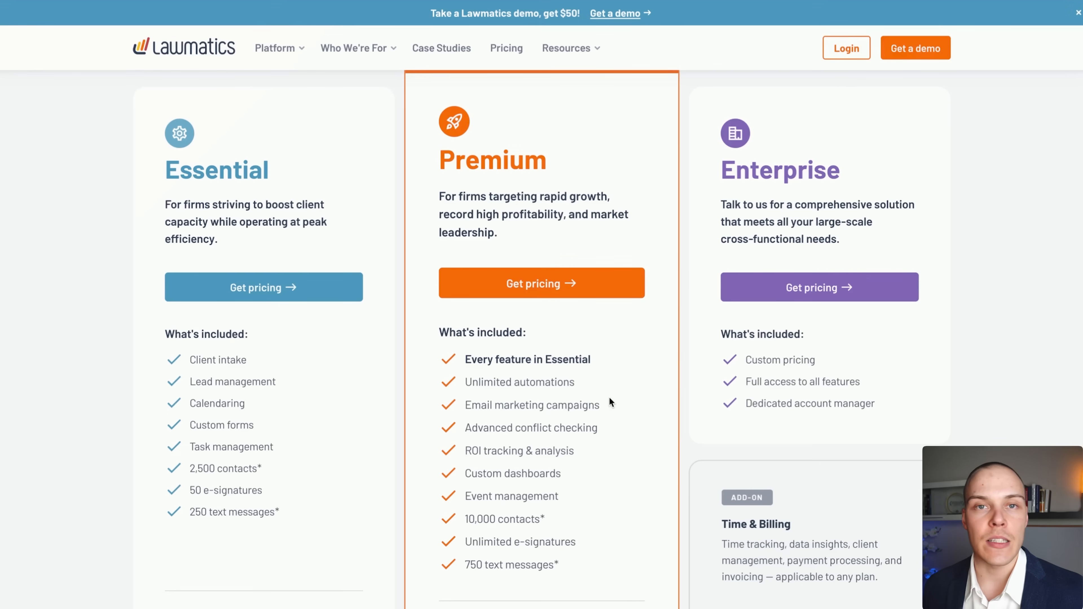
# Compare the Essential, Premium and Enterprise plan cards and the feature comparison table.
pyautogui.scroll(-1, 617, 395)
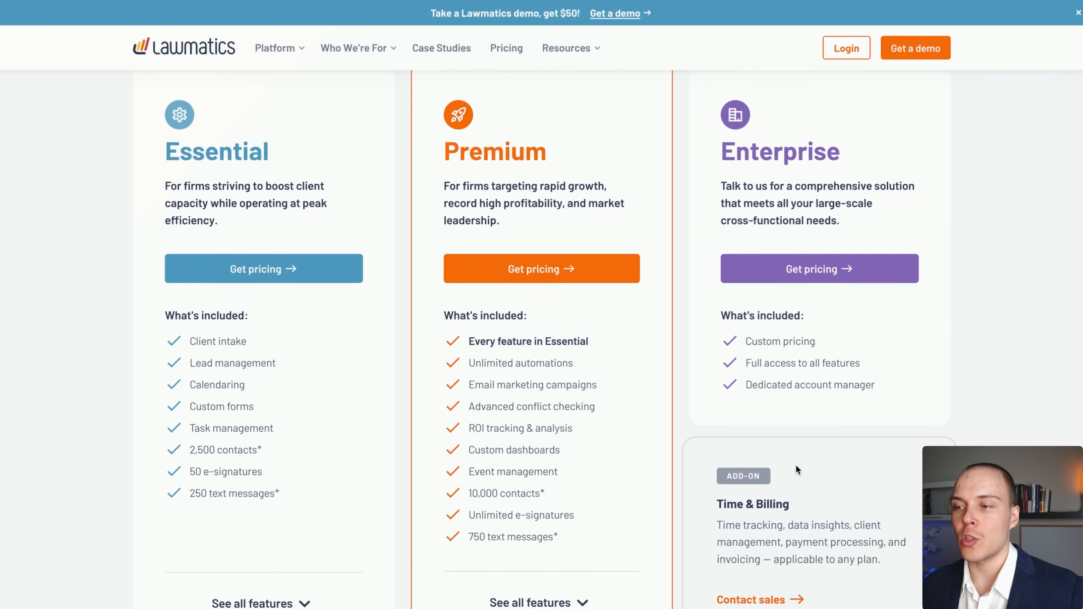
pyautogui.scroll(-1, 796, 465)
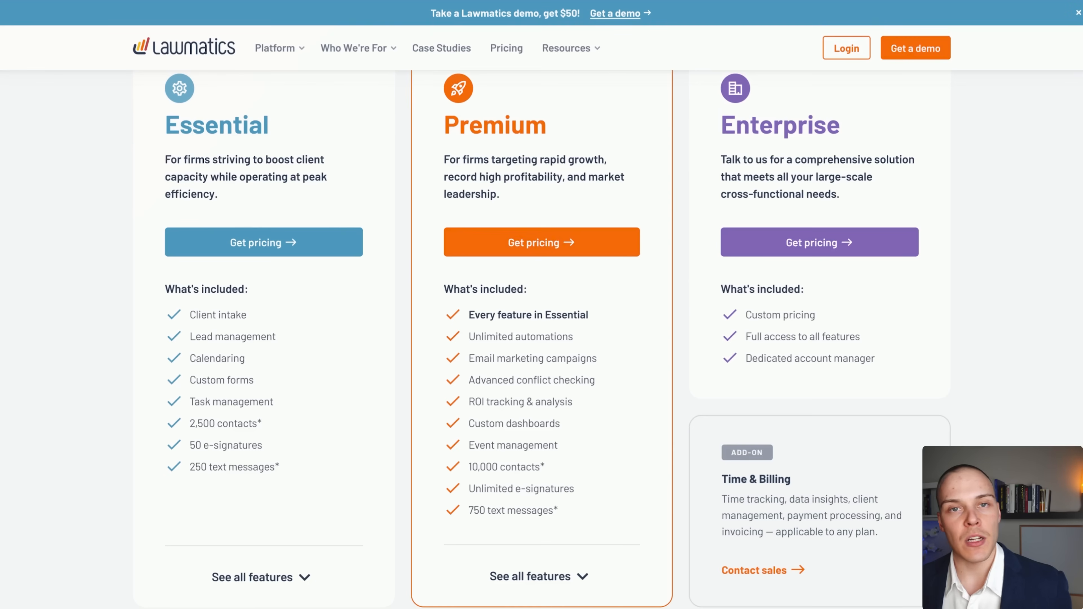
pyautogui.scroll(-1, 979, 362)
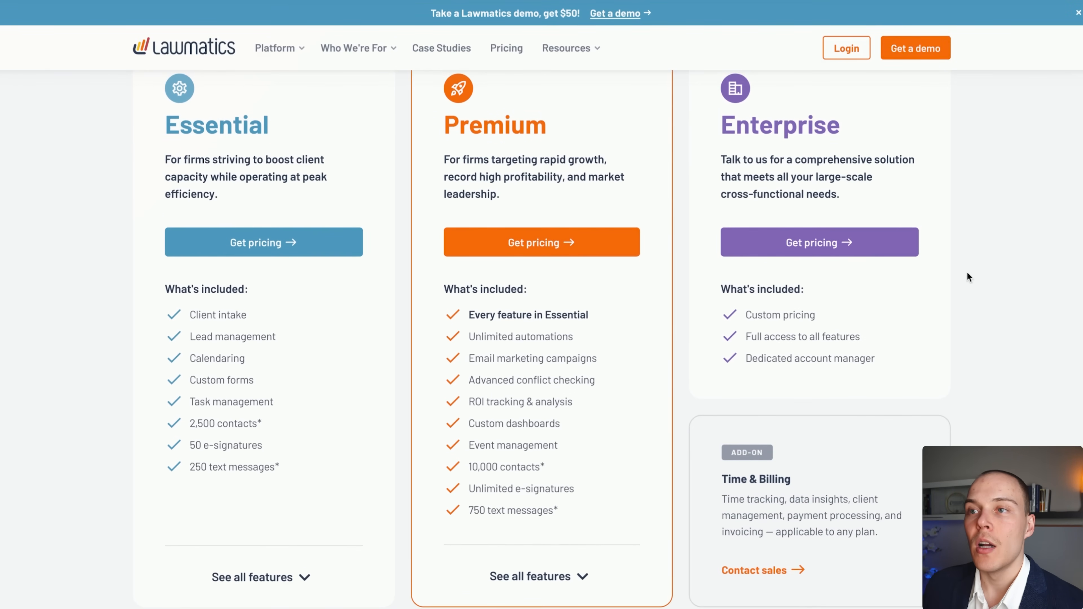
pyautogui.scroll(-6, 964, 275)
pyautogui.scroll(-20, 960, 279)
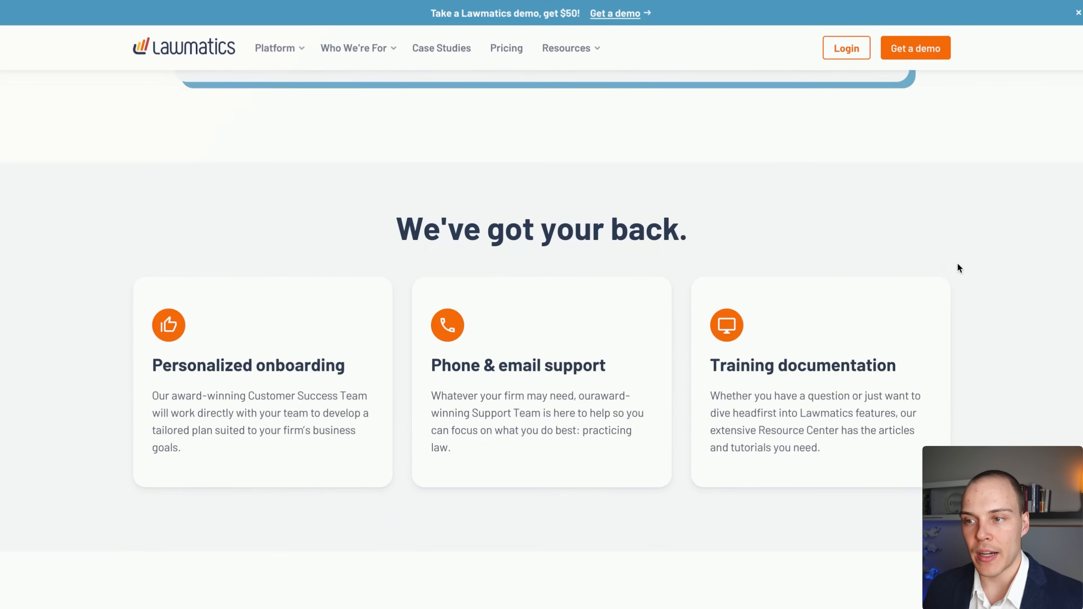
pyautogui.scroll(-20, 963, 258)
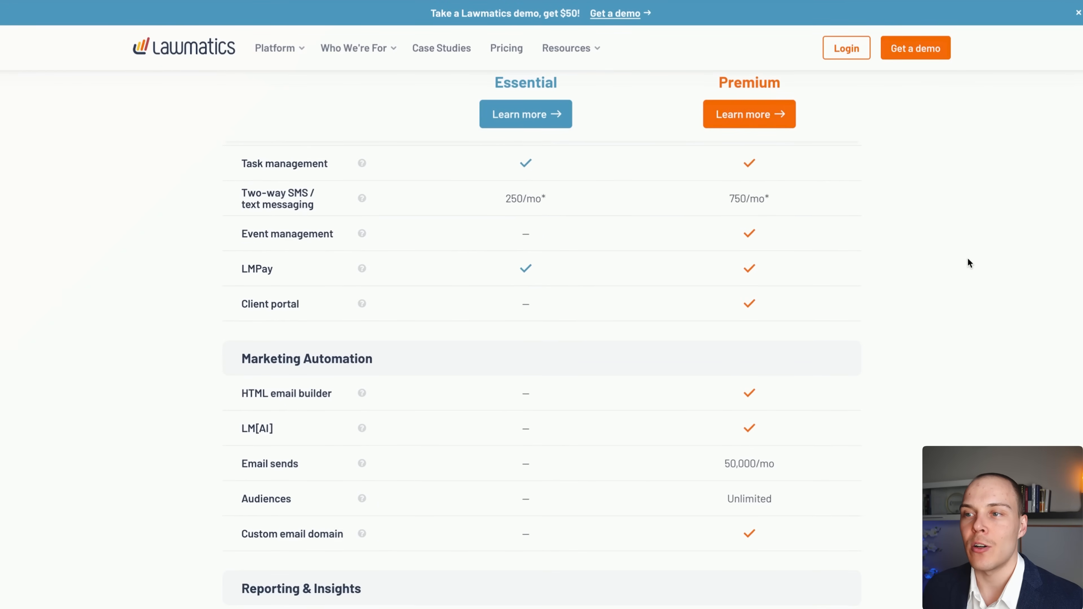
pyautogui.scroll(-3, 967, 260)
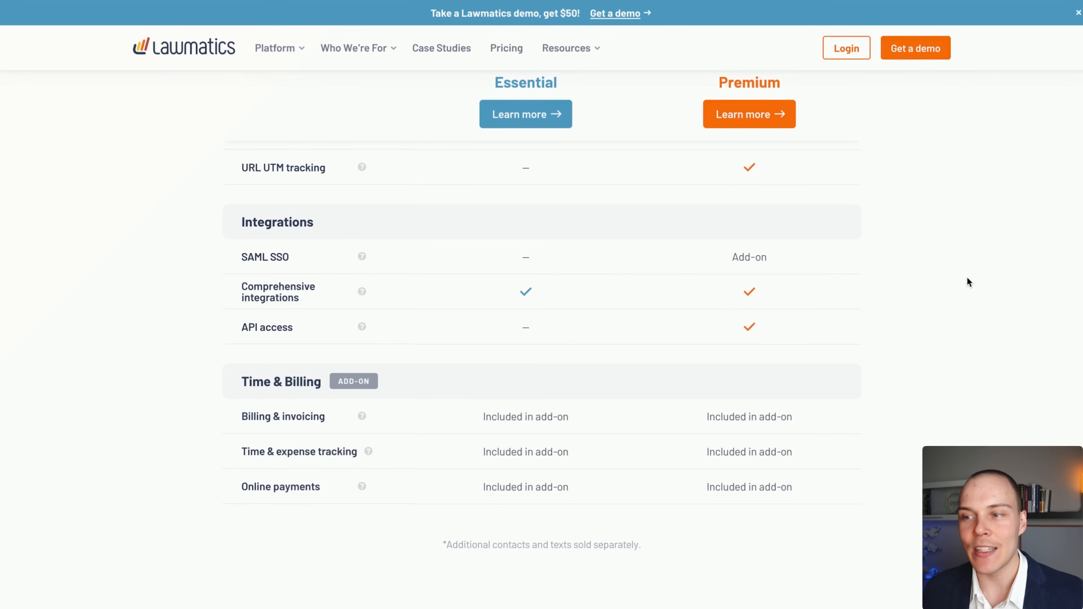
pyautogui.scroll(20, 962, 264)
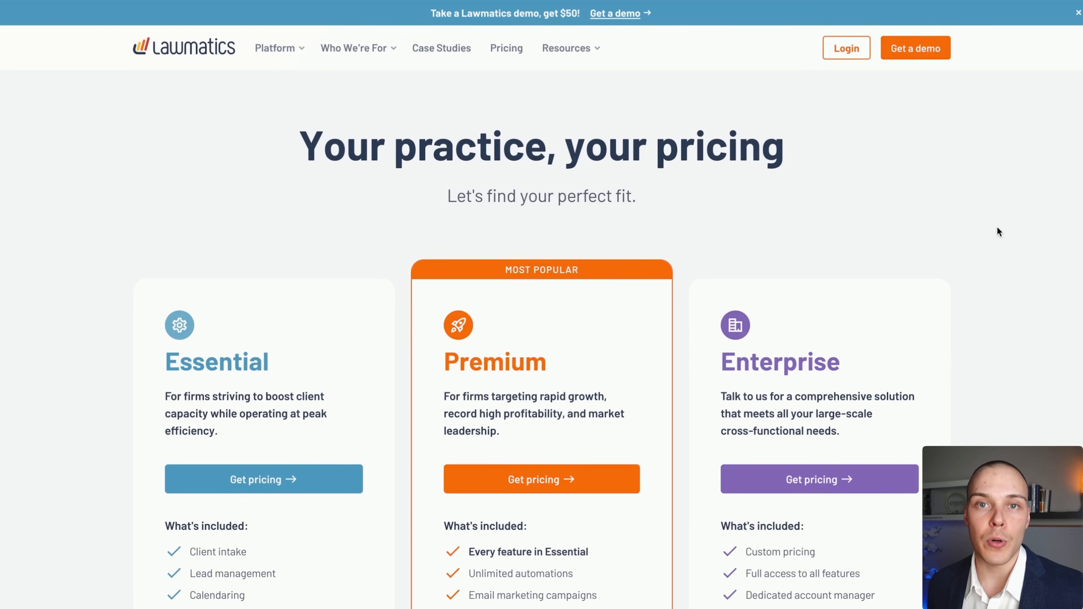
pyautogui.scroll(-6, 887, 221)
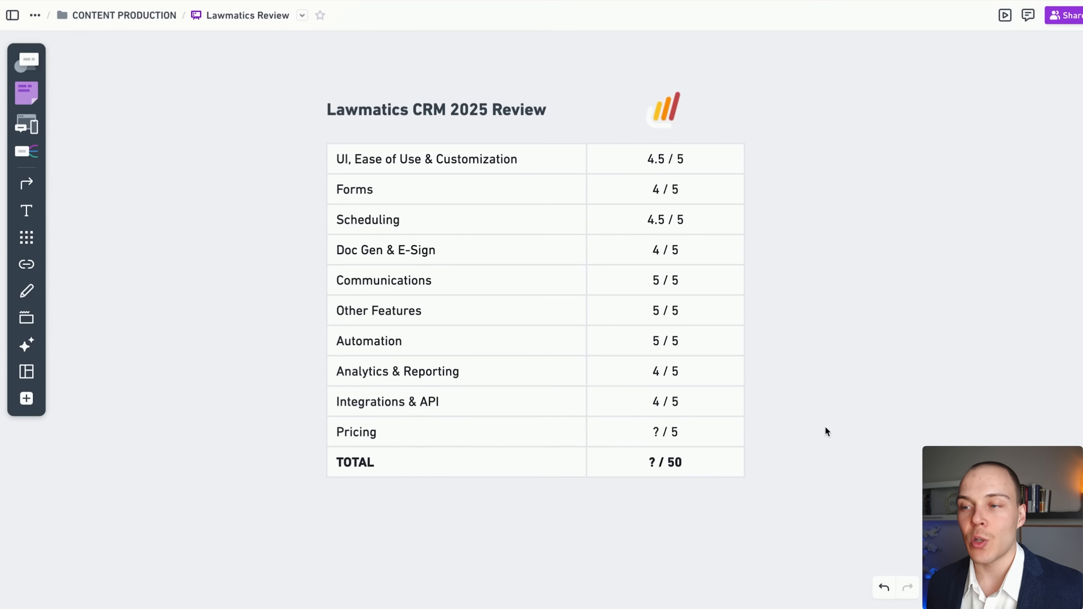
# Enter 3.5 as the Pricing score in place of the '?' placeholder.
pyautogui.doubleClick(659, 432)
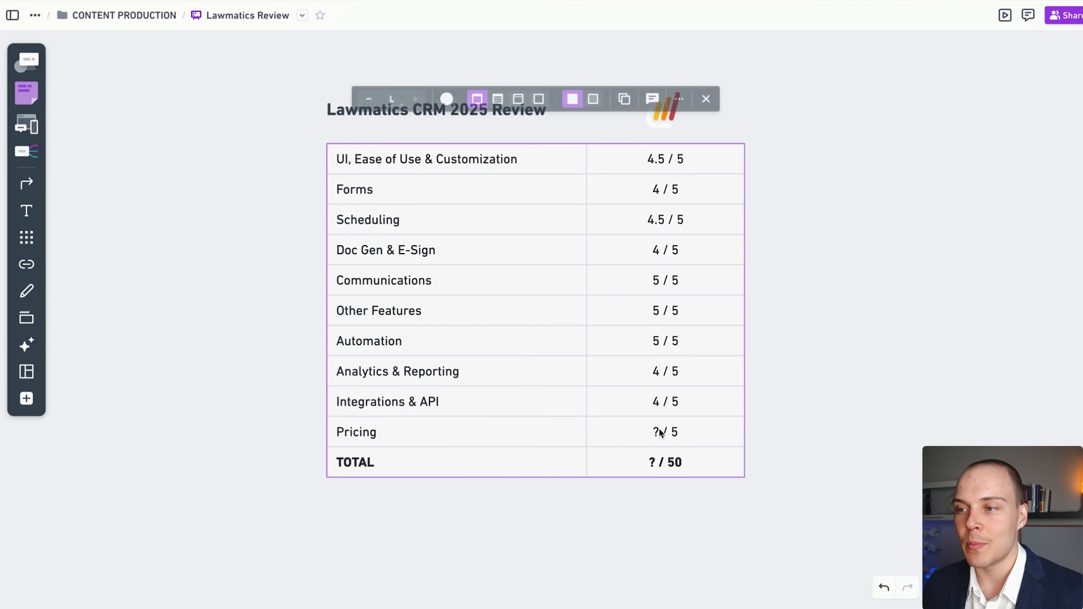
pyautogui.write('3.5')
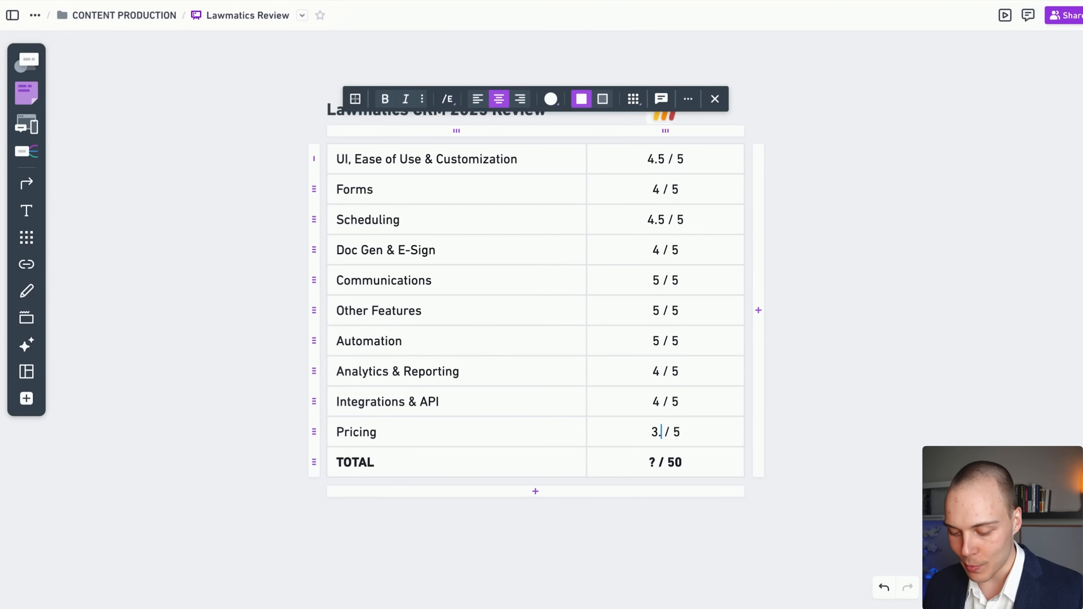
pyautogui.click(872, 390)
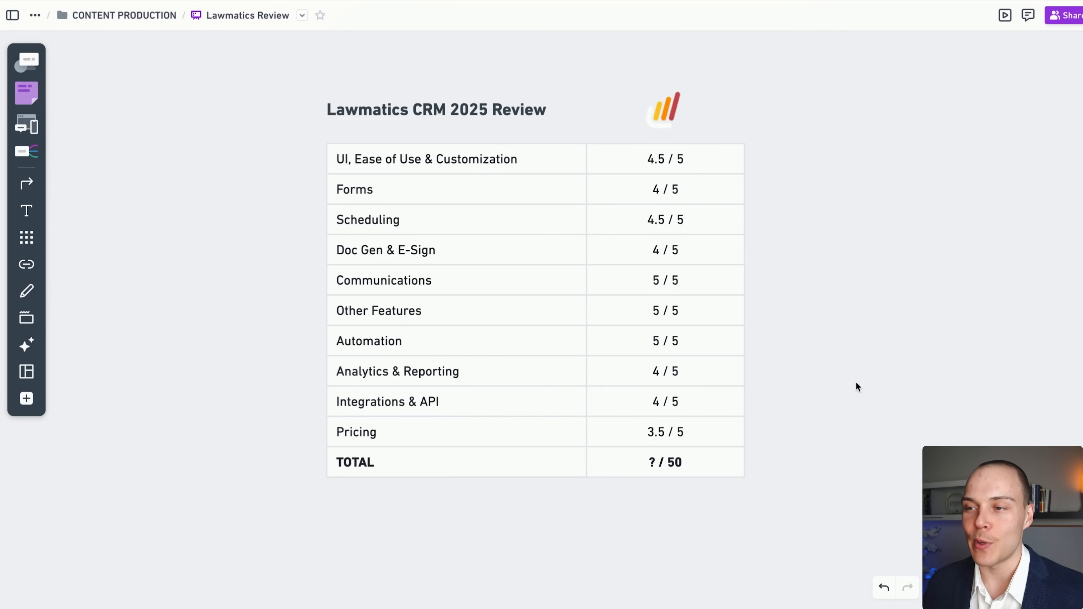